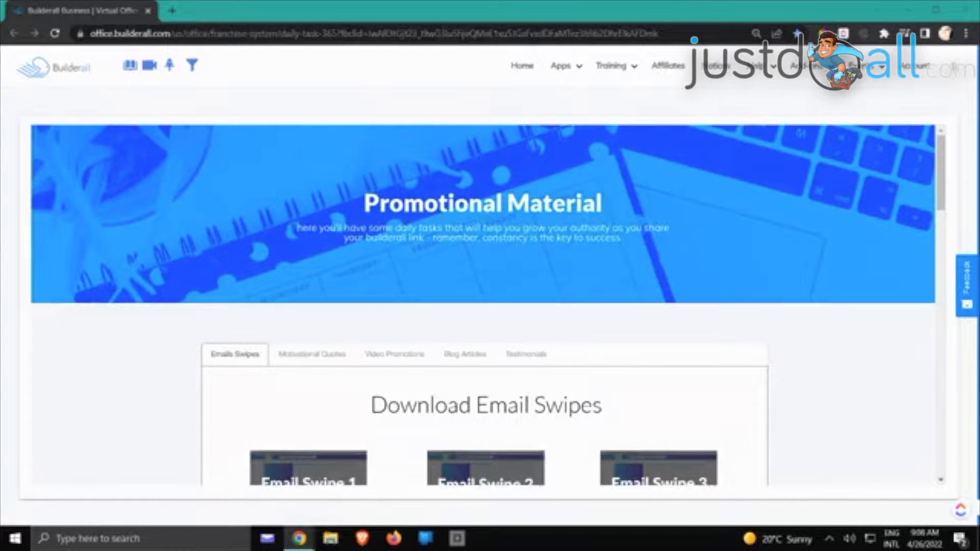
- Open the Cheetah Website Builder and start creating a new website from the Professional Templates
left_click(564, 65)
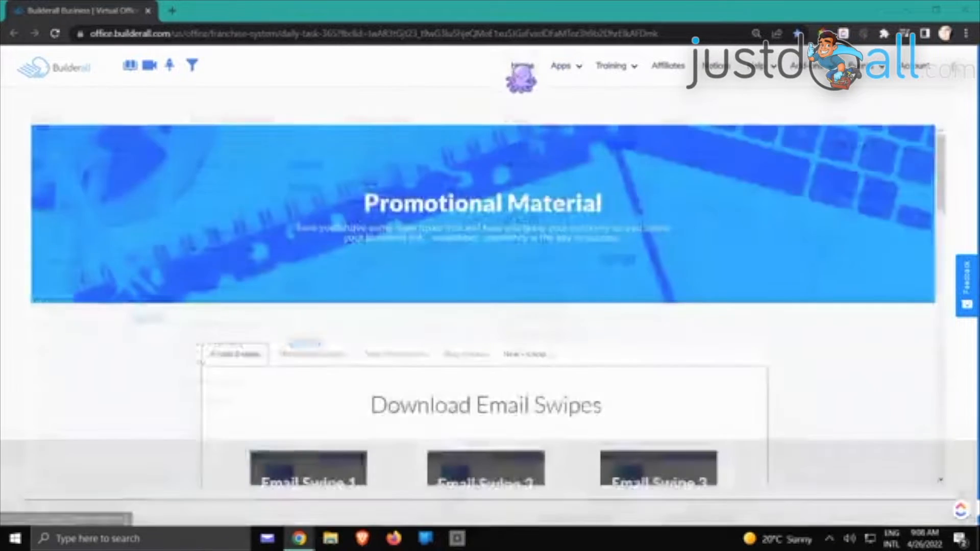
mouse_move(565, 76)
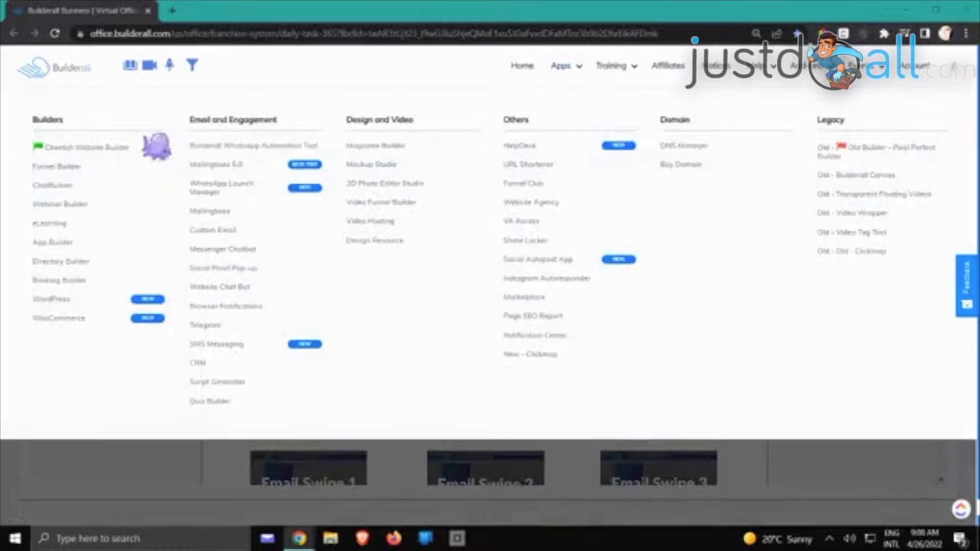
left_click(115, 148)
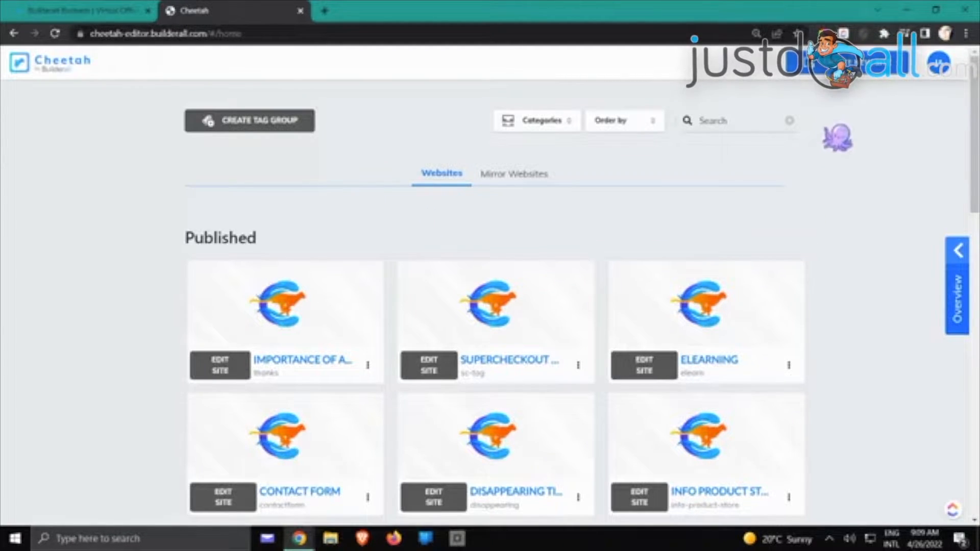
left_click(824, 67)
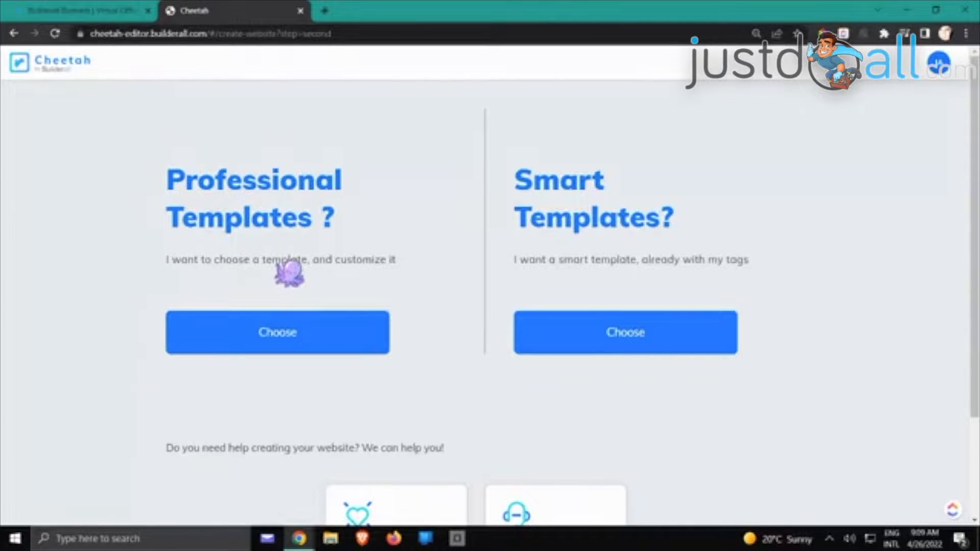
left_click(290, 335)
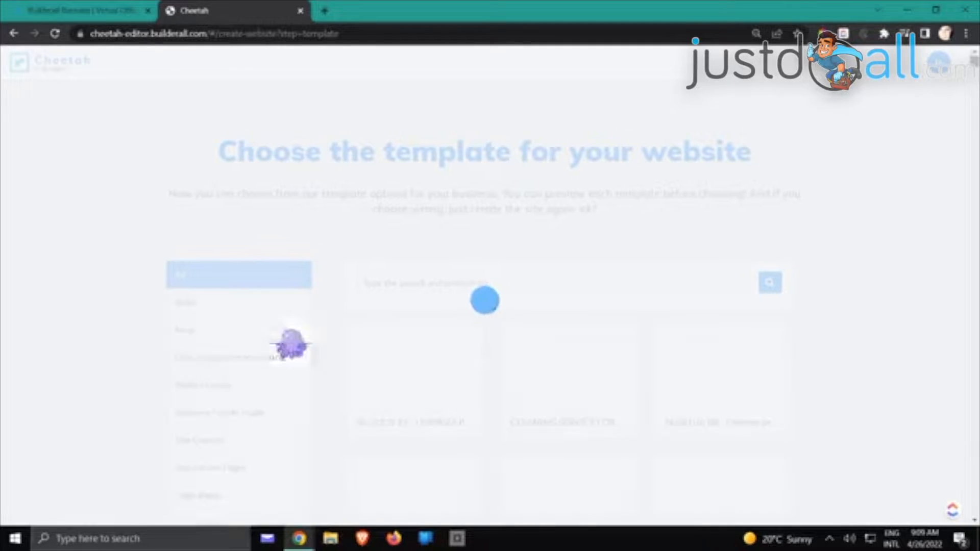
- Look through the website template gallery and its list of template categories
scroll(301, 361, "down", 3)
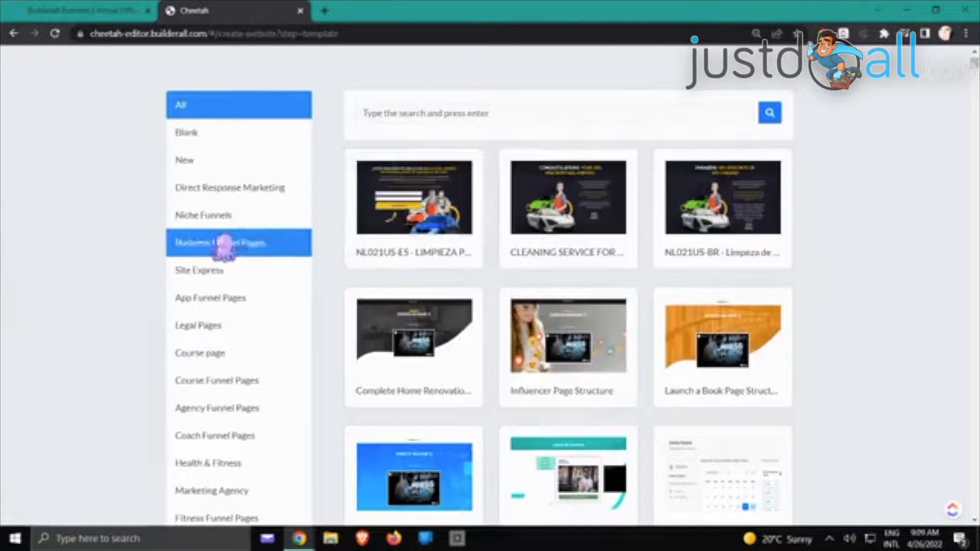
scroll(539, 414, "down", 5)
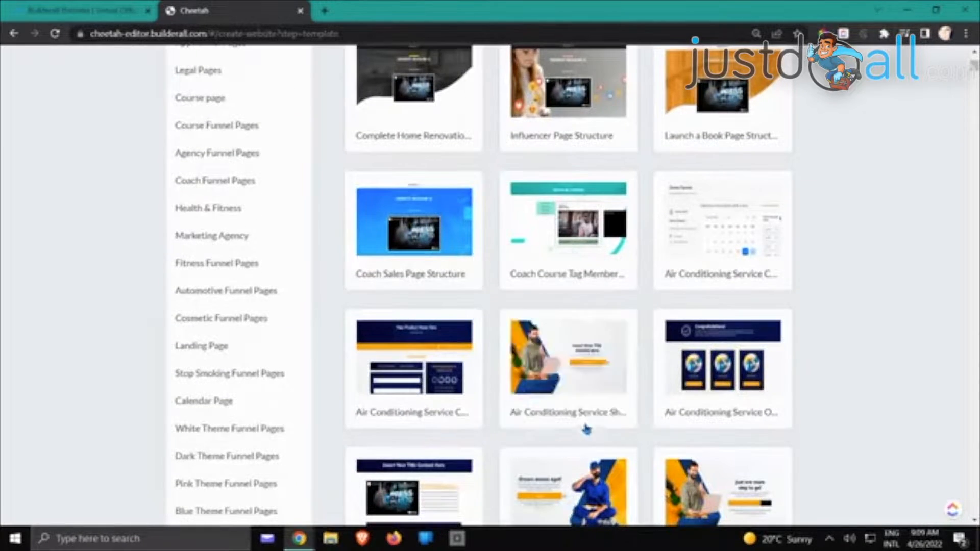
scroll(586, 429, "down", 7)
scroll(633, 409, "down", 4)
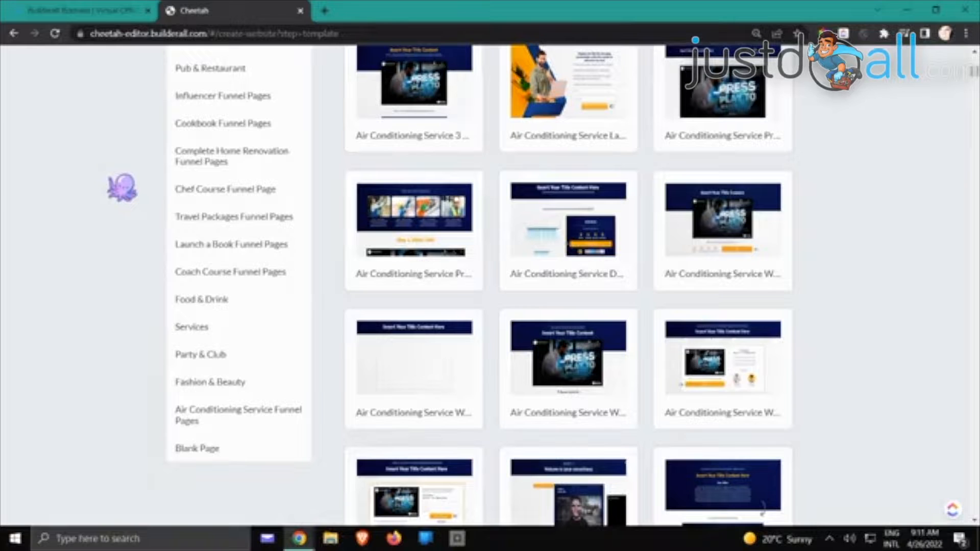
scroll(125, 199, "up", 8)
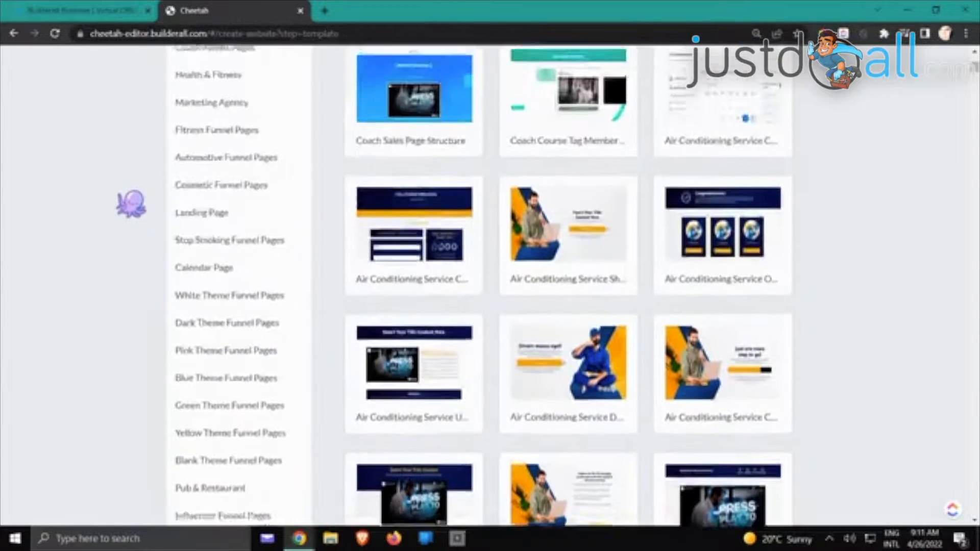
scroll(131, 204, "up", 5)
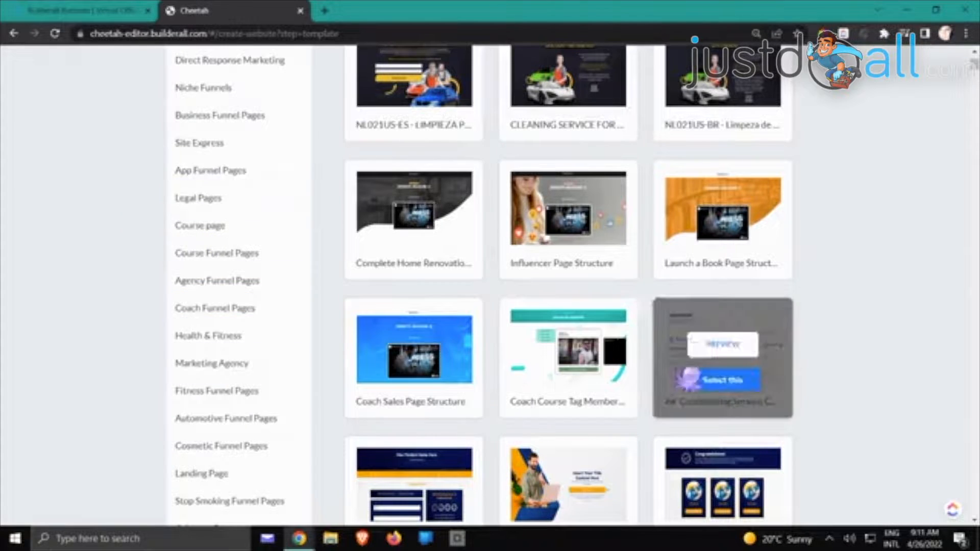
scroll(150, 148, "down", 2)
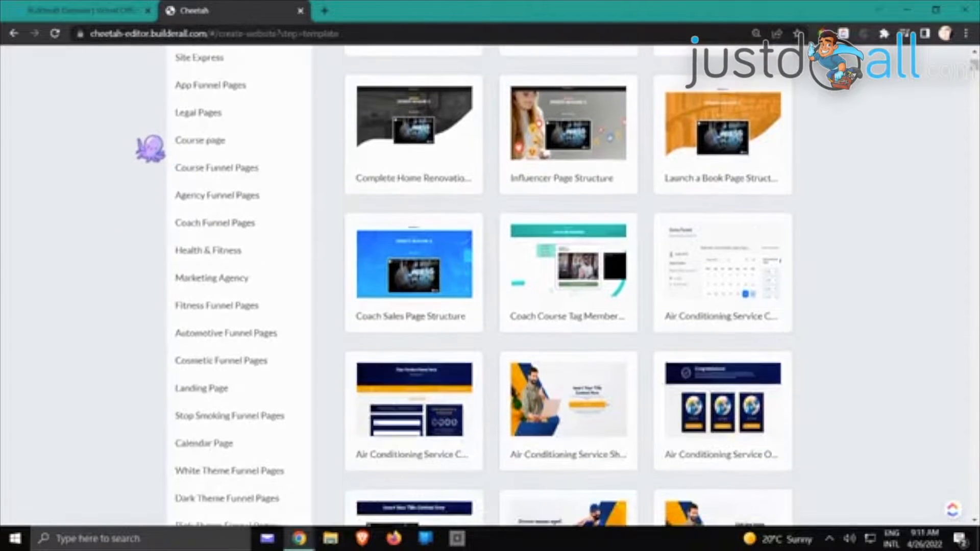
scroll(150, 148, "up", 6)
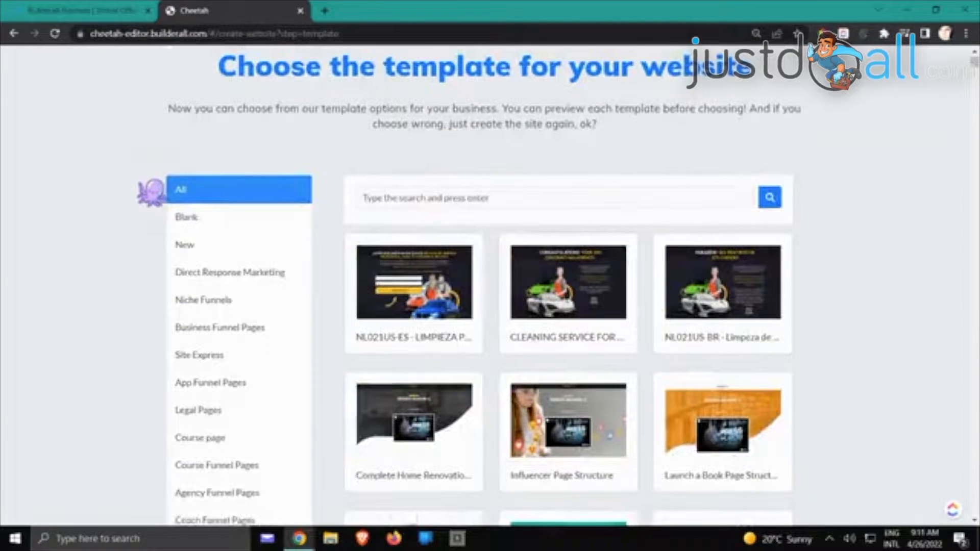
- Create the website from the Blank Template in the Blank category and confirm its publication
left_click(205, 219)
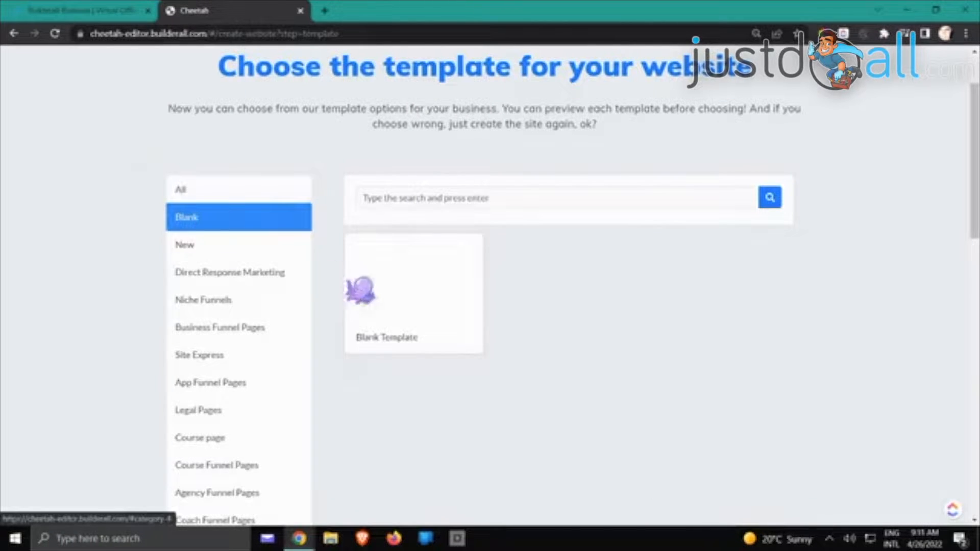
left_click(431, 314)
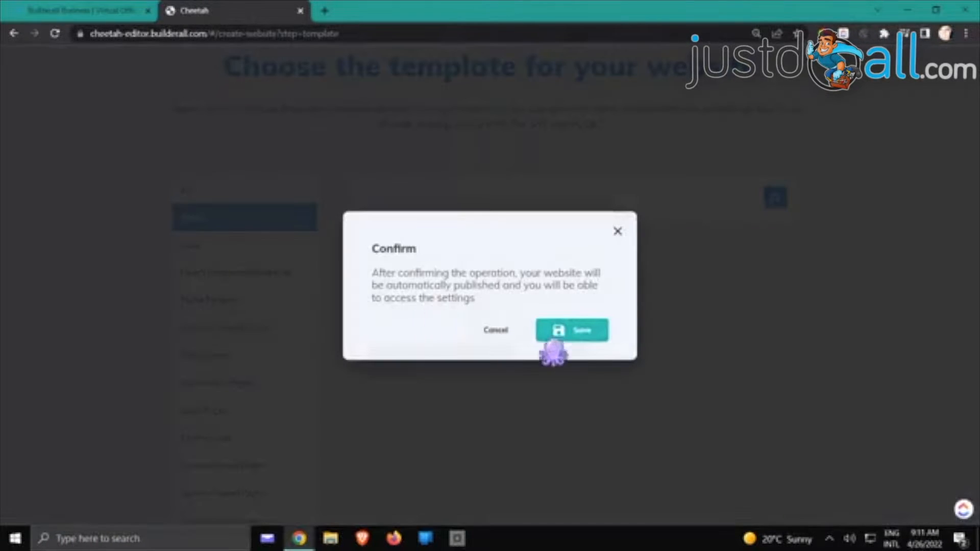
left_click(574, 339)
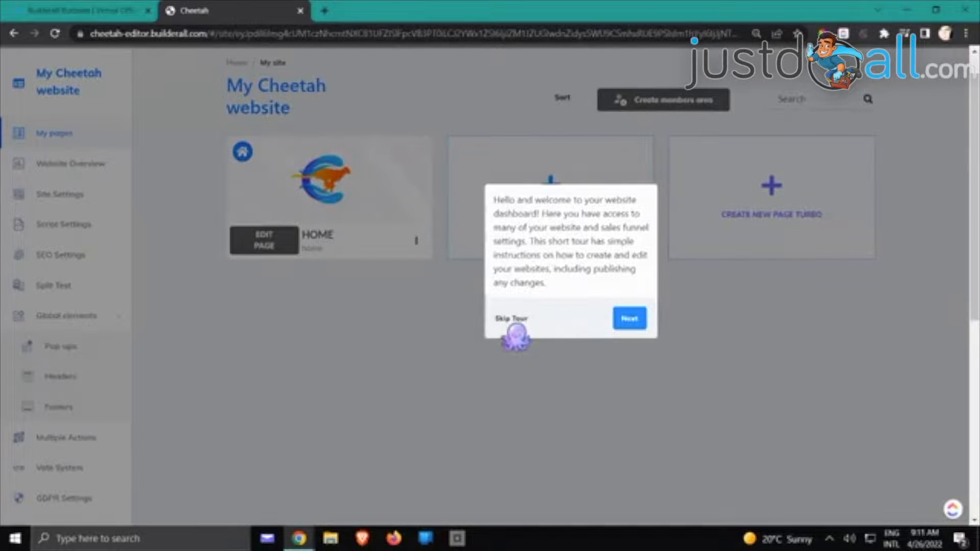
- Skip the welcome tour and open the HOME page for editing
left_click(511, 319)
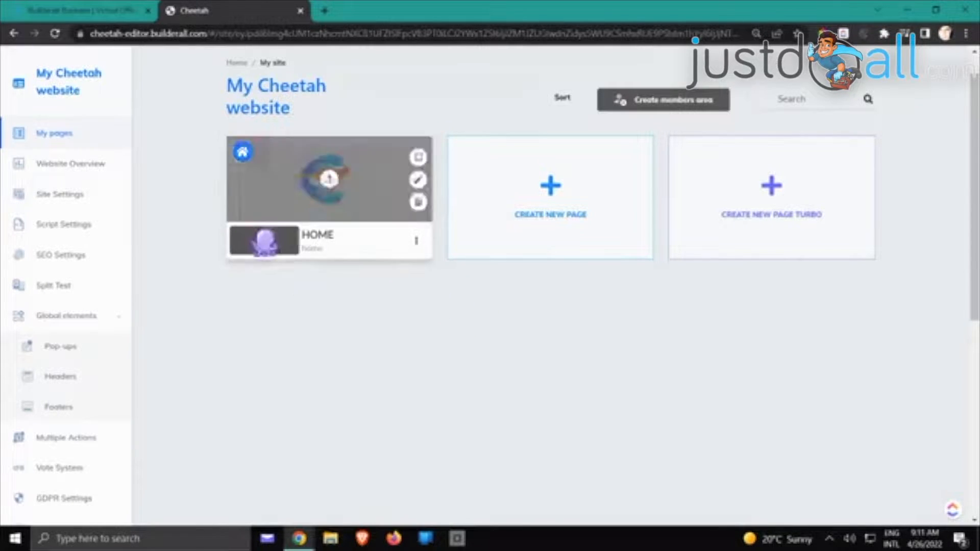
left_click(275, 238)
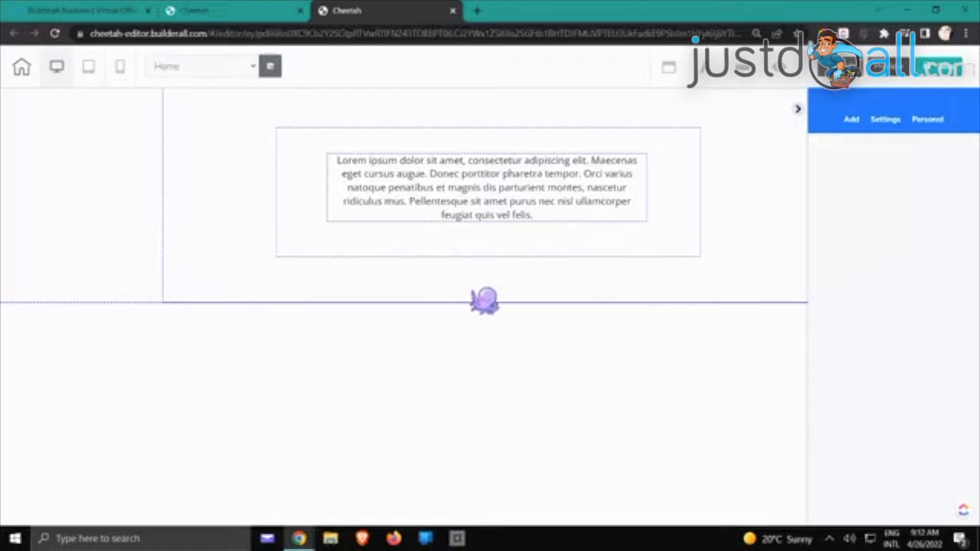
- Stretch the default Lorem ipsum panel downward and delete it from the Home page
left_click(503, 297)
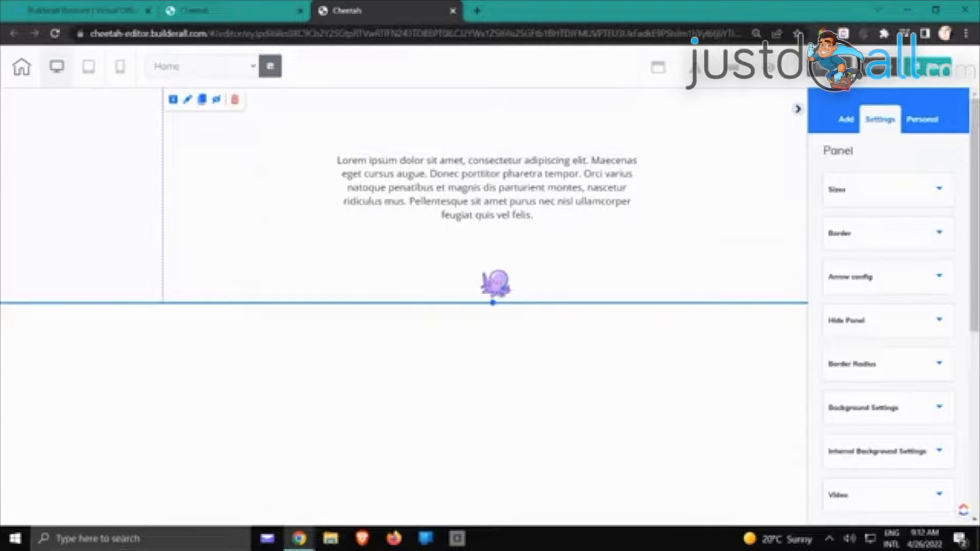
left_click_drag(492, 301, 494, 465)
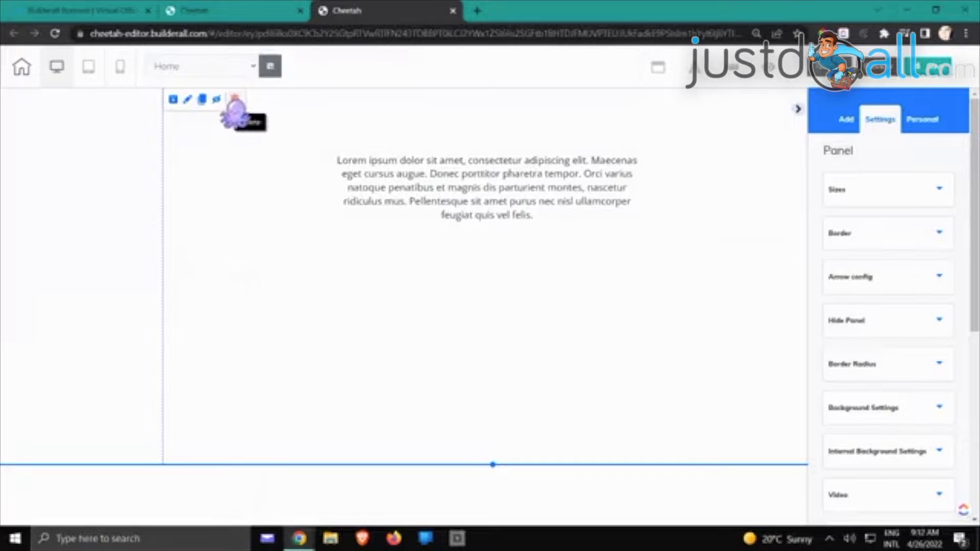
left_click(235, 100)
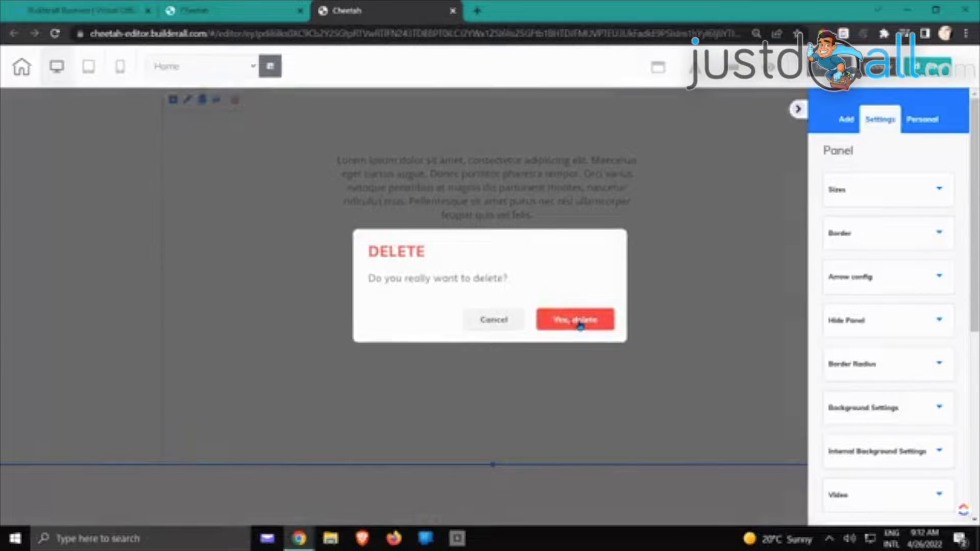
left_click(581, 323)
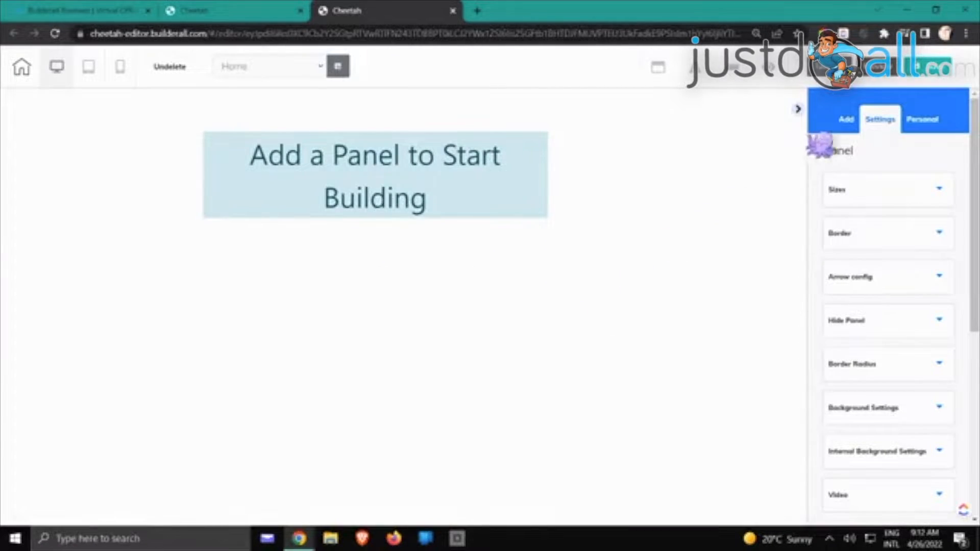
- Add the Steak House 1st Fold panel from the 1st Fold category to the empty page
left_click(844, 122)
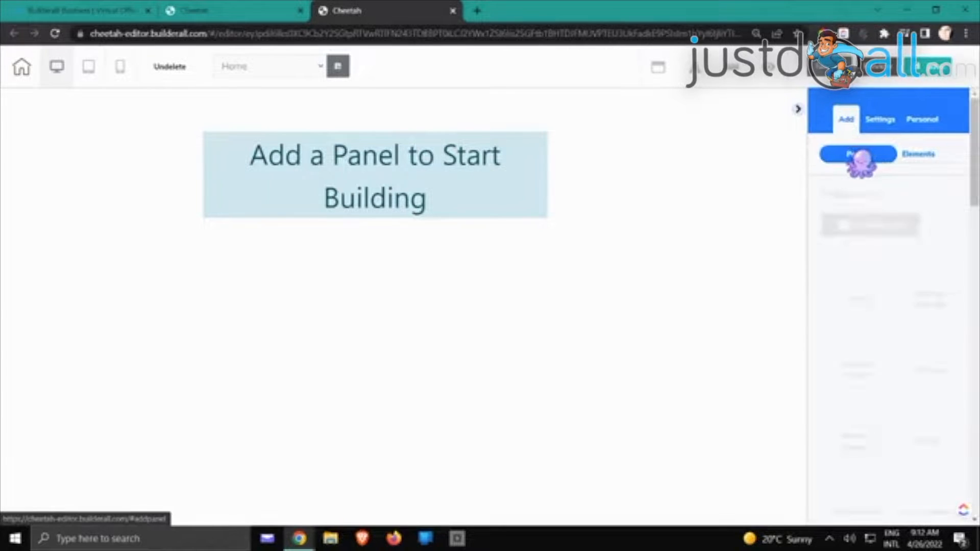
scroll(923, 271, "down", 3)
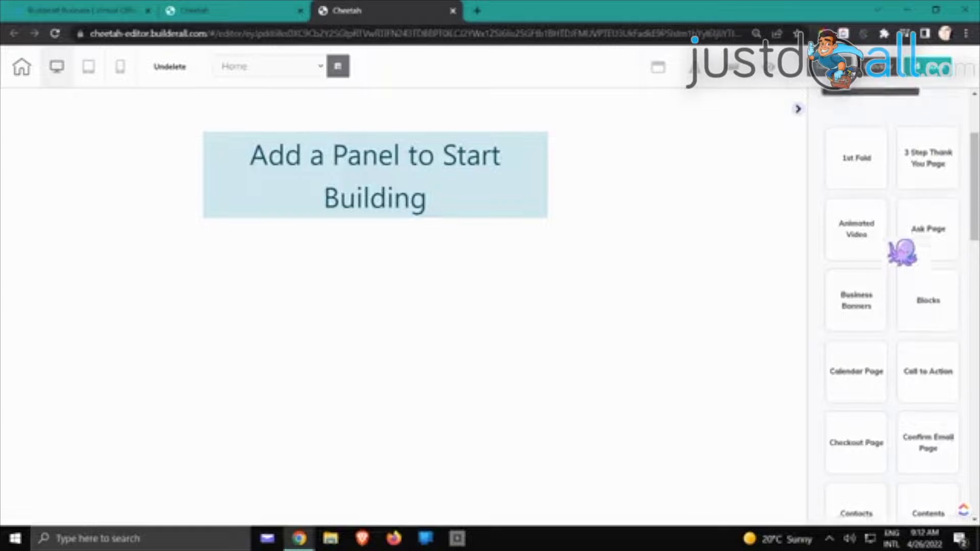
scroll(889, 240, "up", 2)
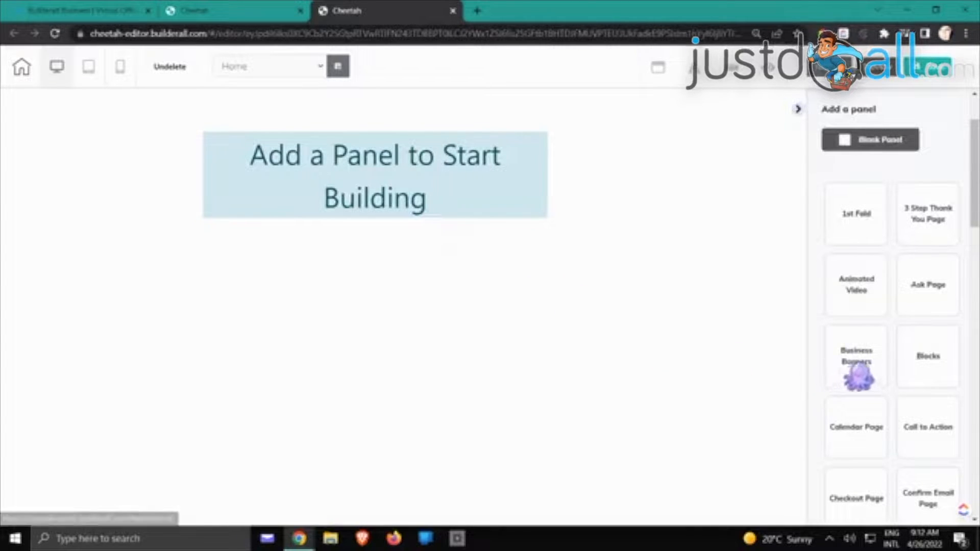
left_click(850, 219)
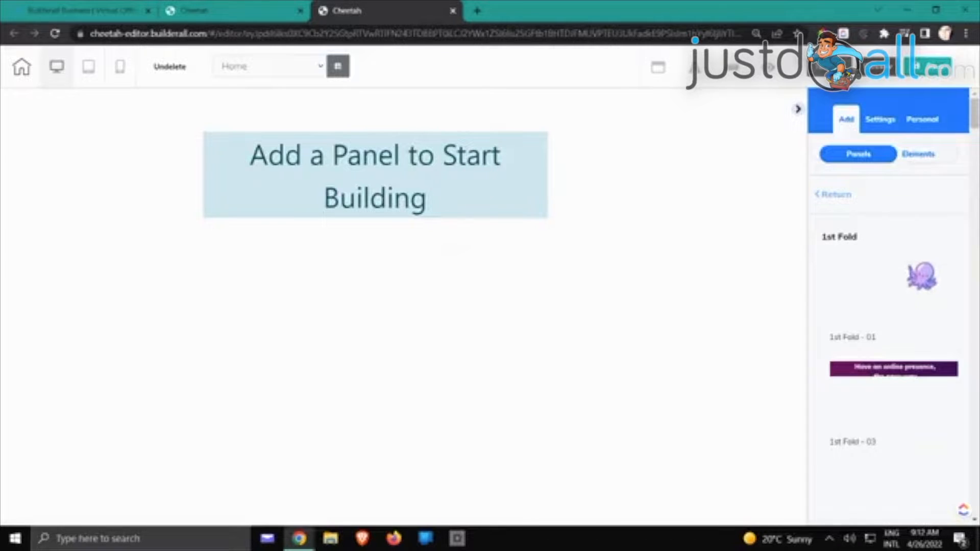
scroll(912, 245, "down", 5)
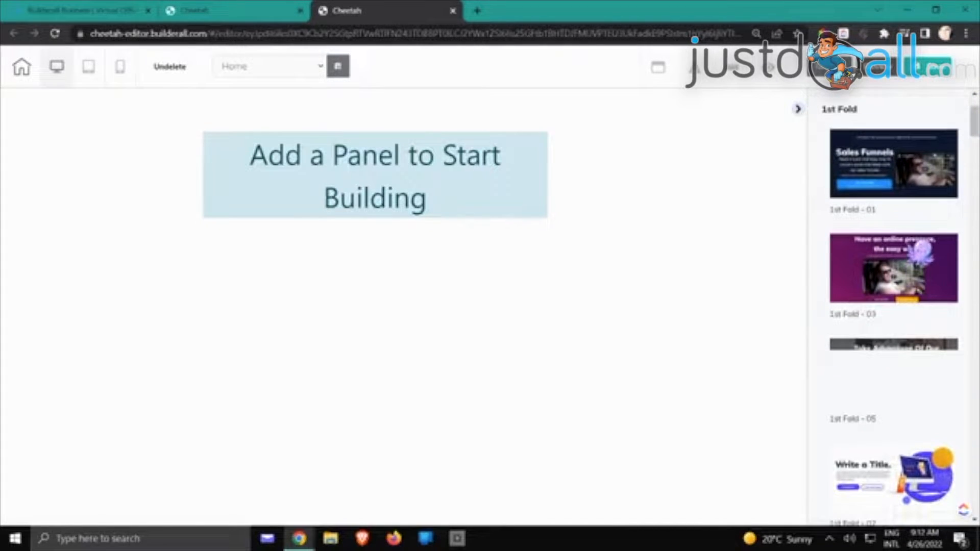
scroll(911, 245, "down", 7)
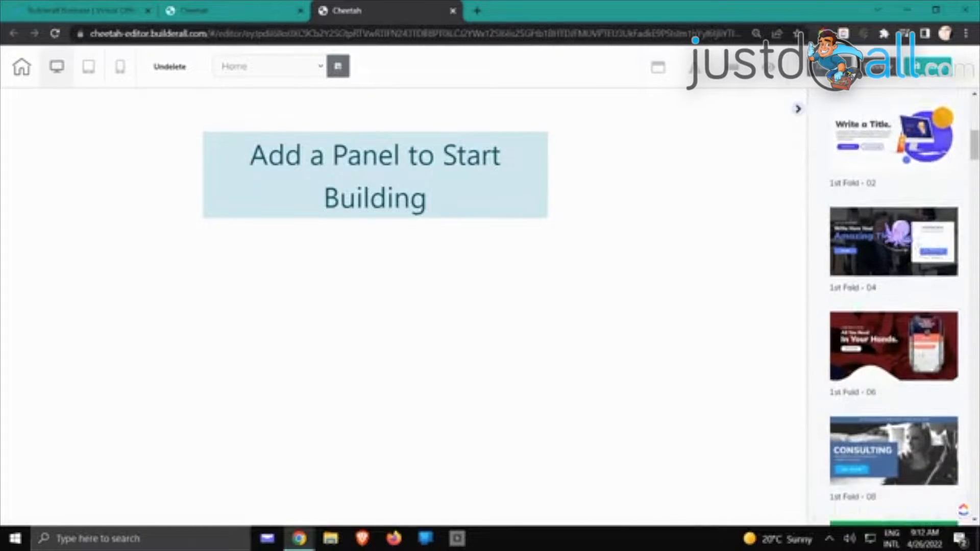
scroll(899, 229, "down", 8)
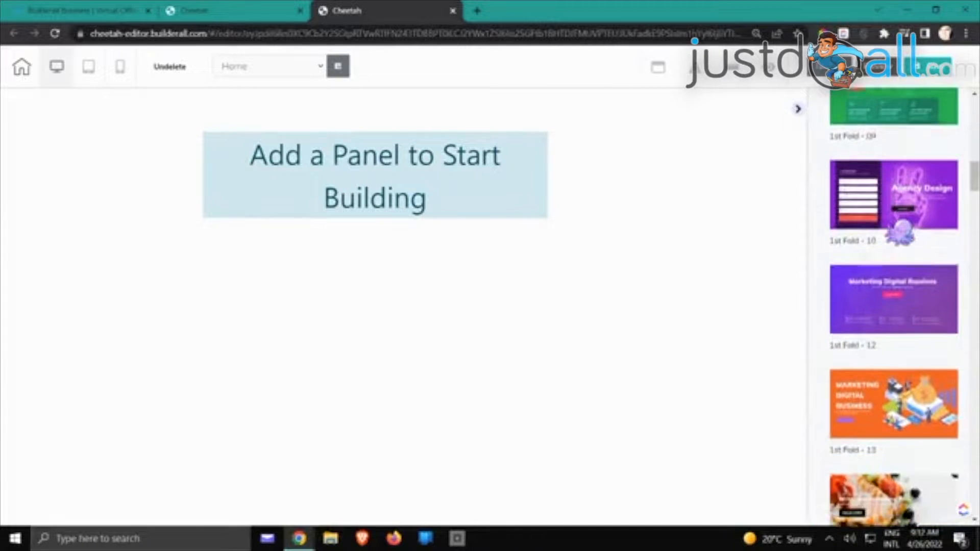
scroll(899, 230, "down", 4)
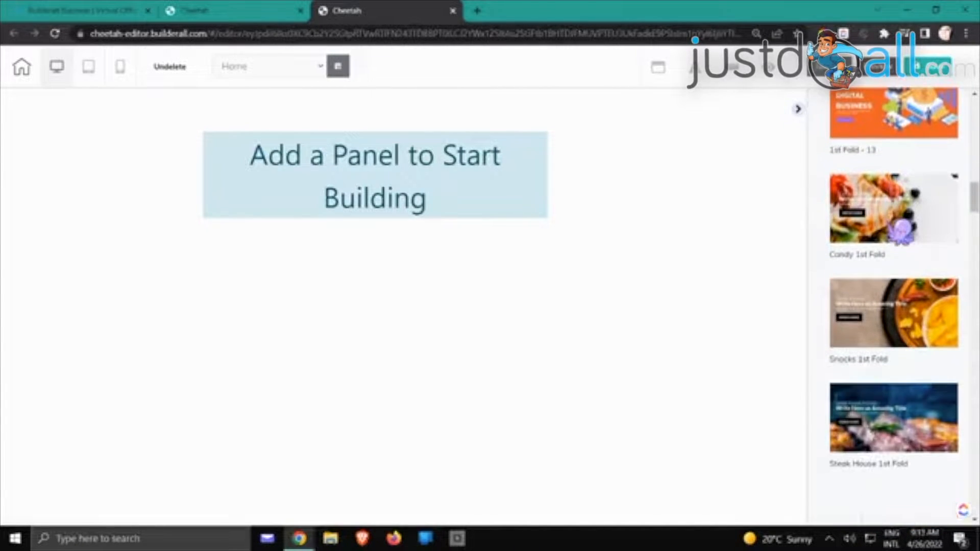
scroll(900, 232, "down", 4)
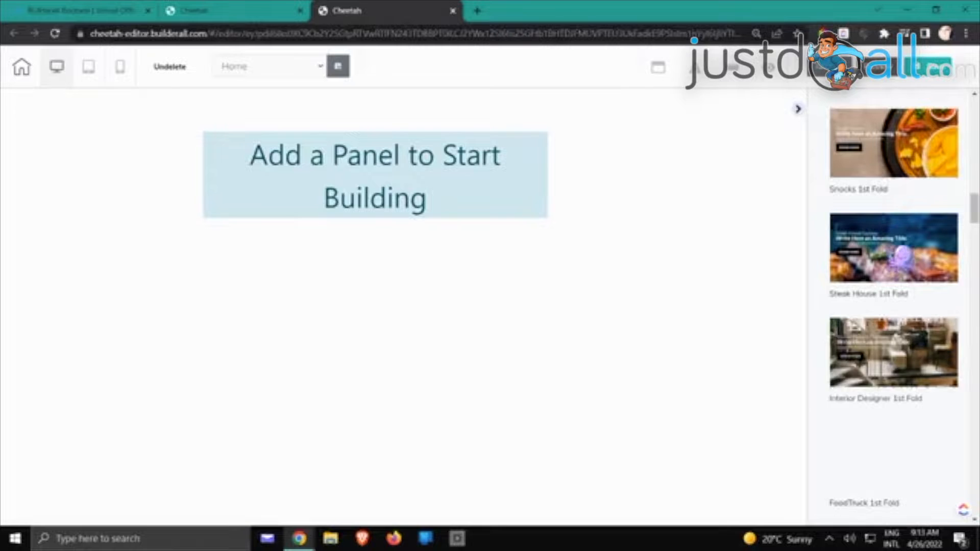
left_click(901, 254)
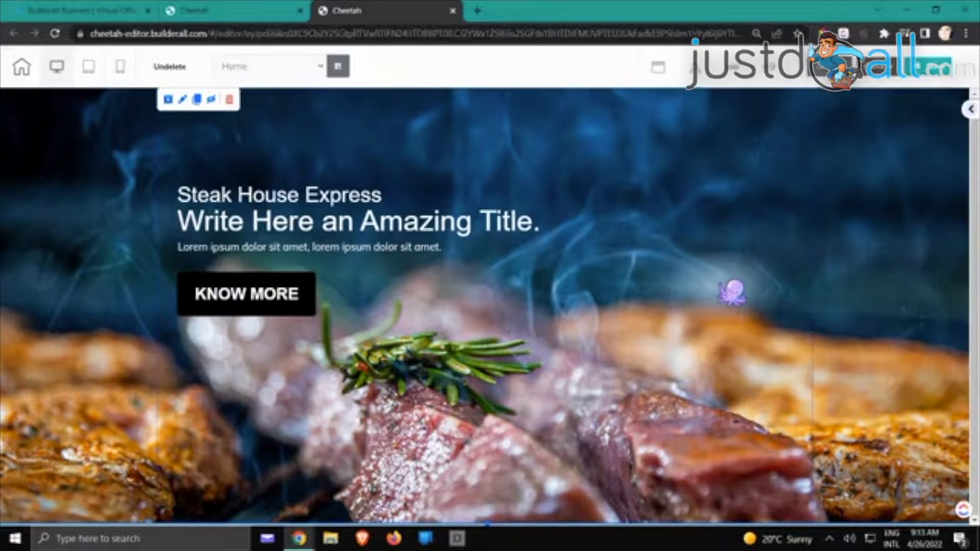
- Open the Business Banners category of ready-made panels
left_click(970, 110)
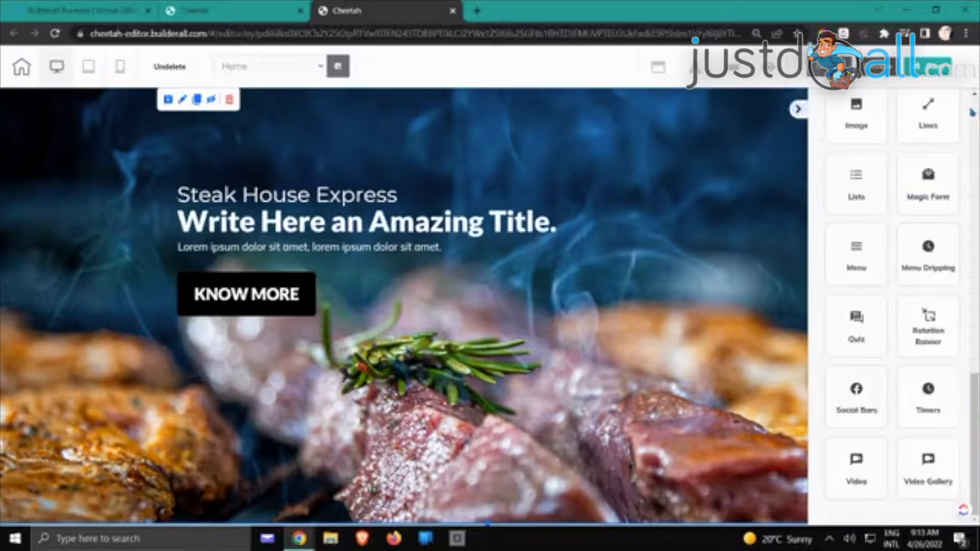
scroll(911, 143, "up", 15)
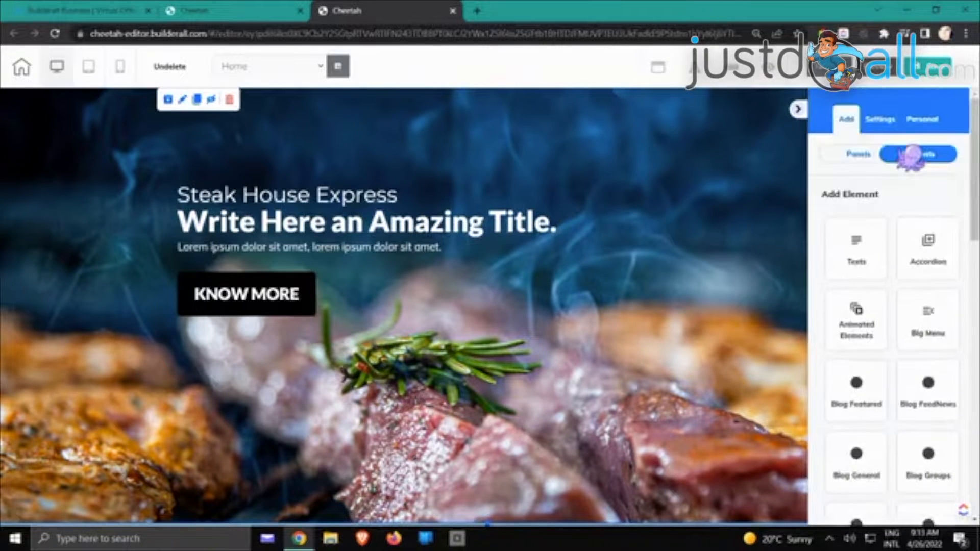
left_click(862, 156)
scroll(878, 204, "down", 1)
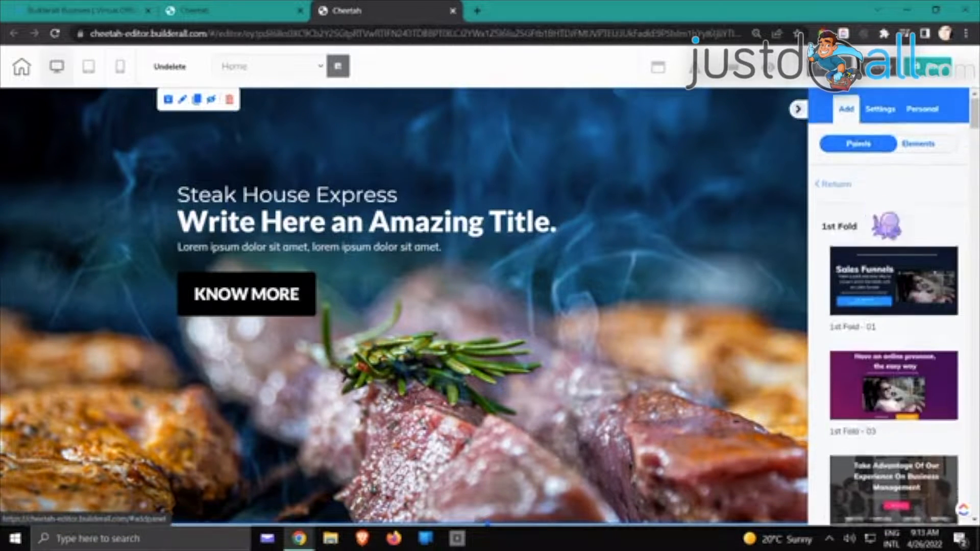
scroll(891, 219, "up", 1)
left_click(837, 193)
scroll(871, 255, "down", 3)
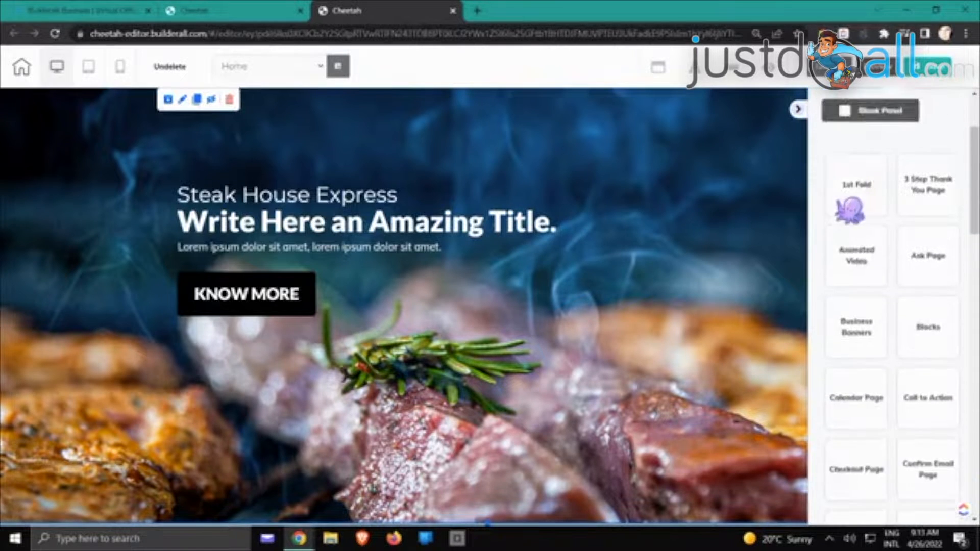
left_click(860, 318)
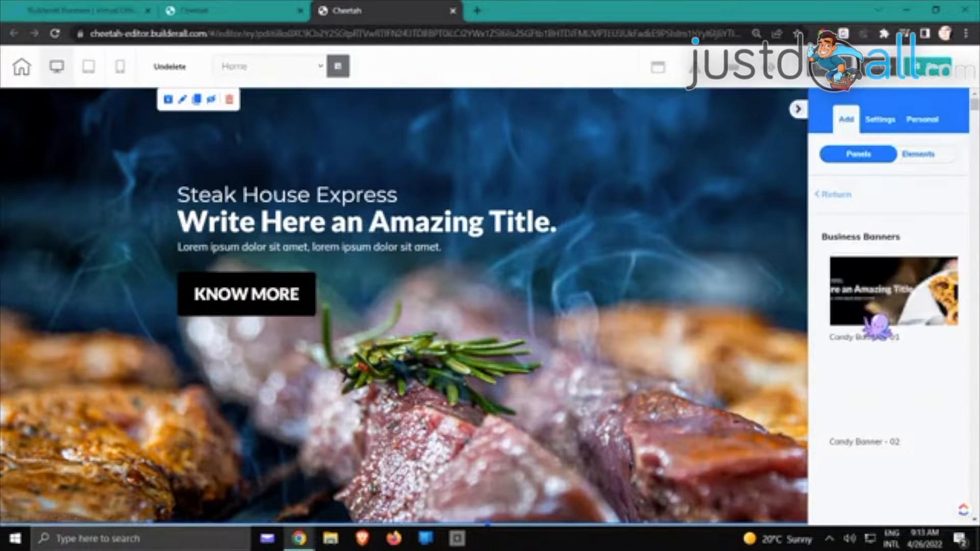
- Add the Steak House Banner 03 panel from the Business Banners to the Home page
scroll(906, 305, "down", 2)
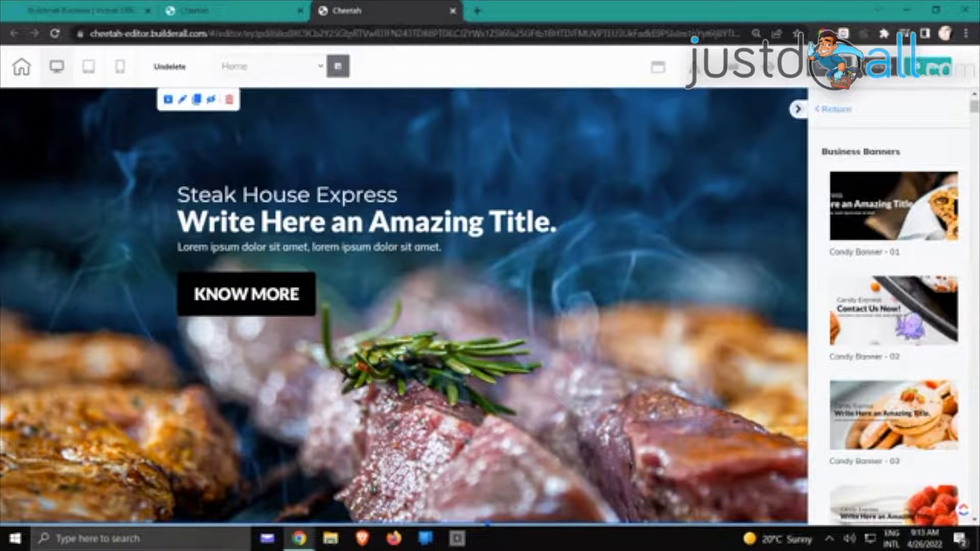
scroll(894, 306, "down", 7)
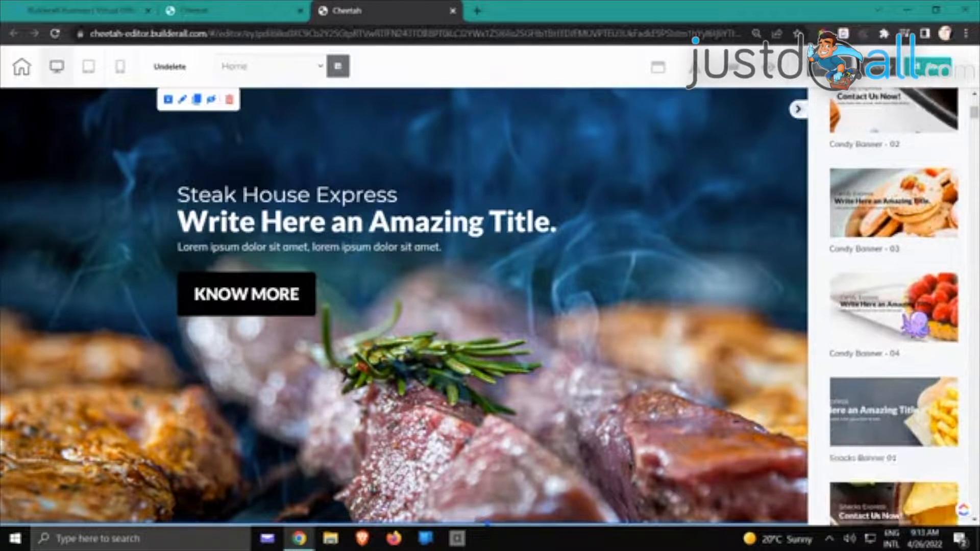
scroll(893, 306, "down", 13)
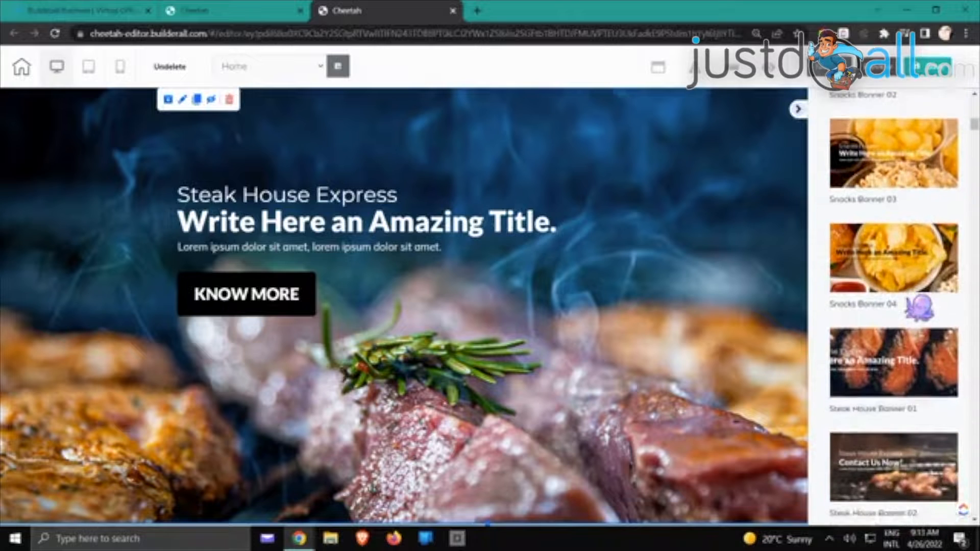
scroll(907, 303, "down", 4)
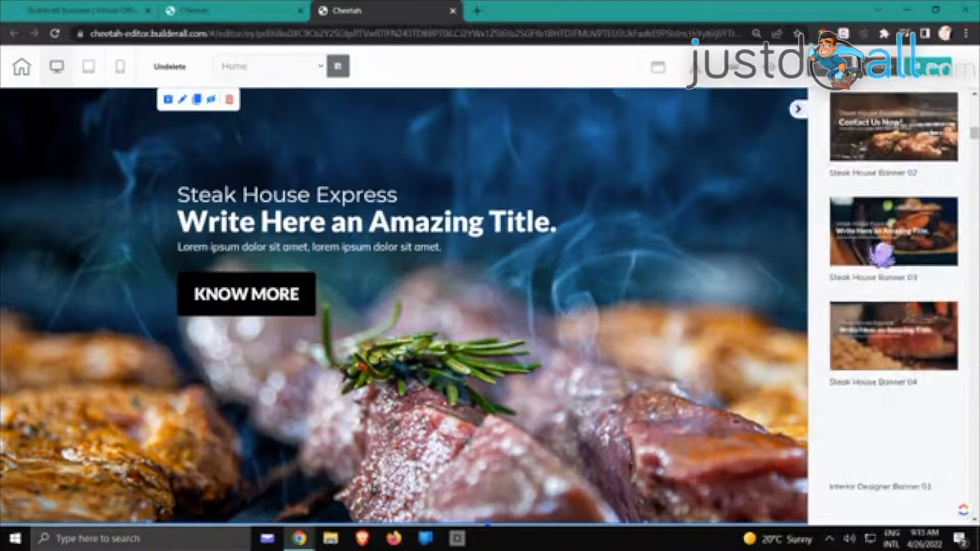
scroll(894, 240, "down", 1)
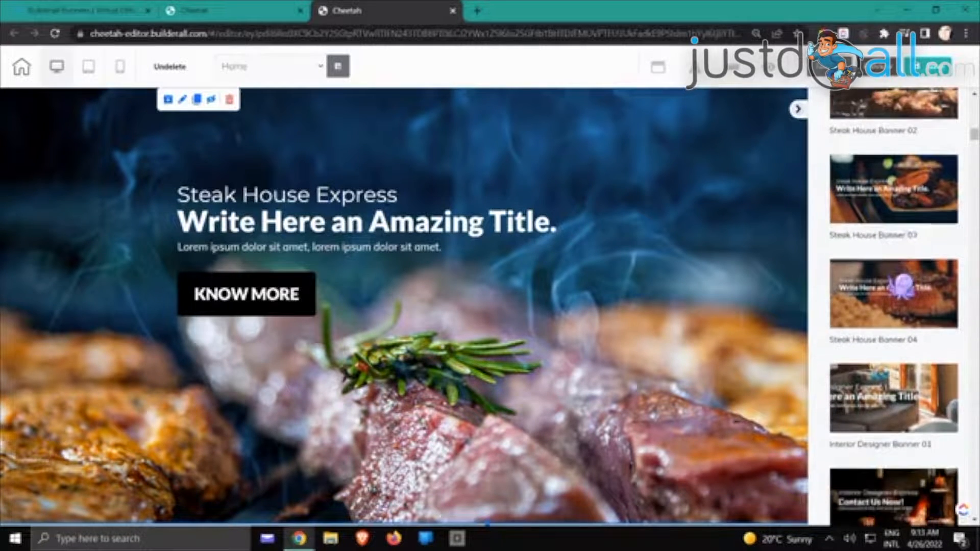
scroll(904, 284, "up", 1)
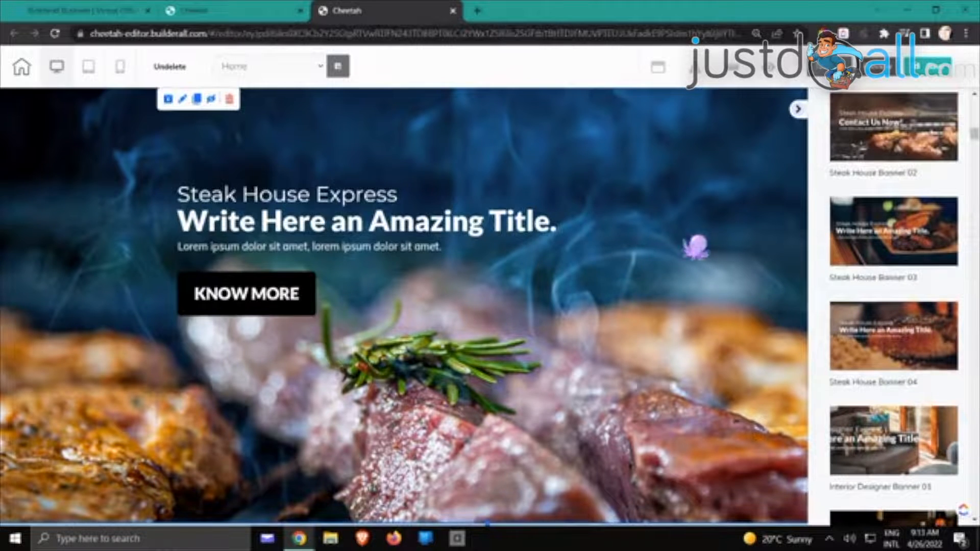
left_click(886, 241)
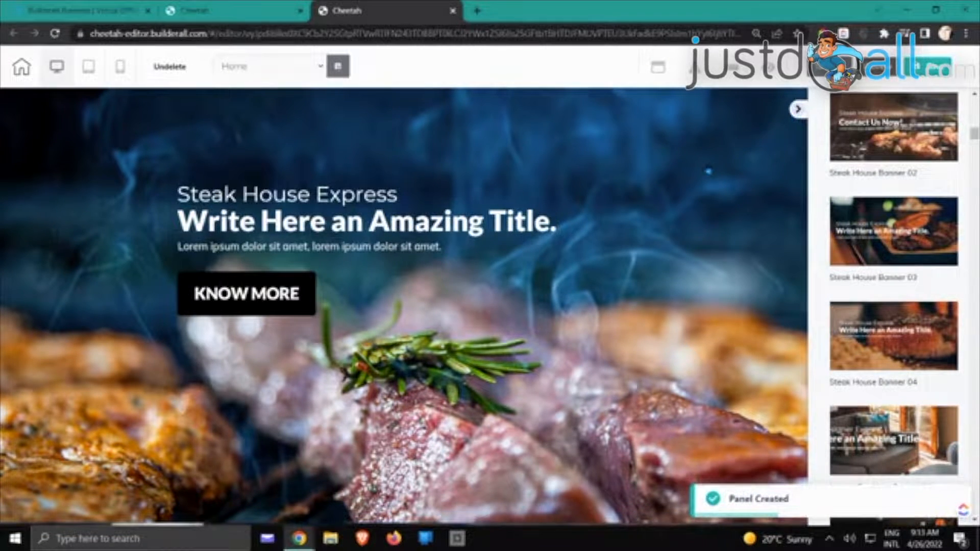
- Review how the Steak House 1st Fold panel and the banner beneath it fit together on the Home page
left_click(713, 173)
scroll(720, 173, "down", 5)
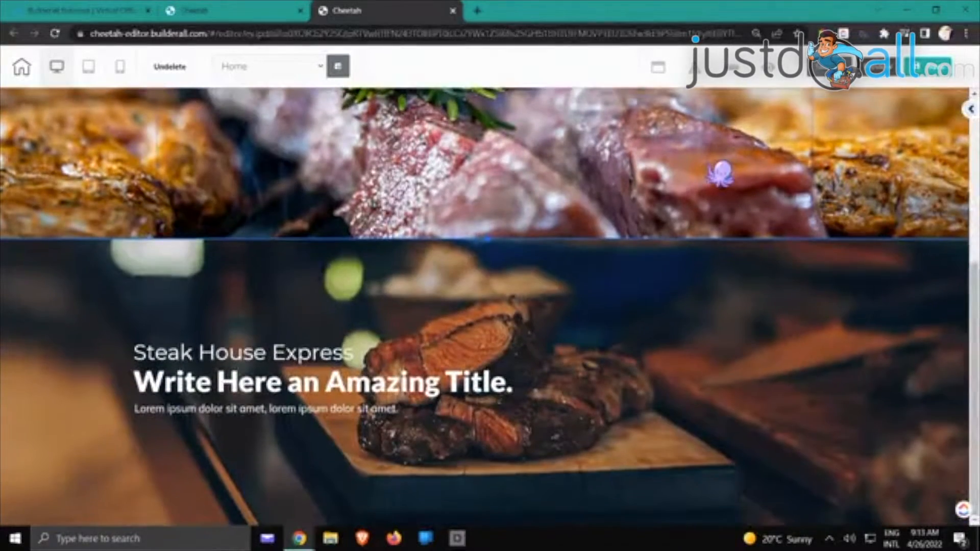
scroll(720, 173, "up", 4)
scroll(720, 174, "down", 4)
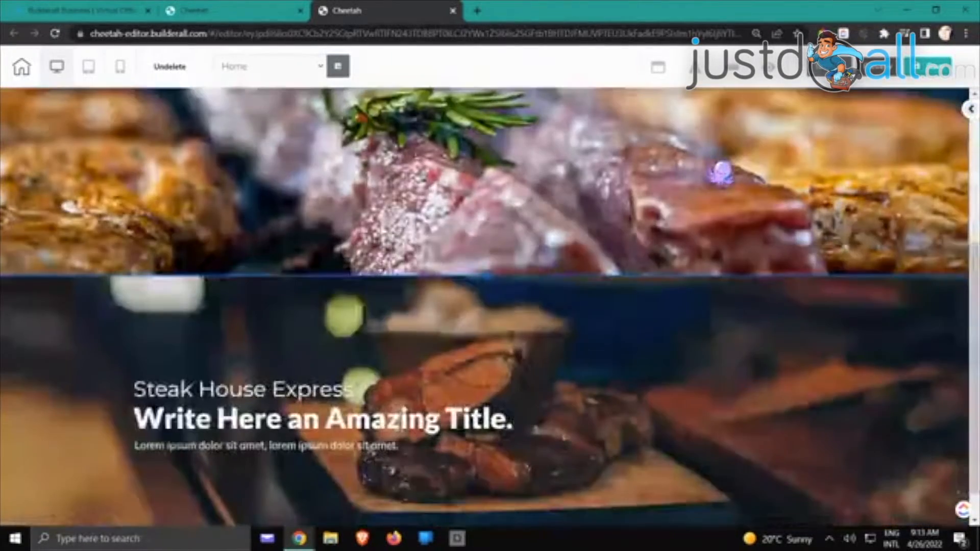
scroll(718, 172, "up", 4)
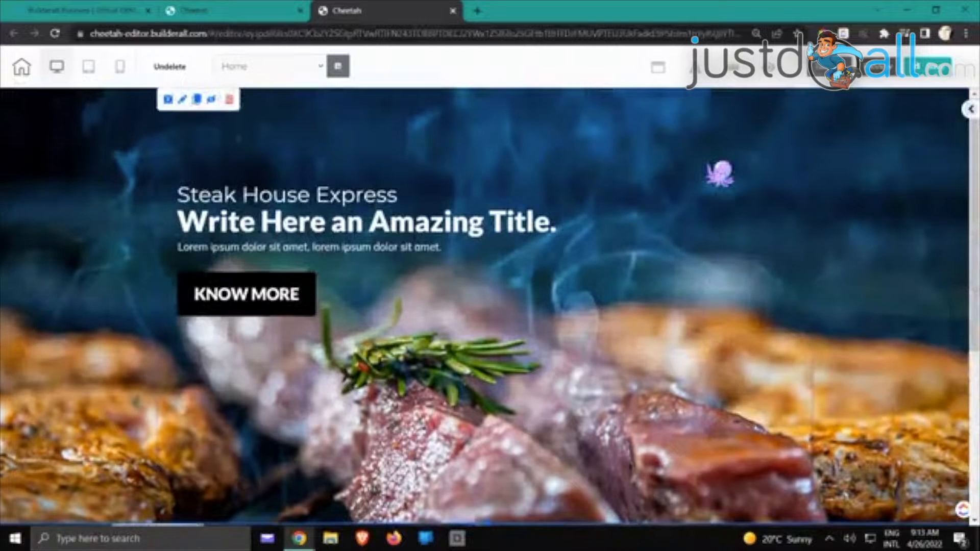
scroll(718, 172, "down", 4)
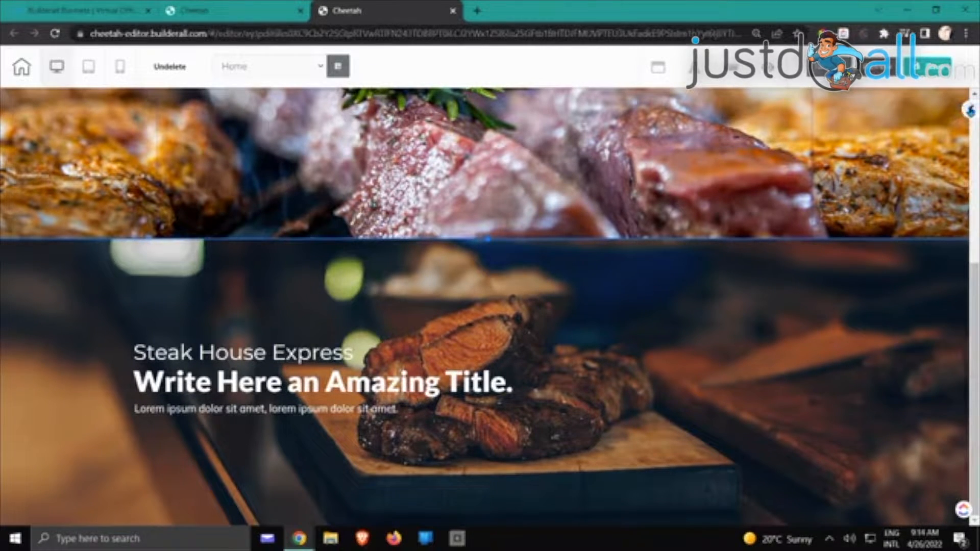
- Browse the available panel categories for further page sections
left_click(970, 109)
scroll(922, 185, "up", 15)
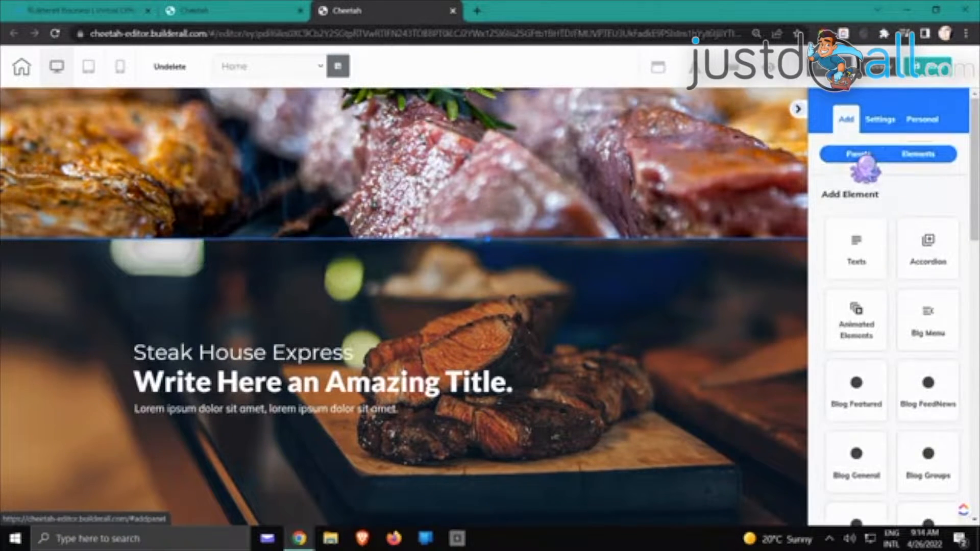
left_click(860, 154)
left_click(833, 195)
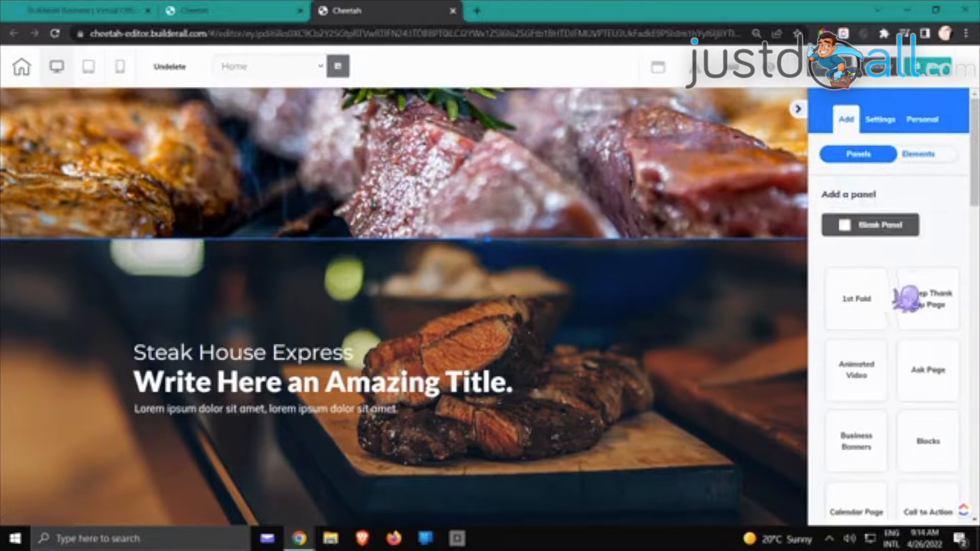
scroll(913, 319, "down", 6)
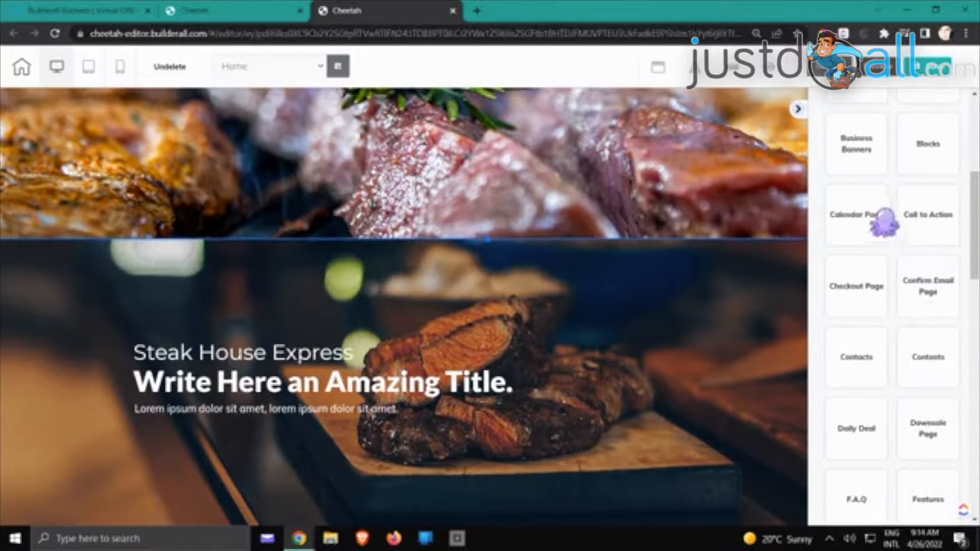
left_click(667, 331)
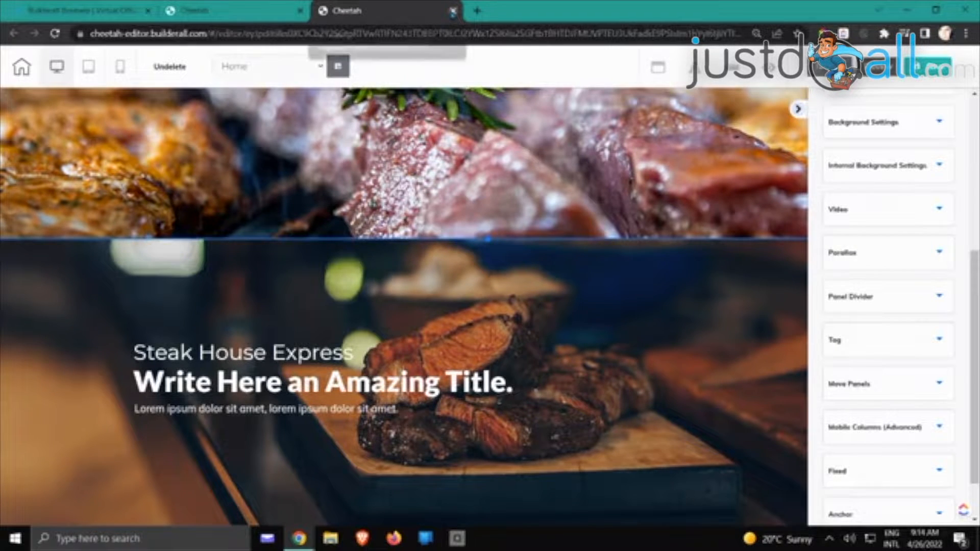
- Leave the page editor without saving and return to the list of Cheetah websites
left_click(453, 11)
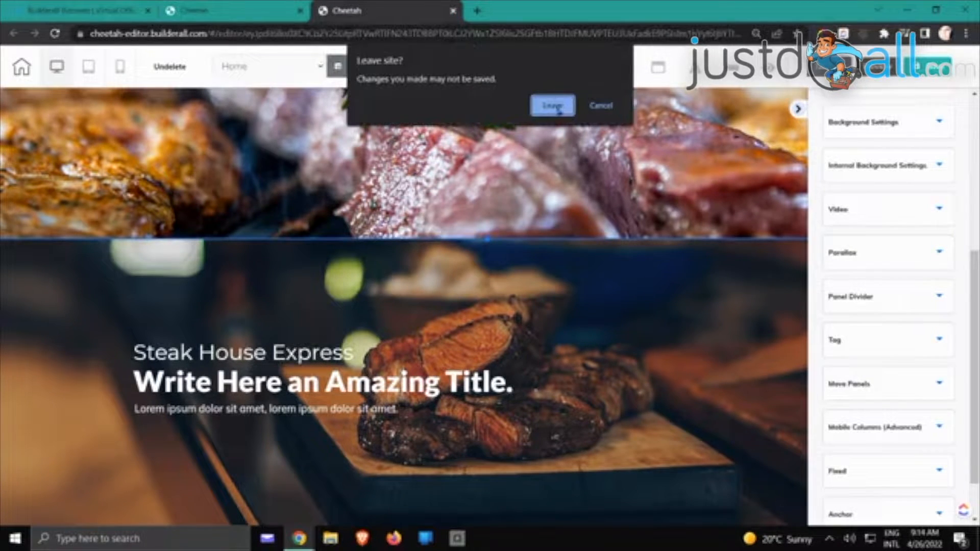
left_click(556, 107)
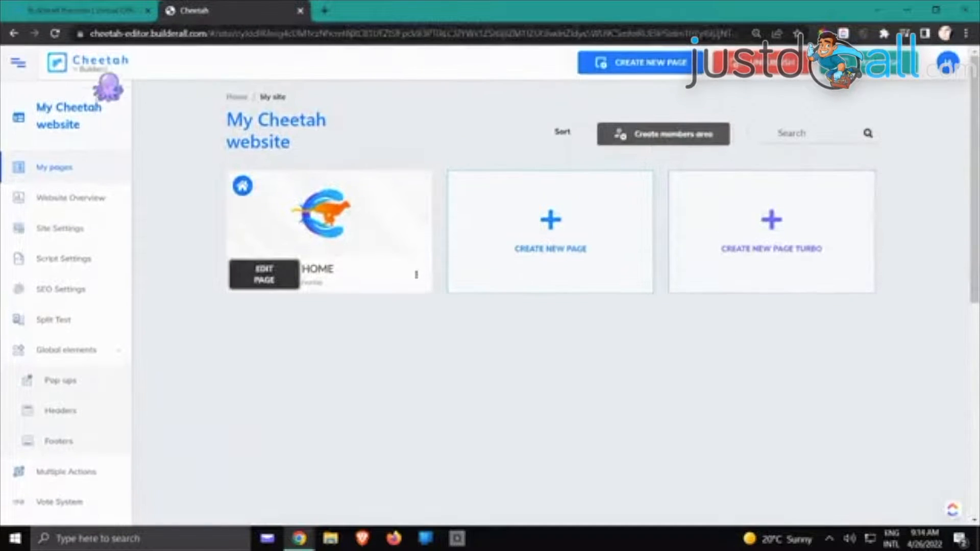
left_click(102, 60)
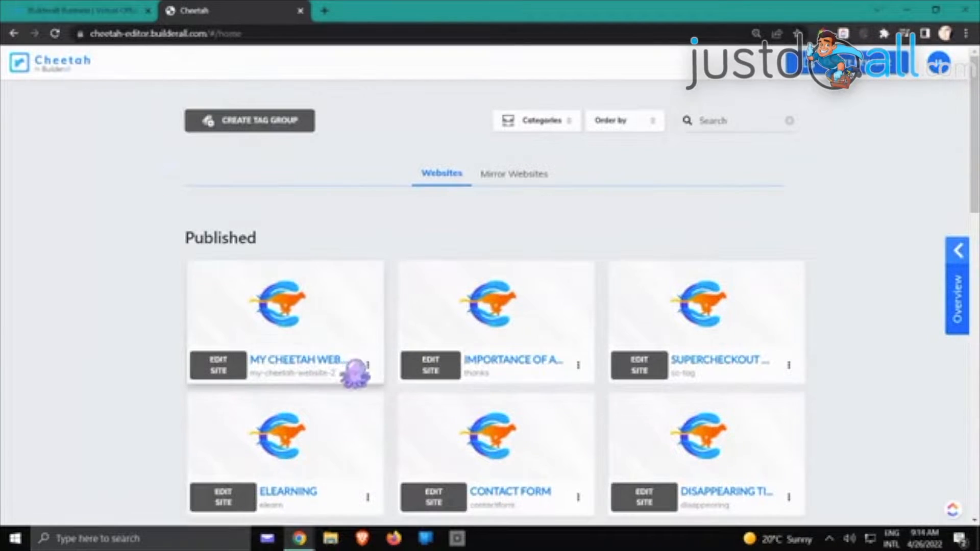
- Delete the published My Cheetah website and close the Cheetah browser tab
left_click(368, 365)
left_click(319, 396)
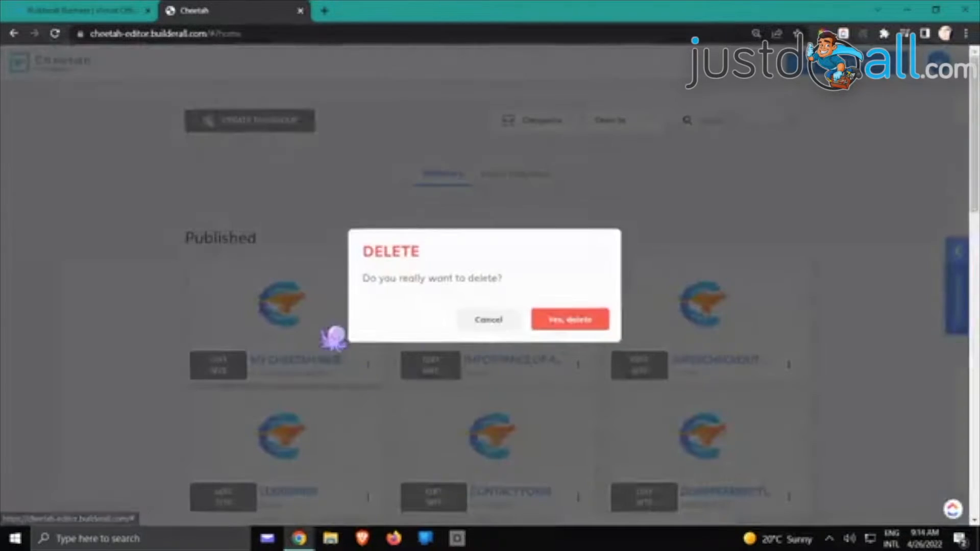
left_click(557, 325)
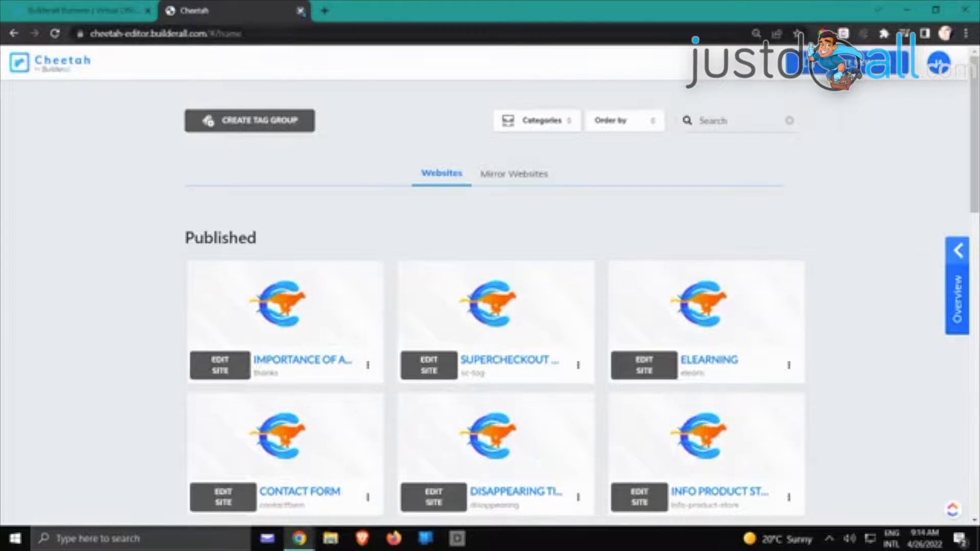
left_click(301, 10)
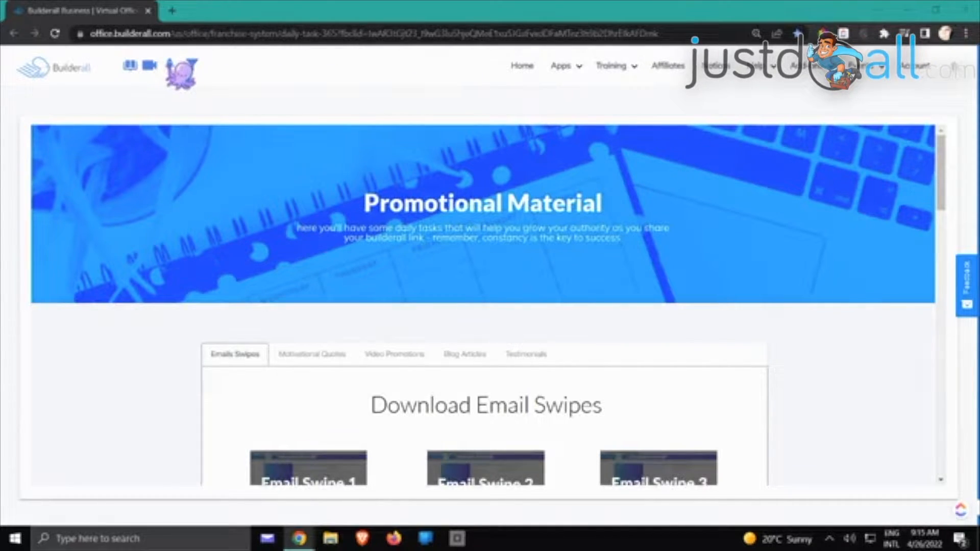
- Open the Builderall Wizard and start the Create a website path up to the template choice
left_click(170, 69)
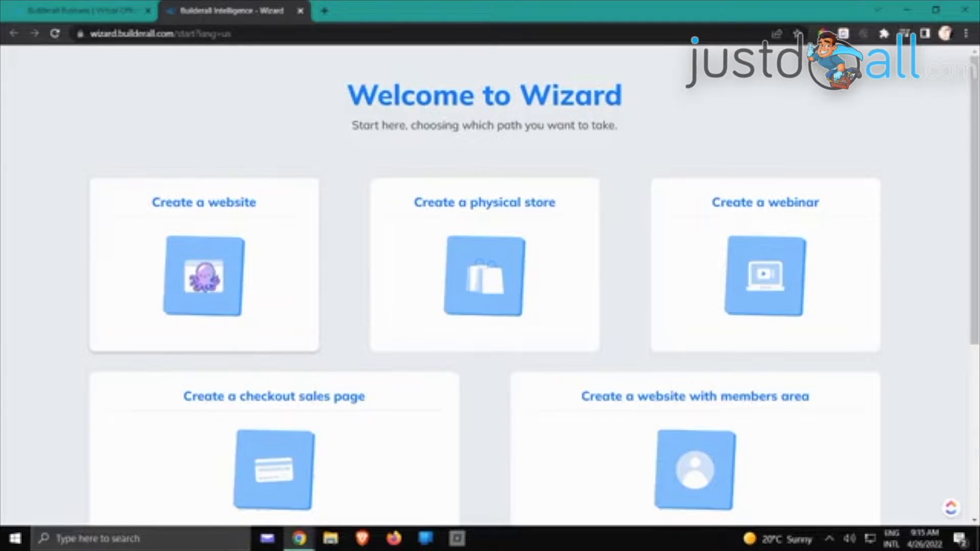
left_click(203, 273)
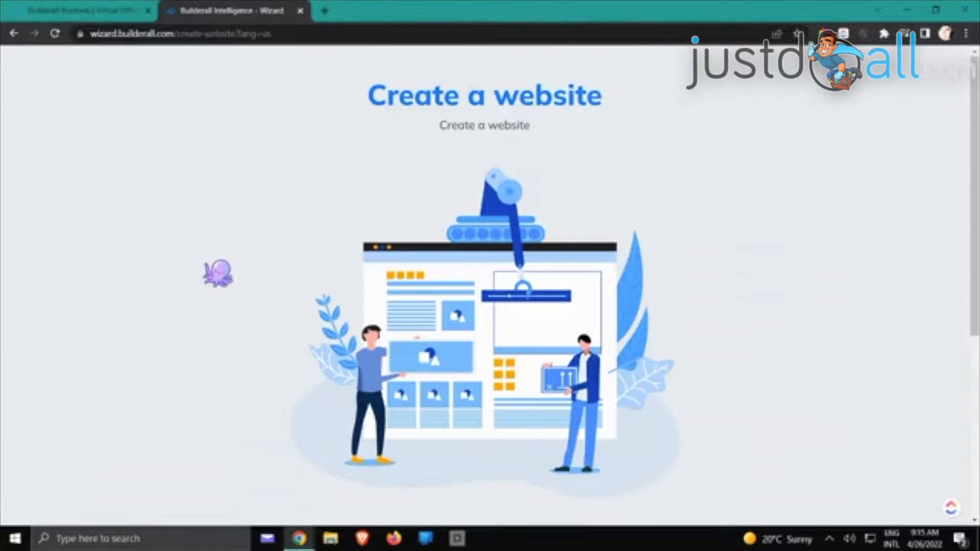
scroll(218, 273, "down", 5)
left_click(466, 310)
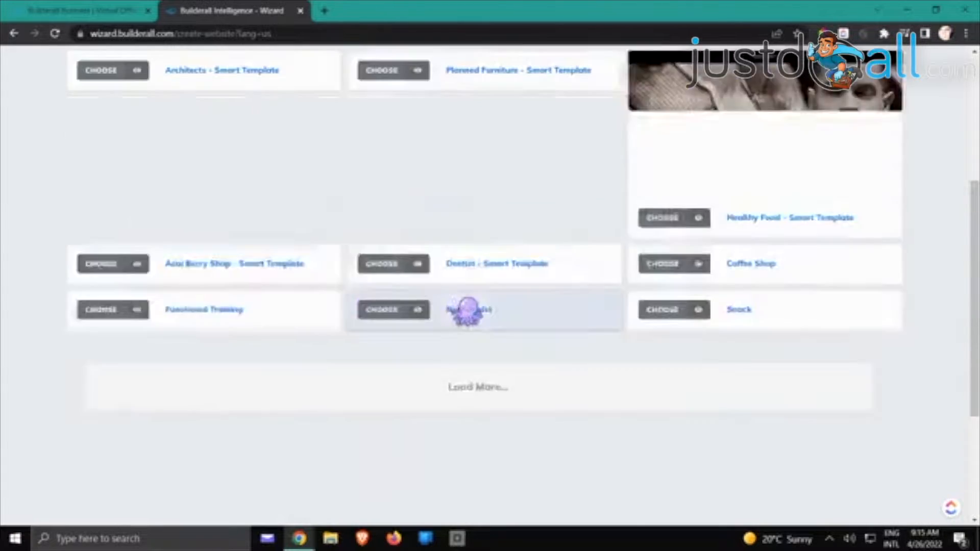
- Load more website templates in the Wizard and examine the smart templates on offer
scroll(462, 312, "up", 5)
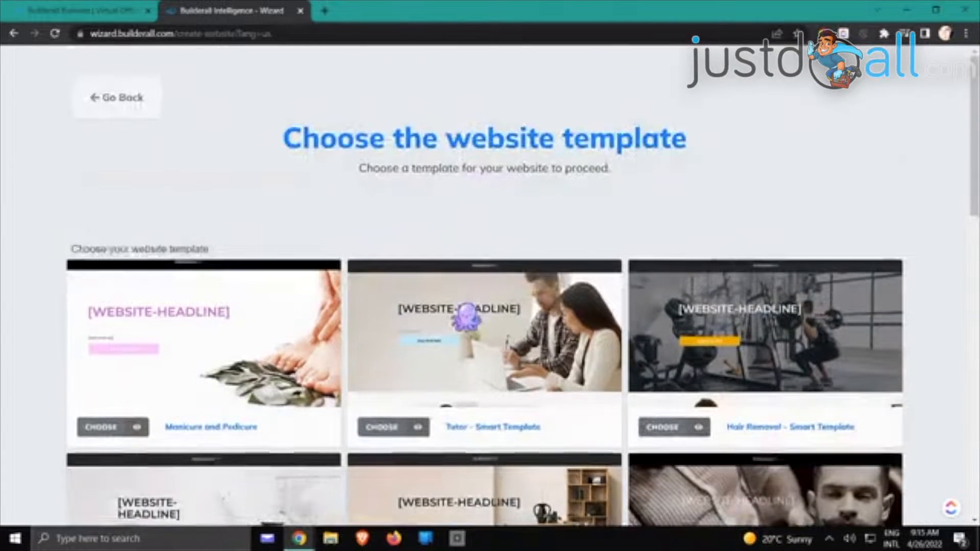
scroll(467, 316, "down", 15)
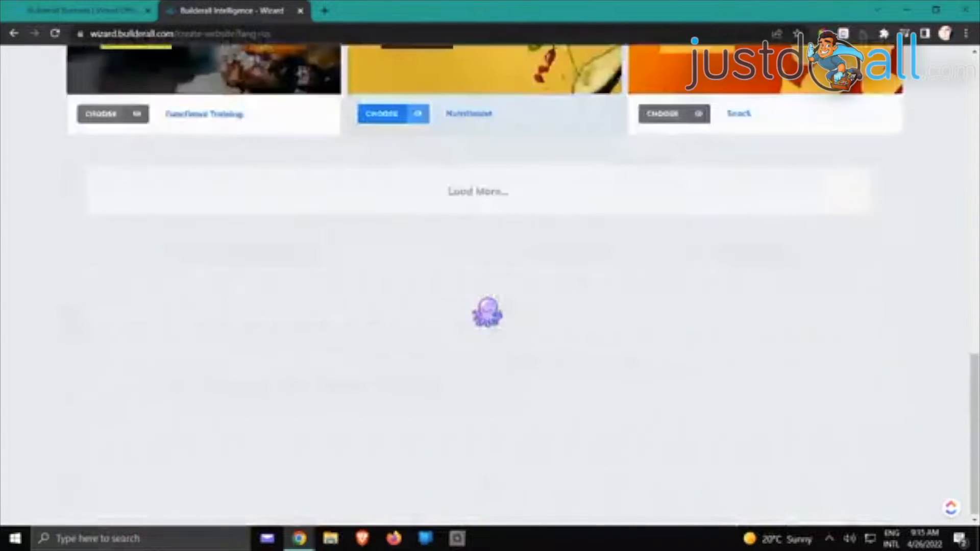
left_click(480, 199)
scroll(483, 197, "up", 5)
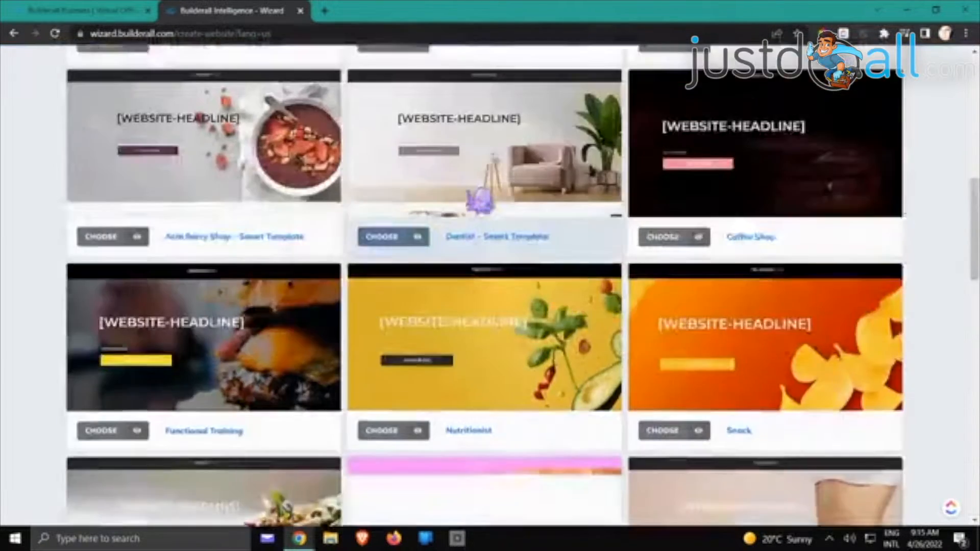
scroll(480, 200, "up", 10)
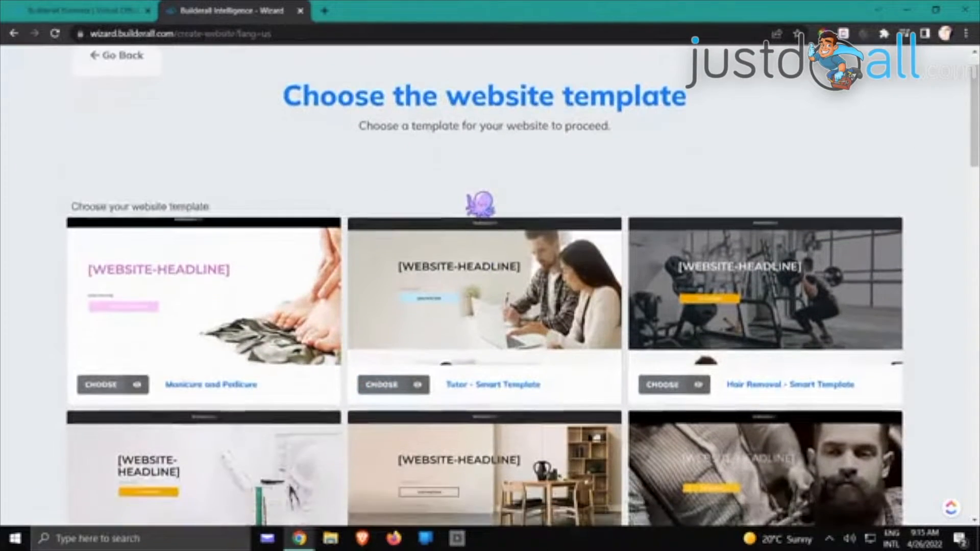
scroll(480, 203, "down", 2)
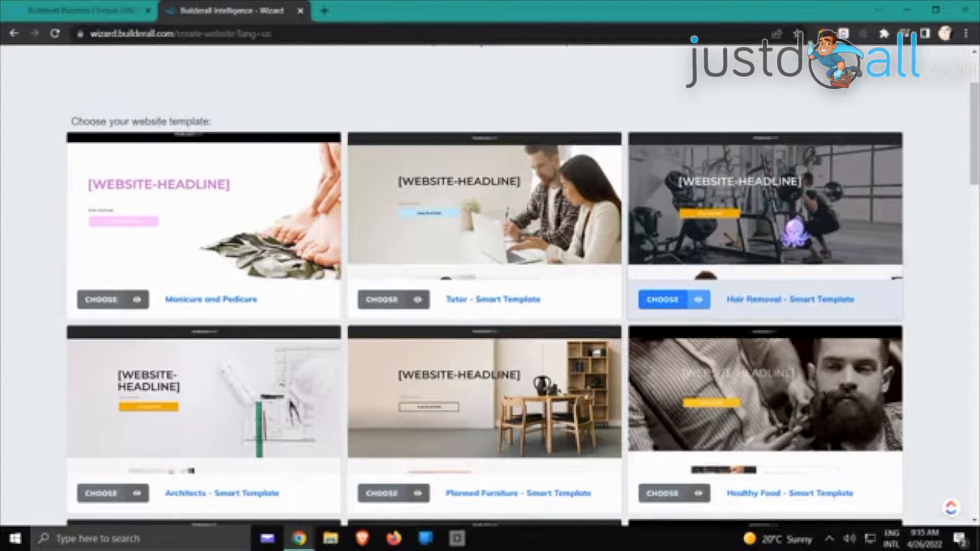
scroll(804, 225, "down", 3)
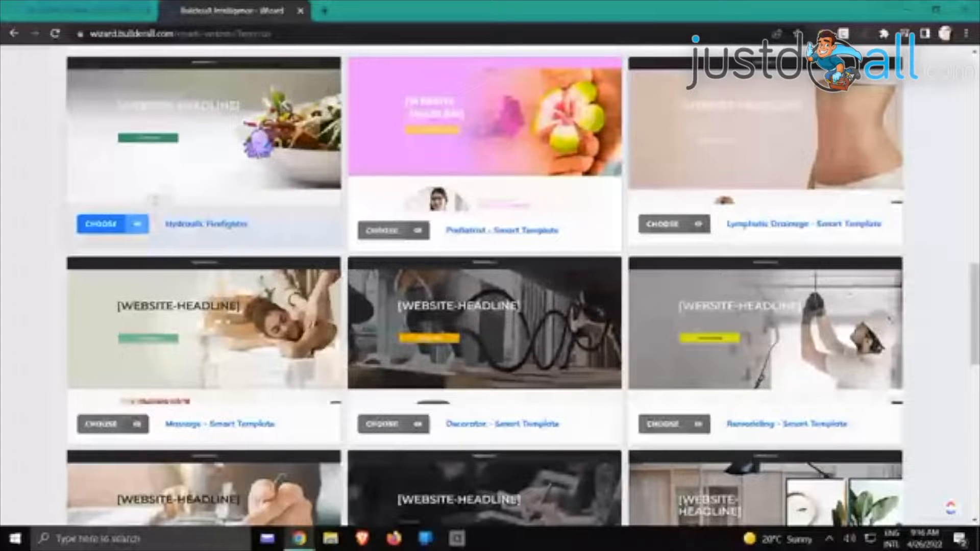
- Choose the Brides smart template for the website and continue to the site details form
scroll(498, 347, "down", 10)
scroll(492, 355, "down", 4)
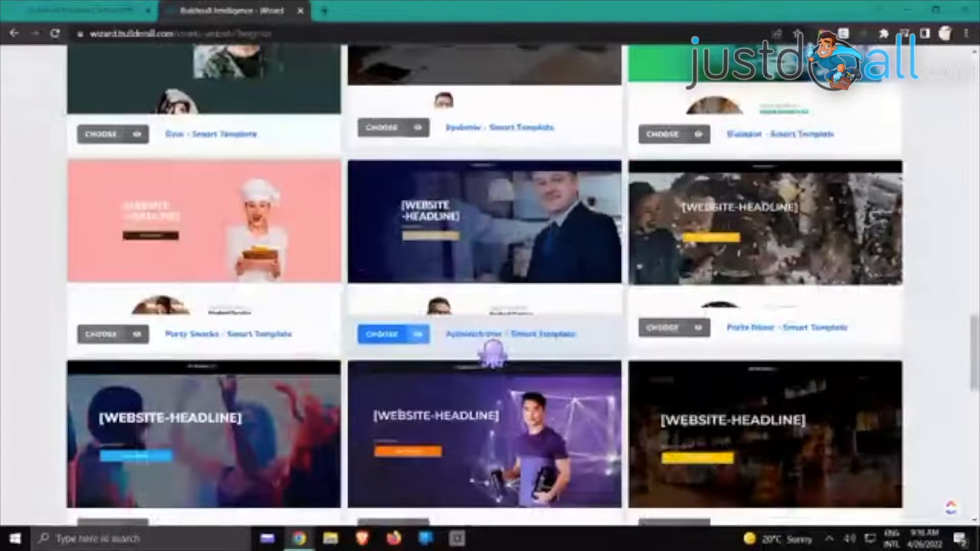
scroll(492, 355, "down", 10)
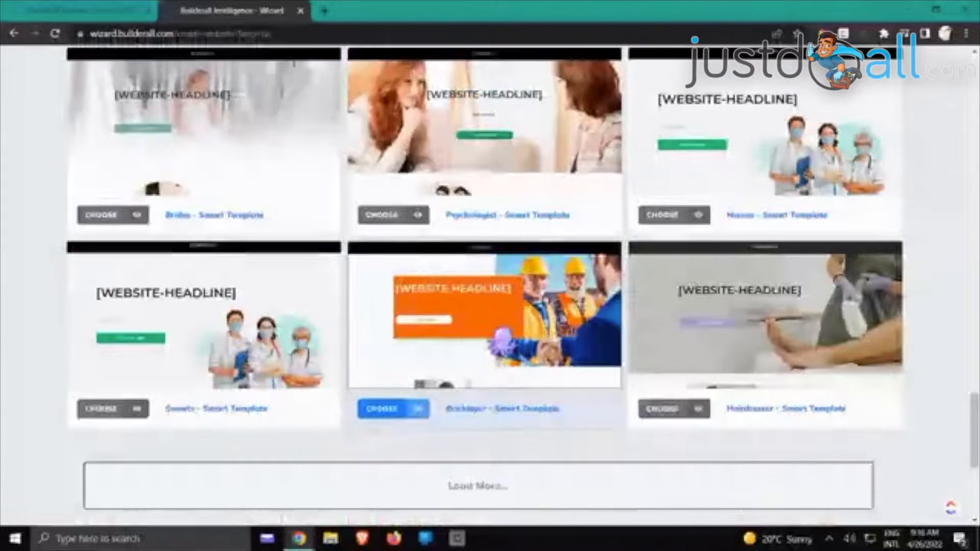
scroll(502, 357, "down", 8)
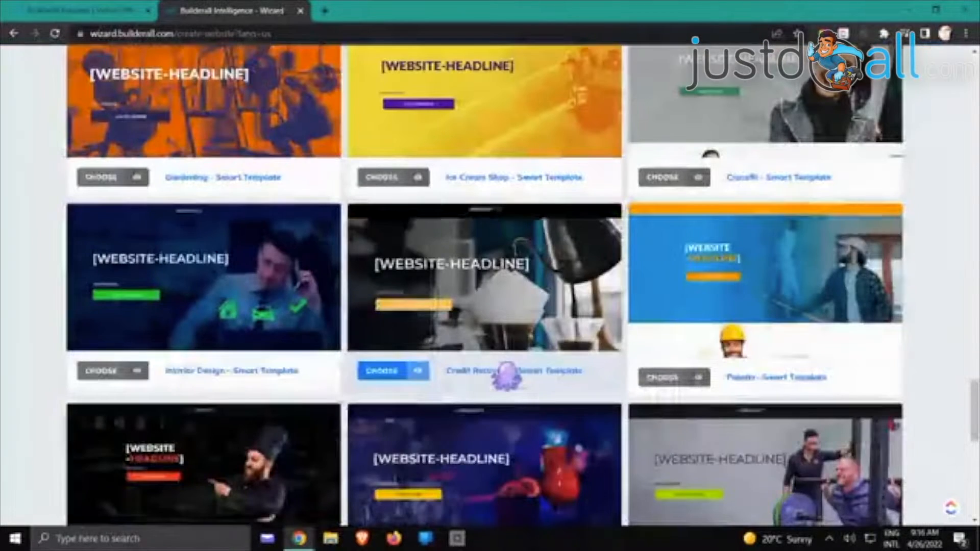
scroll(515, 383, "down", 10)
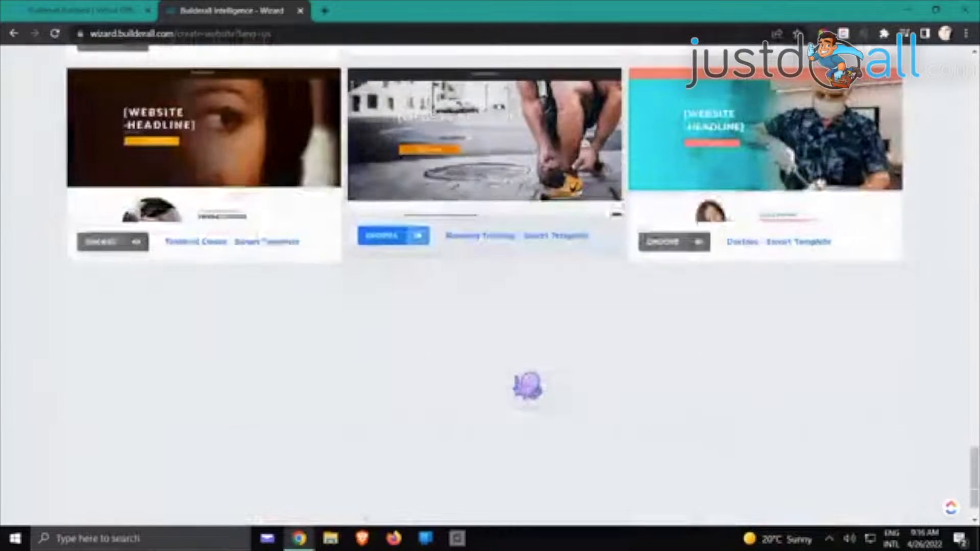
scroll(527, 385, "up", 10)
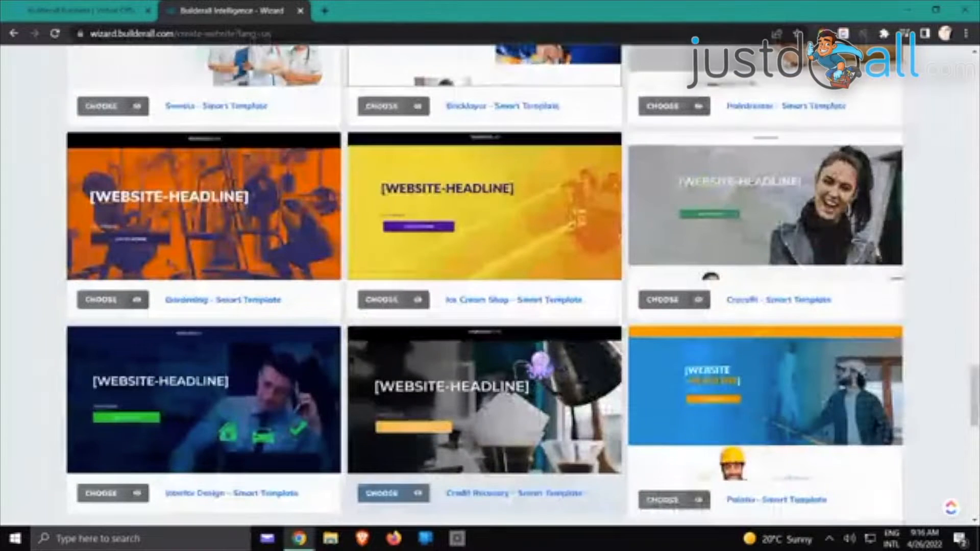
scroll(403, 460, "up", 10)
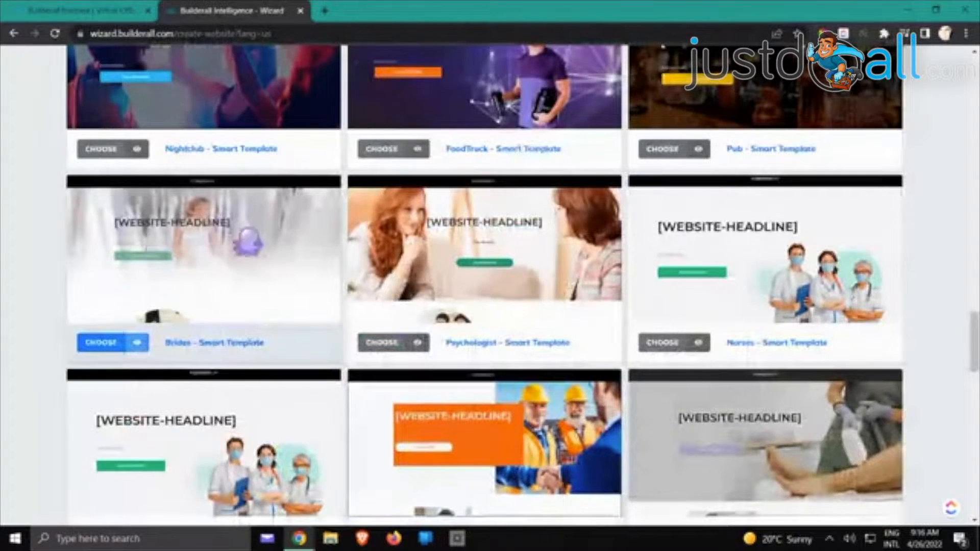
left_click(103, 342)
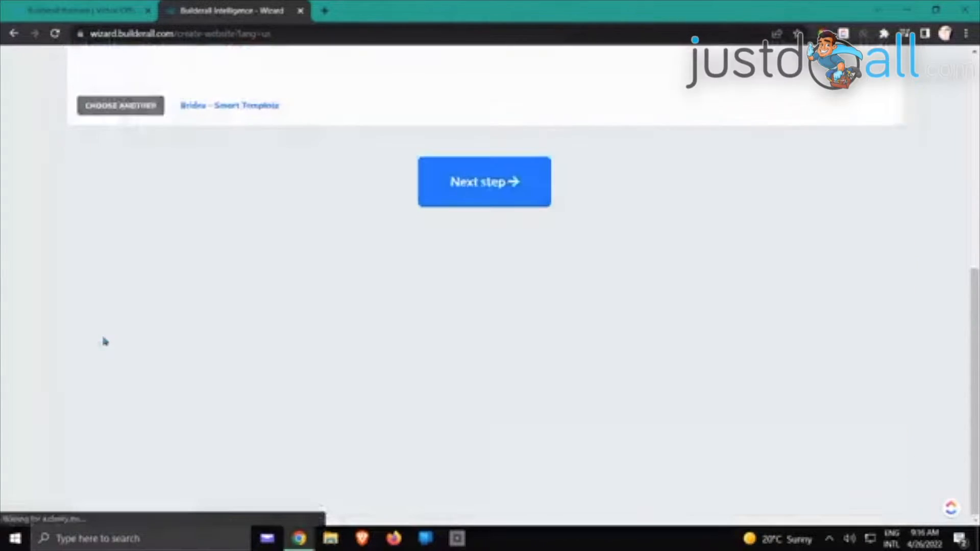
scroll(268, 300, "up", 5)
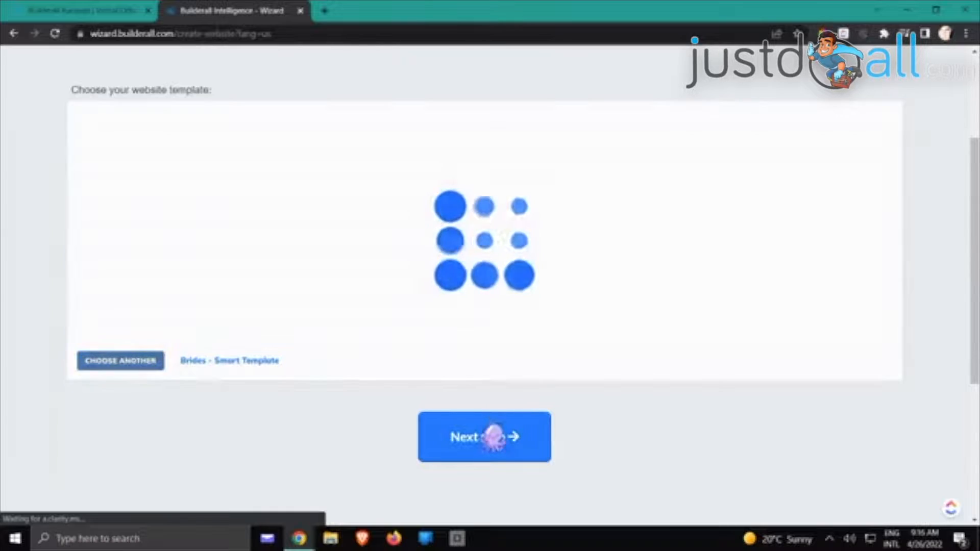
left_click(493, 437)
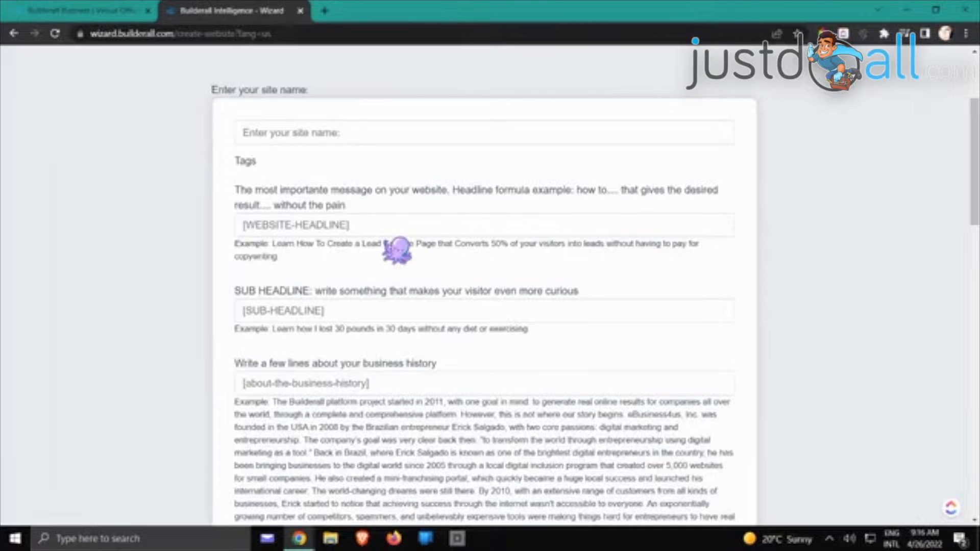
- Name the site "Bridal Fair" and set the website headline to "Become the Most Beautiful Bride Ever"
left_click(354, 142)
type("Bridal Fair")
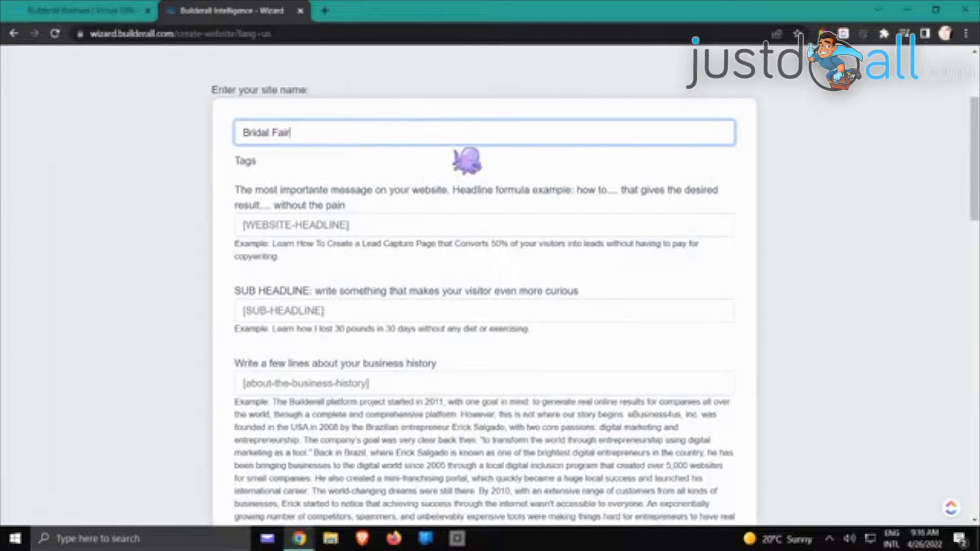
left_click(375, 233)
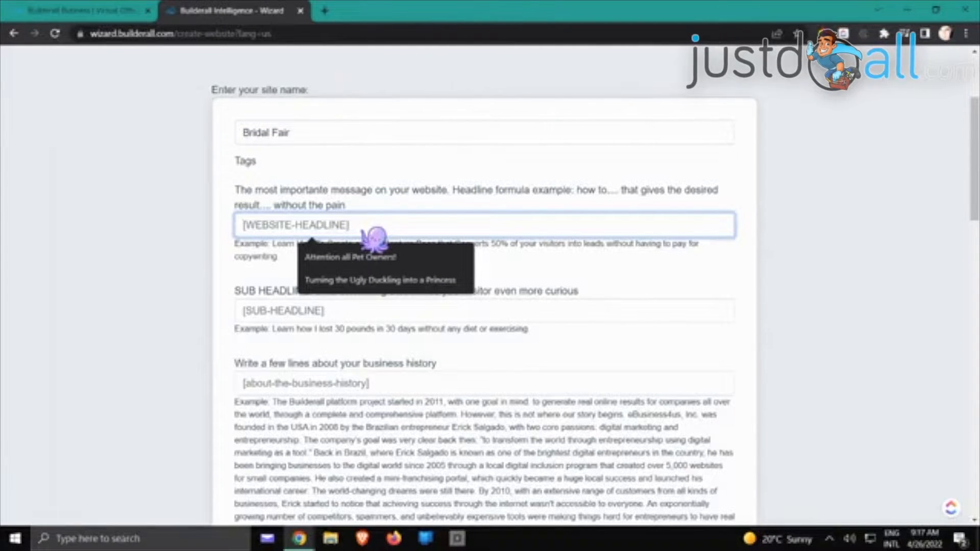
type("Become the Most Beautiful Bride Ever")
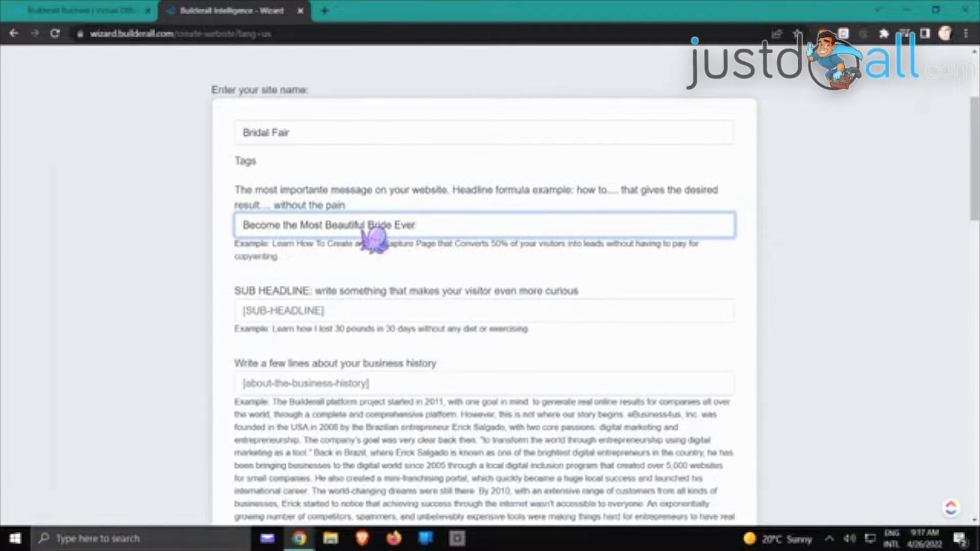
- Set the sub headline to "From Ugly Duckling to Princess"
scroll(448, 328, "down", 2)
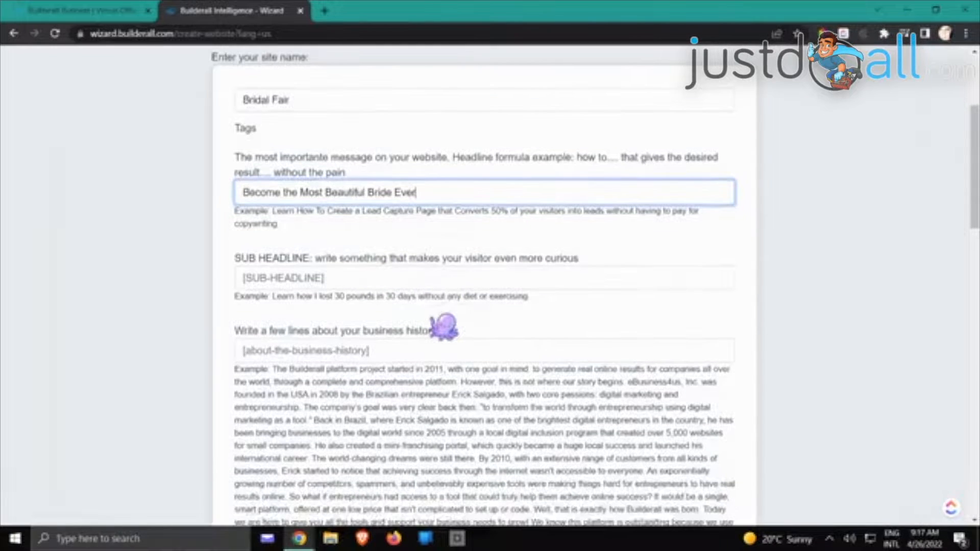
left_click(355, 230)
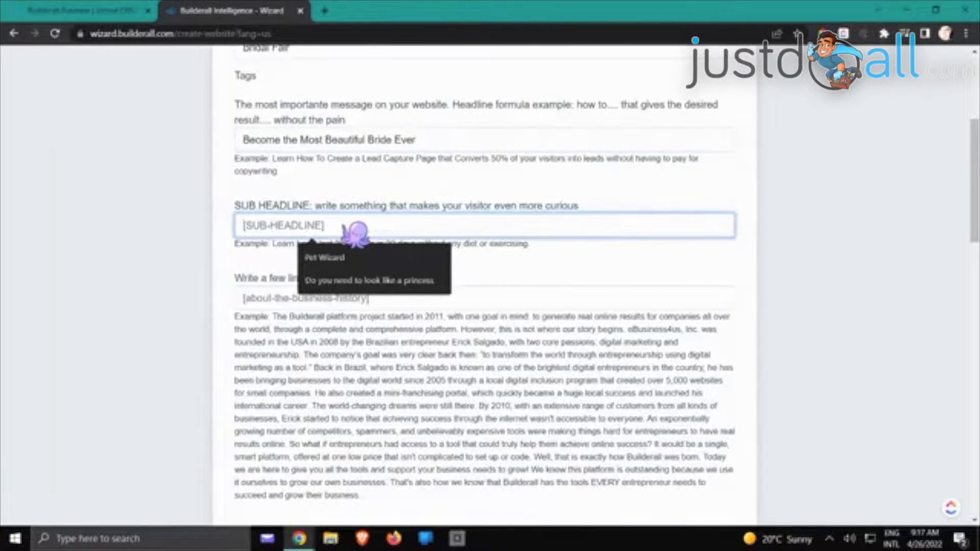
type("From Ugly Duckling")
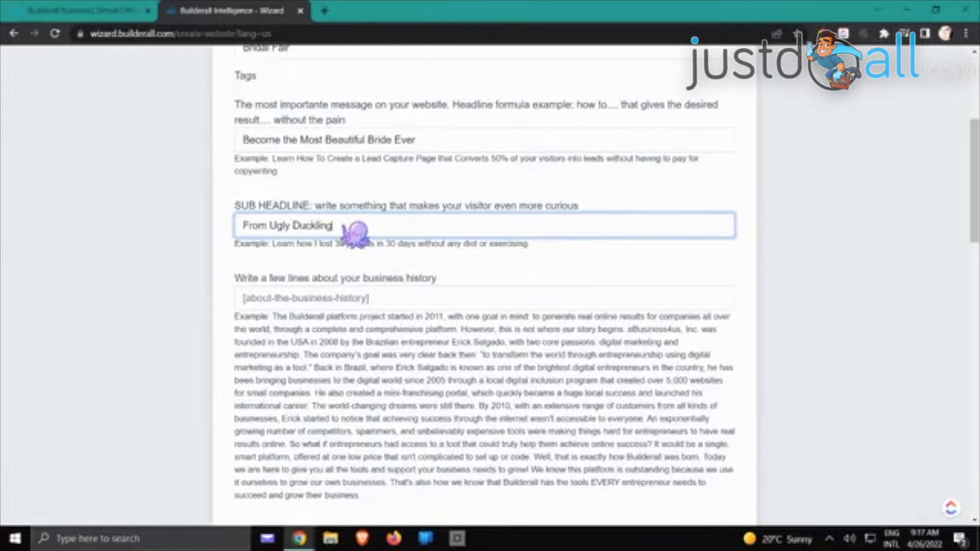
type(" to Princess")
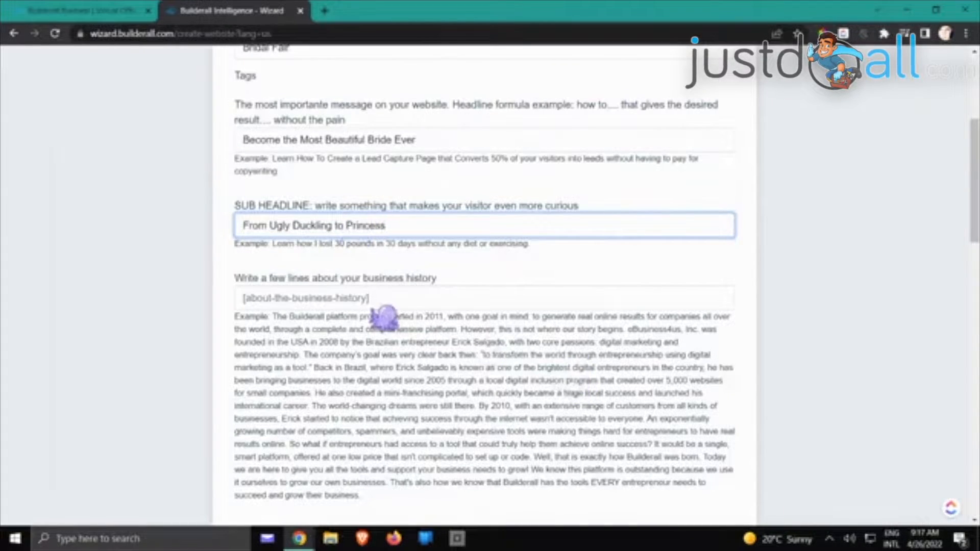
- Copy the first part of the example business history, from "The Builderall platform project", and paste it as the site's business history
scroll(312, 327, "down", 1)
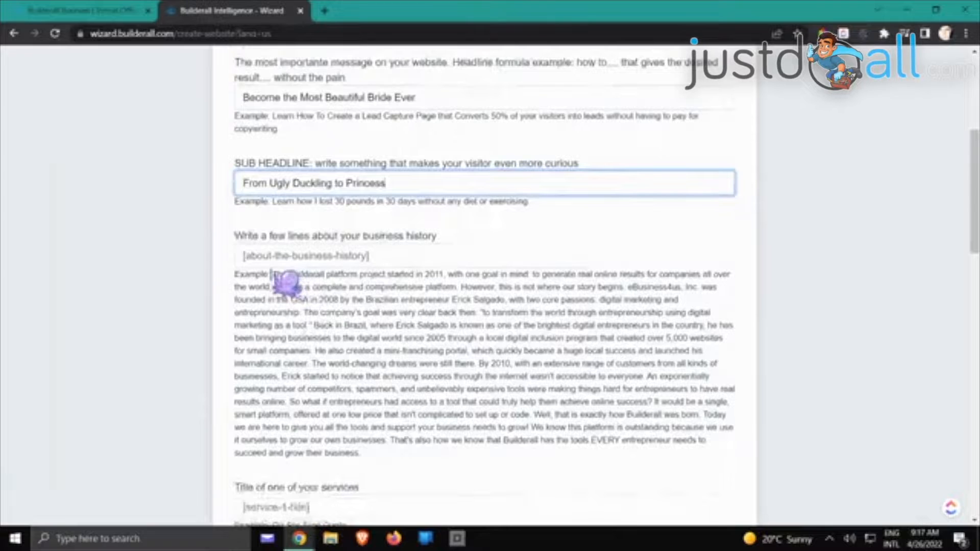
left_click_drag(273, 276, 438, 363)
right_click(438, 363)
left_click(470, 376)
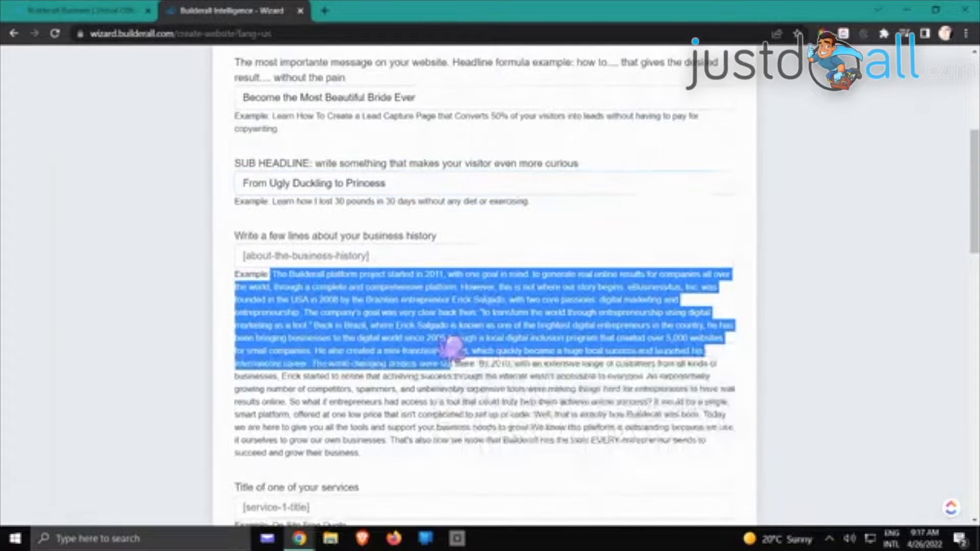
left_click(324, 256)
key("ctrl+v")
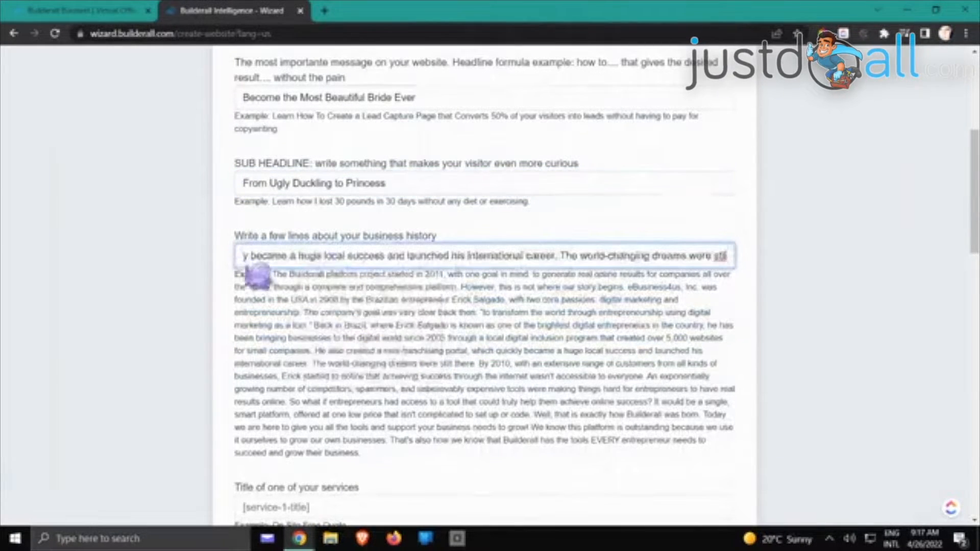
- Title the three services "Consultation", "Wedding Dress Fitting" and "Event Consultation"
scroll(267, 291, "down", 1)
scroll(268, 291, "down", 5)
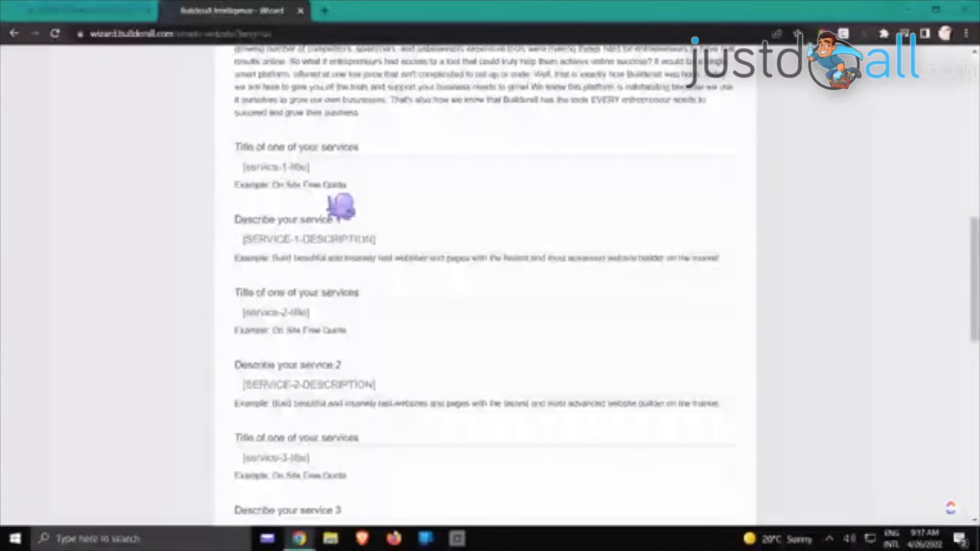
left_click(333, 172)
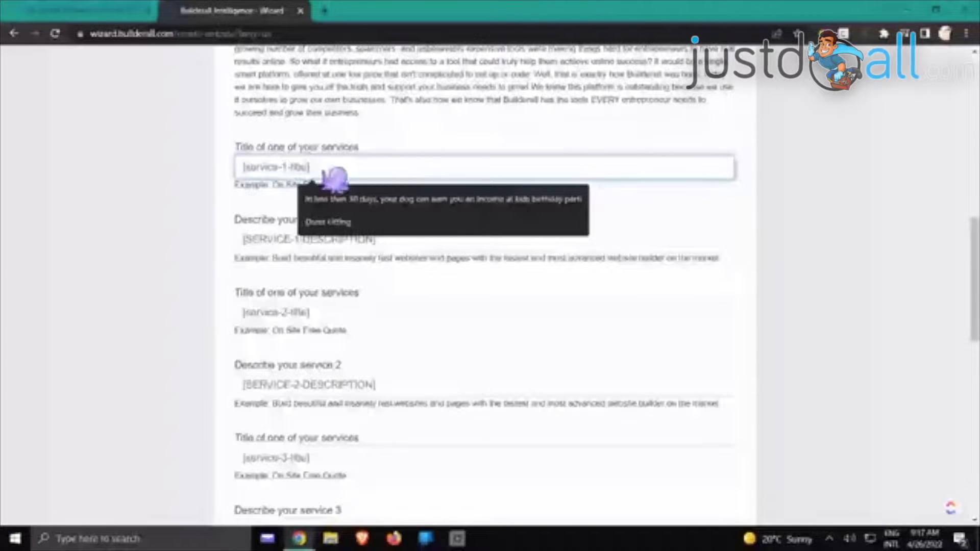
type("Consult")
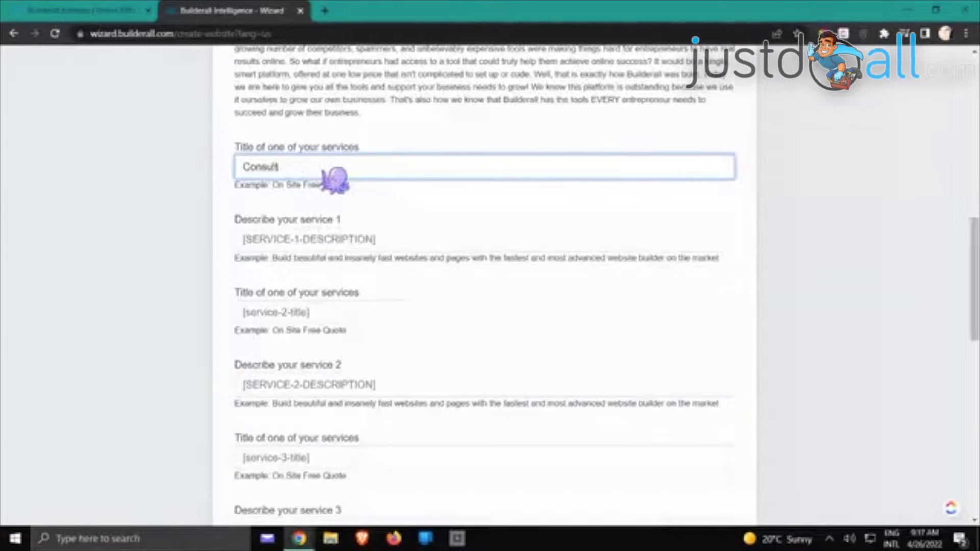
type("ation")
left_click(316, 318)
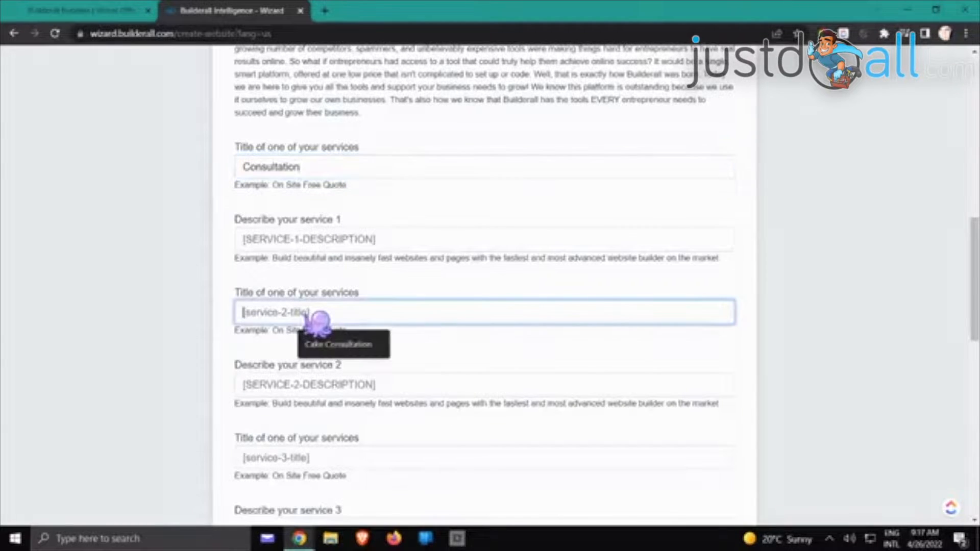
type("WEdd")
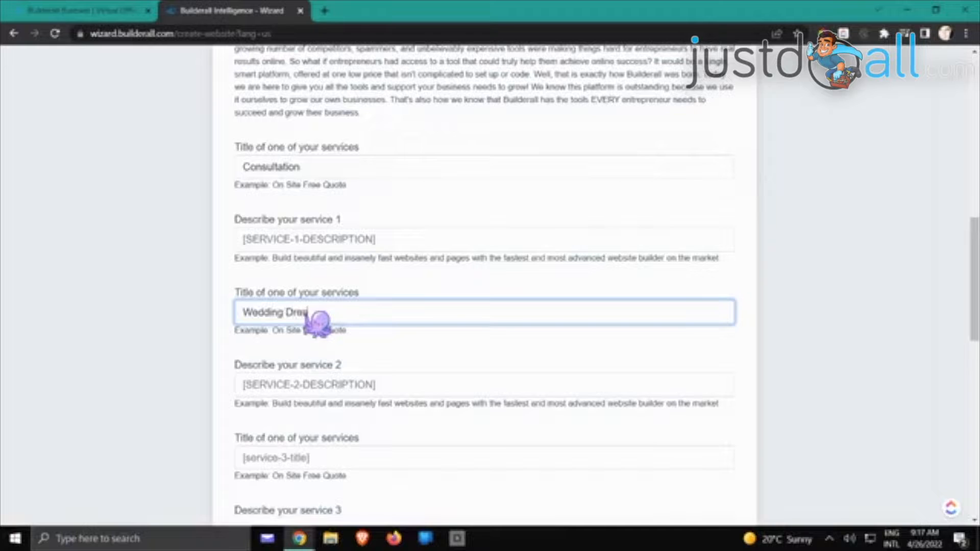
left_click(320, 464)
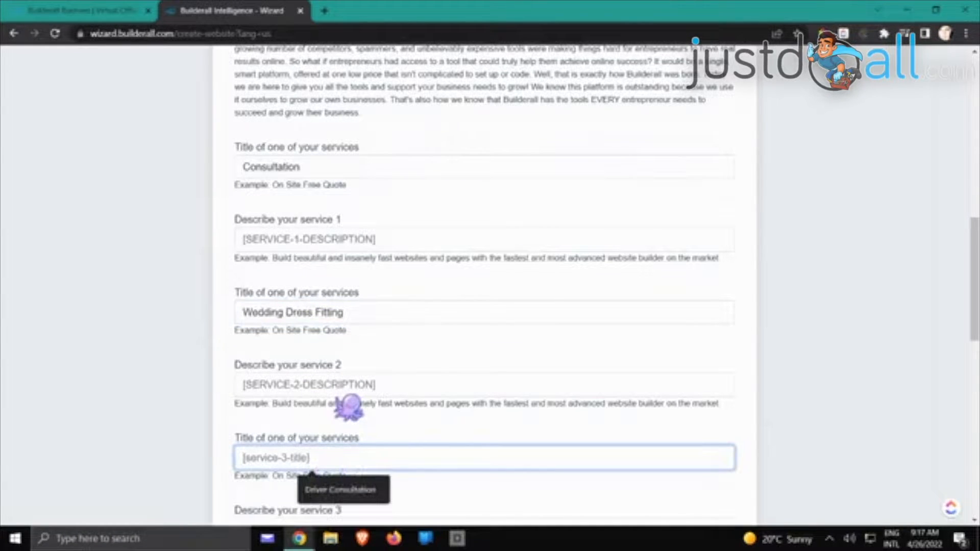
type("Event Consultation")
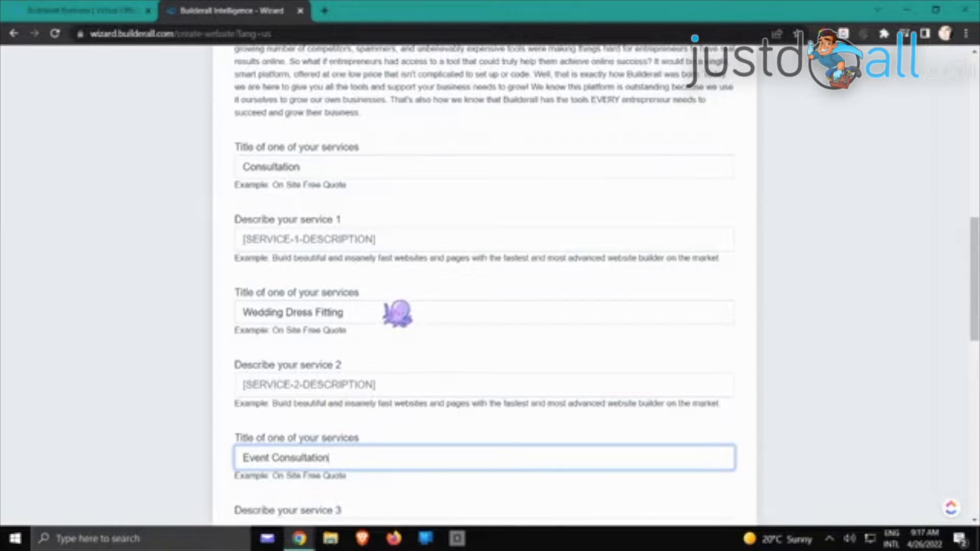
- Copy the example history passage starting "support your business needs to grow!" and paste it as the description of service 1
scroll(396, 313, "down", 1)
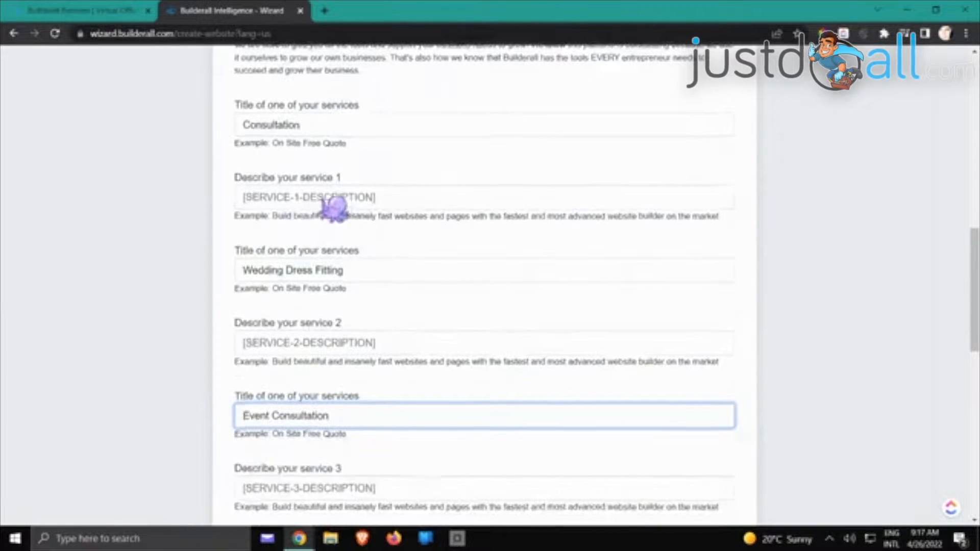
scroll(357, 178, "up", 2)
left_click_drag(388, 129, 428, 150)
right_click(428, 150)
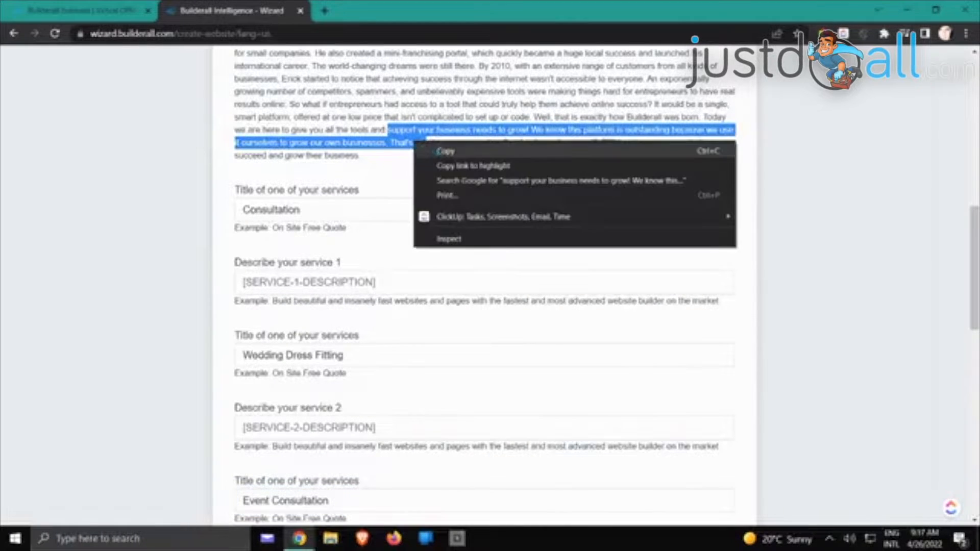
left_click(439, 153)
left_click(358, 286)
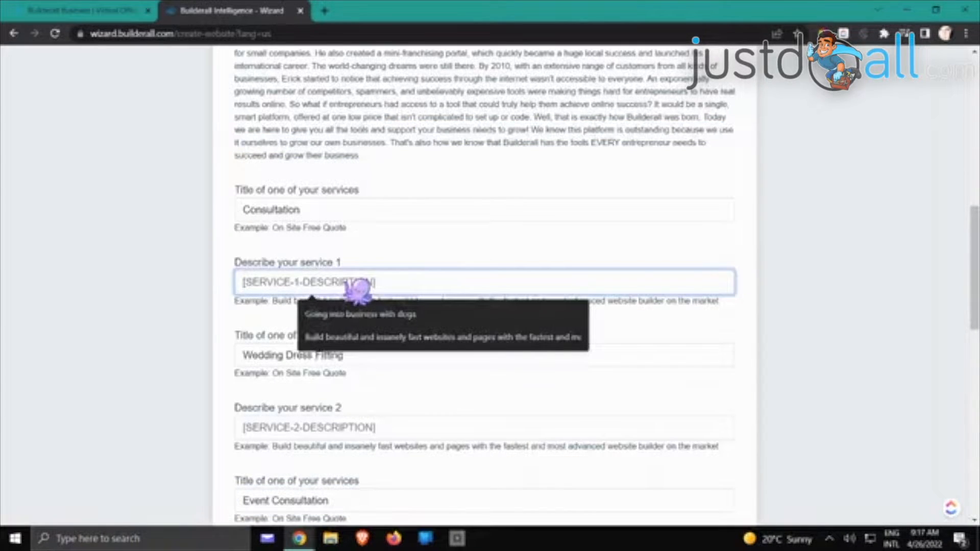
key("ctrl+v")
- Paste the same copied passage as the descriptions of service 2 and service 3
scroll(361, 367, "down", 2)
left_click(363, 345)
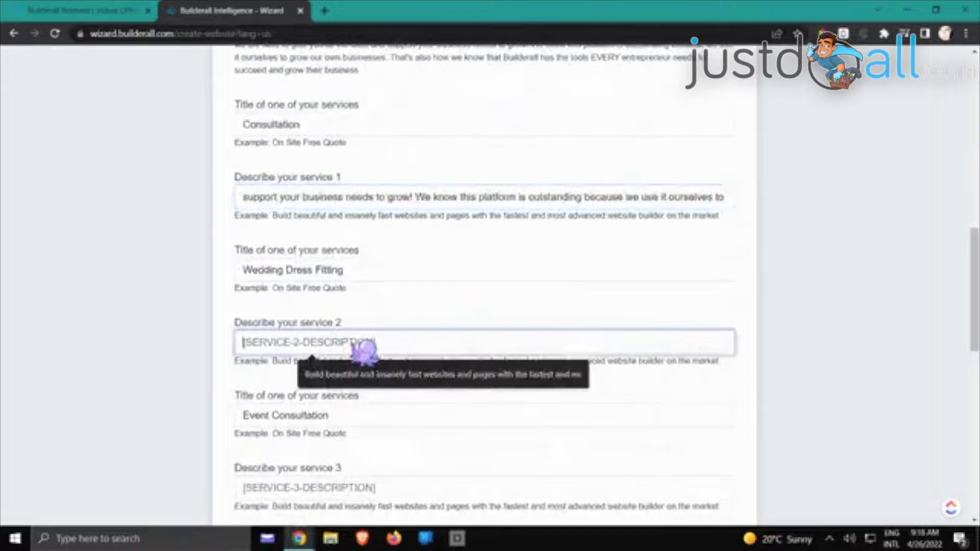
key("ctrl+v")
scroll(366, 350, "down", 3)
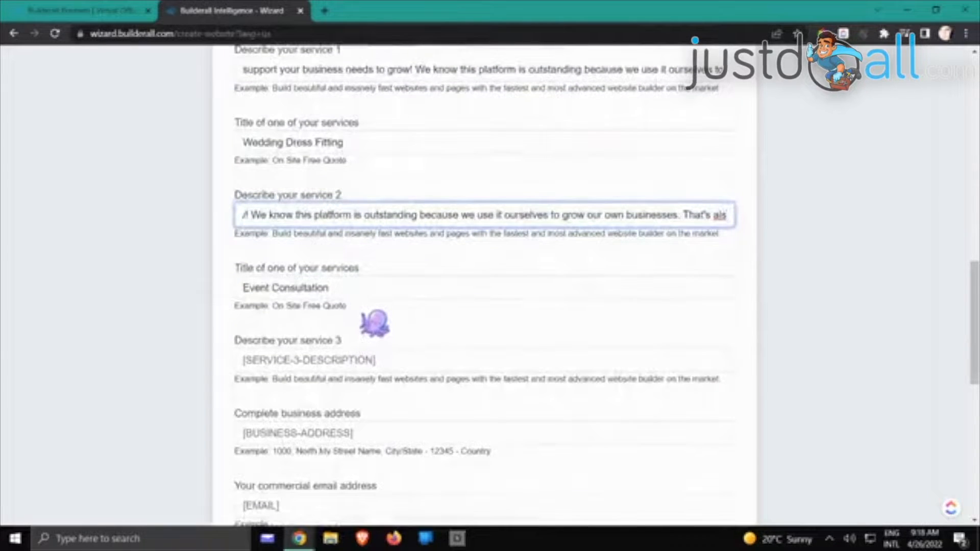
left_click(332, 363)
key("ctrl+v")
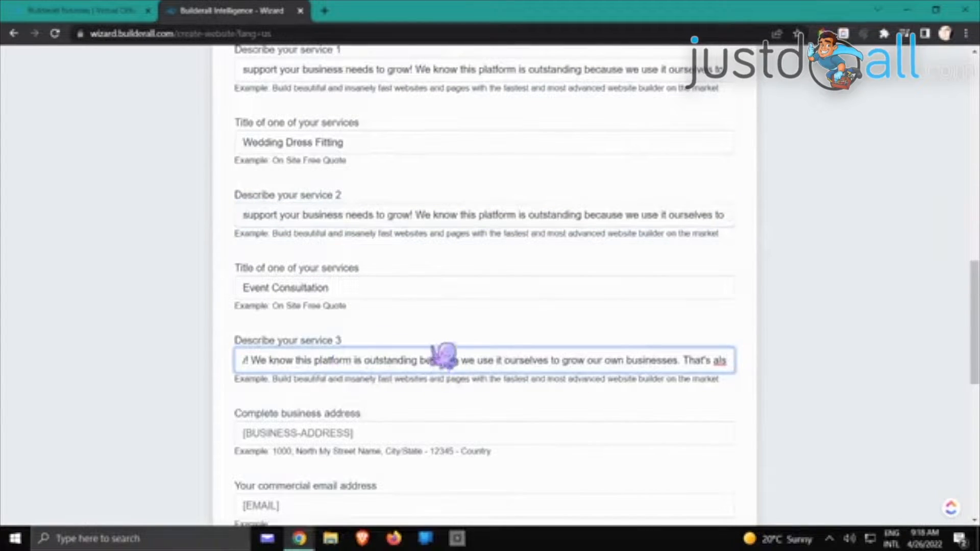
- Copy the example address line and paste it as the complete business address
scroll(532, 357, "down", 3)
left_click_drag(492, 325, 250, 332)
right_click(246, 324)
left_click(311, 330)
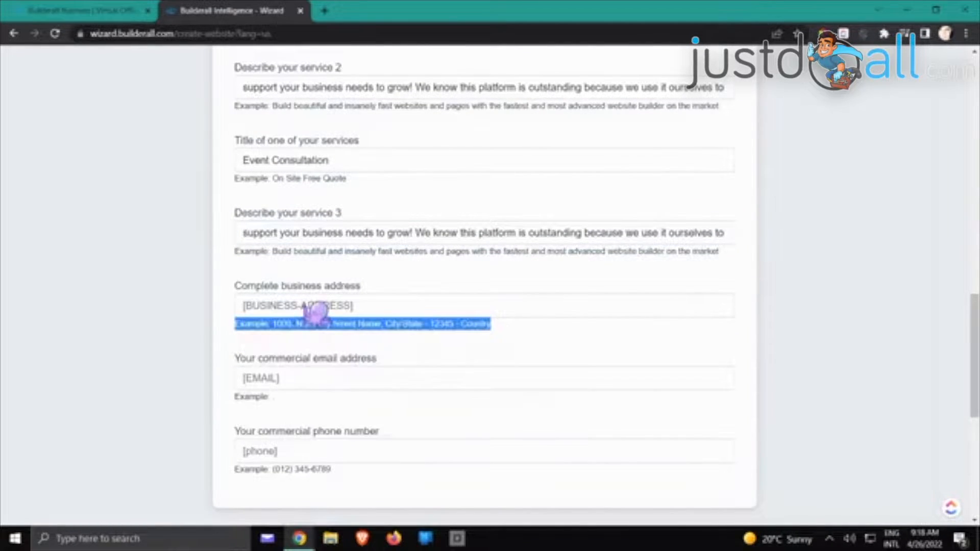
left_click(314, 308)
key("ctrl+v")
- Fill in the commercial email address and phone number with the browser's saved contact details
scroll(375, 368, "down", 1)
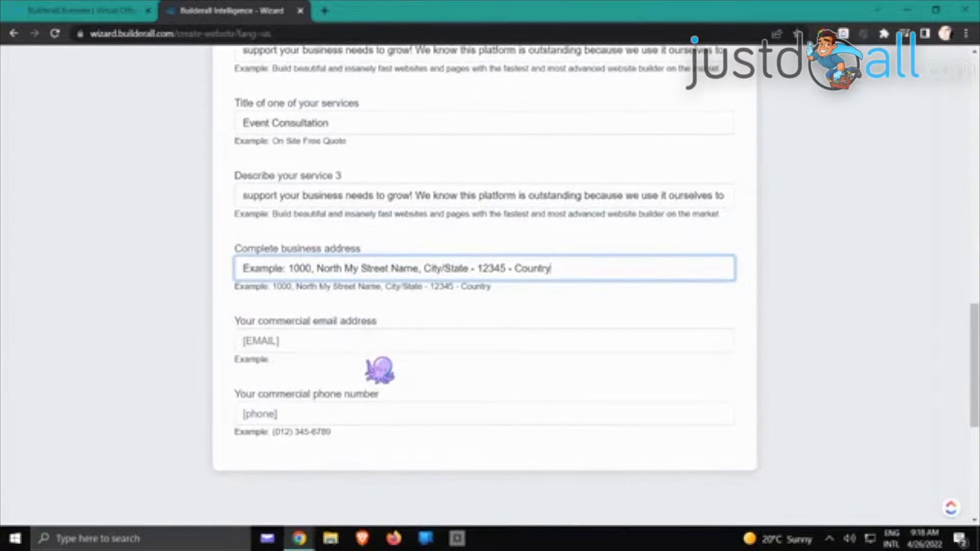
scroll(379, 369, "down", 2)
left_click(313, 256)
left_click(724, 263)
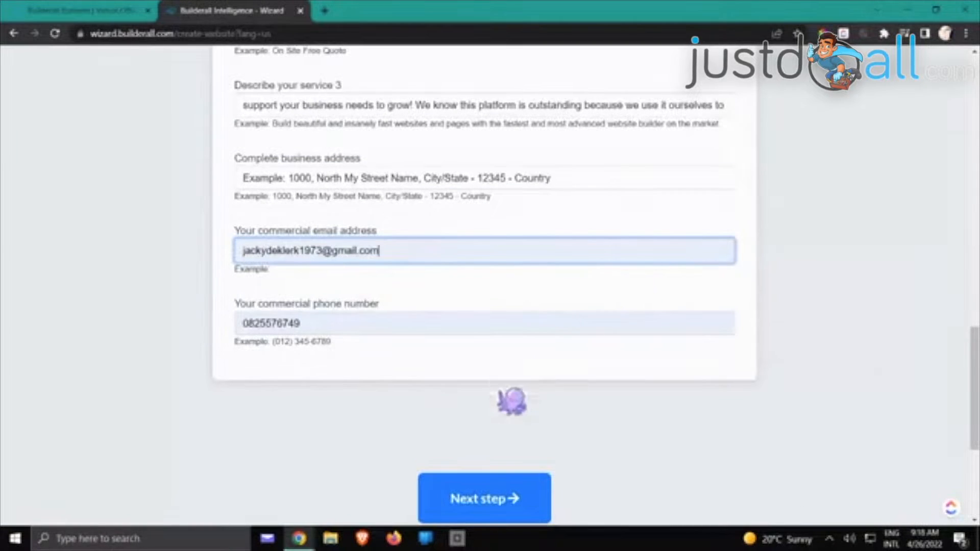
- Submit the business details to generate the Bridal Fair site and open its Home page for editing
left_click(484, 503)
scroll(704, 321, "up", 2)
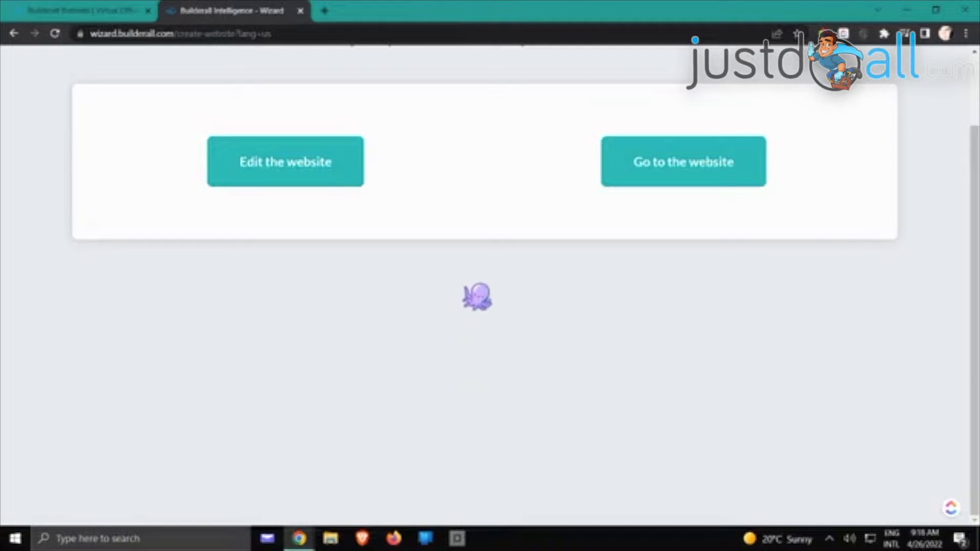
scroll(477, 293, "up", 2)
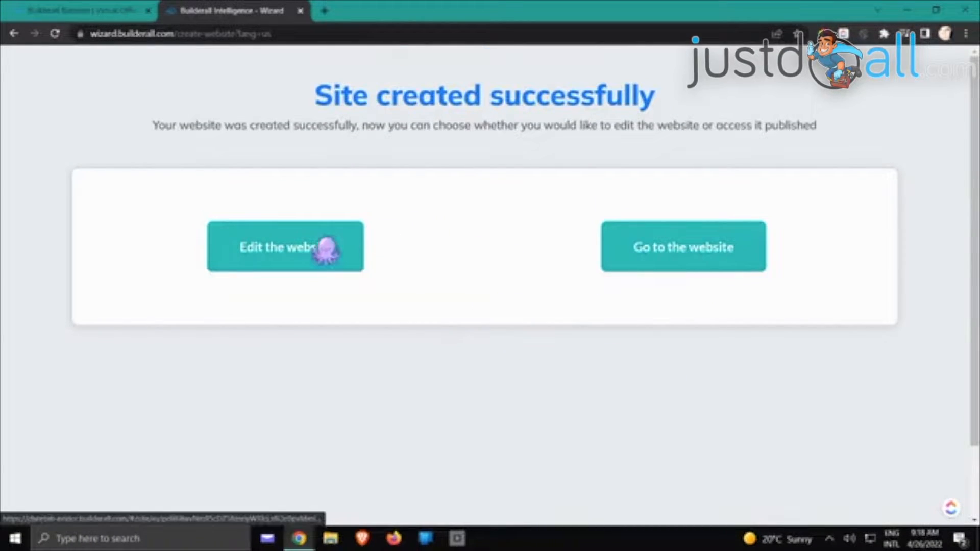
left_click(305, 242)
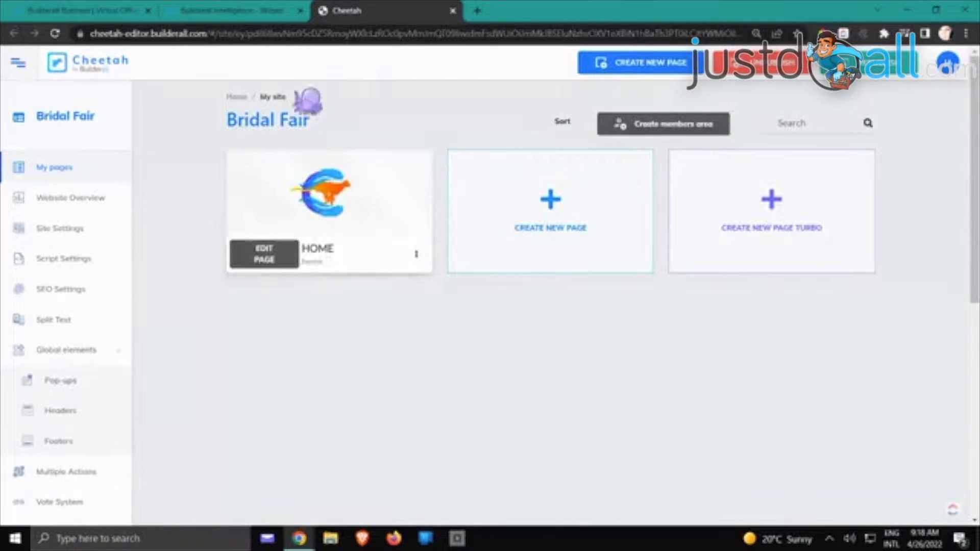
left_click(279, 263)
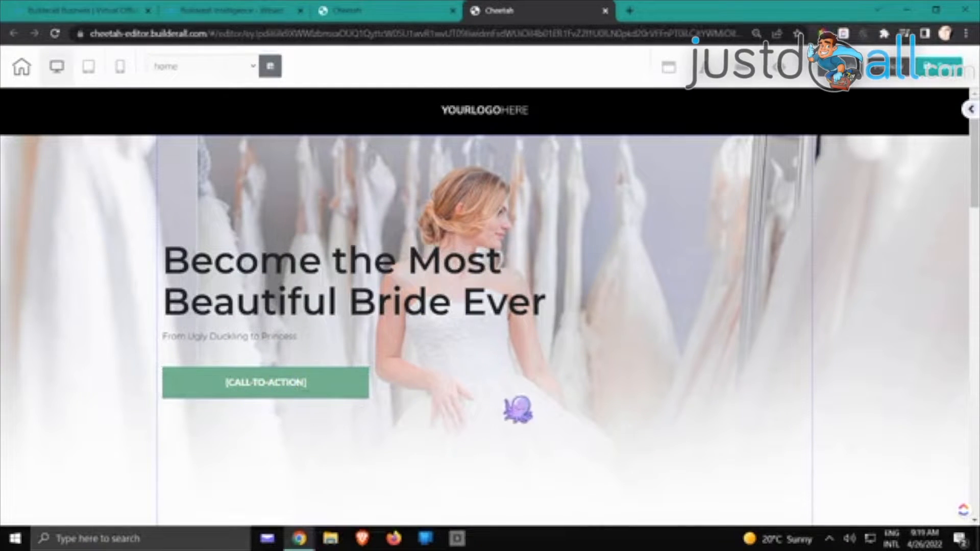
- Look through the generated Home page from the hero banner to the contact section and footer
scroll(530, 408, "down", 8)
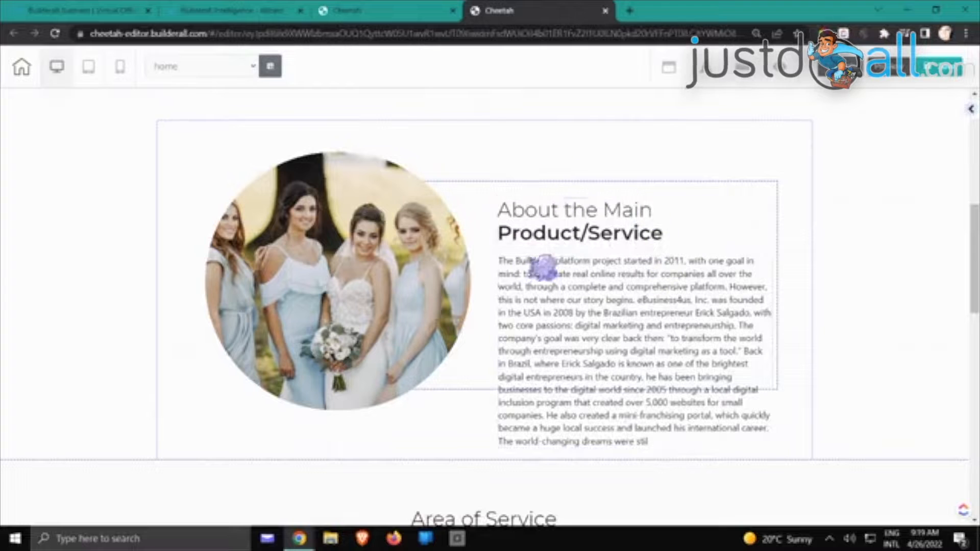
scroll(724, 394, "down", 5)
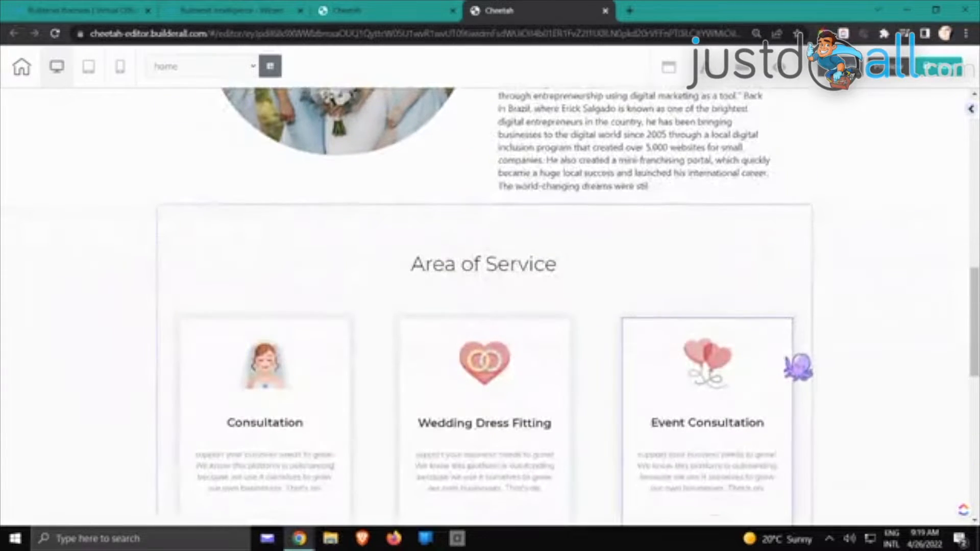
scroll(799, 366, "down", 2)
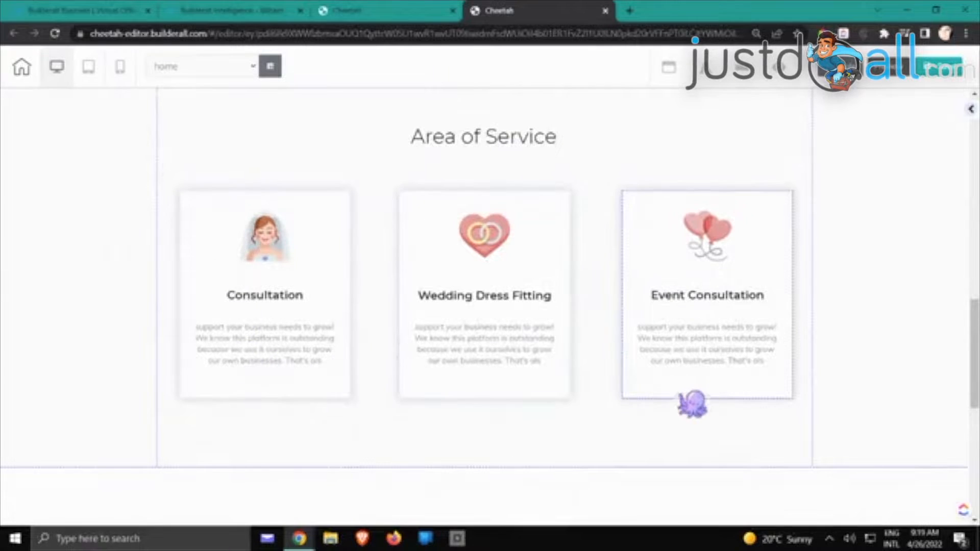
scroll(694, 406, "down", 7)
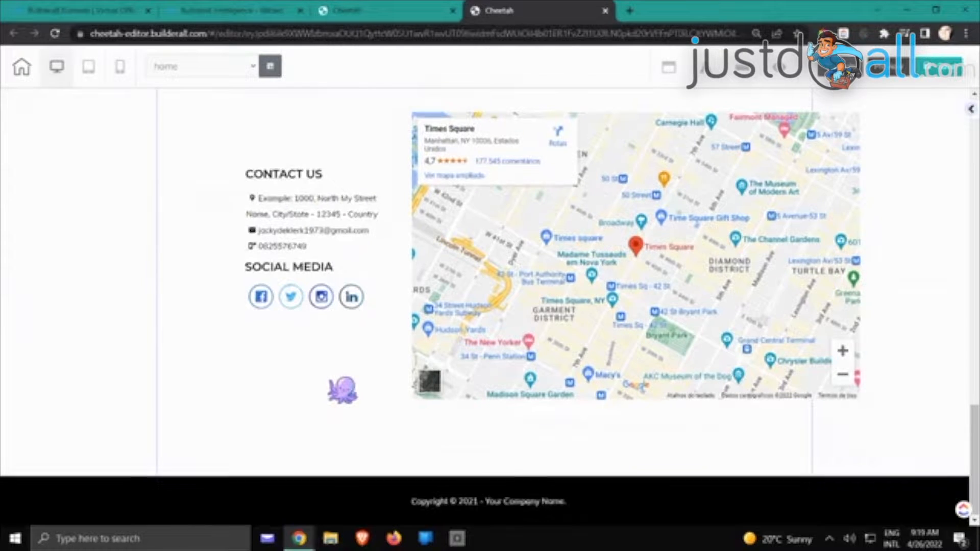
scroll(342, 391, "up", 10)
scroll(342, 391, "up", 15)
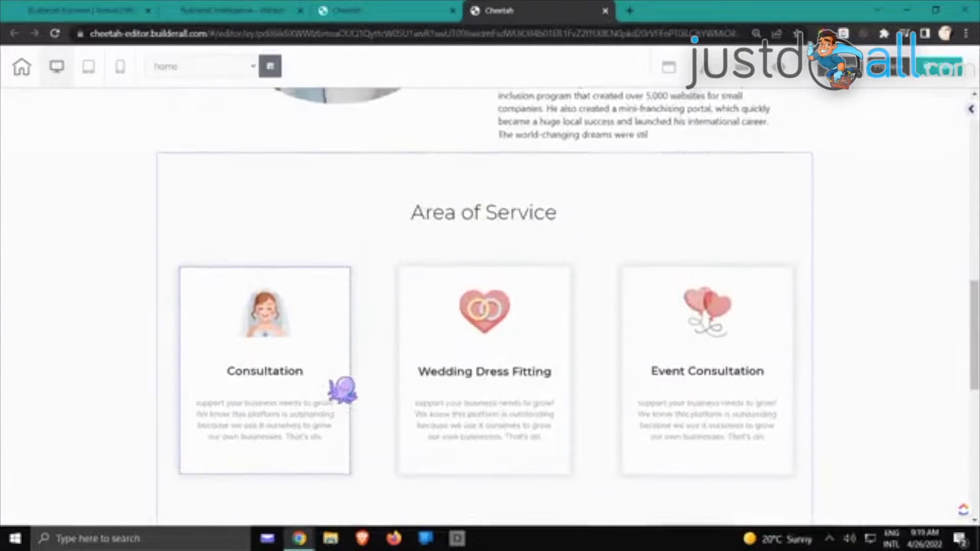
scroll(342, 391, "up", 3)
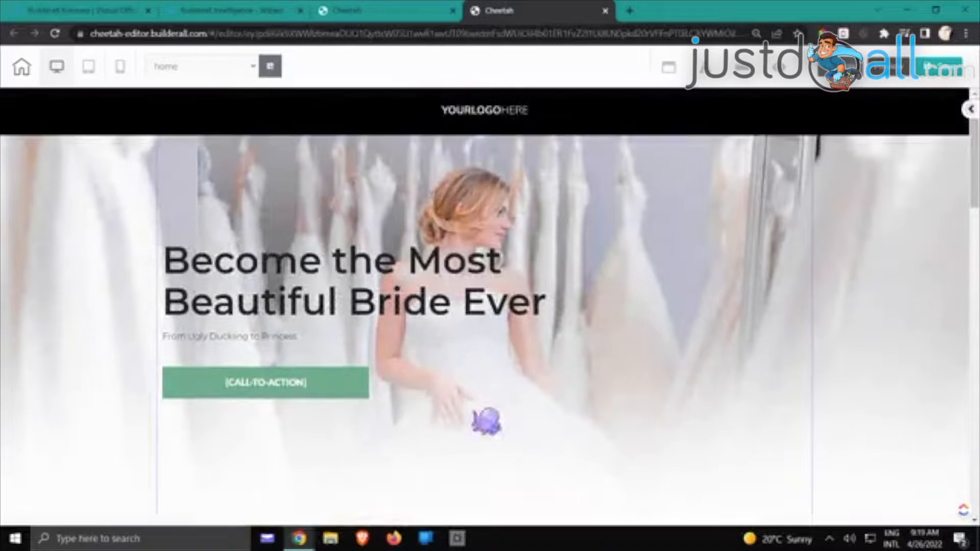
- Delete the hero banner's "Become the Most Beautiful Bride Ever" heading, its subtitle and the call-to-action button
left_click(300, 264)
left_click(290, 229)
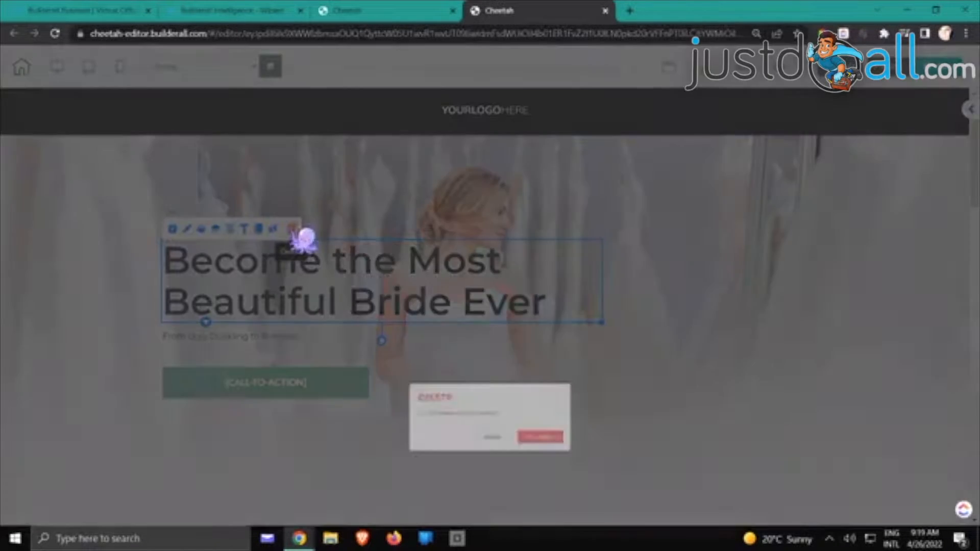
left_click(563, 322)
left_click(300, 338)
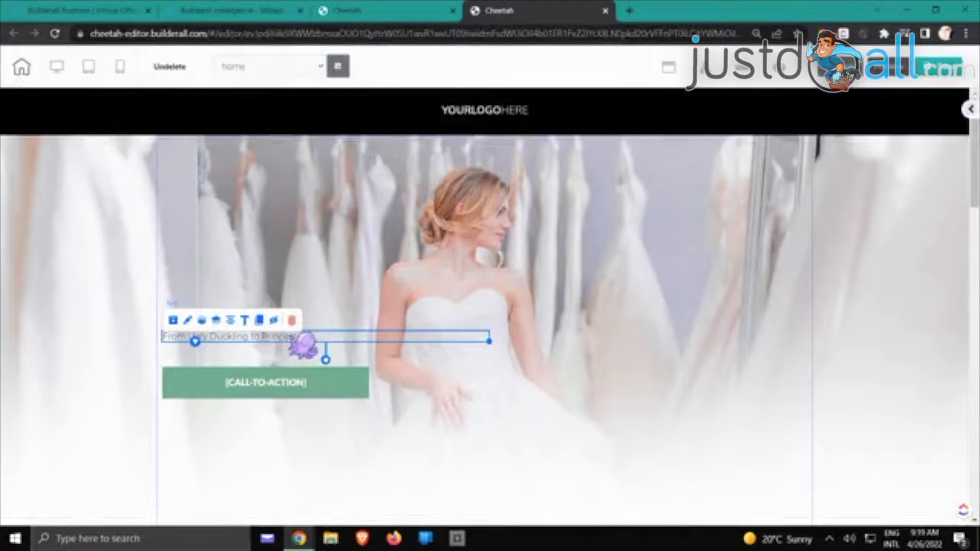
left_click(291, 322)
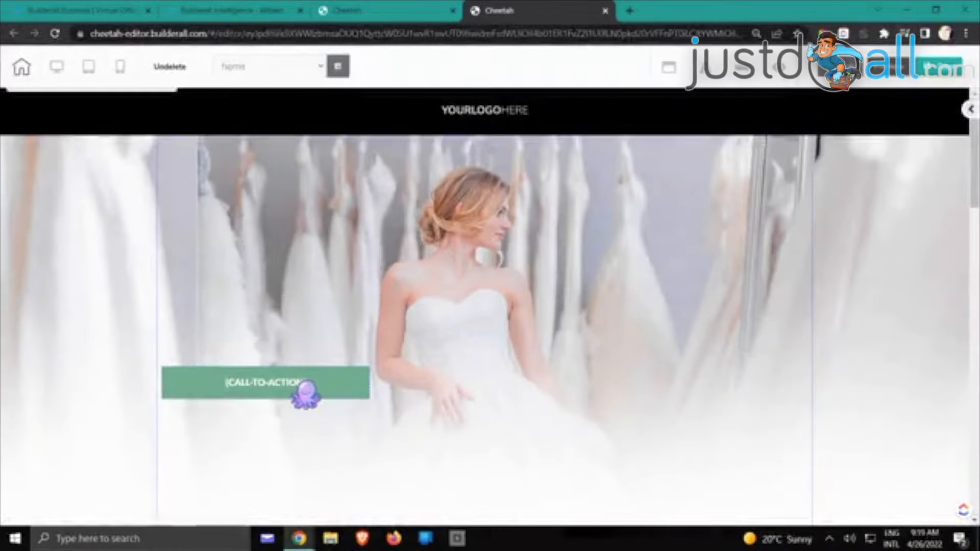
left_click(331, 382)
left_click(306, 356)
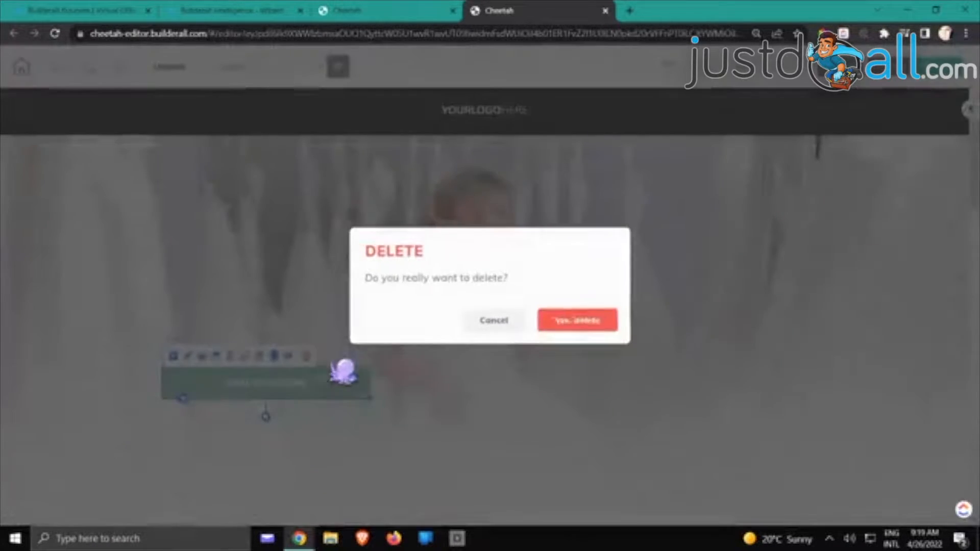
left_click(567, 322)
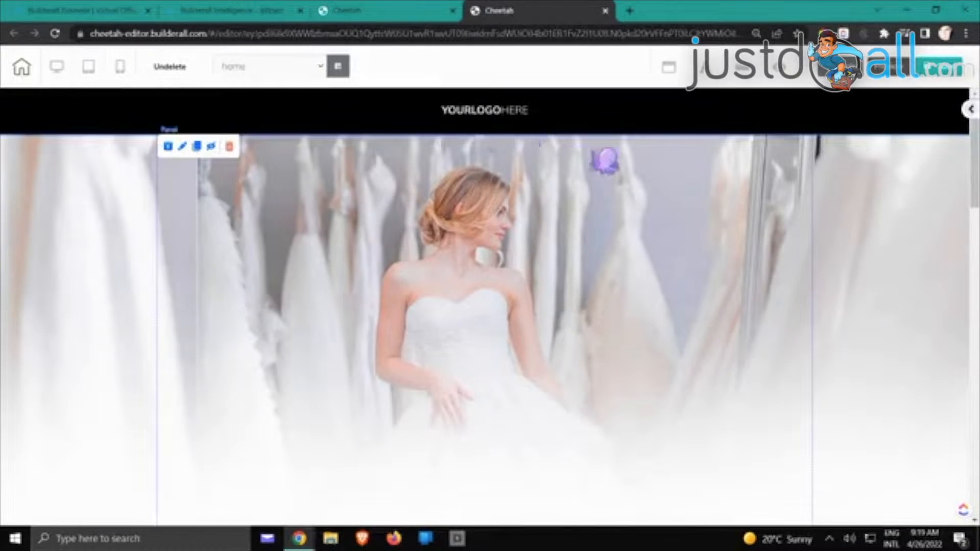
- Examine the cleared hero banner and the About the Main Product/Service section beneath it
scroll(650, 180, "down", 5)
scroll(681, 167, "up", 5)
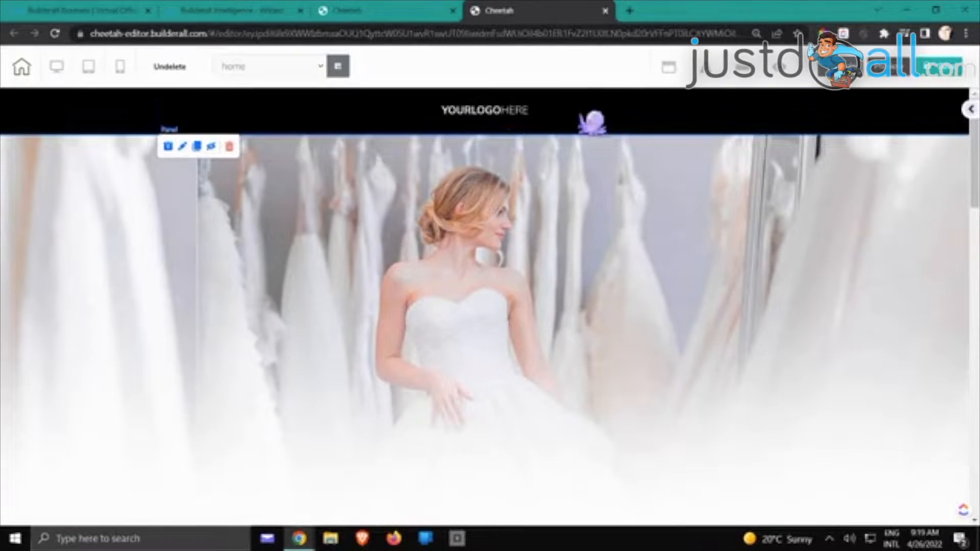
scroll(437, 385, "down", 4)
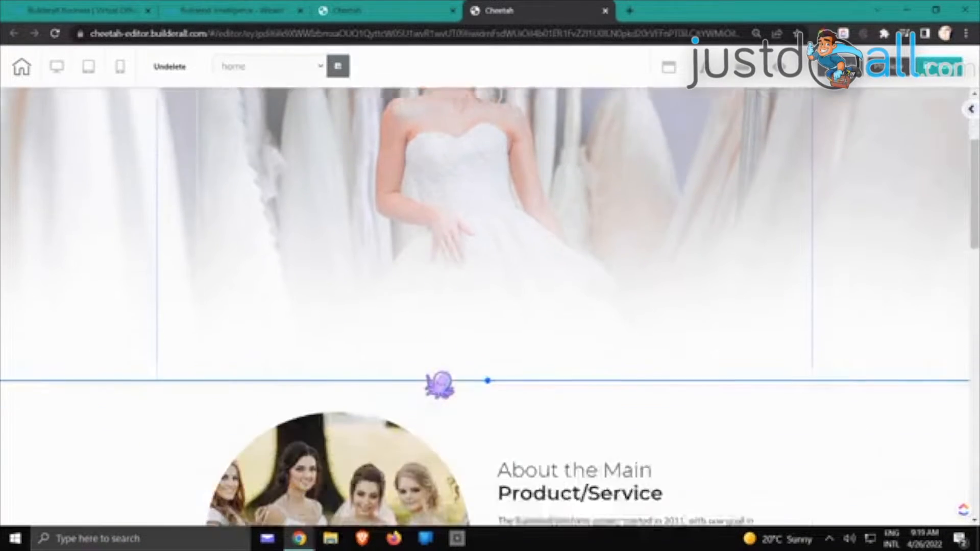
scroll(444, 385, "up", 3)
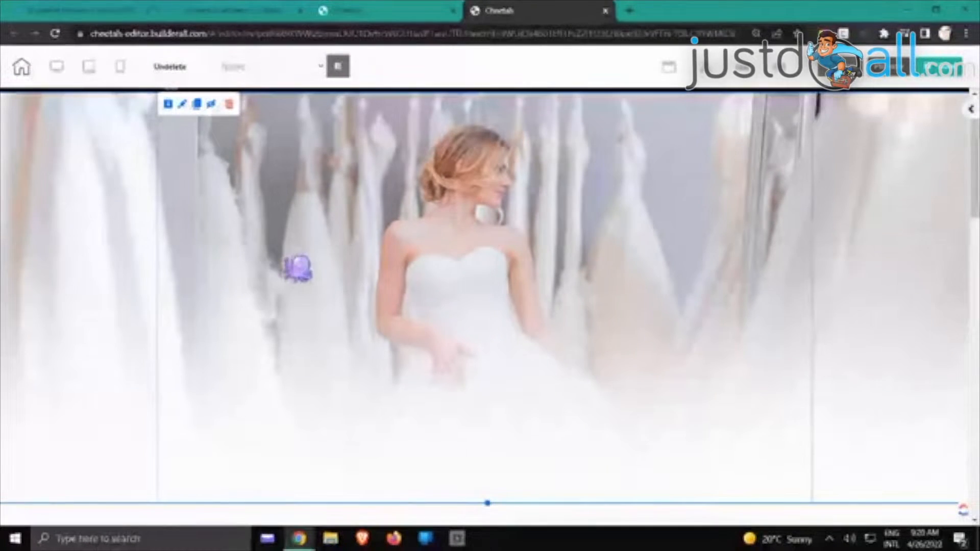
scroll(298, 267, "down", 2)
scroll(403, 306, "down", 3)
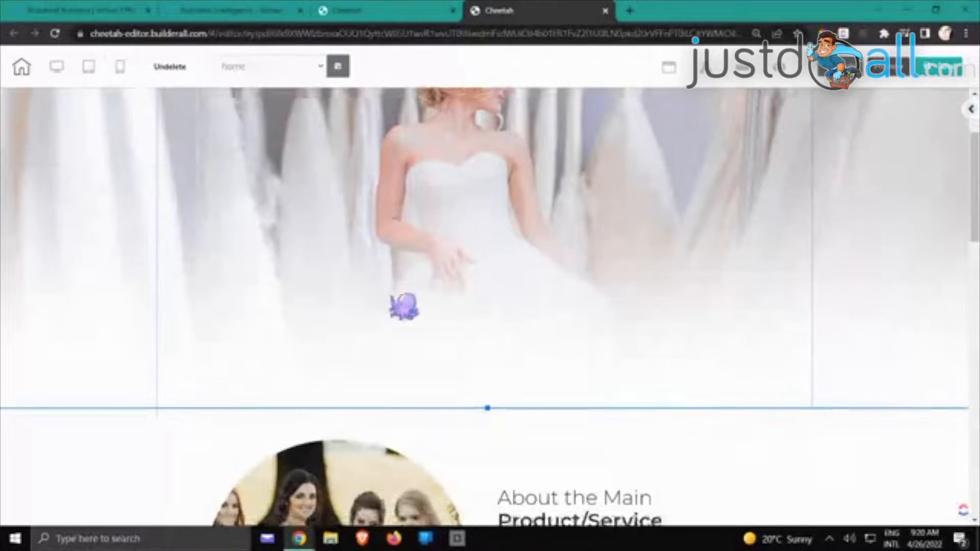
scroll(403, 307, "down", 2)
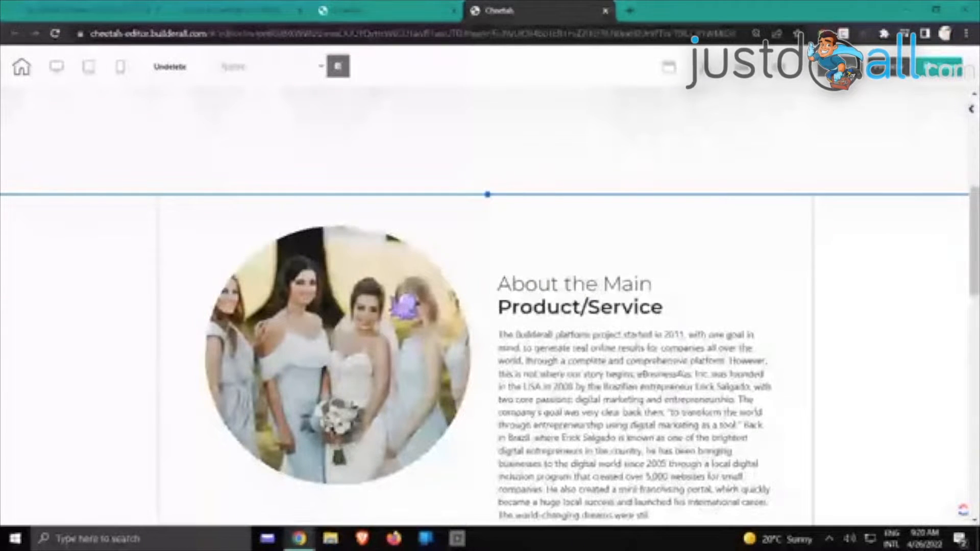
scroll(404, 307, "down", 1)
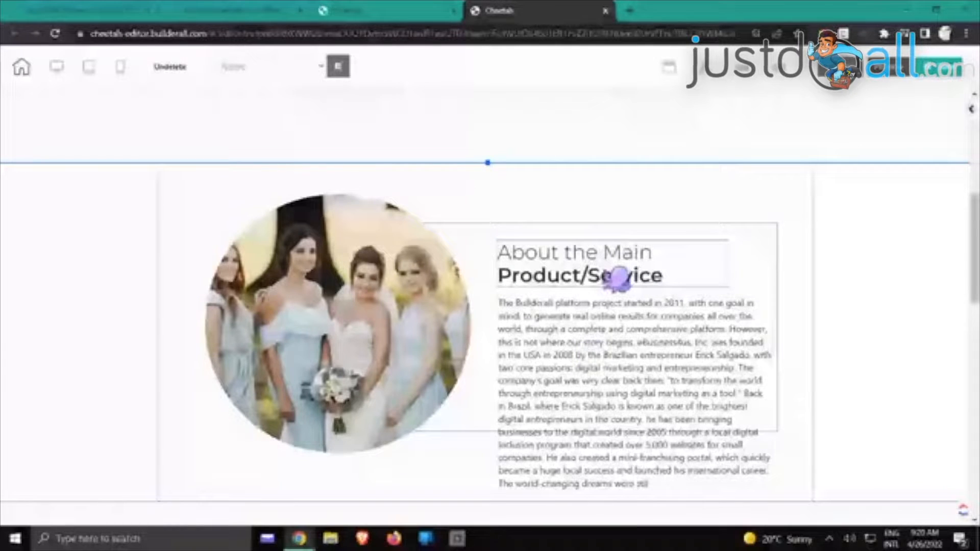
left_click(617, 375)
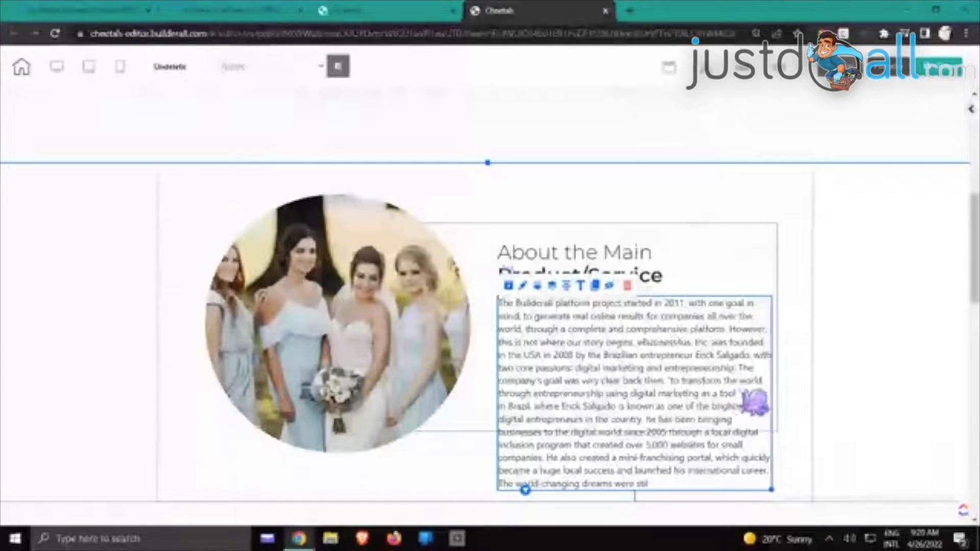
mouse_move(757, 406)
left_mouse_down()
mouse_move(768, 426)
mouse_move(751, 400)
left_mouse_up()
double_click(735, 409)
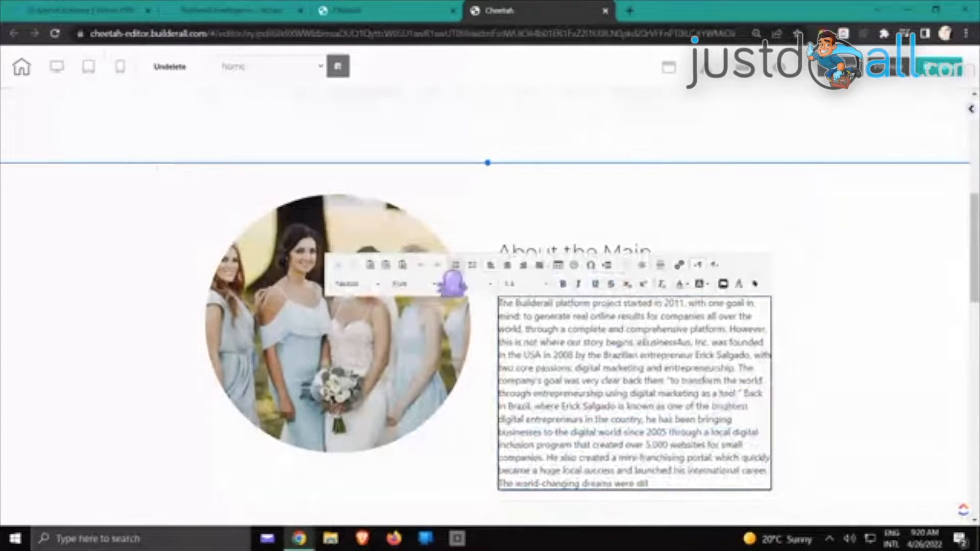
left_click(823, 348)
- Shorten the About the Main Product/Service paragraph by removing everything after "The company's goal was ve" and save the text
left_click(630, 367)
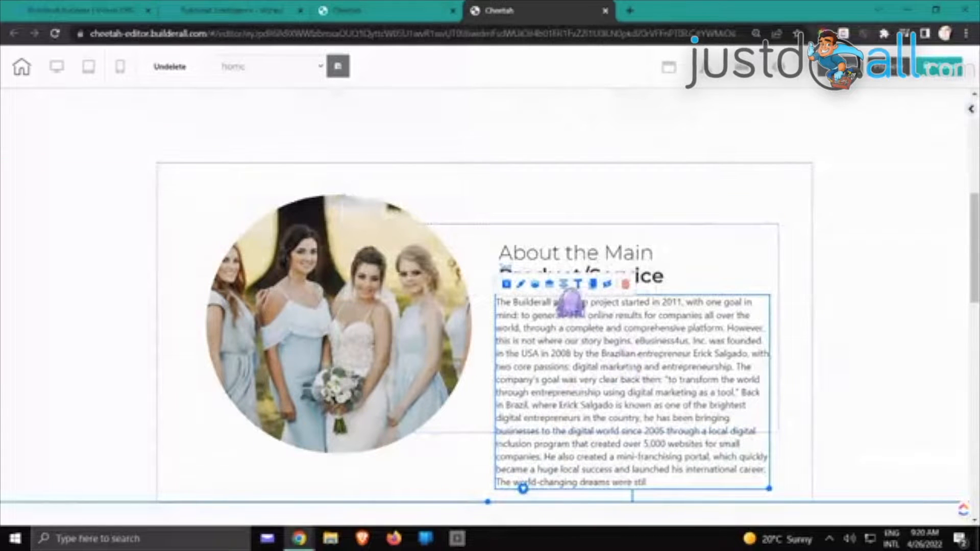
left_click(580, 286)
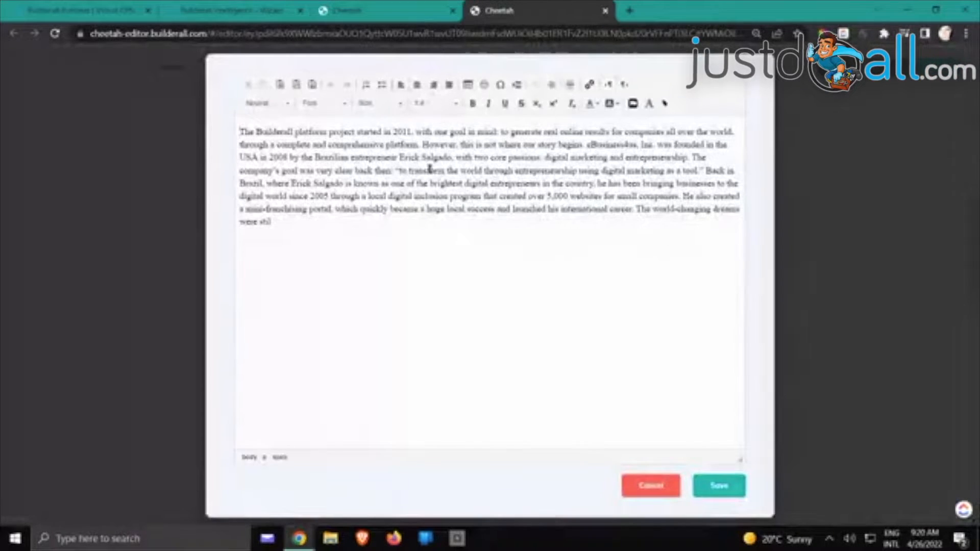
left_click_drag(415, 170, 646, 243)
key("BackSpace")
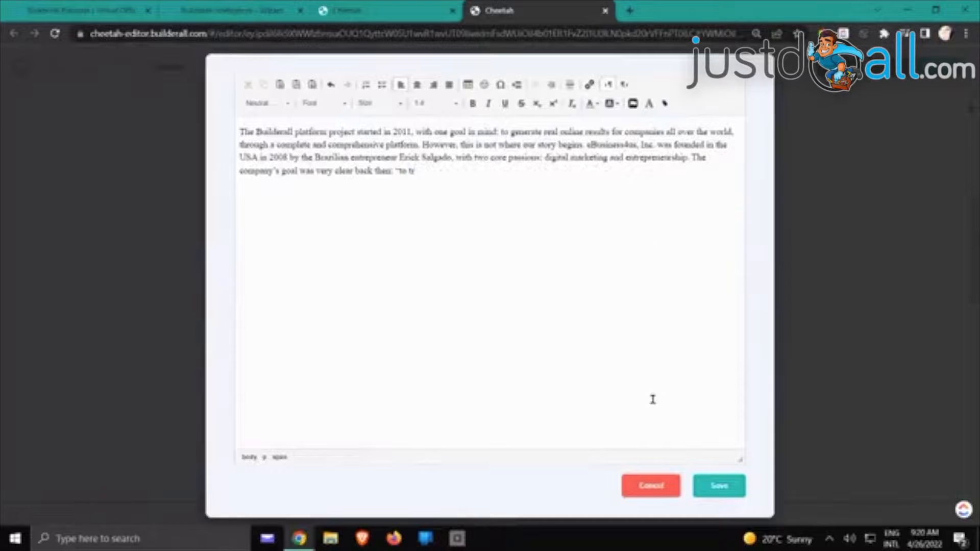
left_click_drag(432, 176, 323, 171)
key("BackSpace")
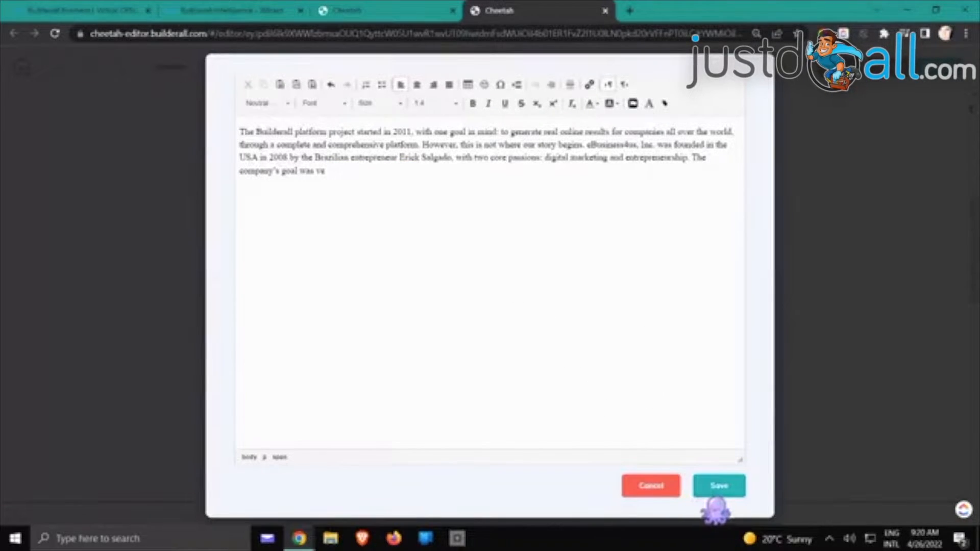
left_click(719, 487)
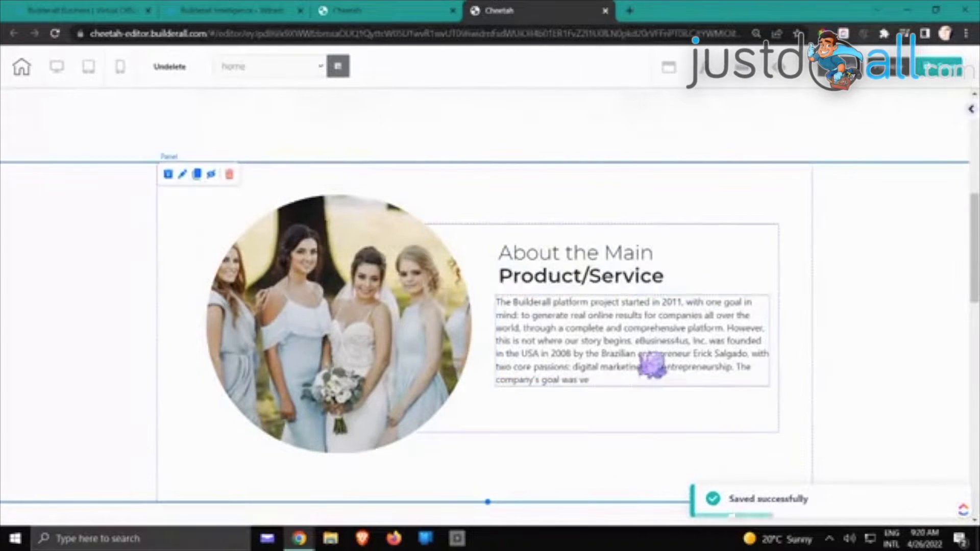
- Enlarge the box surrounding the About text, and move the round bridesmaids photo into the section's upper-left corner at a larger size
left_click(637, 427)
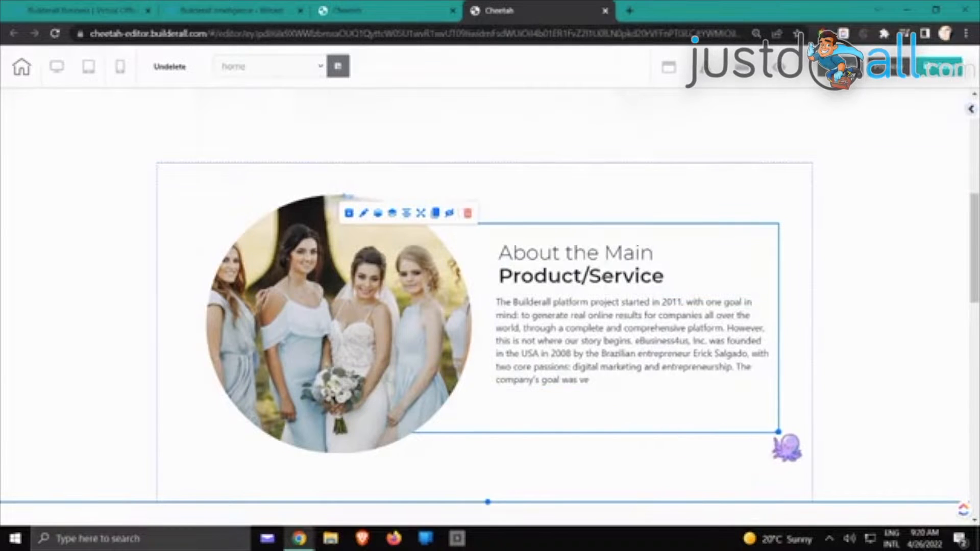
left_click_drag(780, 435, 796, 491)
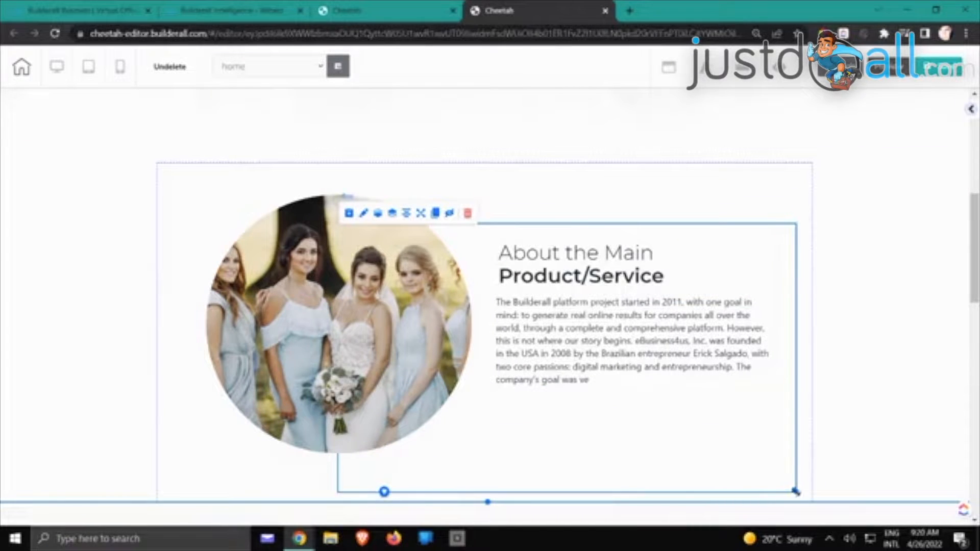
left_click(301, 318)
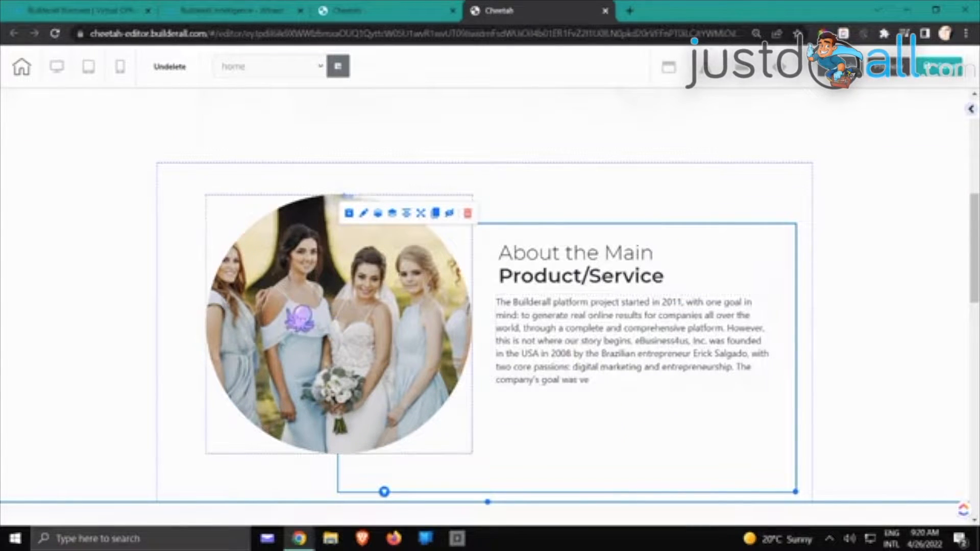
left_click_drag(315, 311, 274, 287)
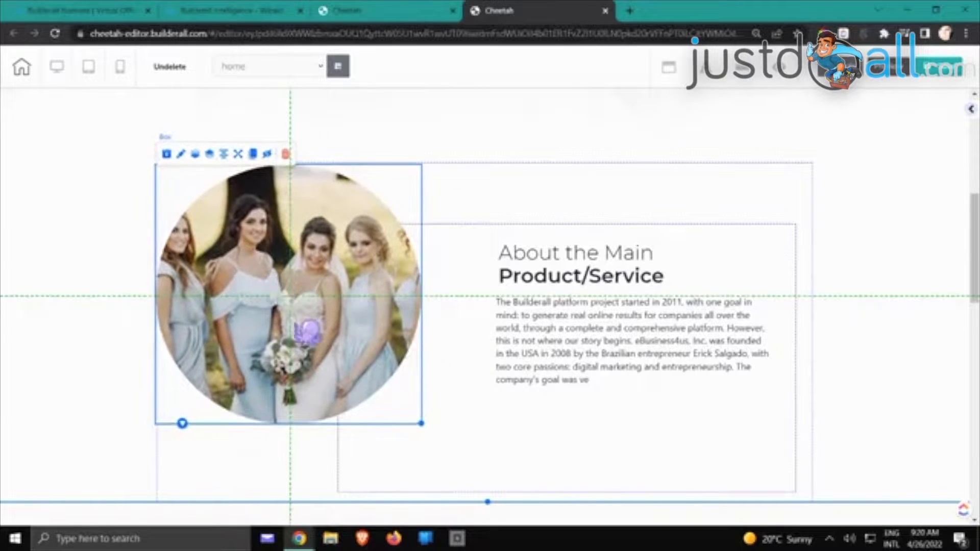
left_click_drag(422, 423, 491, 488)
left_click(635, 455)
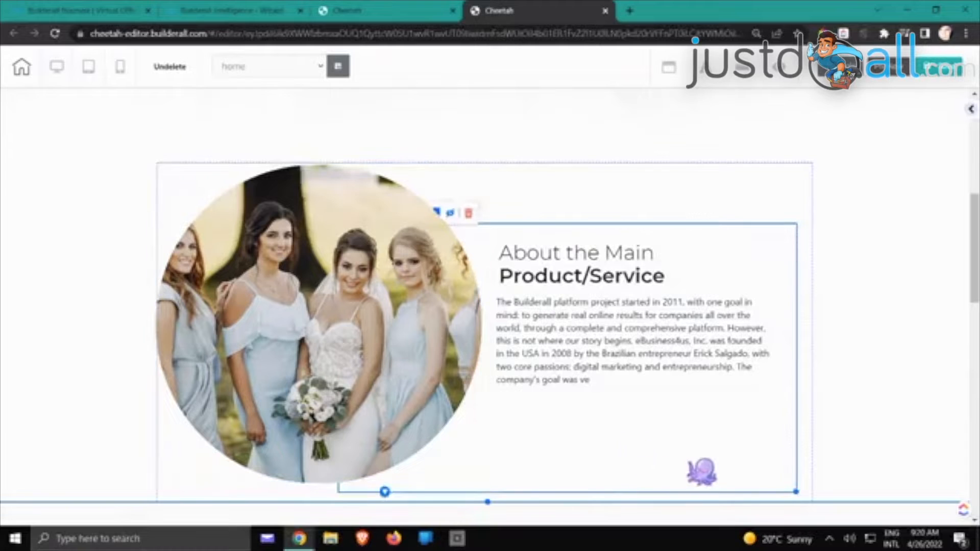
- Remove the incomplete last sentence, "The company's goal was ve", from the About the Main Product/Service paragraph
left_click(620, 384)
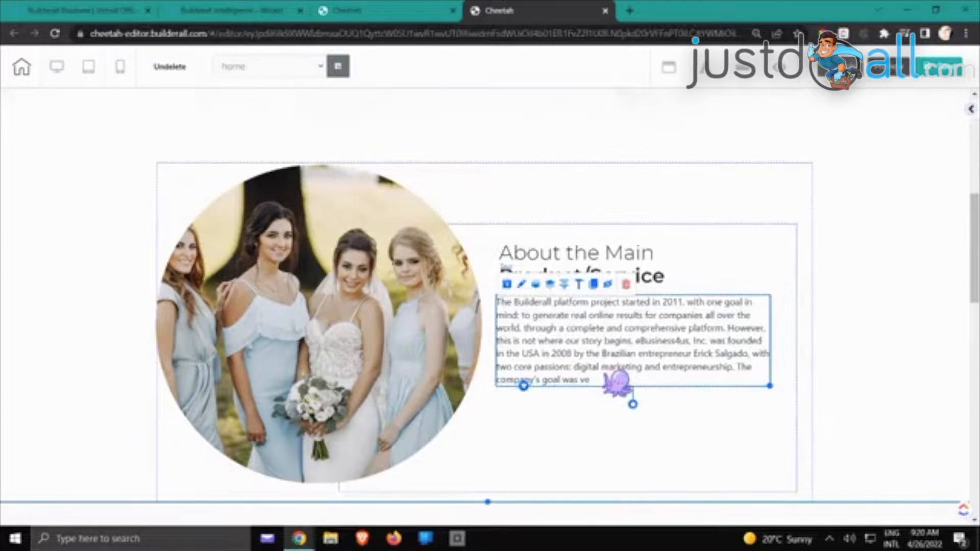
left_click(621, 384)
left_click_drag(740, 372, 745, 385)
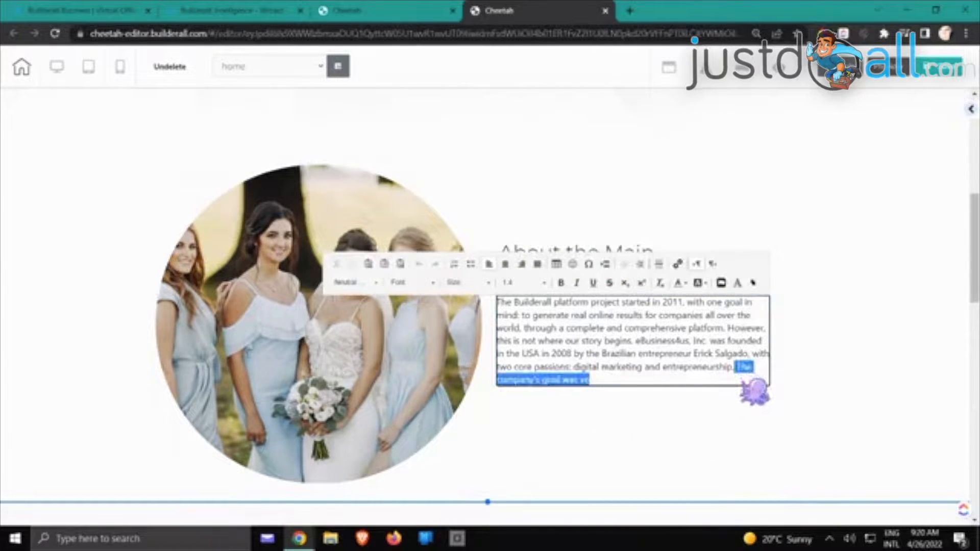
key("Delete")
left_click(892, 357)
left_click(686, 355)
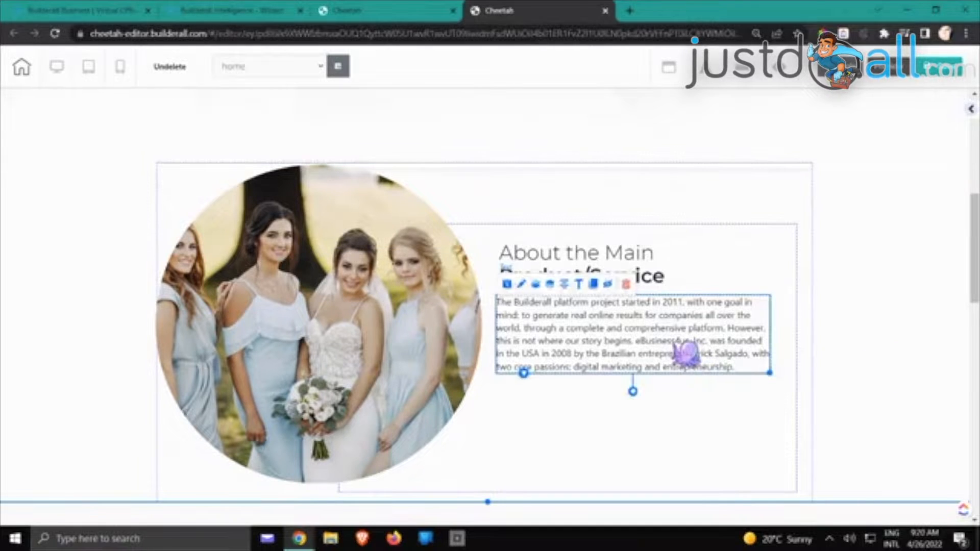
- Open the About paragraph in the full text editor and justify its alignment
left_click(582, 289)
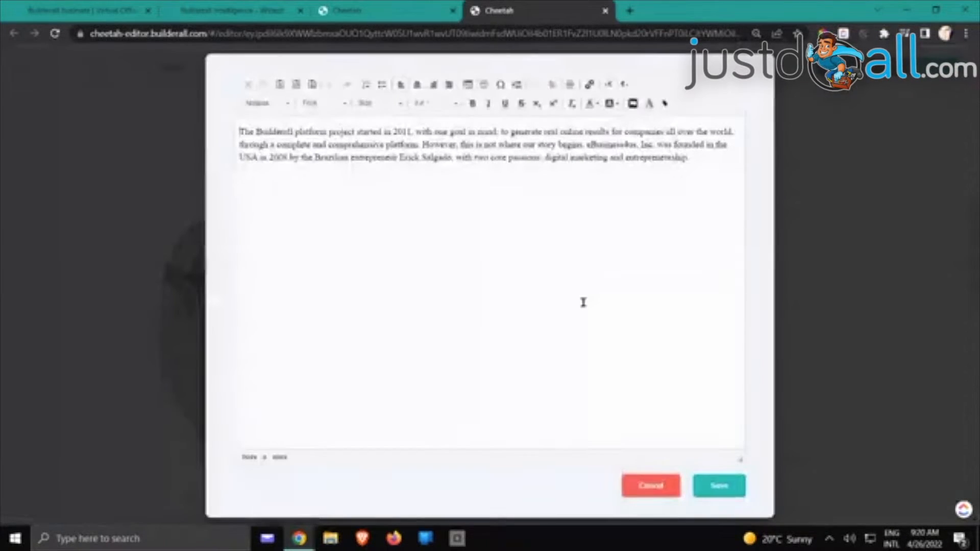
left_click_drag(690, 157, 230, 122)
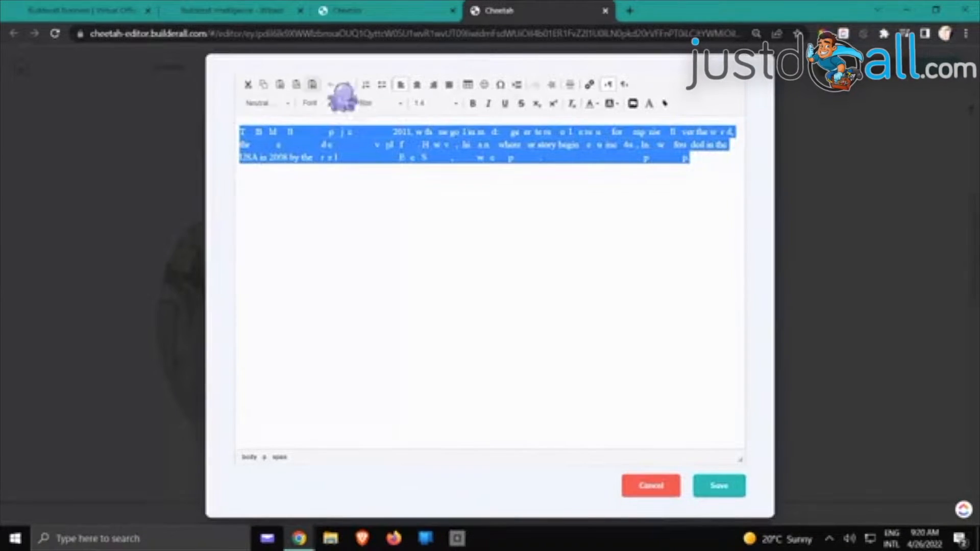
left_click(449, 86)
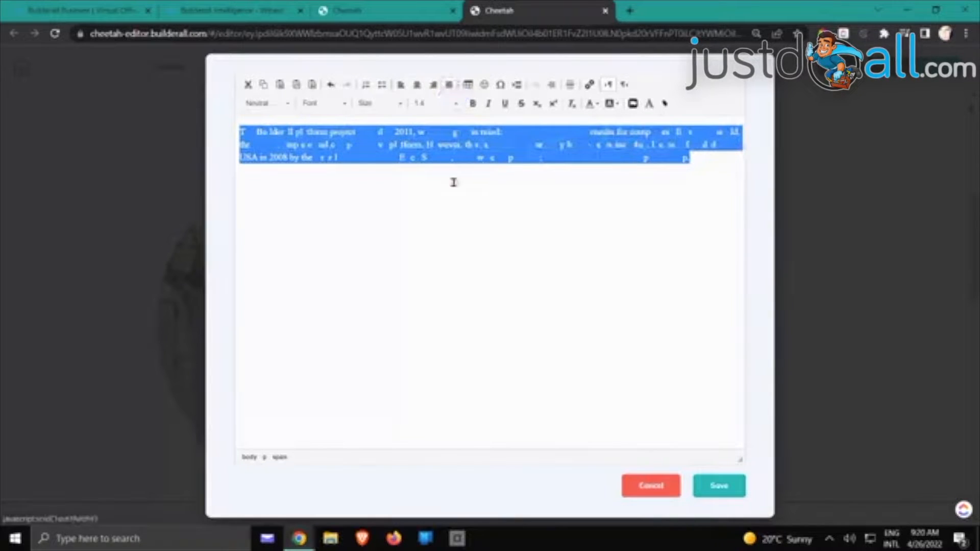
left_click(478, 221)
- Duplicate the About paragraph as a second paragraph separated by a blank line, save the text, and widen its text box slightly
left_click_drag(718, 163, 240, 131)
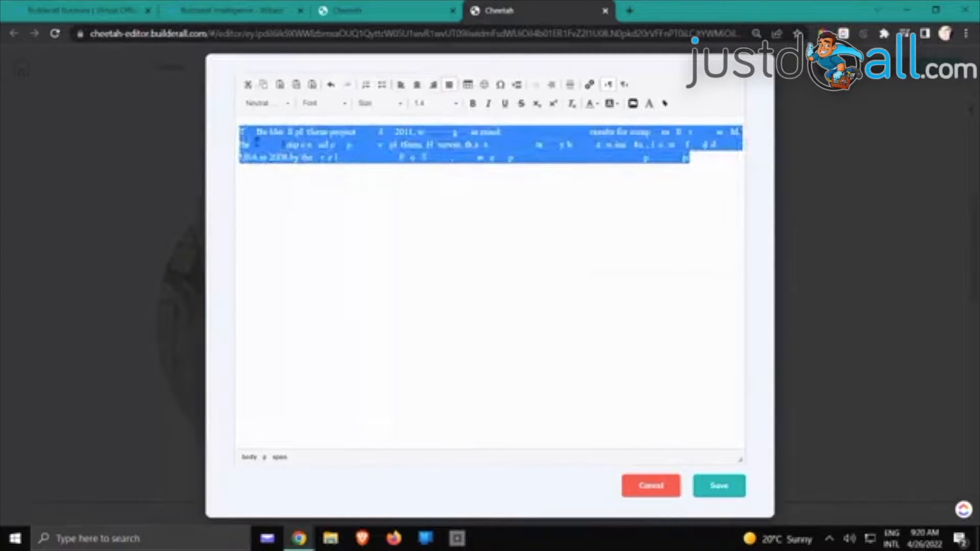
right_click(283, 144)
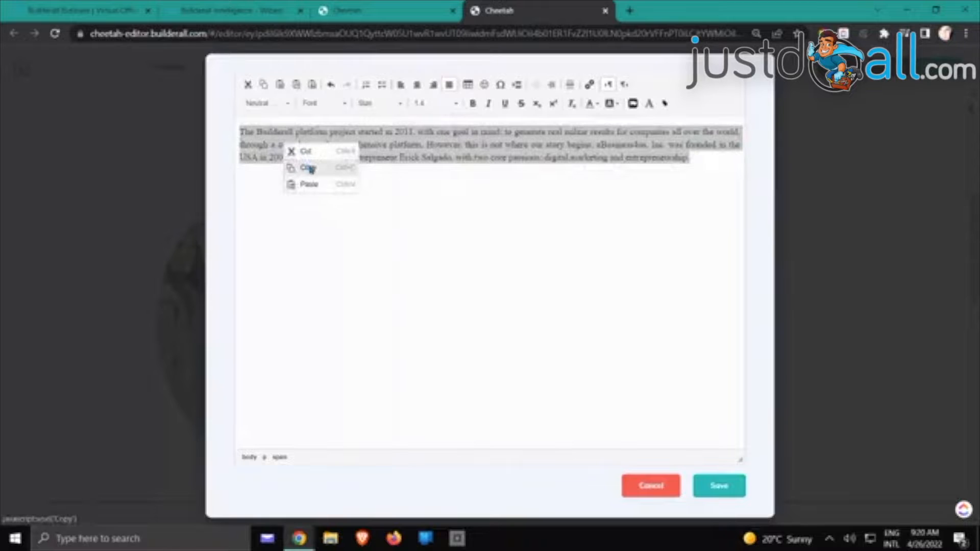
left_click(309, 168)
left_click(716, 164)
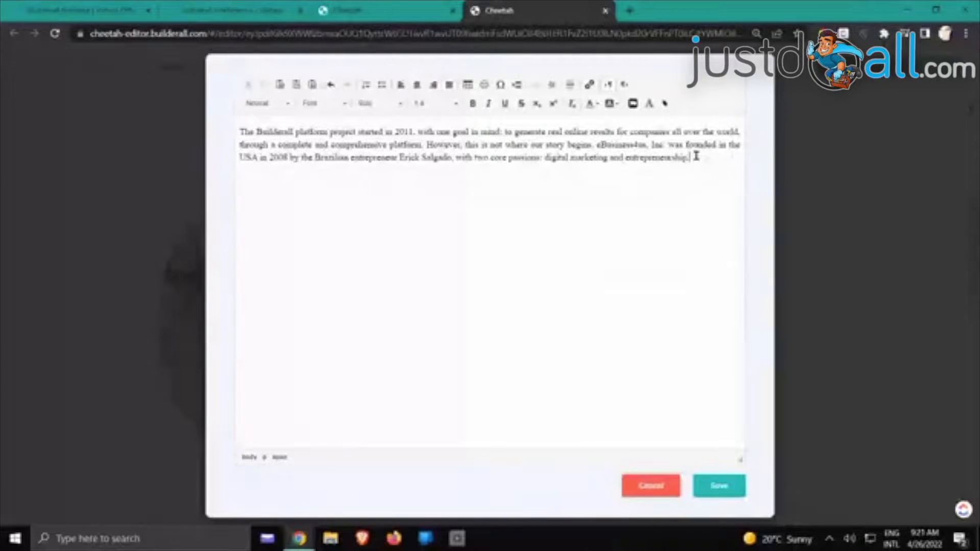
key("ctrl+v")
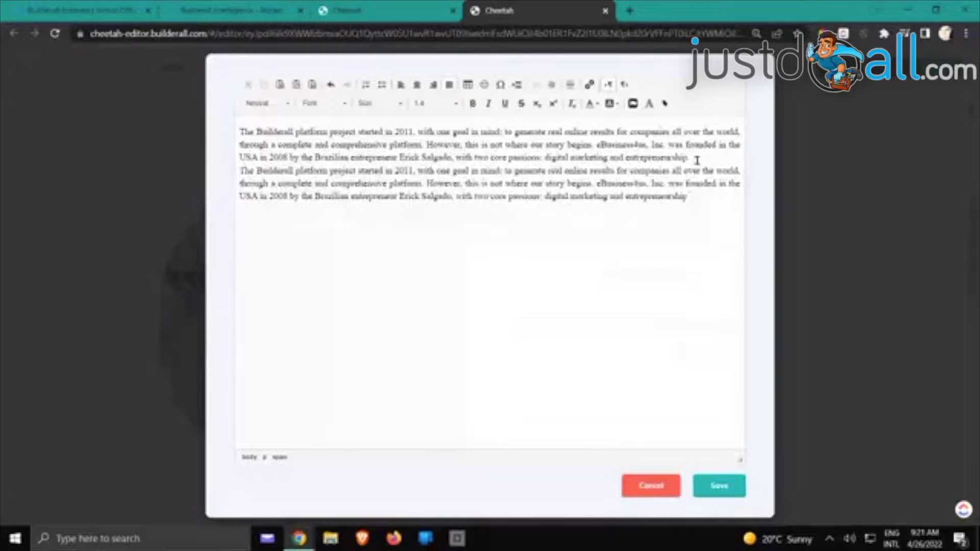
key("Return")
left_click(720, 487)
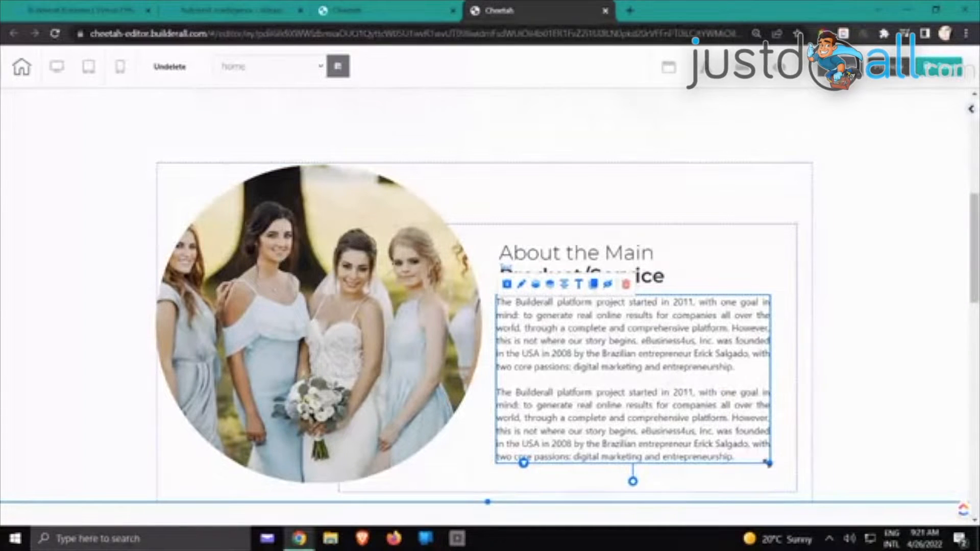
left_click_drag(770, 464, 787, 463)
left_click(945, 380)
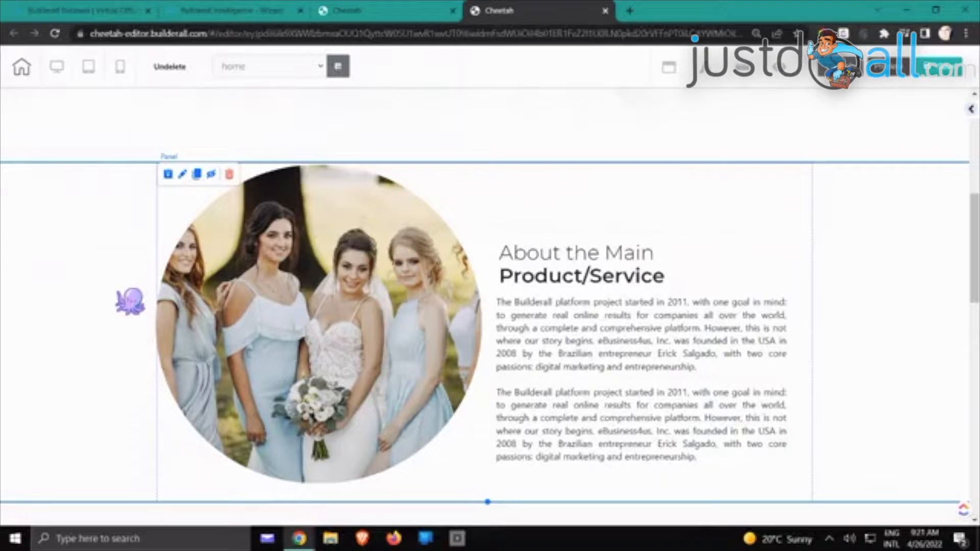
- Nudge the round photo down, move the About heading up level with the photo's upper edge, and raise the paragraphs beneath it
left_click(286, 371)
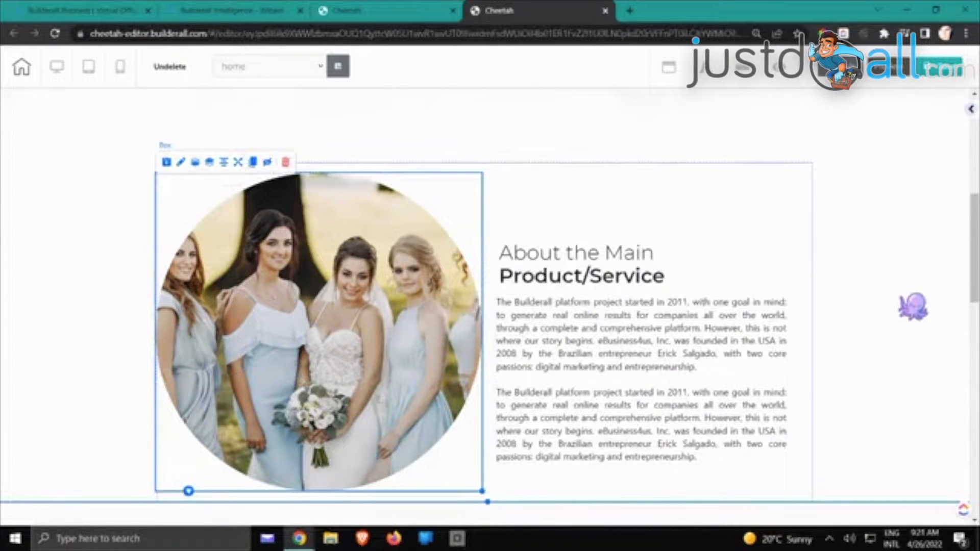
left_click(878, 368)
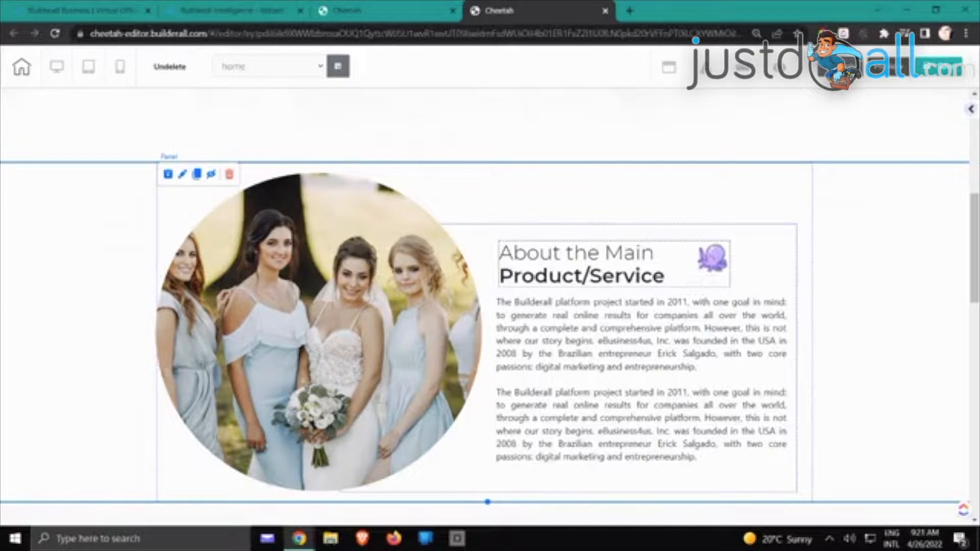
left_click_drag(690, 275, 659, 206)
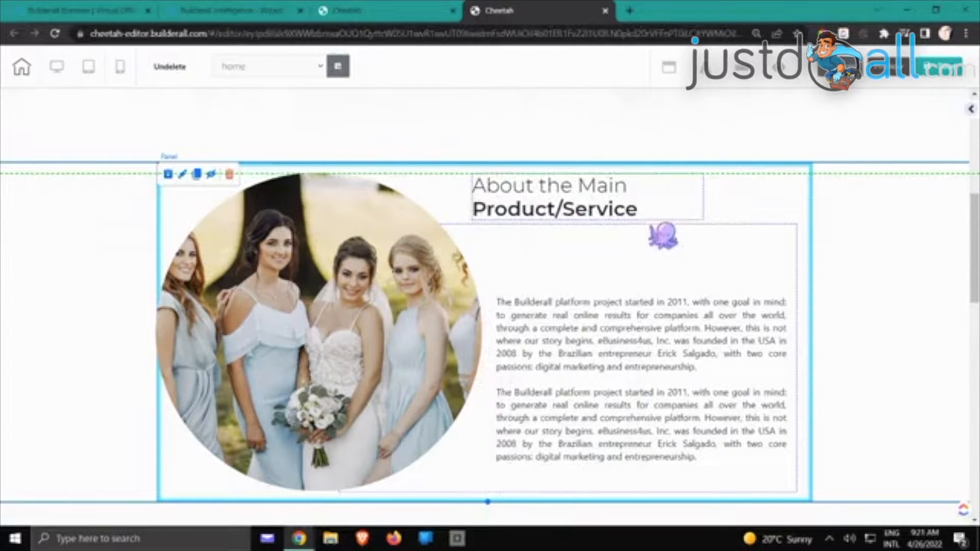
left_click_drag(630, 328, 628, 282)
- Shrink the round bridesmaids photo so its lower edge ends just below the two About paragraphs
left_click(385, 400)
left_click_drag(482, 490, 450, 440)
left_click(470, 463)
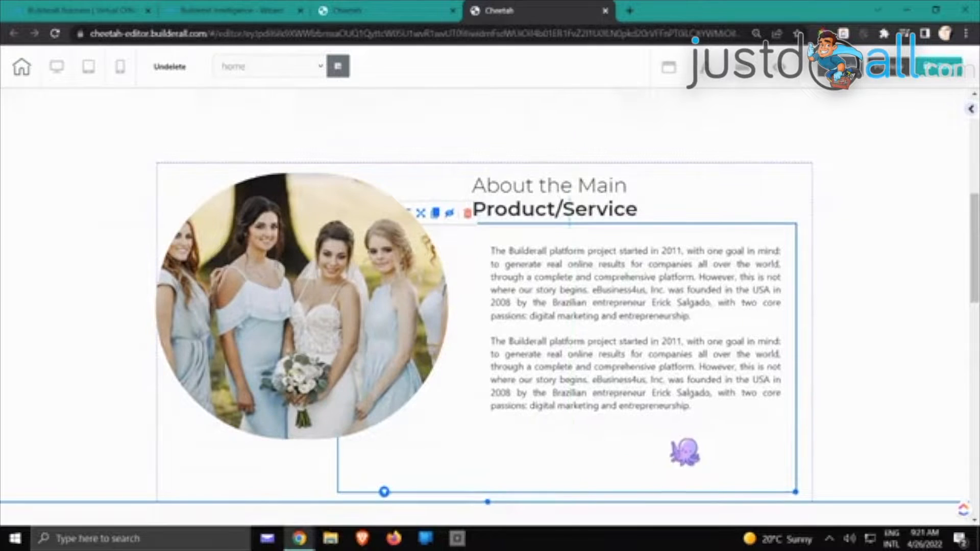
- Reduce the height of the box around the About text and of the whole About panel to close the empty space below
left_click_drag(795, 490, 796, 443)
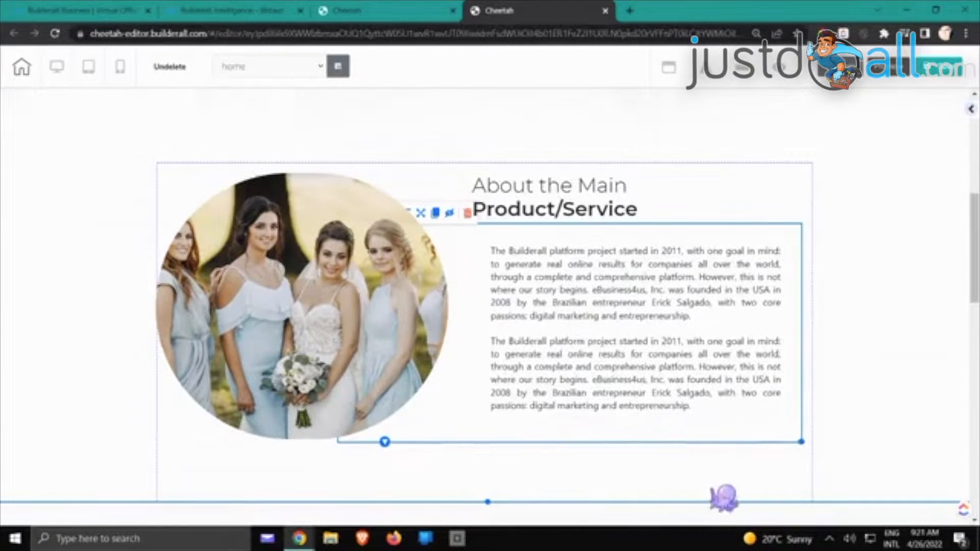
left_click(503, 522)
left_click_drag(492, 509, 489, 457)
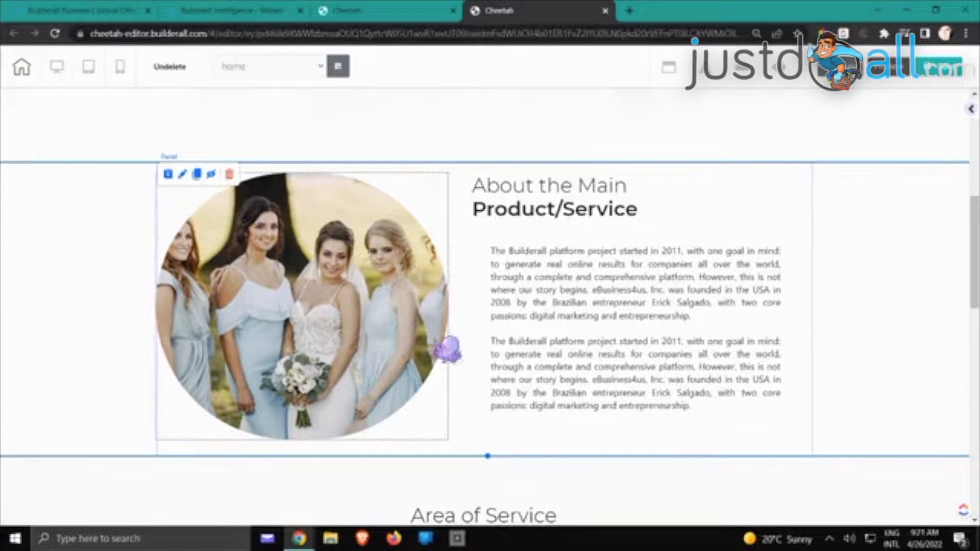
- Move the Area of Service heading closer to its panel's upper edge and stretch its text box across the full content width
scroll(490, 306, "down", 6)
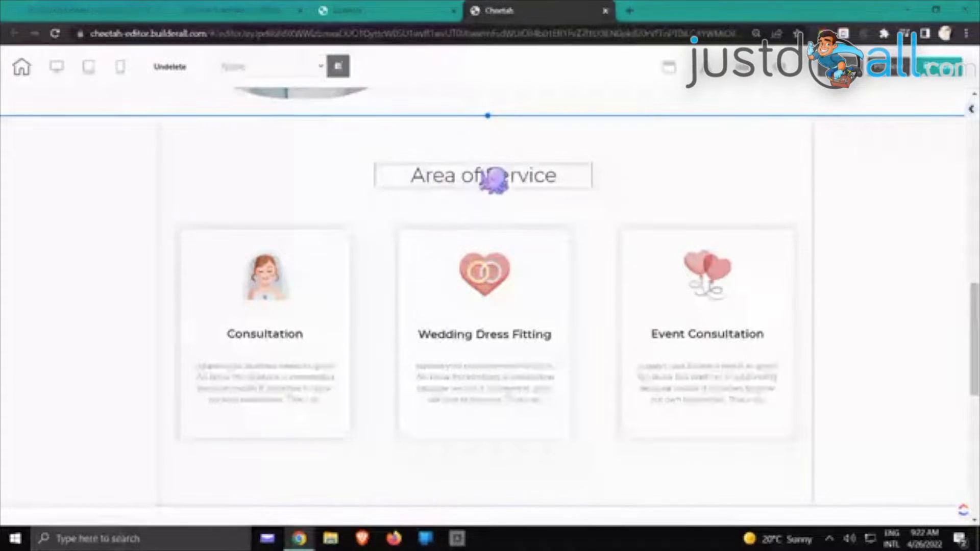
left_click_drag(494, 181, 502, 170)
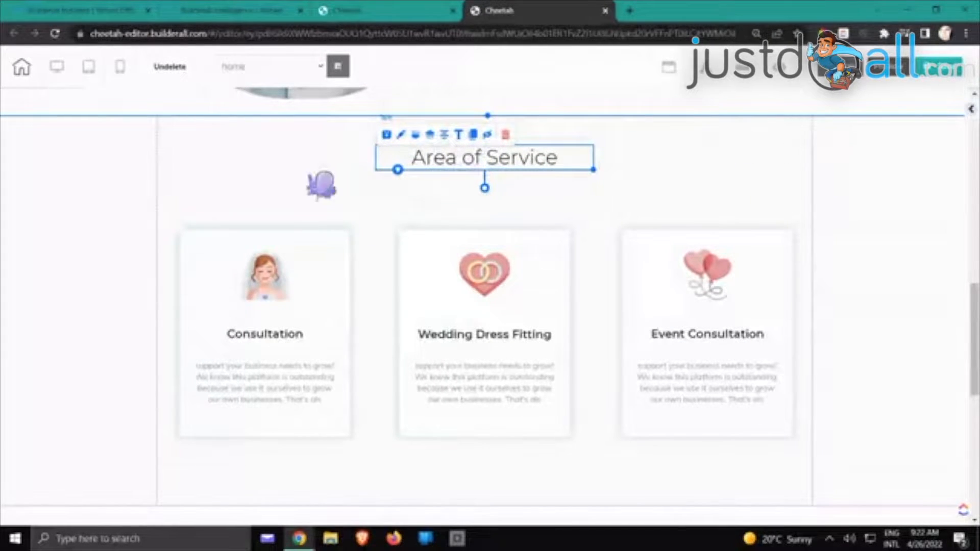
left_click_drag(493, 171, 276, 158)
left_click_drag(378, 163, 822, 156)
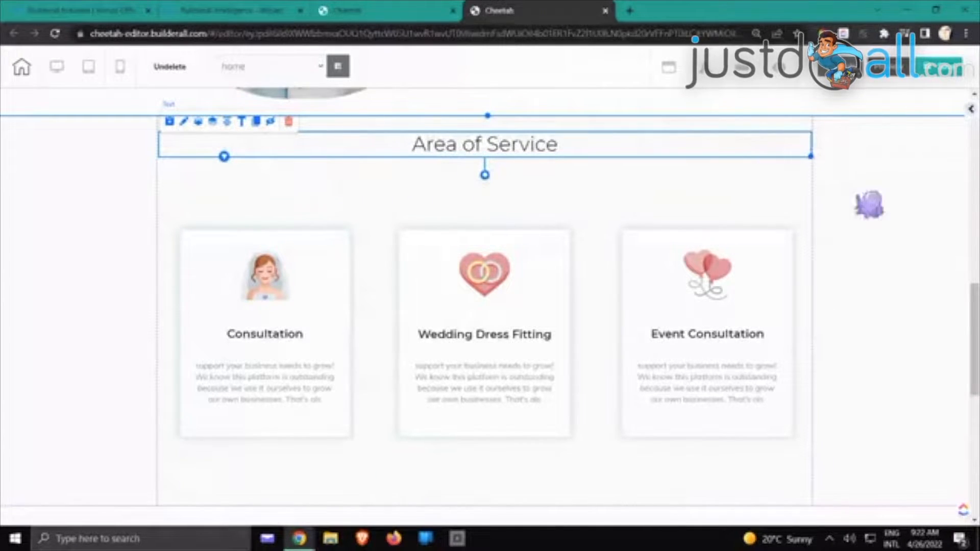
left_click(912, 211)
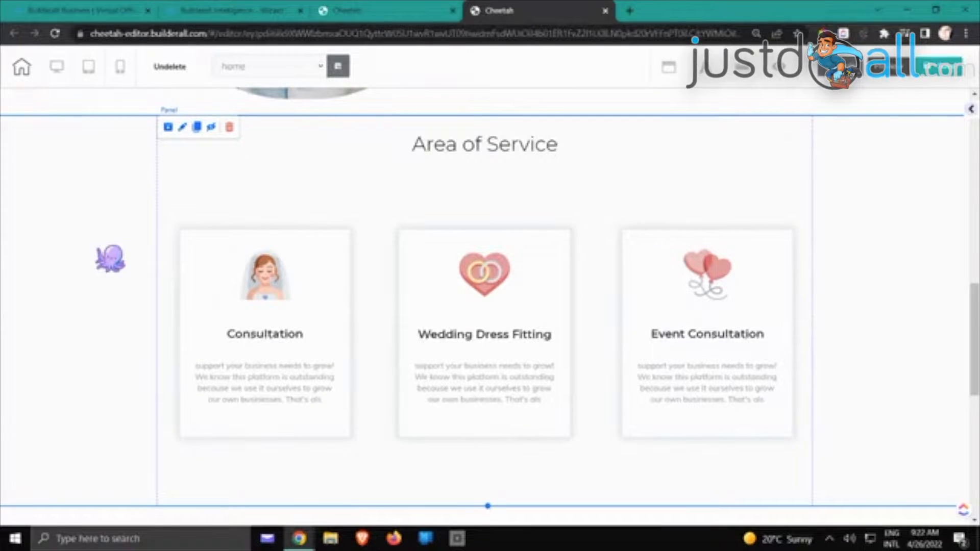
- Review the layout of the About the Main Product/Service section and the Area of Service section beneath it
scroll(143, 264, "up", 4)
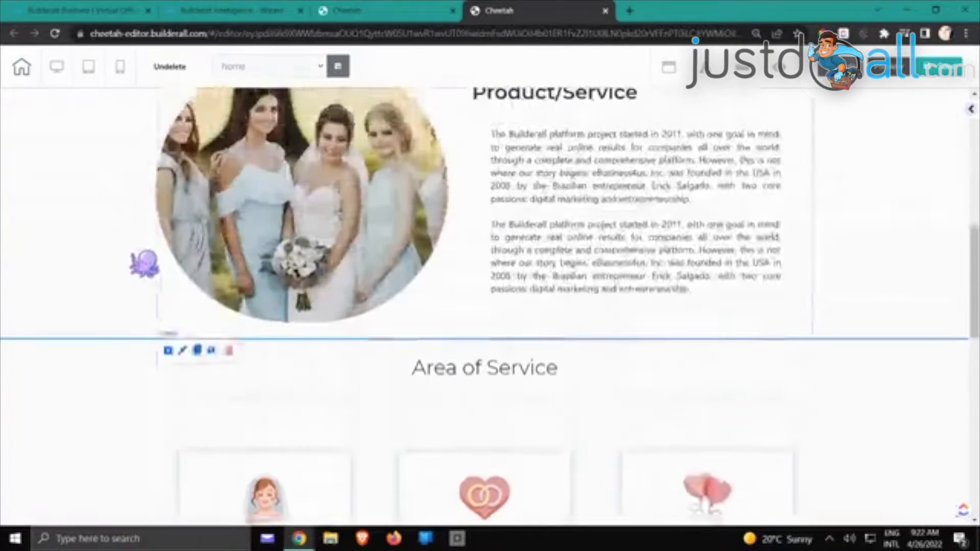
scroll(144, 264, "up", 1)
scroll(144, 264, "down", 6)
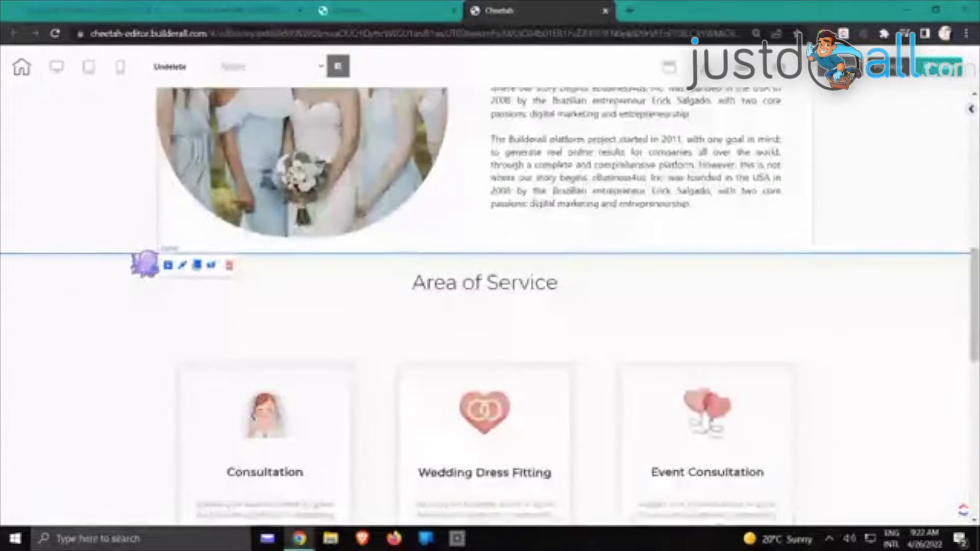
scroll(145, 264, "up", 3)
scroll(145, 264, "up", 5)
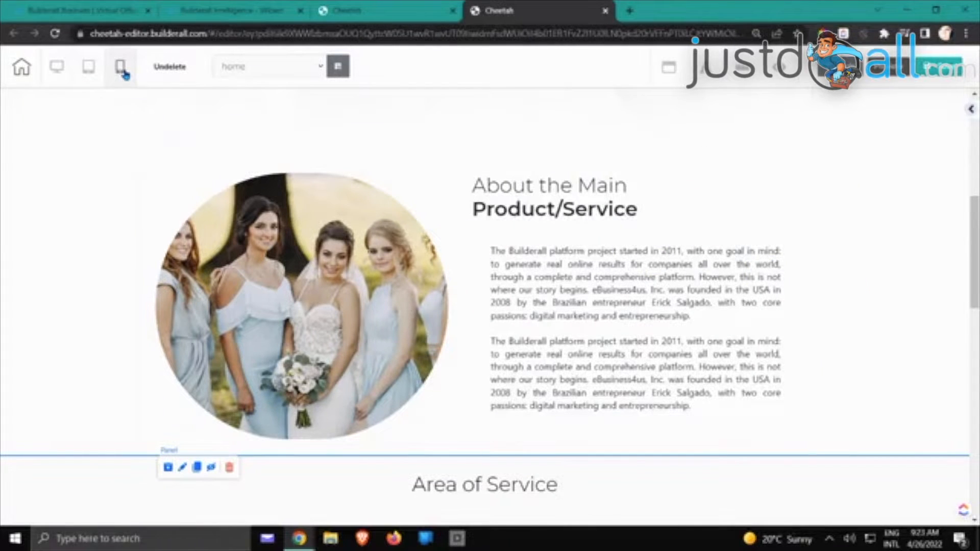
scroll(485, 306, "down", 1)
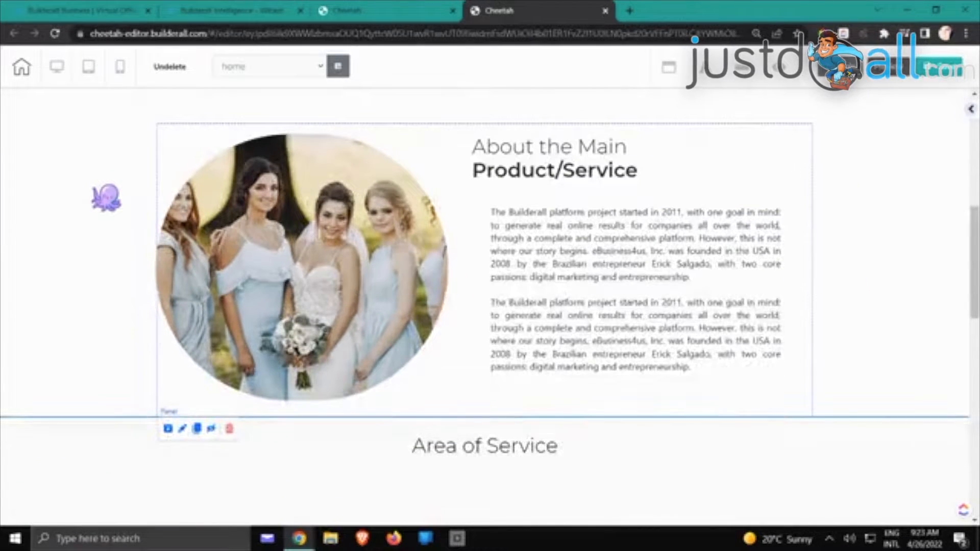
scroll(106, 198, "down", 5)
scroll(106, 198, "up", 5)
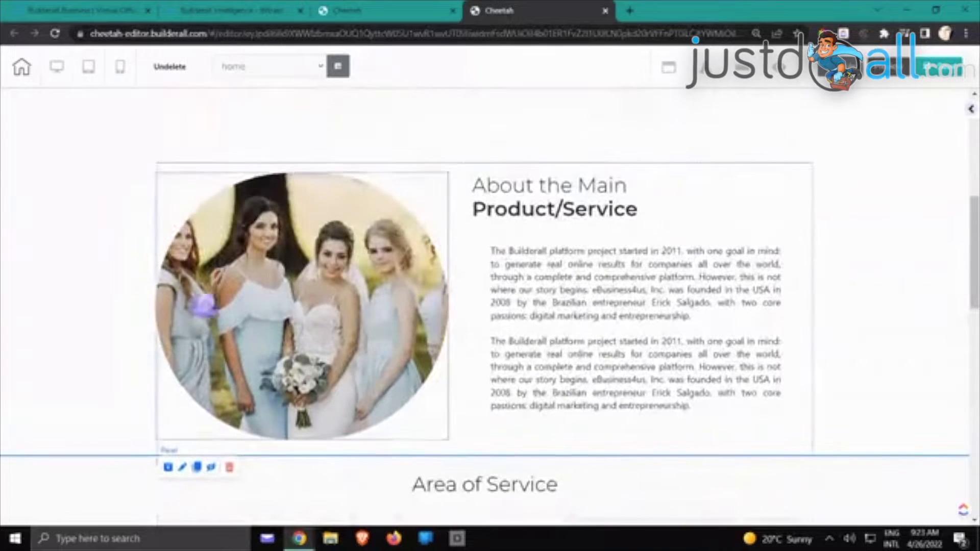
- Increase the font size of the Area of Service heading and save the text
scroll(245, 298, "down", 3)
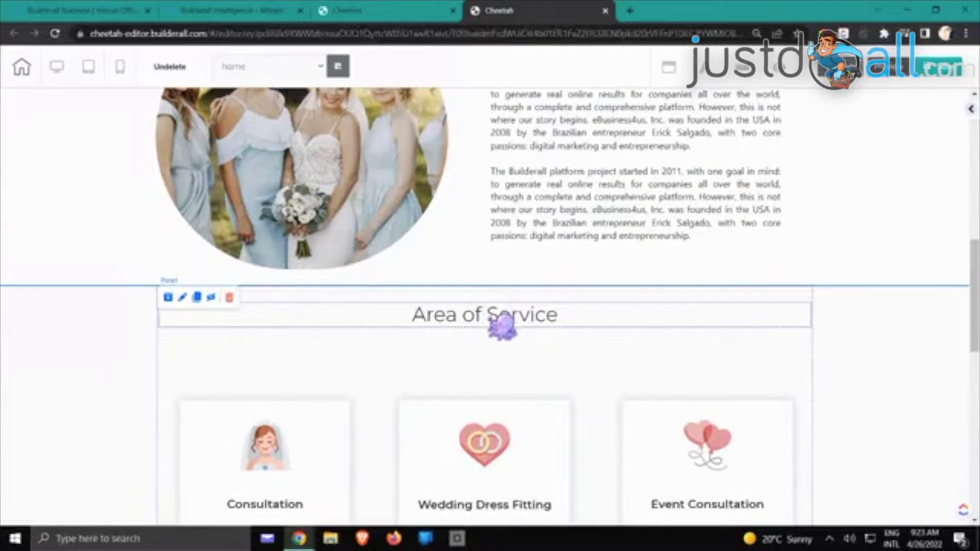
left_click(501, 321)
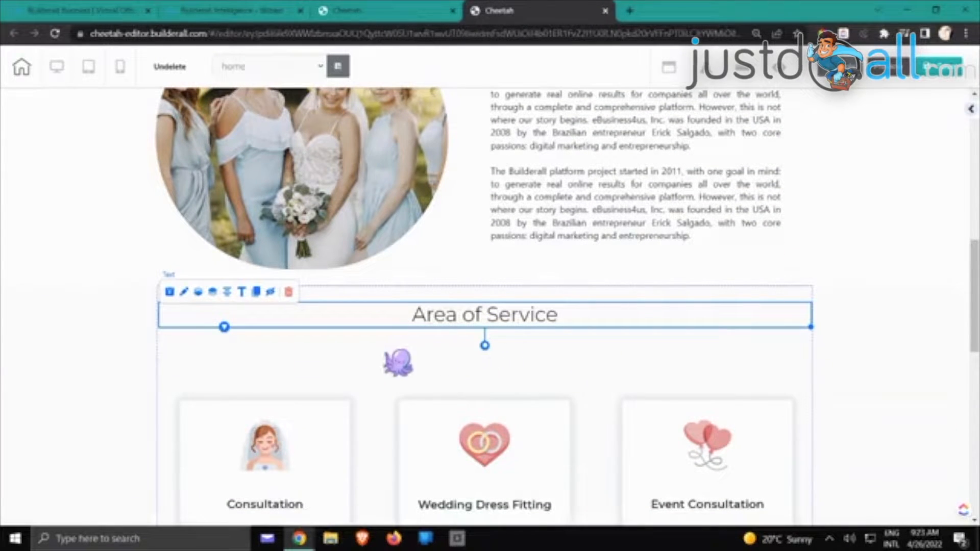
left_click(243, 290)
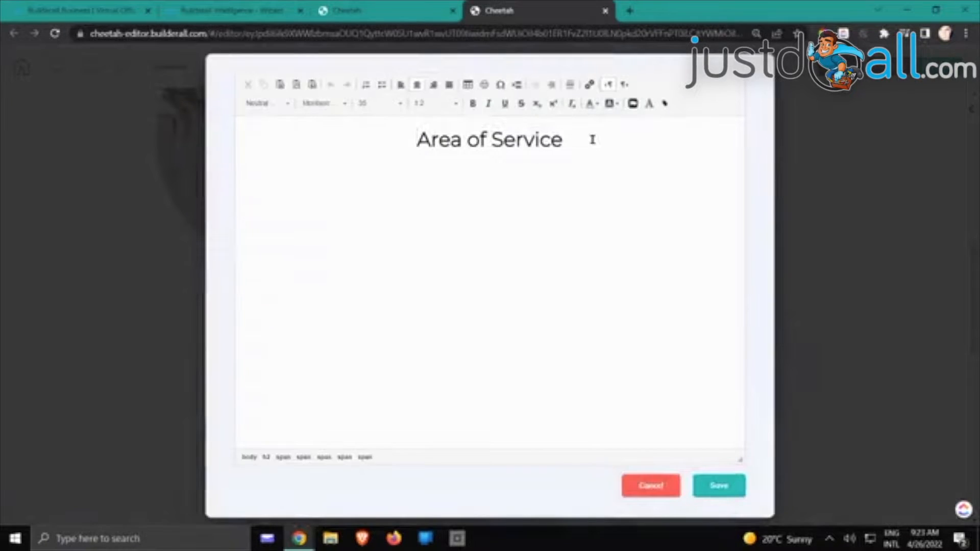
left_click_drag(591, 139, 370, 153)
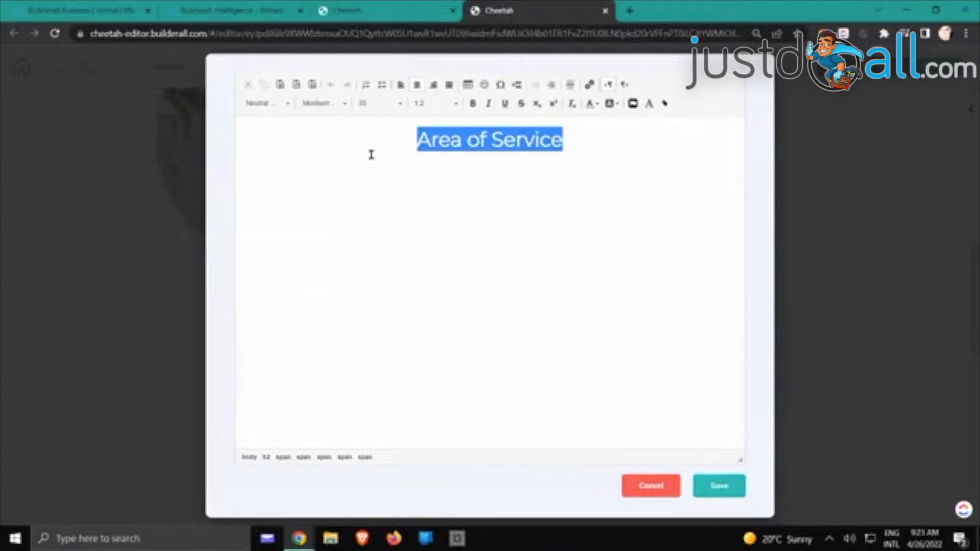
left_click(401, 106)
scroll(395, 166, "down", 3)
scroll(395, 169, "down", 4)
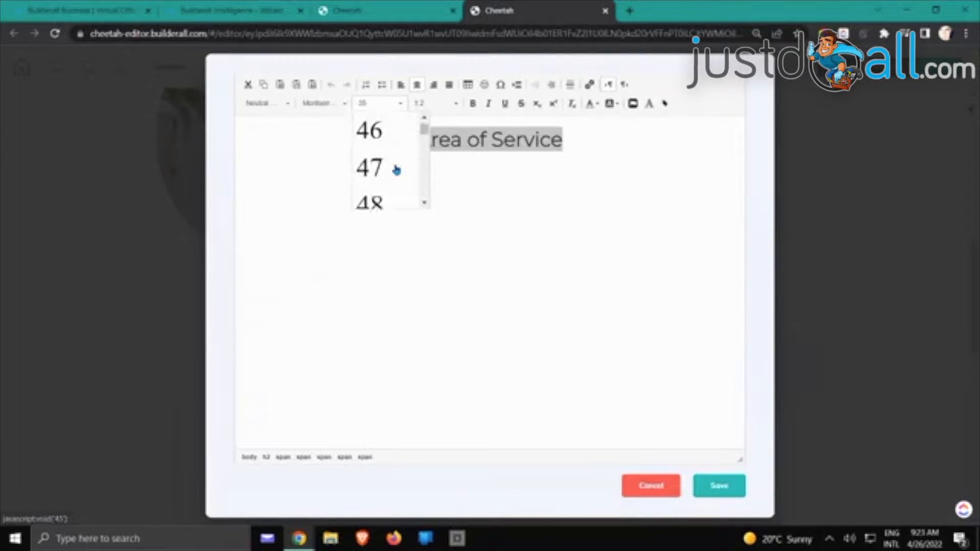
left_click(392, 170)
left_click(719, 485)
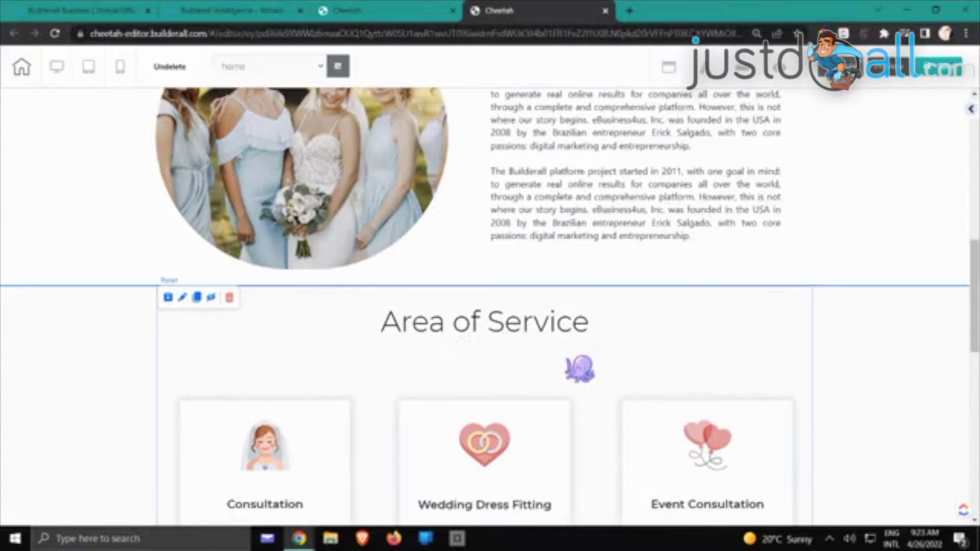
scroll(577, 326, "up", 5)
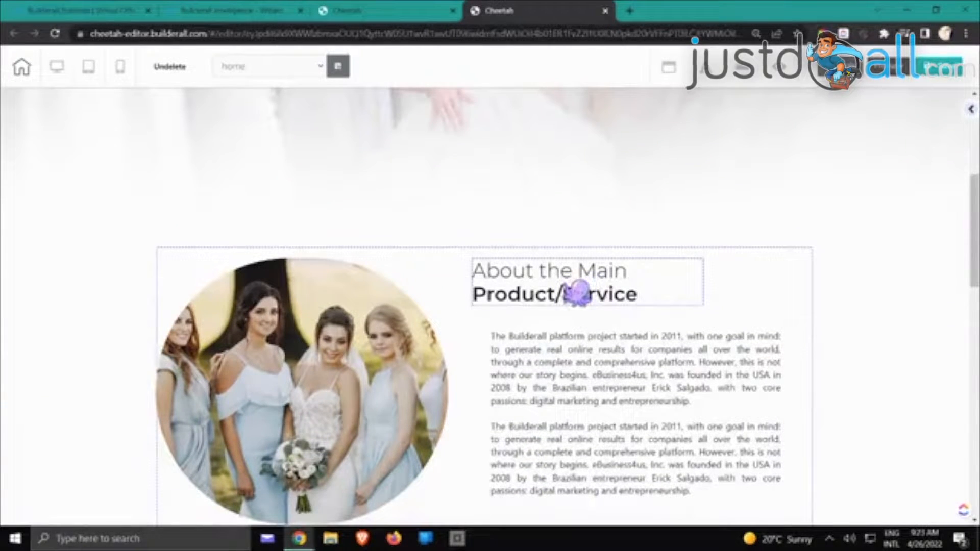
scroll(578, 294, "down", 3)
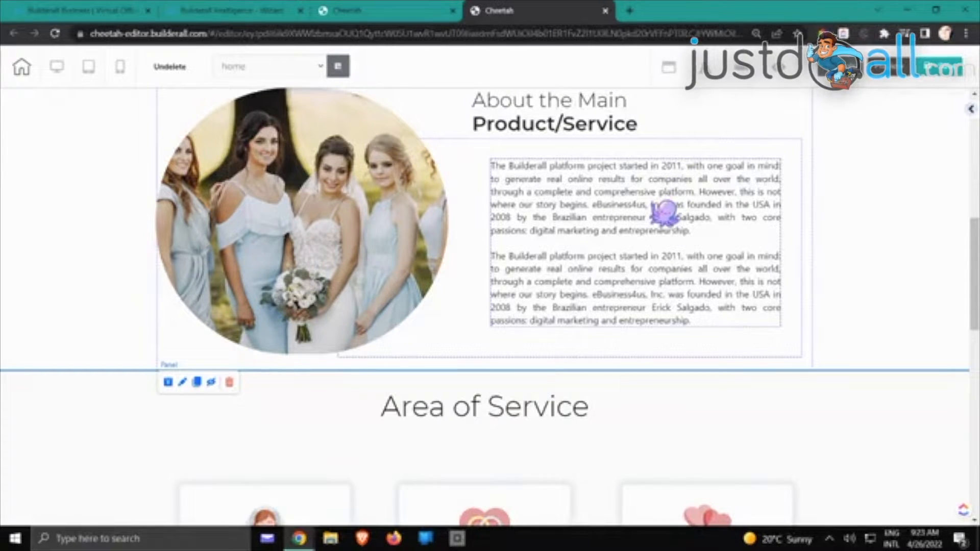
- Delete the panel with the contact details, social media links and Times Square map beneath the Area of Service section
scroll(664, 213, "down", 3)
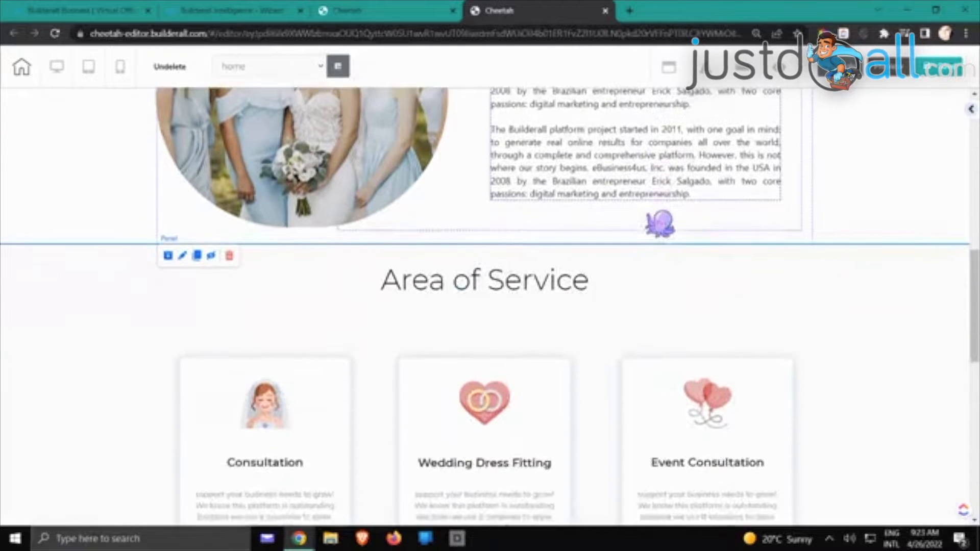
scroll(660, 223, "down", 3)
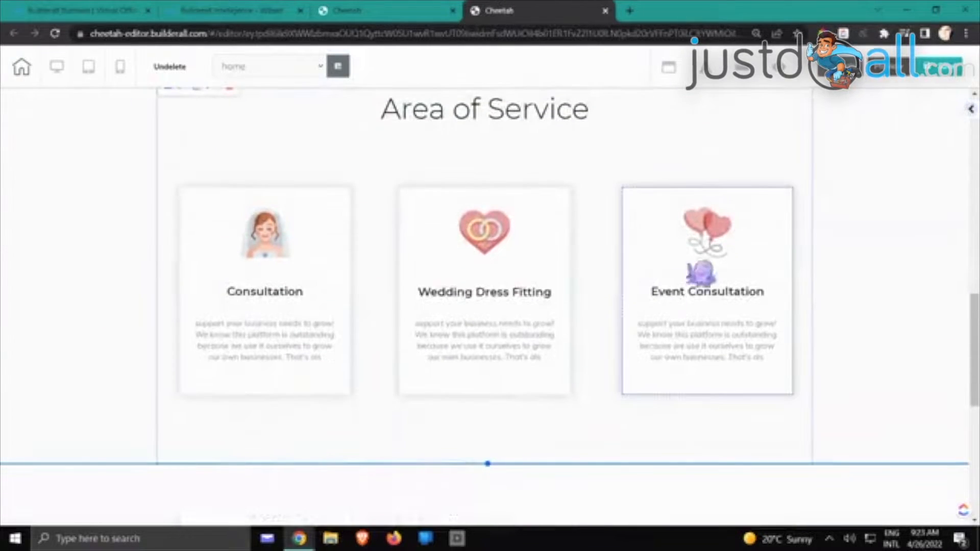
scroll(858, 336, "down", 1)
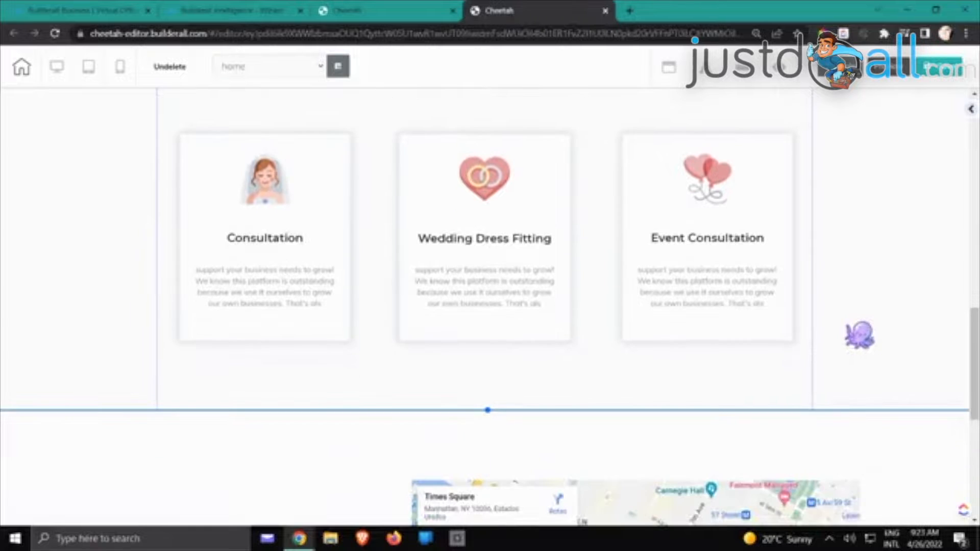
scroll(859, 335, "down", 5)
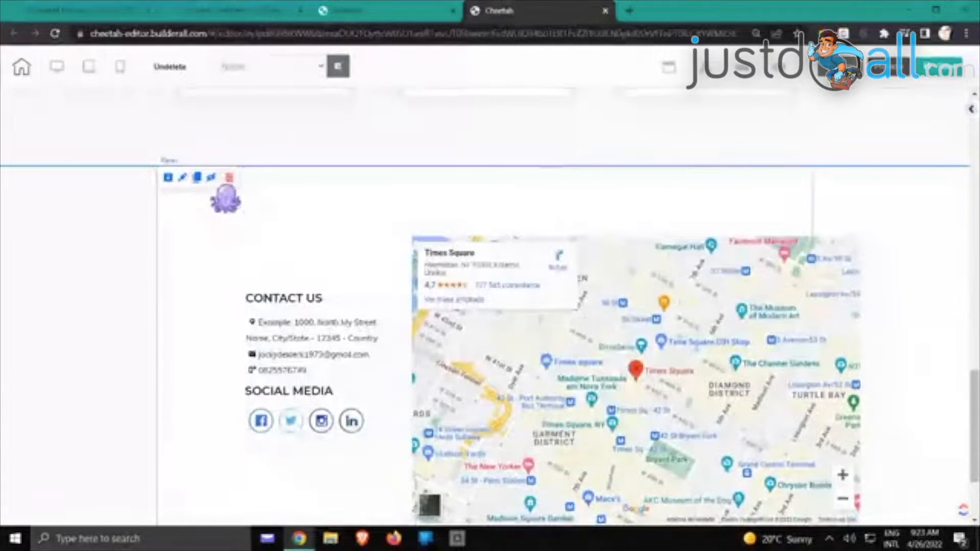
left_click(229, 177)
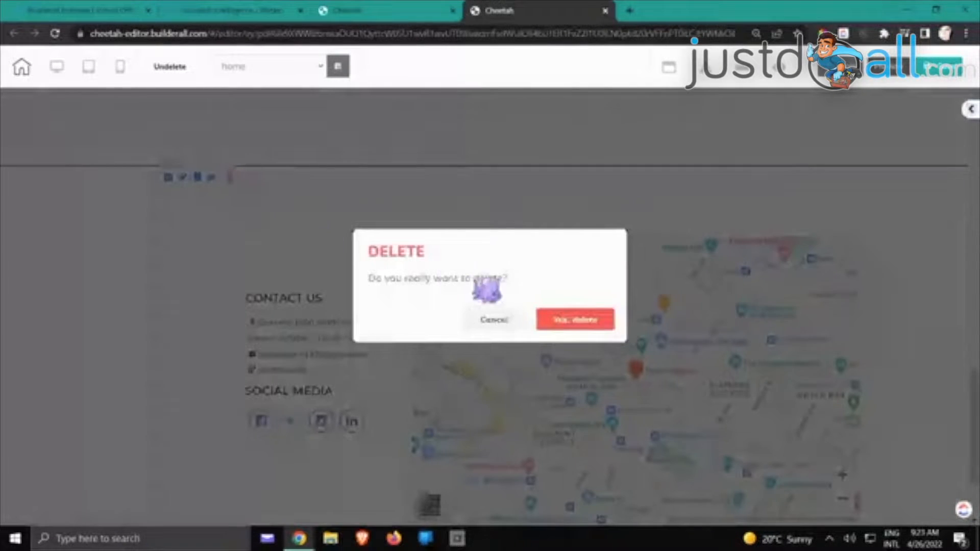
left_click(577, 320)
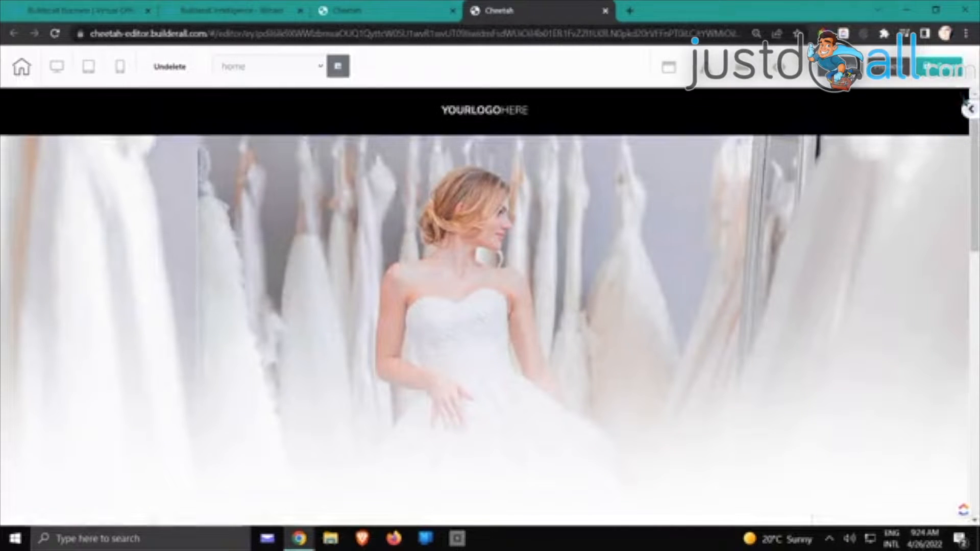
- Open the Contacts category of ready-made panels to find a replacement contact section
left_click(970, 110)
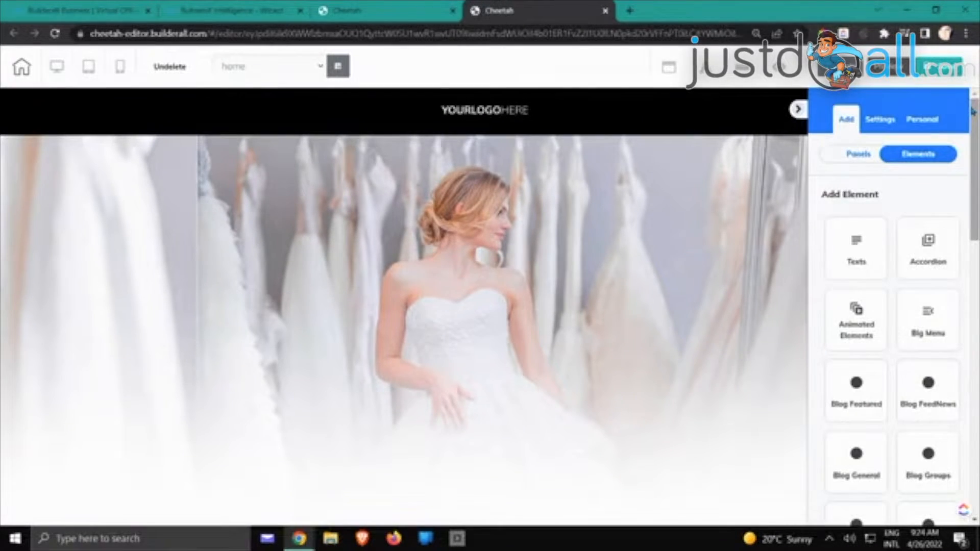
left_click(863, 154)
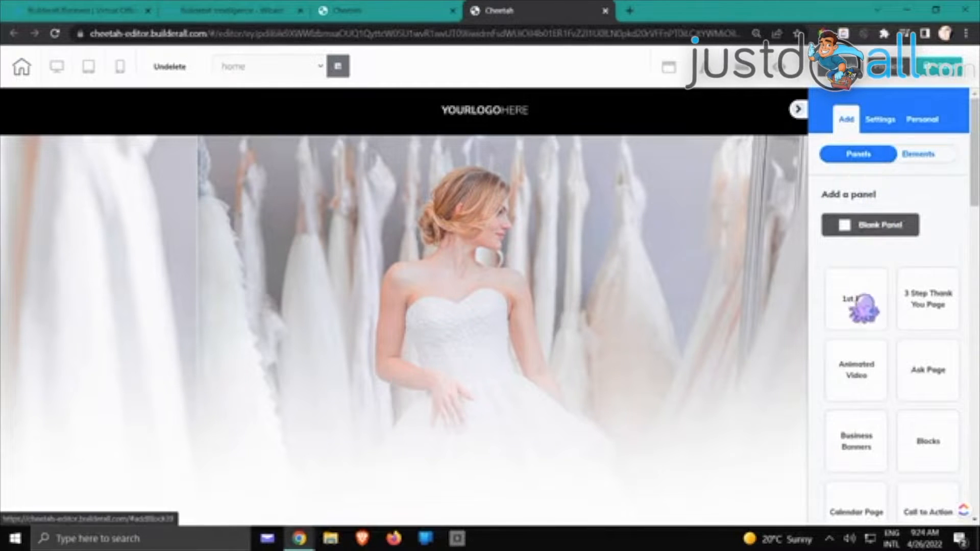
scroll(877, 304, "down", 7)
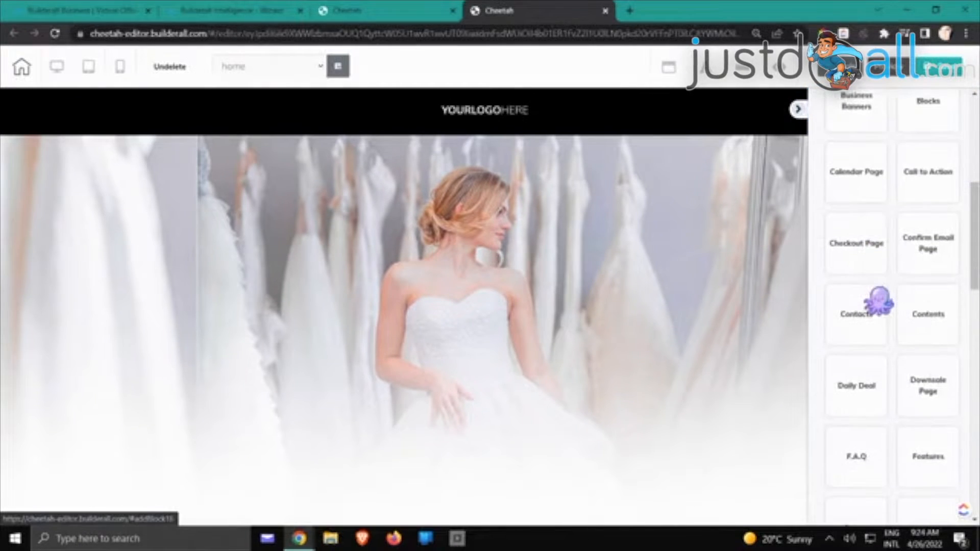
left_click(875, 289)
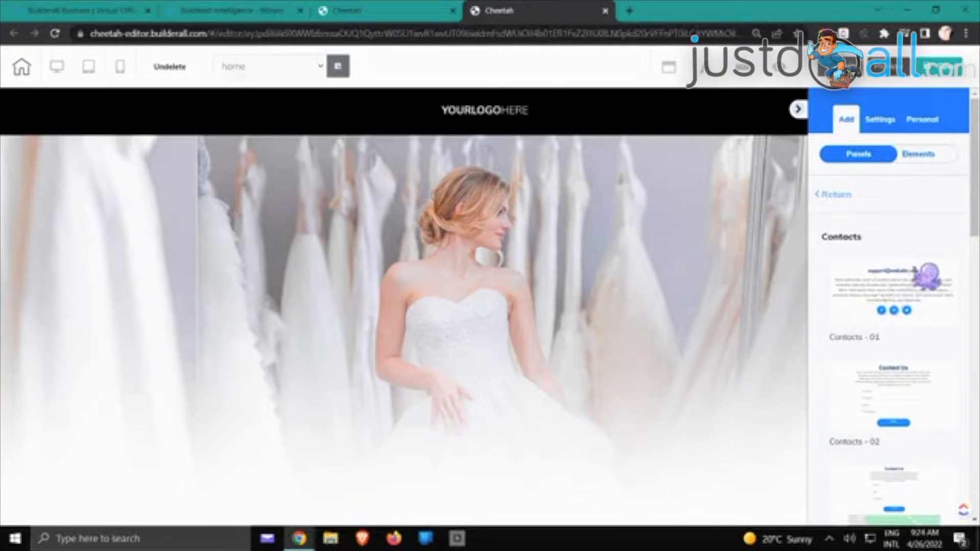
- Compare the ready-made contact panels and add the Contacts - 07 design to the page
scroll(899, 307, "down", 5)
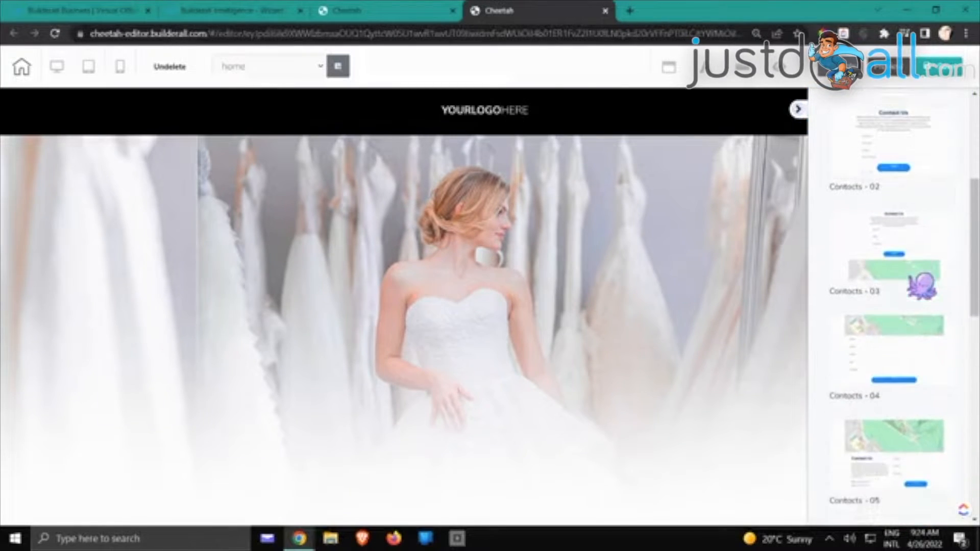
scroll(911, 285, "down", 8)
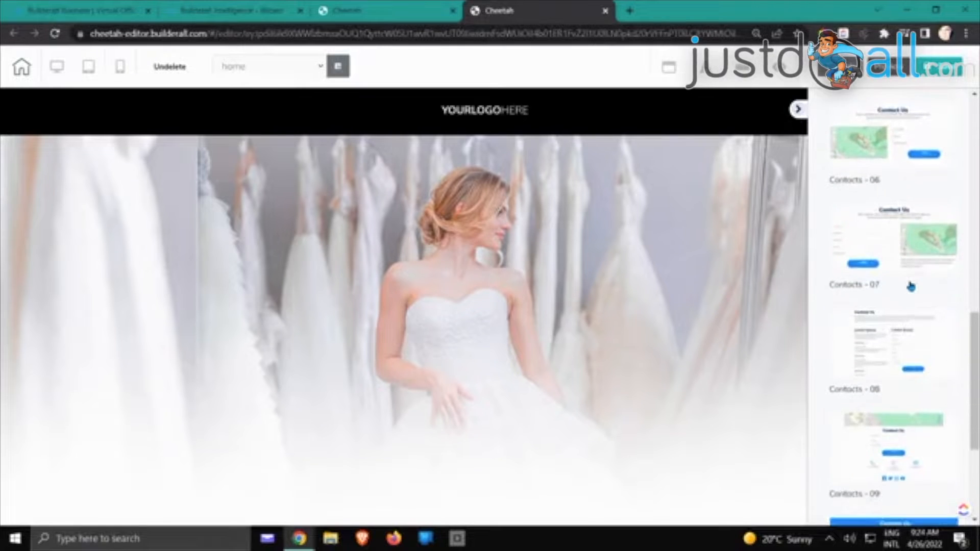
scroll(912, 286, "down", 4)
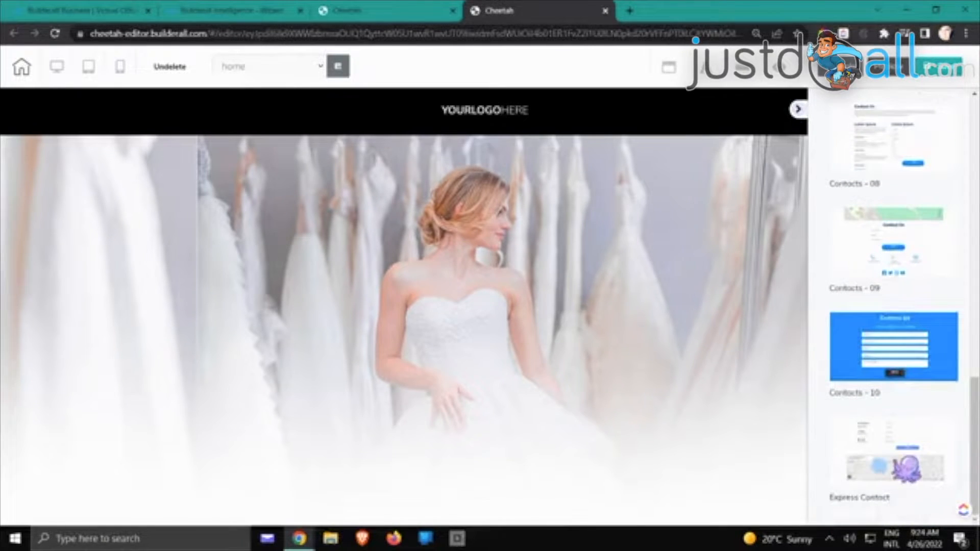
scroll(911, 464, "up", 2)
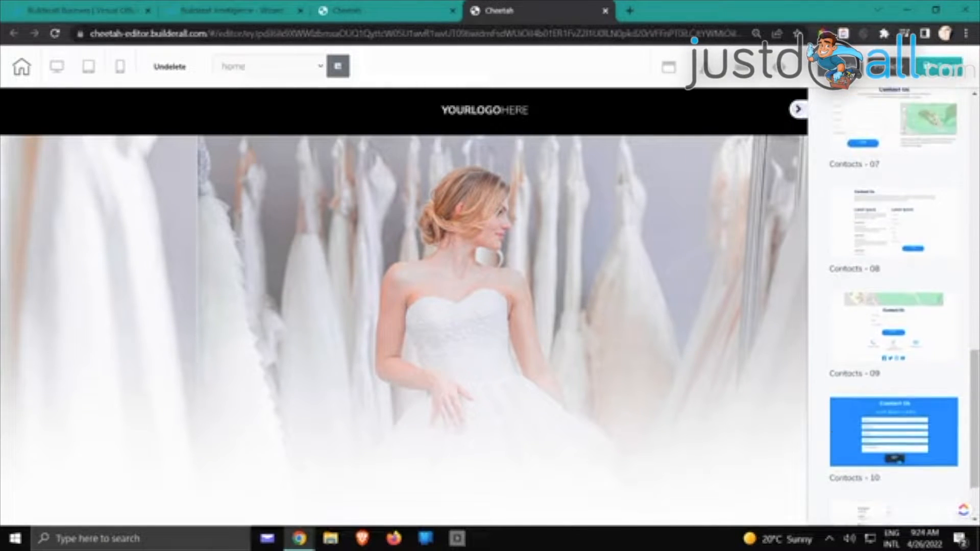
scroll(912, 465, "up", 6)
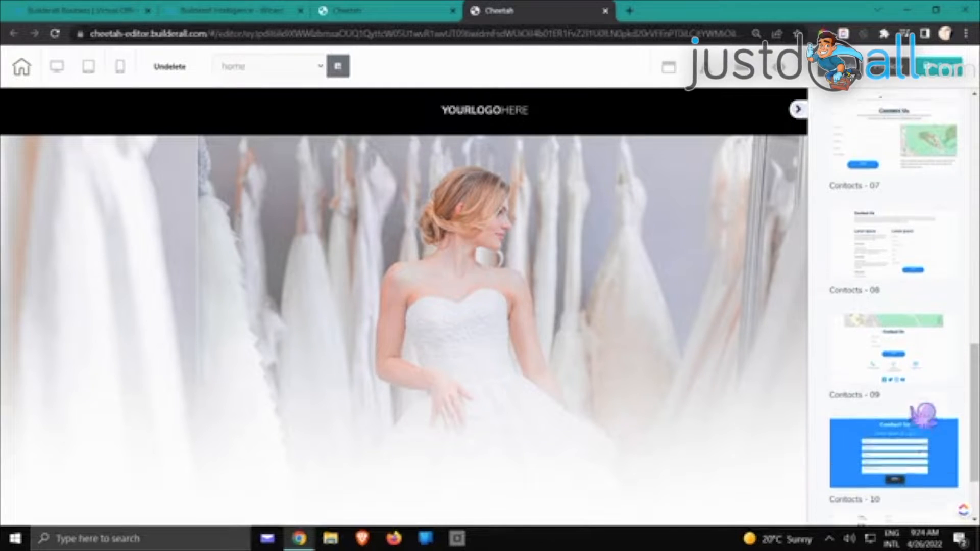
scroll(913, 411, "up", 6)
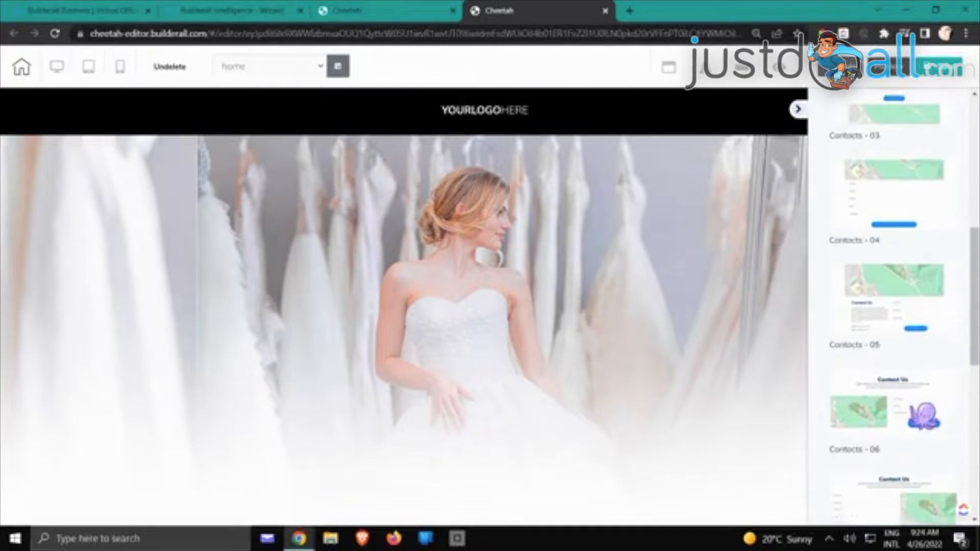
scroll(912, 411, "up", 1)
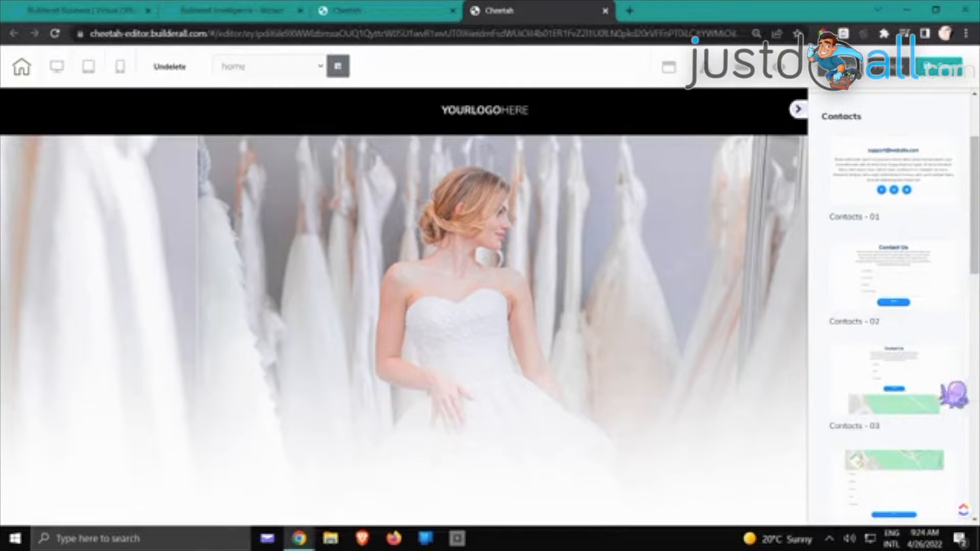
scroll(944, 378, "down", 3)
scroll(902, 327, "down", 7)
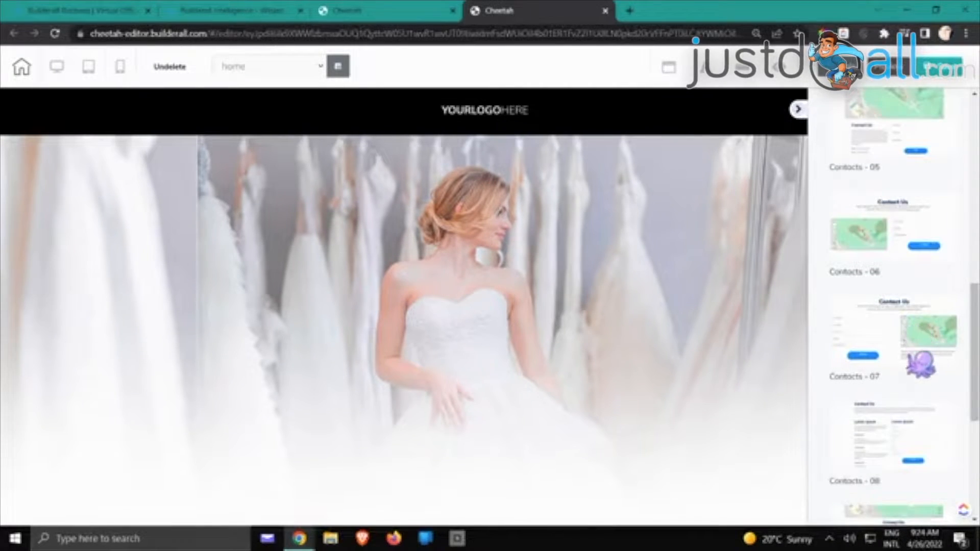
scroll(920, 364, "down", 2)
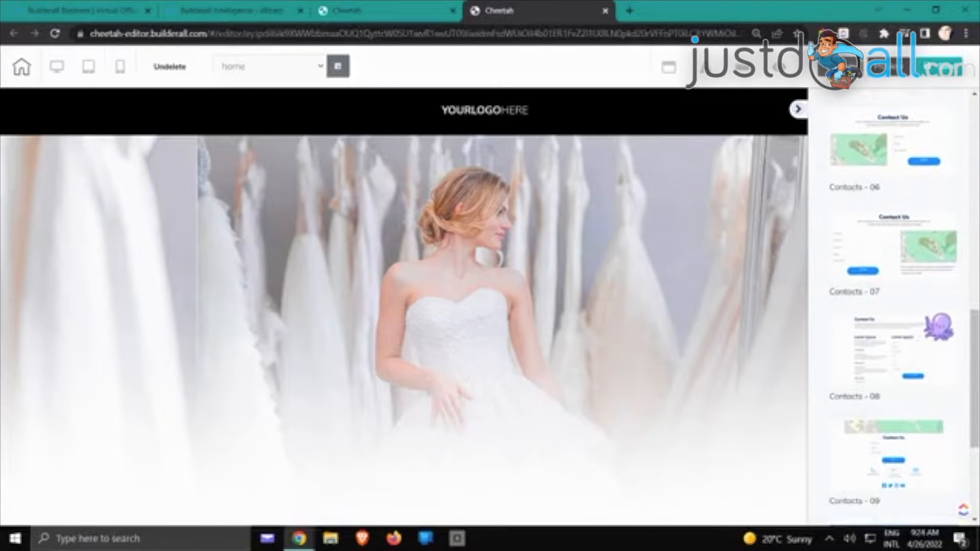
scroll(938, 327, "down", 2)
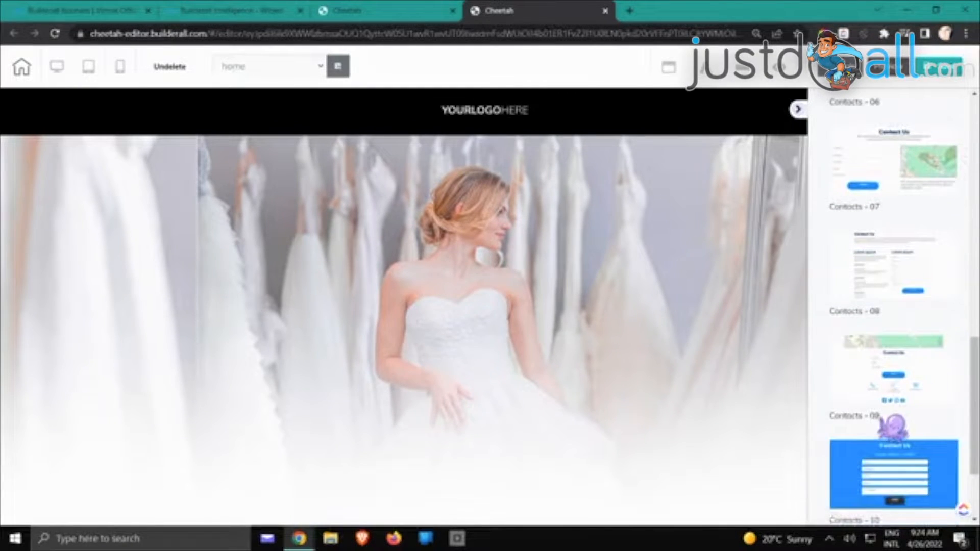
scroll(901, 377, "up", 2)
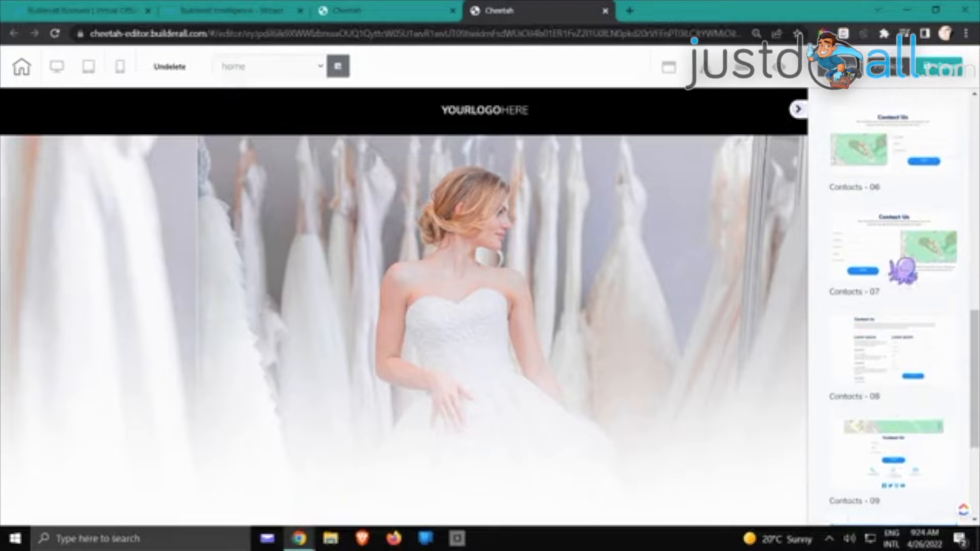
left_click(899, 258)
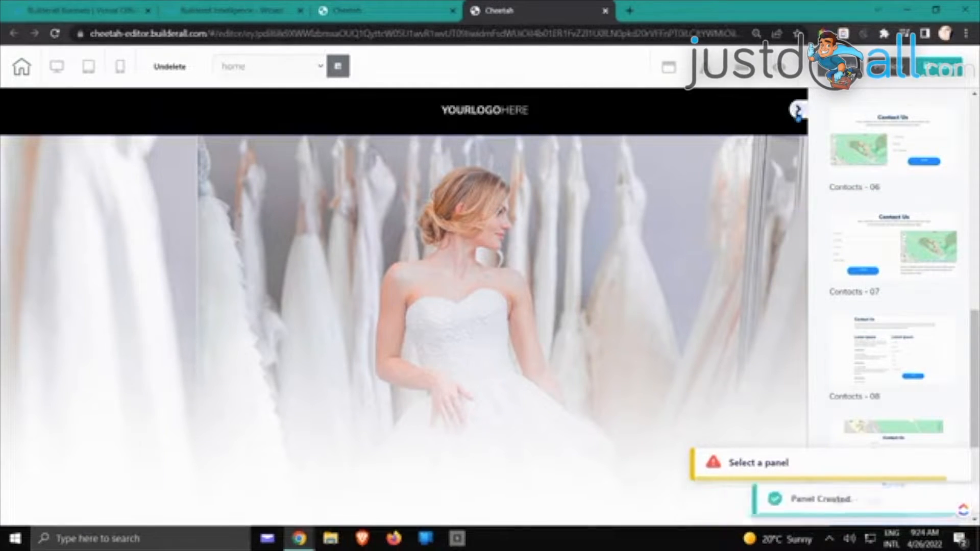
- Move the black copyright footer panel below the new Contact Us panel
scroll(754, 201, "down", 12)
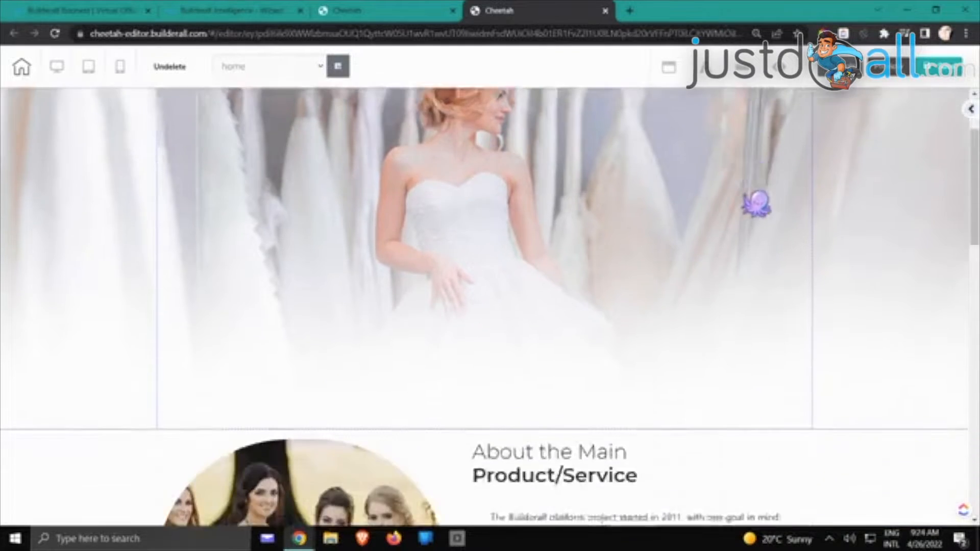
scroll(760, 207, "down", 6)
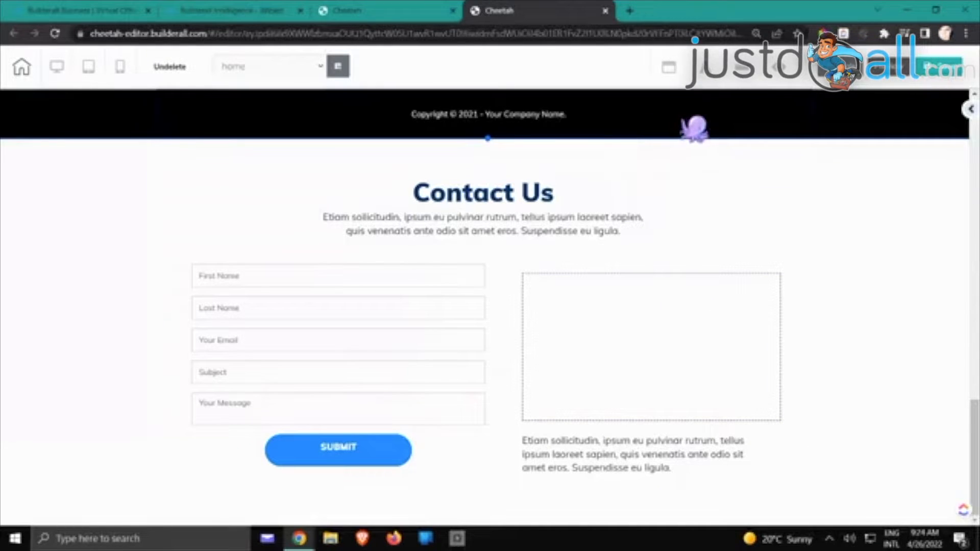
scroll(716, 109, "up", 2)
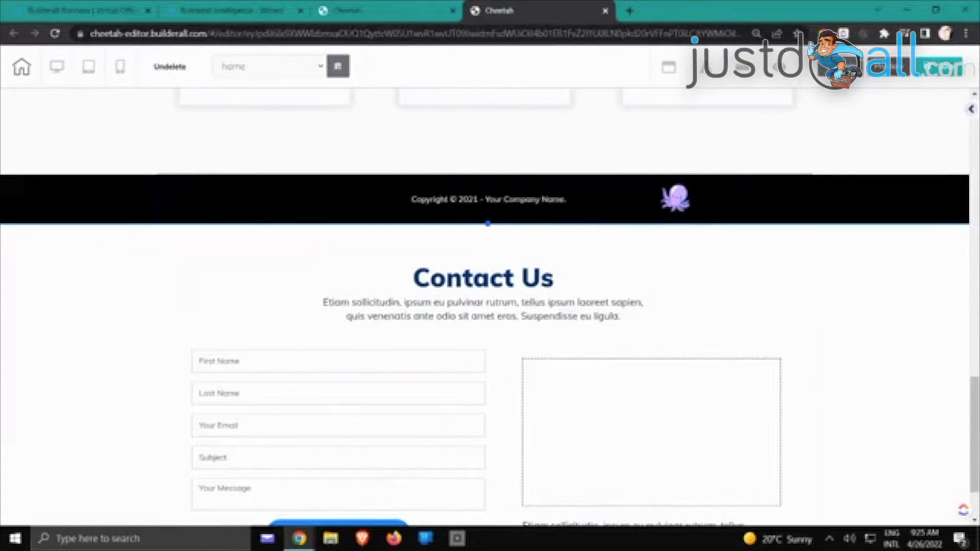
double_click(675, 198)
left_click_drag(637, 203, 702, 159)
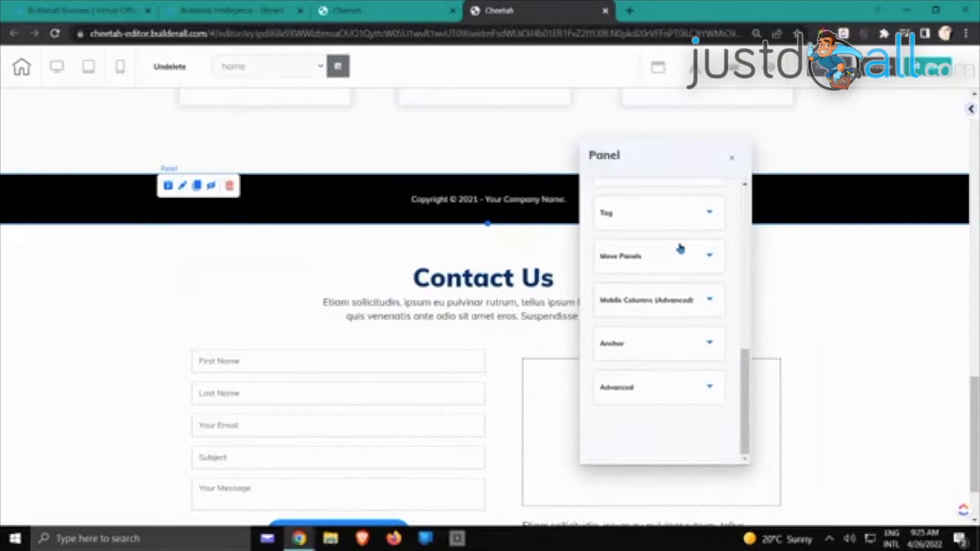
scroll(685, 246, "up", 4)
scroll(684, 246, "down", 4)
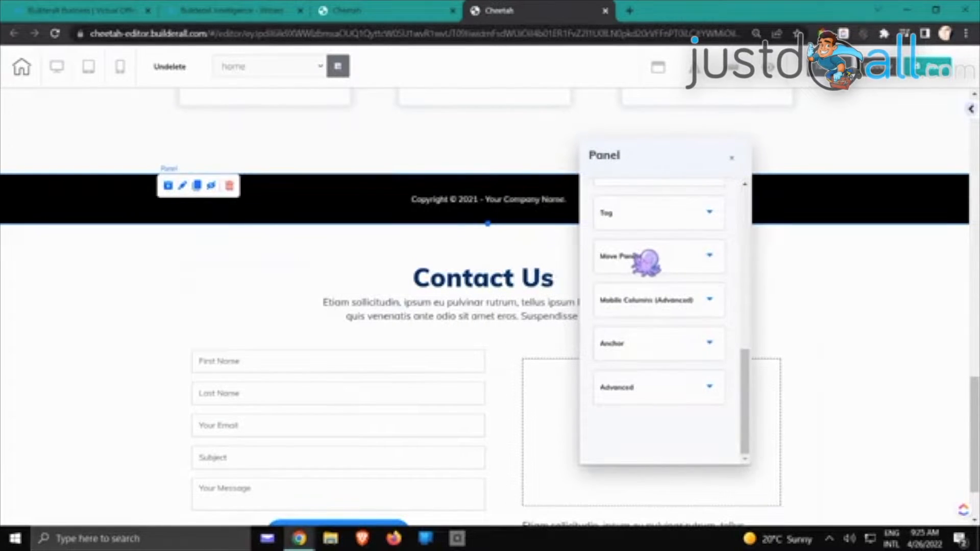
left_click(644, 259)
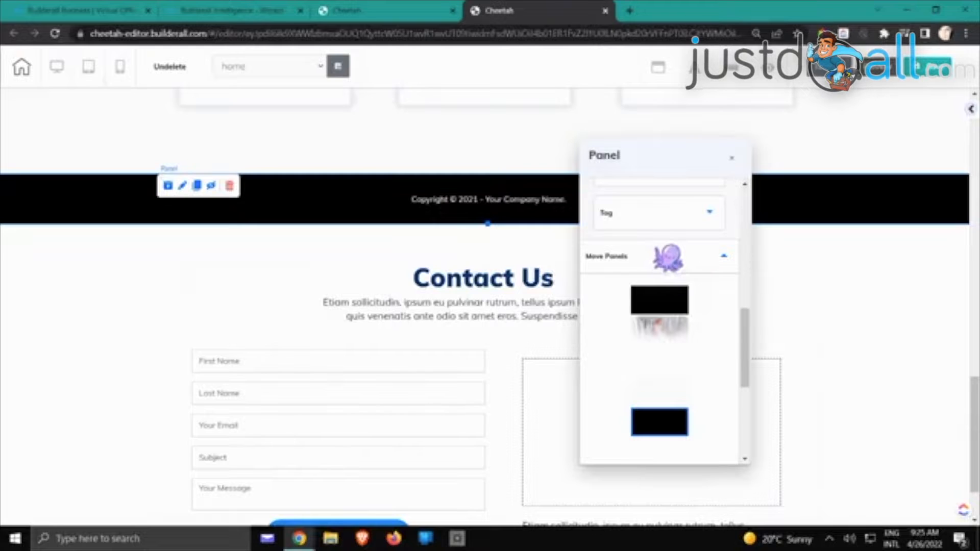
scroll(664, 258, "down", 3)
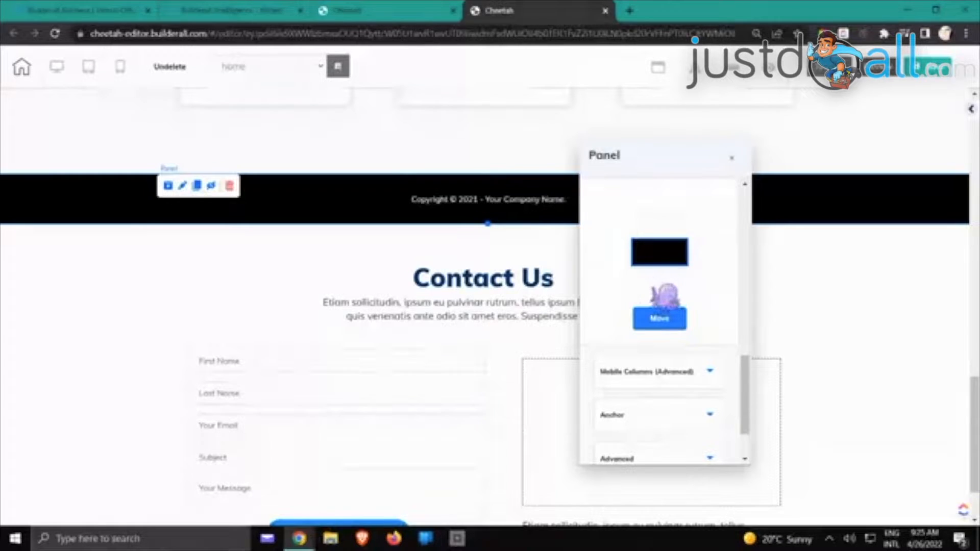
left_click_drag(653, 254, 652, 291)
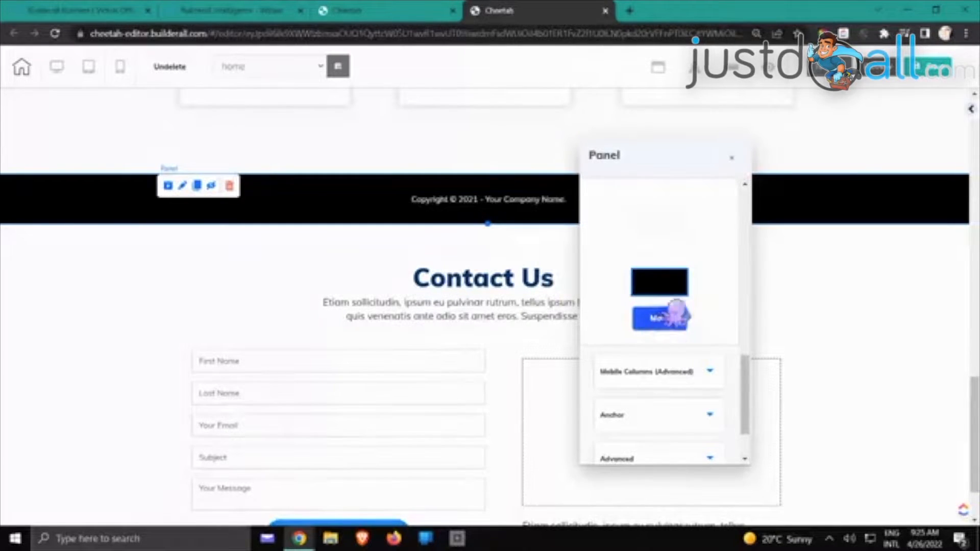
left_click(735, 158)
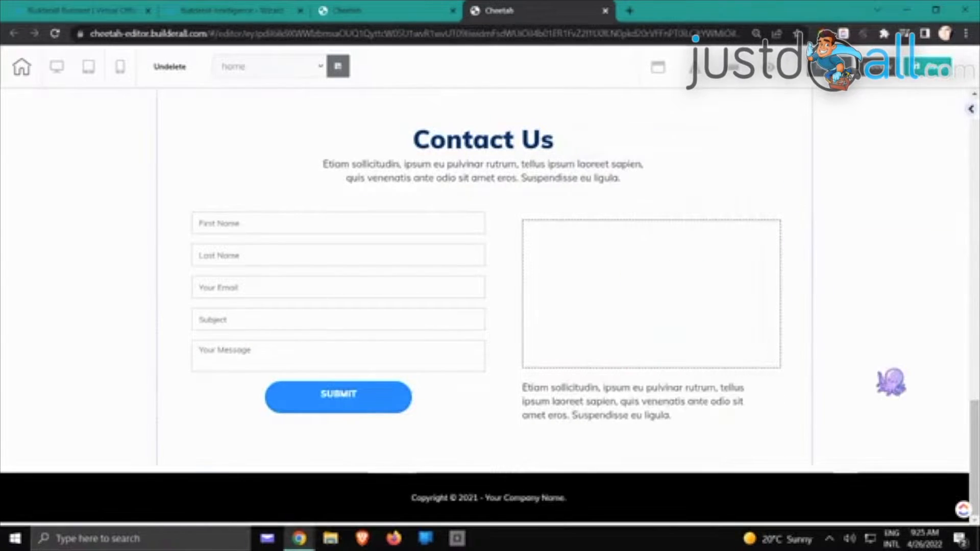
- Delete the copyright text from the black footer panel
left_click(548, 501)
left_click(500, 482)
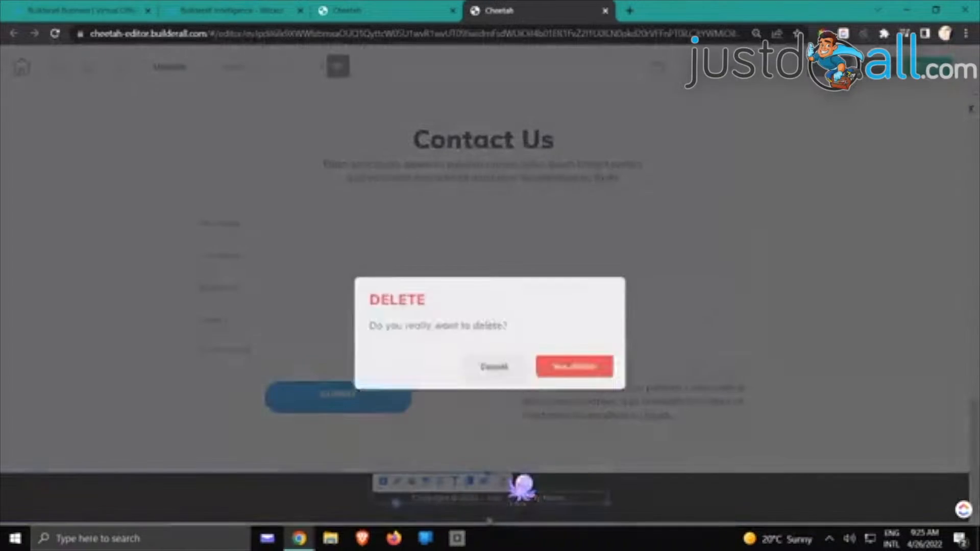
left_click(574, 320)
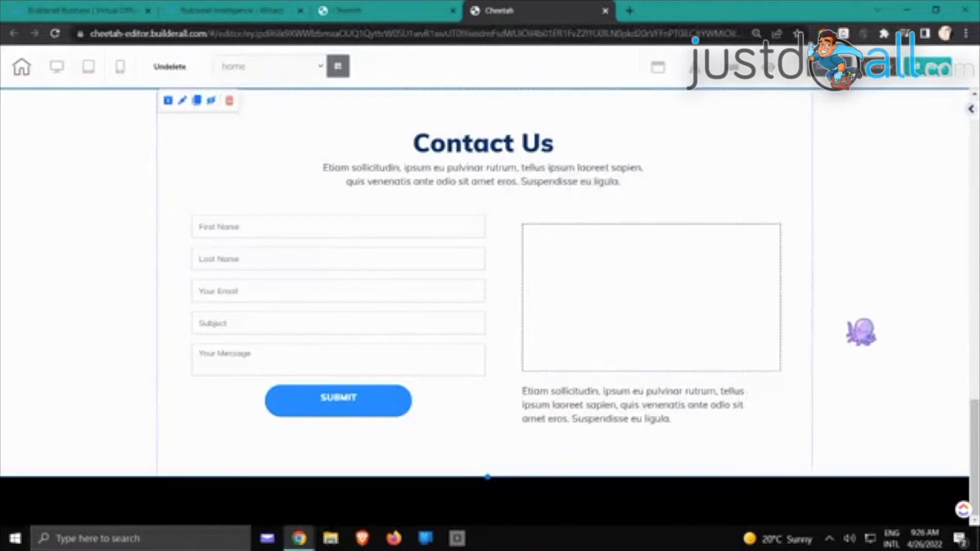
- Review the Home page from the contact section up to the header and check the Bridal Fair site's page list
scroll(884, 335, "up", 6)
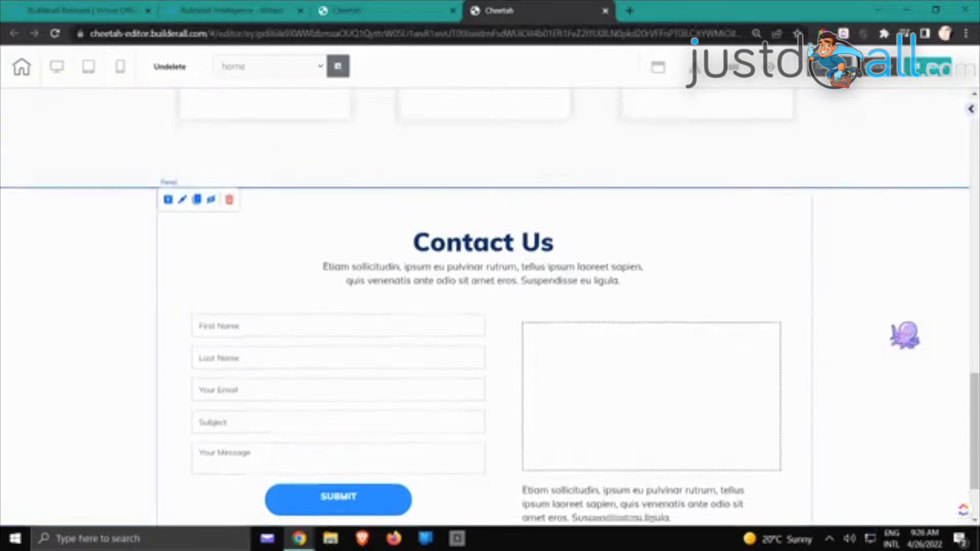
scroll(884, 335, "up", 10)
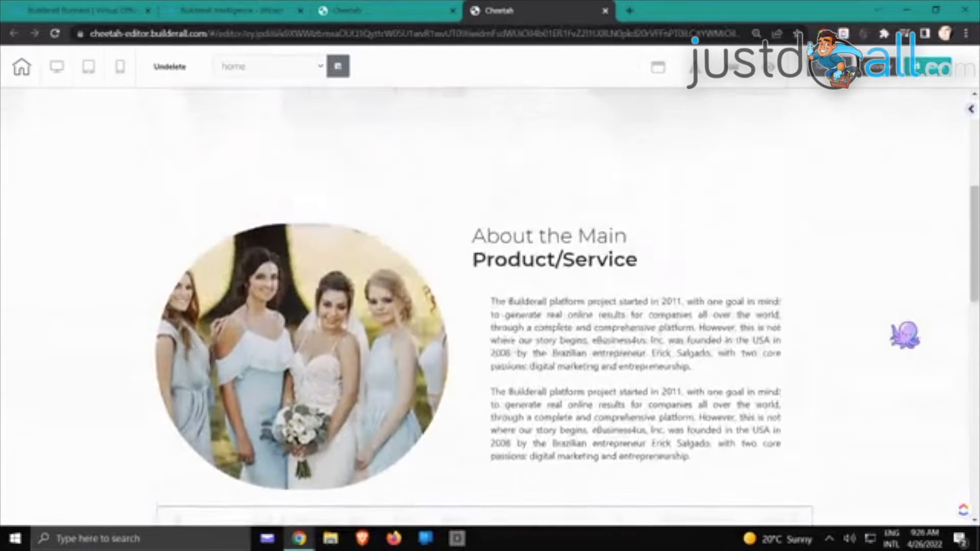
scroll(906, 334, "up", 8)
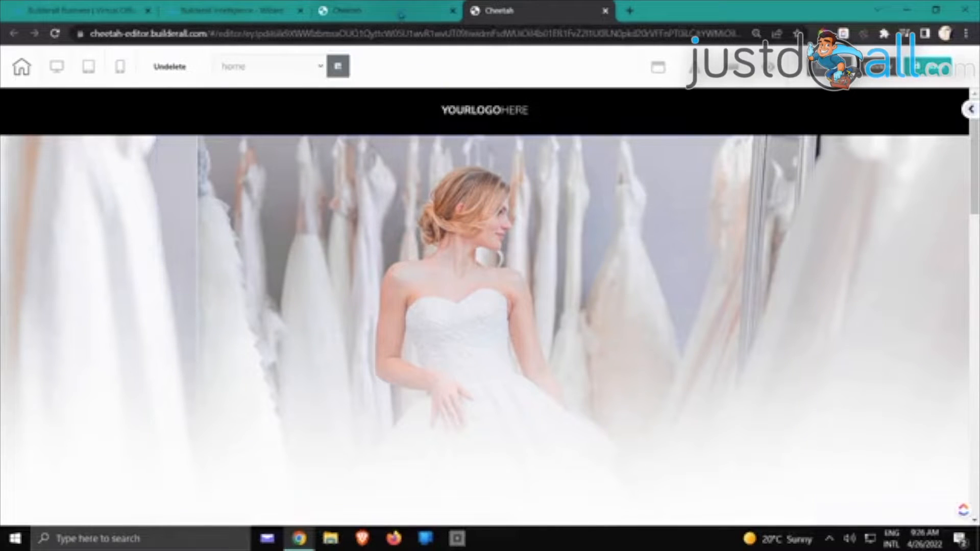
left_click(388, 12)
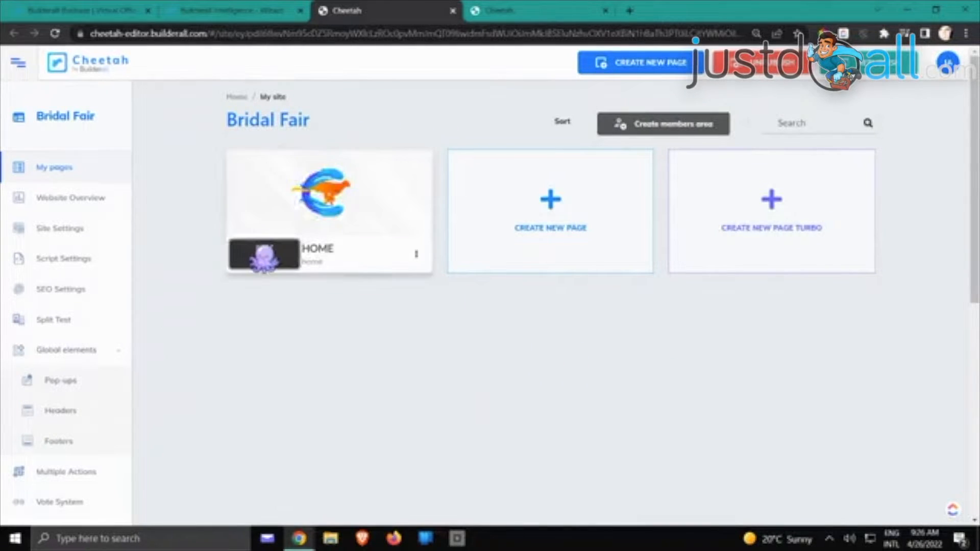
left_click(511, 11)
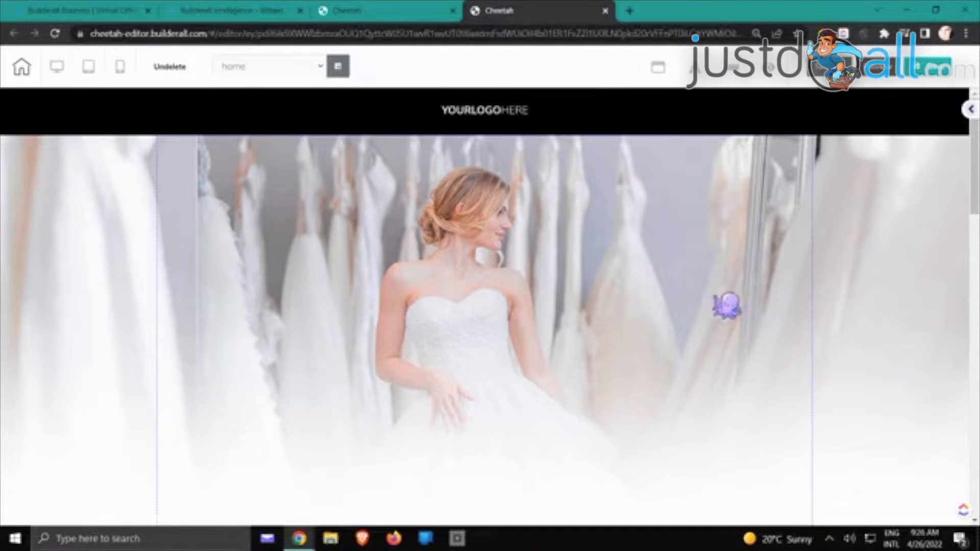
- Examine the Home page's sections, from the bridal hero image through About and Area of Service to the Contact Us form
scroll(736, 278, "down", 4)
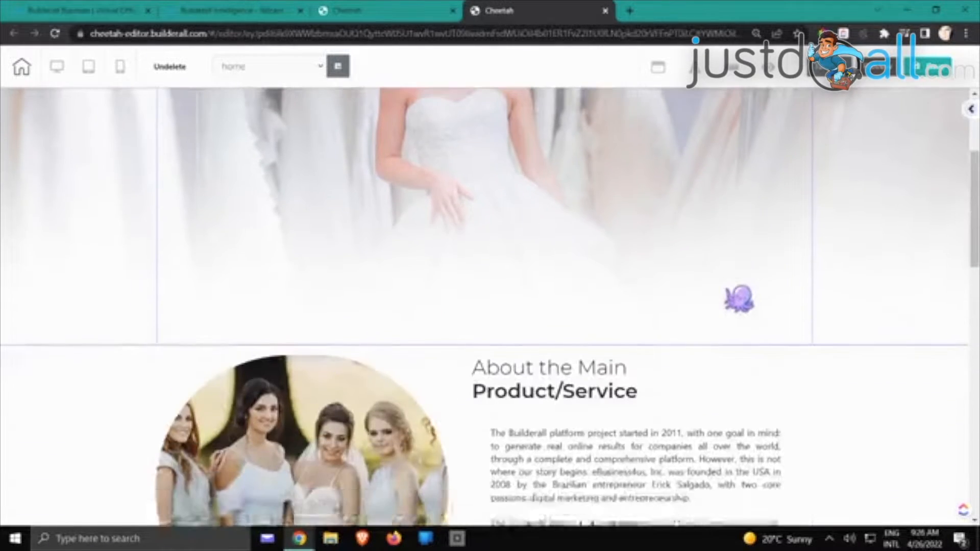
scroll(738, 286, "up", 1)
scroll(736, 276, "down", 1)
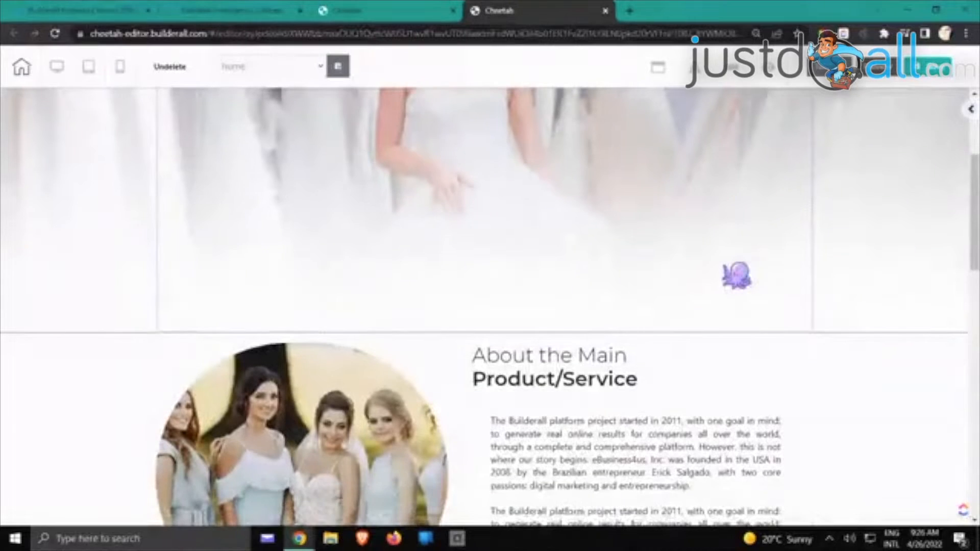
scroll(736, 276, "down", 6)
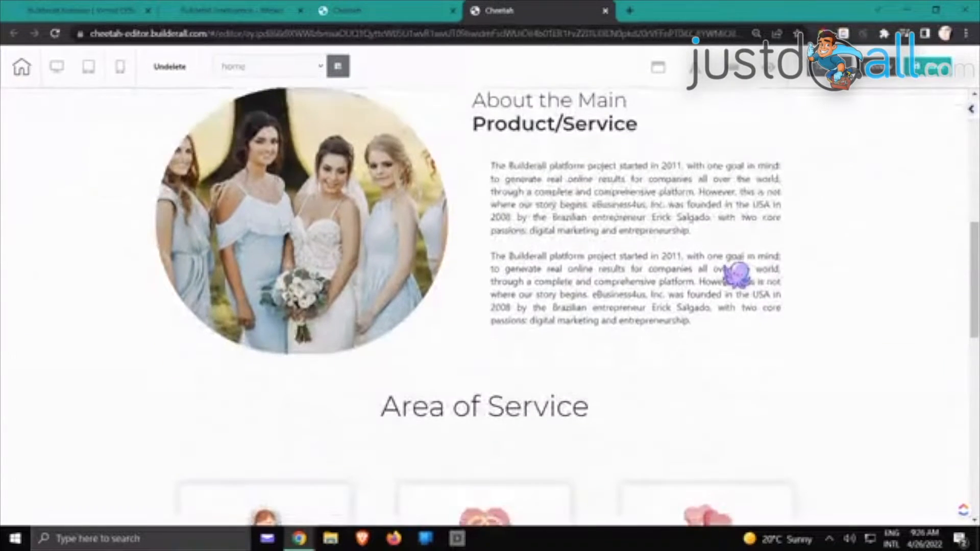
scroll(737, 275, "down", 8)
scroll(737, 275, "up", 13)
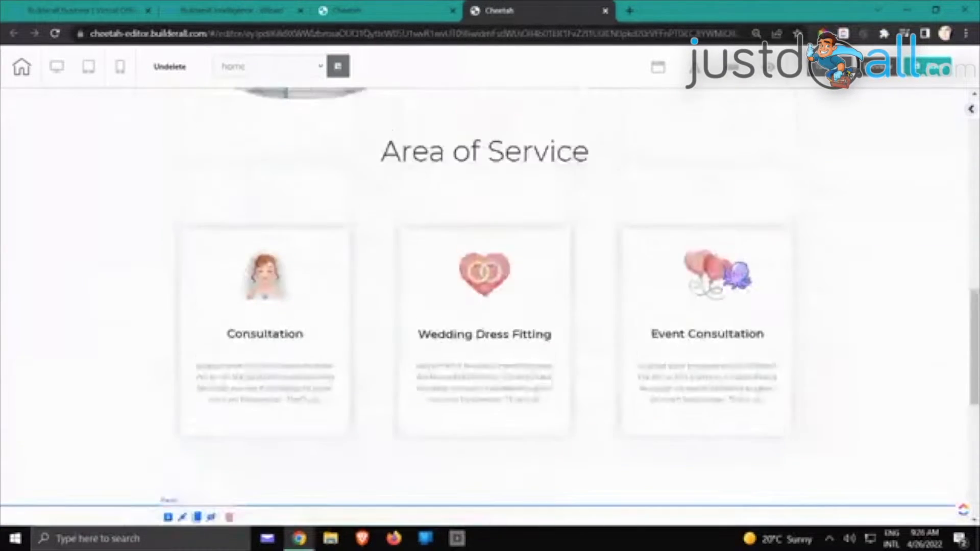
scroll(735, 273, "up", 6)
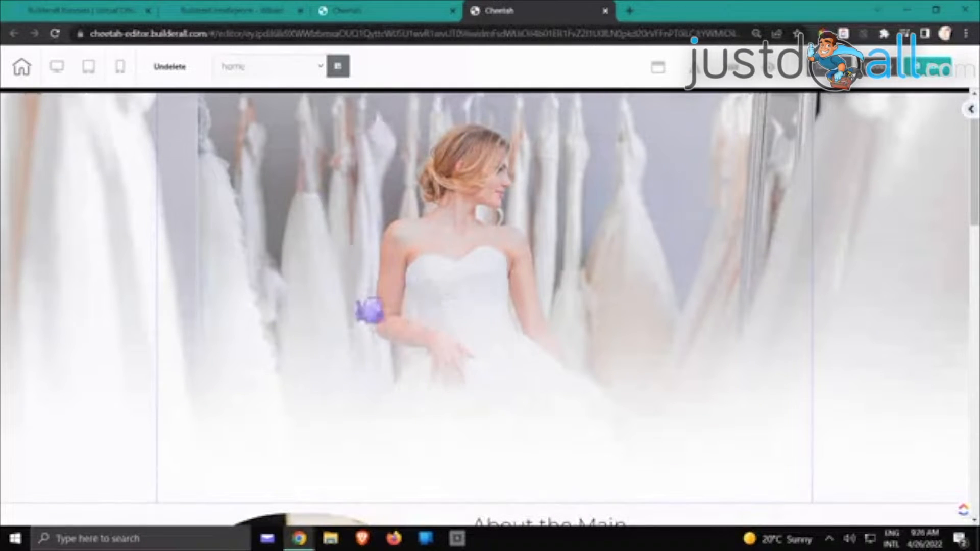
scroll(440, 265, "down", 7)
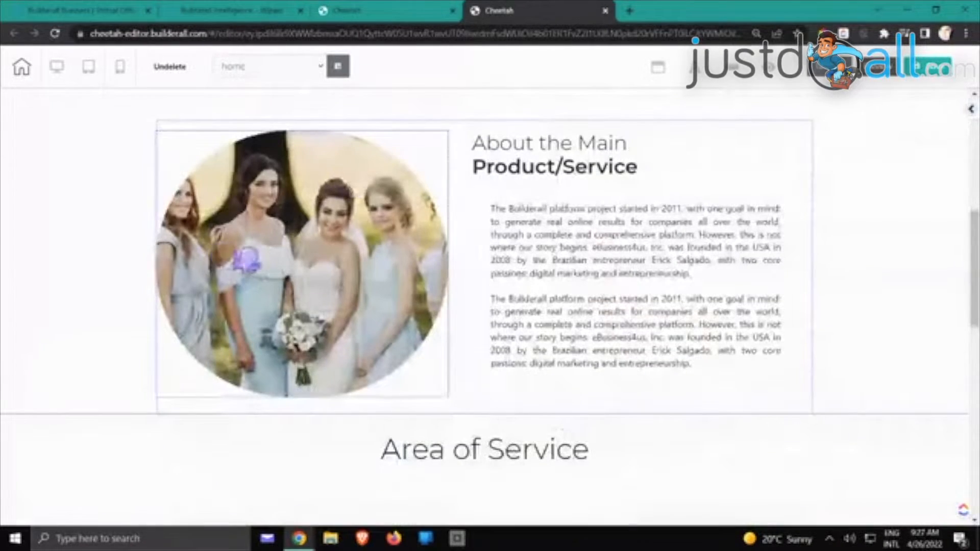
scroll(667, 247, "down", 5)
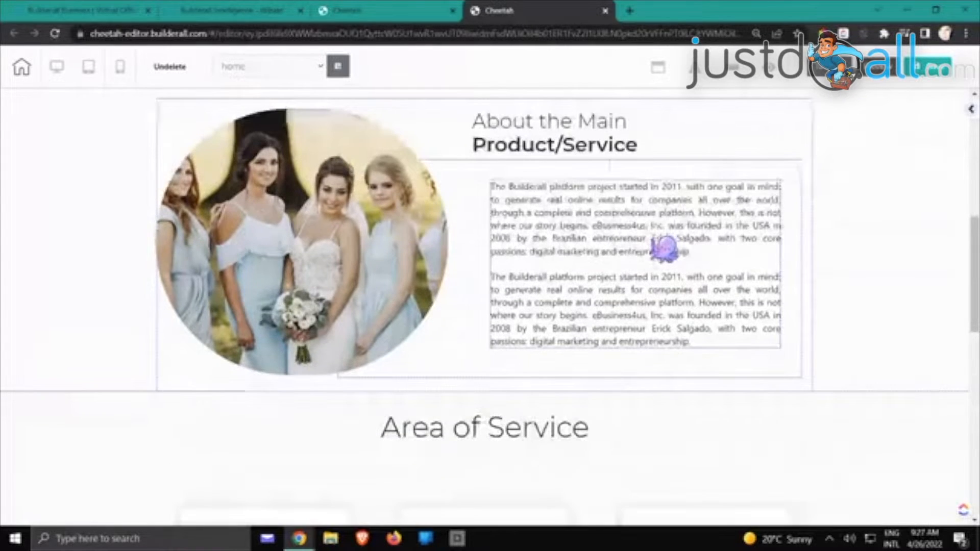
scroll(628, 296, "down", 1)
scroll(626, 341, "down", 7)
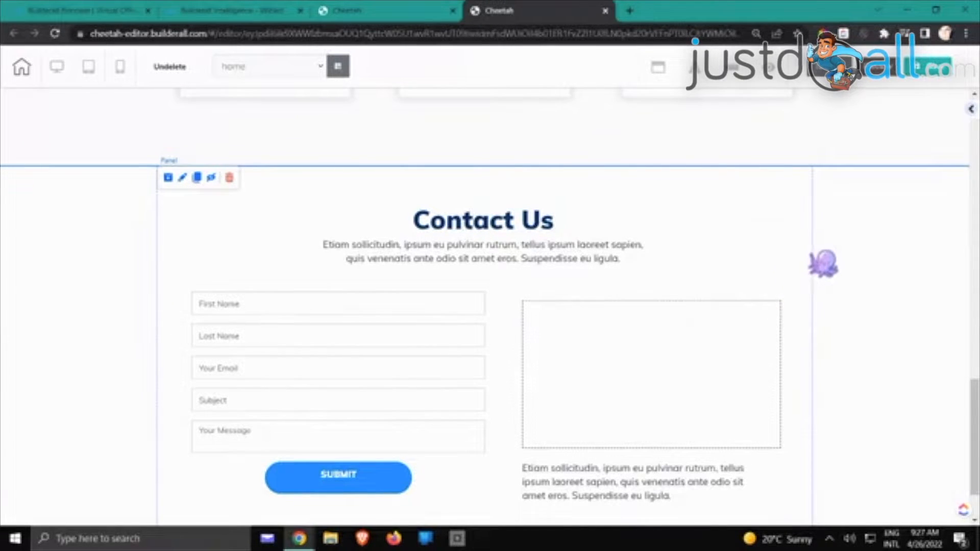
- Sample the pink of the Wedding Dress Fitting heart icon with the ColorPick Eyedropper and copy its hex code E6989E
scroll(822, 262, "up", 5)
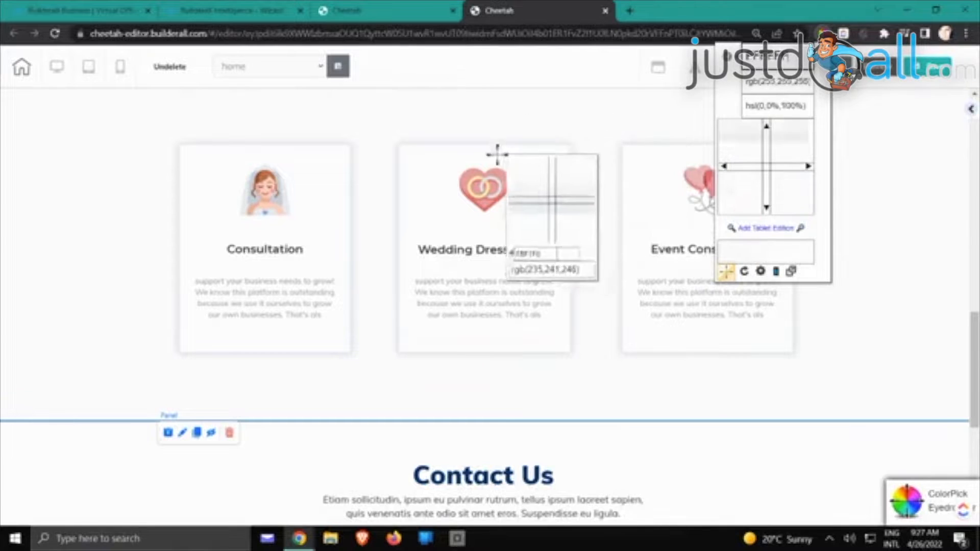
left_click(467, 176)
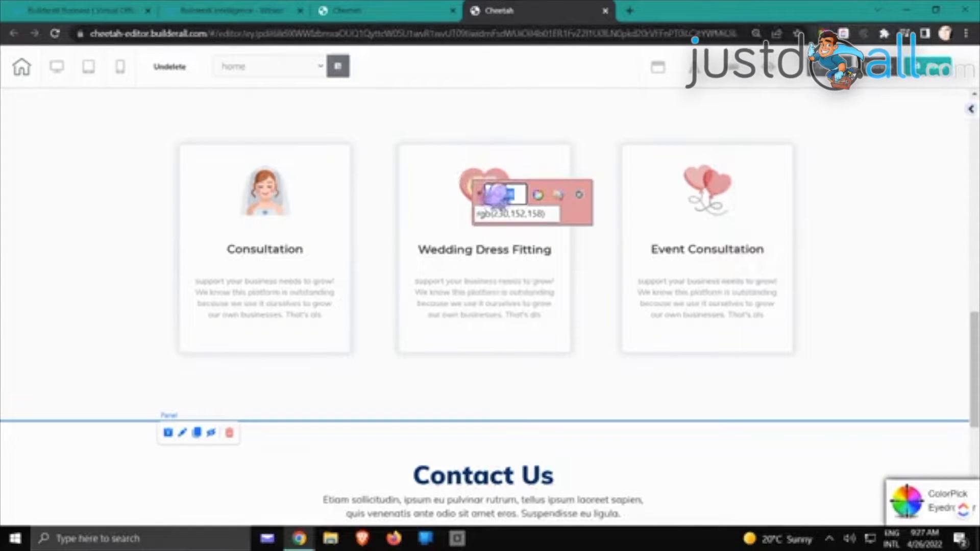
right_click(494, 193)
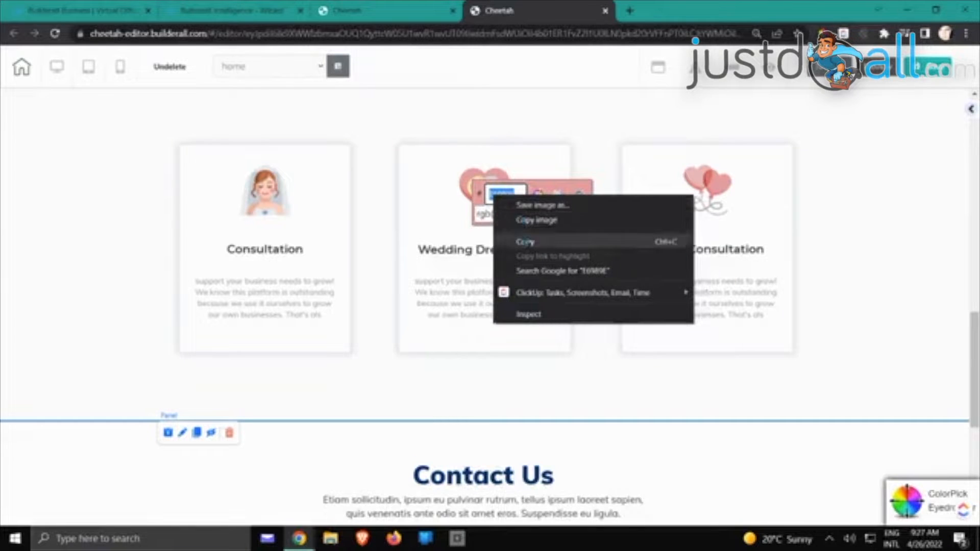
left_click(536, 240)
key("Escape")
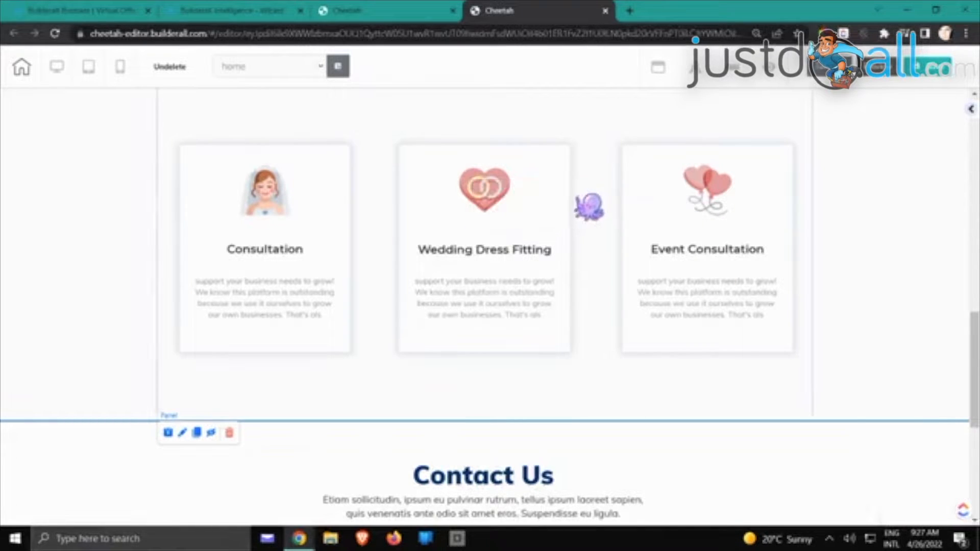
- Set the black header panel's solid background color to the copied pink, hex E6989E
scroll(588, 206, "up", 5)
scroll(588, 206, "up", 6)
scroll(590, 206, "up", 5)
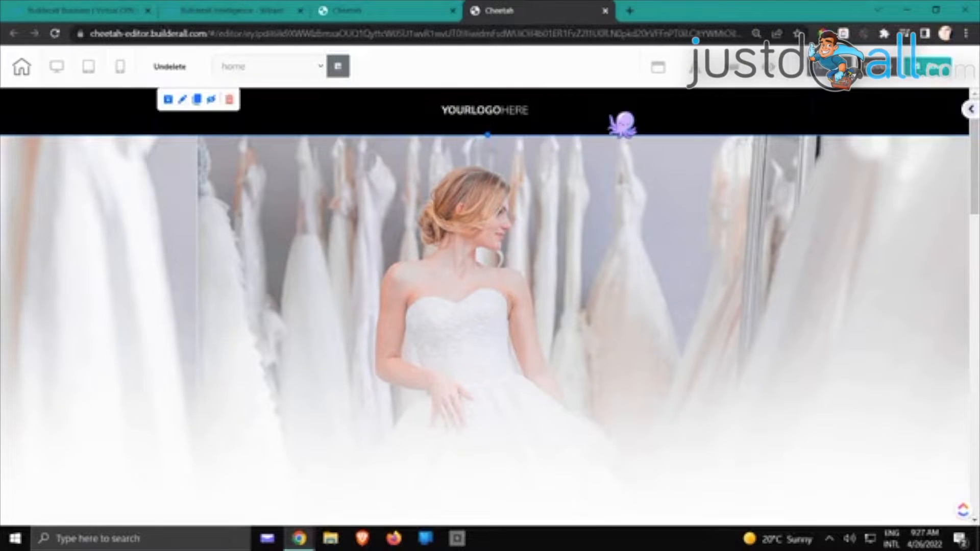
left_click(622, 124)
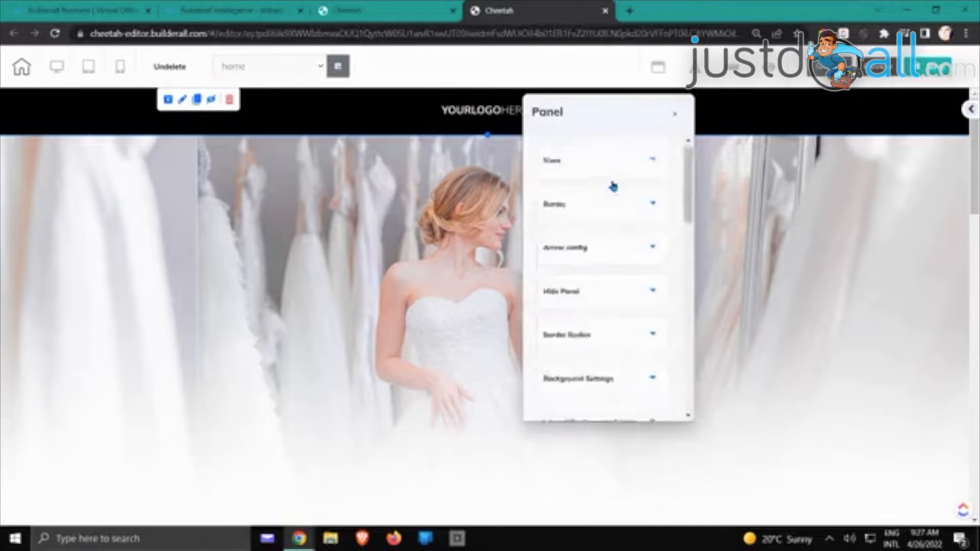
left_click(611, 378)
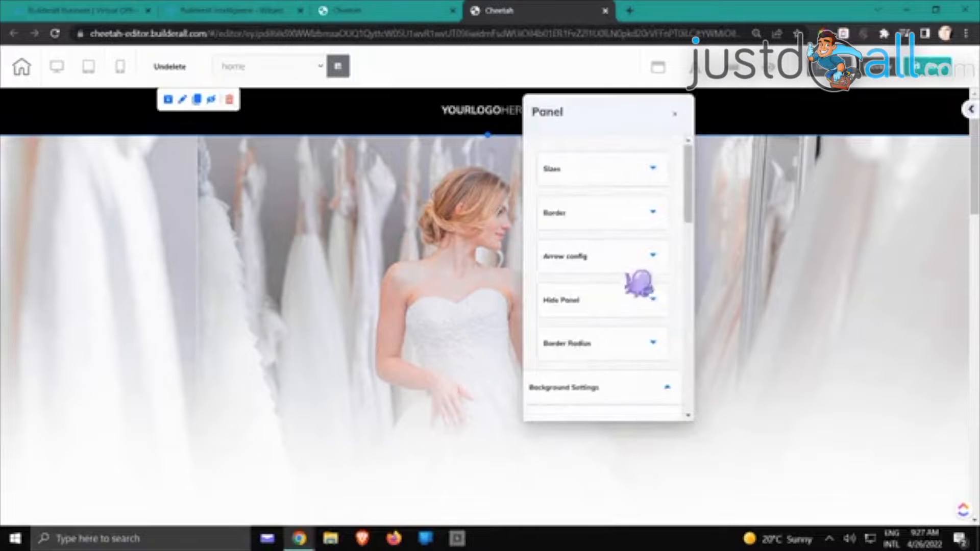
scroll(639, 284, "down", 5)
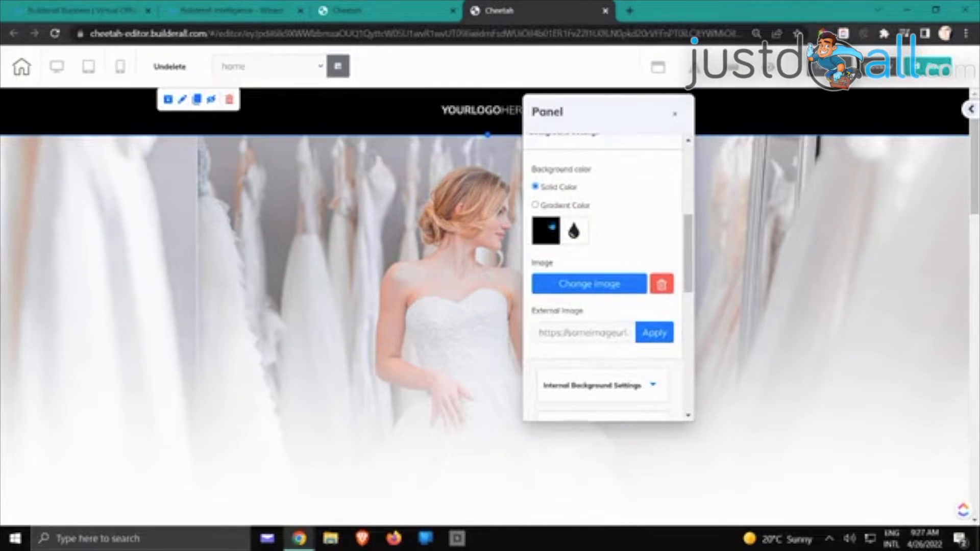
left_click(552, 227)
scroll(562, 245, "down", 2)
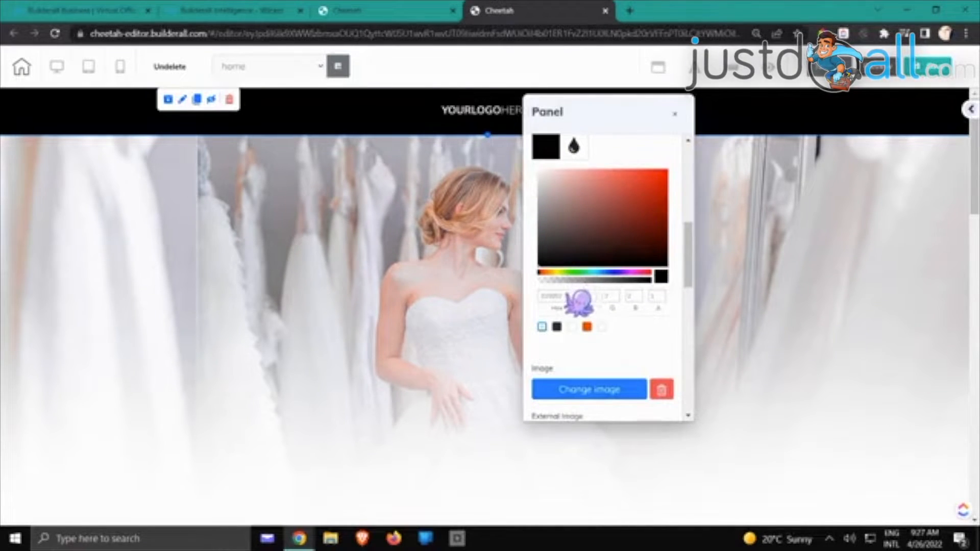
double_click(551, 298)
key("ctrl+v")
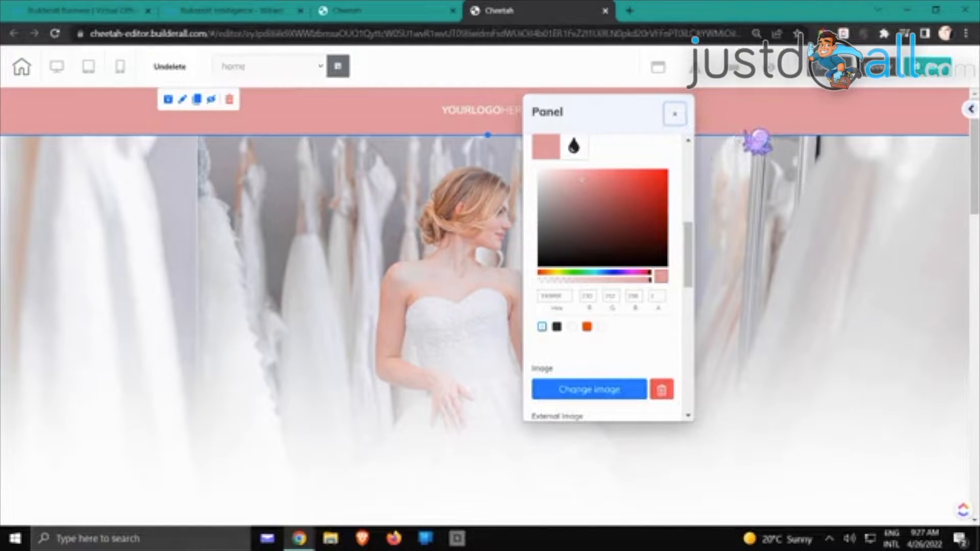
left_click(674, 114)
- Delete the YOURLOGOHERE placeholder text from the pink header panel
scroll(787, 308, "down", 1)
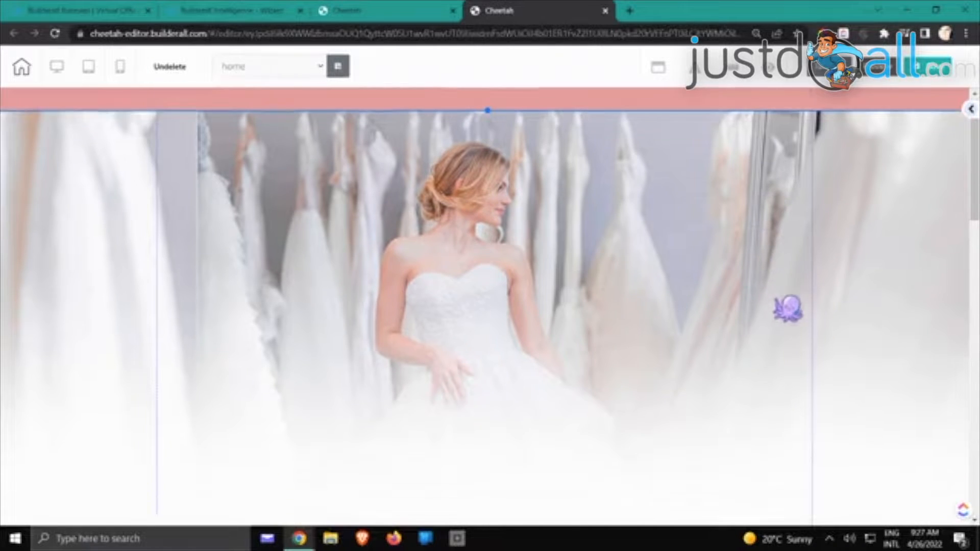
scroll(788, 309, "down", 4)
scroll(789, 306, "up", 5)
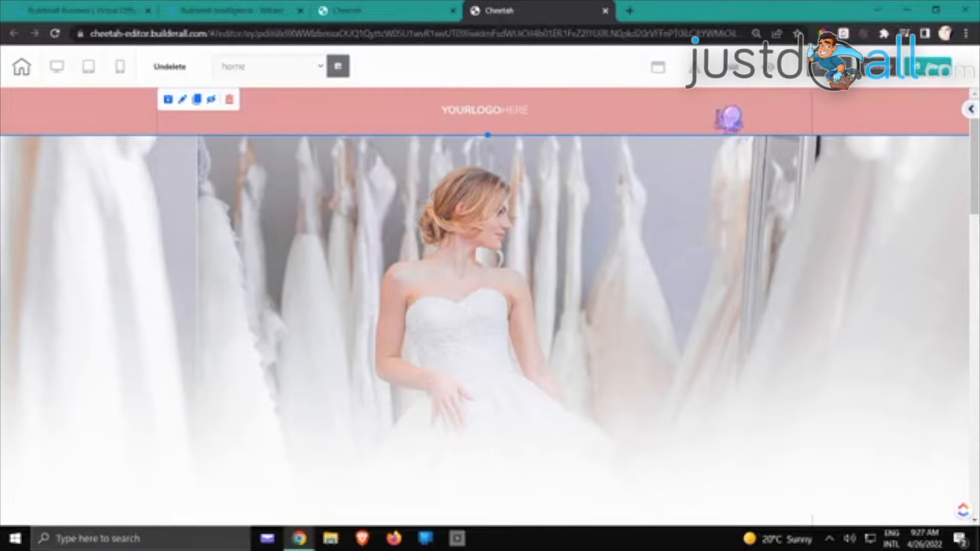
left_click(504, 120)
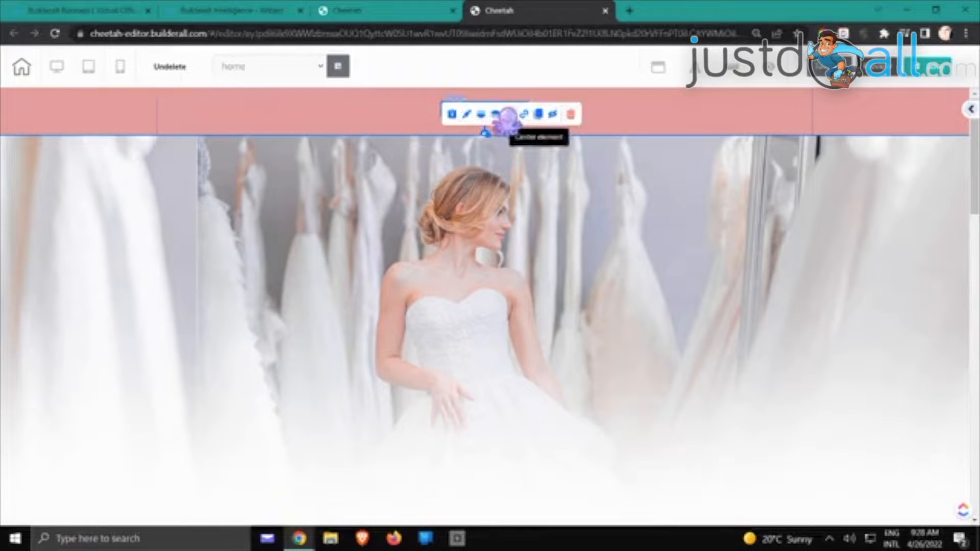
left_click(571, 115)
left_click(573, 321)
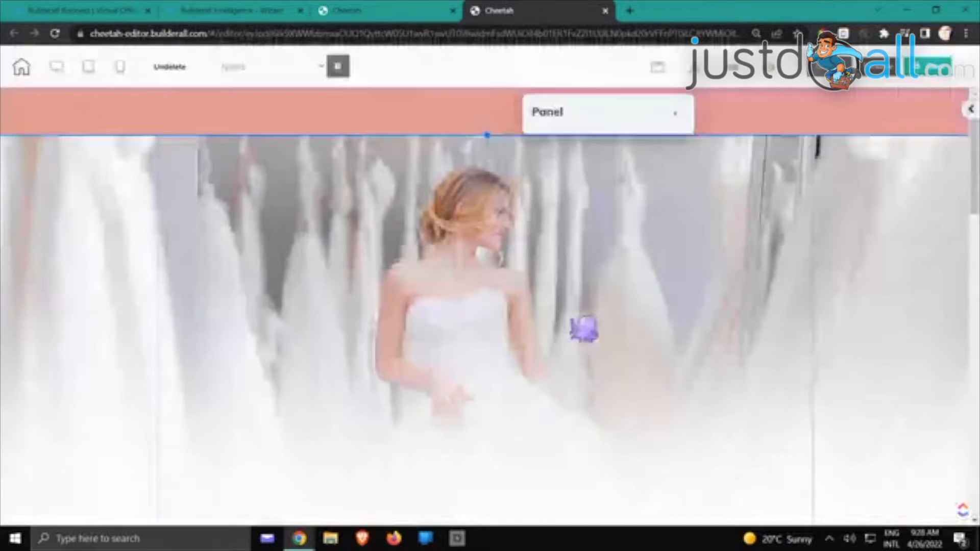
- Set the black footer panel's background color below the Contact Us section to the copied pink, hex E6989E
scroll(623, 283, "down", 10)
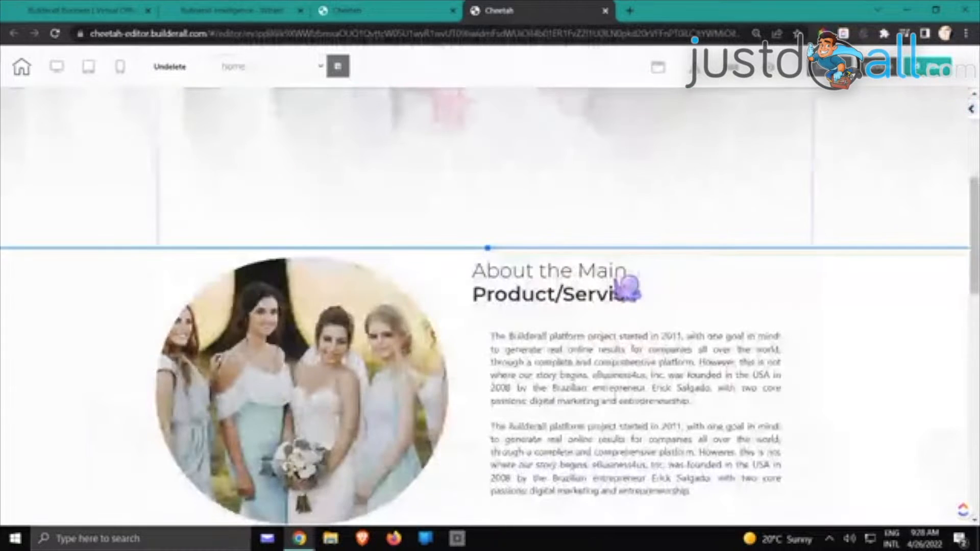
scroll(627, 288, "down", 12)
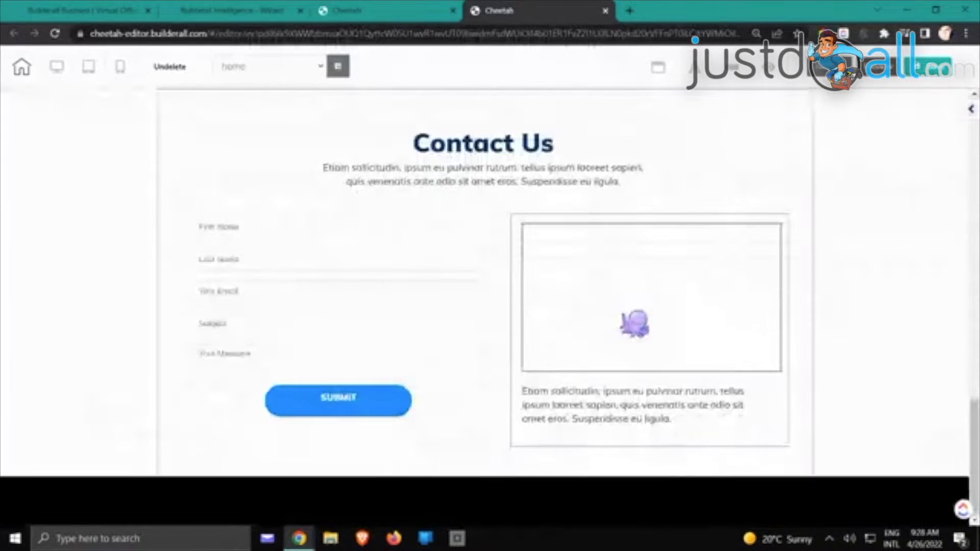
left_click(654, 496)
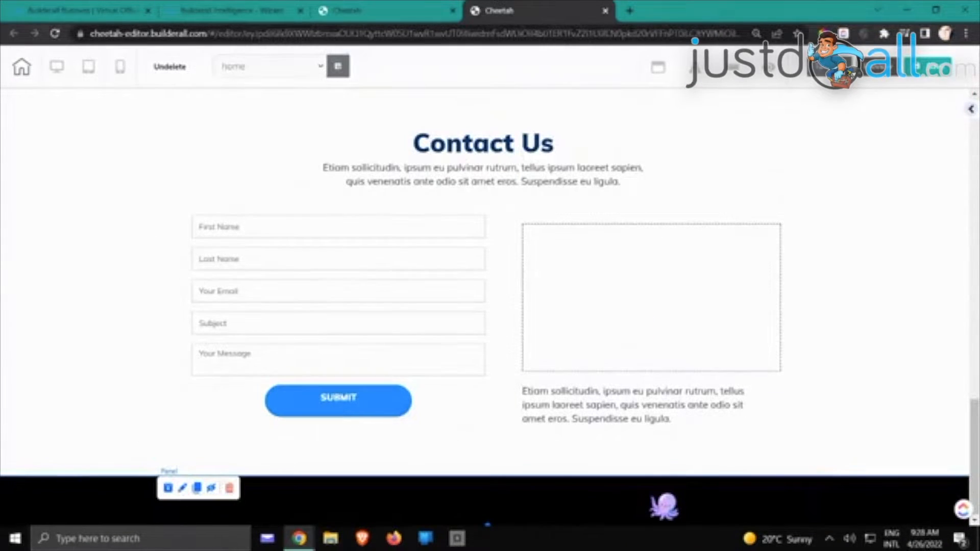
double_click(663, 506)
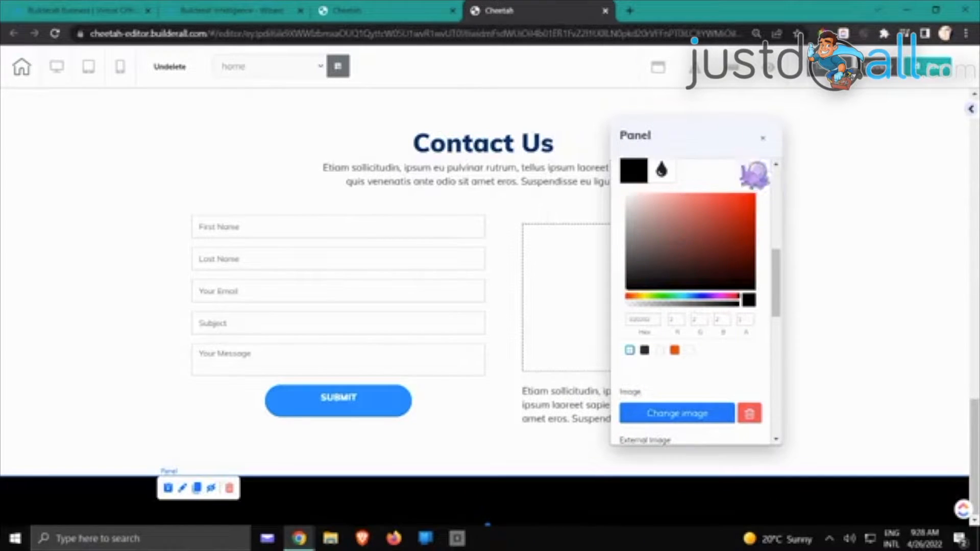
double_click(633, 319)
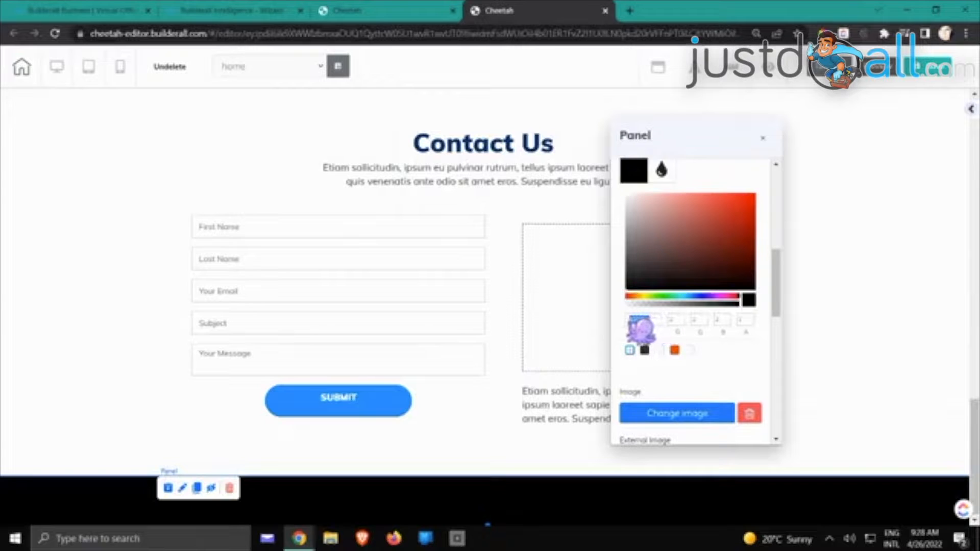
key("ctrl+v")
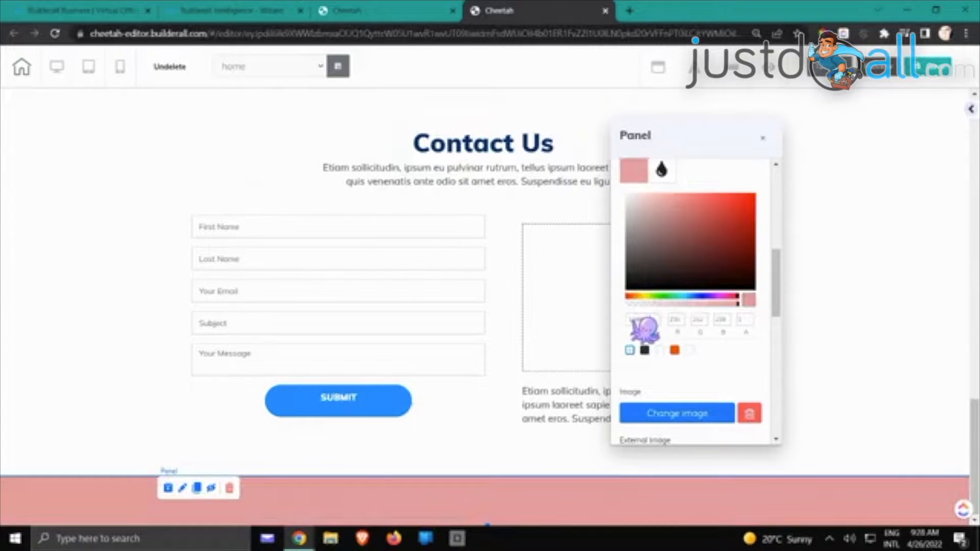
left_click(764, 135)
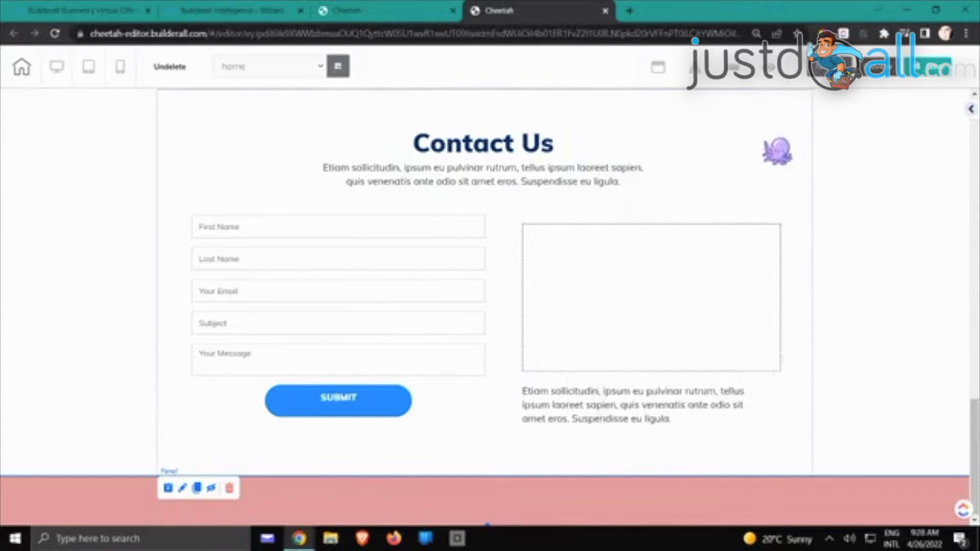
left_click(764, 246)
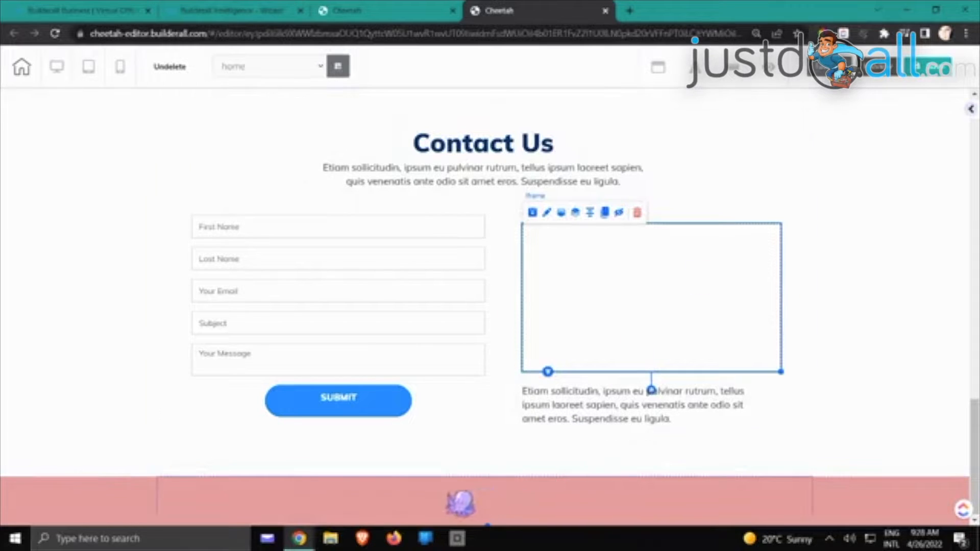
scroll(740, 252, "up", 6)
scroll(743, 249, "up", 15)
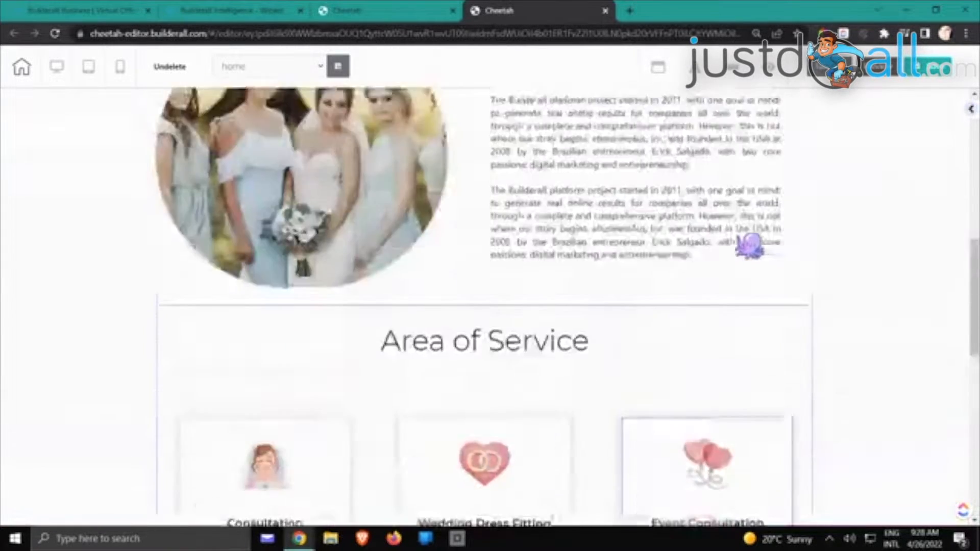
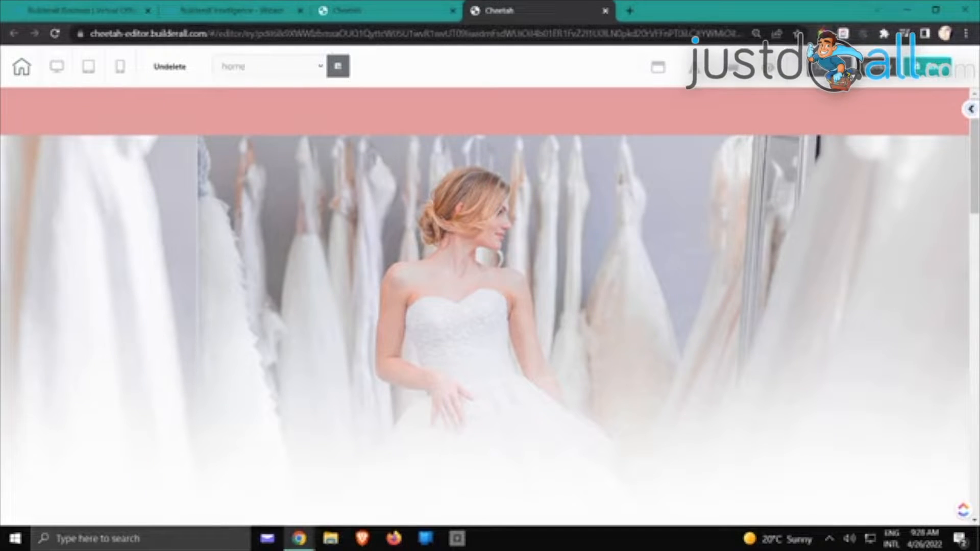
- Search Google for "colorpicker chrome" in a new browser tab
left_click(631, 10)
type("colorp")
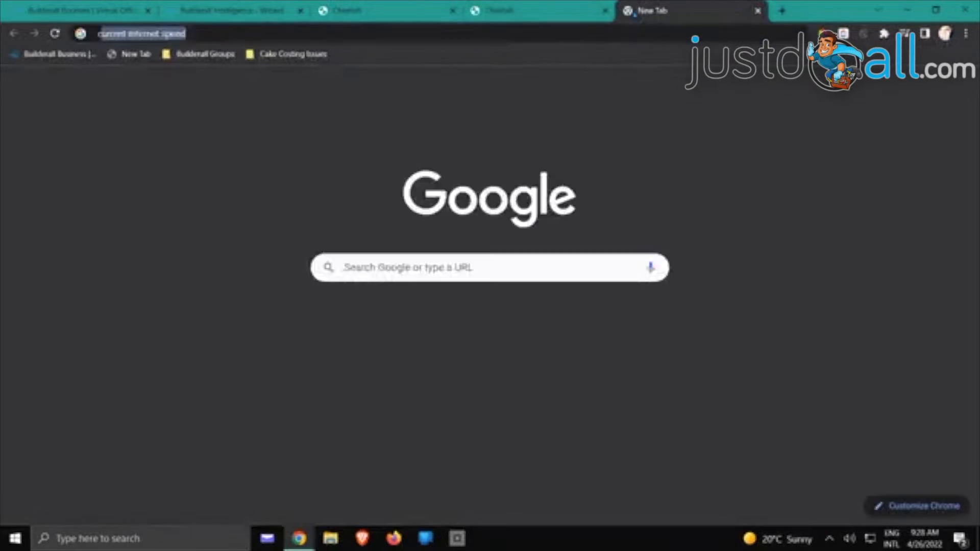
type("icker ")
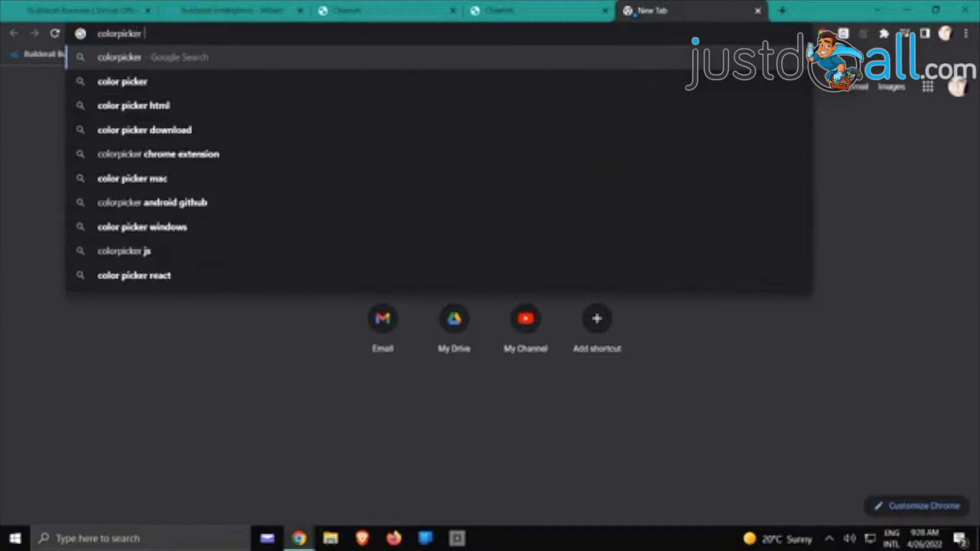
type("chrome")
key("Return")
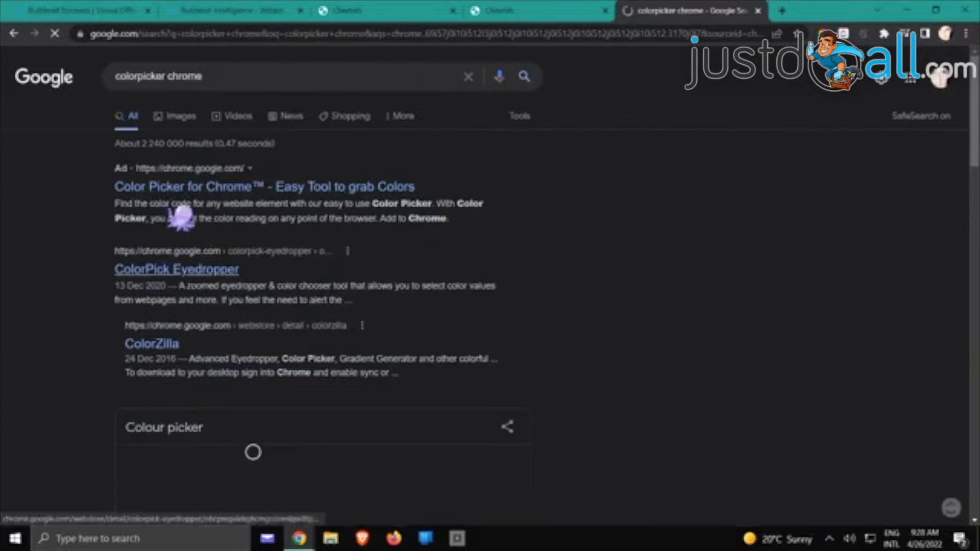
- View the Color Picker for Chrome and ColorPick Eyedropper extension pages in the Chrome Web Store, and return to the Cheetah editor
left_click(204, 192)
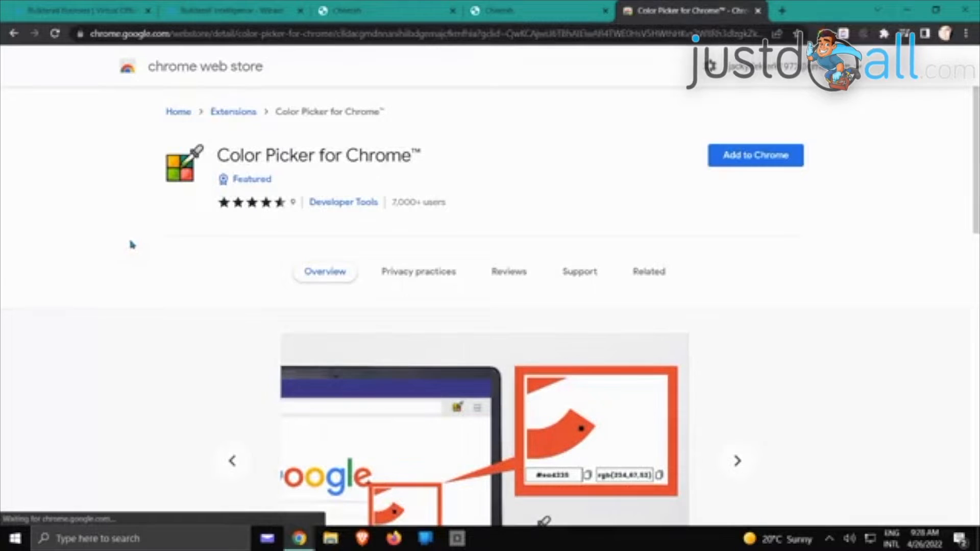
left_click(14, 33)
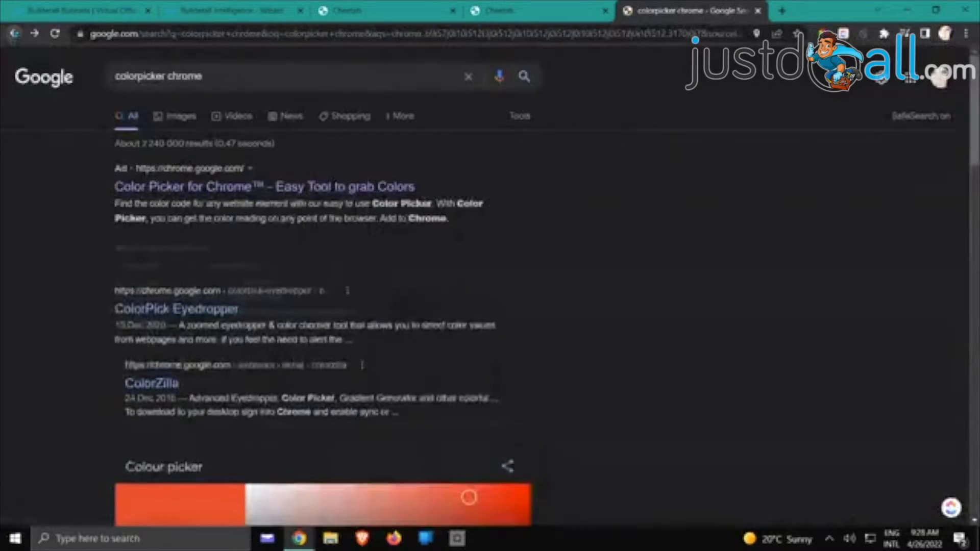
left_click(177, 369)
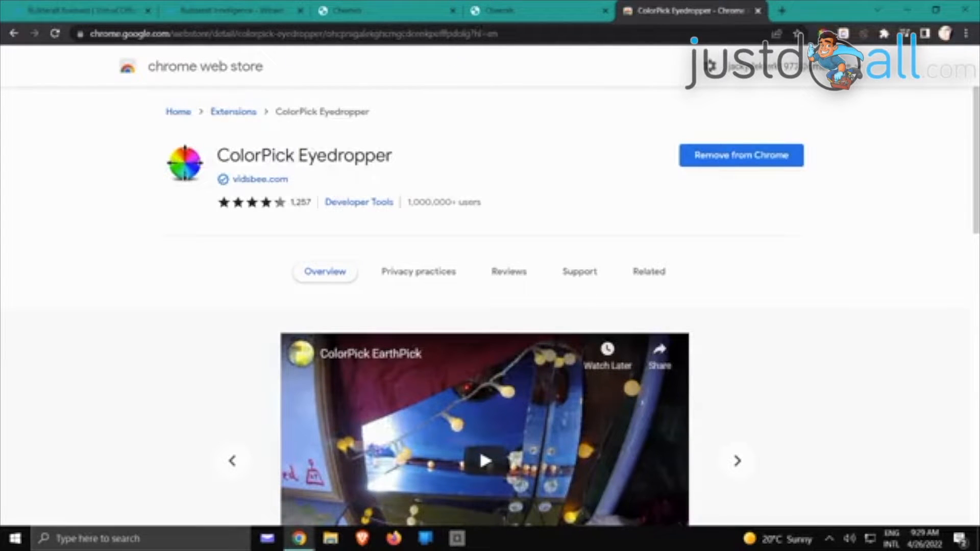
left_click(758, 11)
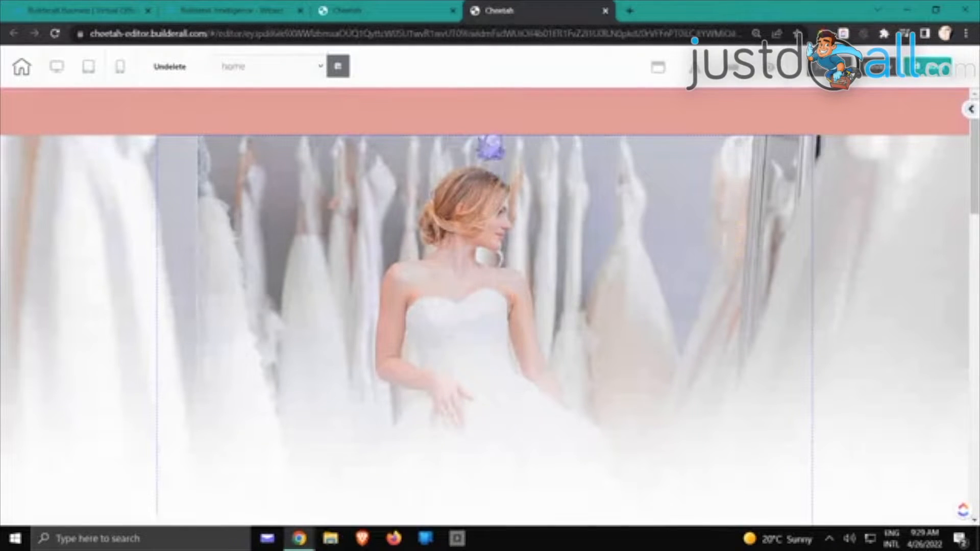
- Try clearing the text of the About the Main Product/Service heading and discard the edit
scroll(525, 245, "down", 3)
scroll(542, 268, "down", 5)
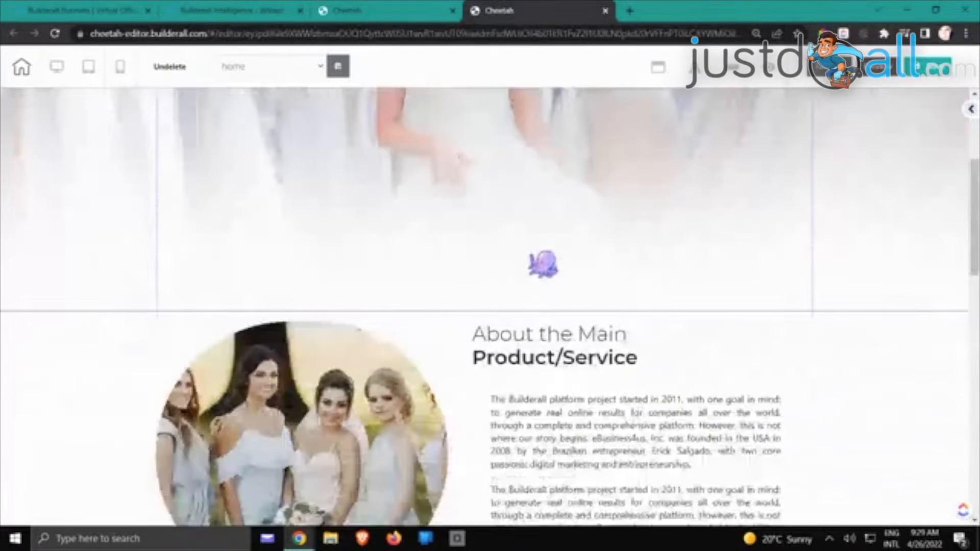
scroll(590, 280, "up", 5)
scroll(594, 280, "up", 3)
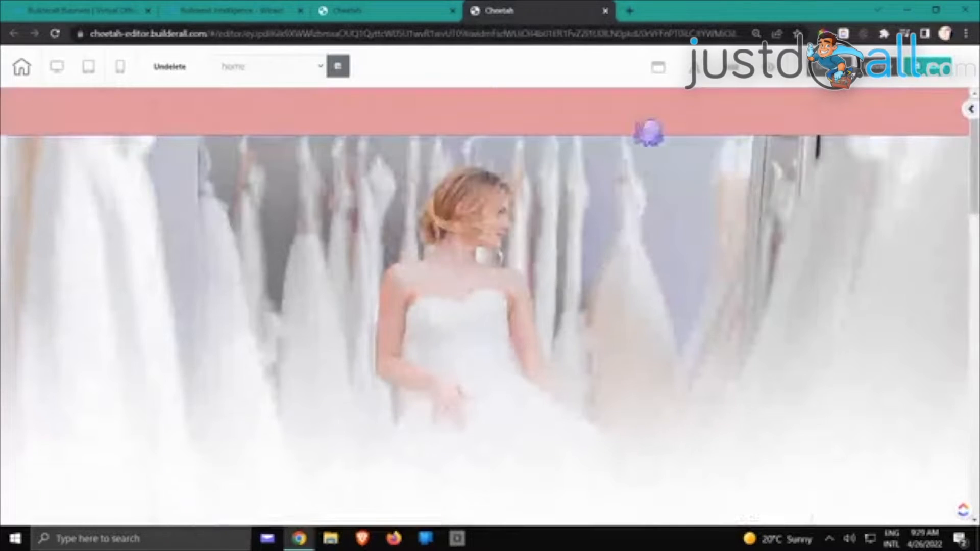
scroll(638, 167, "down", 7)
scroll(638, 167, "down", 1)
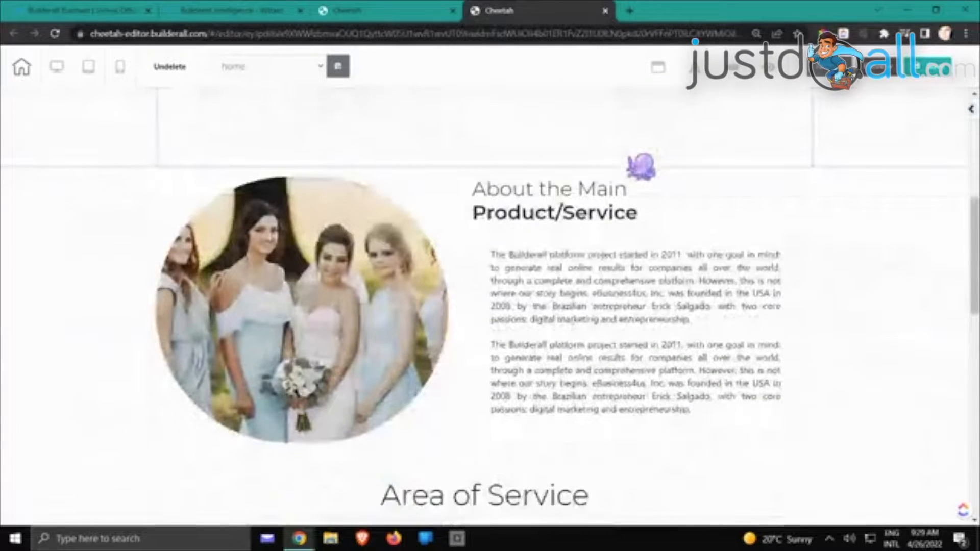
left_click(613, 205)
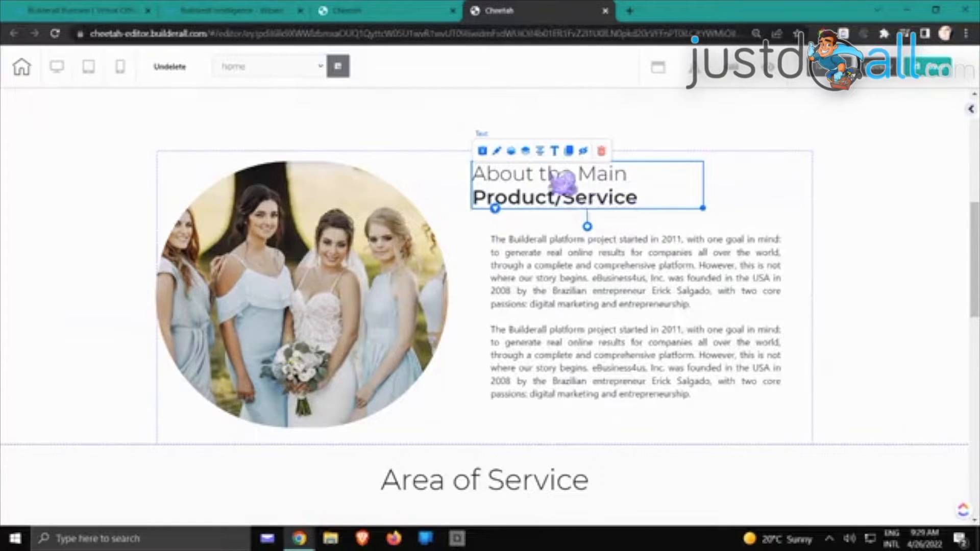
left_click(560, 153)
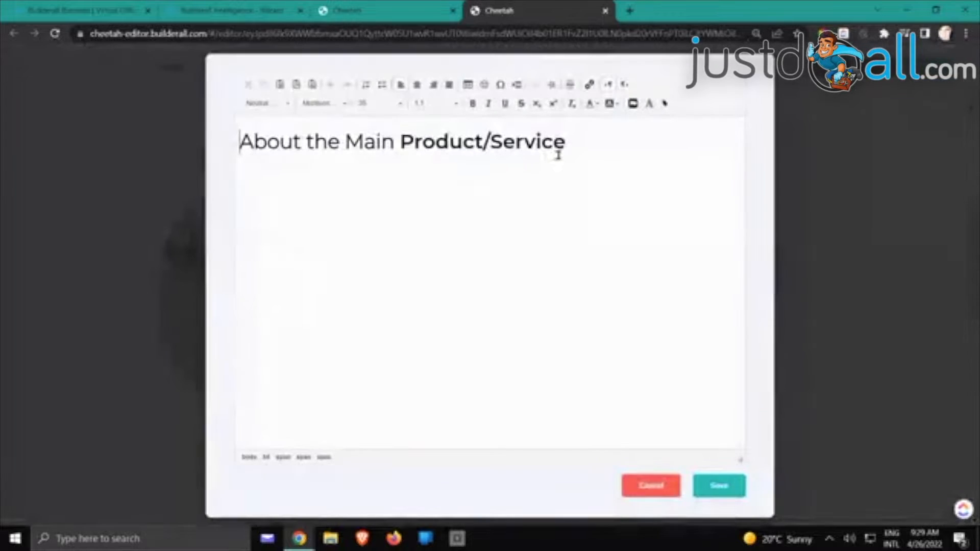
left_click_drag(561, 148, 240, 144)
key("BackSpace")
left_click(674, 486)
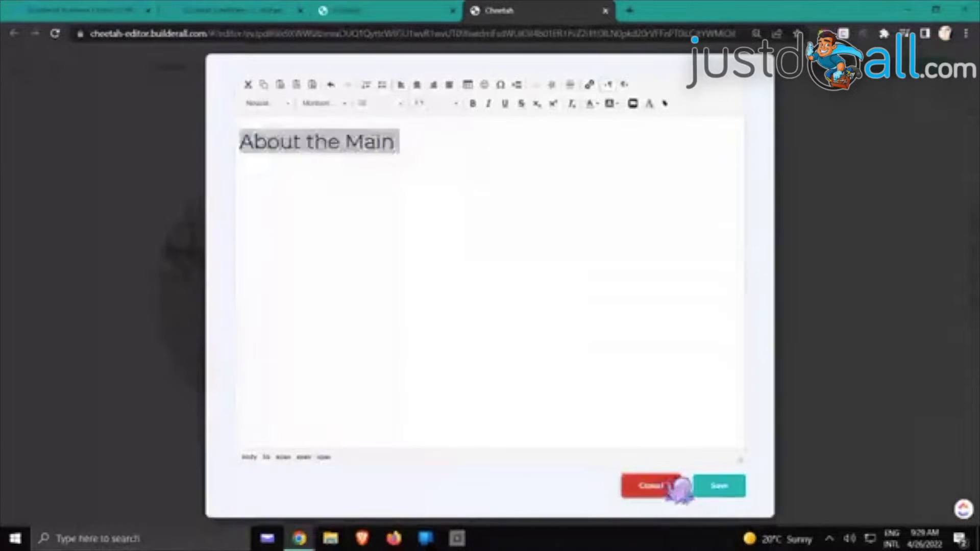
left_click(558, 321)
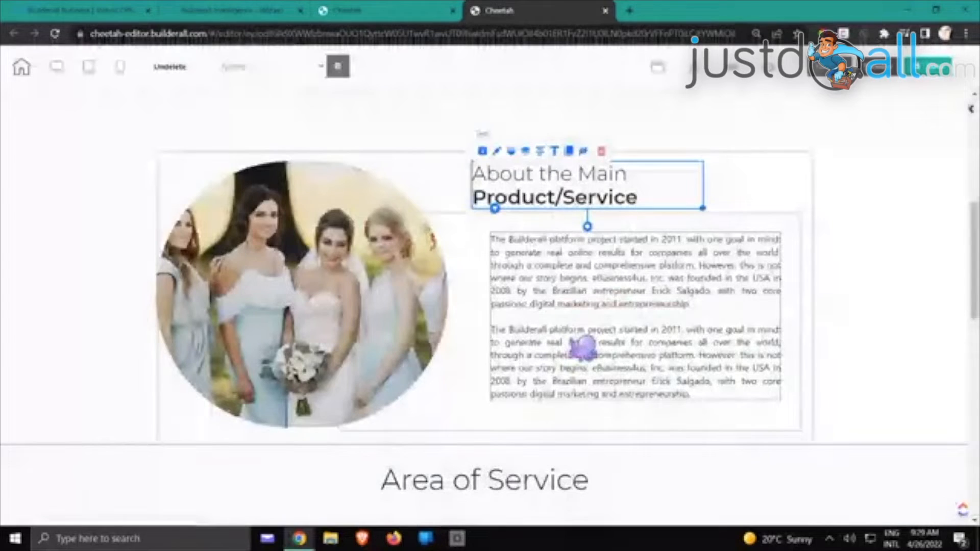
- Delete the Area of Service heading above the three service cards
left_click(329, 454)
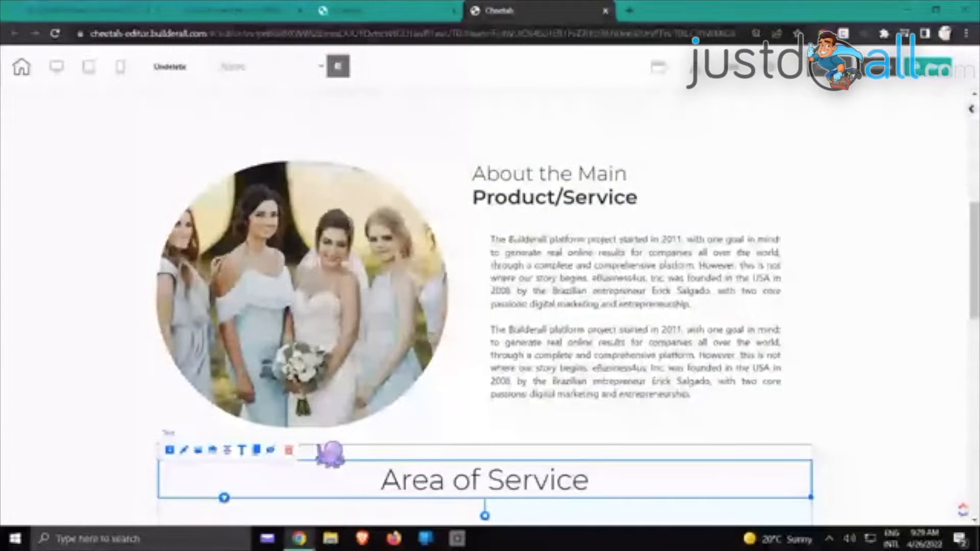
left_click(288, 450)
left_click(676, 381)
scroll(678, 382, "down", 5)
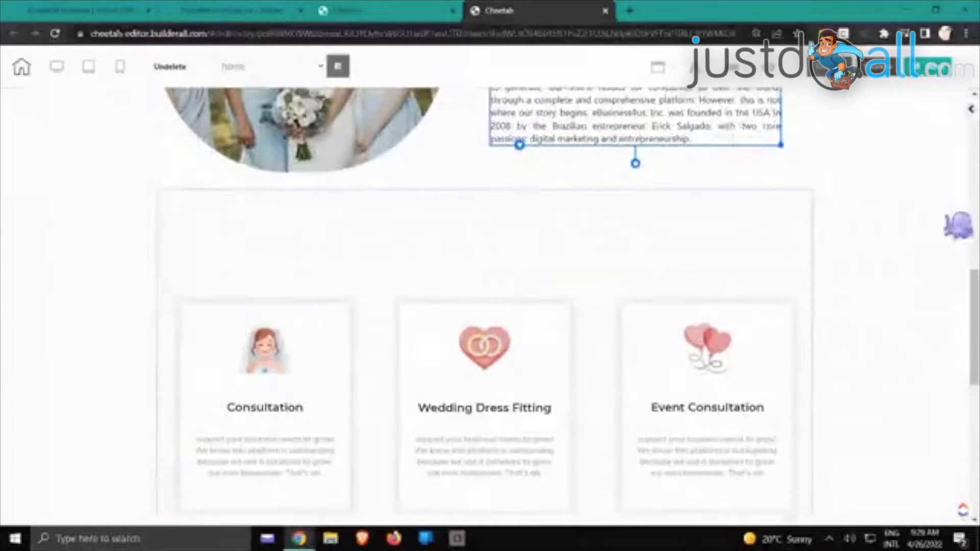
- Restore the deleted Area of Service heading to the panel with the service cards
left_click(554, 212)
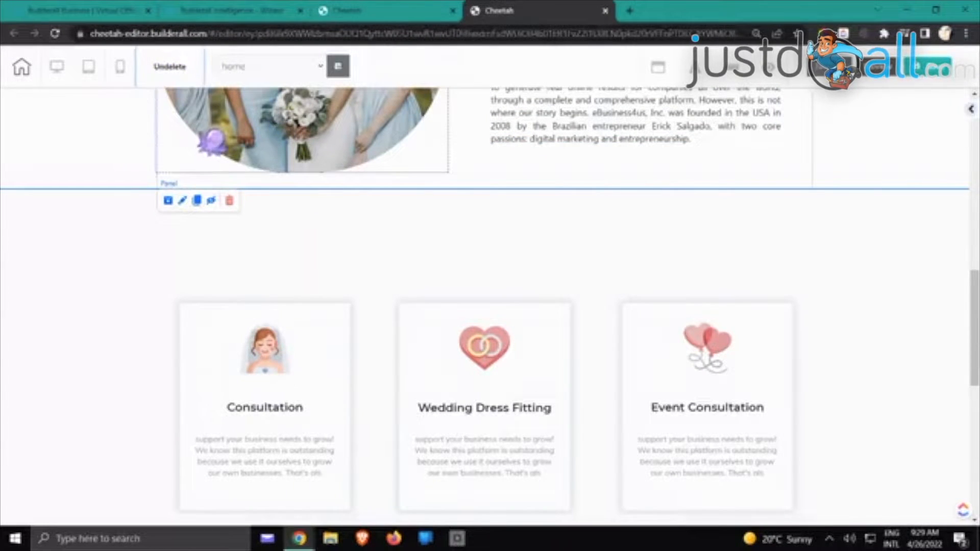
scroll(176, 102, "up", 2)
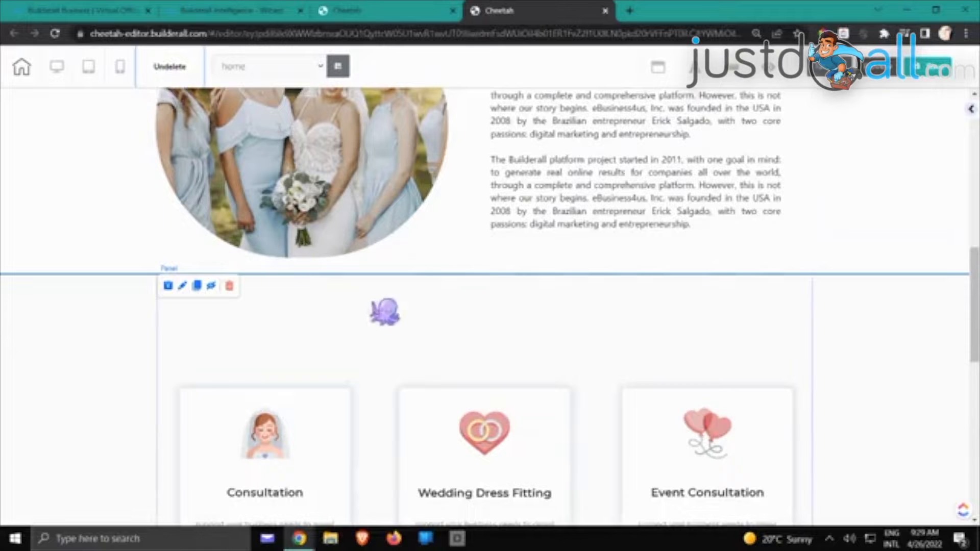
left_click(547, 269)
left_click(518, 307)
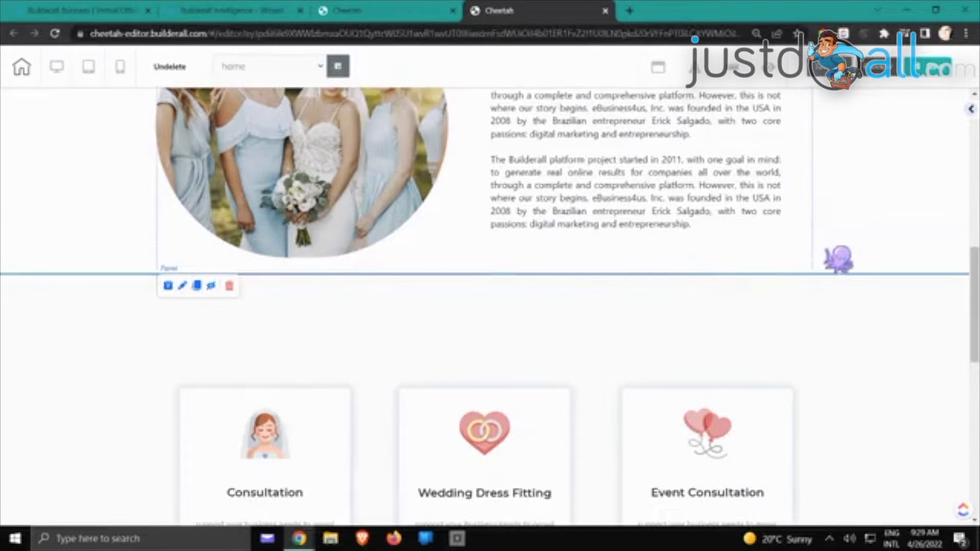
left_click(864, 233)
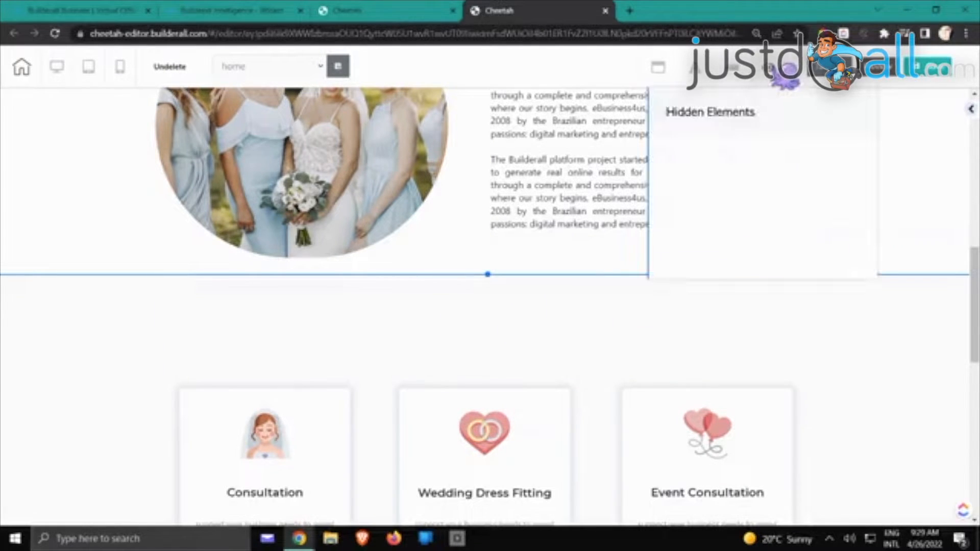
mouse_move(488, 275)
left_mouse_down()
mouse_move(500, 406)
mouse_move(498, 372)
mouse_move(489, 371)
mouse_move(488, 276)
left_mouse_up()
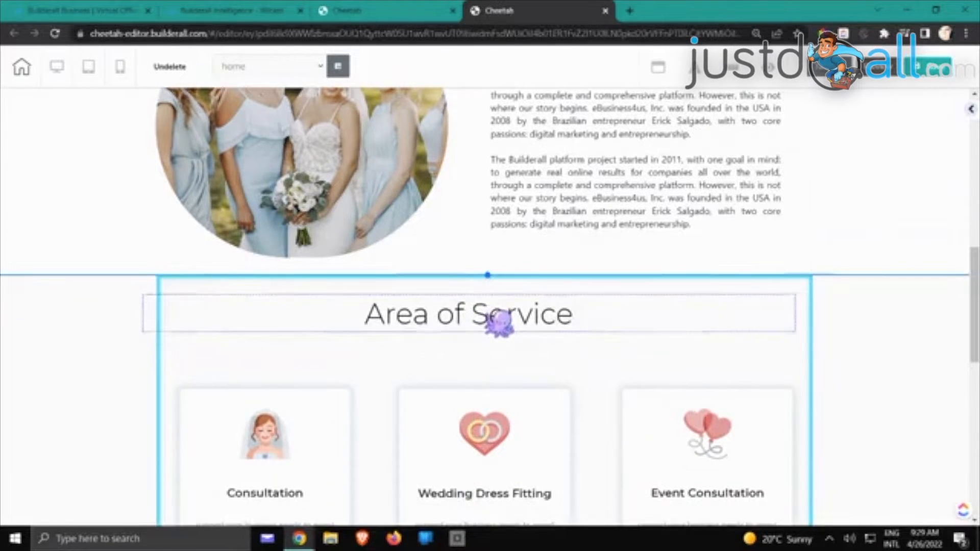
- Position the Area of Service heading just above the service cards, shift the panel's upper border up slightly, and open the heading's text for editing
left_click(499, 323)
left_click(227, 282)
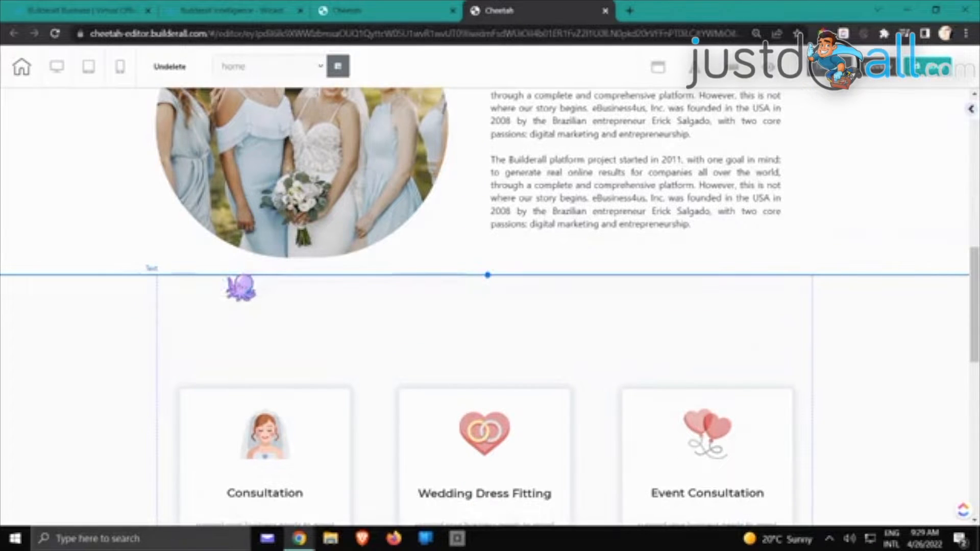
left_click_drag(493, 295, 488, 391)
left_click_drag(488, 332, 488, 269)
left_click(475, 347)
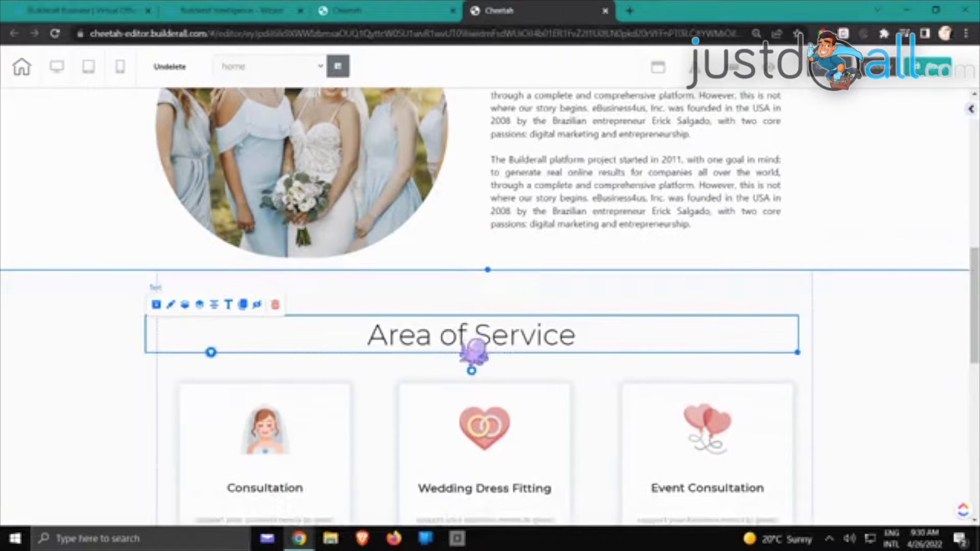
left_click(228, 305)
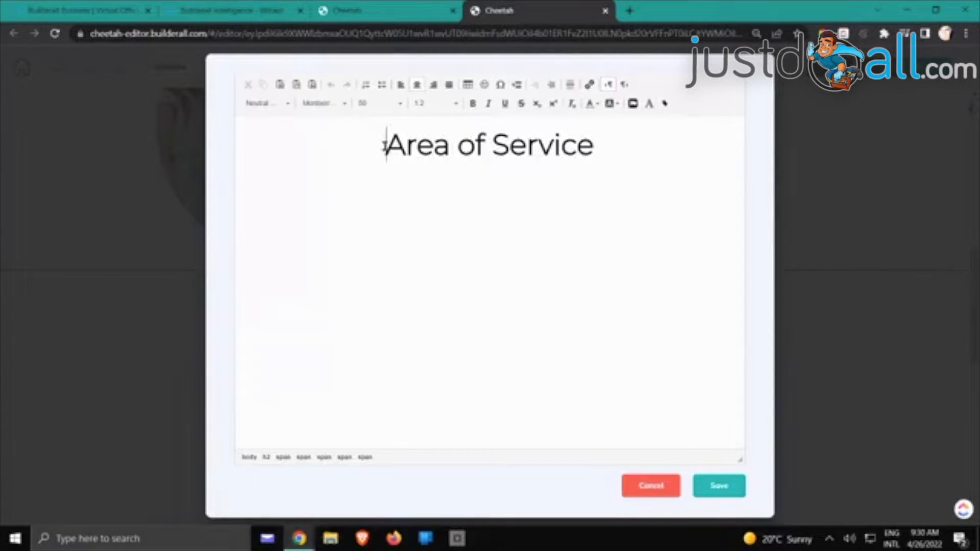
left_click_drag(385, 145, 610, 158)
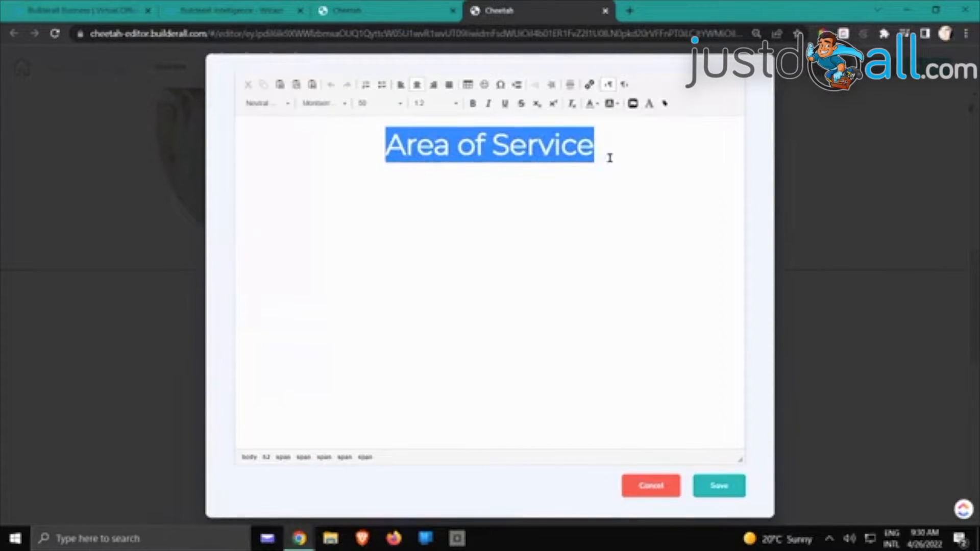
left_click(592, 104)
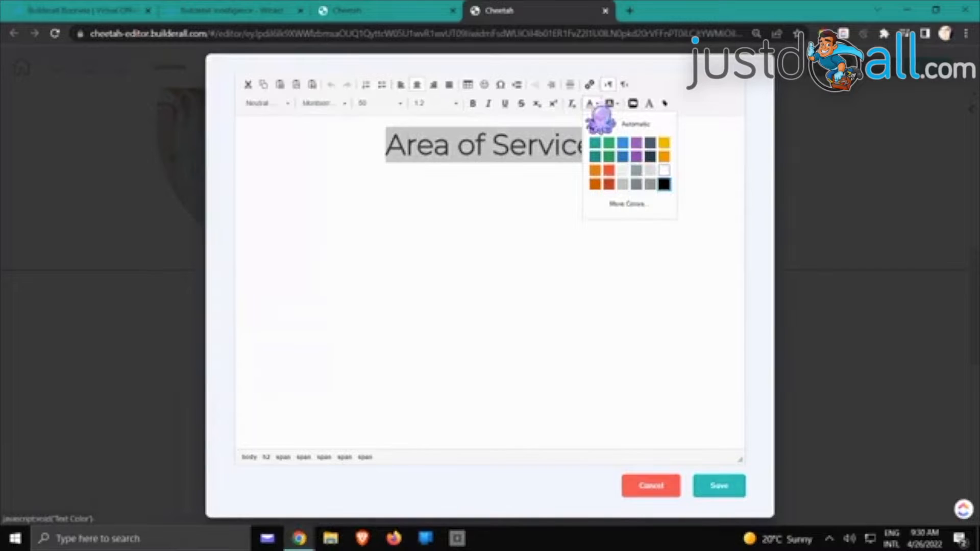
left_click(625, 204)
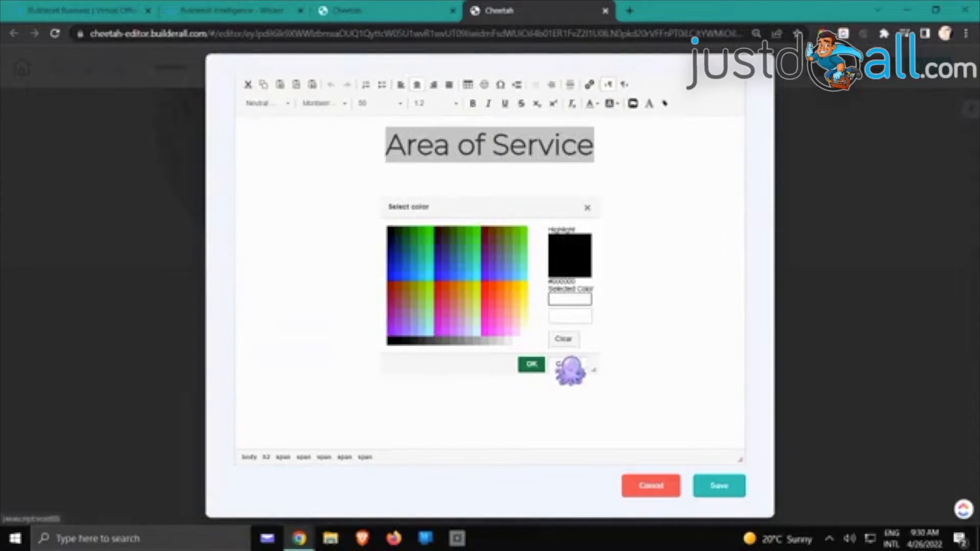
left_click(567, 365)
left_click(508, 162)
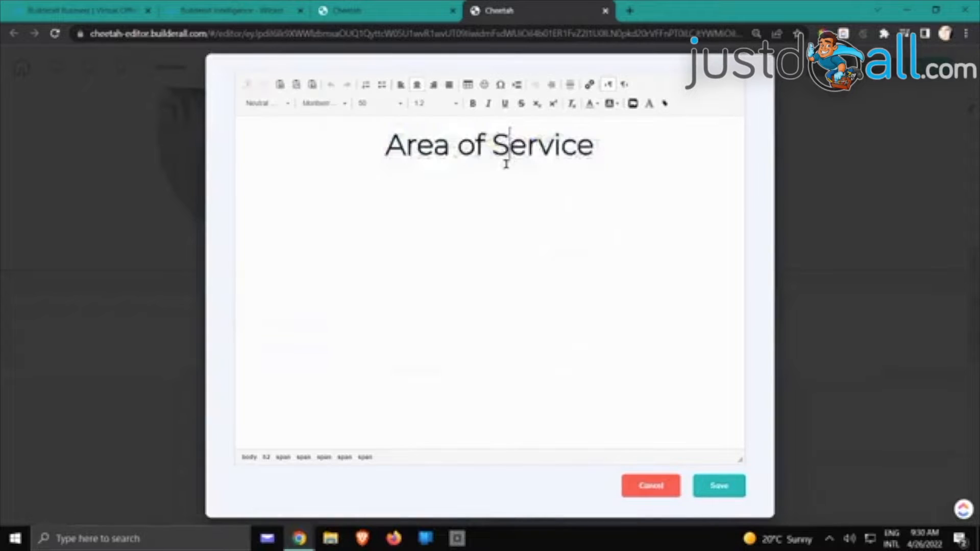
- Make the word Service bold and pink in the Area of Service heading, save it, and move the heading up near the panel's upper border
left_click_drag(493, 145, 596, 148)
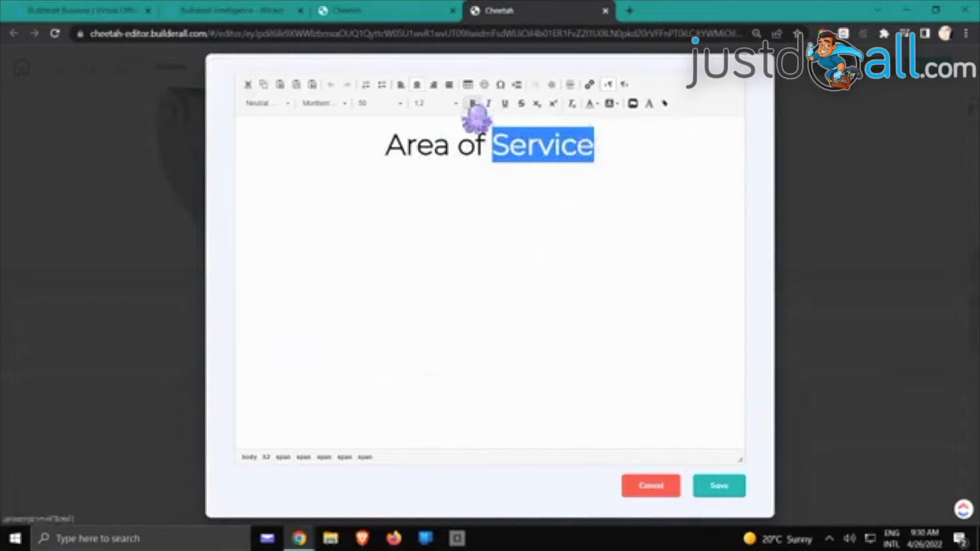
left_click(593, 104)
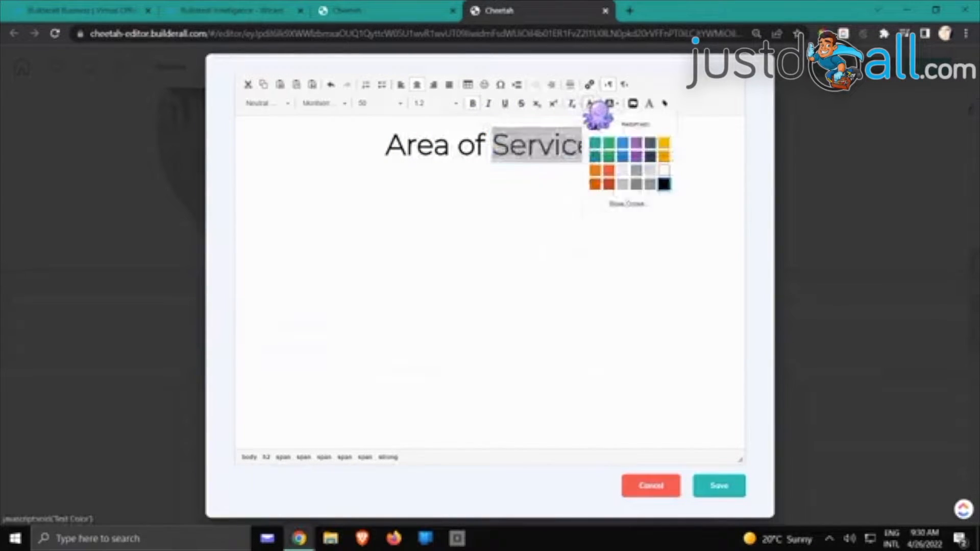
left_click(628, 204)
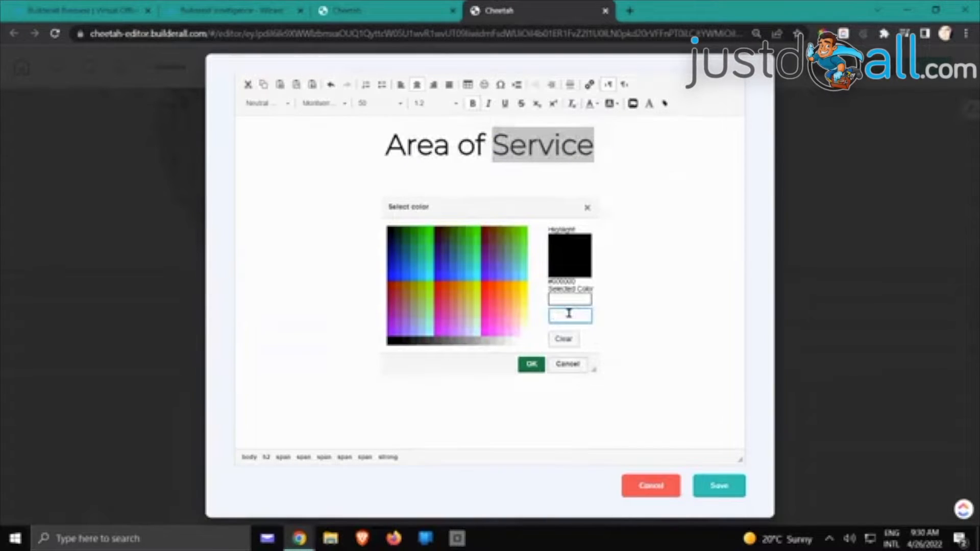
left_click(531, 364)
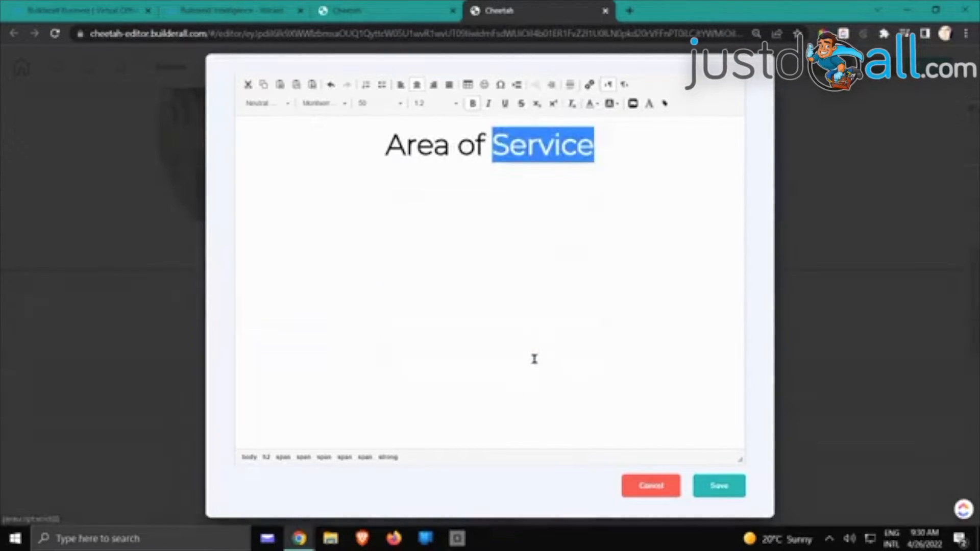
left_click(719, 485)
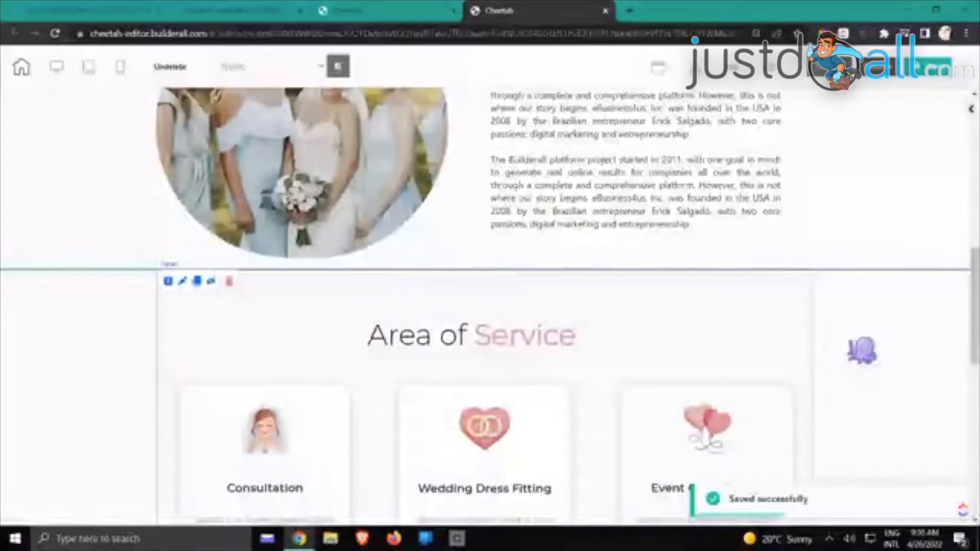
left_click_drag(608, 351, 623, 322)
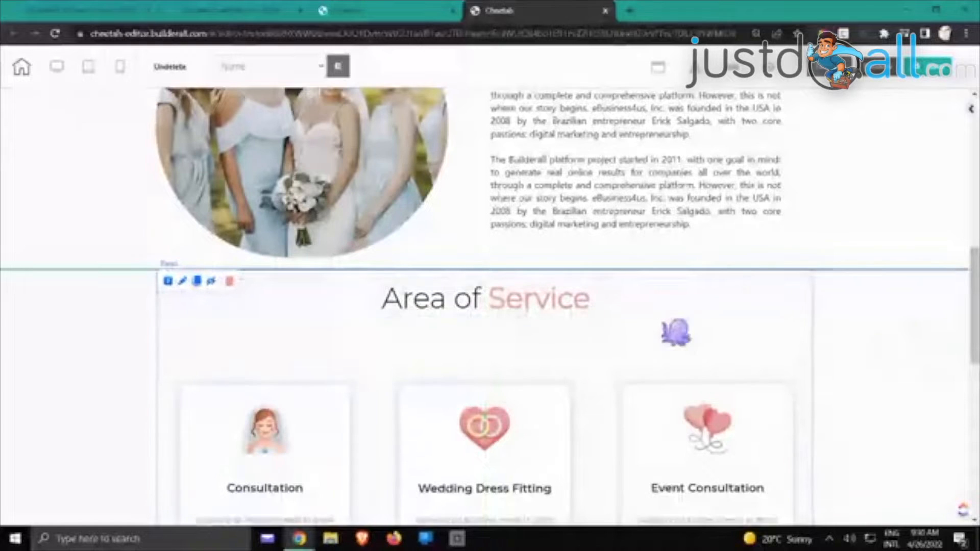
left_click(671, 301)
- Open the About the Main Product/Service heading's text for editing and set its font size to 50
scroll(671, 301, "up", 5)
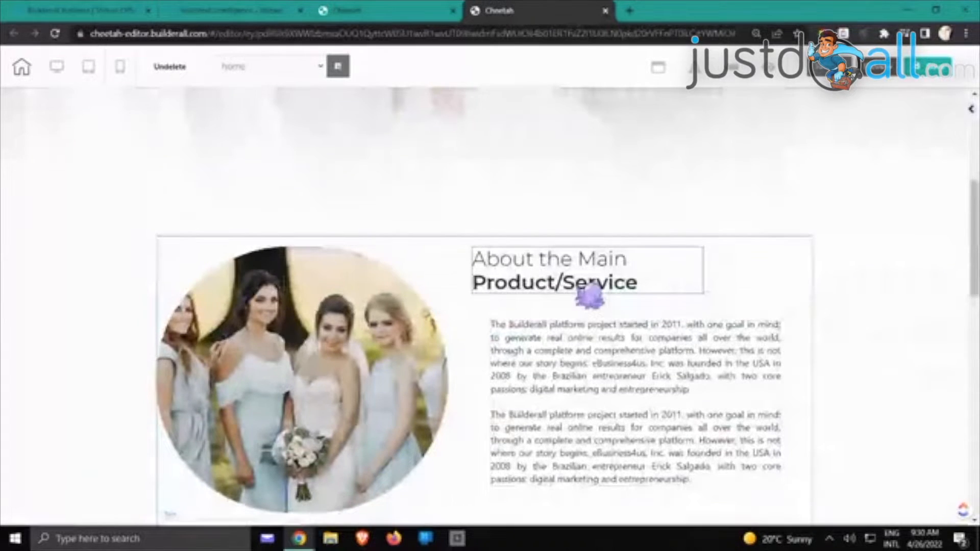
left_click(586, 286)
left_click(554, 237)
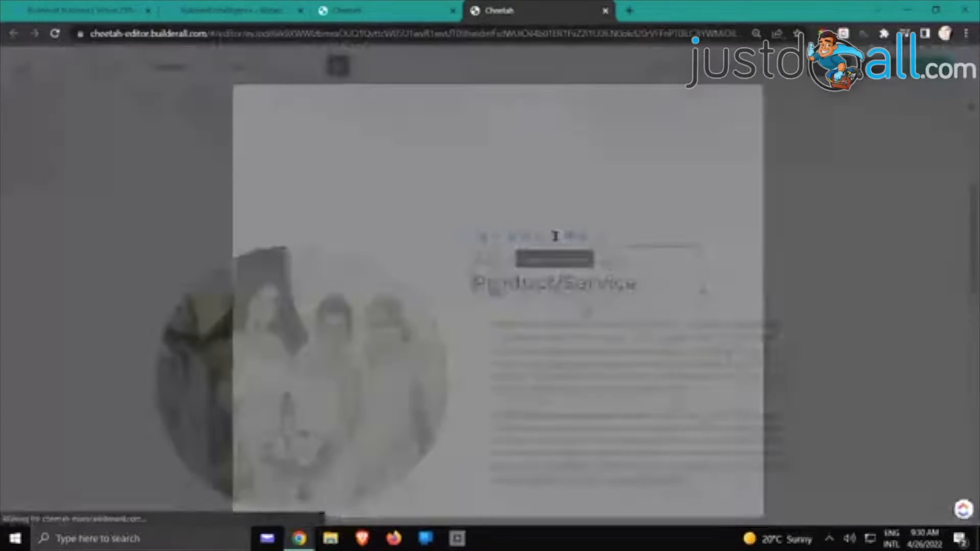
left_click(401, 105)
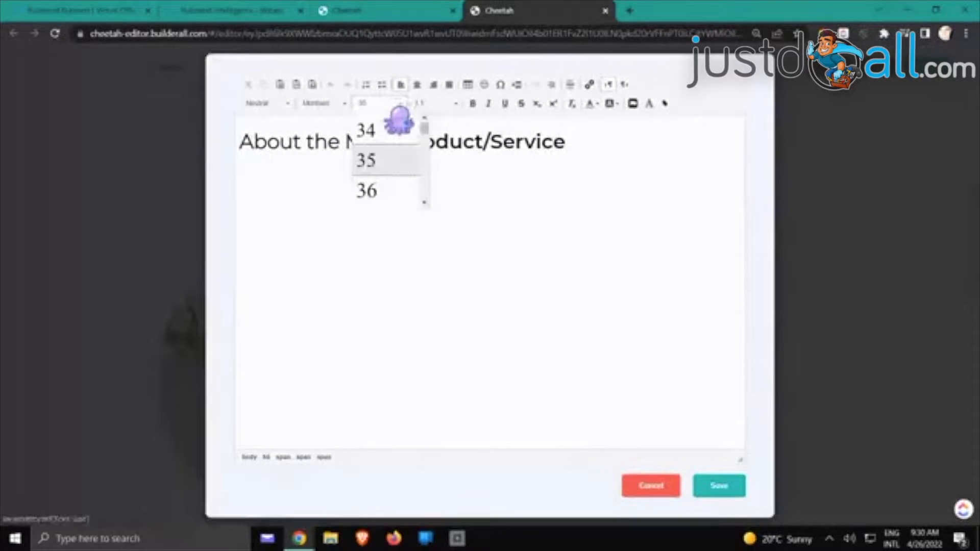
left_click_drag(565, 142, 240, 152)
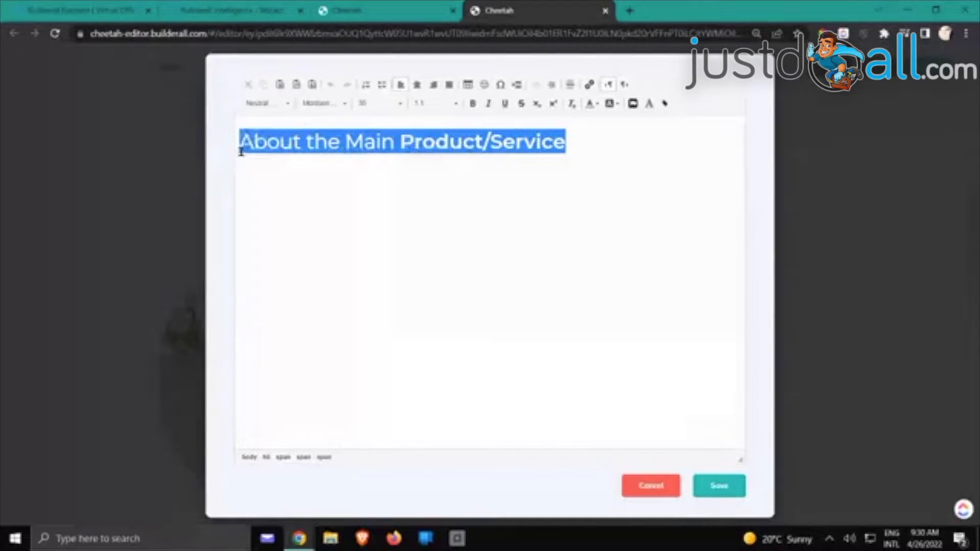
left_click(401, 105)
scroll(401, 148, "down", 5)
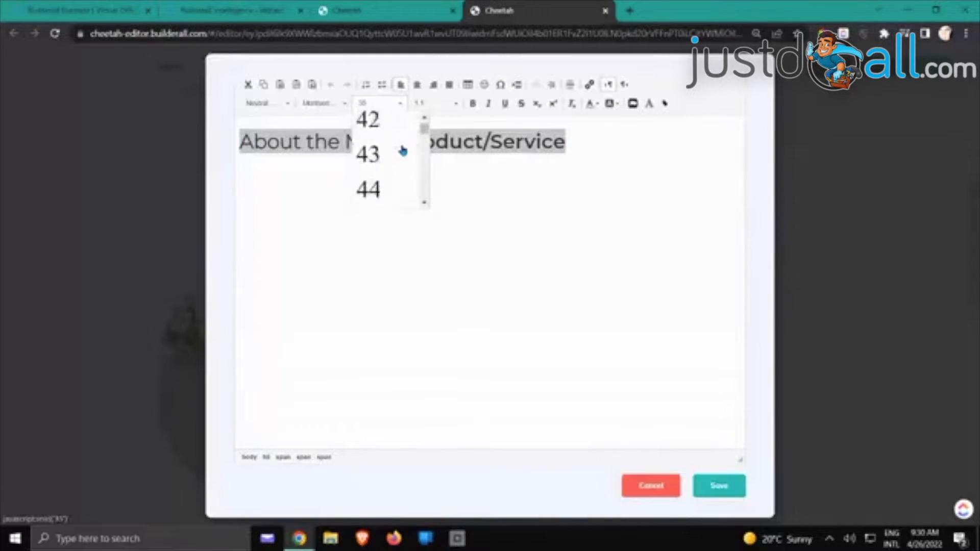
left_click(403, 149)
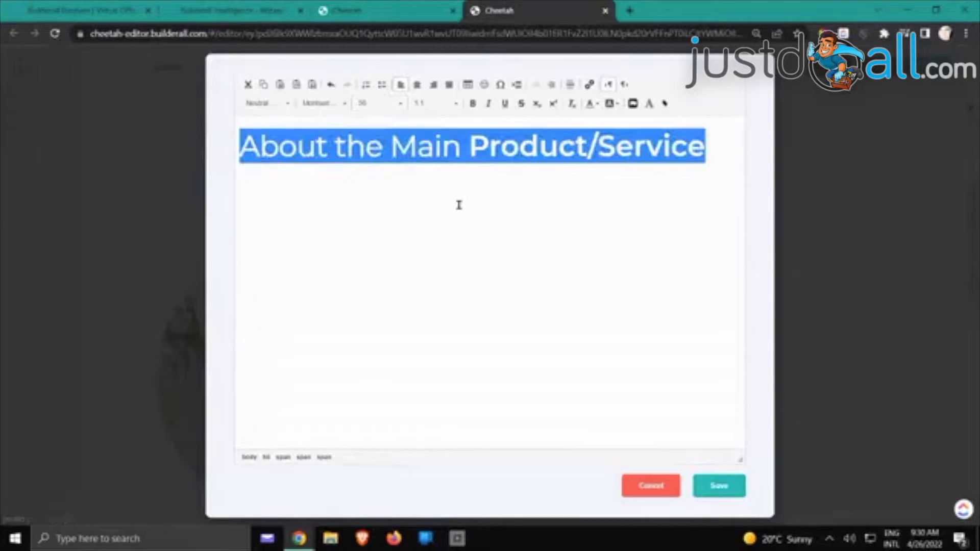
- Change the wording of the About the Main Product/Service heading to "About Us"
left_click(495, 150)
left_click_drag(469, 149, 704, 150)
key("BackSpace")
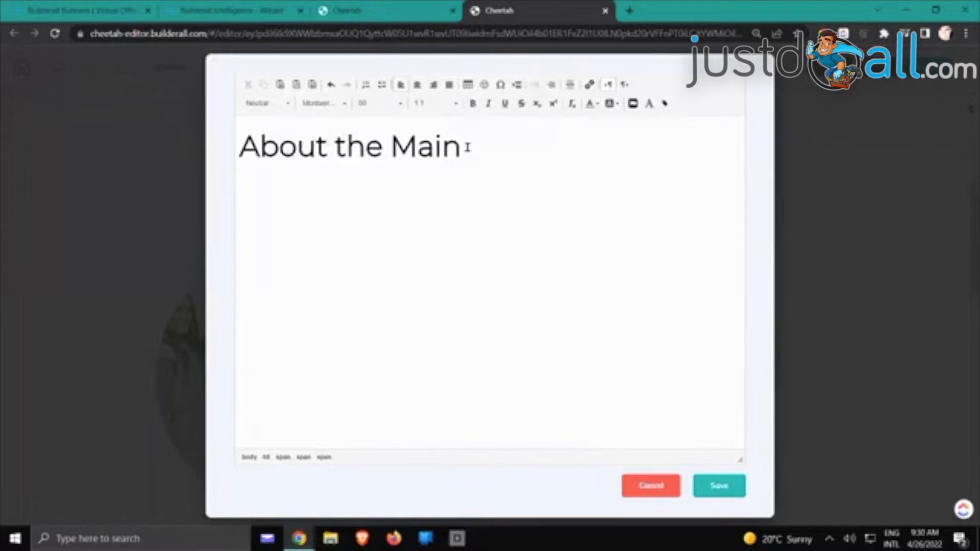
left_click_drag(468, 148, 338, 153)
type("Us")
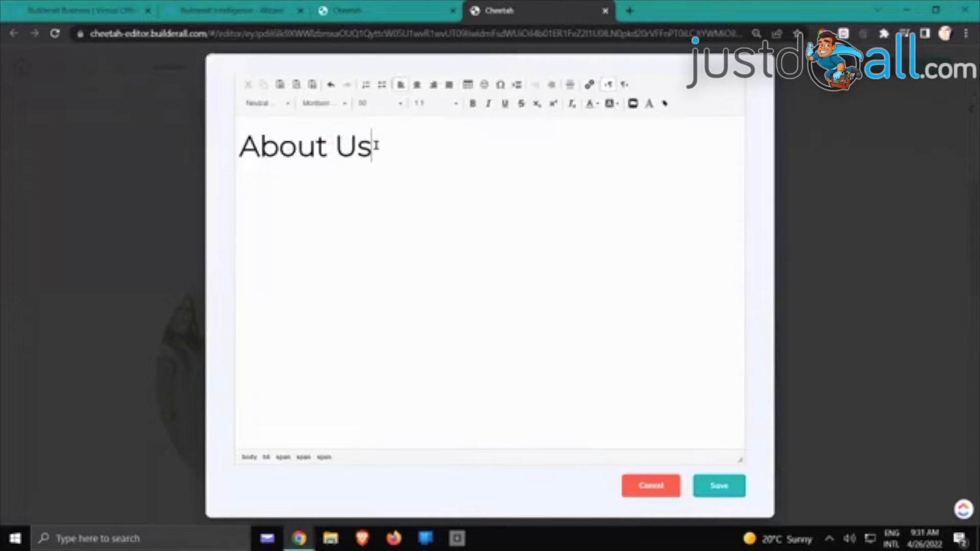
- Make the word Us bold and pink, save the About Us heading, and select it on the page
left_click_drag(376, 146, 341, 146)
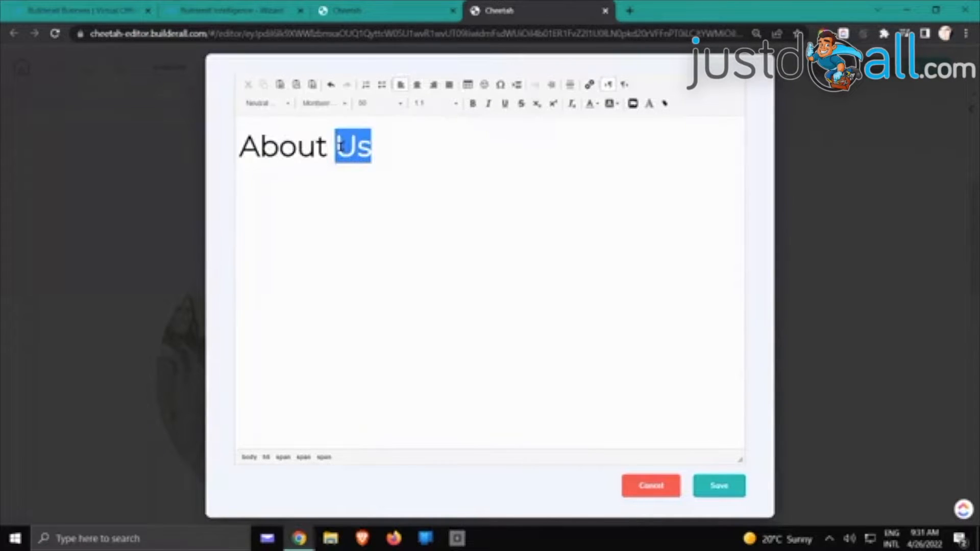
left_click(472, 103)
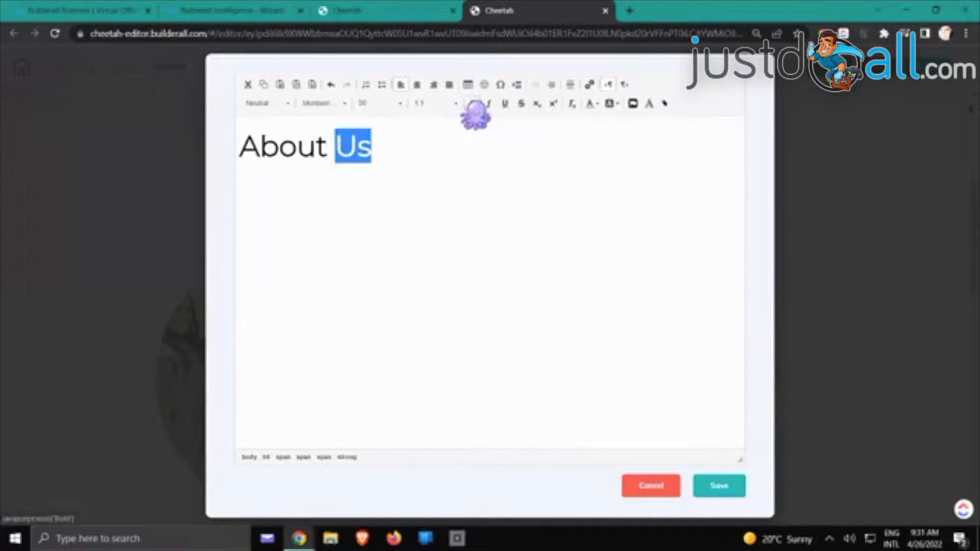
left_click(595, 105)
left_click(615, 204)
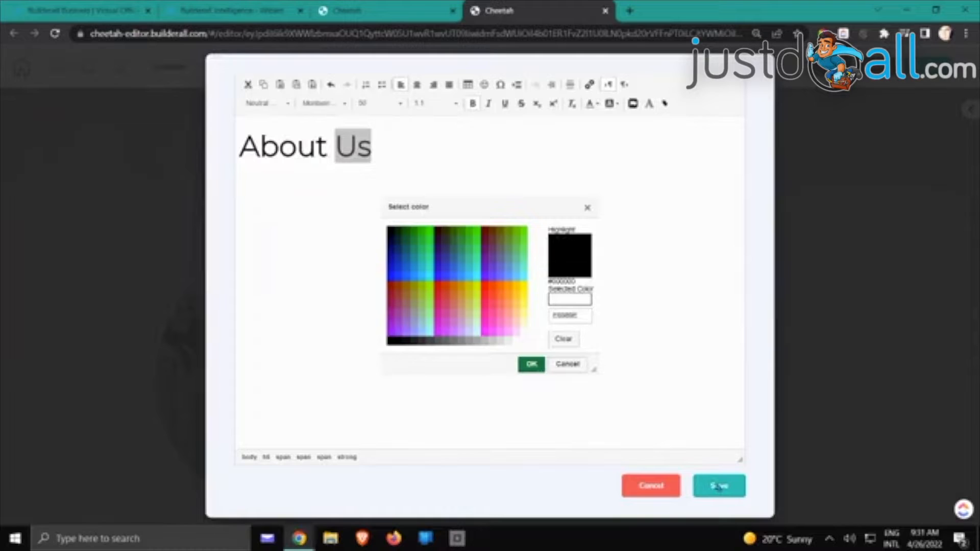
left_click(532, 364)
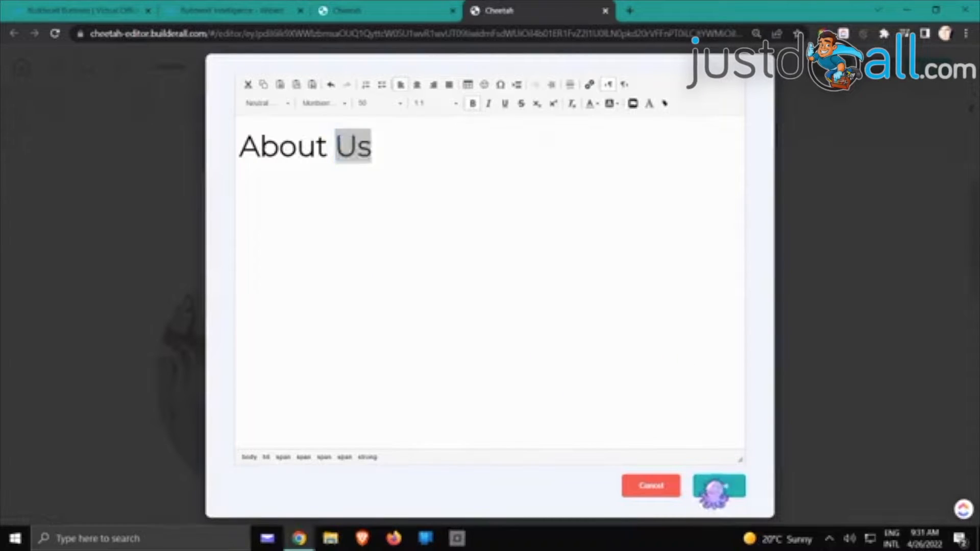
left_click(720, 485)
left_click(891, 300)
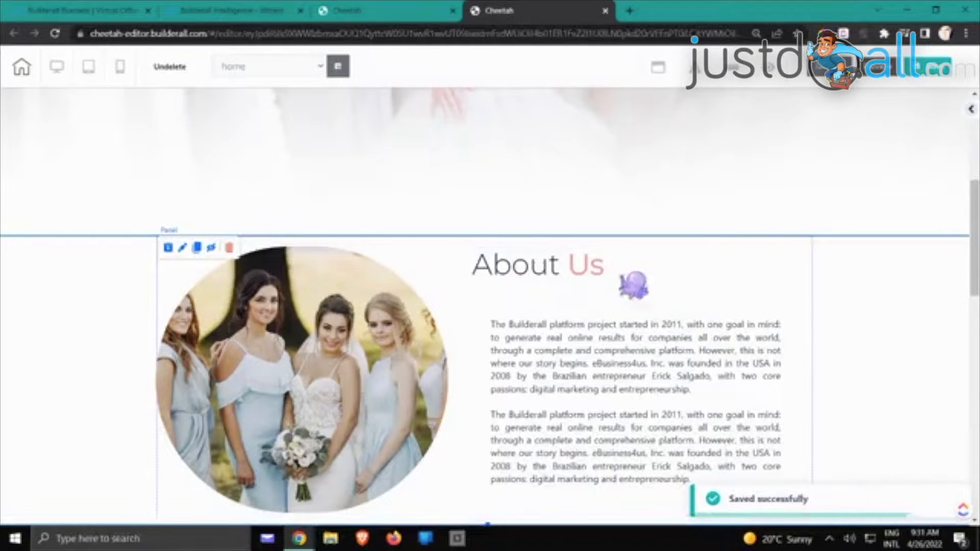
left_click(563, 281)
- Delete the Contact Us heading above the contact form
scroll(903, 313, "down", 4)
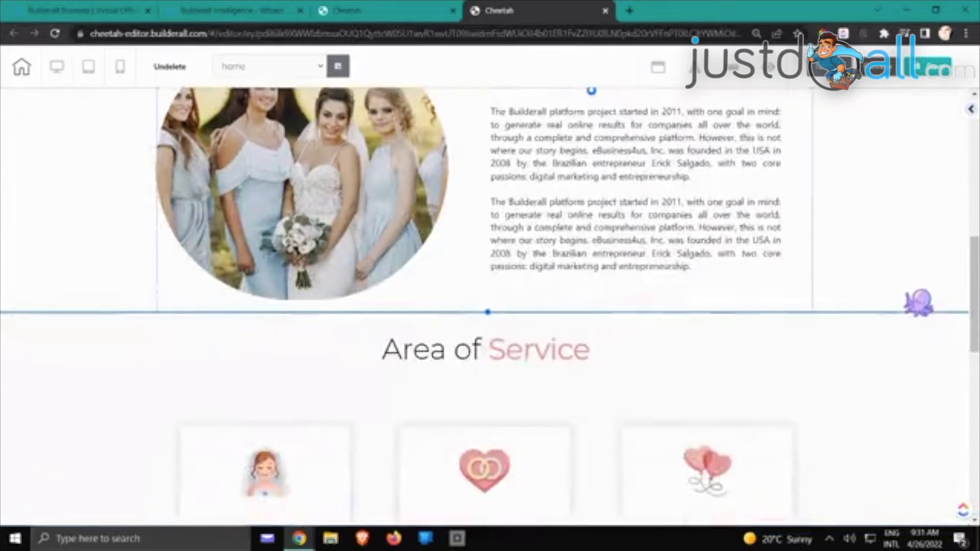
scroll(490, 307, "up", 3)
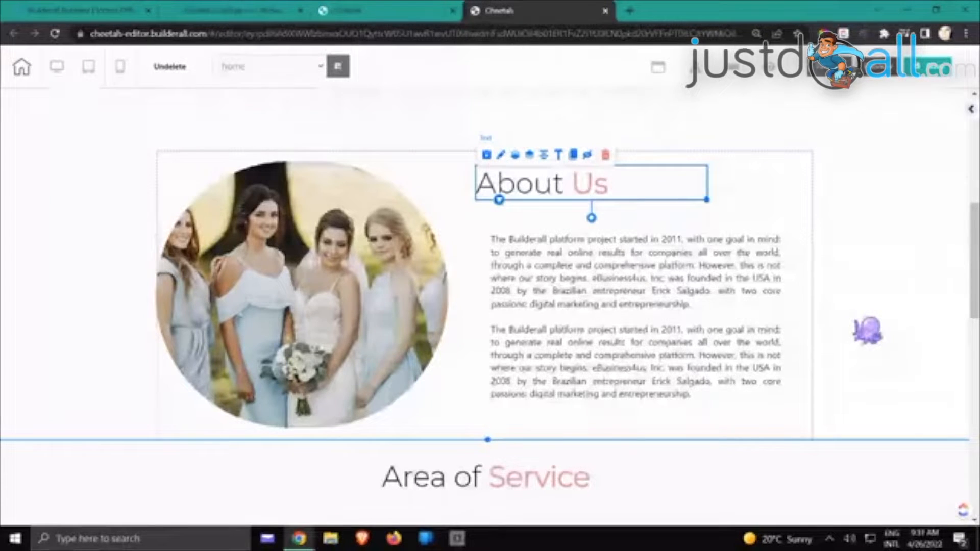
scroll(868, 331, "down", 3)
scroll(868, 330, "down", 1)
scroll(868, 331, "up", 5)
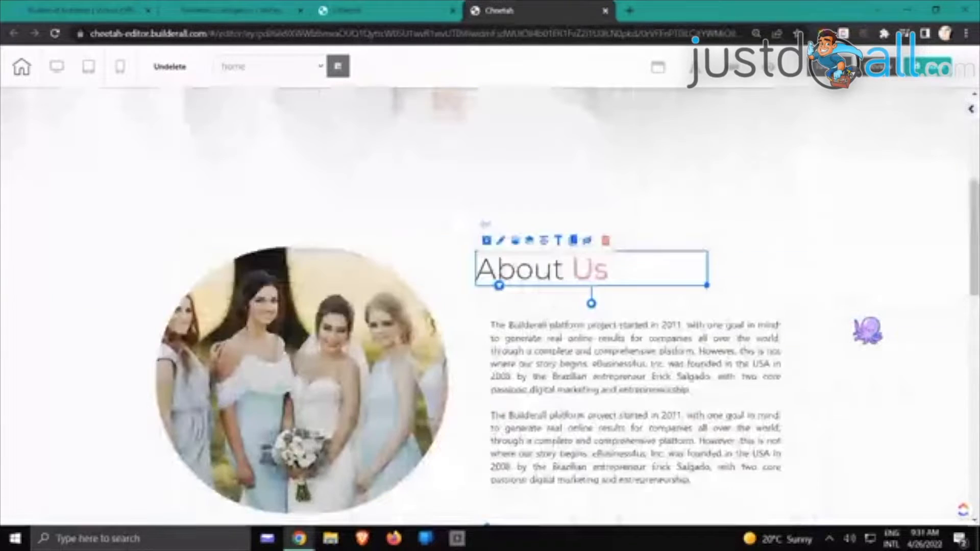
scroll(868, 331, "down", 10)
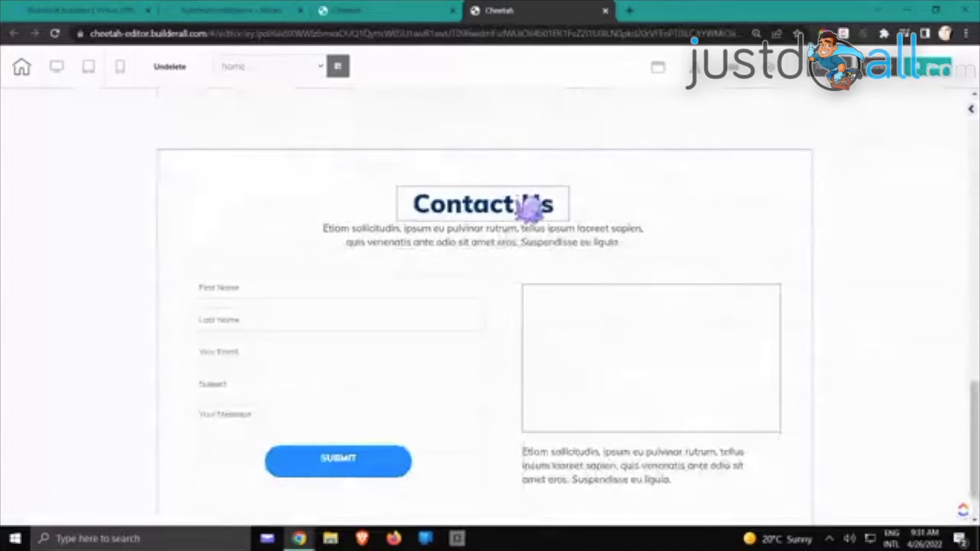
left_click(534, 193)
left_click(531, 154)
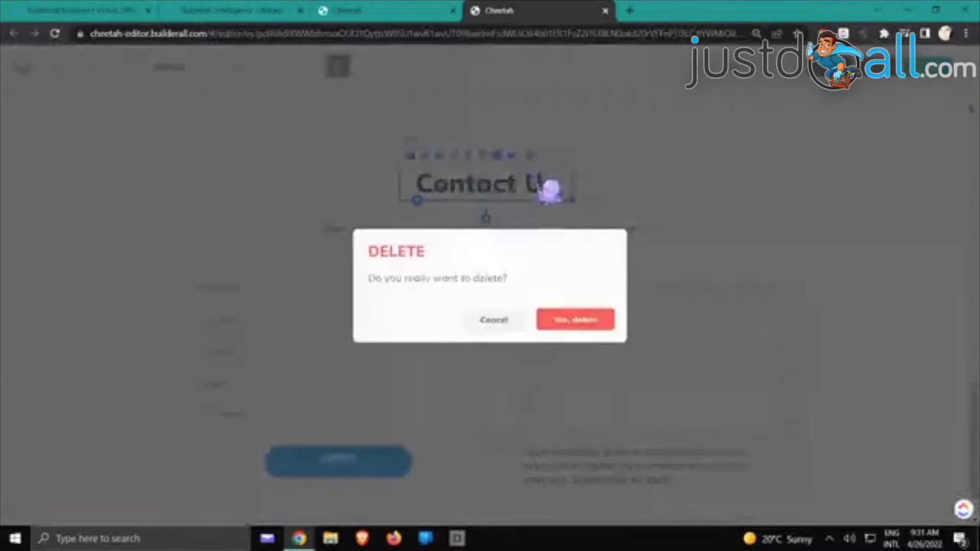
left_click(569, 325)
- Move the Area of Service heading slightly down, closer to the three service cards
scroll(711, 219, "up", 5)
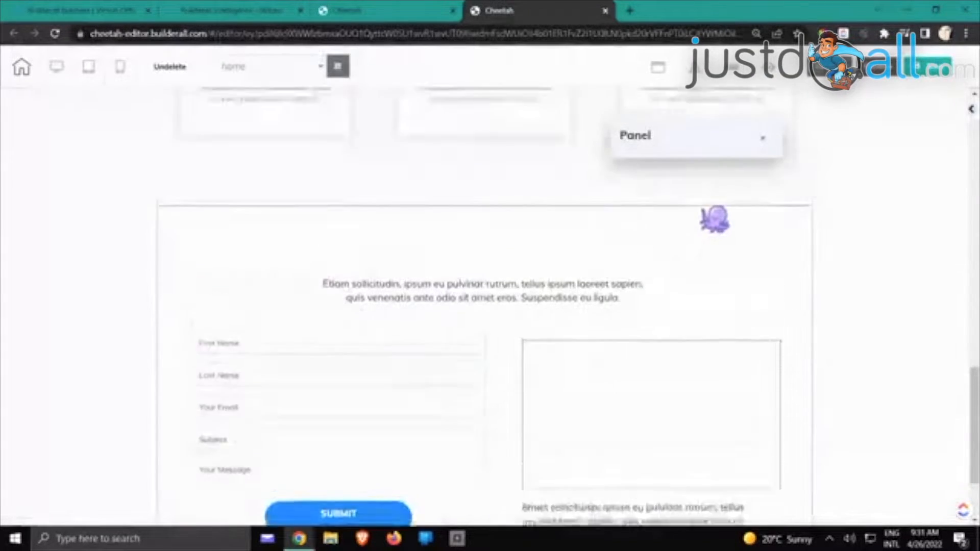
scroll(663, 224, "up", 2)
left_click(508, 189)
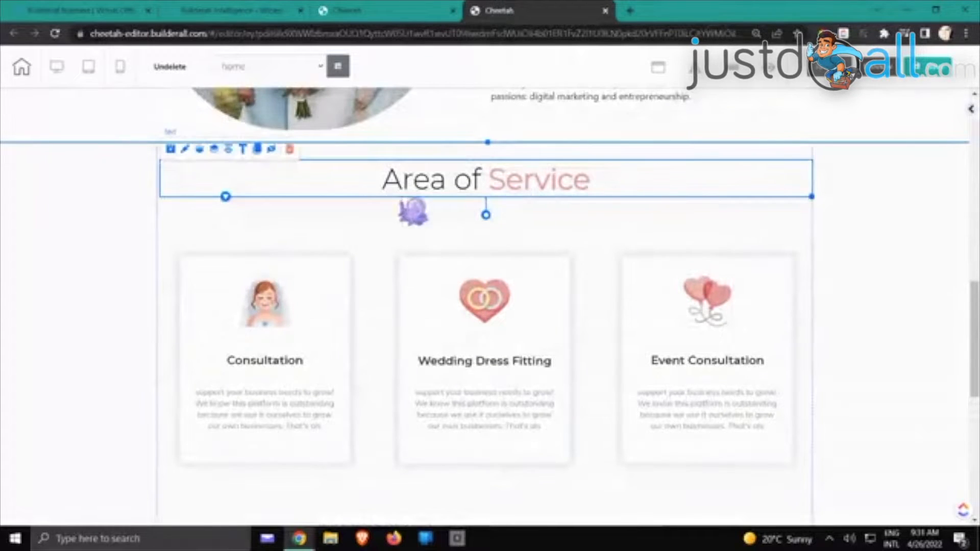
left_click_drag(396, 190, 383, 208)
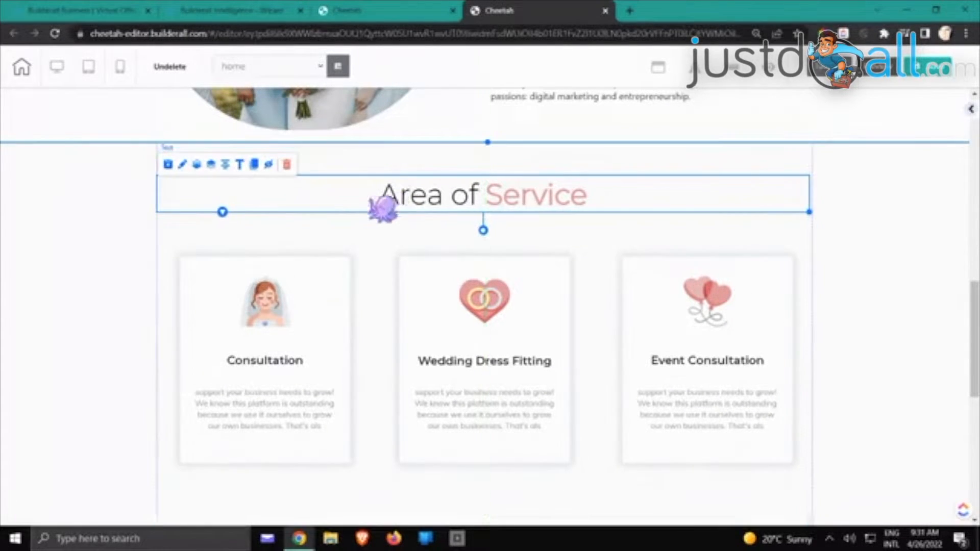
- Clone the Area of Service heading and place the copy above the introductory text in the contact form panel
left_click(254, 165)
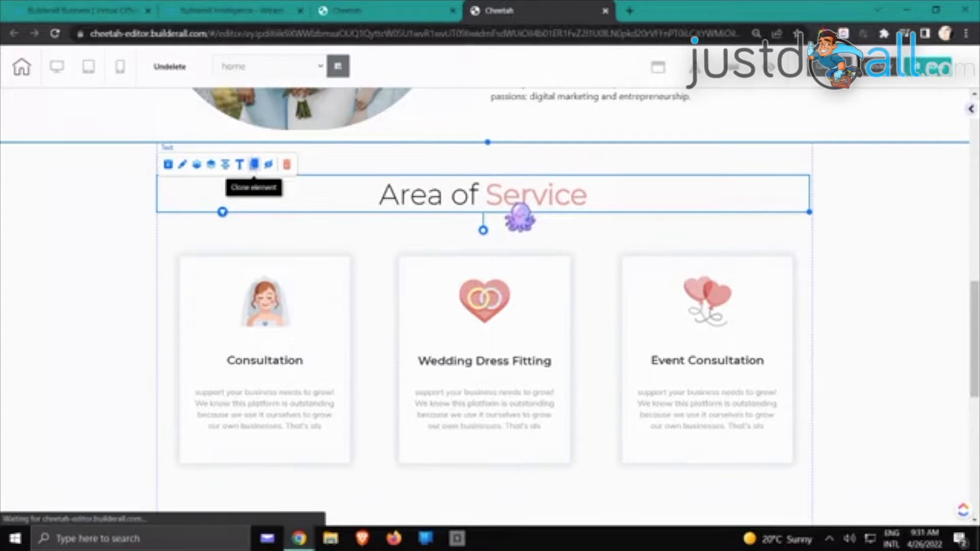
mouse_move(521, 216)
left_mouse_down()
mouse_move(508, 339)
mouse_move(516, 279)
left_mouse_up()
scroll(509, 338, "down", 5)
scroll(517, 263, "up", 5)
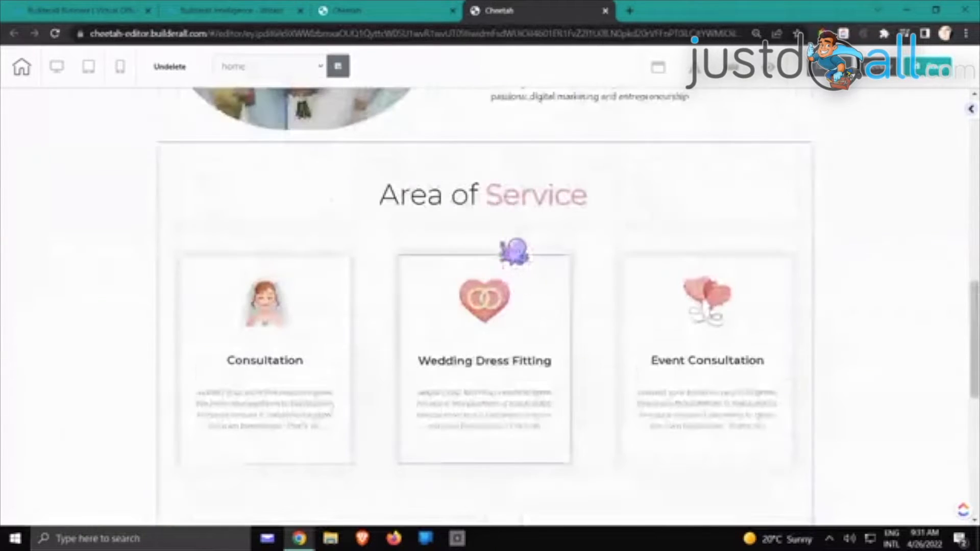
left_click_drag(501, 212, 504, 200)
scroll(495, 243, "down", 6)
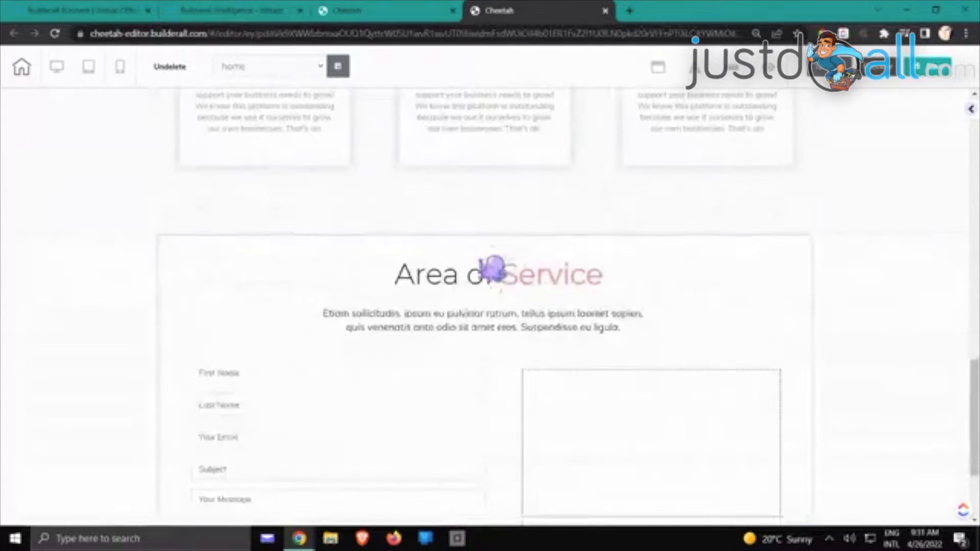
- Open the copied Area of Service heading in the contact panel for text editing and replace "Area of" with "Contact"
left_click(493, 285)
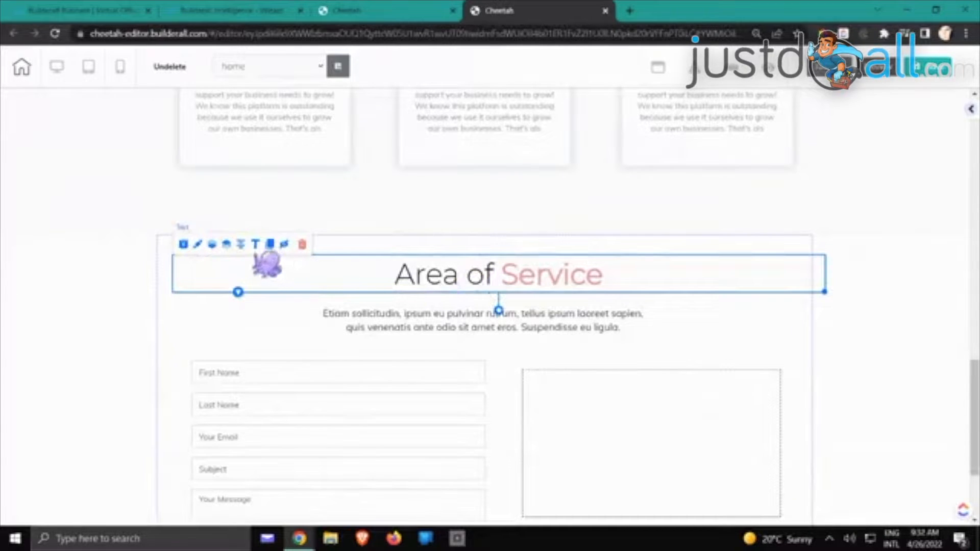
left_click(256, 245)
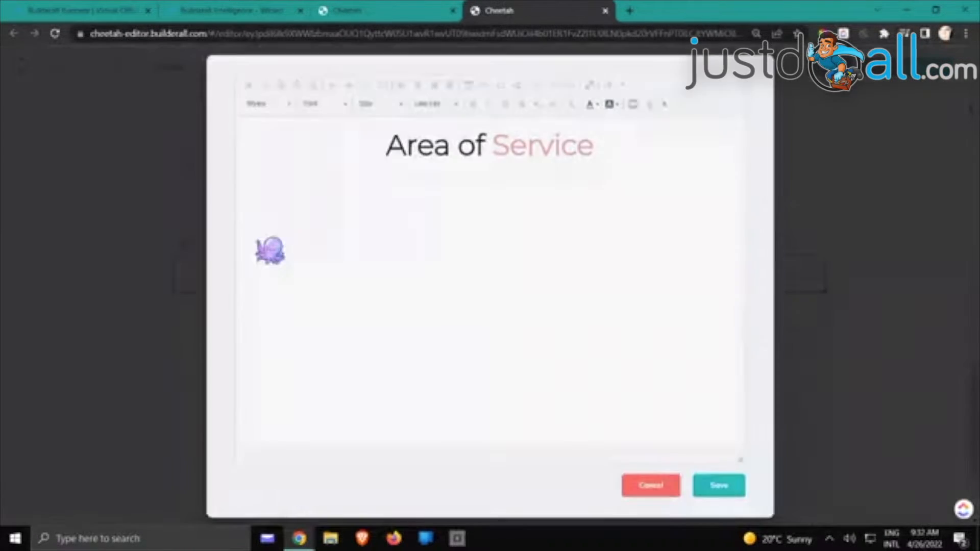
left_click(488, 145)
left_click_drag(386, 146, 482, 140)
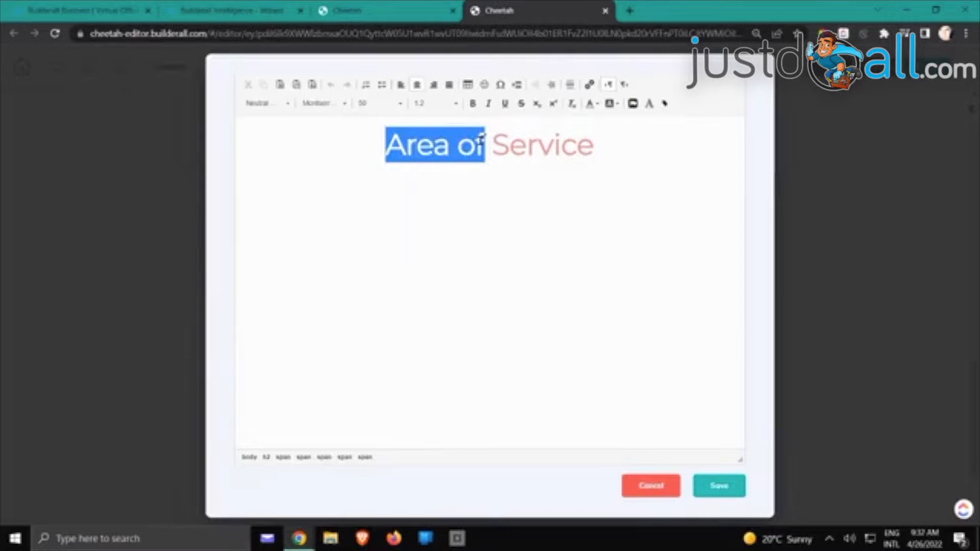
type("Contact")
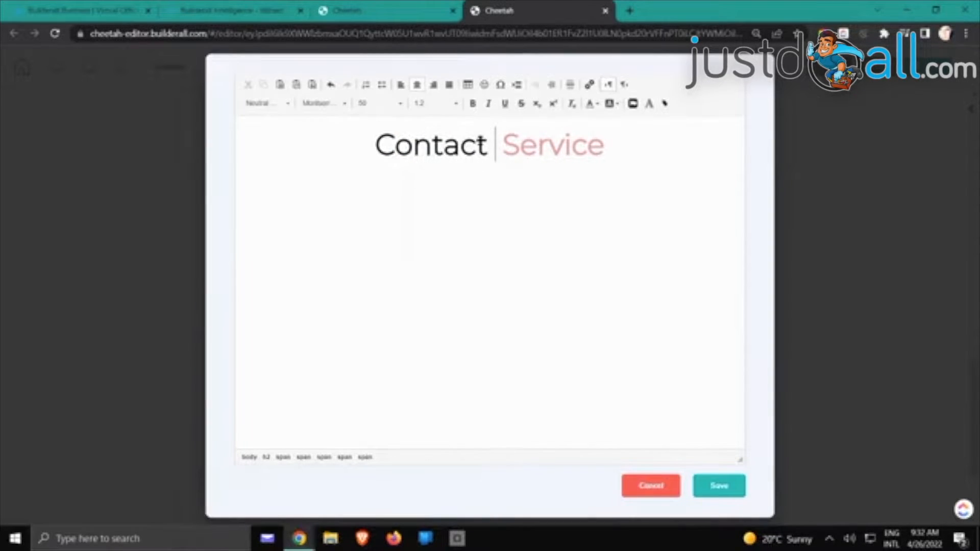
- Replace the pink word Service with "Us" in the copied heading and save the text
key("Delete")
key("Delete")
key("Delete")
key("Delete")
key("Delete")
key("Delete")
key("Delete")
key("Delete")
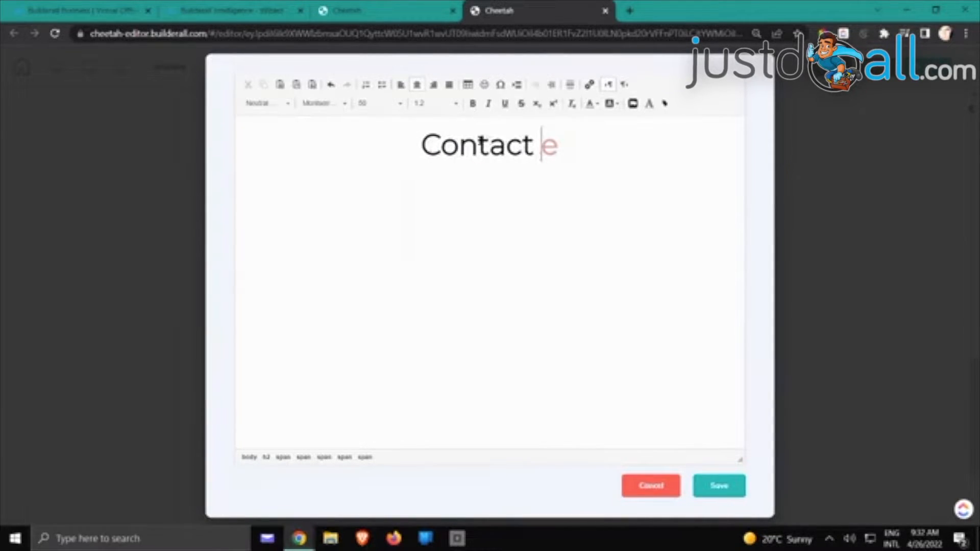
type("US")
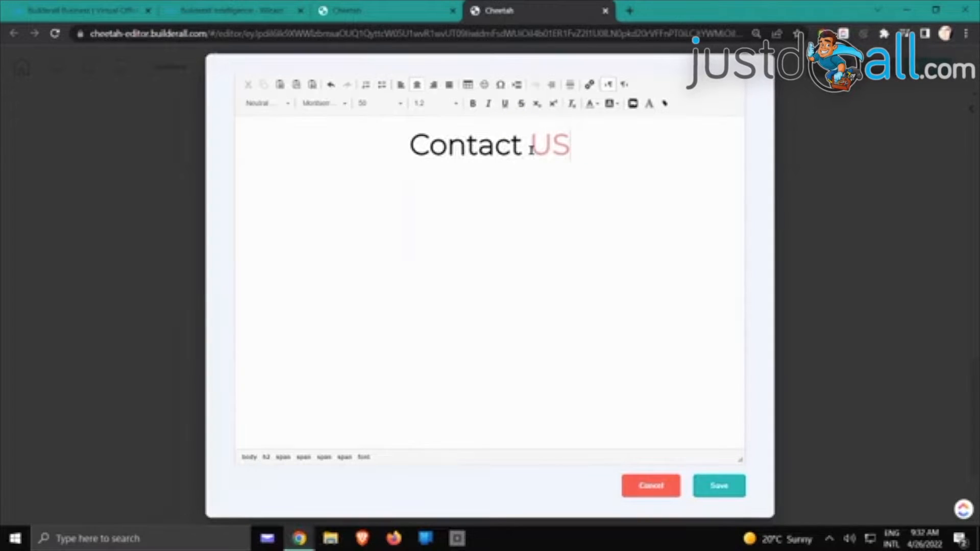
key("BackSpace")
type("s")
left_click(717, 485)
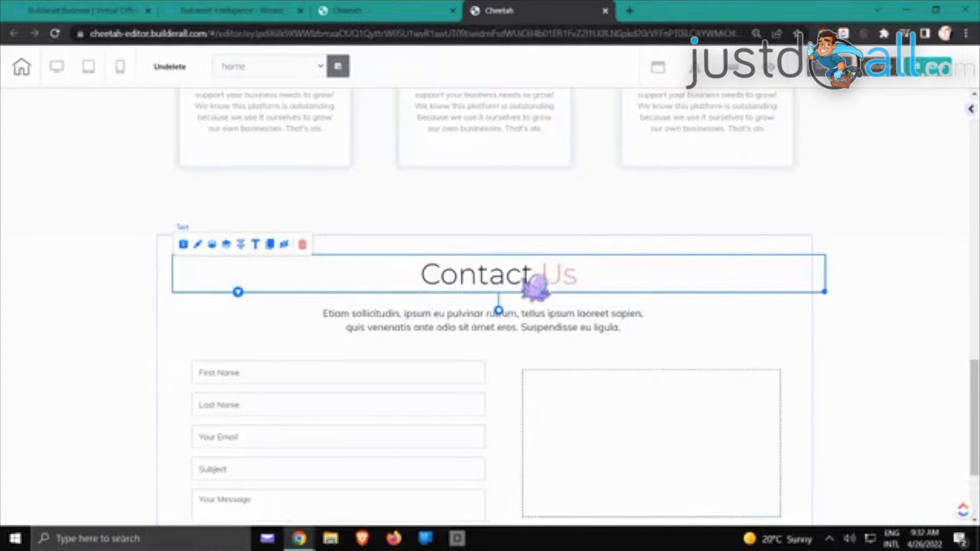
- Make the word Us bold in the Contact Us heading and move the heading slightly up and left above the introductory text
left_click(270, 244)
left_click_drag(531, 146, 567, 146)
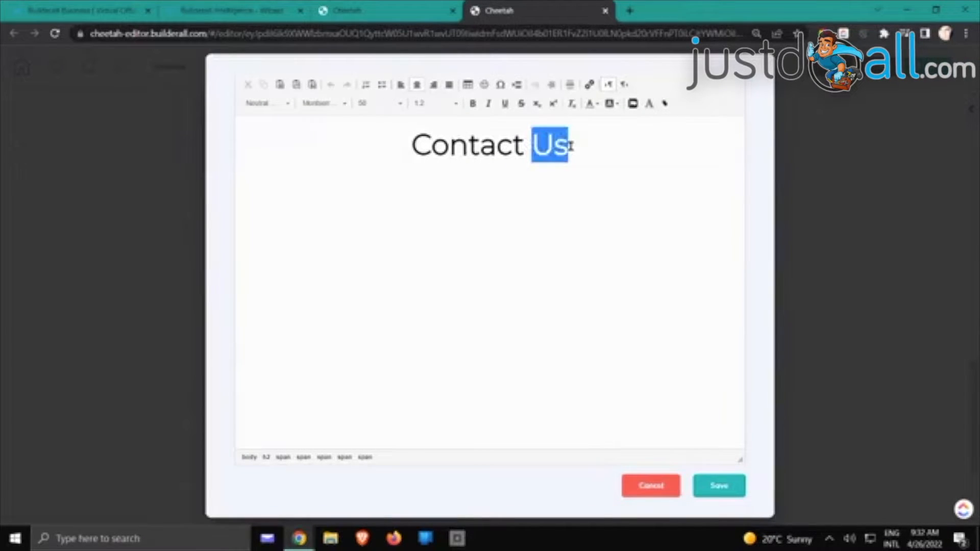
left_click(472, 103)
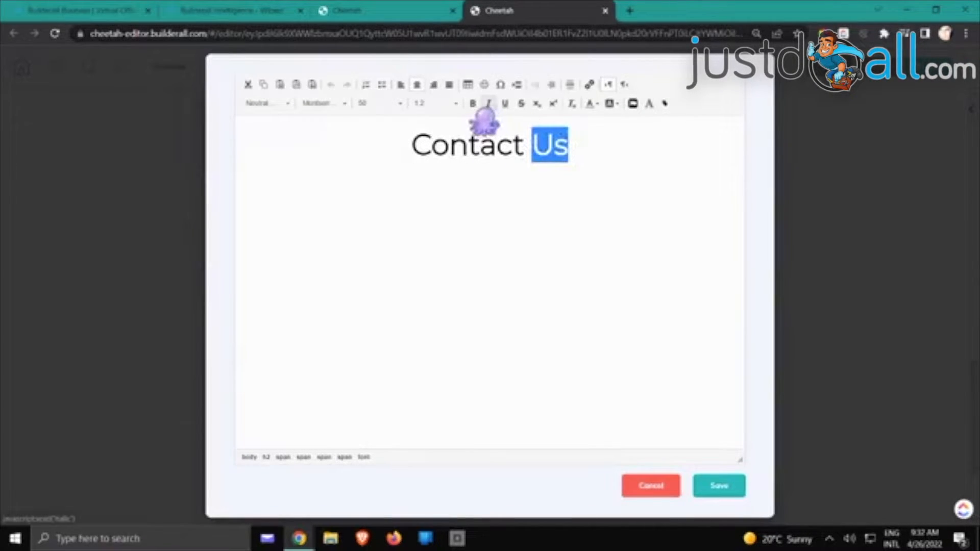
left_click(719, 486)
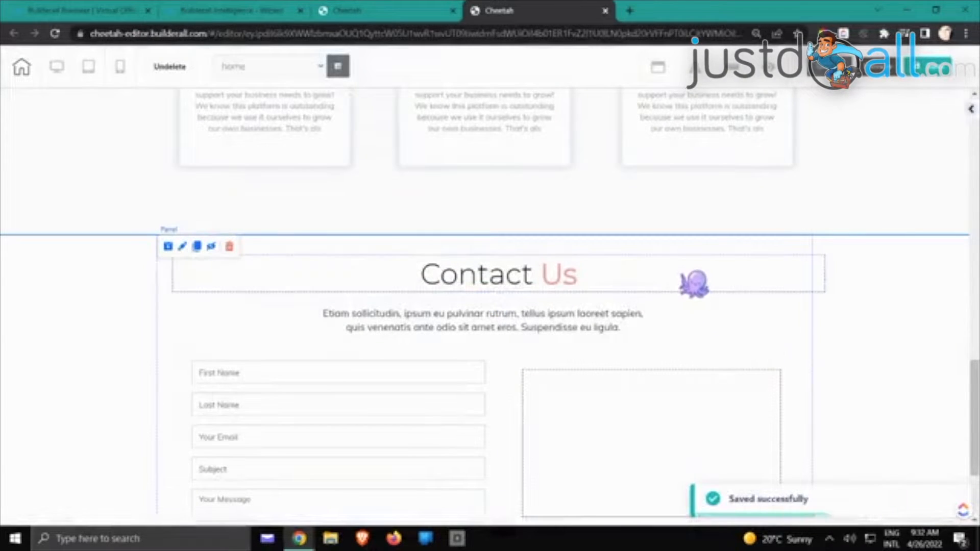
left_click_drag(694, 284, 683, 276)
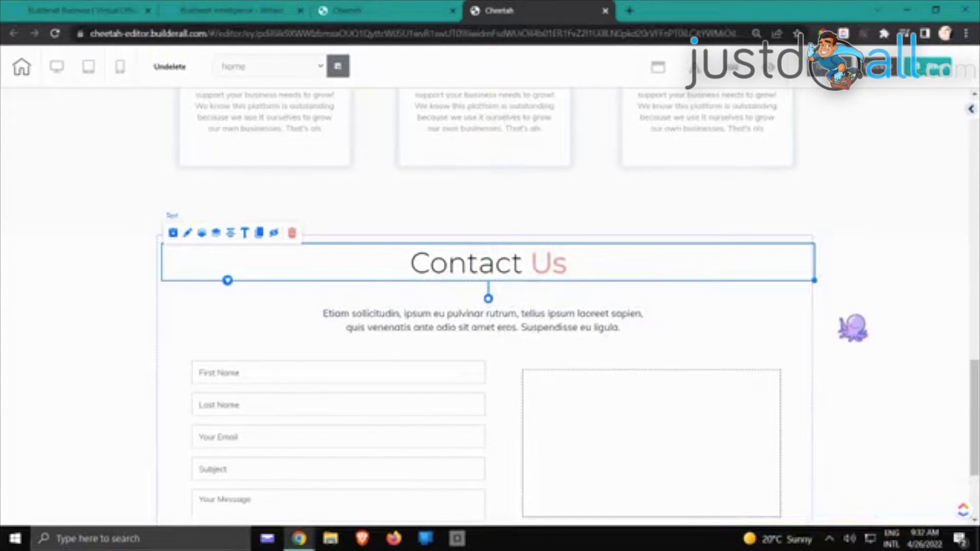
left_click(853, 328)
- Review the Home page from the hero image through the About Us, Area of Service and Contact Us sections
scroll(853, 328, "up", 2)
scroll(853, 328, "up", 8)
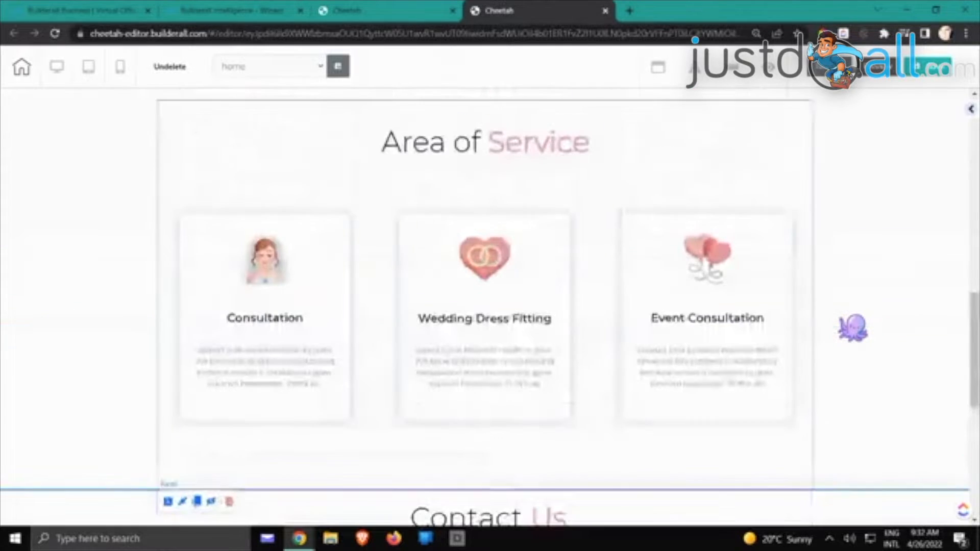
scroll(853, 328, "up", 5)
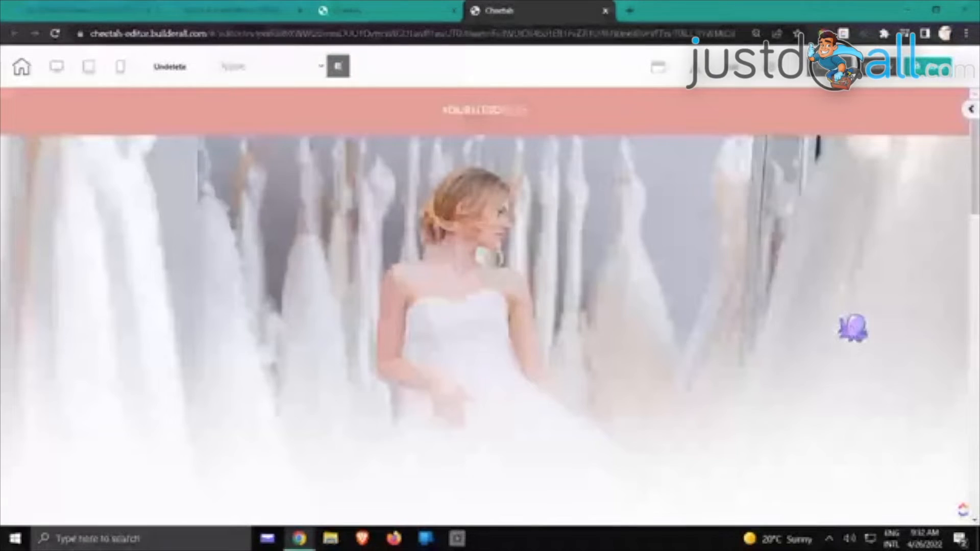
scroll(853, 329, "down", 5)
scroll(850, 326, "down", 5)
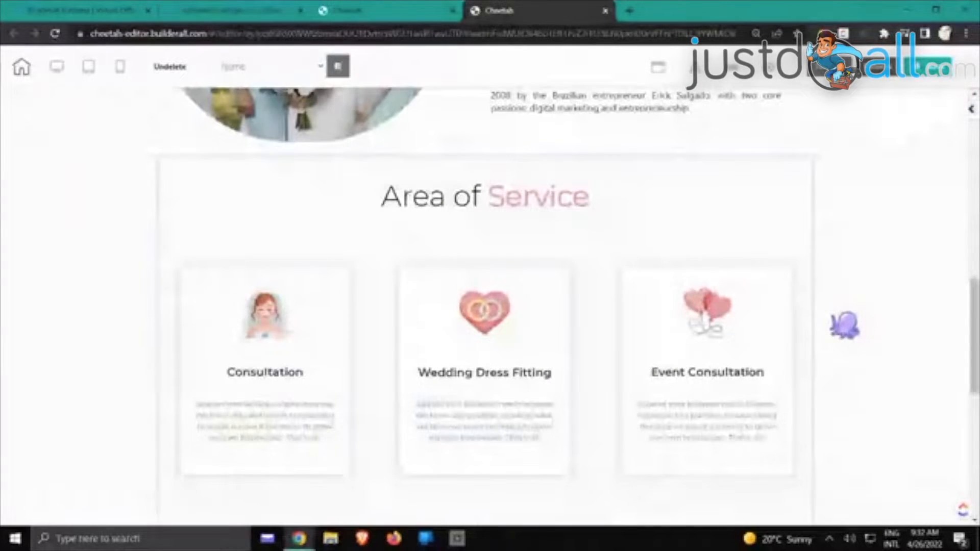
scroll(845, 325, "up", 10)
scroll(466, 385, "down", 3)
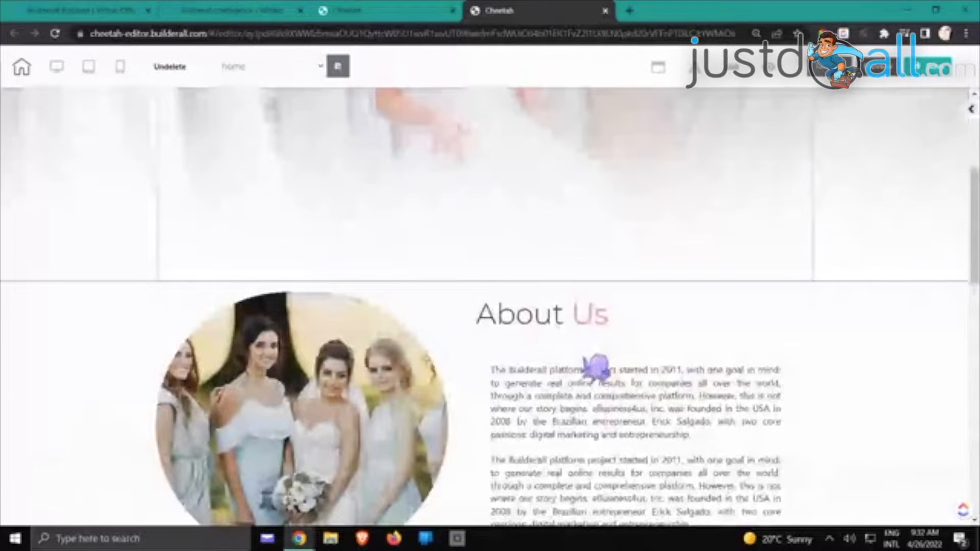
scroll(602, 367, "down", 10)
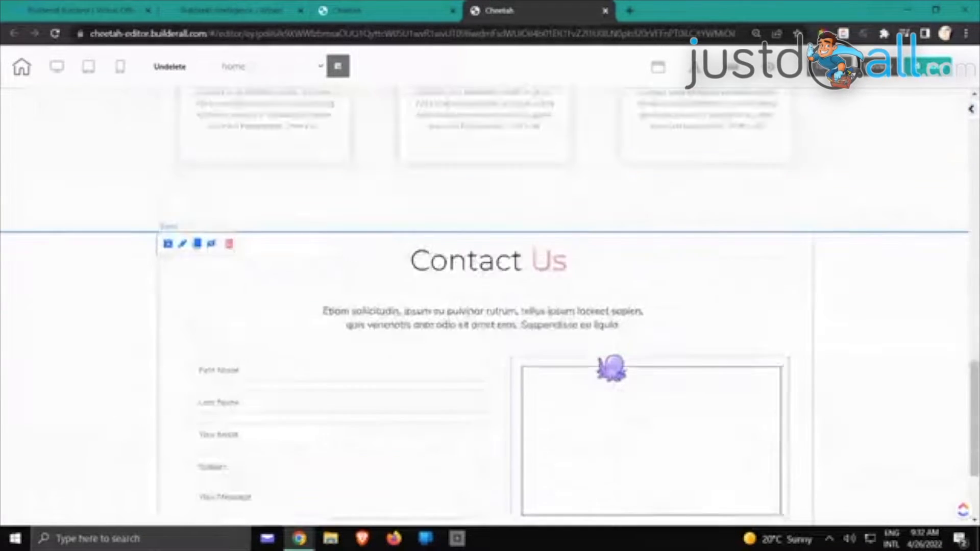
scroll(612, 367, "up", 5)
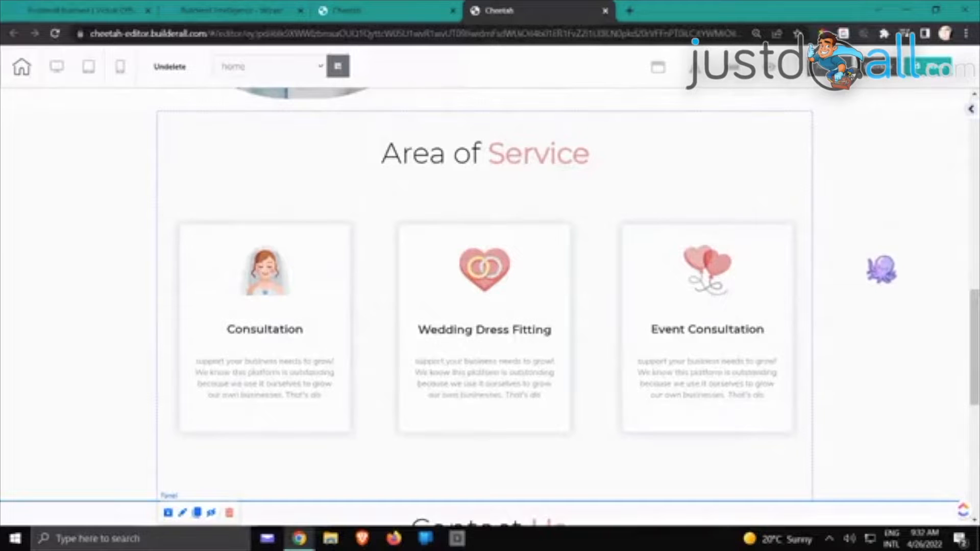
scroll(881, 269, "up", 2)
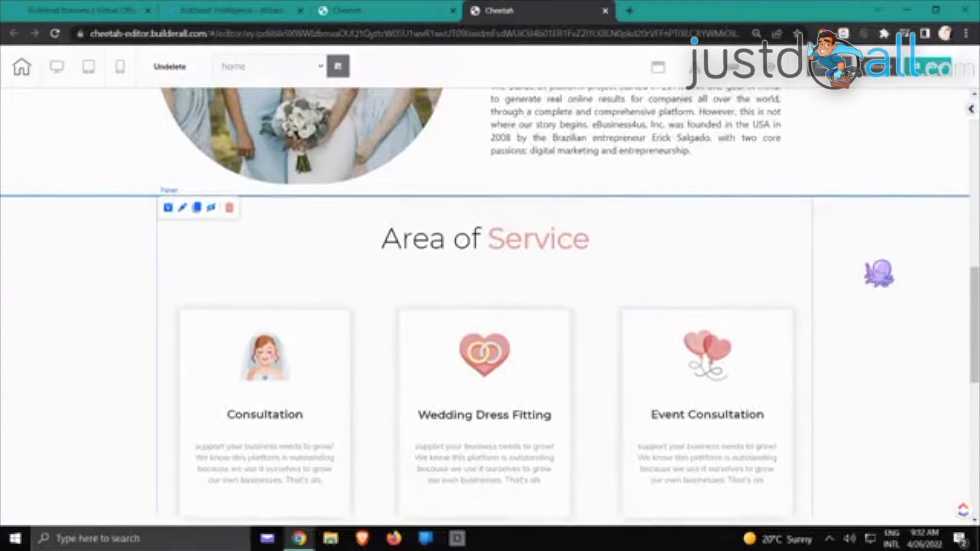
left_click(918, 71)
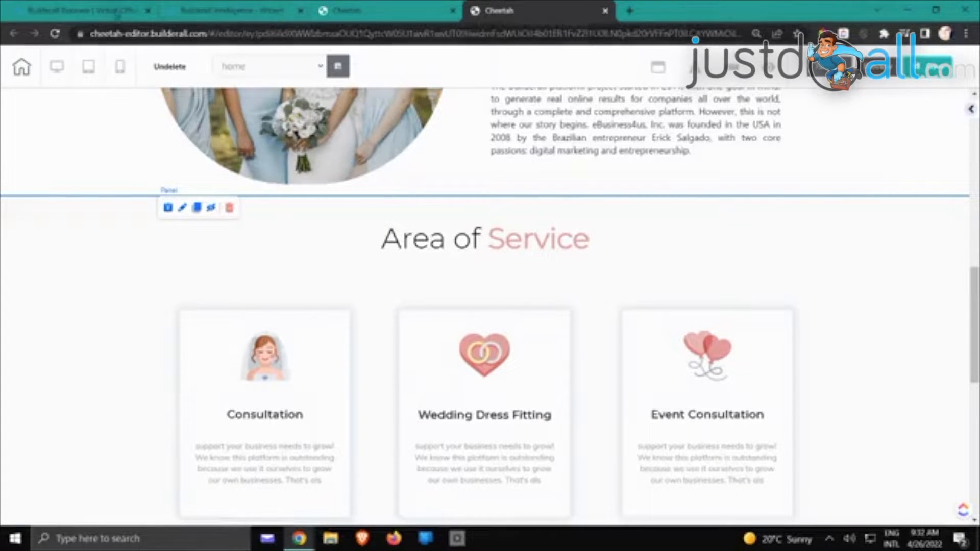
- Open the design resource page from the Builderall office's apps, close the Wizard page, and return to the design resource page
left_click(117, 11)
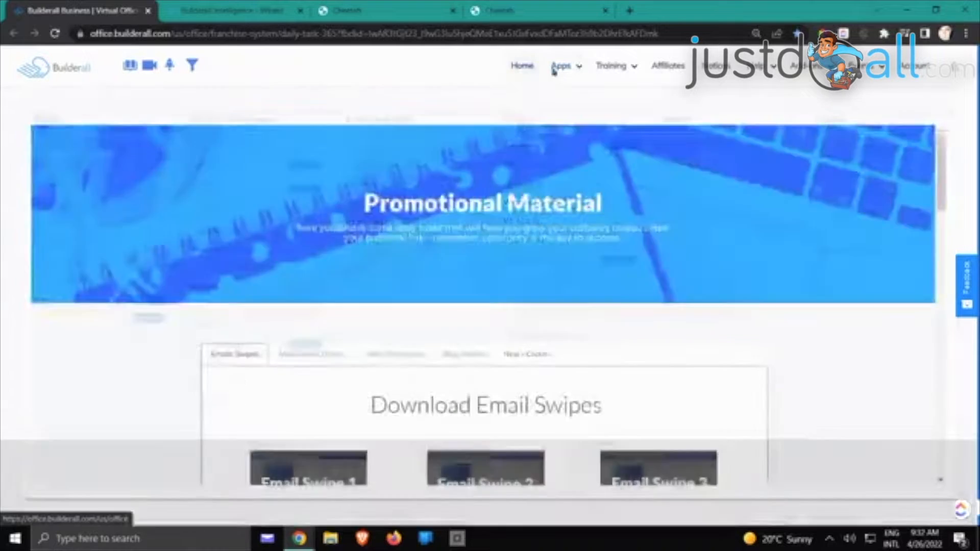
mouse_move(561, 70)
left_click(394, 240)
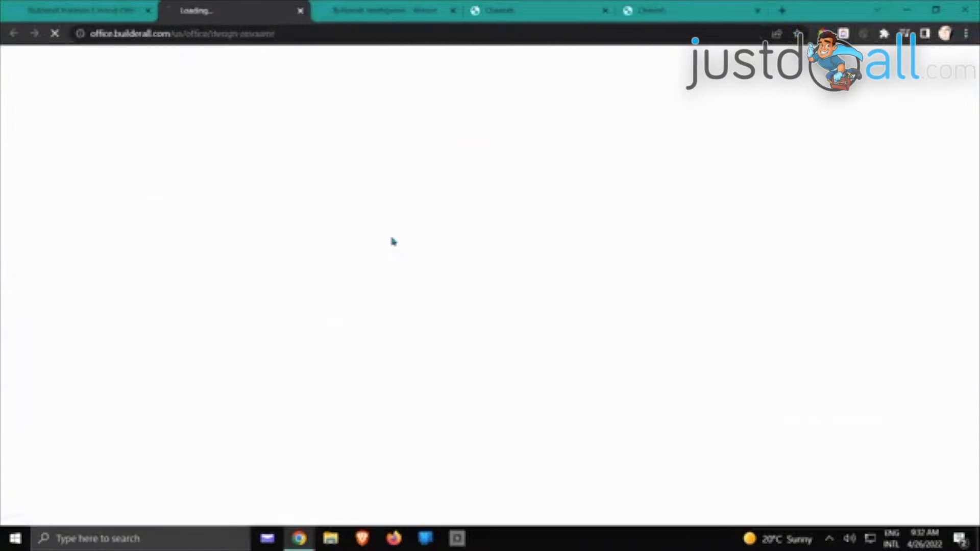
left_click(427, 9)
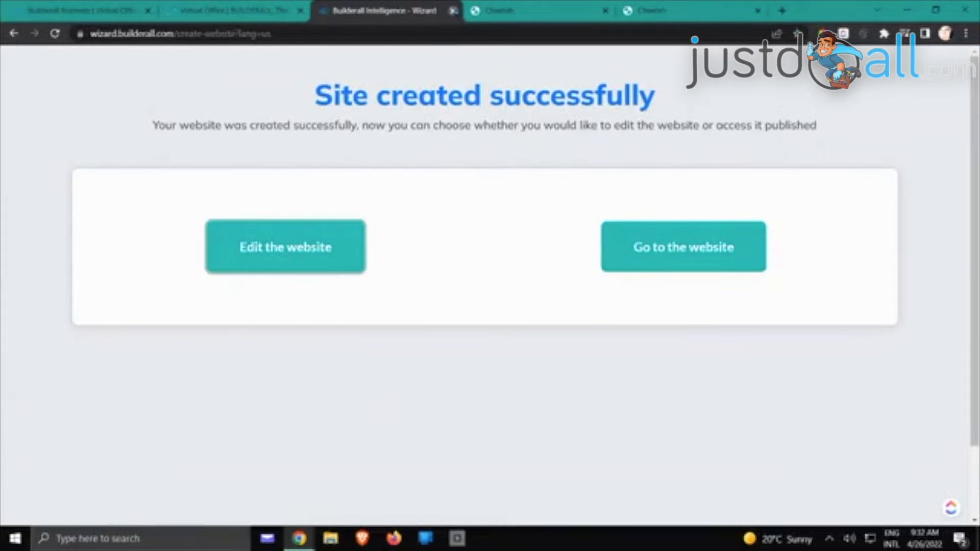
left_click(452, 11)
left_click(245, 12)
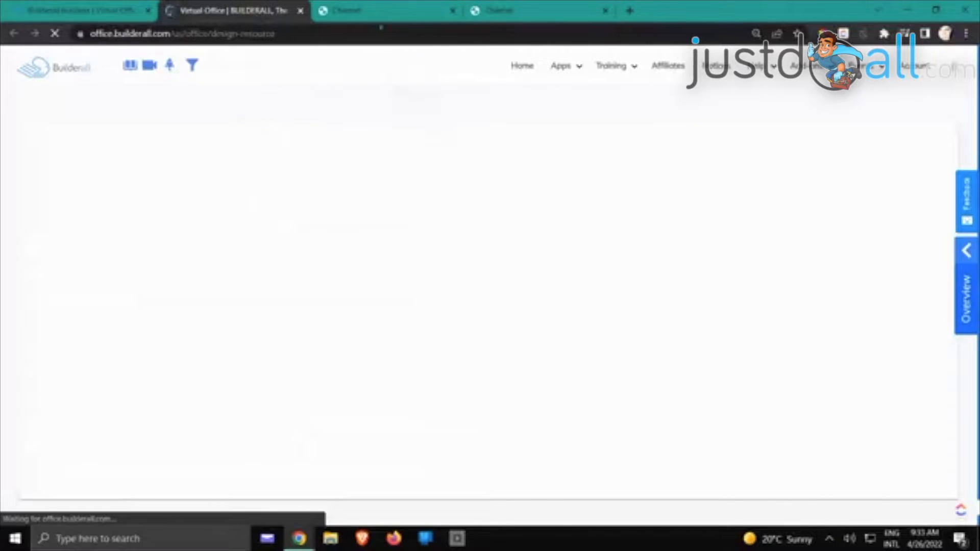
- Switch back to the Bridal Fair site in the Cheetah editor and open the 1st Fold category of ready-made panels
left_click(381, 11)
left_click(530, 6)
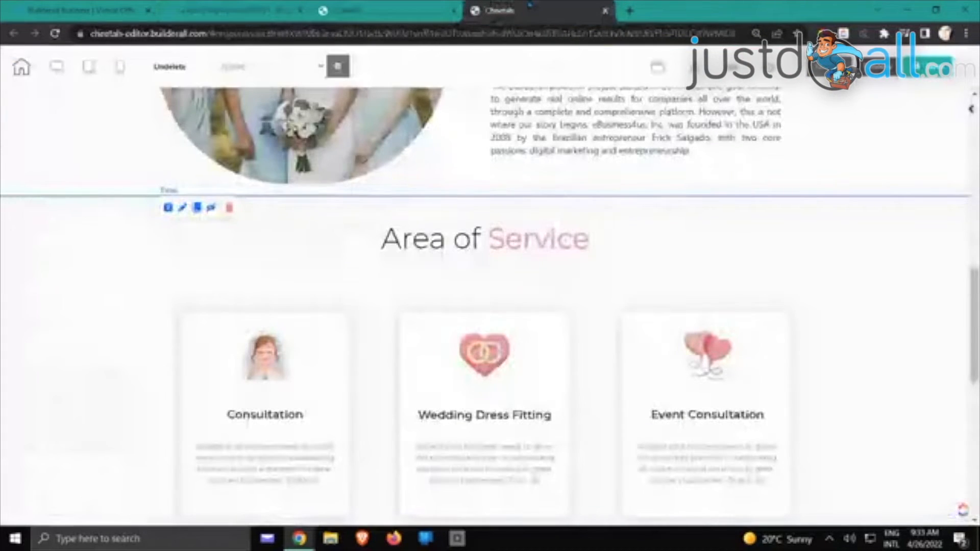
scroll(742, 294, "up", 3)
scroll(743, 294, "up", 5)
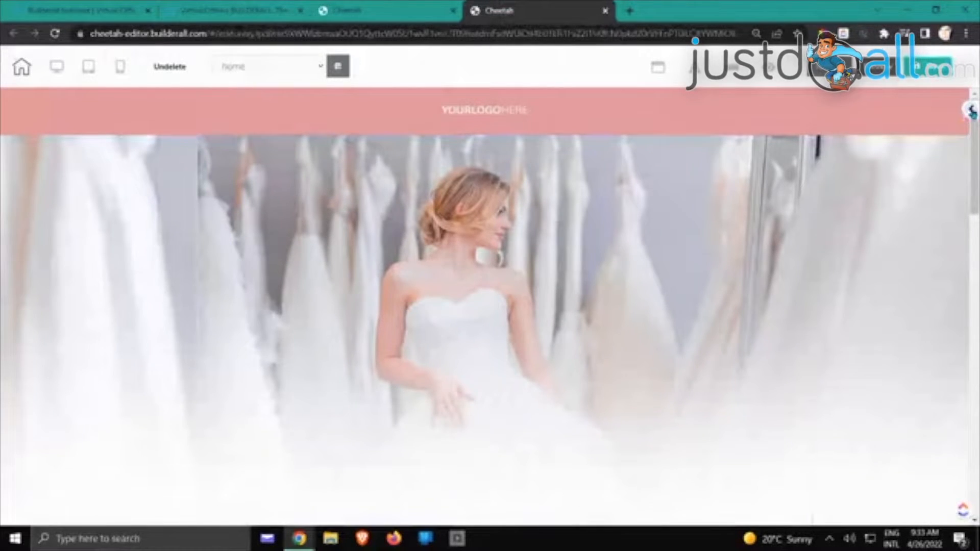
left_click(972, 111)
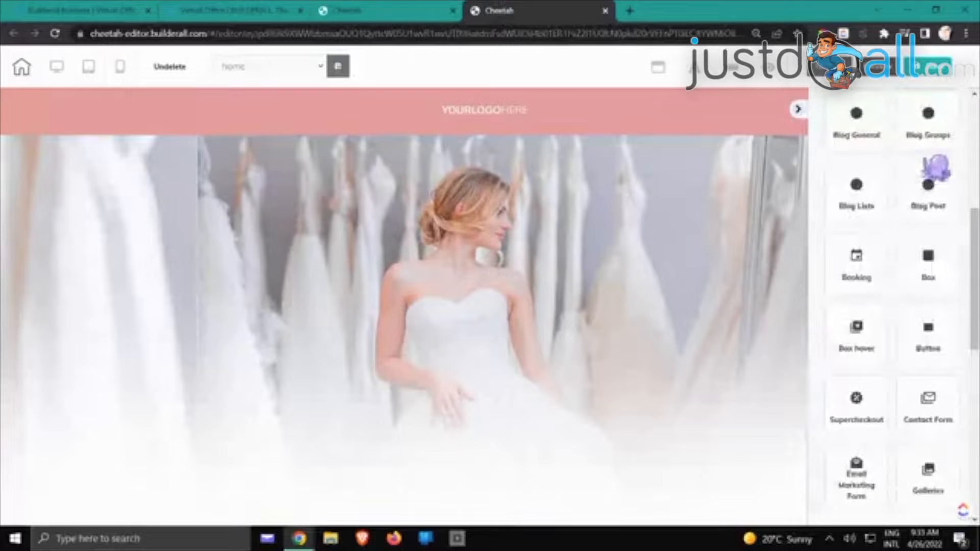
scroll(933, 171, "up", 6)
left_click(859, 154)
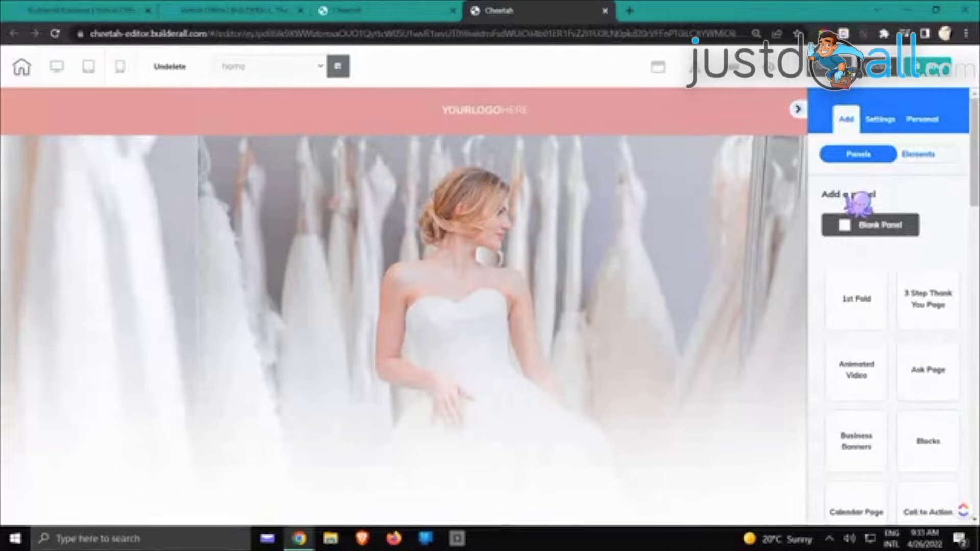
scroll(861, 204, "down", 2)
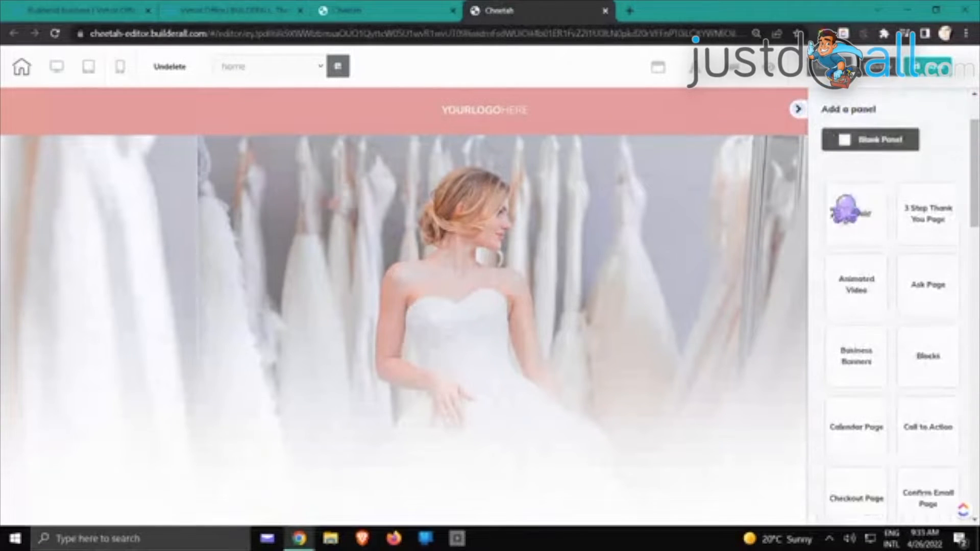
left_click(863, 219)
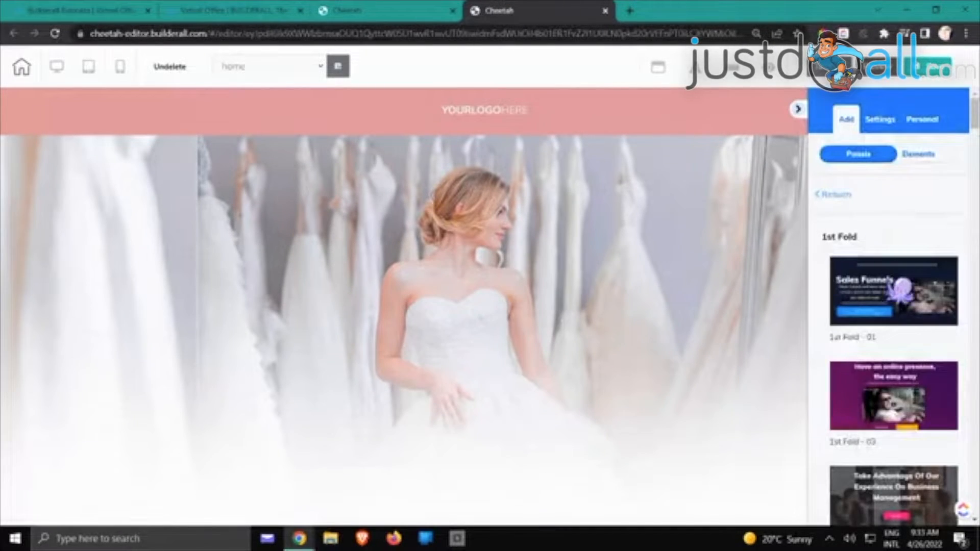
- Browse the 1st Fold panel templates, from the numbered designs to the business-themed ones
scroll(901, 286, "down", 4)
scroll(901, 284, "down", 8)
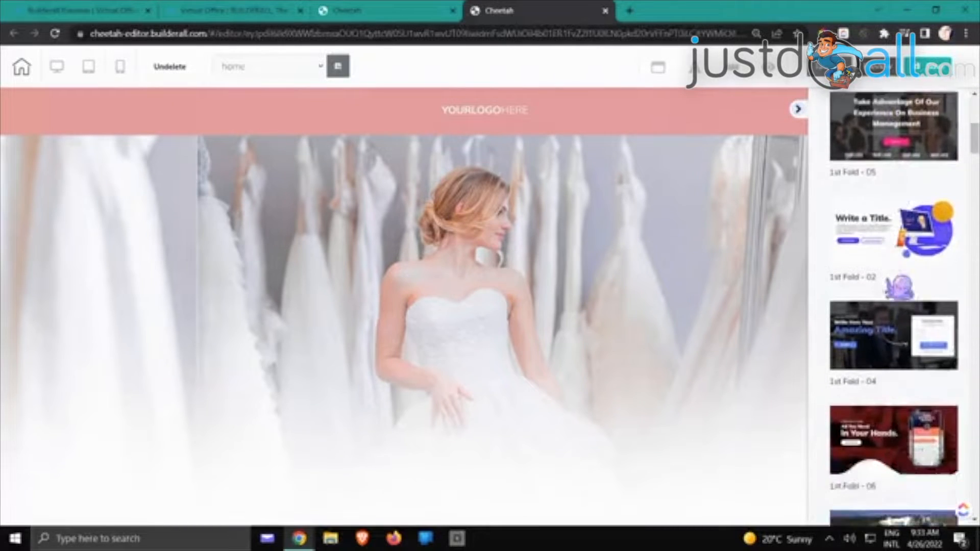
scroll(894, 307, "down", 8)
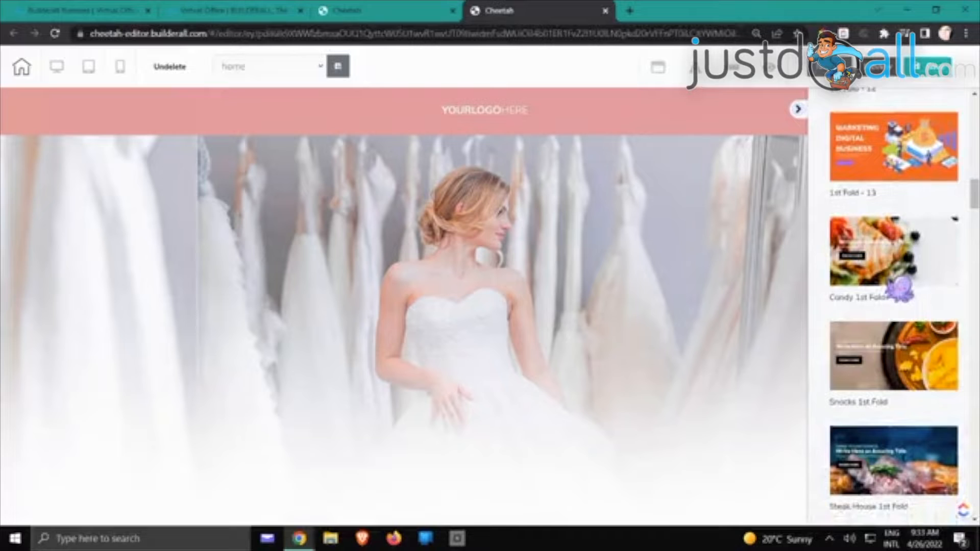
scroll(898, 289, "down", 6)
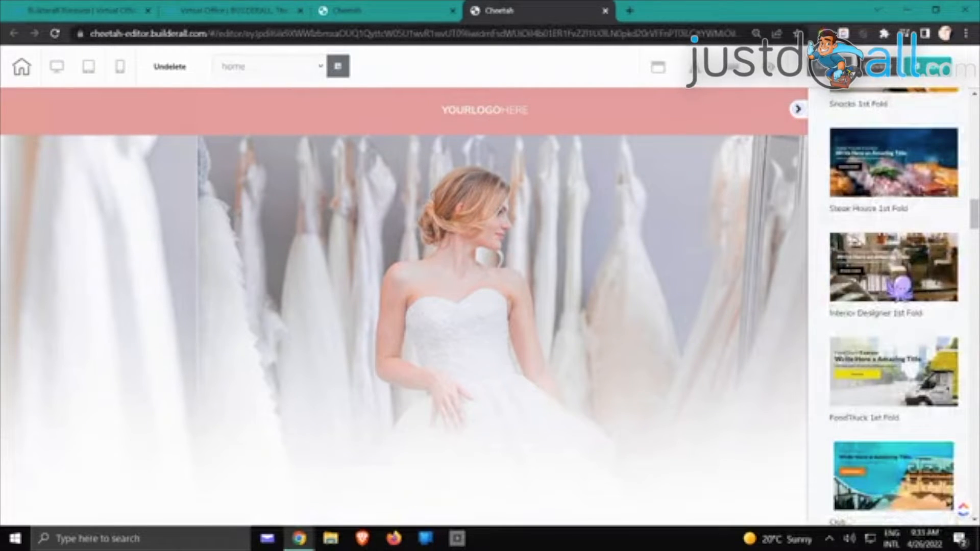
scroll(891, 300, "down", 4)
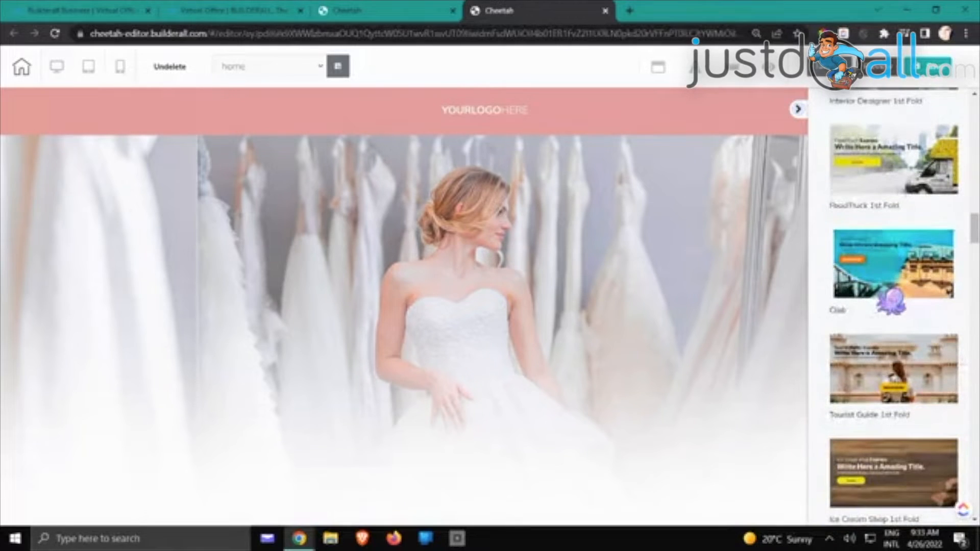
scroll(893, 300, "down", 5)
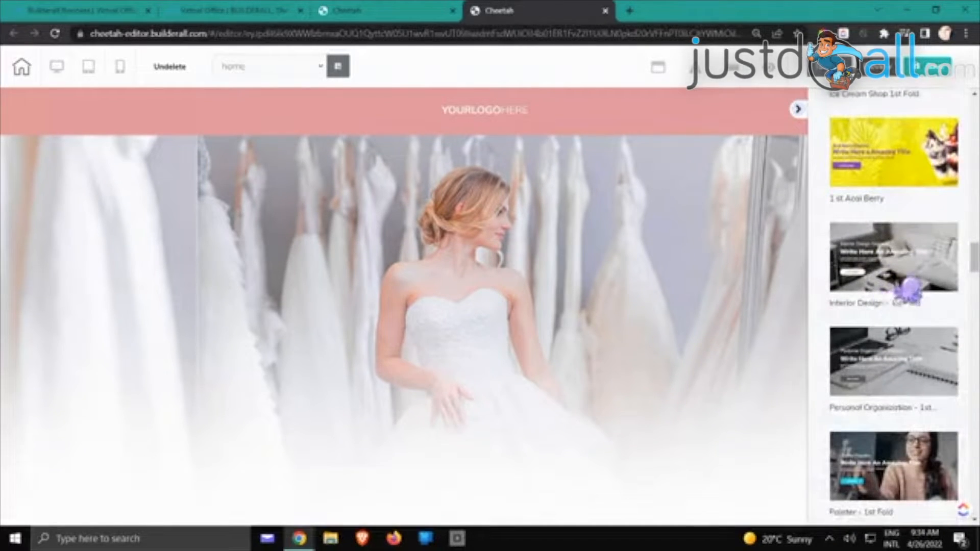
scroll(874, 262, "down", 3)
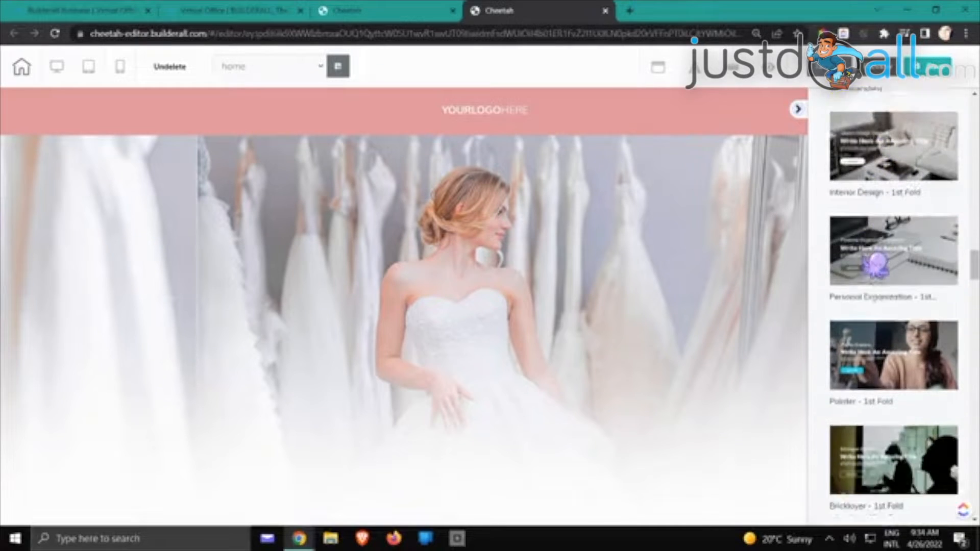
- Add the ready-made "Painter - 1st Fold" panel to the Home page and go to it below the footer
scroll(878, 296, "down", 2)
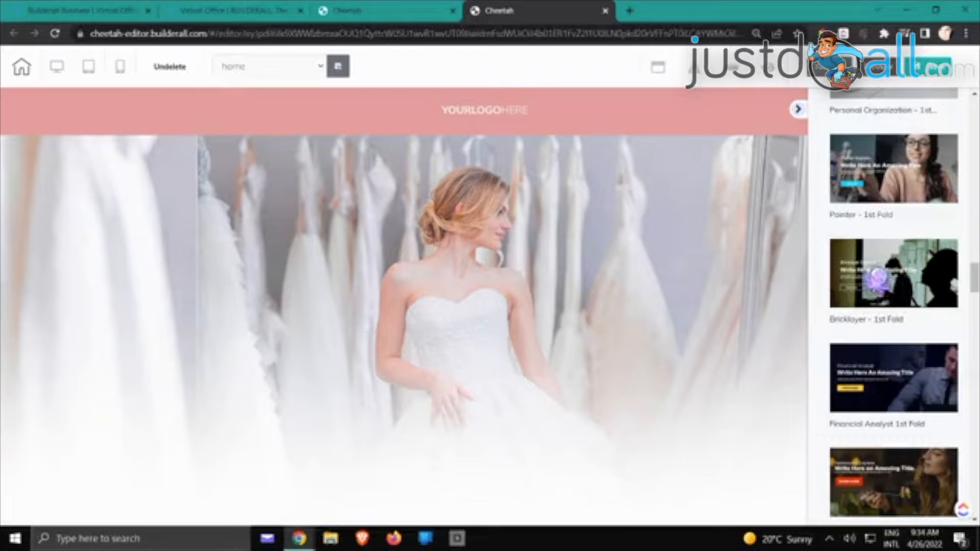
scroll(895, 293, "up", 3)
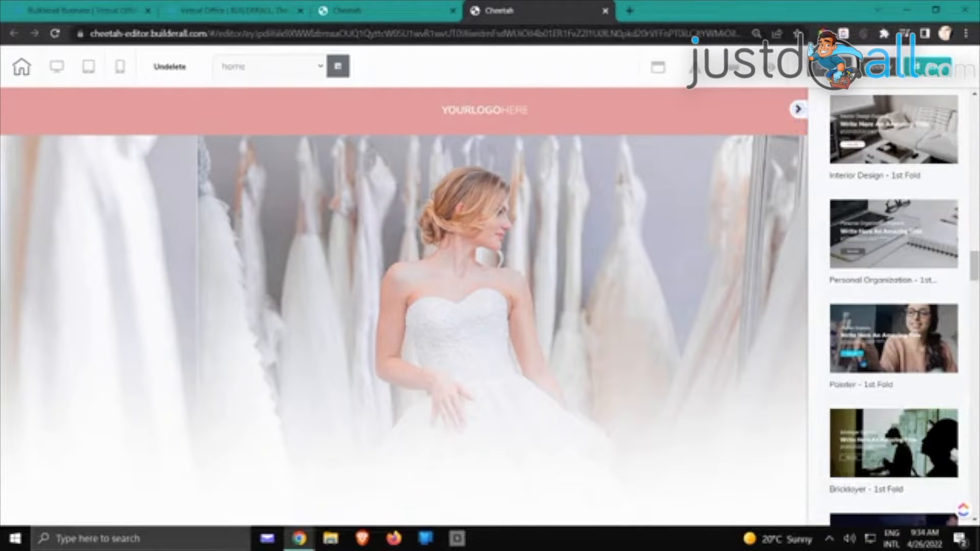
left_click(870, 352)
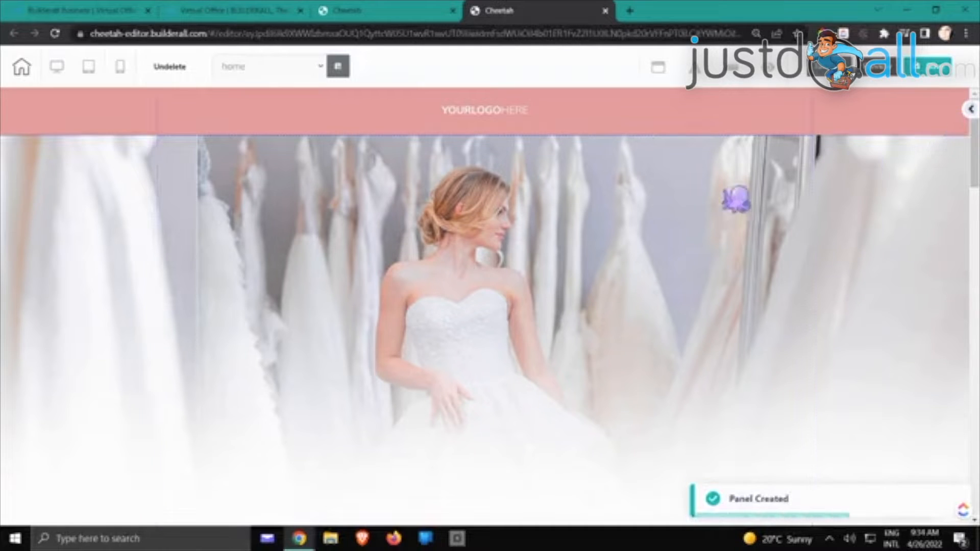
scroll(505, 286, "down", 10)
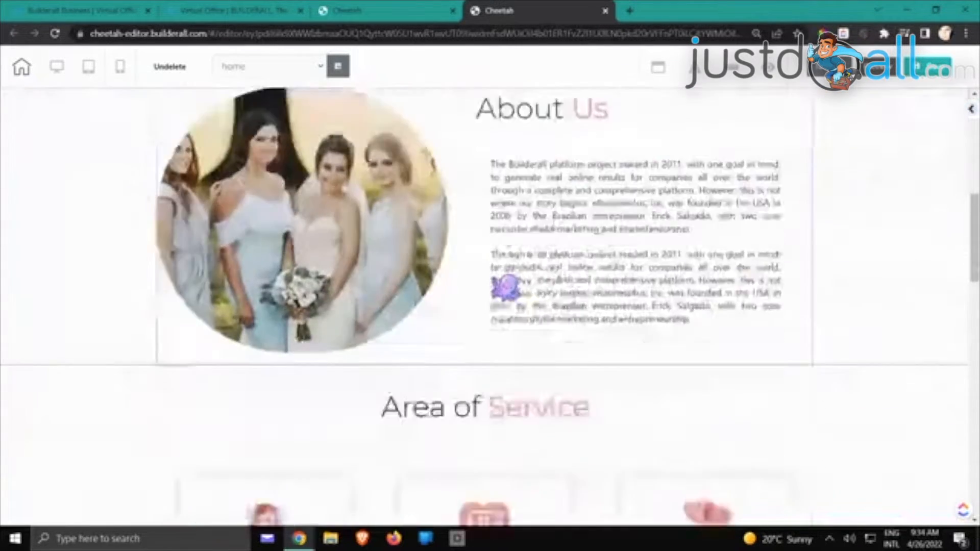
scroll(506, 289, "down", 15)
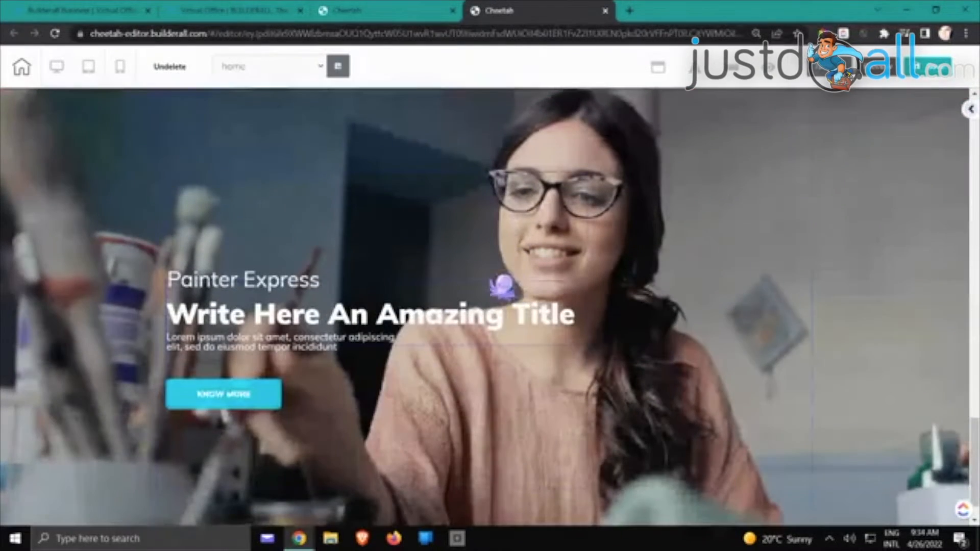
- Move the subtitle, title, paragraph and Know More button higher in the Painter panel's box, and shorten the box to fit them
left_click(350, 212)
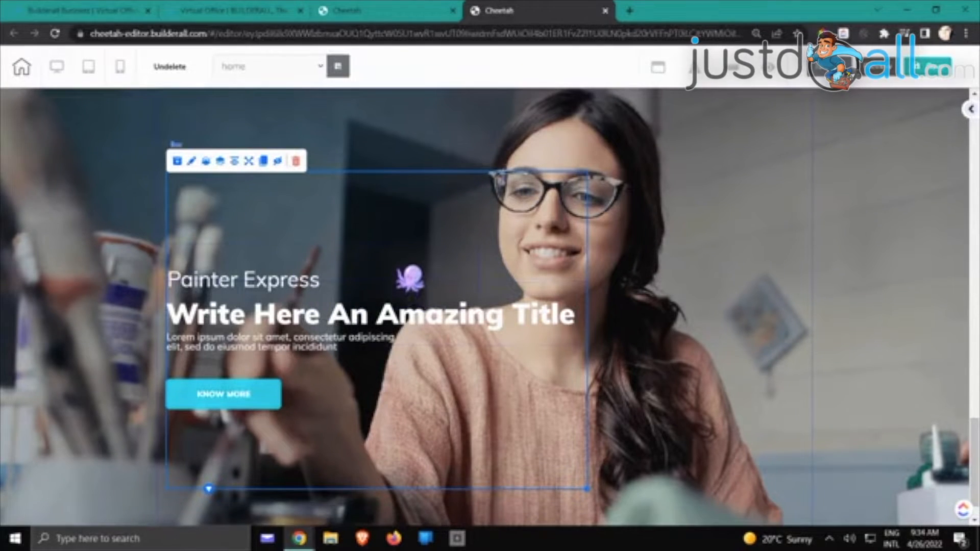
mouse_move(410, 279)
left_mouse_down()
mouse_move(409, 234)
mouse_move(421, 214)
left_mouse_up()
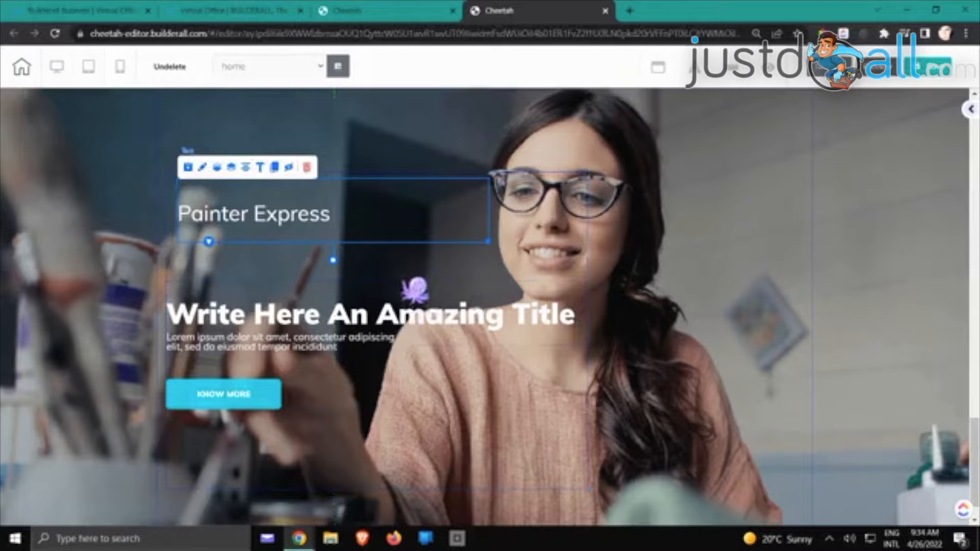
left_click_drag(415, 290, 416, 247)
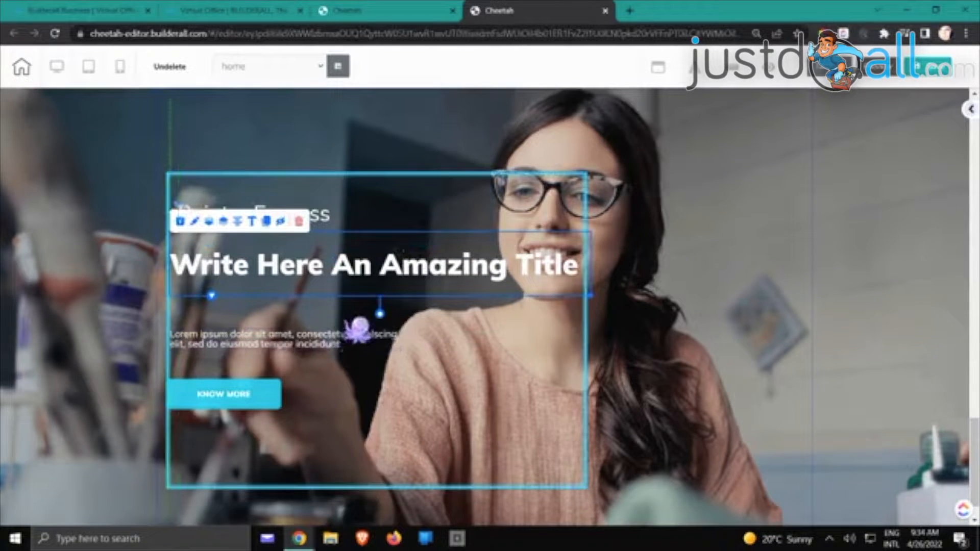
left_click_drag(359, 329, 365, 299)
left_click_drag(275, 388, 300, 337)
left_click(348, 450)
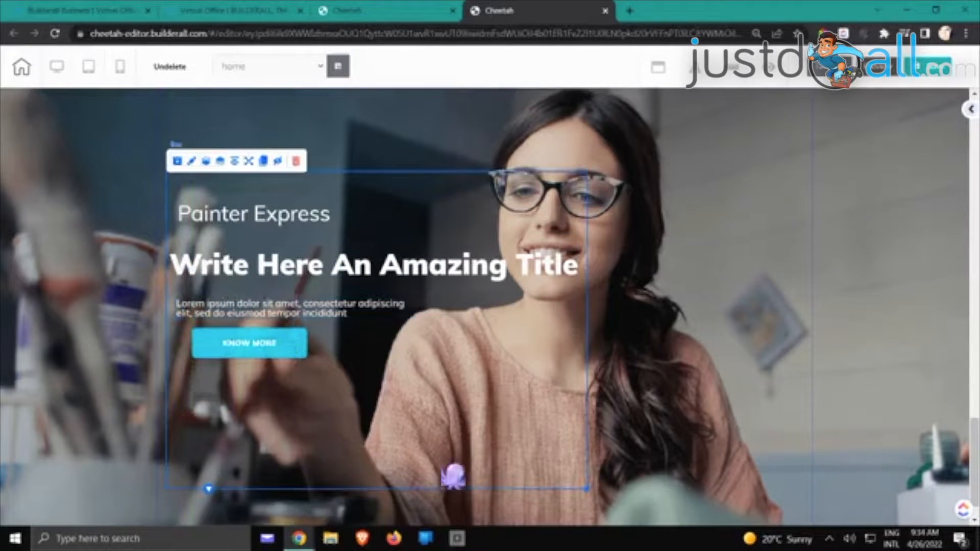
left_click_drag(587, 488, 585, 368)
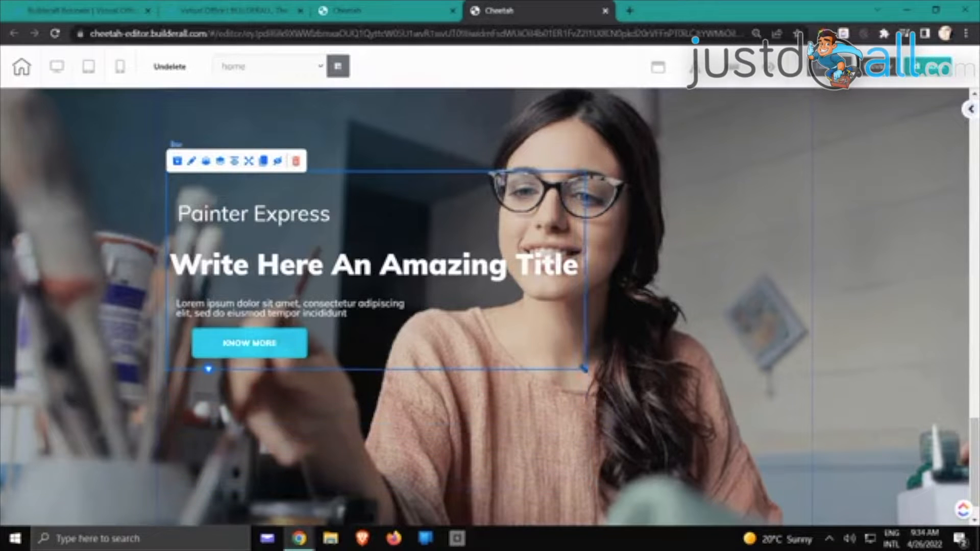
- Reposition the text box in the Painter panel, moving the Painter Express subtitle out beside it and back above the title
scroll(657, 386, "up", 3)
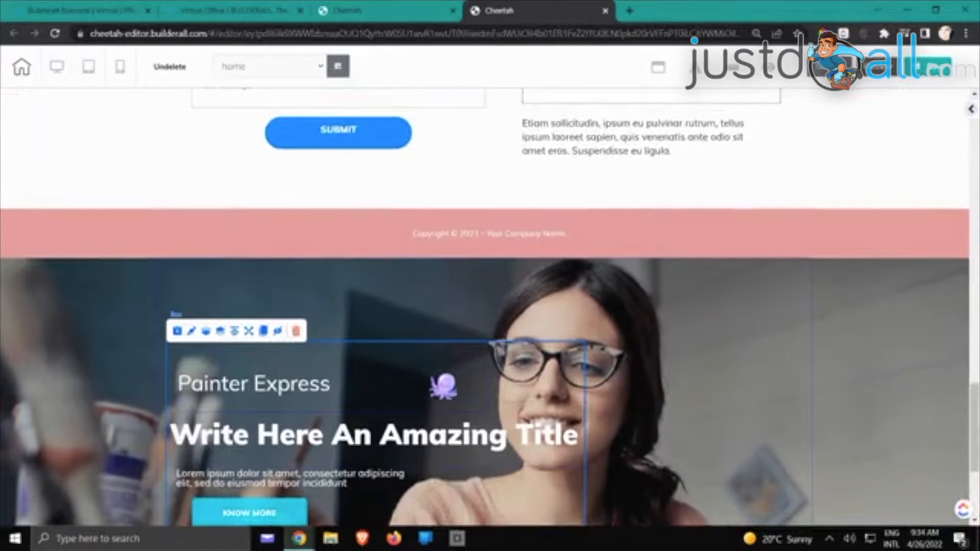
left_click_drag(531, 357, 550, 335)
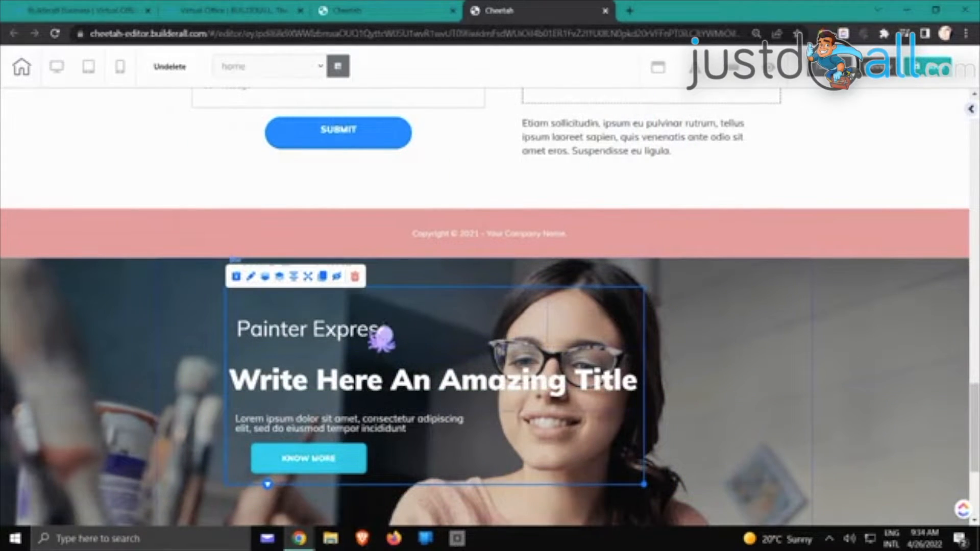
mouse_move(382, 338)
left_mouse_down()
mouse_move(390, 293)
mouse_move(833, 304)
mouse_move(832, 339)
left_mouse_up()
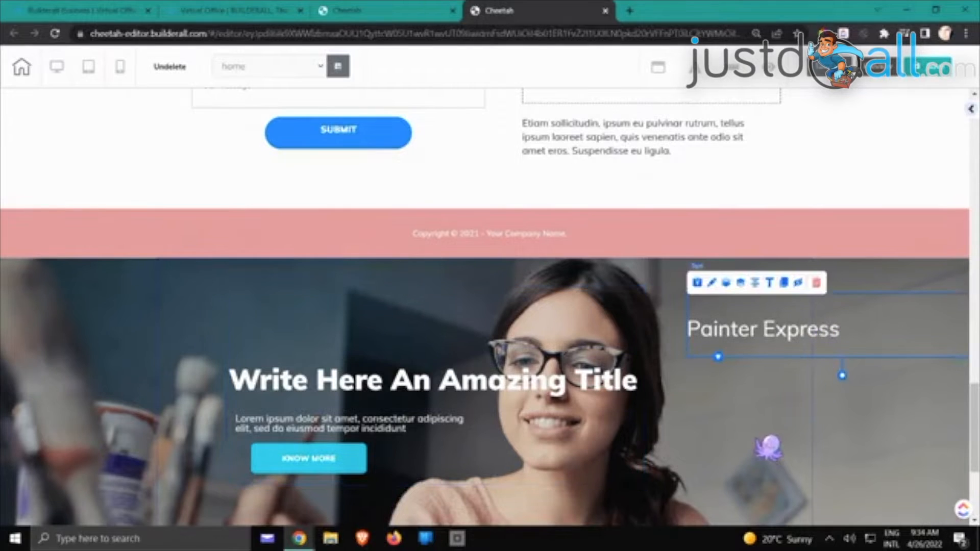
mouse_move(606, 329)
left_mouse_down()
mouse_move(596, 277)
mouse_move(594, 344)
left_mouse_up()
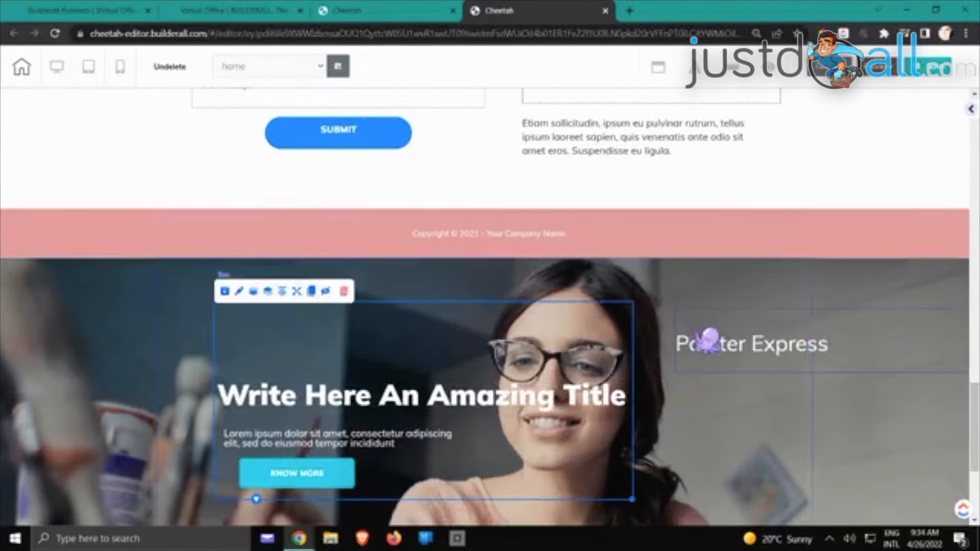
left_click_drag(731, 347, 774, 380)
mouse_move(604, 321)
left_mouse_down()
mouse_move(598, 302)
mouse_move(554, 343)
mouse_move(545, 253)
mouse_move(560, 337)
mouse_move(573, 326)
left_mouse_up()
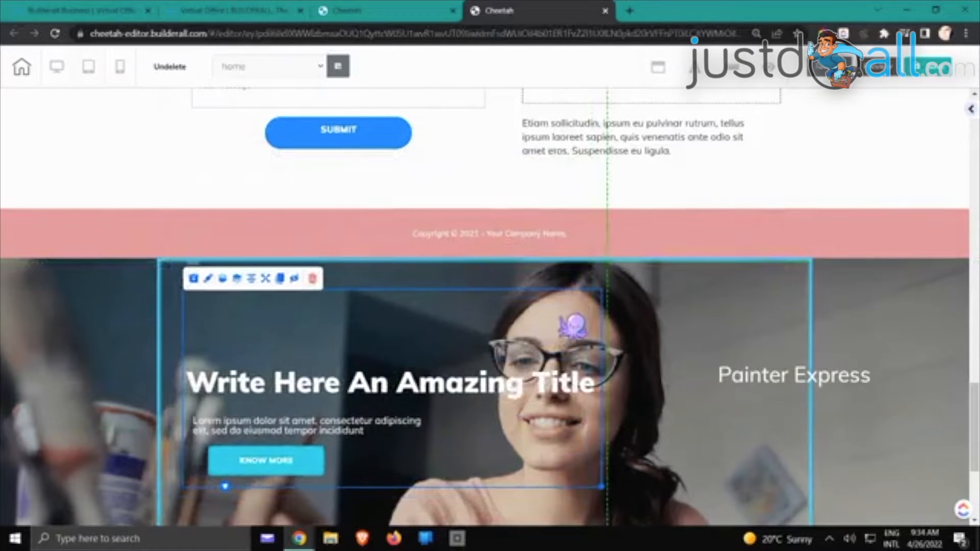
left_click_drag(735, 377, 210, 323)
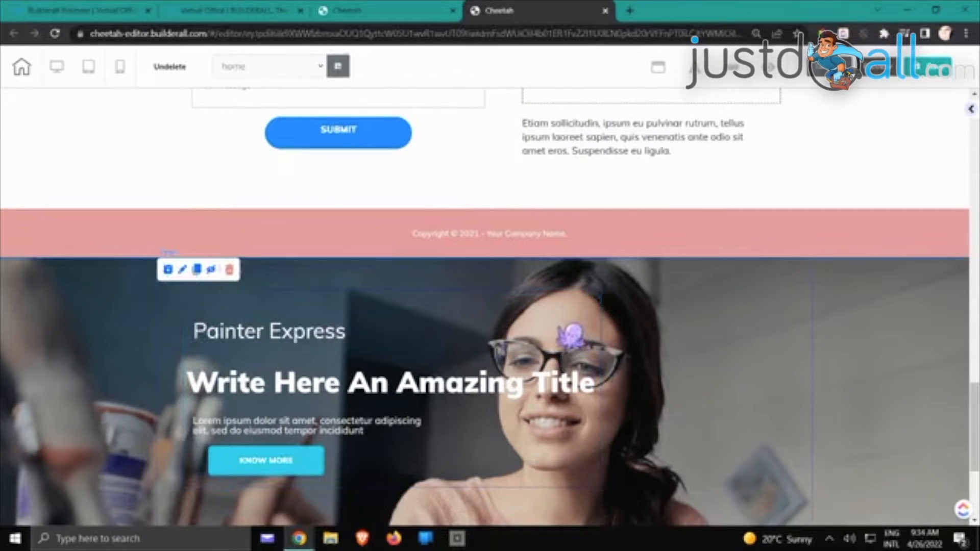
- Move the text box from the Painter panel to the bridal hero panel, and delete the emptied Painter panel
left_click_drag(573, 338, 510, 270)
scroll(536, 311, "down", 15)
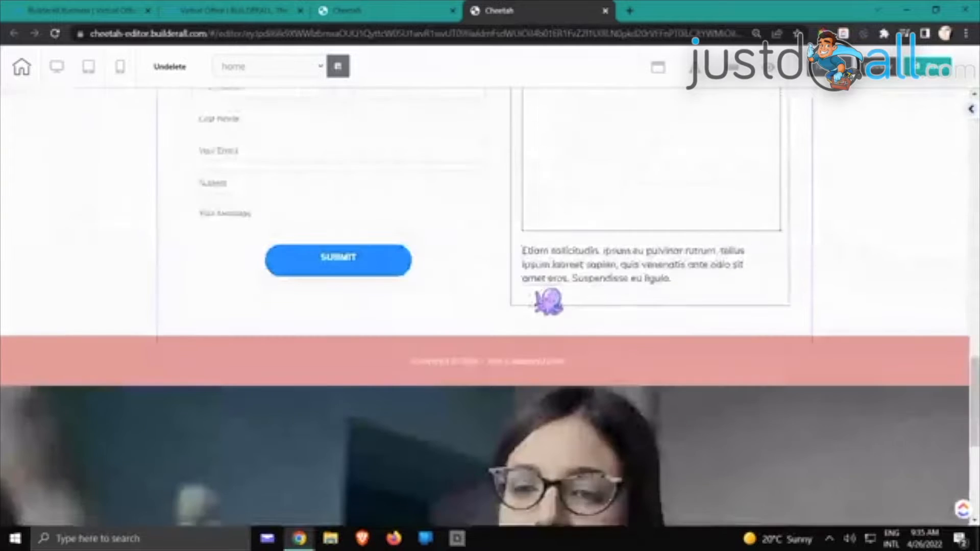
scroll(546, 300, "down", 6)
scroll(153, 204, "up", 2)
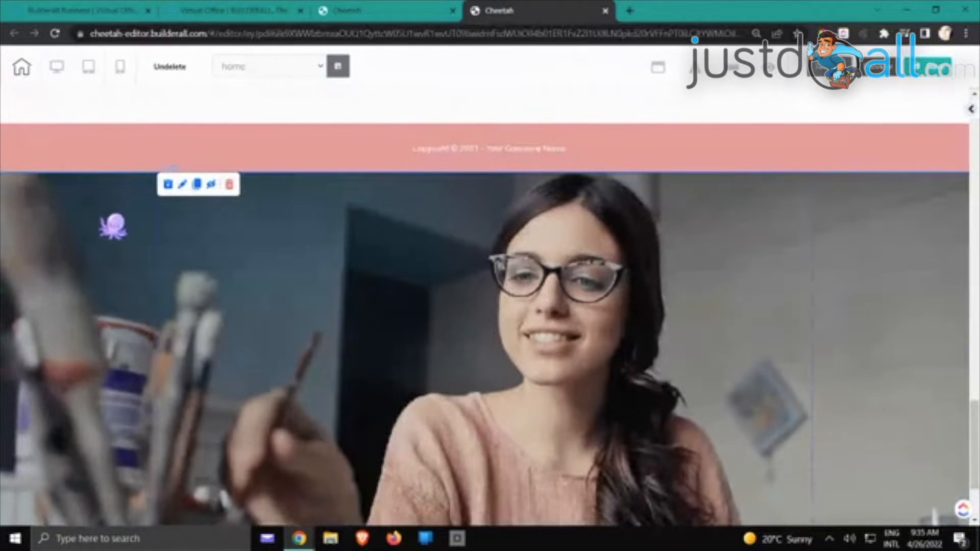
left_click(229, 185)
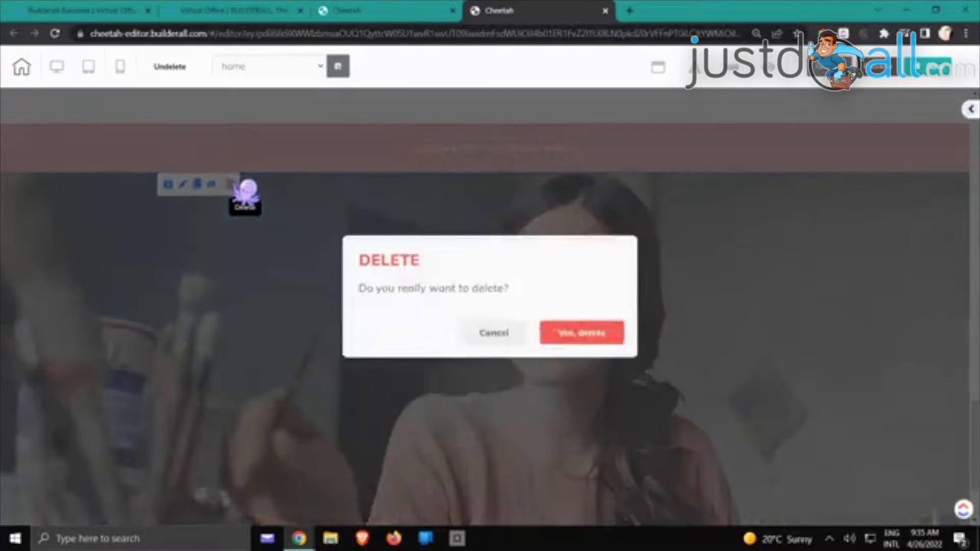
left_click(570, 320)
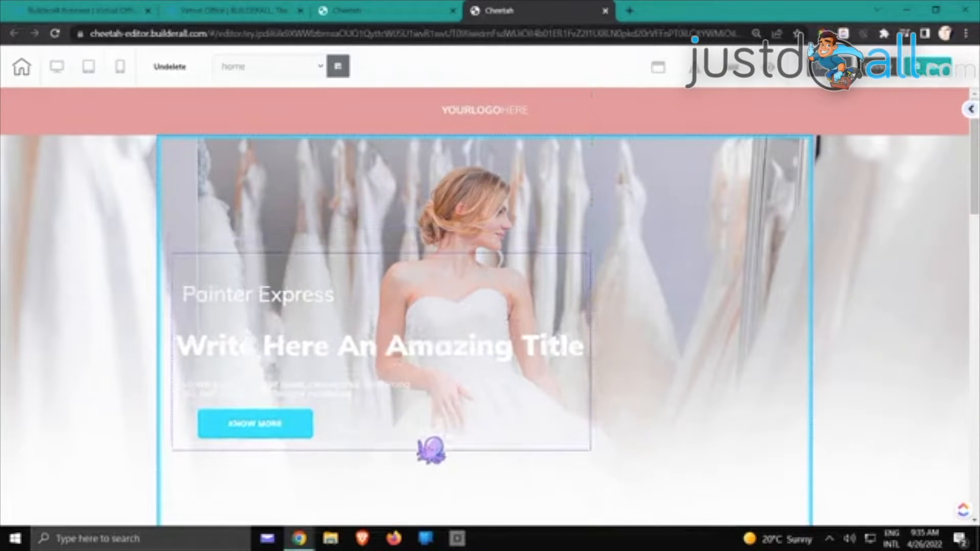
- Place the text box lower over the bridal hero image, near the panel's left guide line
left_click(430, 451)
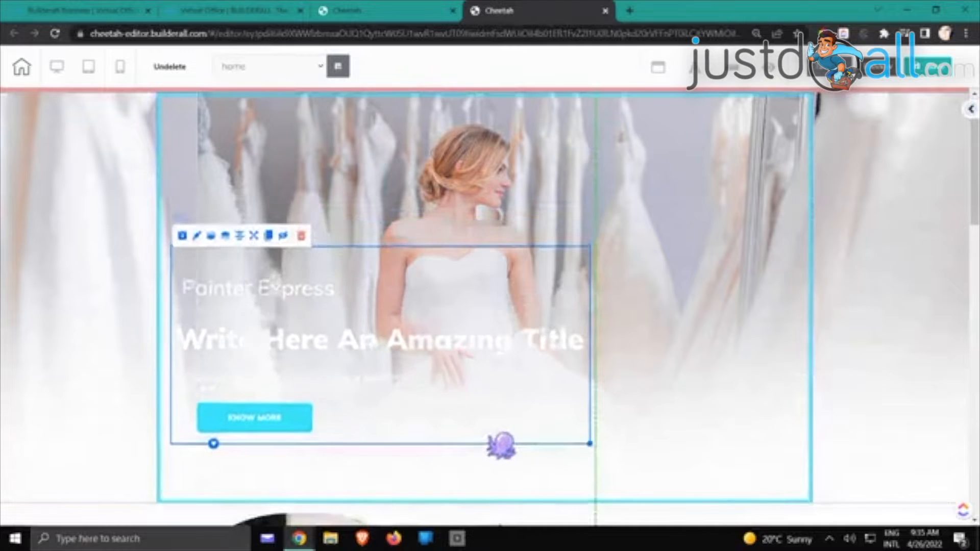
left_click_drag(501, 444, 502, 445)
left_click(553, 240)
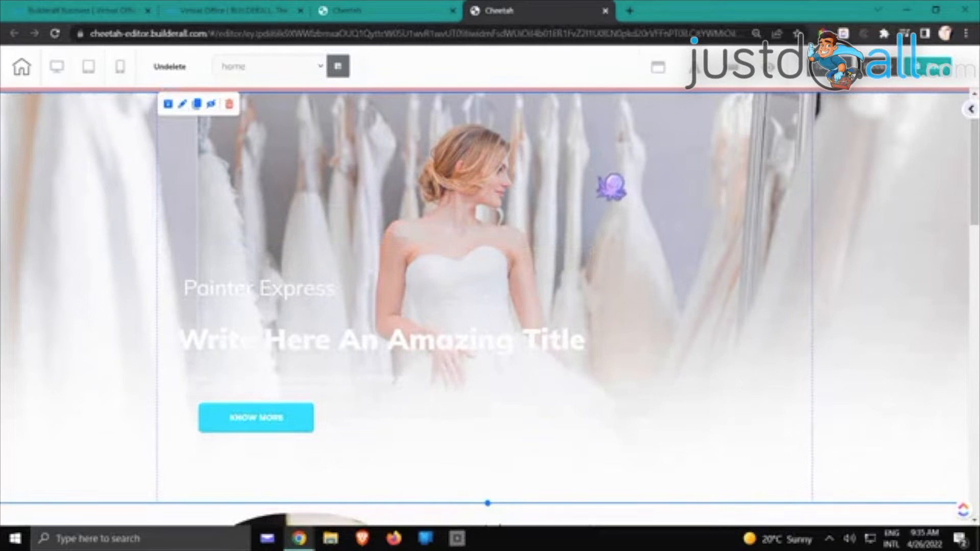
- Review the bridal hero panel's settings, from Advanced up through Background Settings to Sizes, and close them
double_click(584, 185)
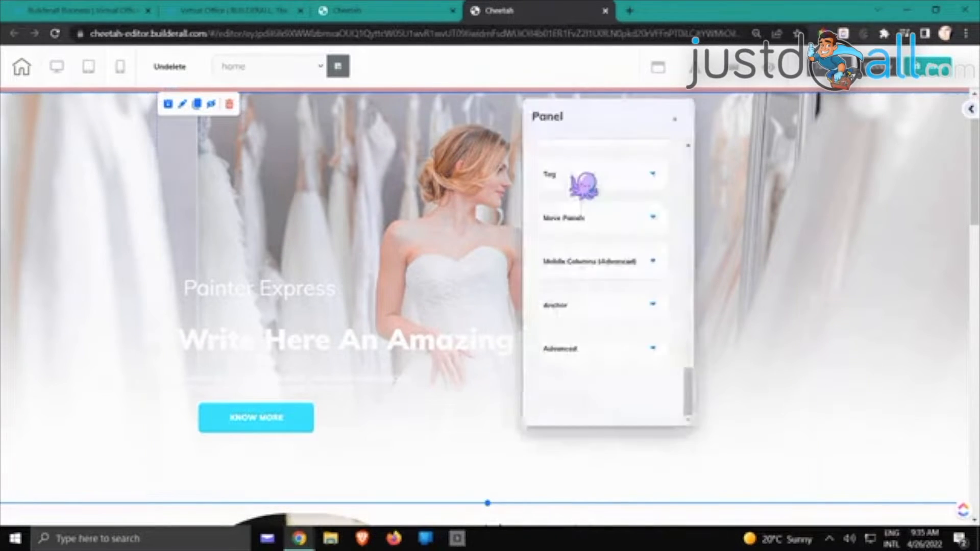
left_click_drag(607, 126, 675, 121)
scroll(682, 177, "up", 6)
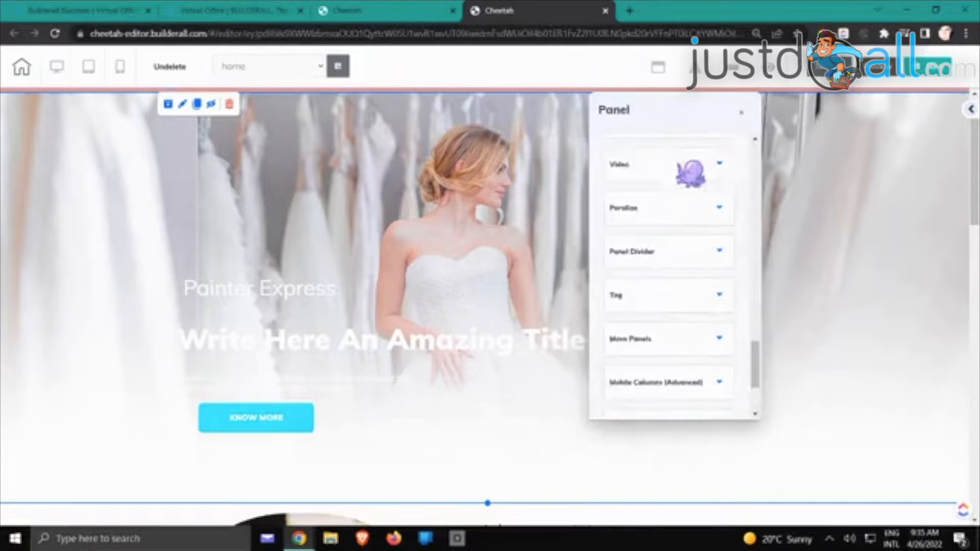
scroll(690, 173, "up", 5)
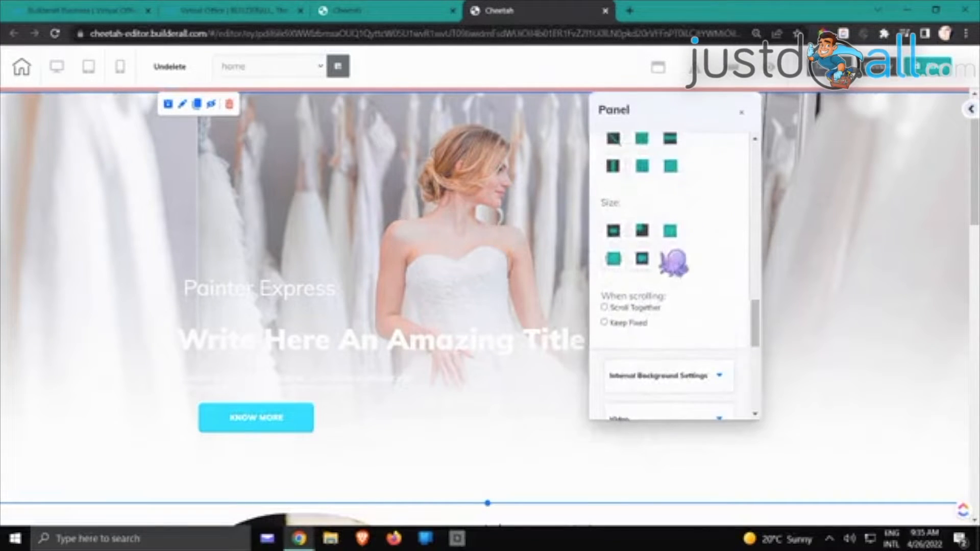
scroll(694, 194, "up", 6)
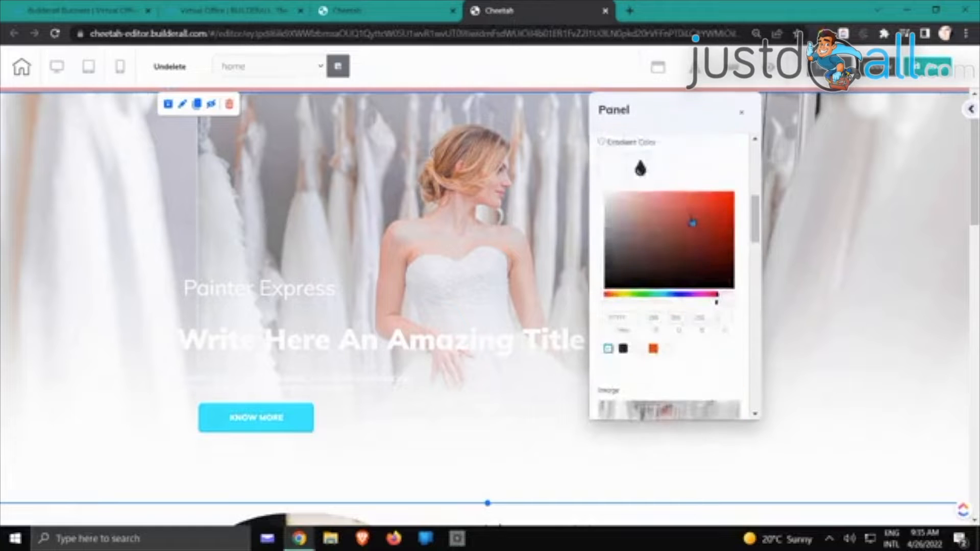
scroll(672, 293, "down", 2)
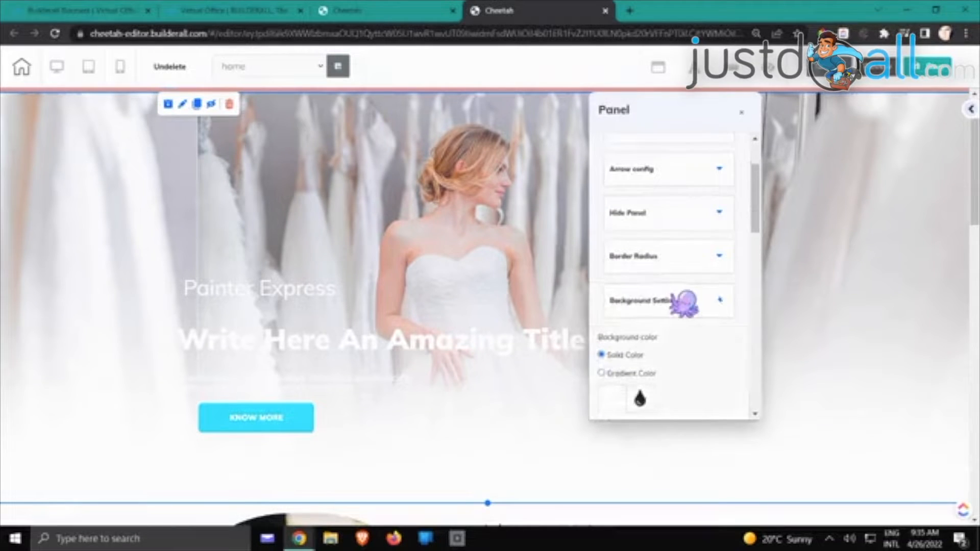
left_click(684, 302)
scroll(696, 262, "up", 2)
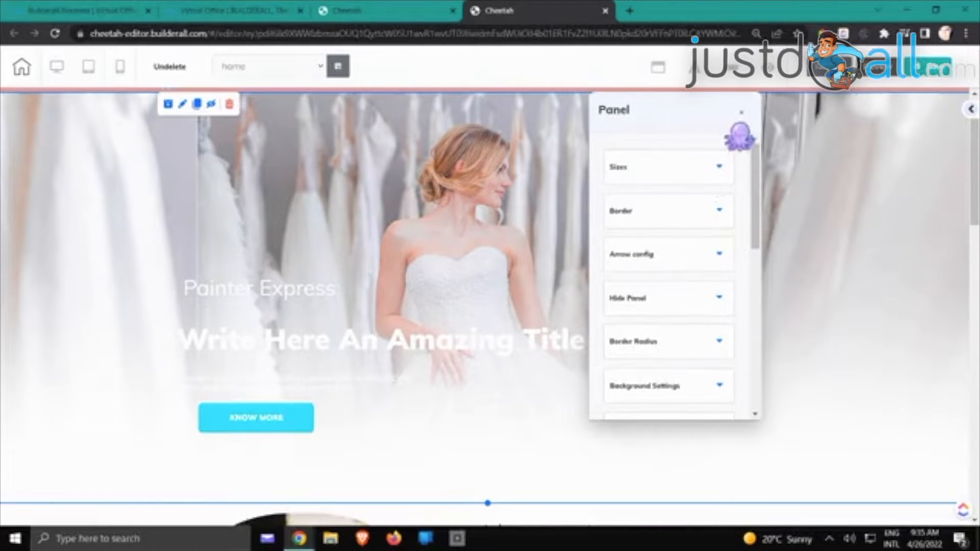
left_click(743, 114)
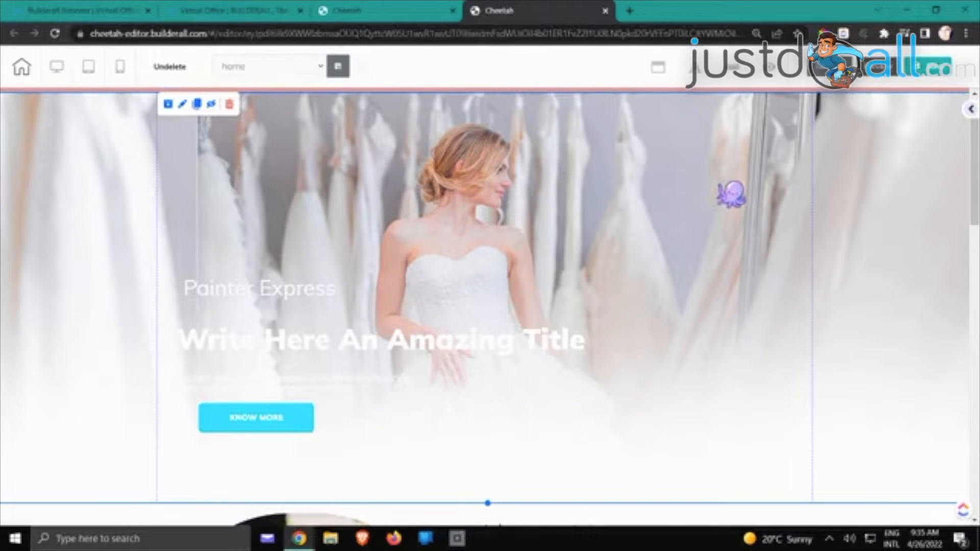
- Reopen the hero panel's settings and set the background image origin to the top-left-corner option under Background Settings
left_click(731, 194)
scroll(616, 186, "down", 3)
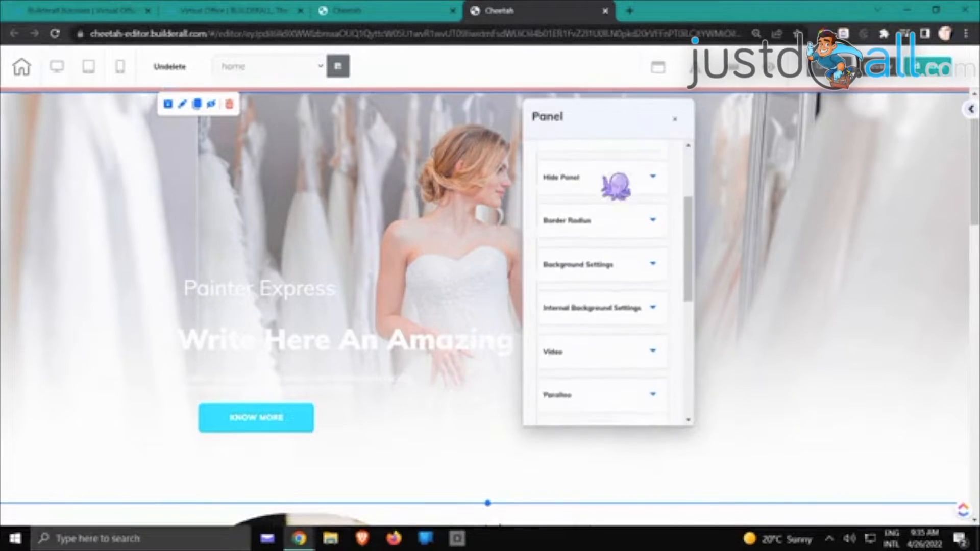
scroll(616, 186, "down", 1)
left_click(580, 230)
scroll(582, 235, "down", 5)
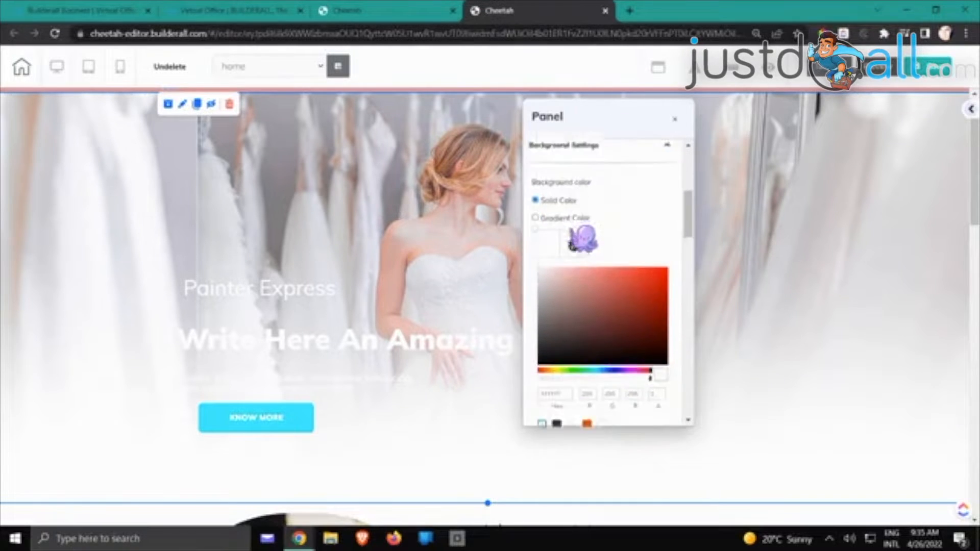
scroll(583, 238, "down", 4)
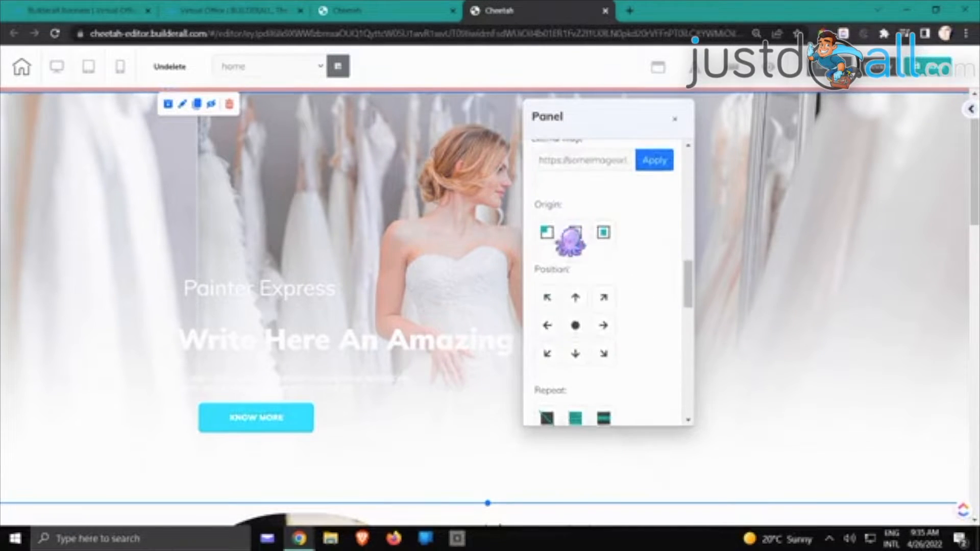
left_click_drag(615, 132, 712, 120)
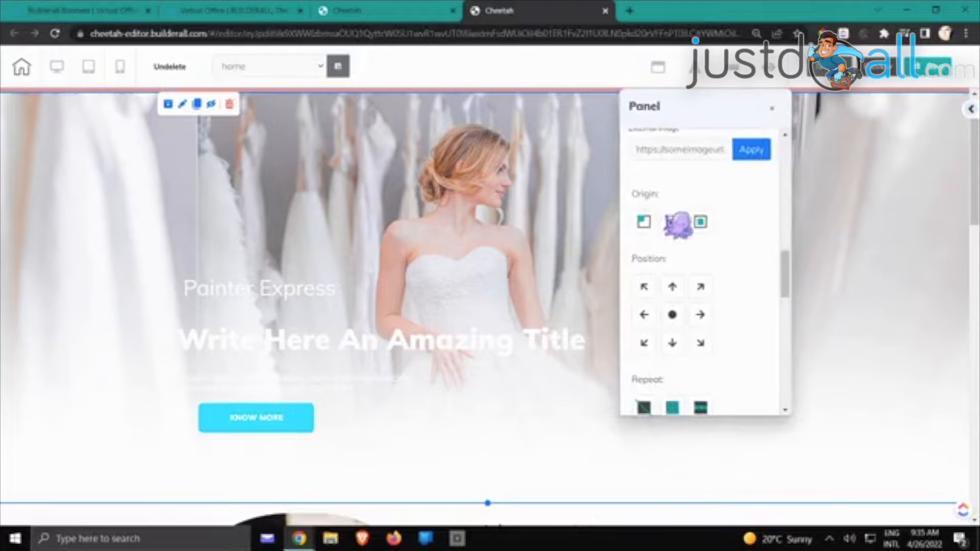
left_click(700, 222)
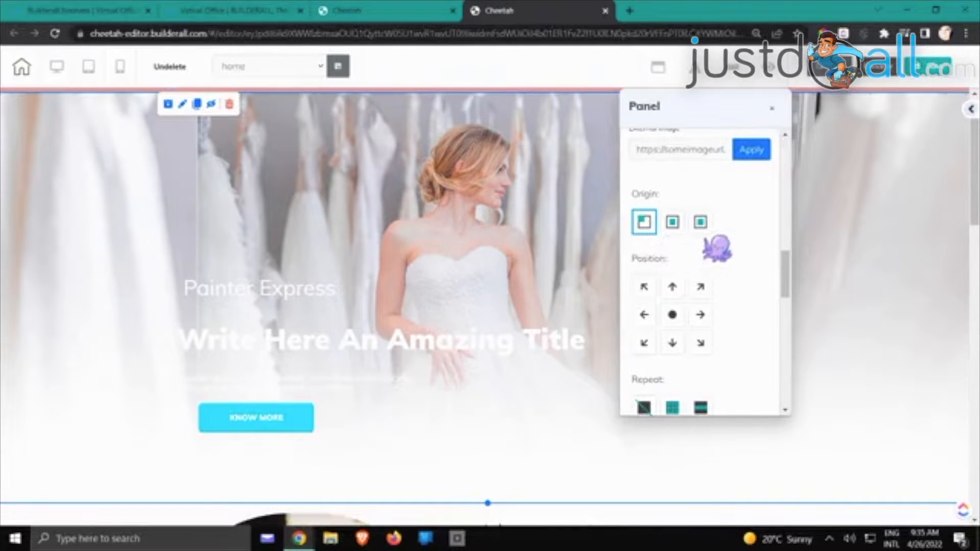
scroll(715, 247, "down", 1)
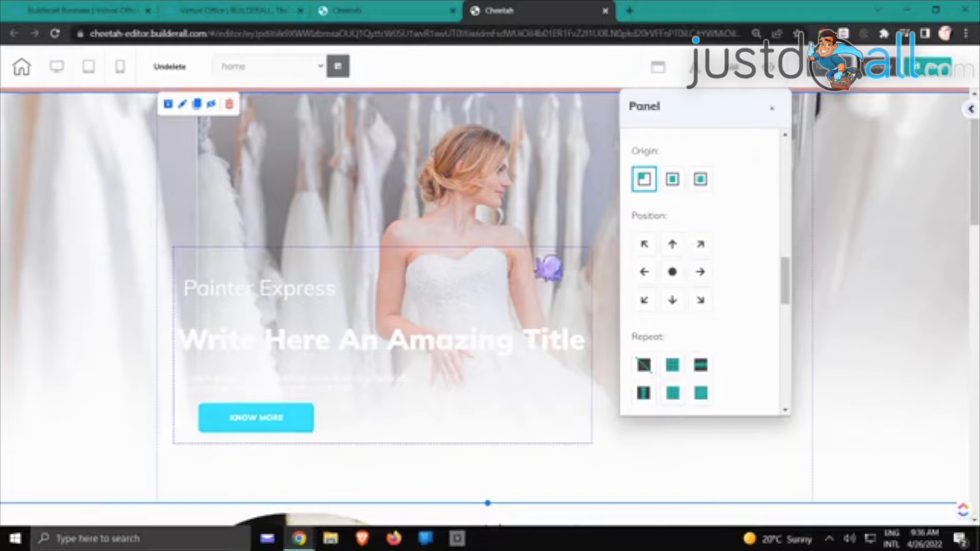
- Try the right, left, bottom and bottom-right positions for the hero panel's background image, and settle on the centre position
left_click(700, 272)
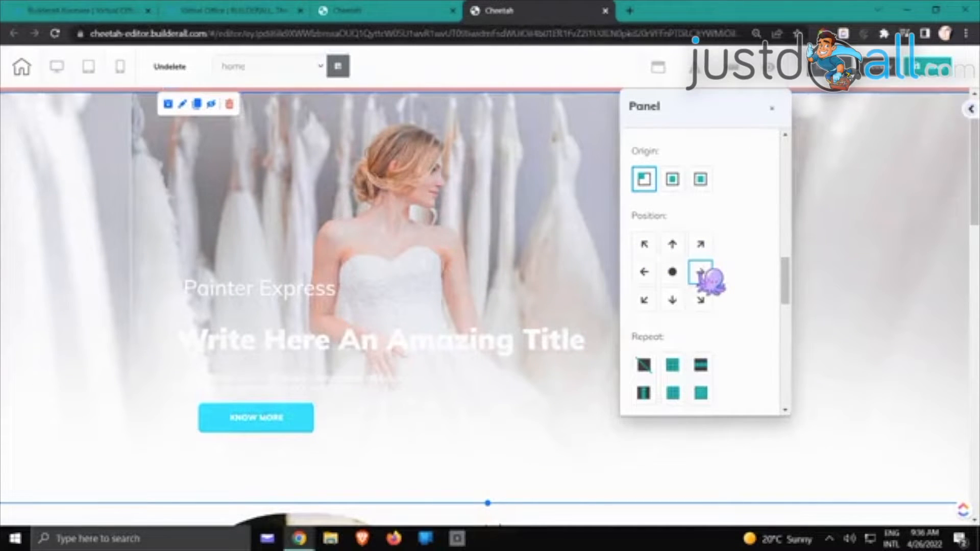
left_click(644, 271)
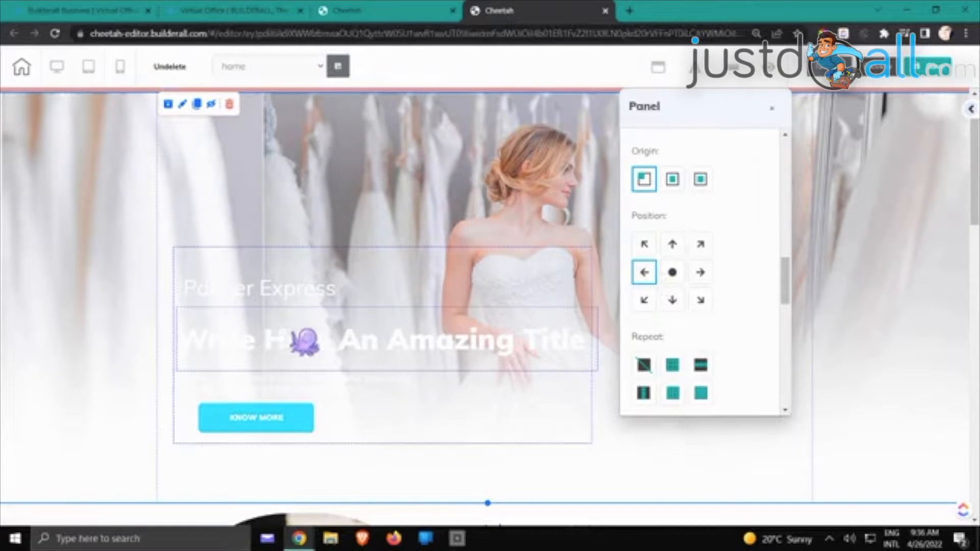
left_click(672, 300)
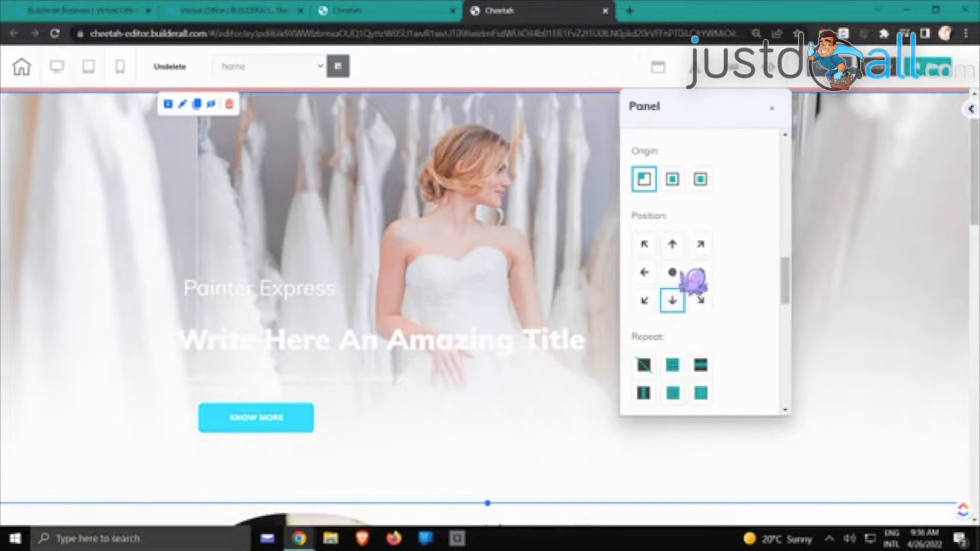
left_click(701, 300)
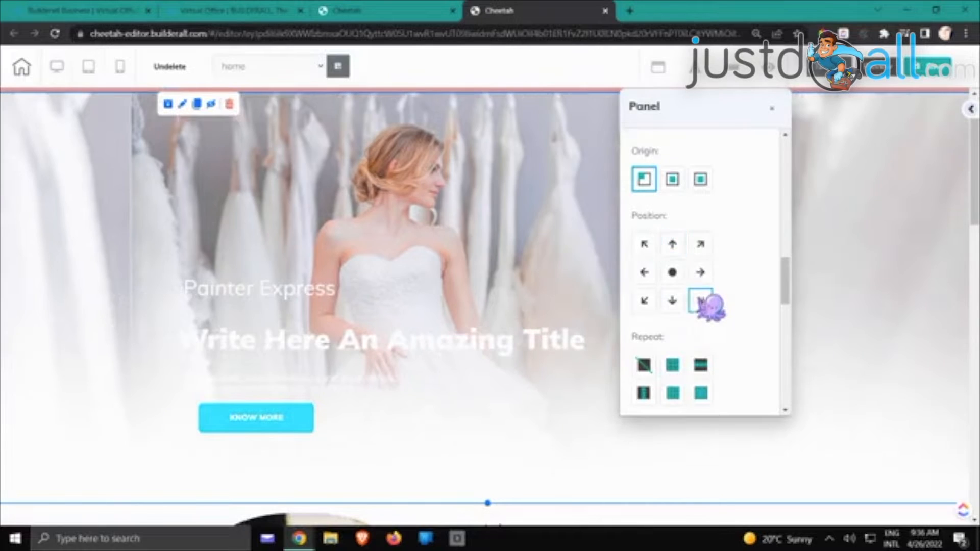
left_click(645, 272)
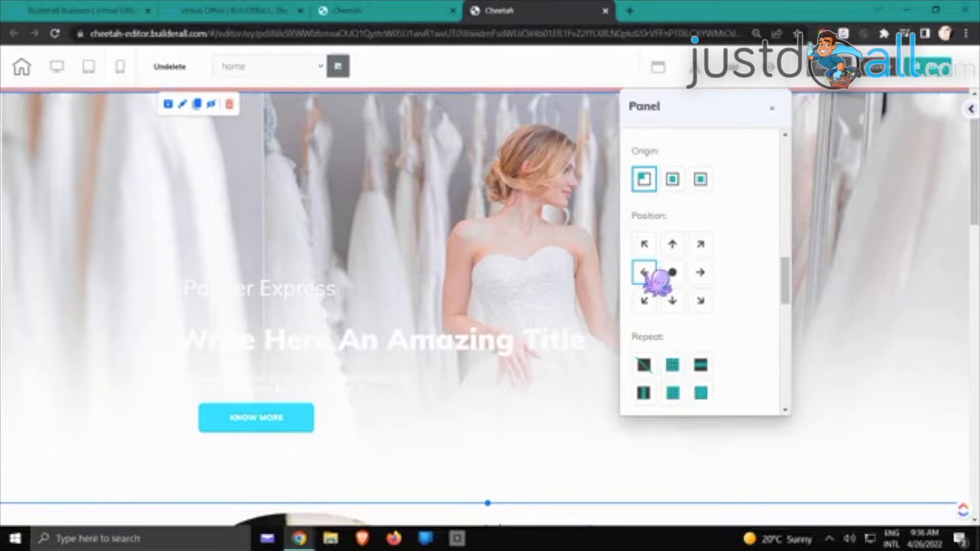
left_click(673, 272)
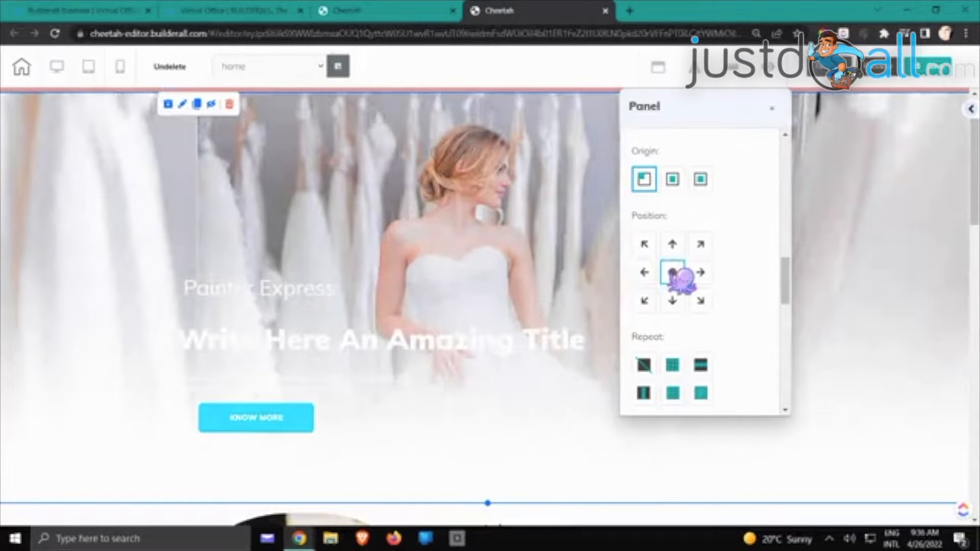
- Compare the background image size options, choose the cover-style one that fills the whole hero panel, and close the panel settings
scroll(674, 270, "down", 3)
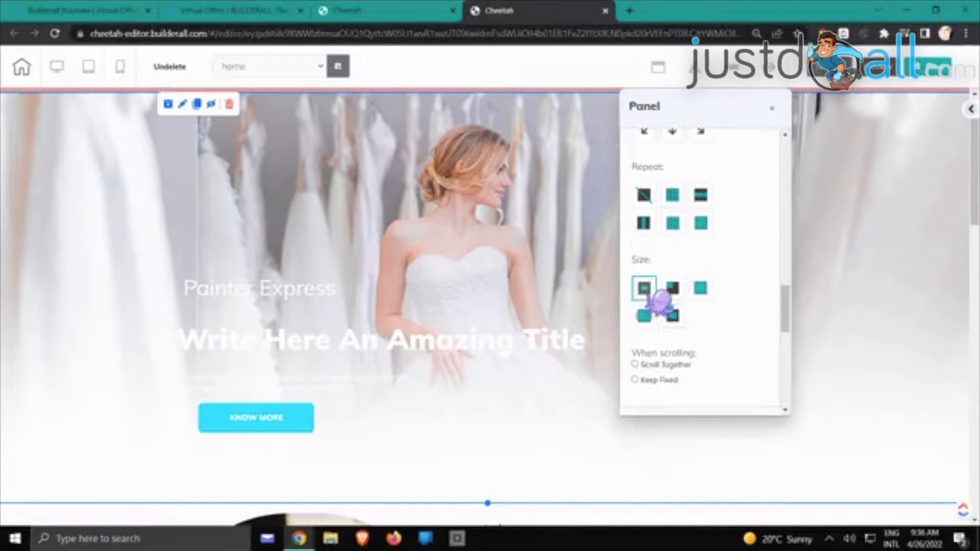
left_click(673, 289)
left_click(700, 288)
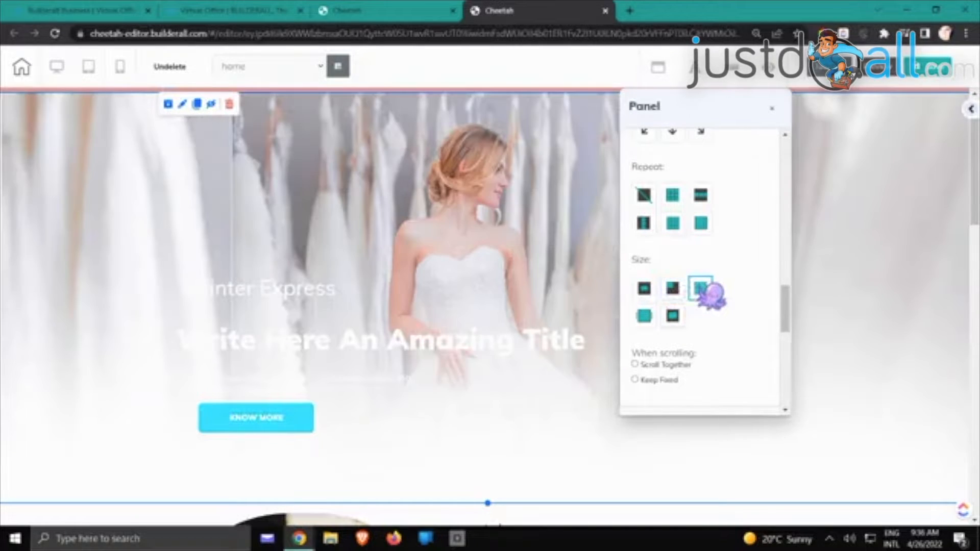
left_click(672, 315)
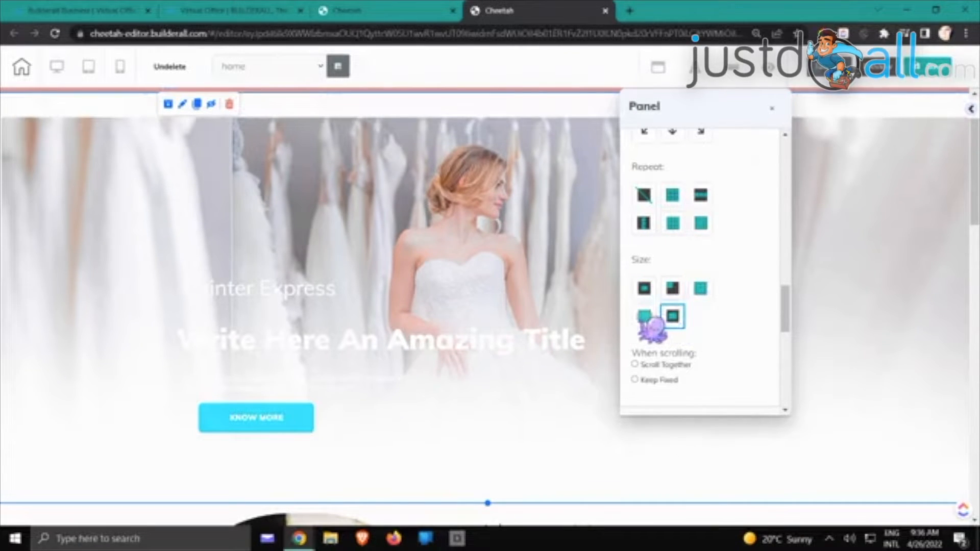
left_click(645, 316)
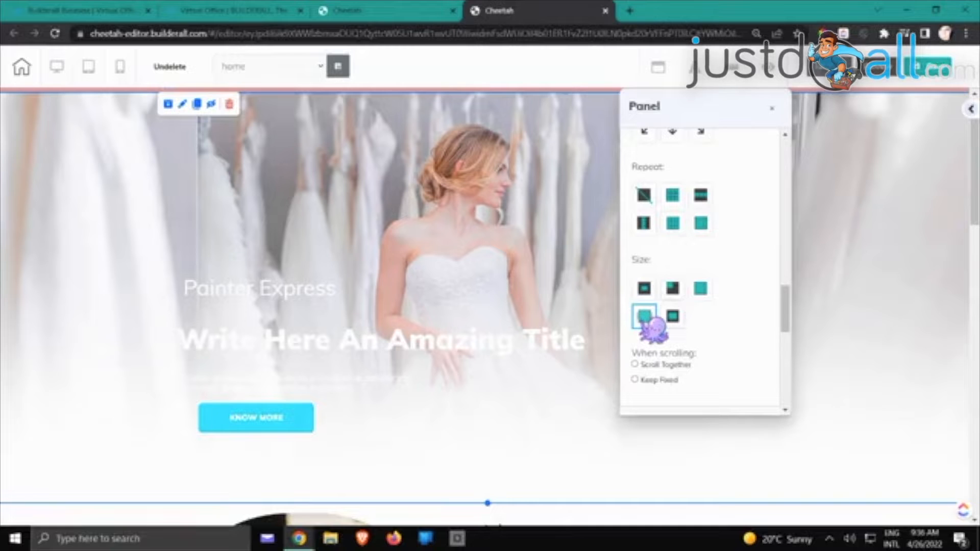
scroll(643, 319, "down", 2)
left_click(869, 199)
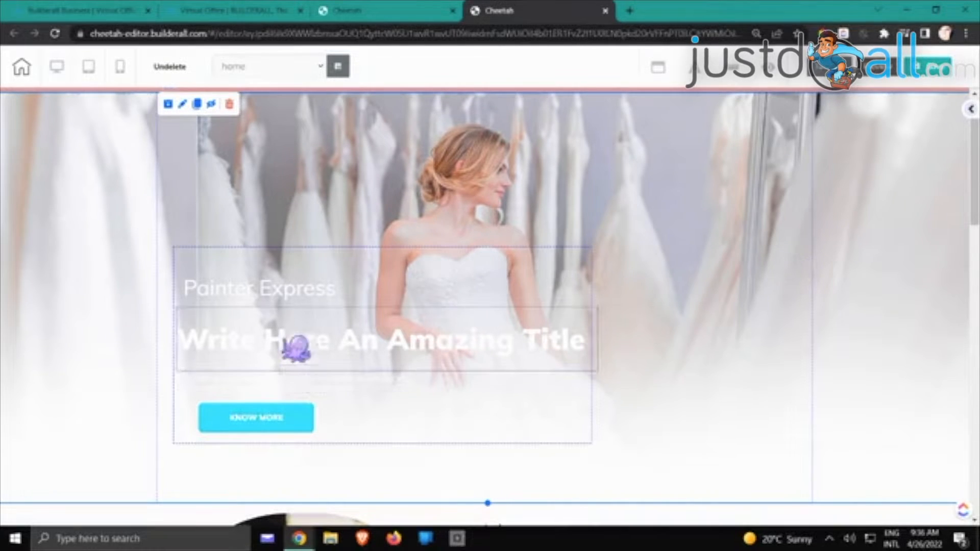
- Tighten the hero text box layout by moving the headings up and placing the paragraph and Know More button closer beneath the title
mouse_move(538, 267)
left_mouse_down()
mouse_move(540, 239)
mouse_move(529, 245)
left_mouse_up()
mouse_move(323, 281)
left_mouse_down()
mouse_move(321, 300)
mouse_move(322, 256)
mouse_move(327, 318)
mouse_move(340, 249)
left_mouse_up()
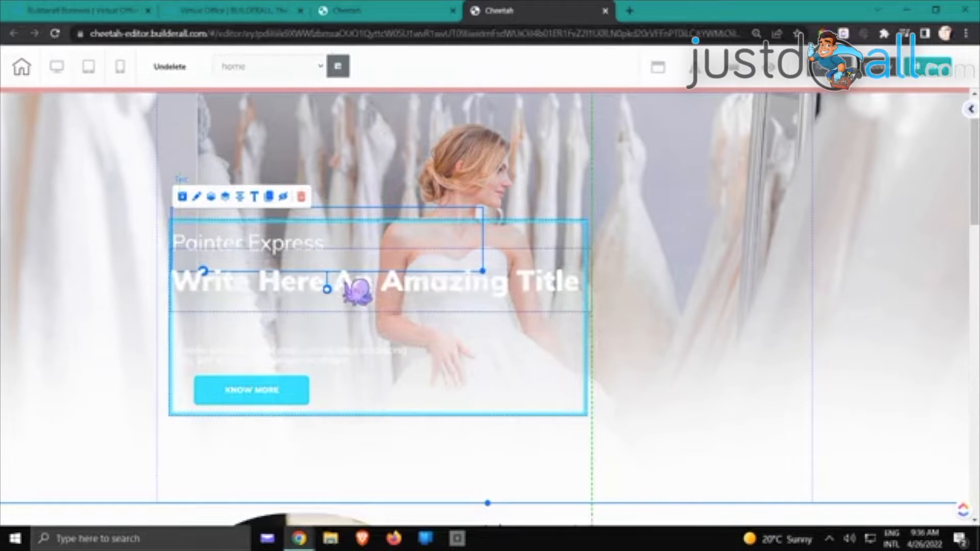
mouse_move(356, 291)
left_mouse_down()
mouse_move(332, 360)
mouse_move(332, 322)
left_mouse_up()
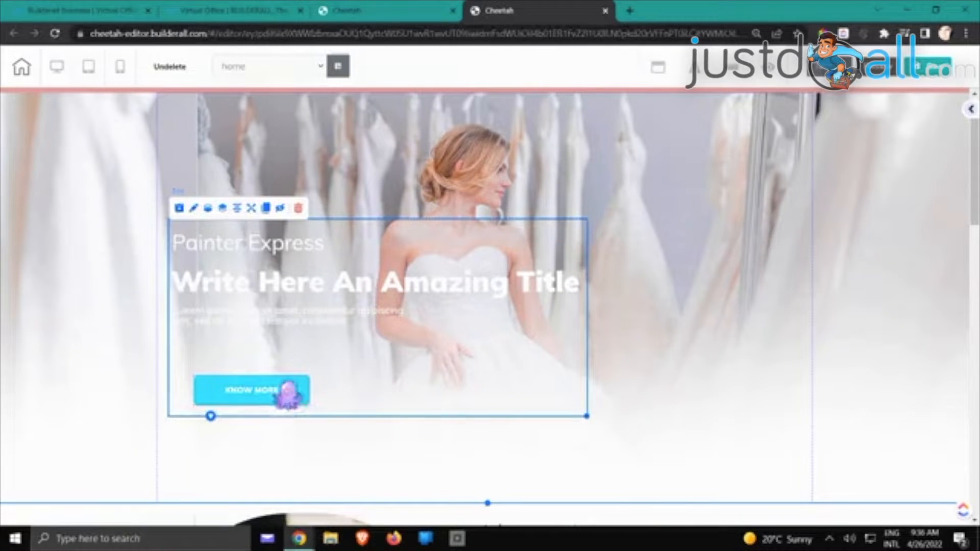
left_click_drag(289, 392, 276, 372)
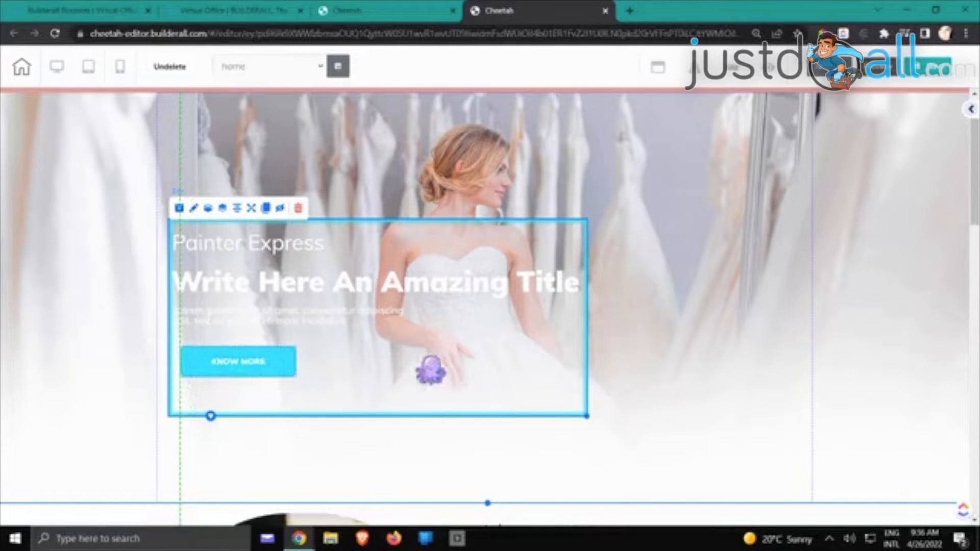
- Shorten the hero text box around its contents and place it lower over the bride image, just inside the panel's left guide line
left_click_drag(587, 416, 551, 473)
left_click(785, 315)
scroll(786, 315, "down", 2)
scroll(786, 315, "up", 3)
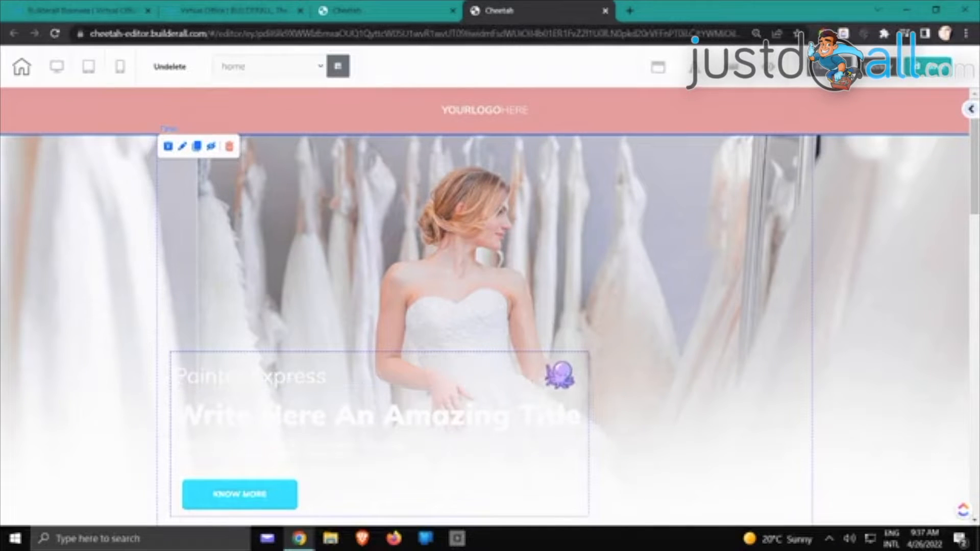
mouse_move(560, 372)
left_mouse_down()
mouse_move(809, 236)
mouse_move(873, 170)
mouse_move(905, 155)
mouse_move(676, 210)
mouse_move(611, 205)
mouse_move(571, 264)
mouse_move(551, 350)
left_mouse_up()
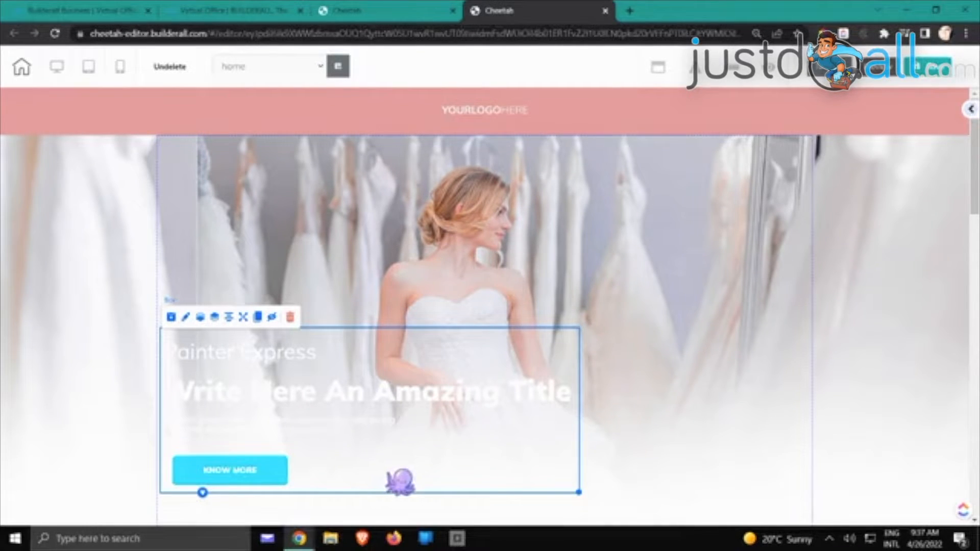
left_click_drag(400, 481, 404, 477)
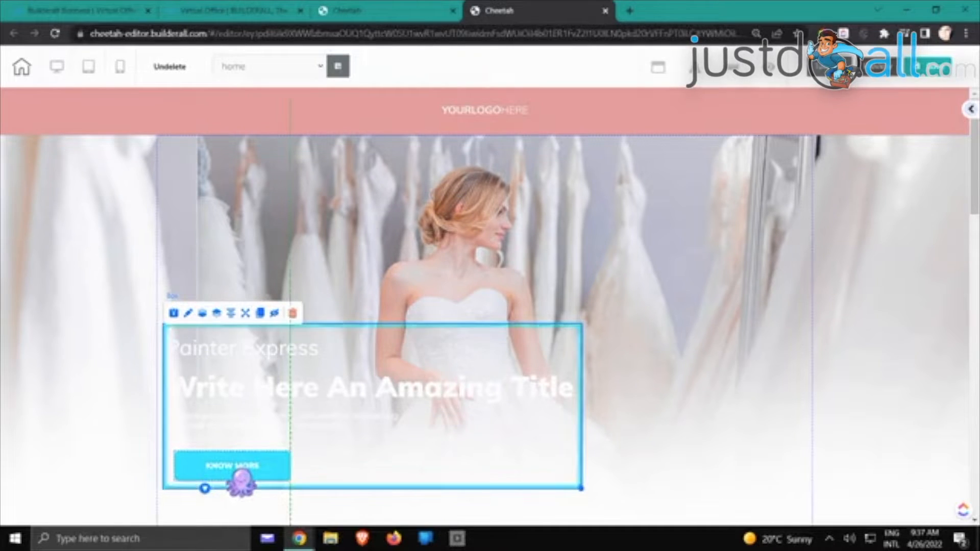
- Set the Know More button's solid background color to #e6989e under General Colors, and close the button settings
left_click(241, 480)
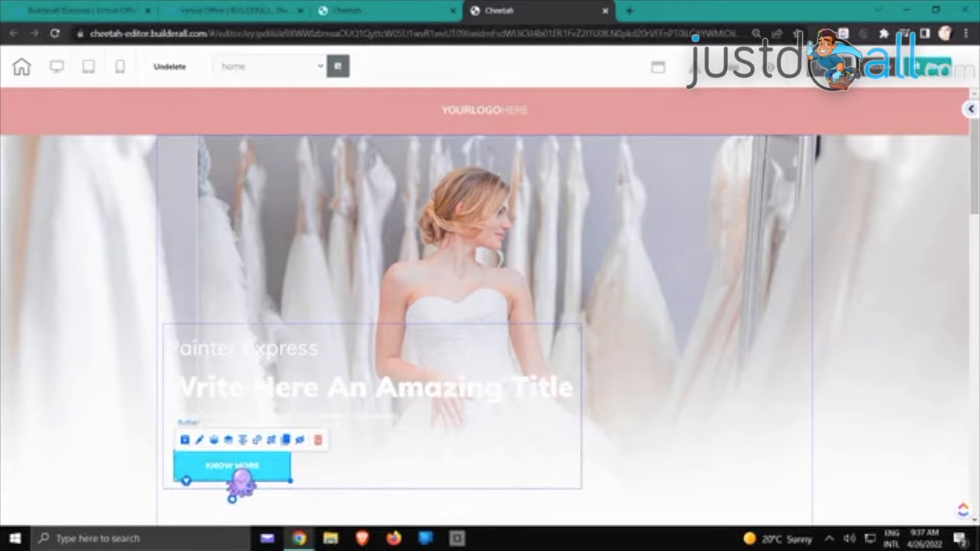
double_click(265, 474)
left_click_drag(370, 475, 540, 180)
scroll(564, 256, "up", 5)
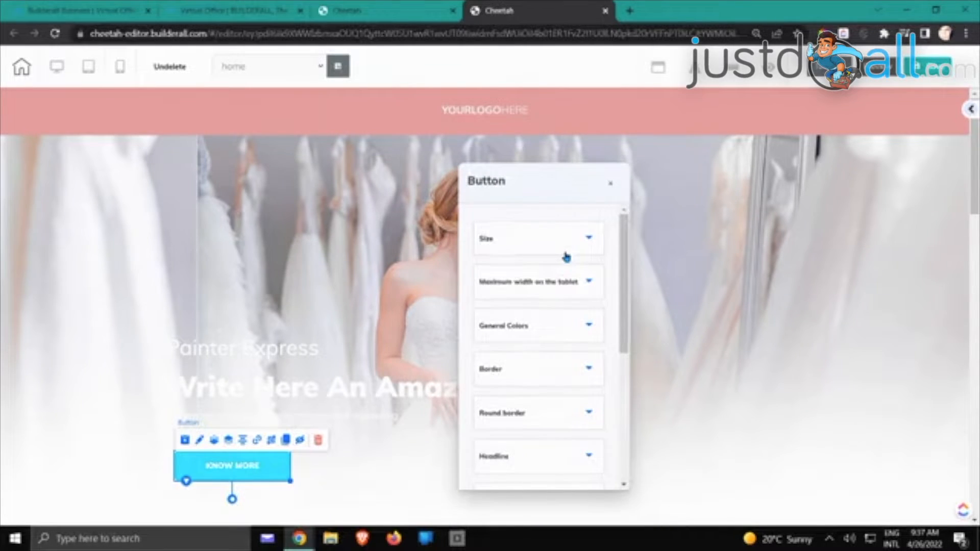
left_click(523, 334)
scroll(524, 335, "down", 2)
left_click(482, 337)
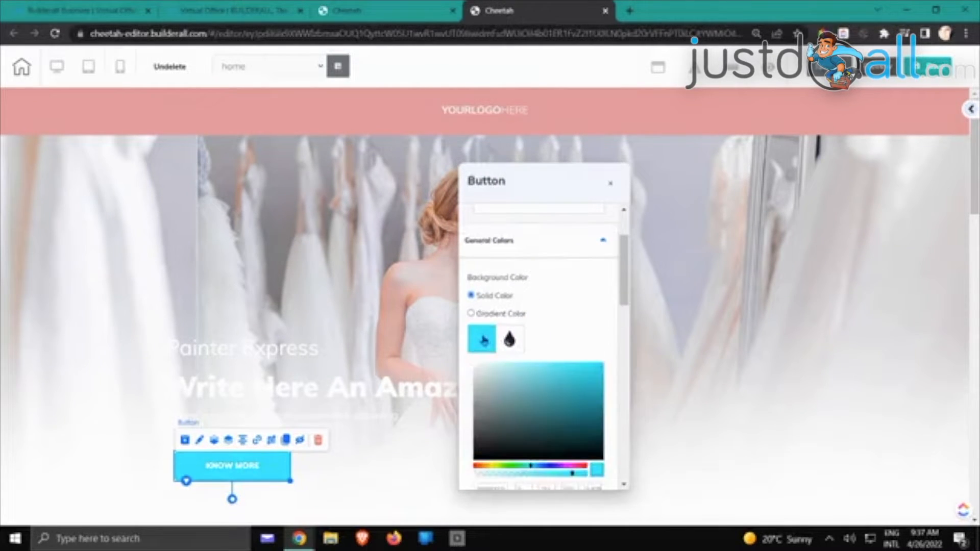
scroll(489, 342, "down", 3)
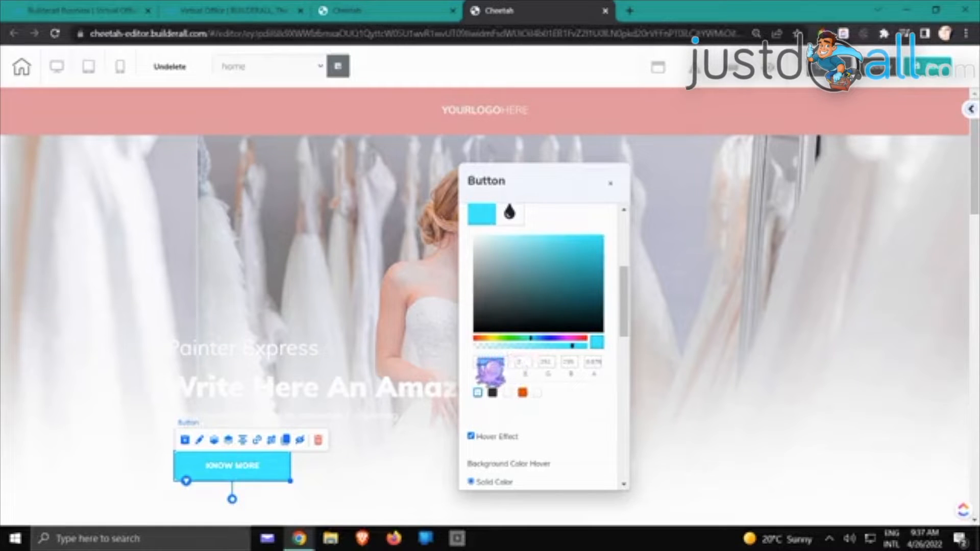
type("#e6989e")
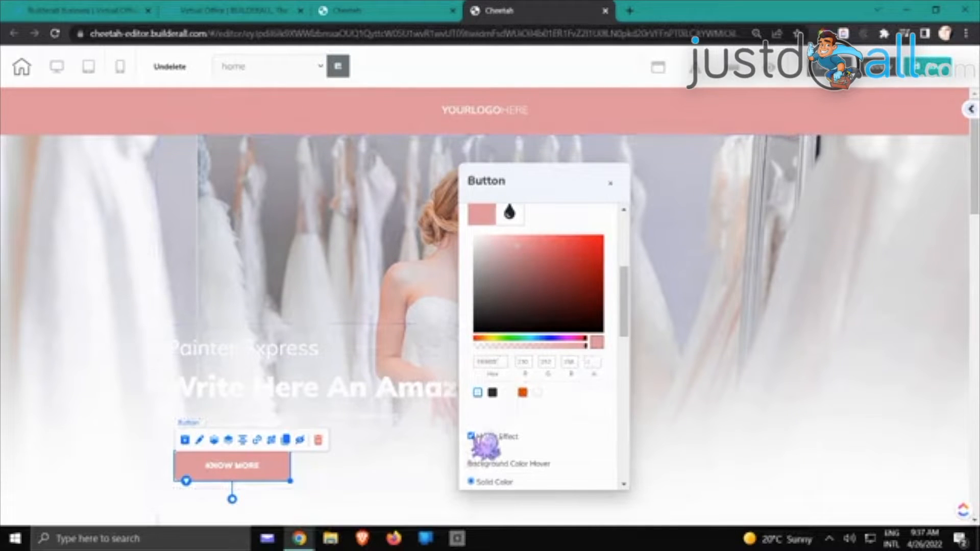
left_click(755, 344)
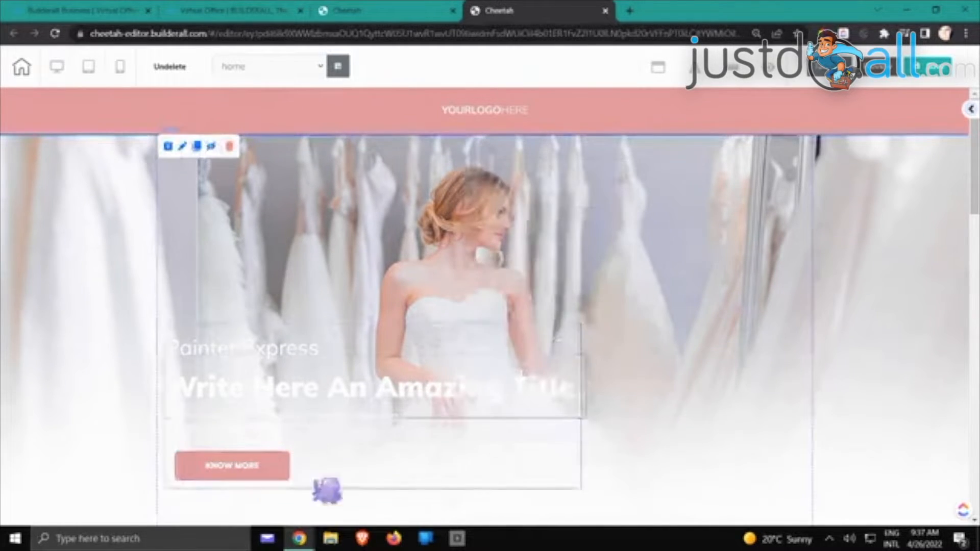
- Change the hero button's headline text to "Subscribe to Newsletter" and close its settings
left_click(263, 473)
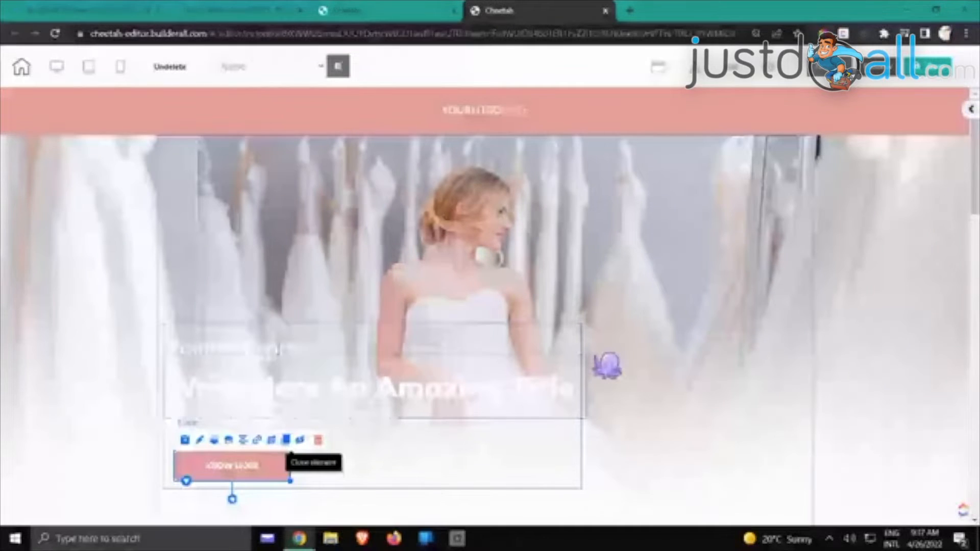
left_click(597, 357)
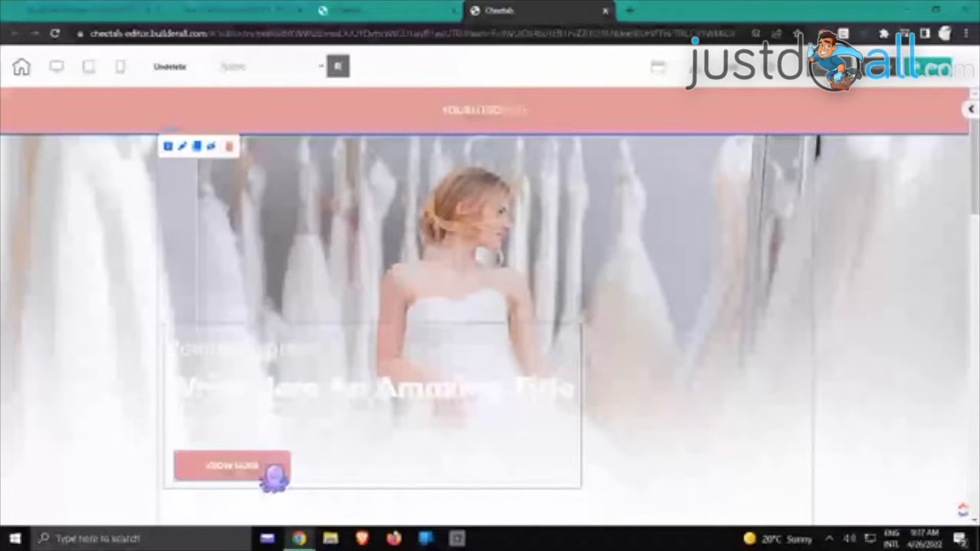
left_click(234, 475)
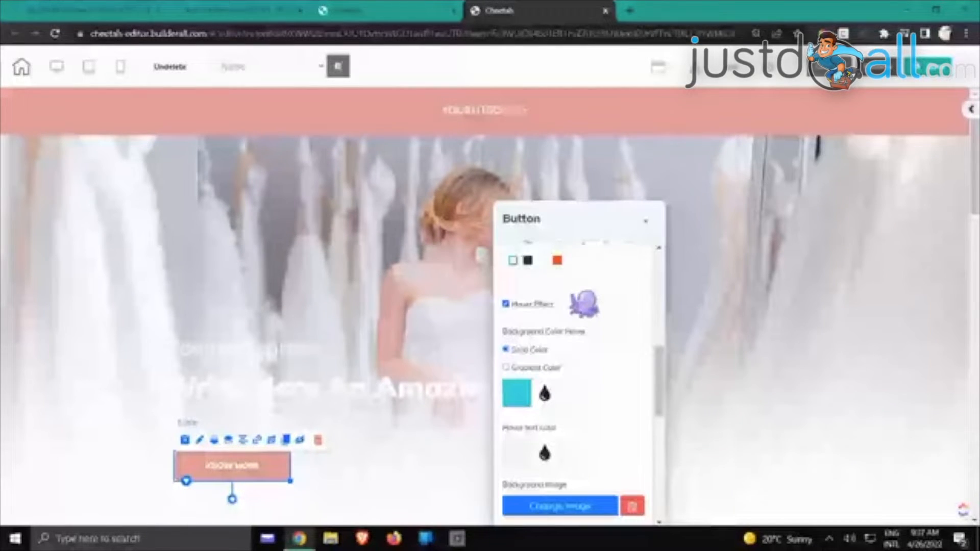
left_click(542, 304)
scroll(587, 296, "down", 4)
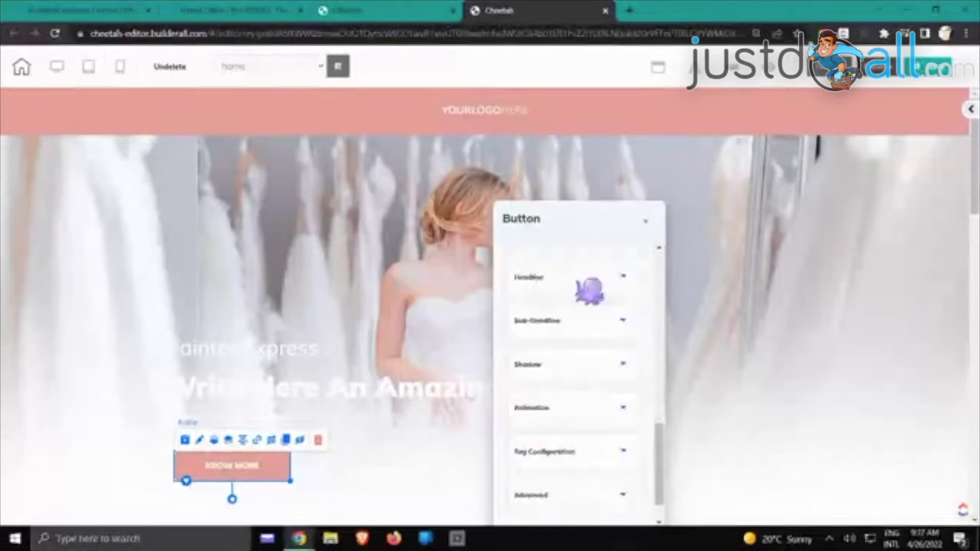
left_click(587, 278)
left_click_drag(592, 337, 510, 337)
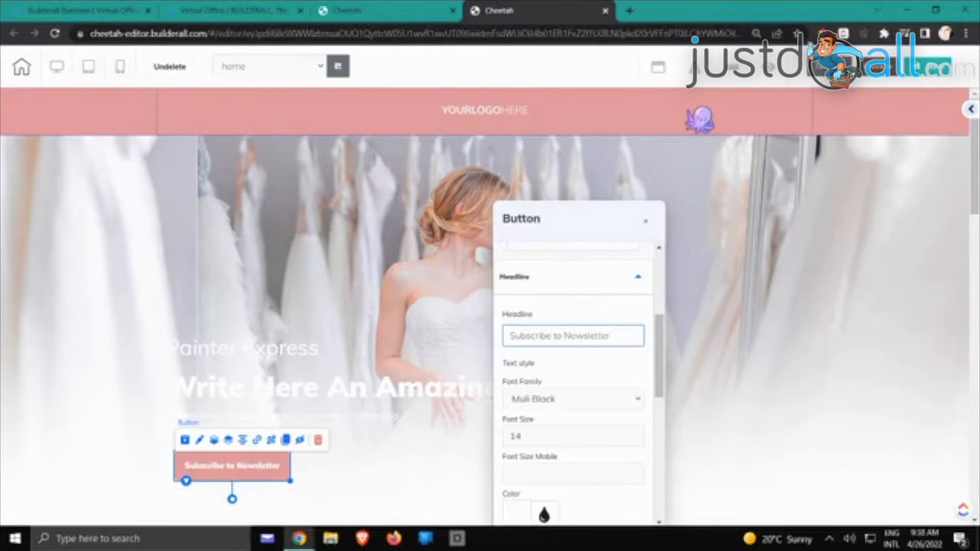
left_click(809, 293)
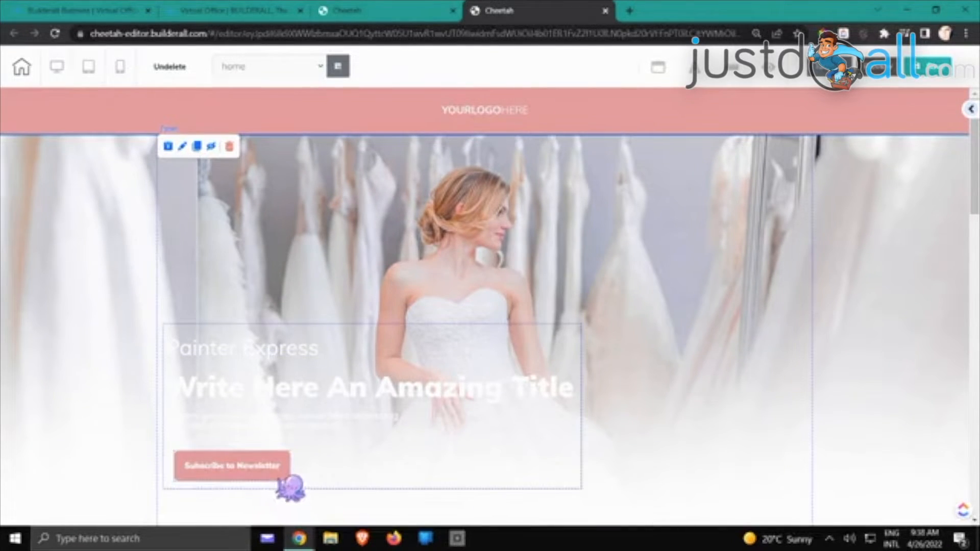
- Enlarge the Subscribe to Newsletter button slightly so its label has more room, and deselect it
left_click(286, 478)
left_click_drag(291, 482, 304, 483)
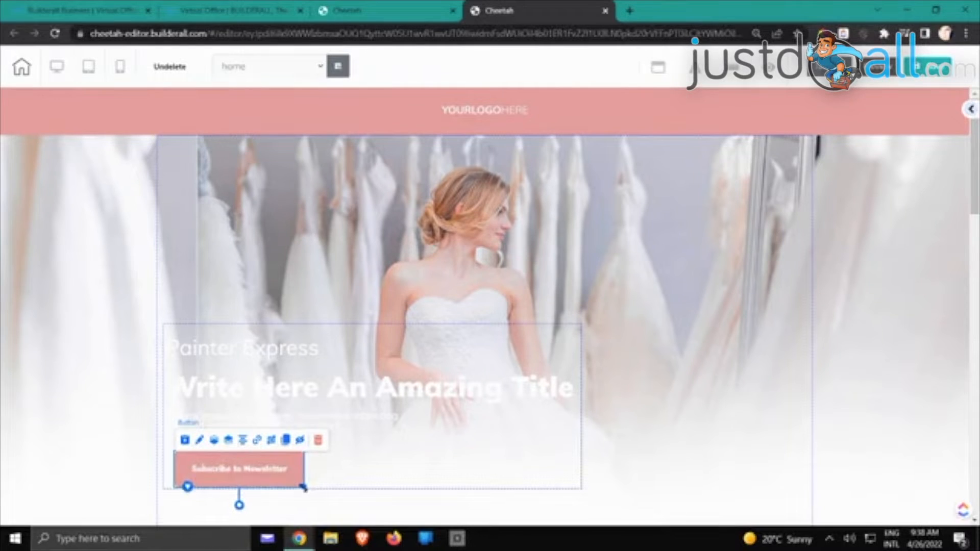
left_click(725, 386)
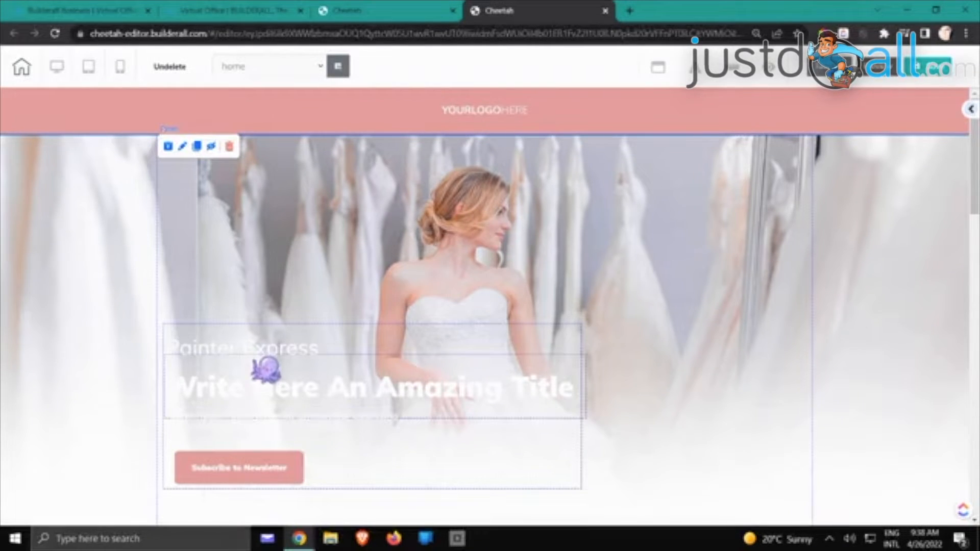
- Change the hero title "Write Here An Amazing Title" to the page's pink accent colour, make it bold and save the text
left_click(288, 356)
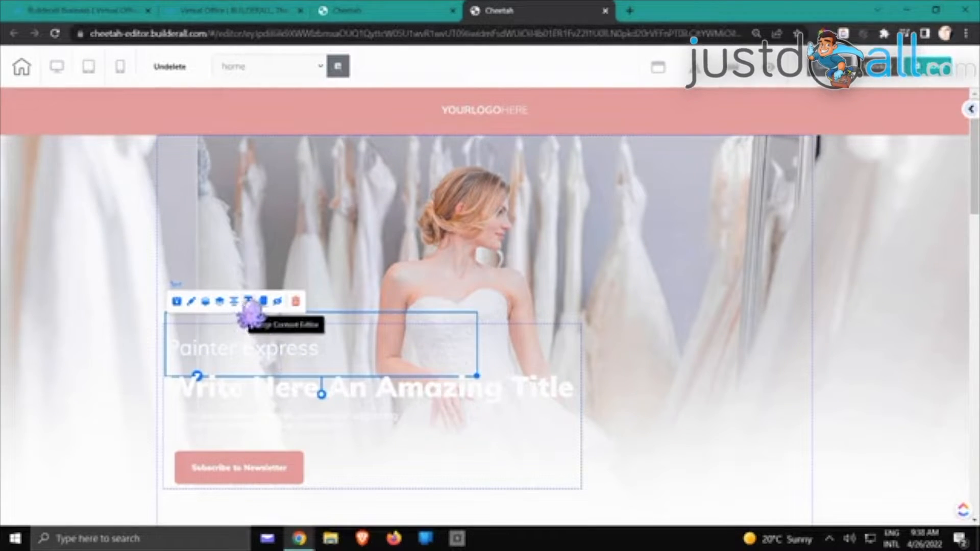
left_click(286, 403)
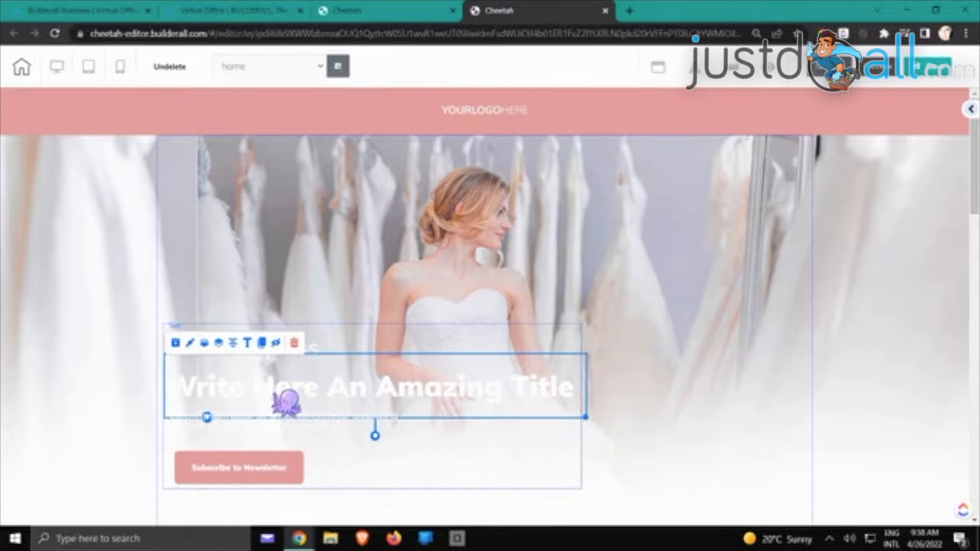
left_click(264, 344)
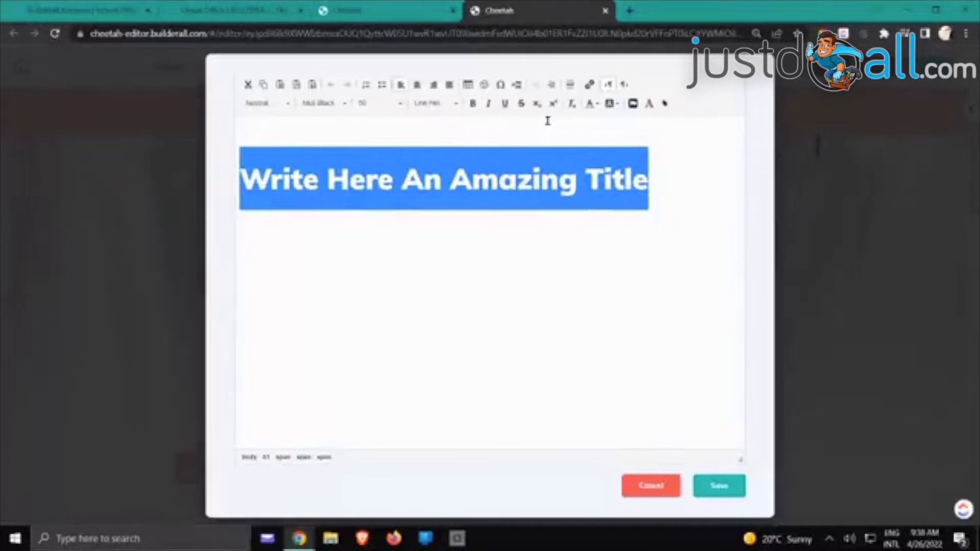
left_click(591, 103)
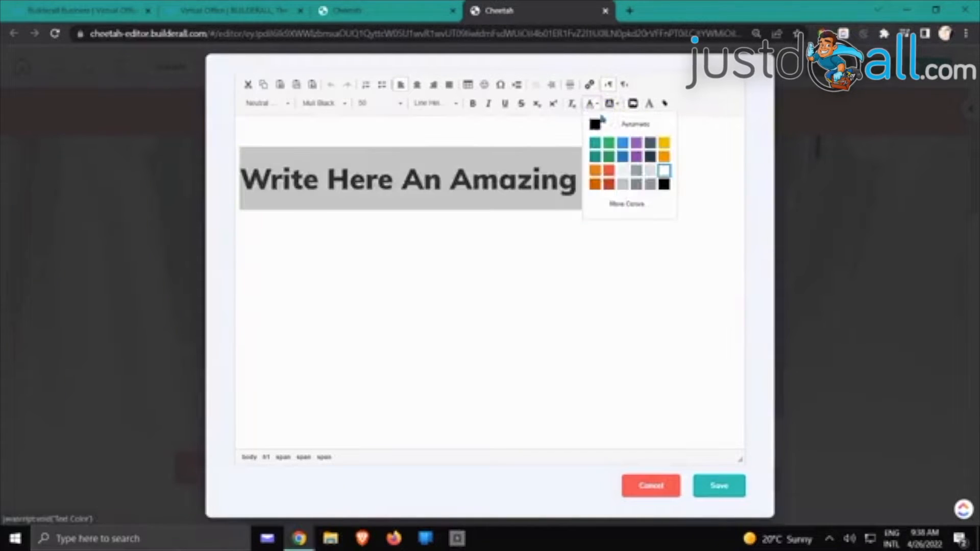
left_click(615, 205)
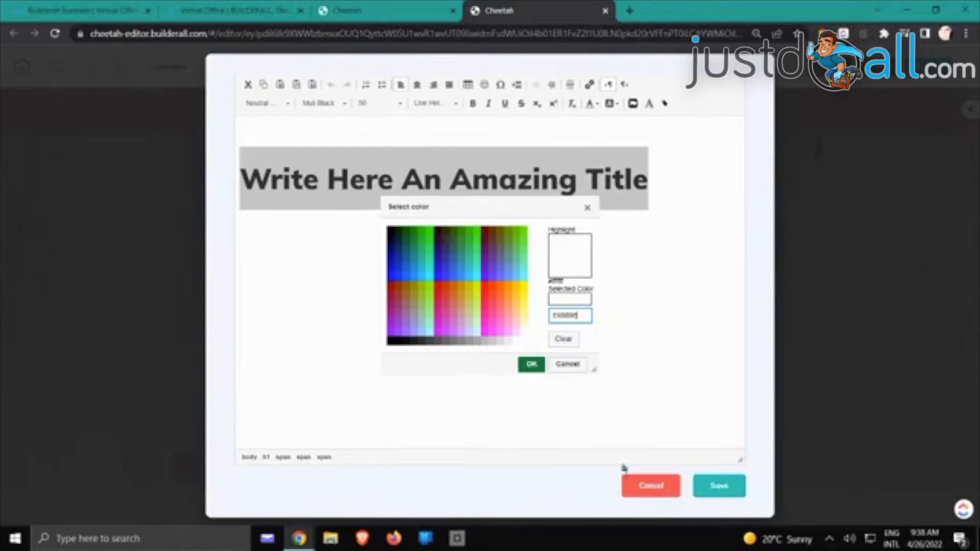
left_click(531, 364)
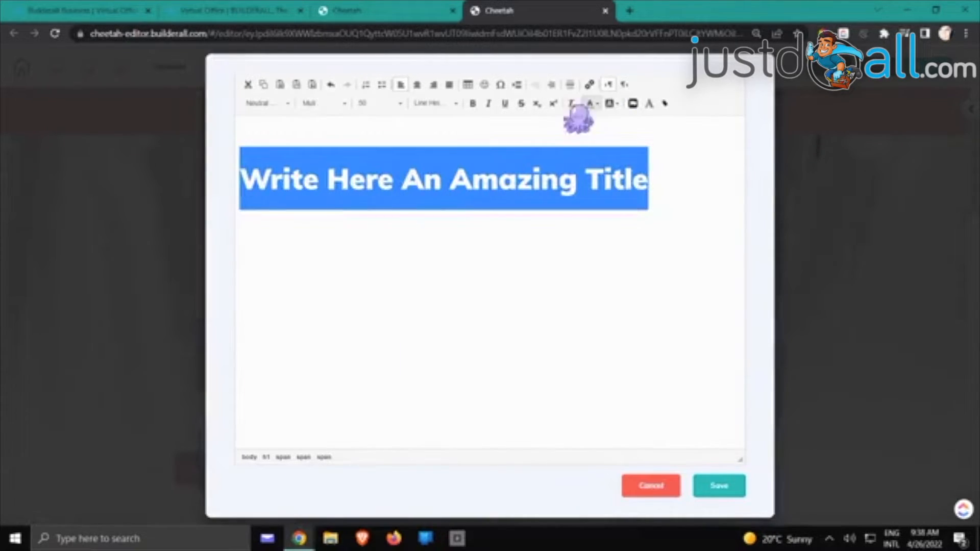
left_click(475, 103)
left_click(720, 486)
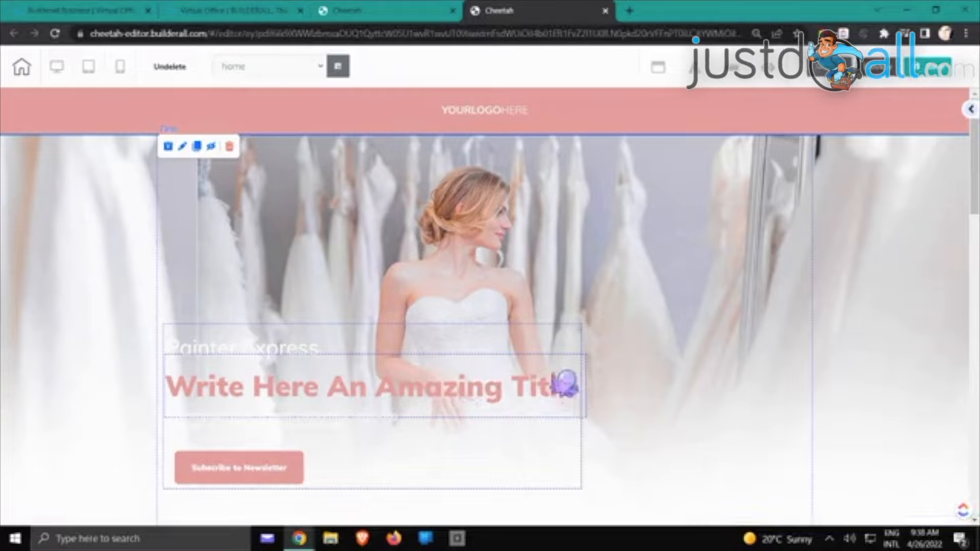
- Narrow the hero title's text box slightly and delete the small text line beneath the title
left_click(571, 408)
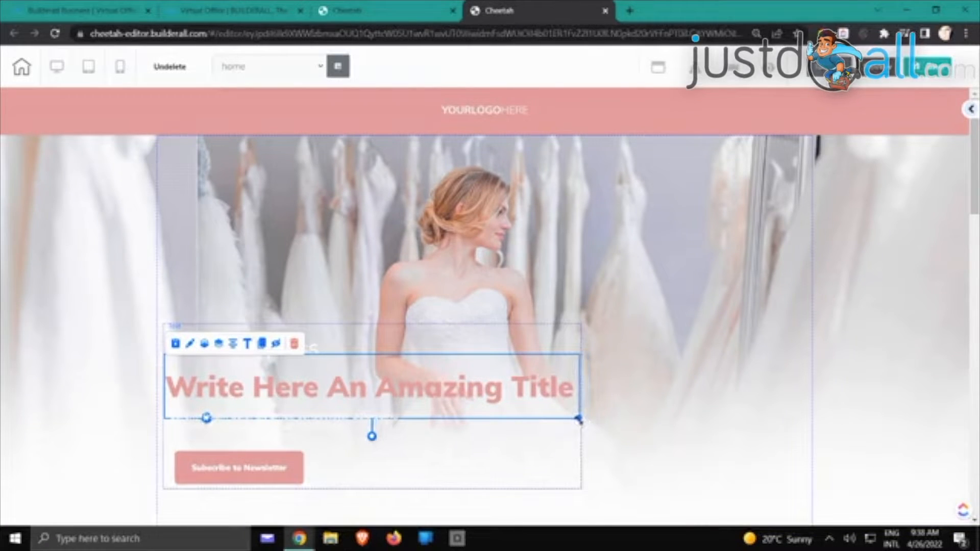
left_click(413, 480)
left_click(339, 427)
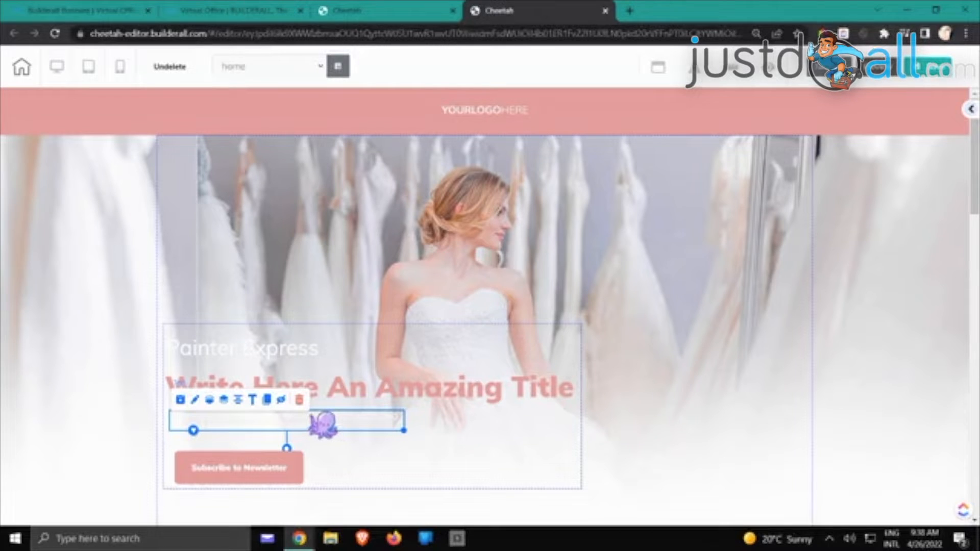
left_click(301, 400)
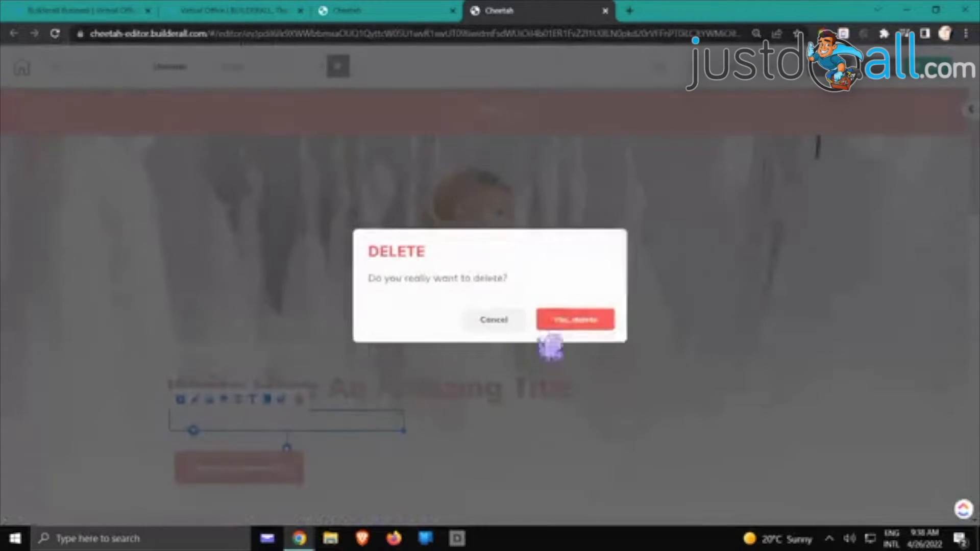
left_click(551, 310)
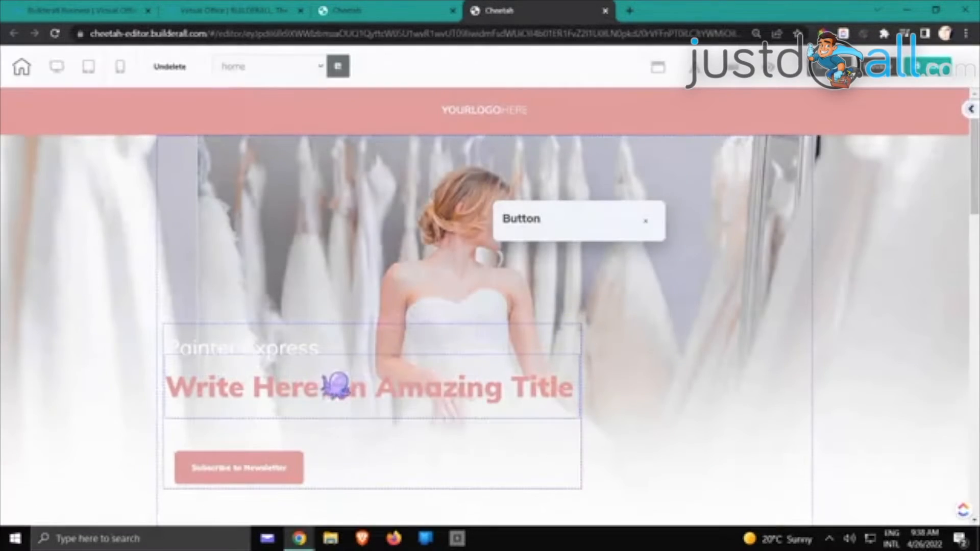
- Move the Subscribe to Newsletter button up beneath the hero title and nudge the title slightly up and to the right
mouse_move(278, 475)
left_mouse_down()
mouse_move(274, 463)
mouse_move(589, 452)
mouse_move(744, 485)
mouse_move(441, 486)
mouse_move(273, 462)
left_mouse_up()
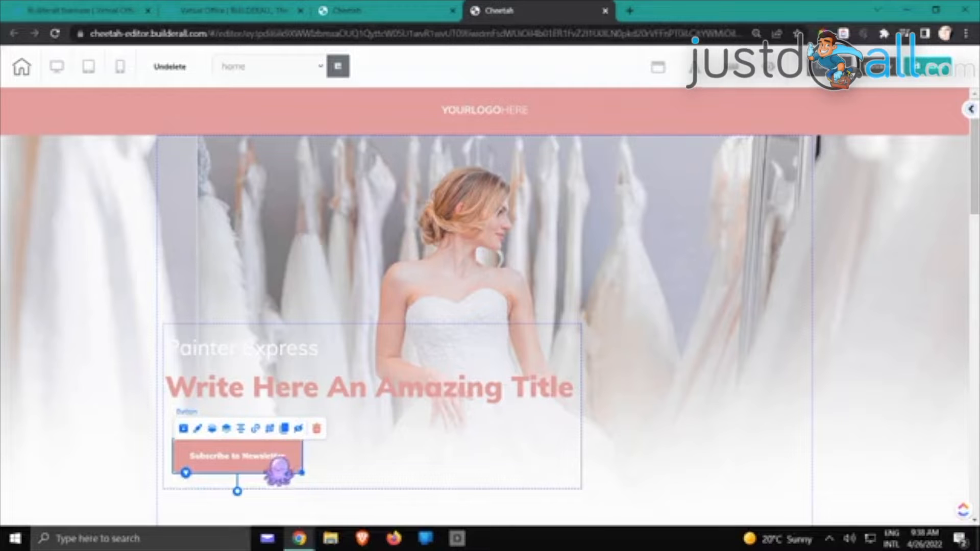
left_click(676, 394)
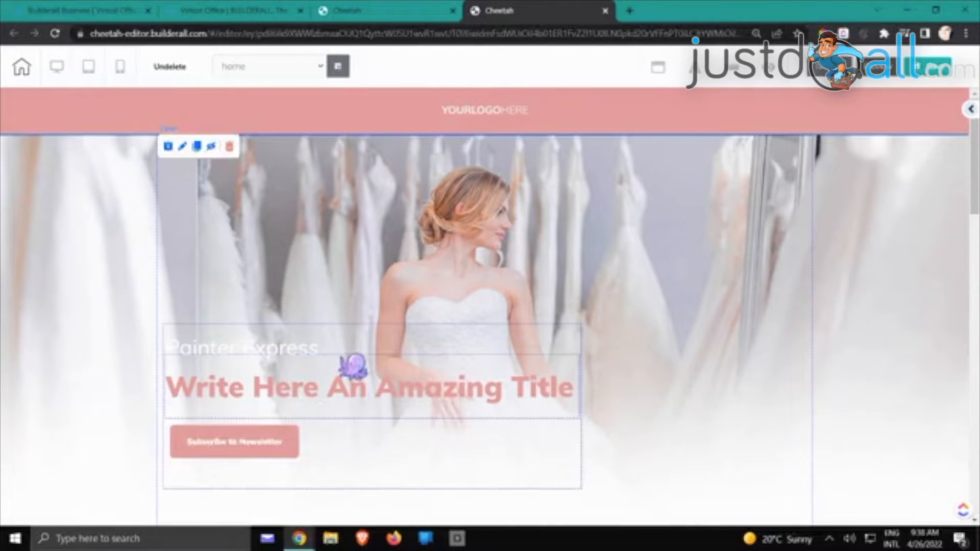
left_click_drag(352, 362, 415, 317)
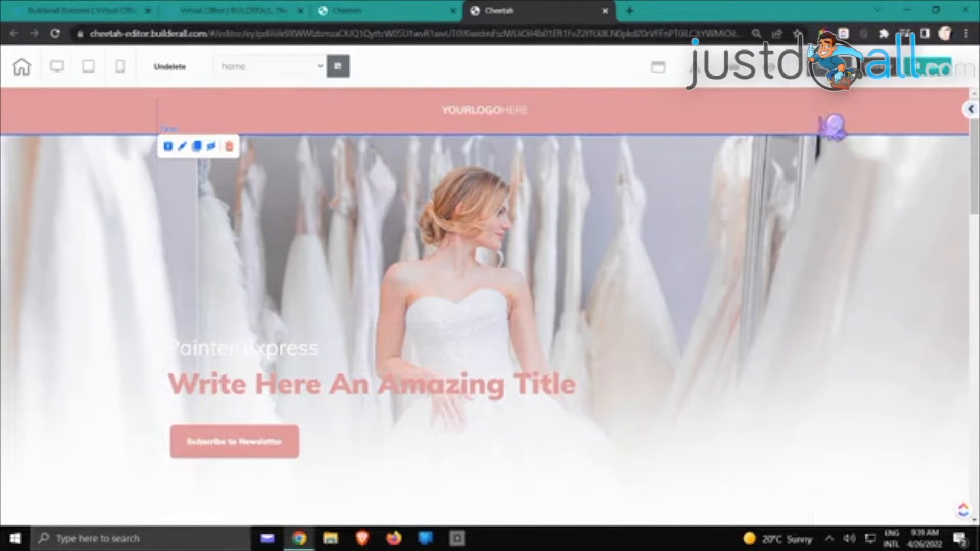
- Check the page down to the contact form, then save the site and agree to publish it
scroll(606, 278, "down", 4)
scroll(561, 284, "down", 8)
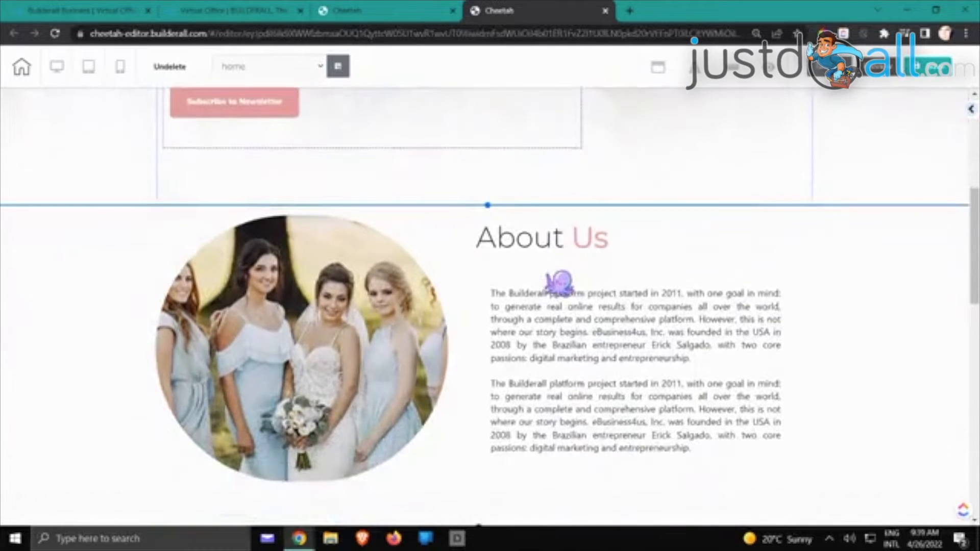
scroll(565, 280, "down", 10)
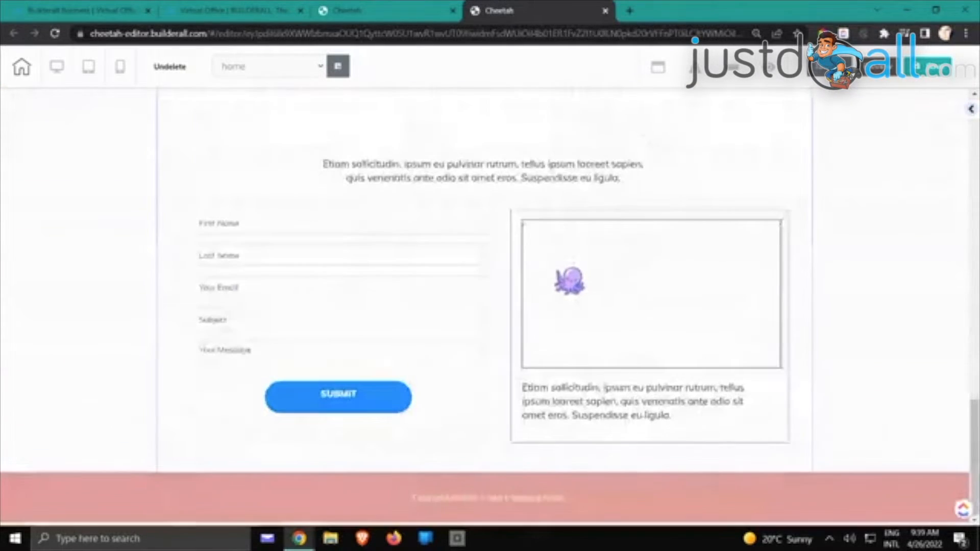
scroll(651, 372, "up", 17)
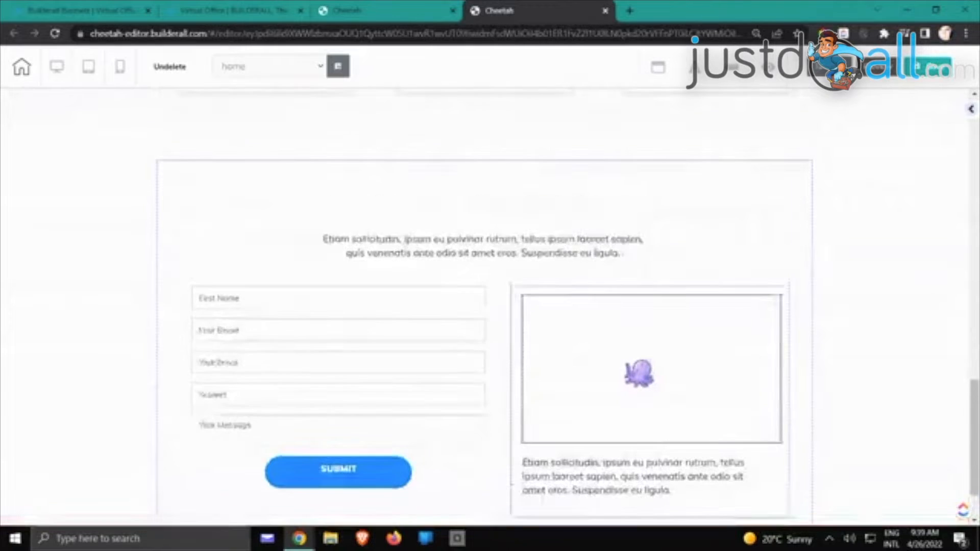
scroll(664, 358, "up", 9)
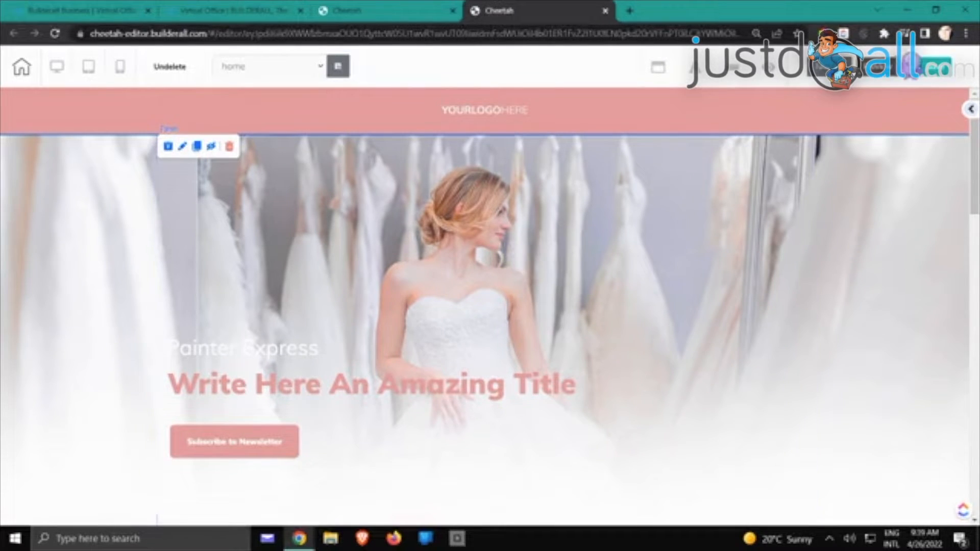
left_click(927, 71)
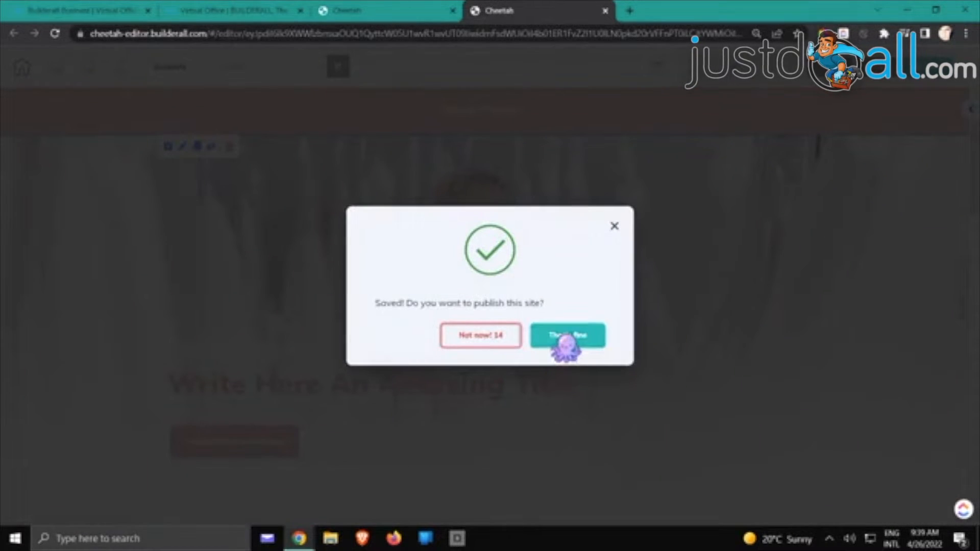
left_click(572, 337)
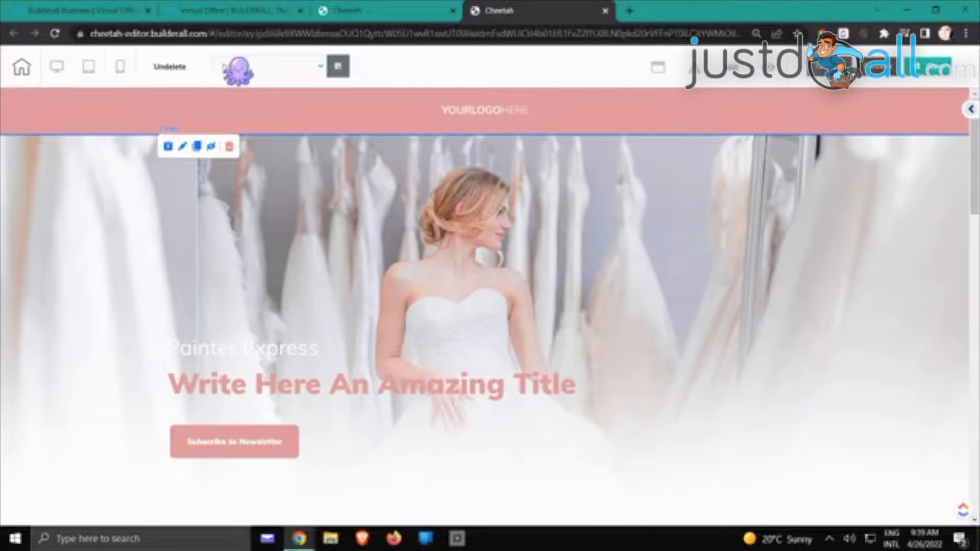
- Switch to the Builderall Virtual Office's Design Resource page and open the Color Background media pack
left_click(236, 12)
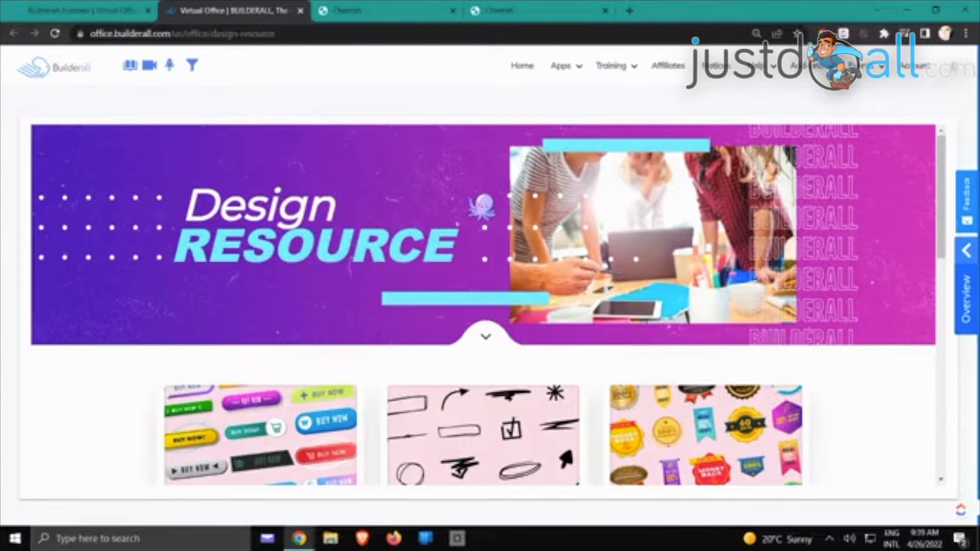
scroll(483, 209, "down", 3)
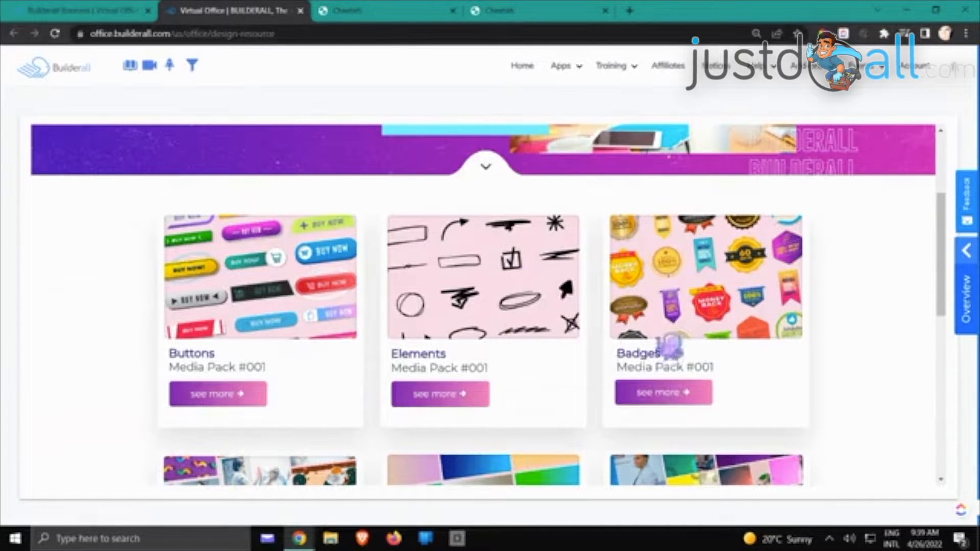
scroll(748, 282, "down", 5)
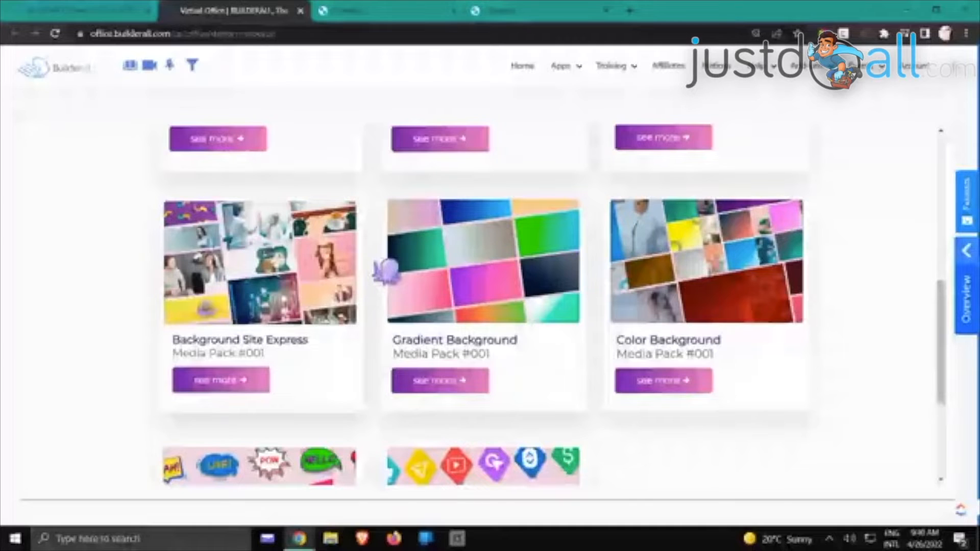
left_click(663, 382)
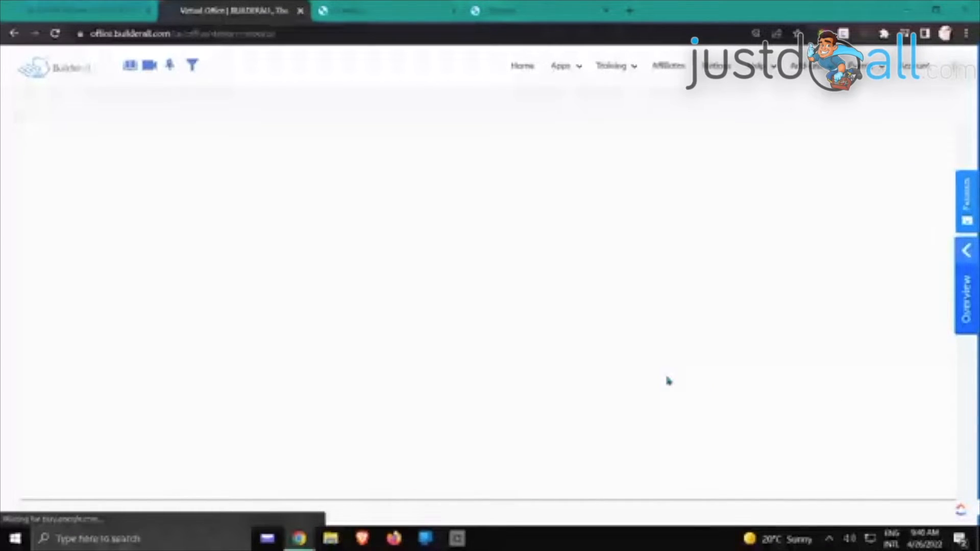
- Examine the background designs in the Color Background pack and the other media packs listed below them
scroll(673, 380, "down", 9)
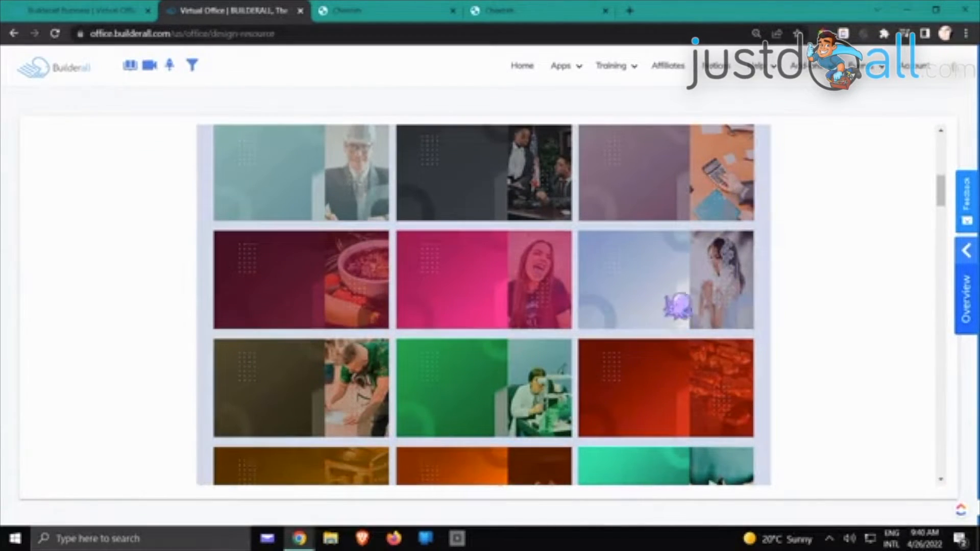
scroll(449, 302, "down", 2)
scroll(449, 302, "down", 6)
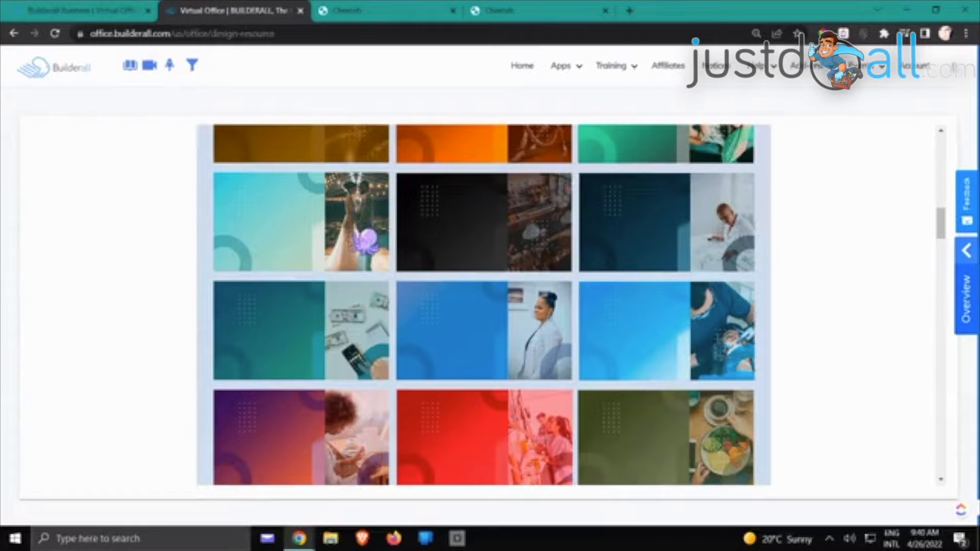
scroll(365, 241, "down", 3)
scroll(364, 244, "down", 7)
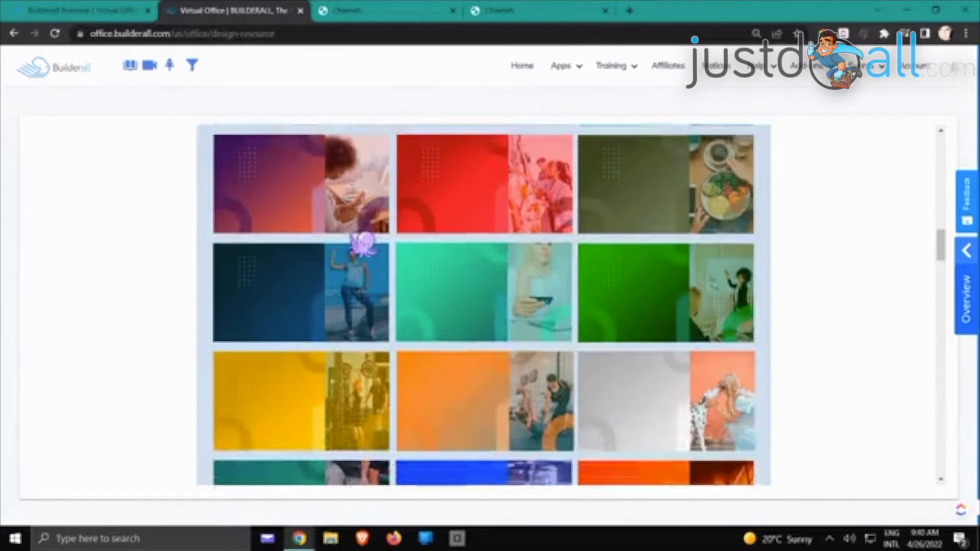
scroll(364, 244, "down", 4)
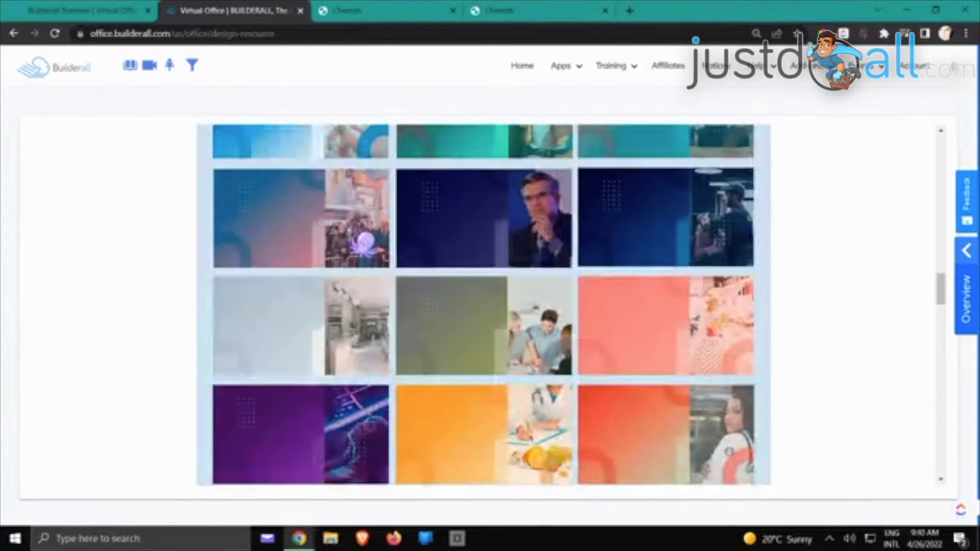
scroll(364, 244, "down", 7)
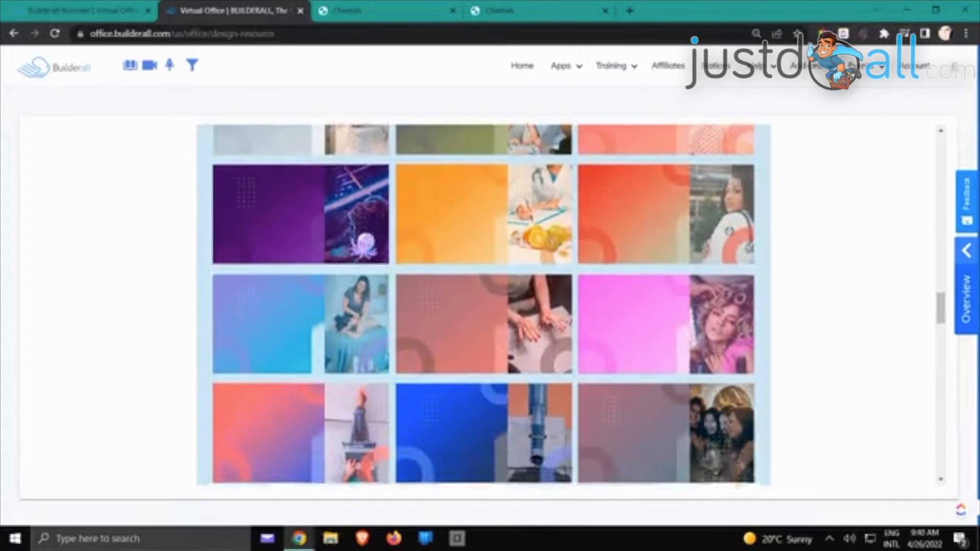
scroll(483, 304, "down", 5)
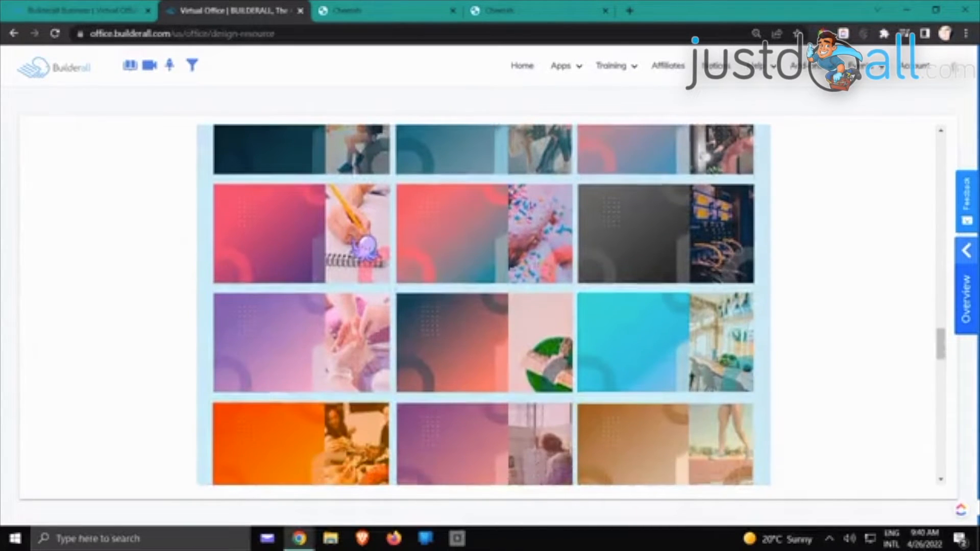
scroll(366, 245, "down", 12)
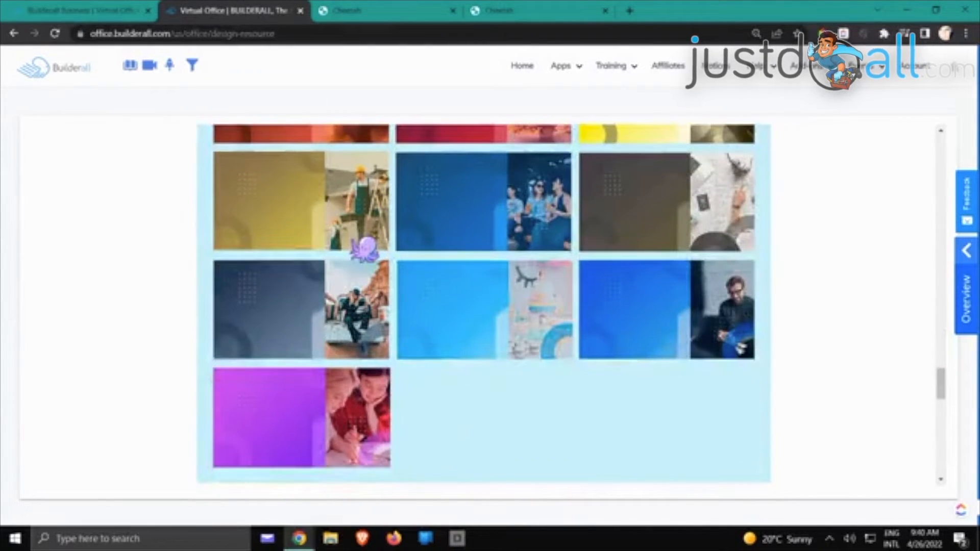
scroll(372, 250, "down", 2)
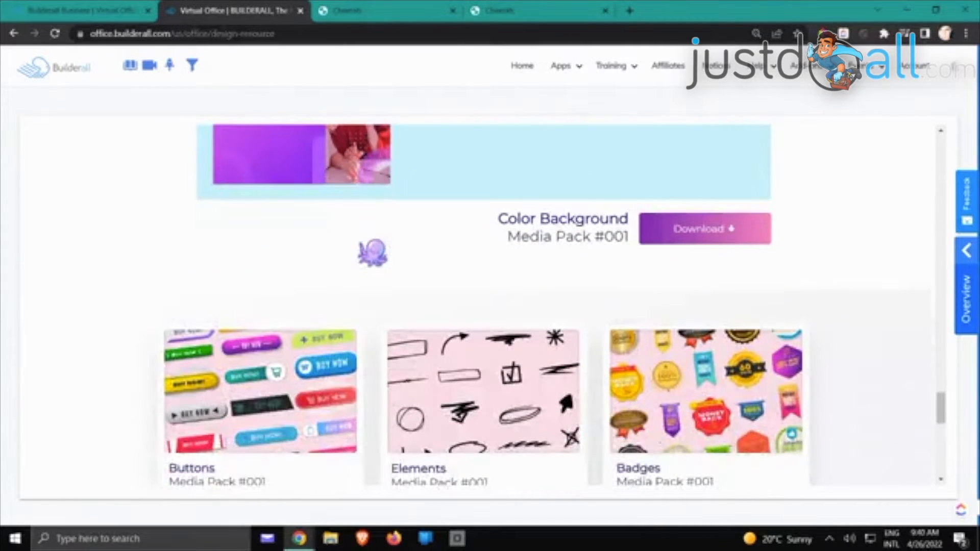
scroll(373, 253, "down", 7)
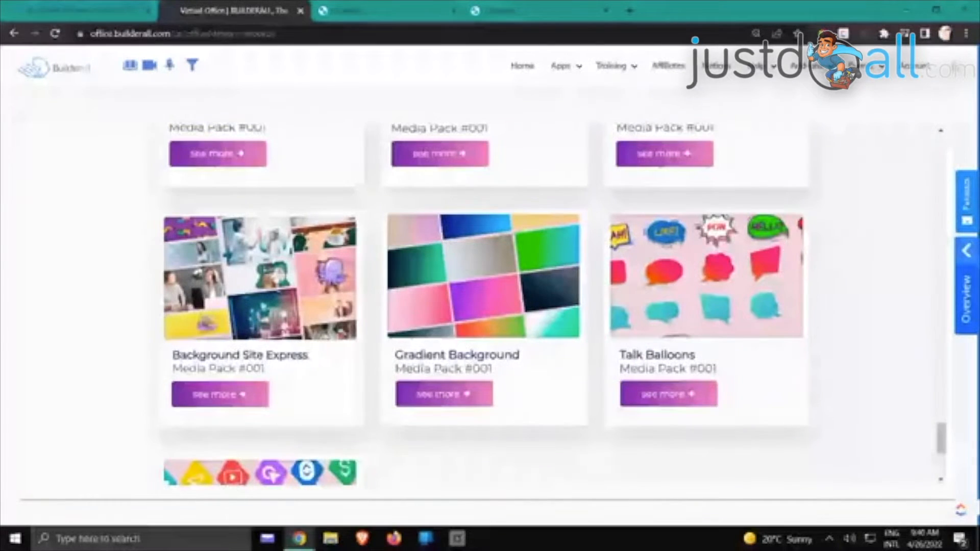
- Open the Background Site Express media pack and examine its themed background sets, including the bridal designs
left_click(212, 398)
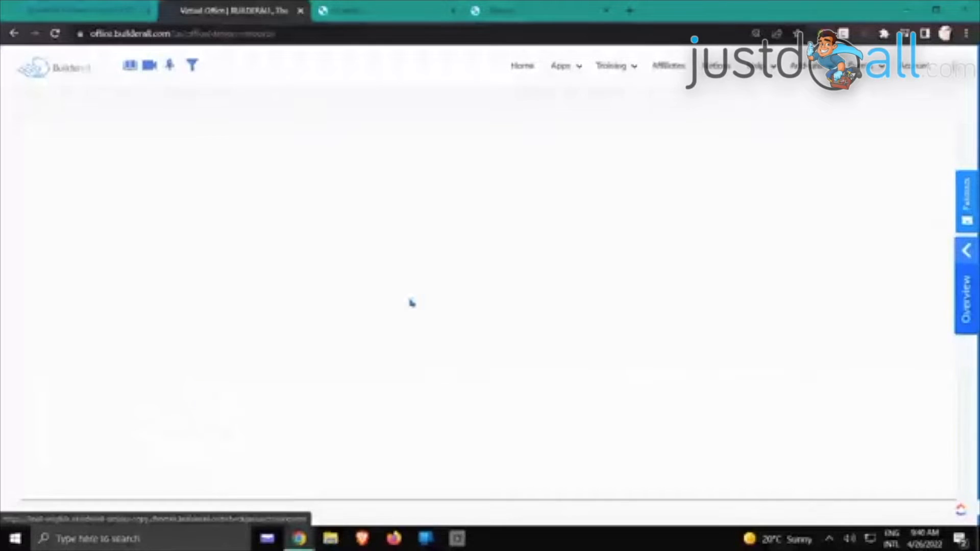
scroll(477, 277, "down", 8)
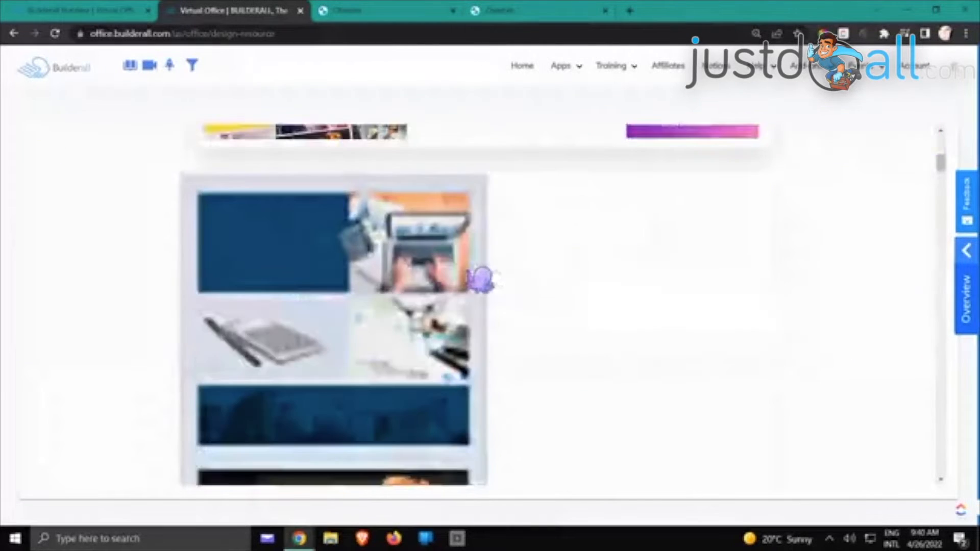
scroll(480, 279, "down", 7)
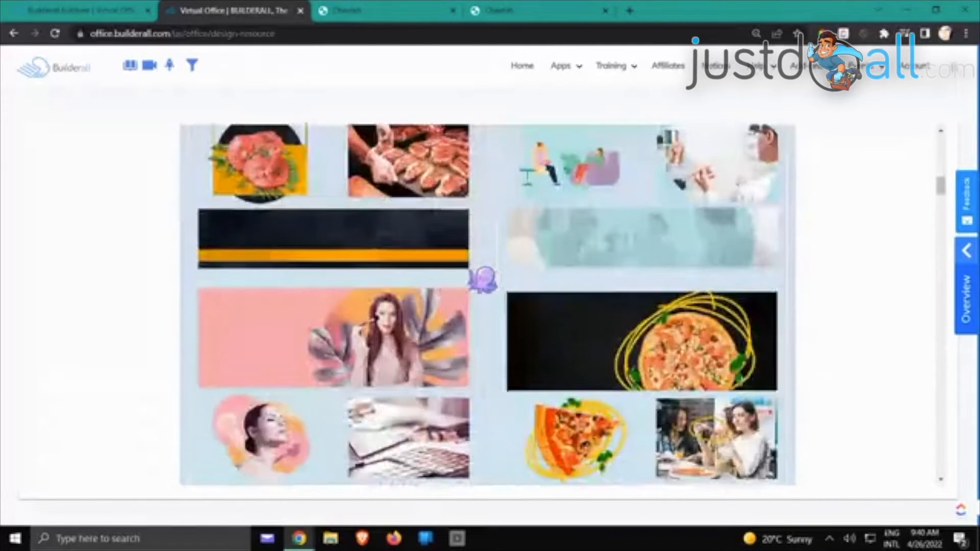
scroll(483, 278, "down", 8)
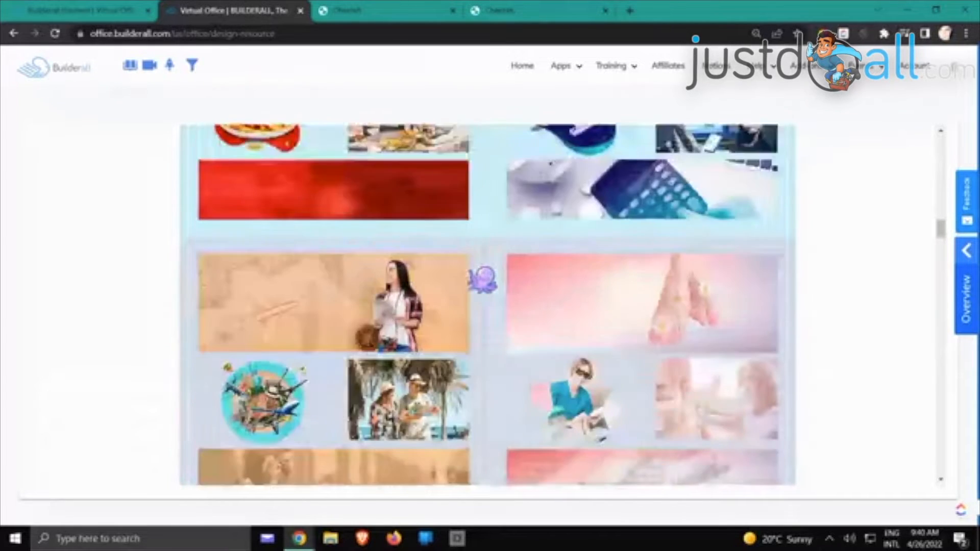
scroll(482, 279, "down", 7)
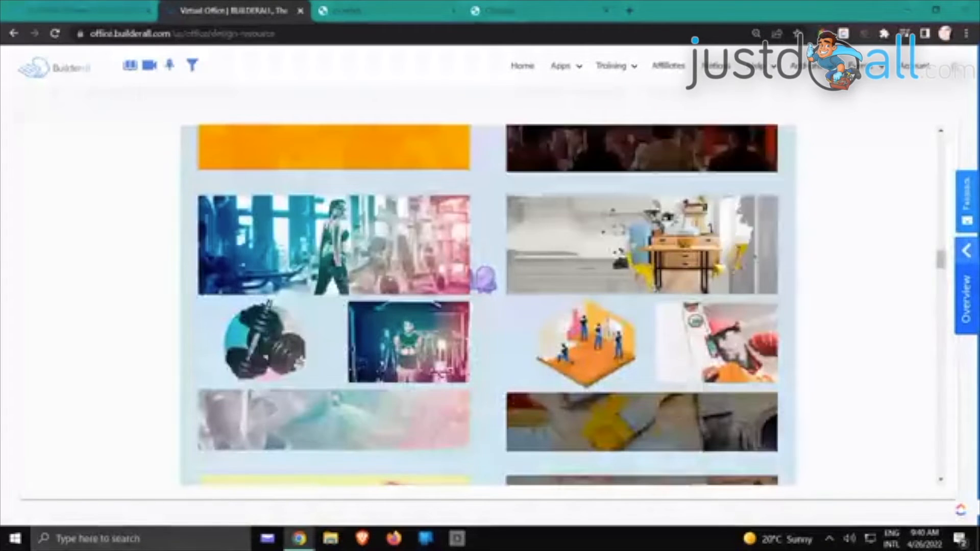
scroll(483, 279, "down", 4)
scroll(484, 278, "down", 10)
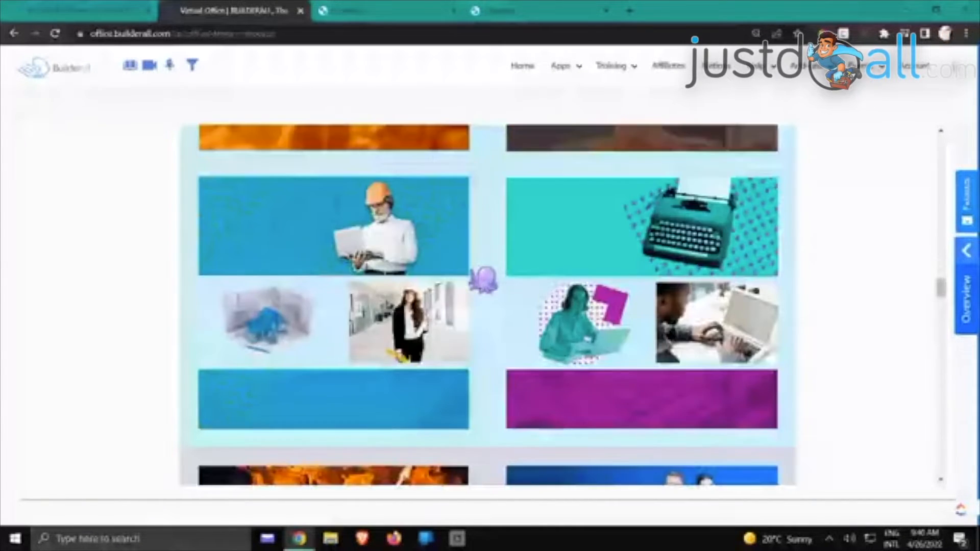
scroll(484, 279, "down", 10)
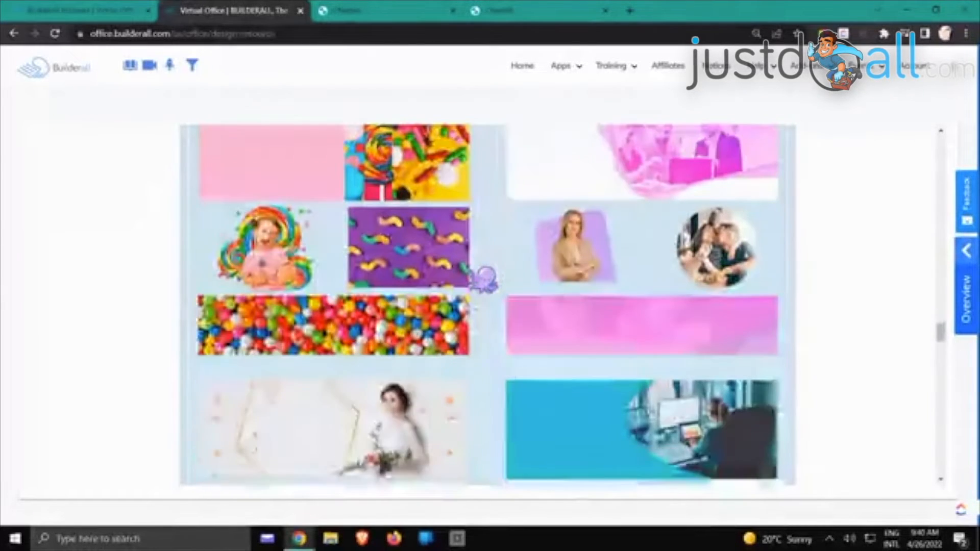
scroll(484, 278, "up", 2)
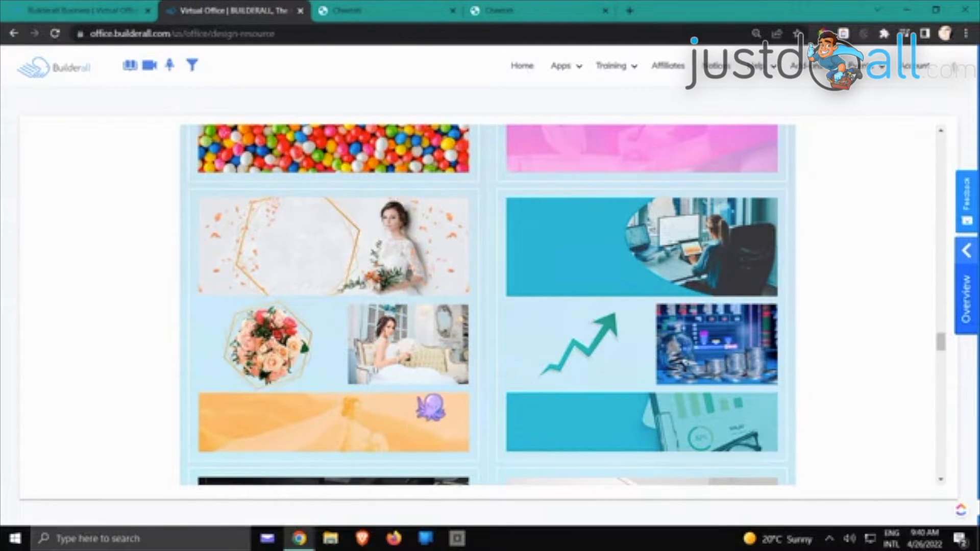
scroll(418, 357, "up", 6)
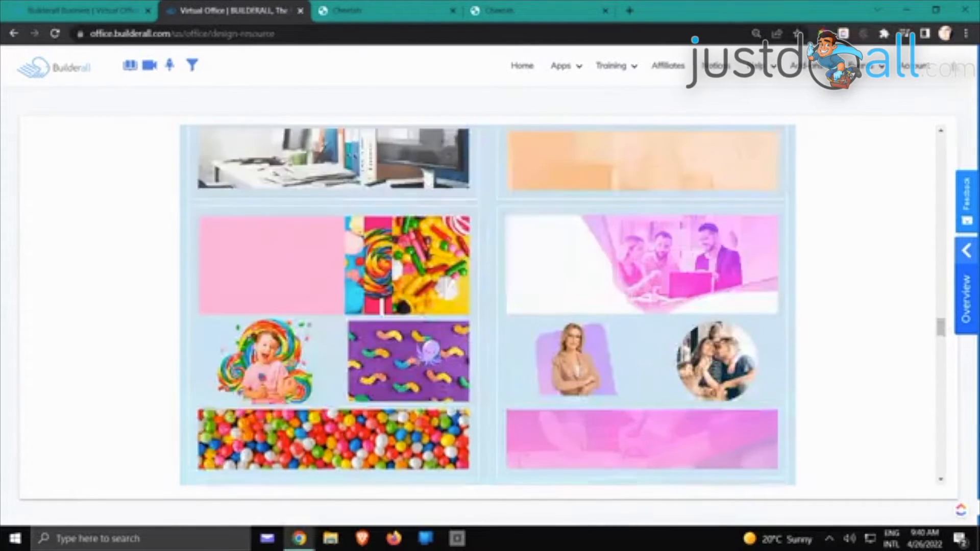
scroll(433, 347, "up", 20)
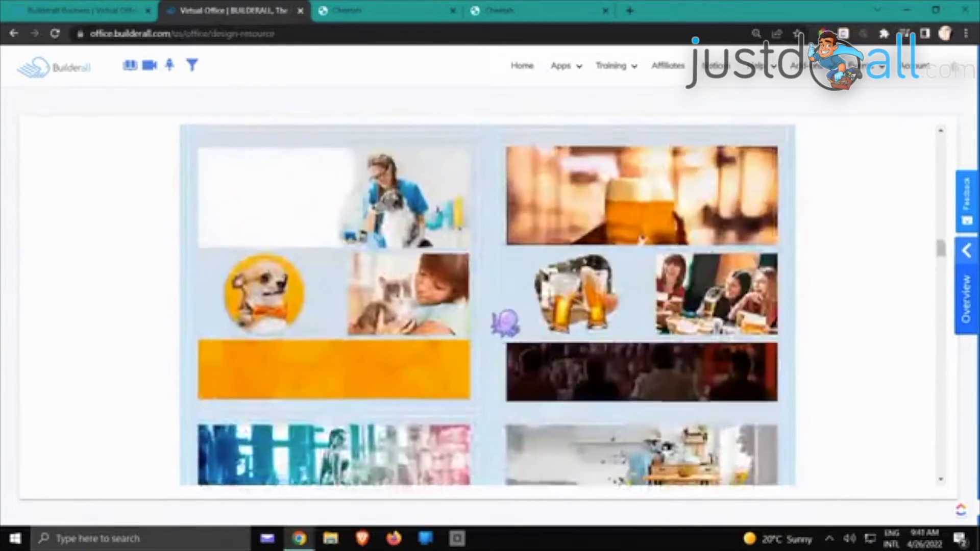
scroll(506, 323, "up", 20)
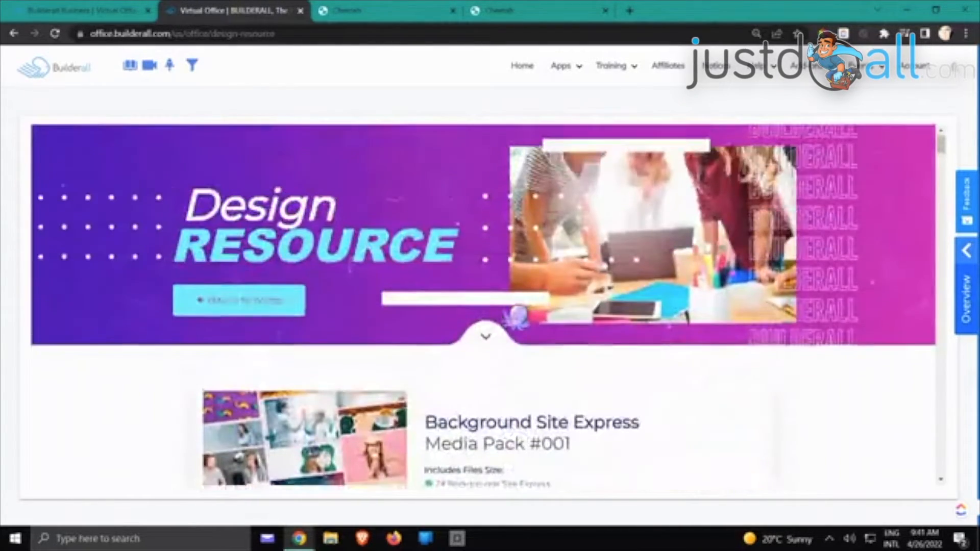
- Open the Background Site Express pack's download location in Google Drive and go into its Brides folder
scroll(722, 245, "down", 5)
left_click(720, 215)
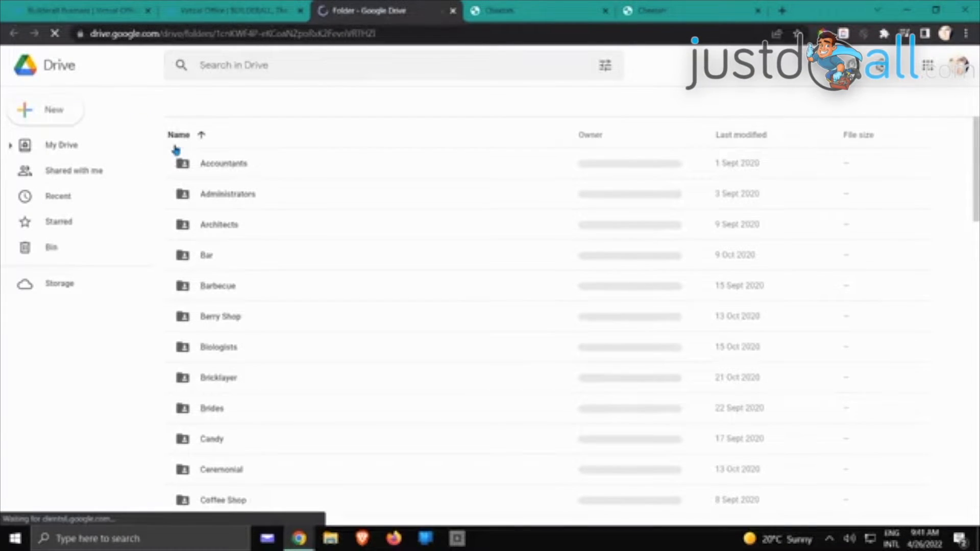
double_click(225, 410)
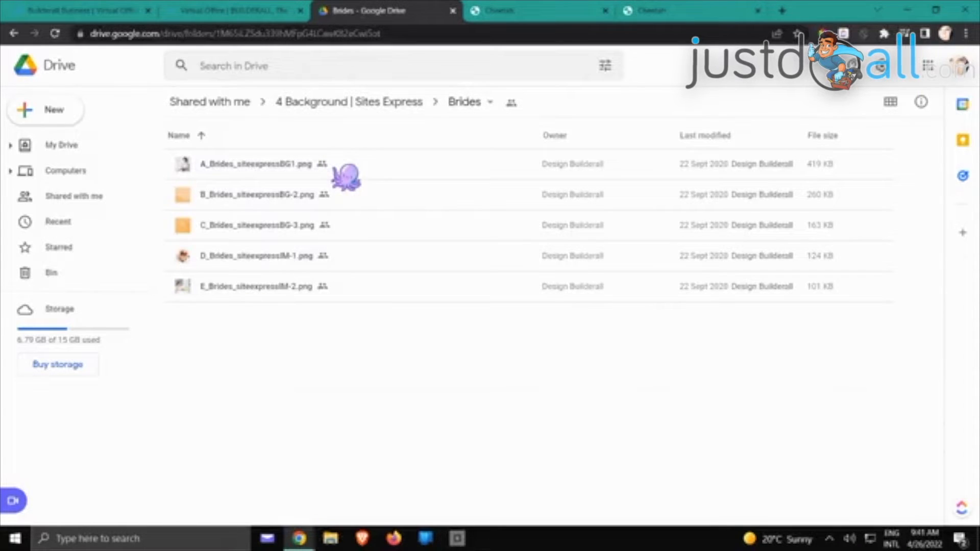
- Download A_Brides_siteexpressBG1.png from the Brides folder
left_click(361, 164)
right_click(361, 165)
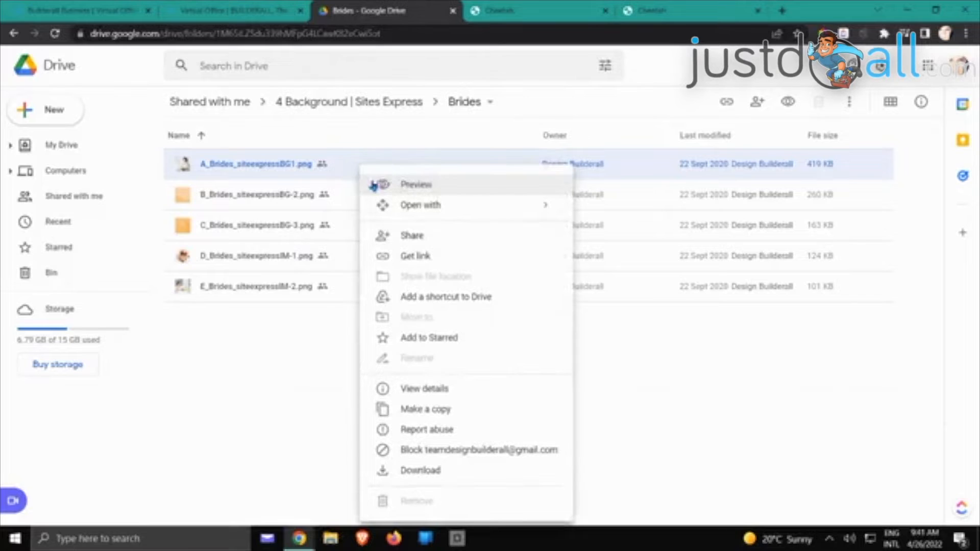
left_click(411, 470)
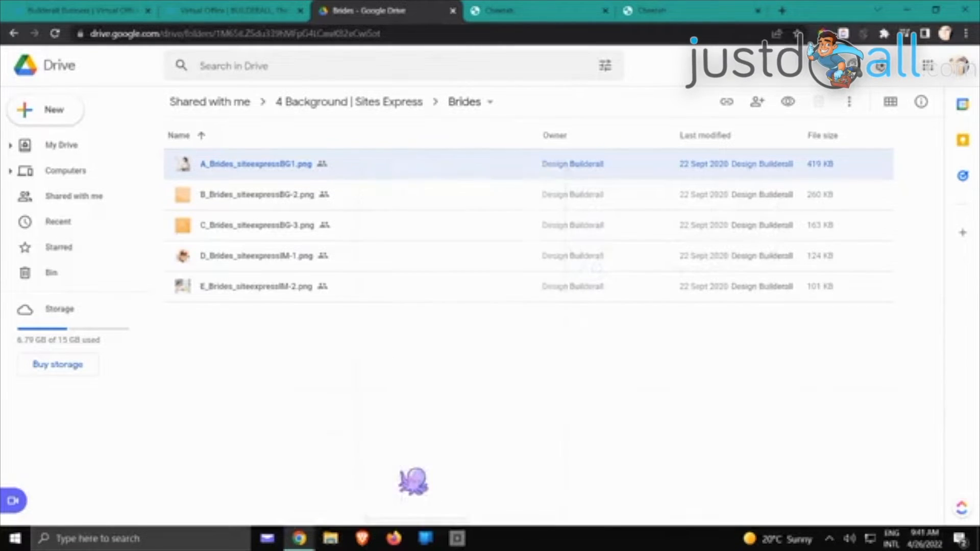
- Download E_Brides_siteexpressIM-2.png and C_Brides_siteexpressBG-3.png from the Brides folder
left_click(352, 257)
right_click(352, 256)
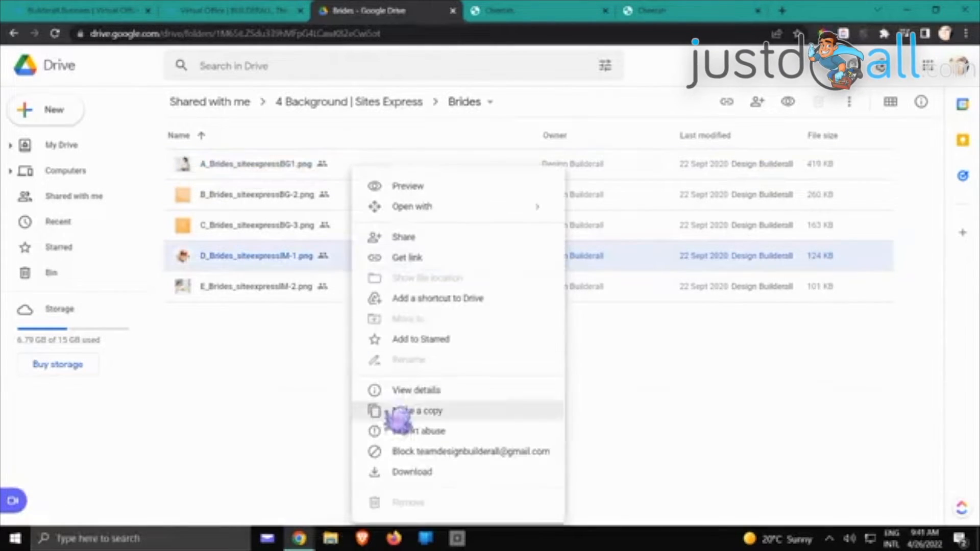
right_click(343, 291)
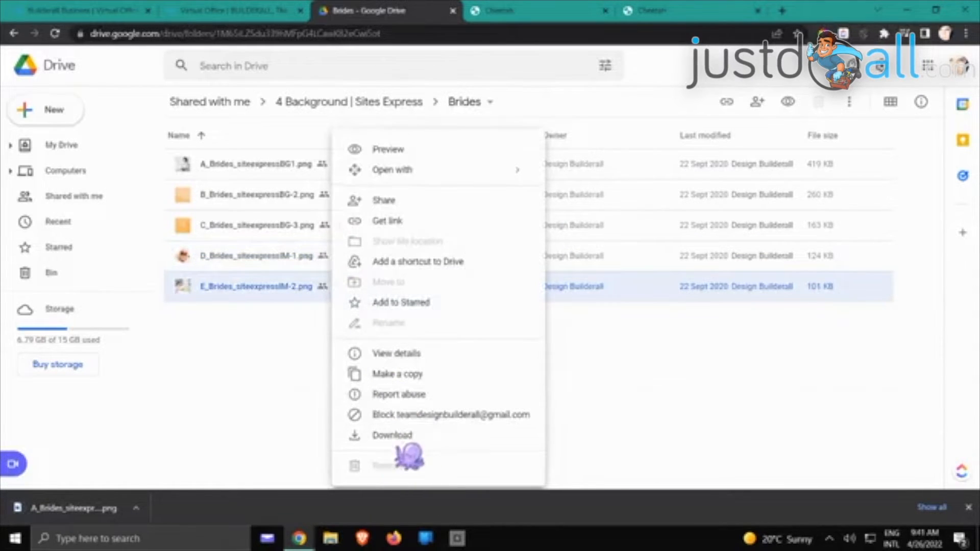
left_click(393, 436)
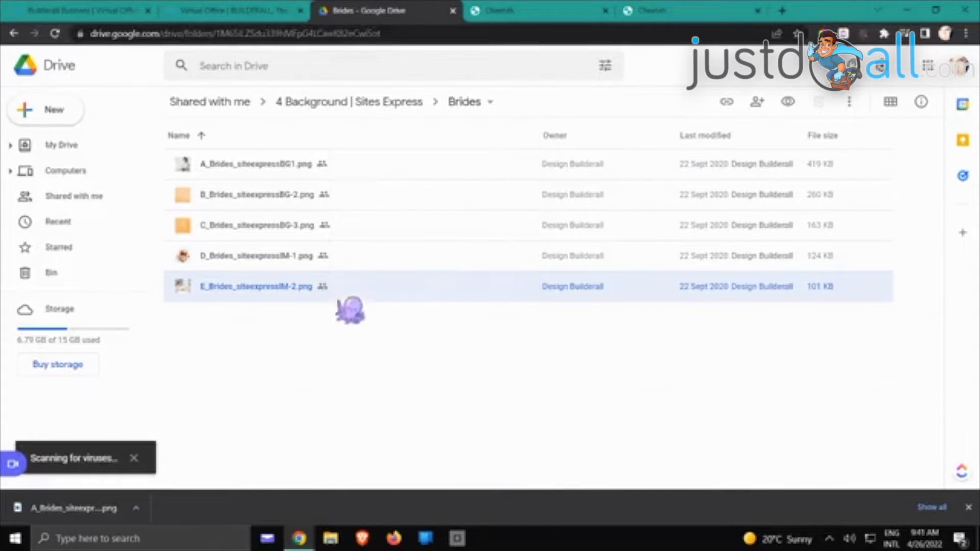
right_click(373, 230)
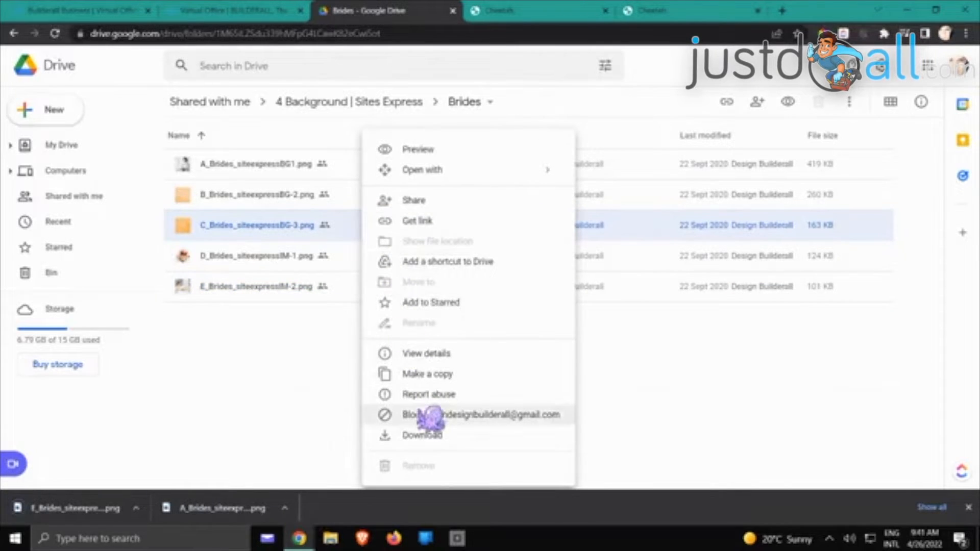
left_click(422, 437)
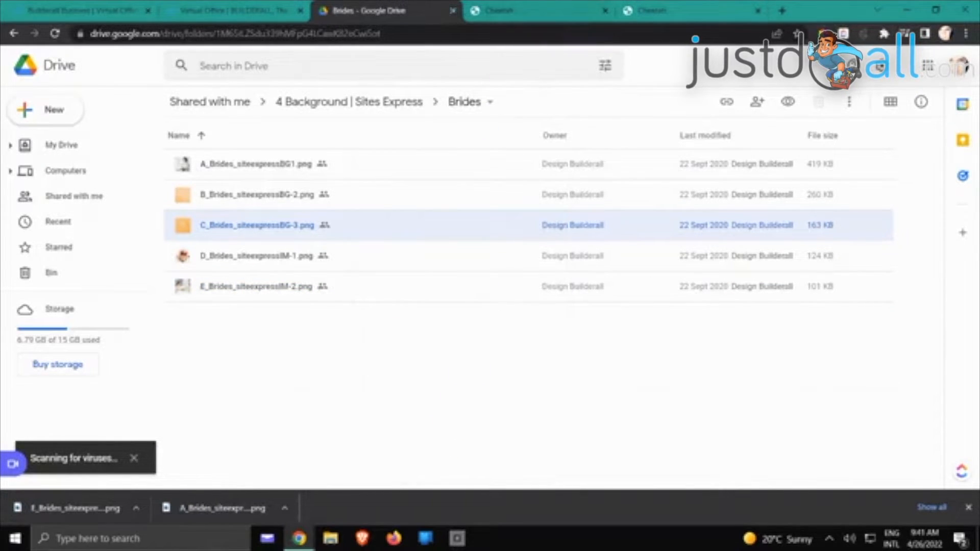
- Close the Google Drive and Design Resource pages, return to the bridal site in the Cheetah editor and dismiss its publishing confirmation
left_click(453, 11)
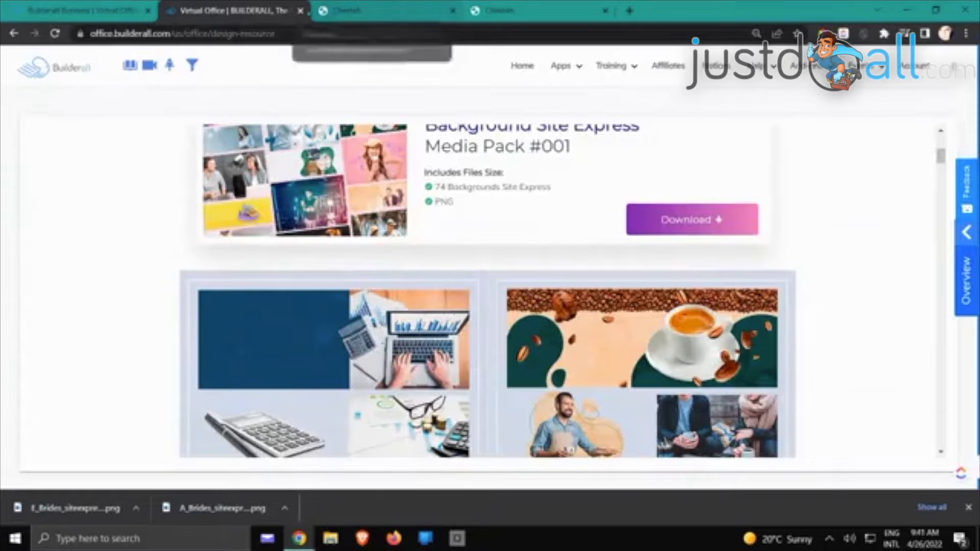
left_click(300, 11)
left_click(377, 8)
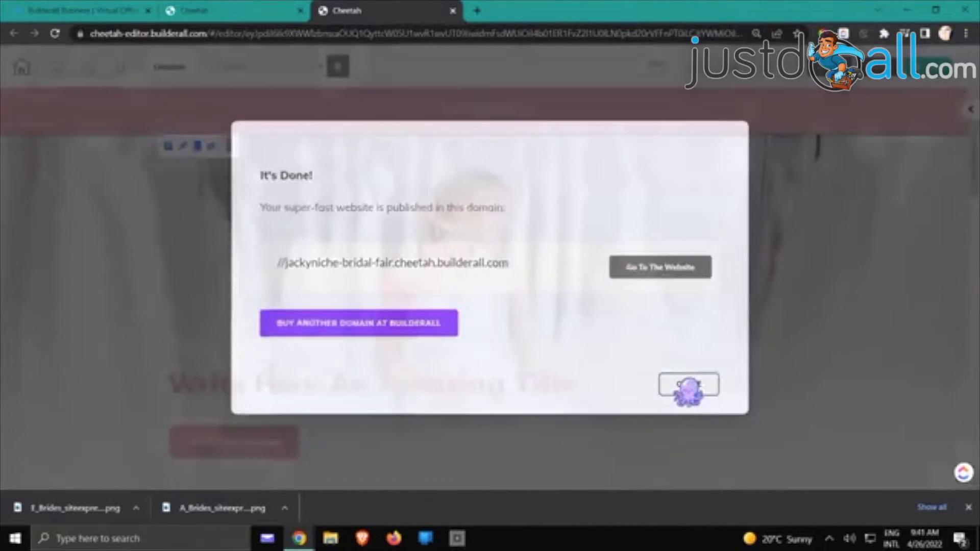
left_click(689, 384)
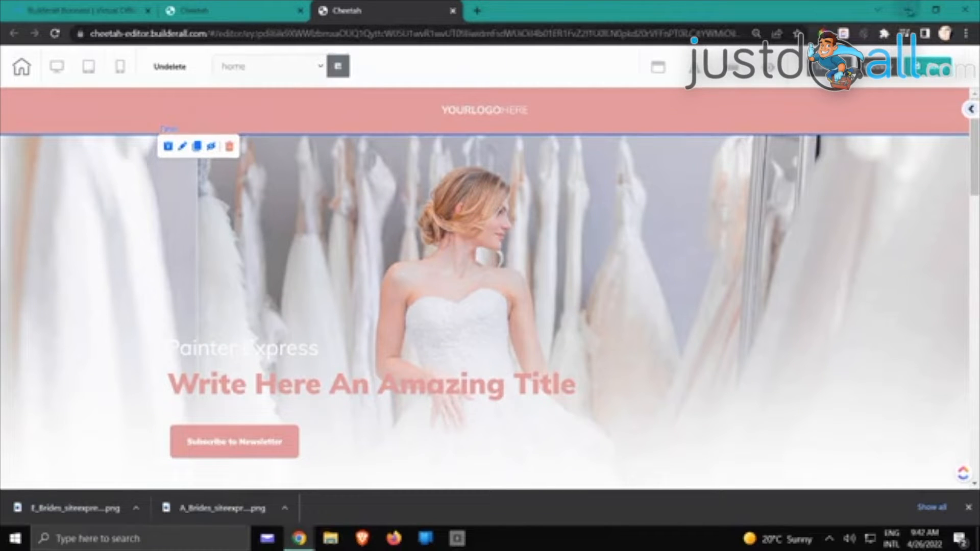
- Review the page from the hero down to the Area of Service section and look through that panel's settings
scroll(624, 254, "down", 1)
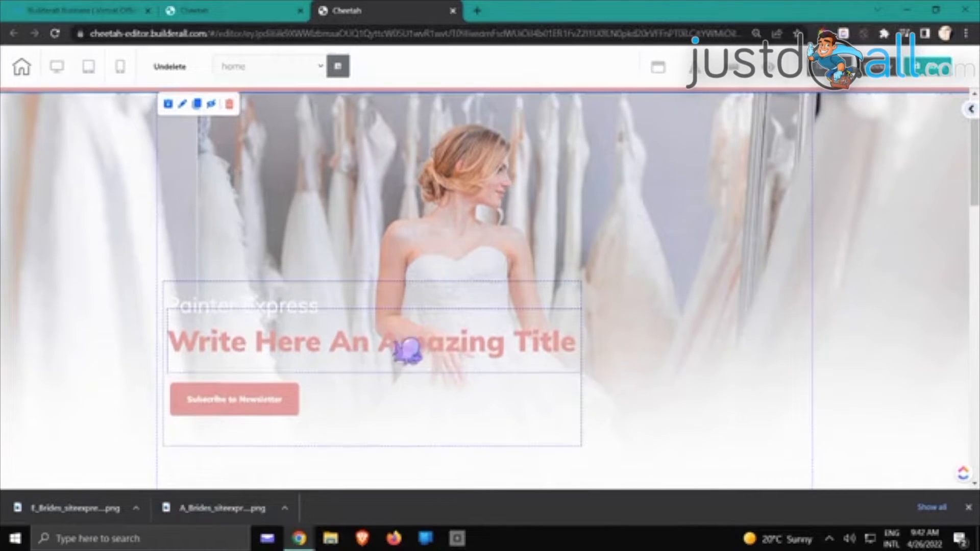
scroll(623, 136, "up", 1)
scroll(633, 123, "down", 3)
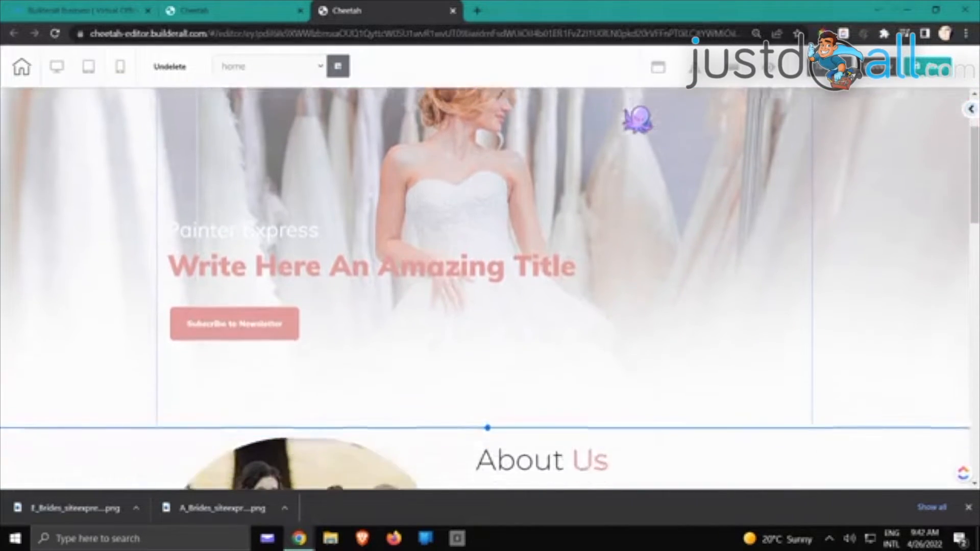
scroll(638, 120, "down", 3)
scroll(642, 123, "down", 7)
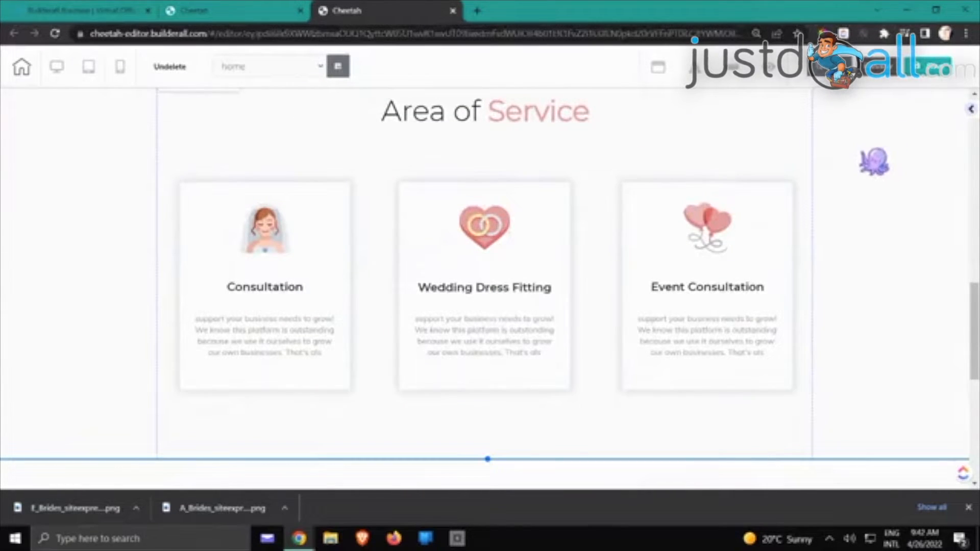
double_click(875, 161)
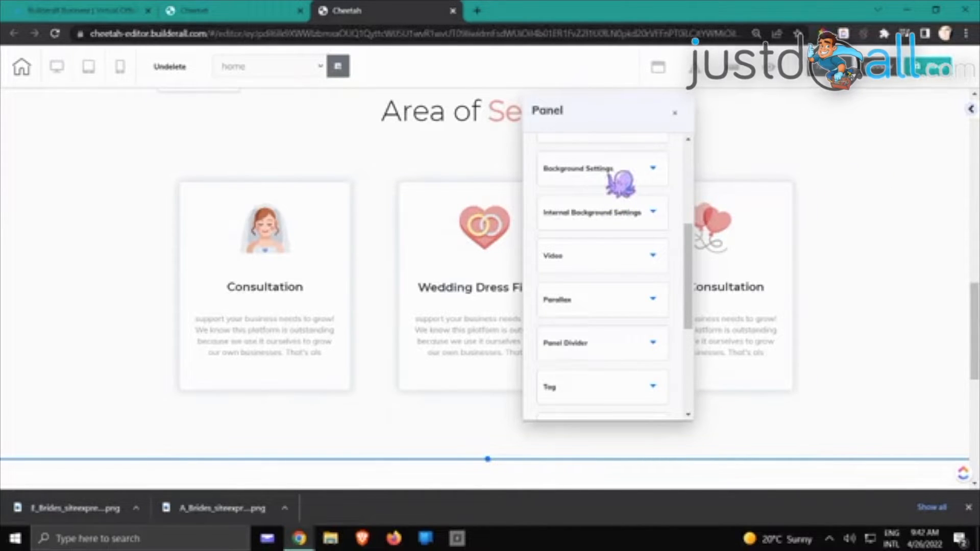
left_click(861, 156)
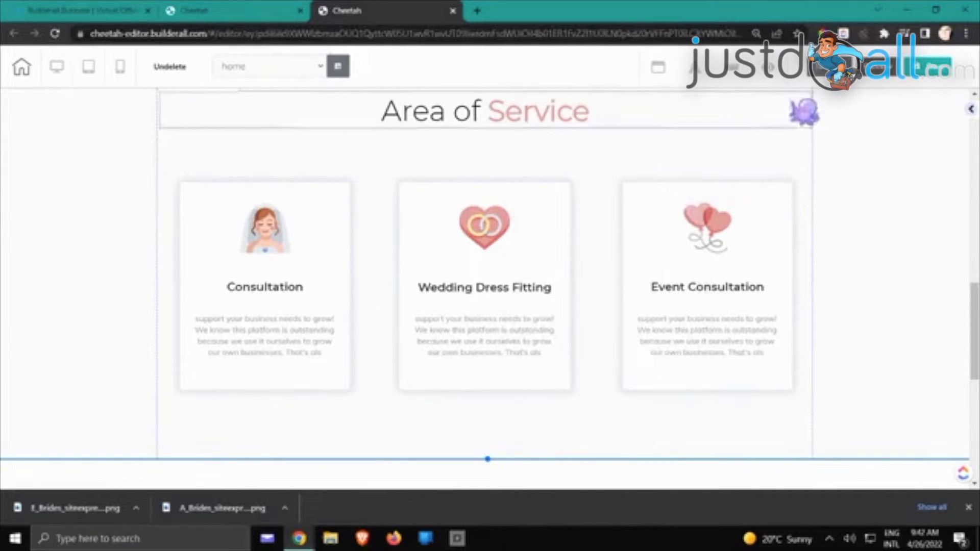
- Upload A_Brides_siteexpressBG1.png from the Downloads folder and set it as the page background image
left_click(659, 71)
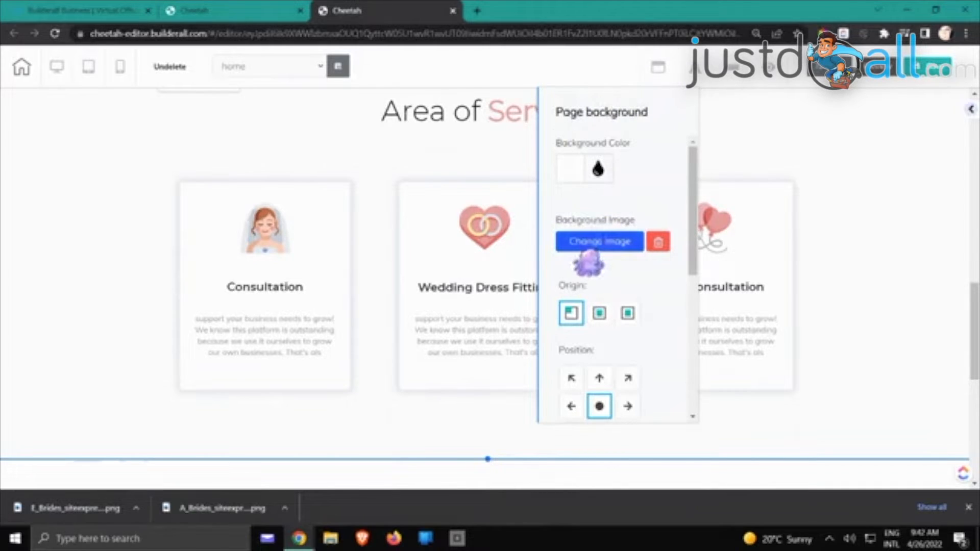
left_click(596, 241)
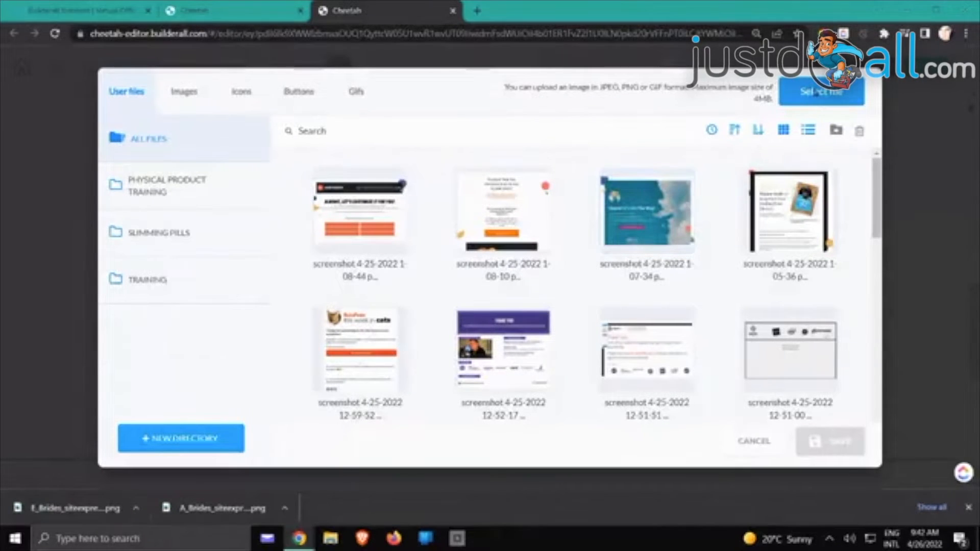
left_click(818, 92)
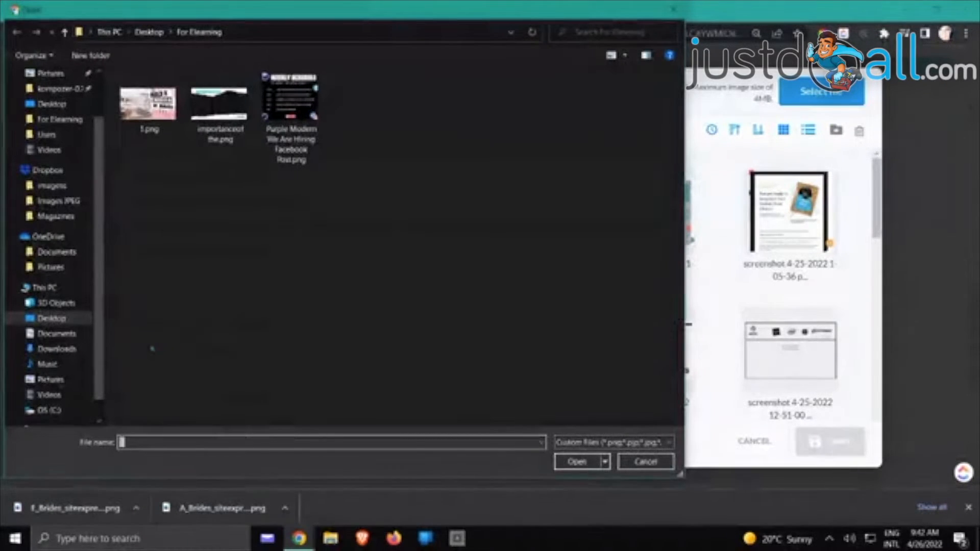
left_click(56, 348)
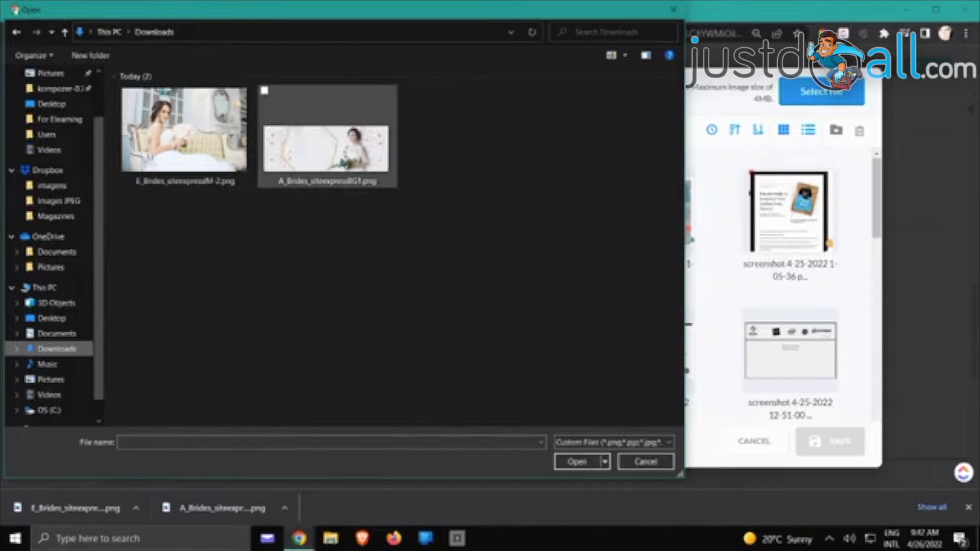
left_click(341, 153)
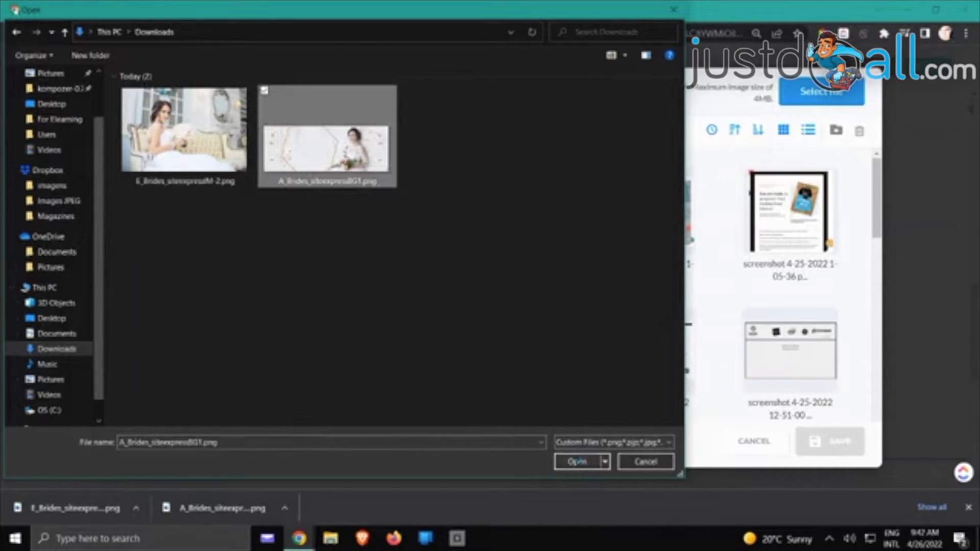
left_click(577, 462)
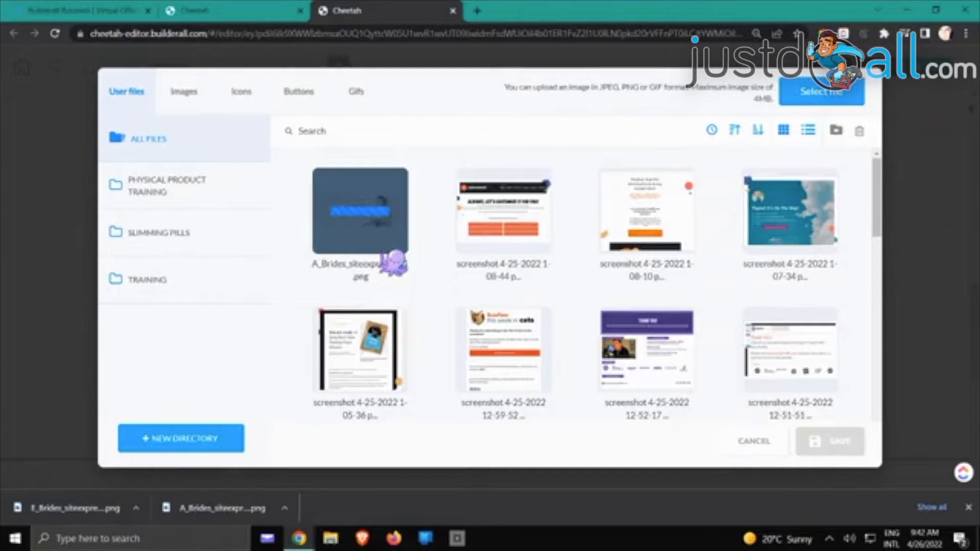
left_click(379, 245)
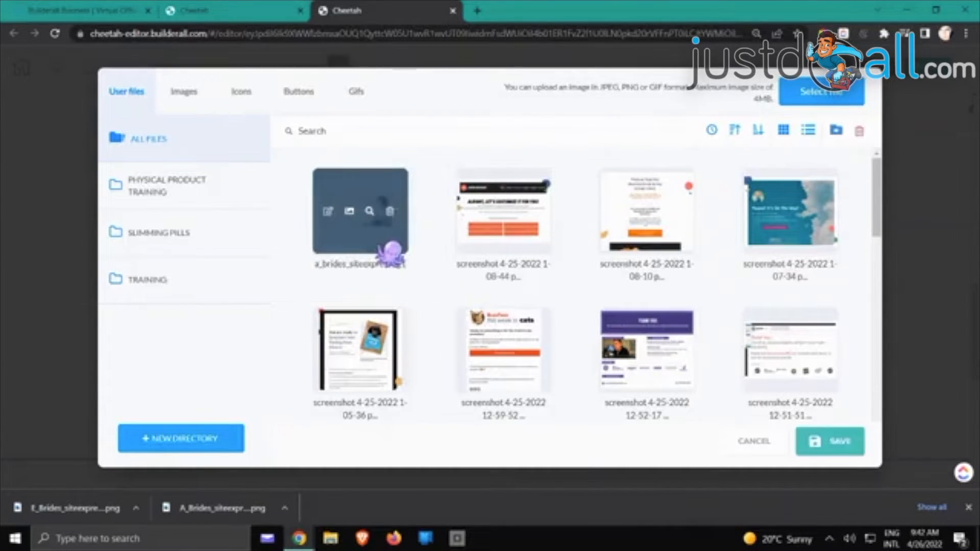
left_click(827, 442)
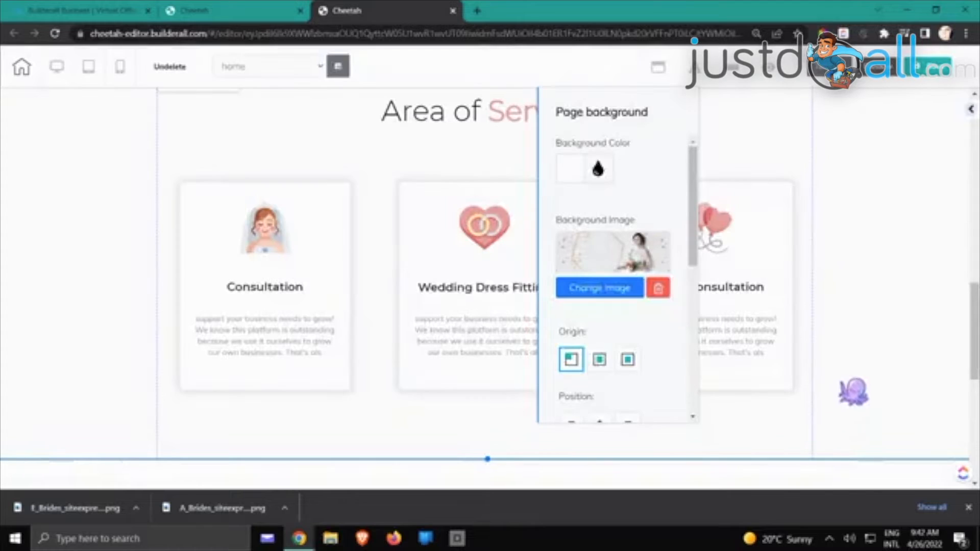
left_click(658, 67)
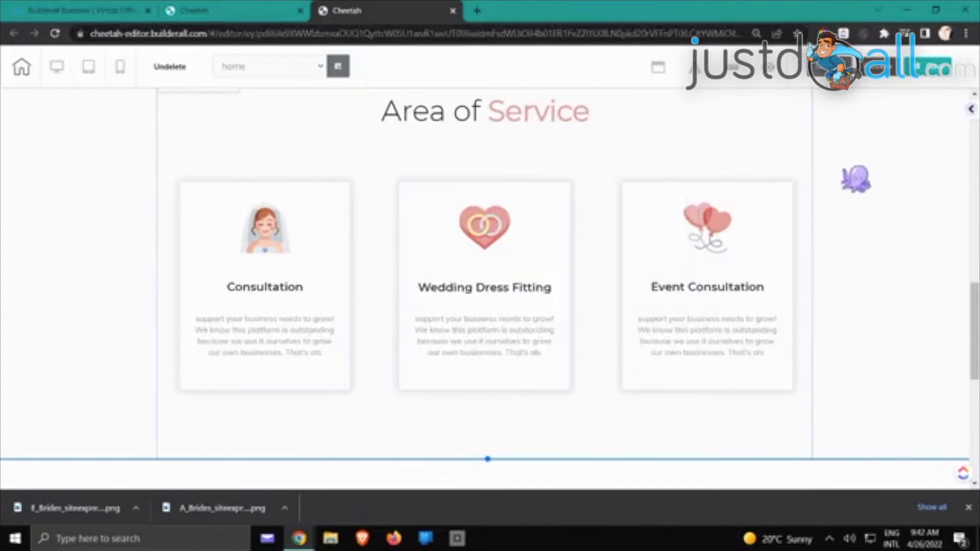
- Make the solid background color of the Area of Service panel fully transparent, with an alpha of 0
scroll(860, 198, "up", 4)
scroll(861, 197, "down", 3)
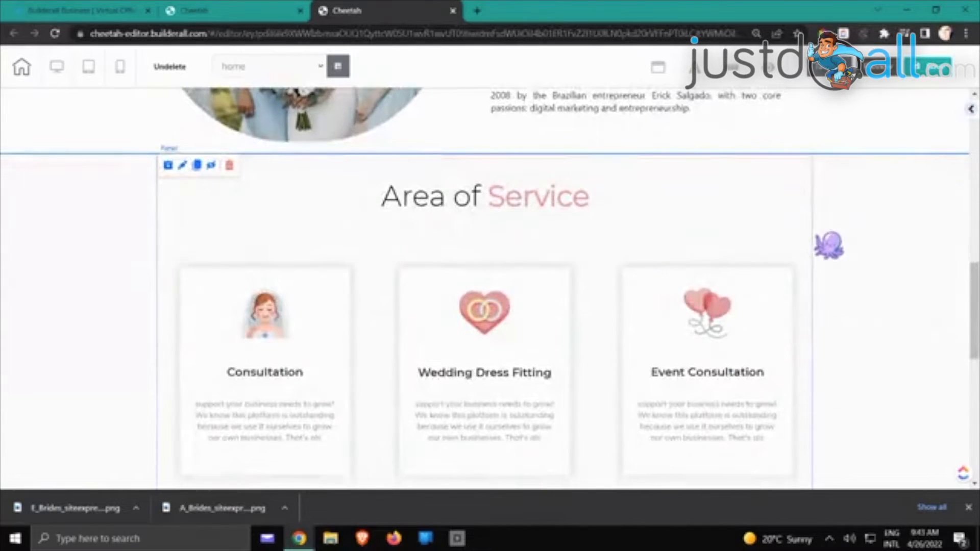
double_click(820, 237)
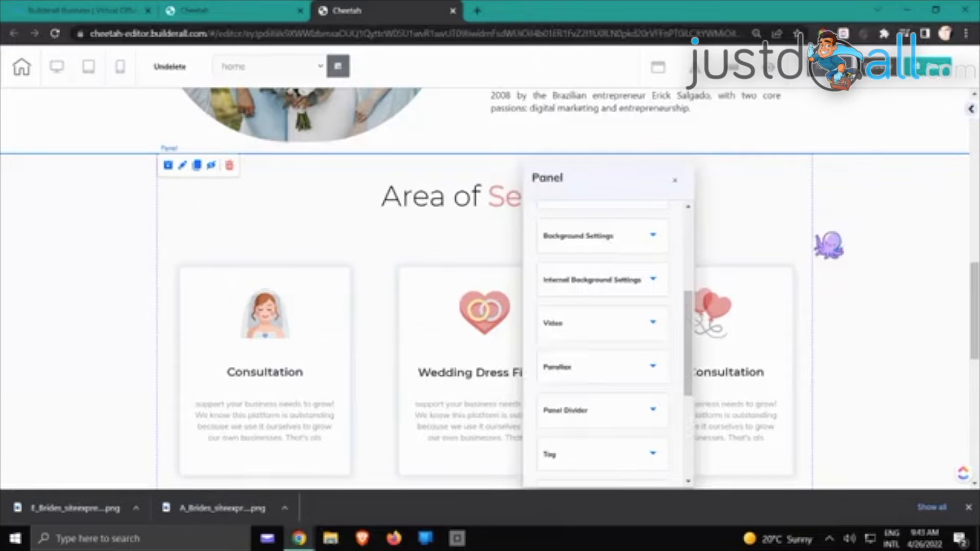
left_click(630, 236)
scroll(548, 264, "down", 2)
left_click(546, 249)
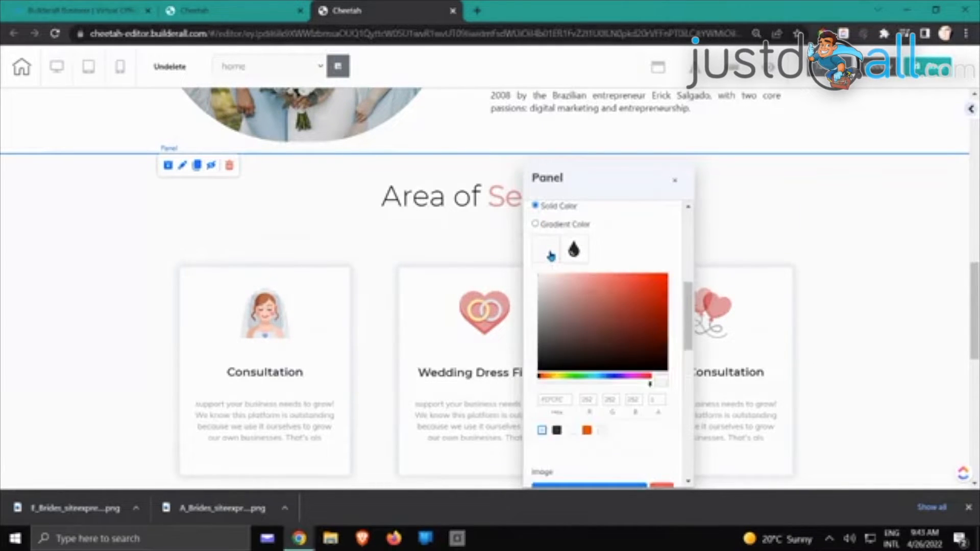
left_click_drag(649, 387, 547, 403)
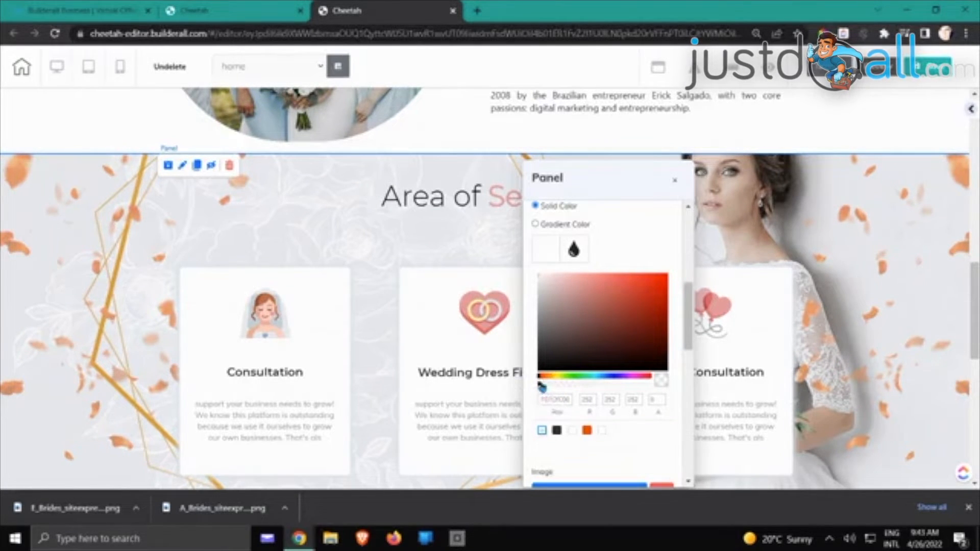
mouse_move(542, 387)
left_mouse_down()
mouse_move(656, 389)
mouse_move(540, 389)
left_mouse_up()
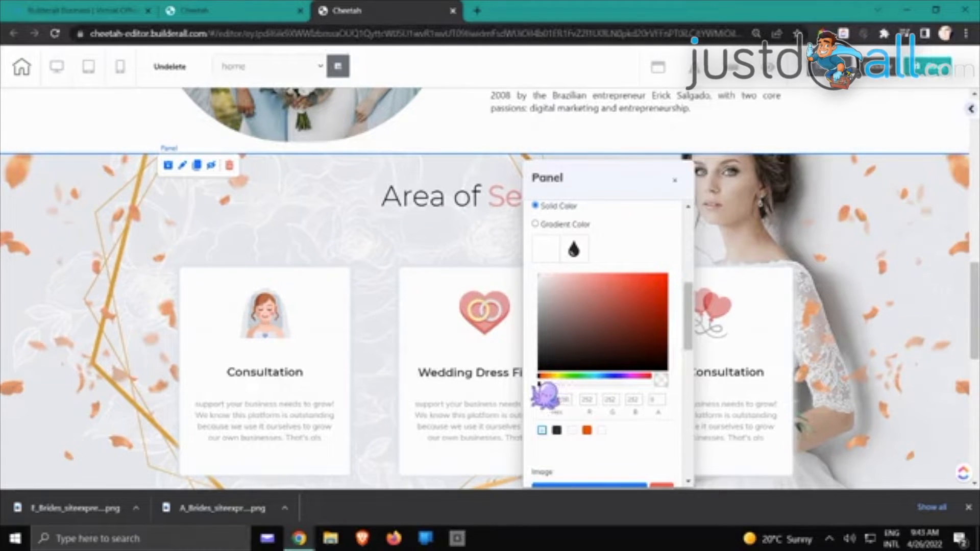
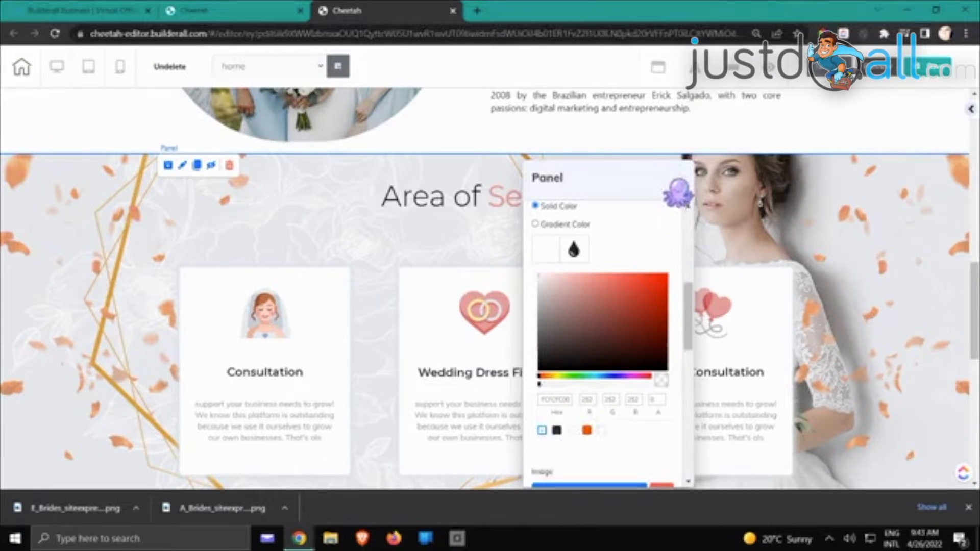
left_click(855, 227)
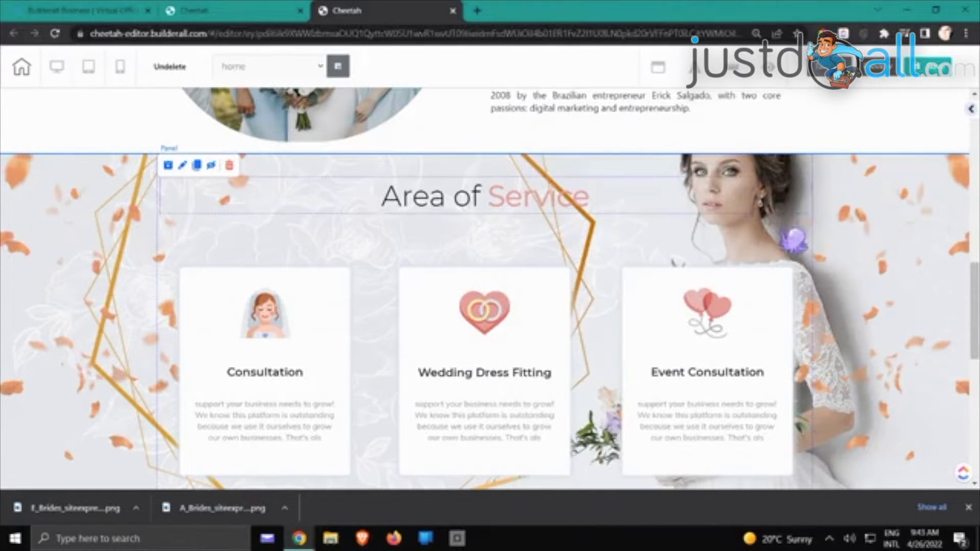
- Review how the page background behaves behind the Area of Service cards and the neighbouring sections, from the contact form up to the hero
scroll(863, 238, "down", 3)
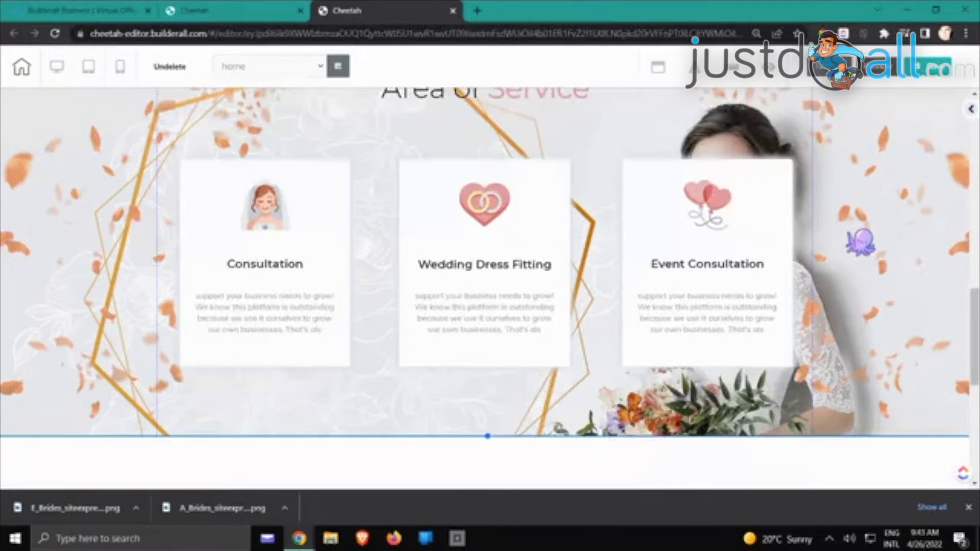
scroll(525, 376, "up", 4)
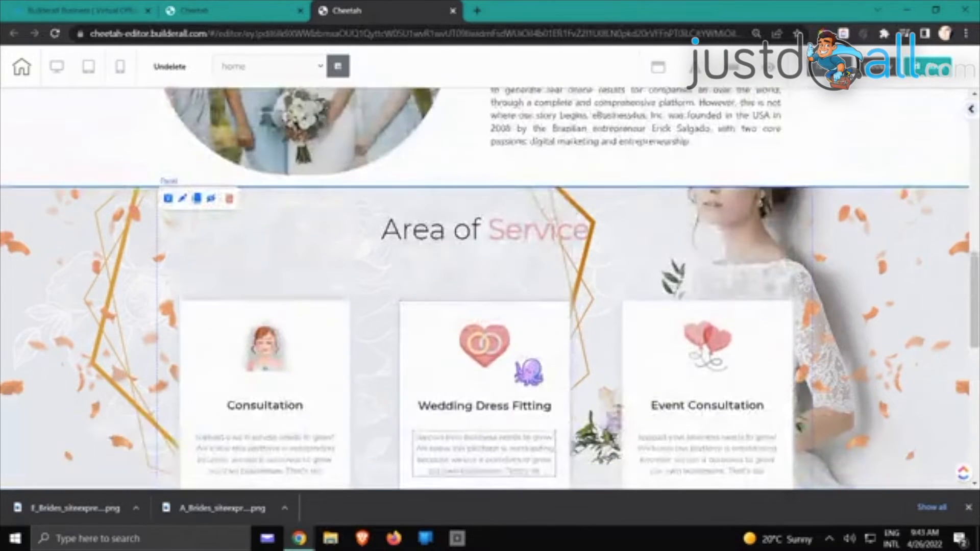
scroll(528, 372, "down", 6)
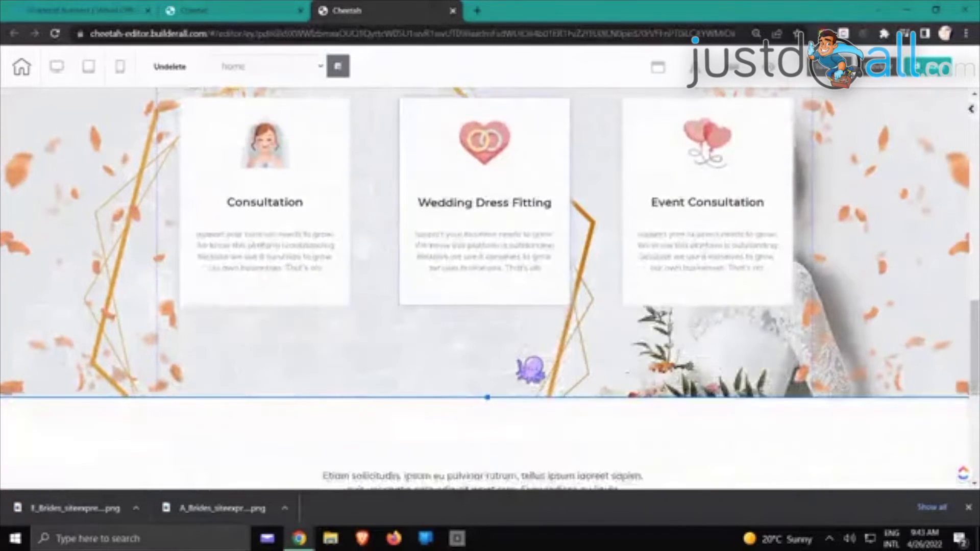
scroll(528, 369, "down", 3)
scroll(531, 369, "up", 12)
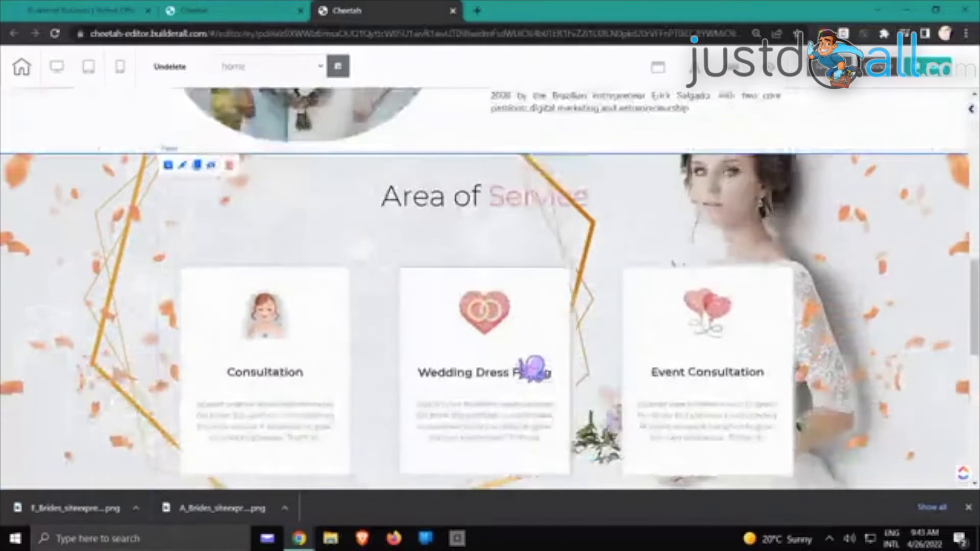
scroll(533, 368, "down", 5)
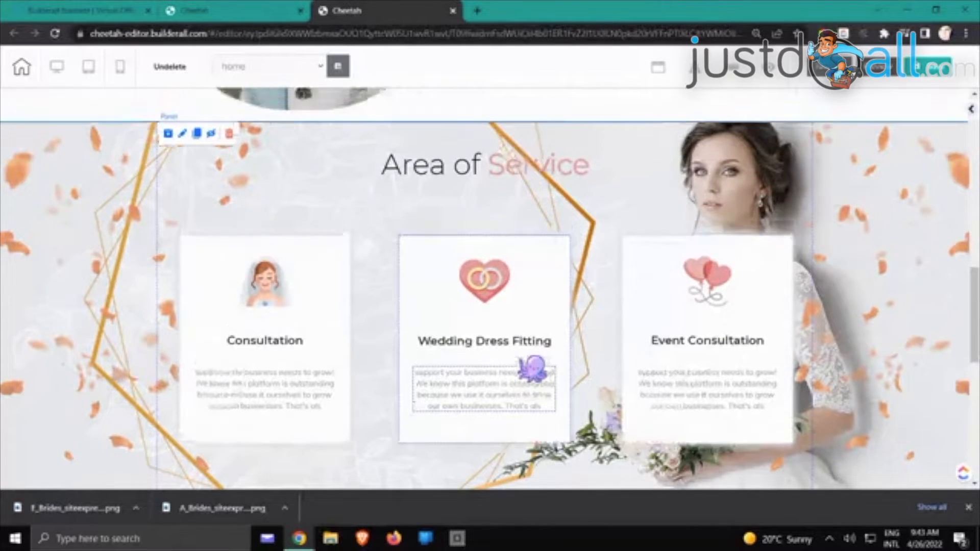
scroll(533, 368, "up", 3)
scroll(533, 369, "down", 3)
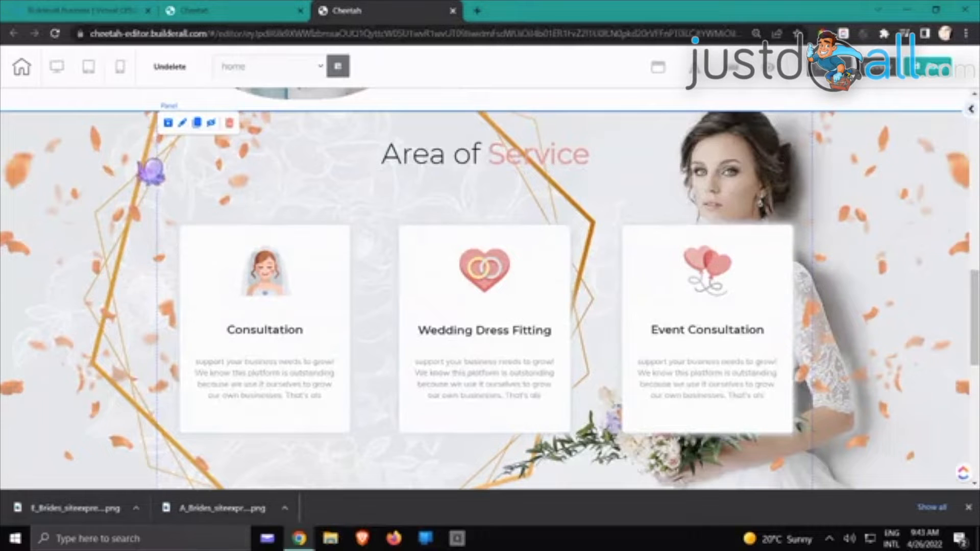
scroll(294, 201, "up", 6)
scroll(293, 201, "up", 8)
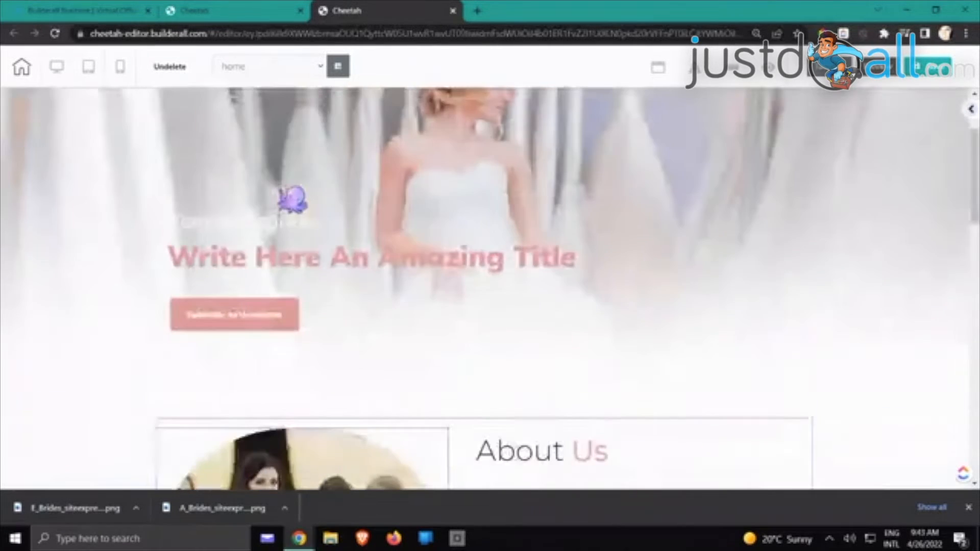
scroll(519, 339, "down", 5)
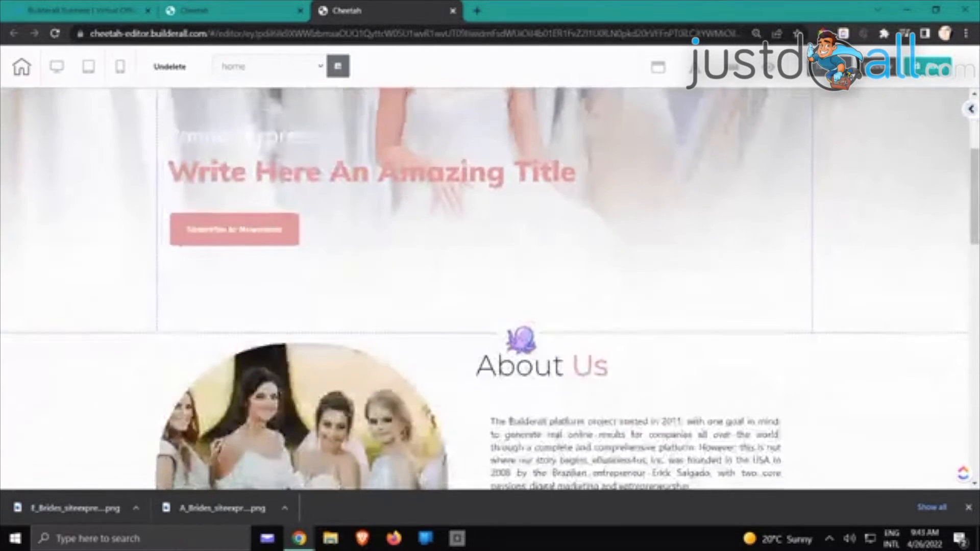
scroll(519, 339, "up", 5)
scroll(649, 247, "down", 6)
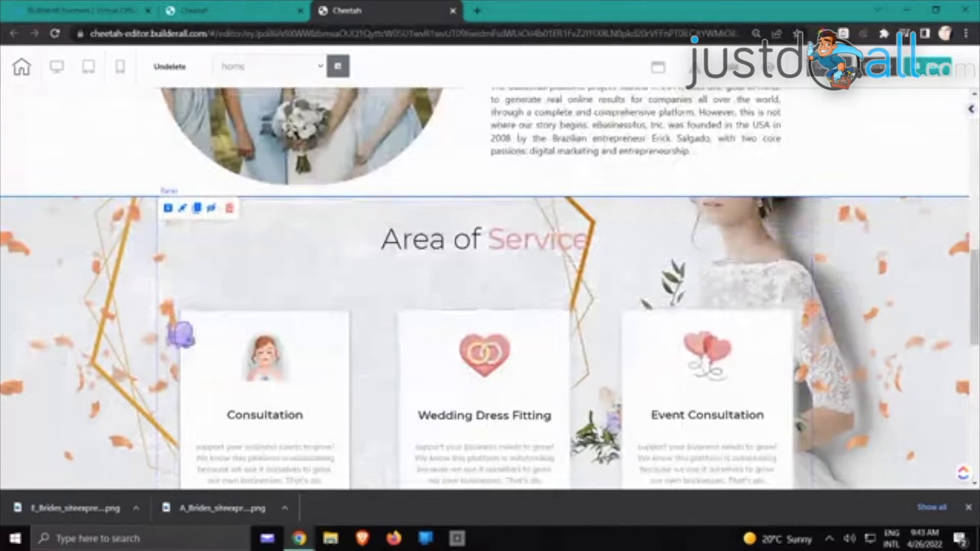
scroll(172, 323, "down", 10)
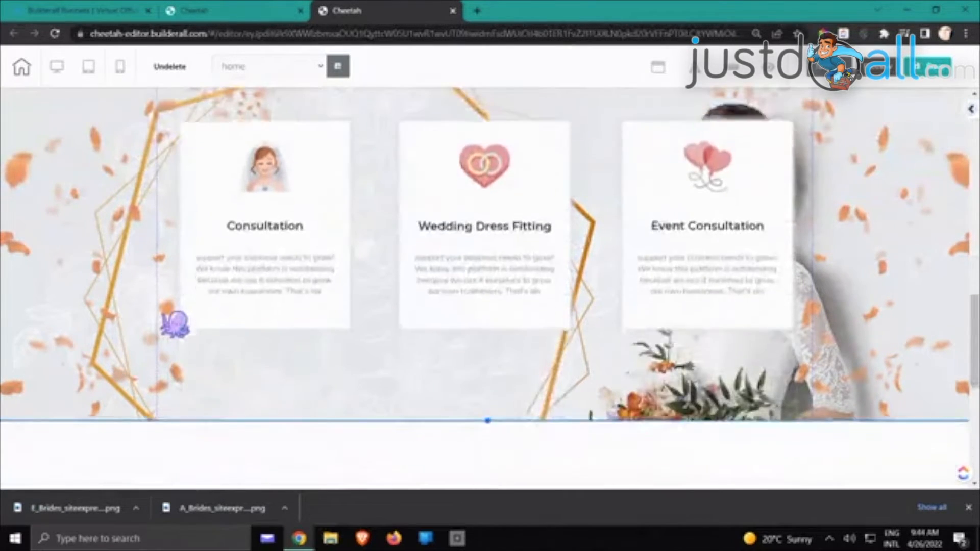
scroll(175, 324, "up", 4)
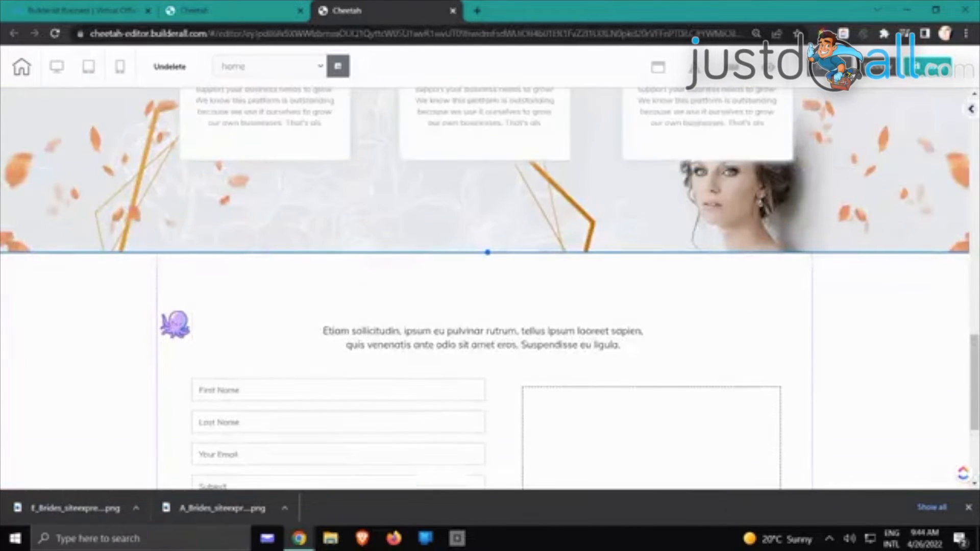
scroll(176, 324, "up", 15)
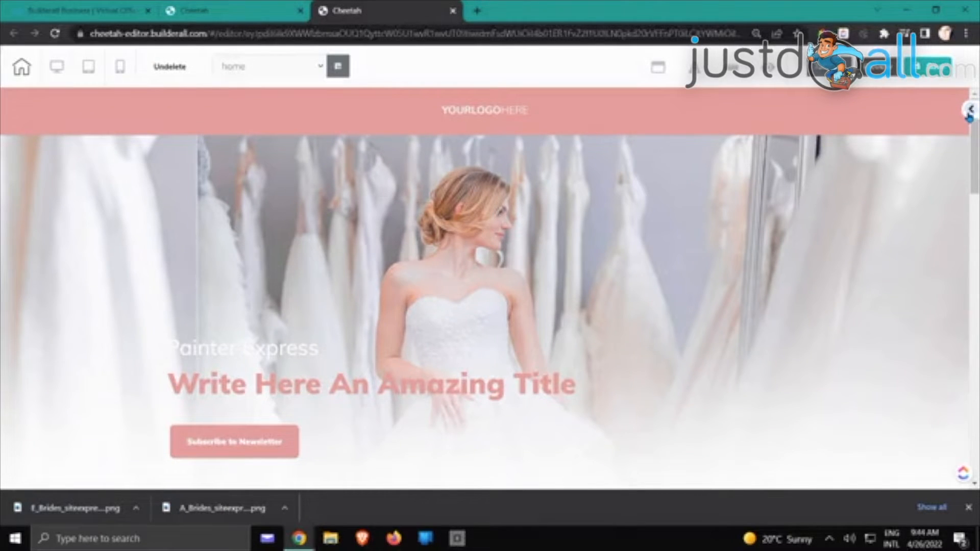
- Look through the ready-made 1st Fold panel designs and return to the list of panel categories
left_click(970, 112)
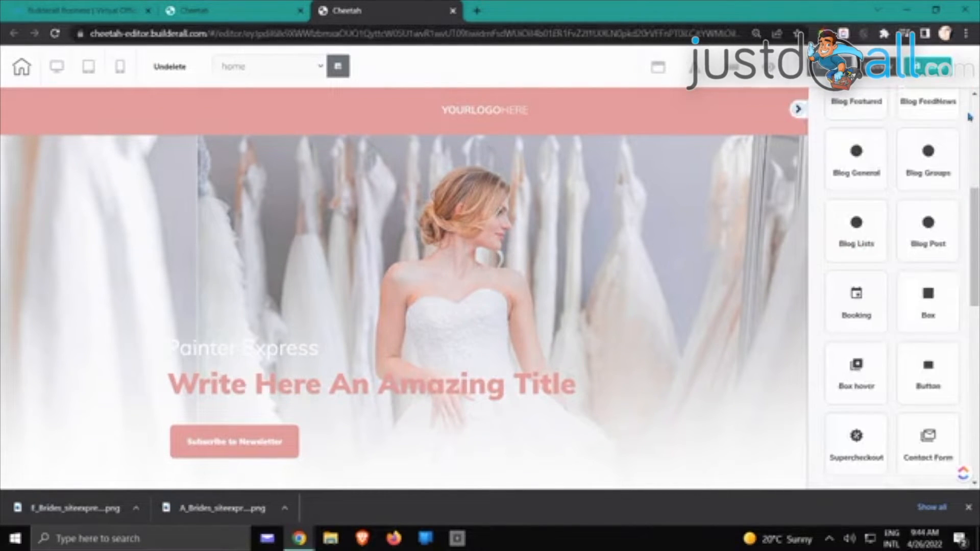
scroll(914, 153, "up", 5)
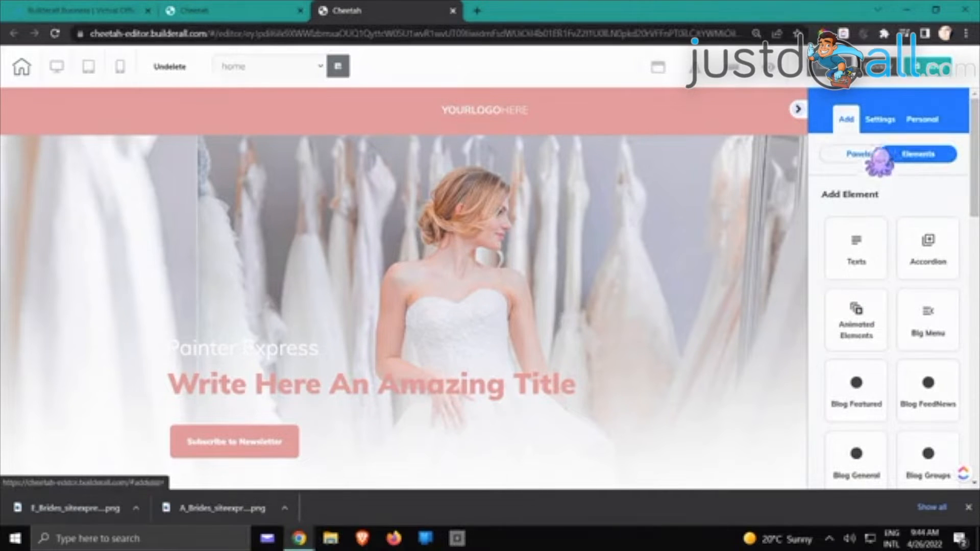
left_click(858, 154)
scroll(886, 204, "down", 5)
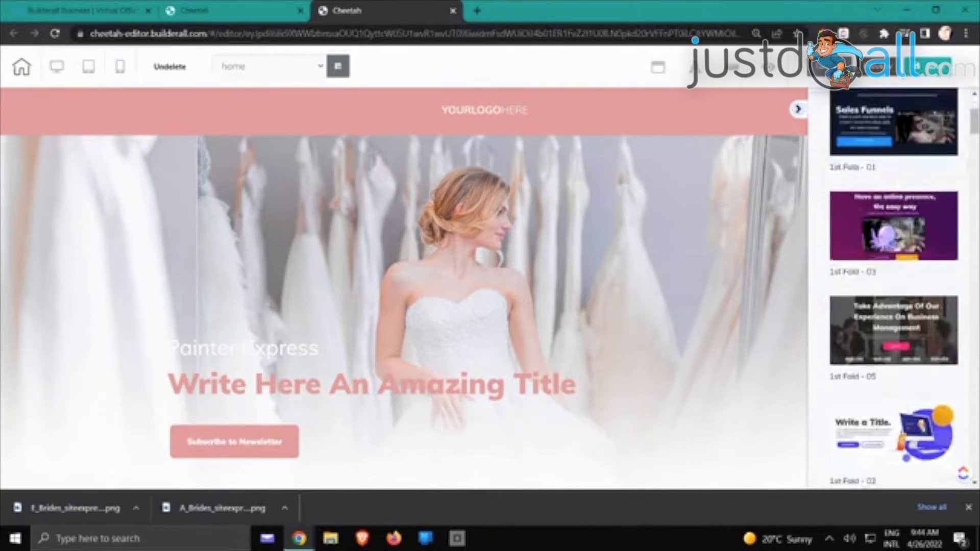
scroll(893, 286, "down", 10)
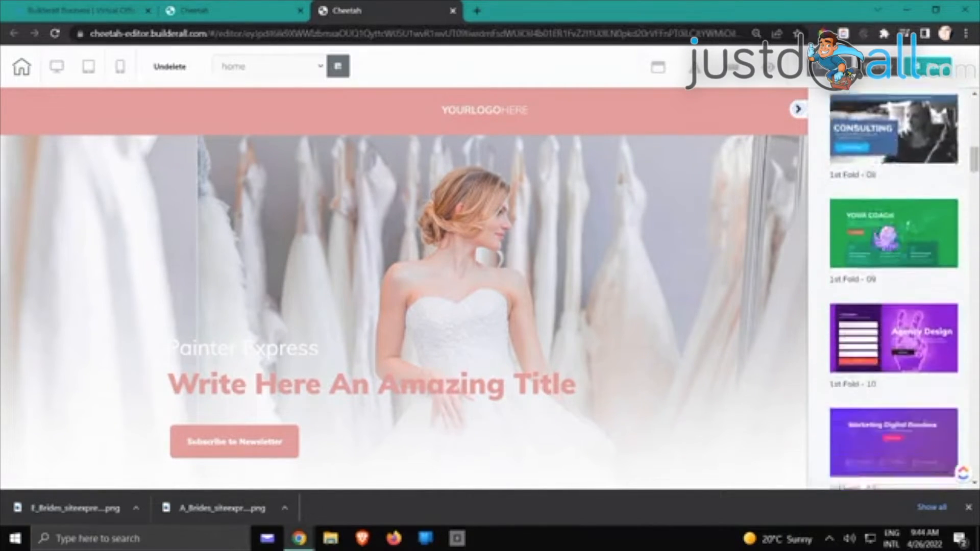
scroll(894, 285, "down", 1)
scroll(893, 286, "up", 15)
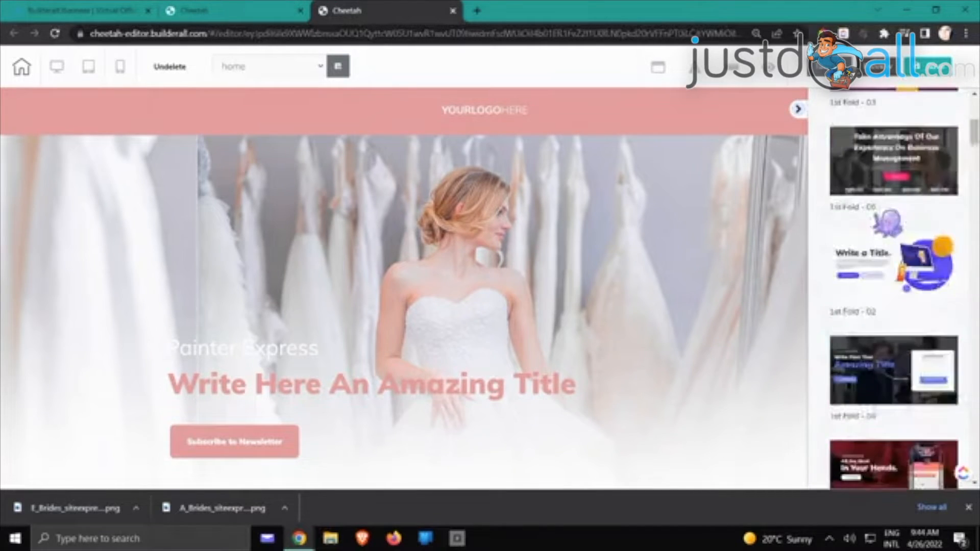
scroll(888, 215, "up", 4)
left_click(831, 197)
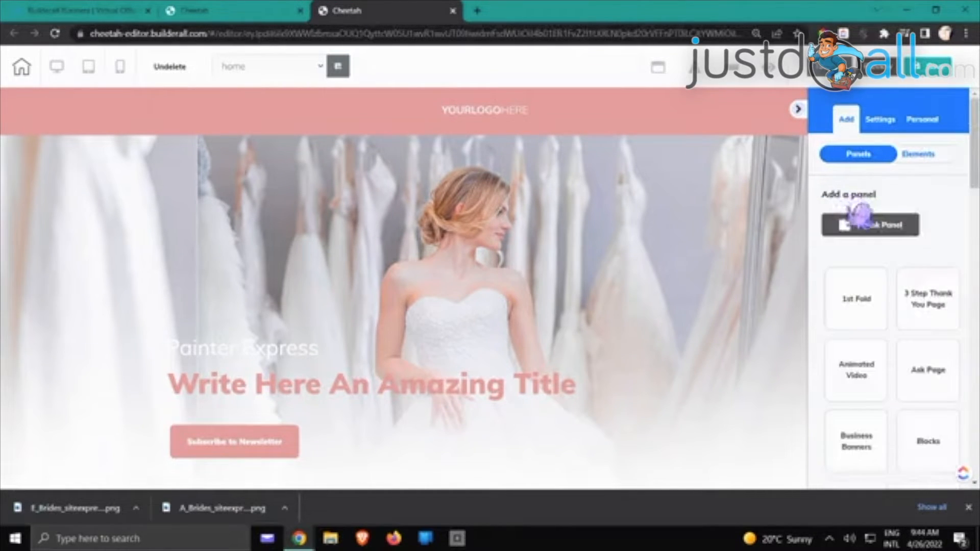
- Open the Features panel category and review the page down to the Area of Service section
scroll(866, 258, "down", 3)
scroll(867, 257, "down", 6)
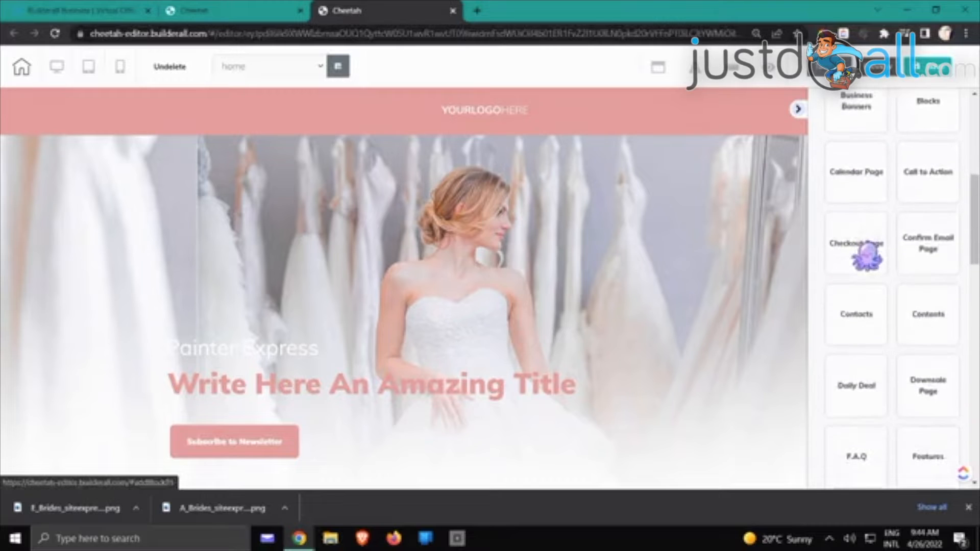
scroll(867, 257, "down", 3)
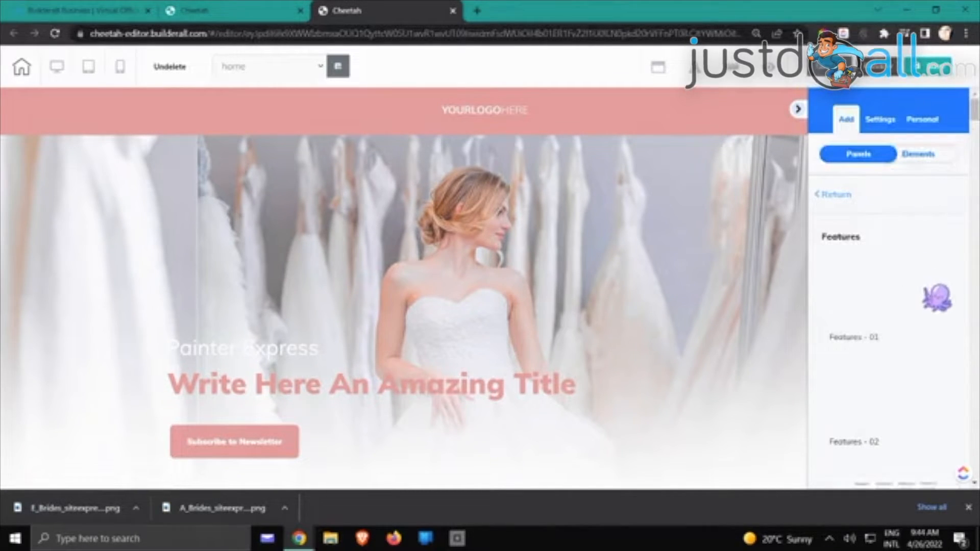
scroll(569, 346, "down", 6)
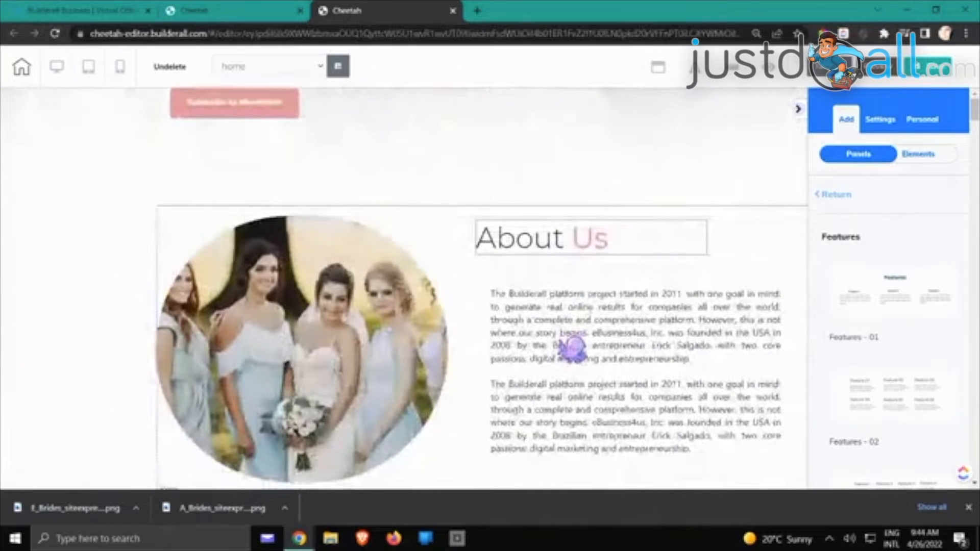
scroll(572, 350, "down", 5)
scroll(572, 350, "down", 1)
scroll(919, 281, "down", 3)
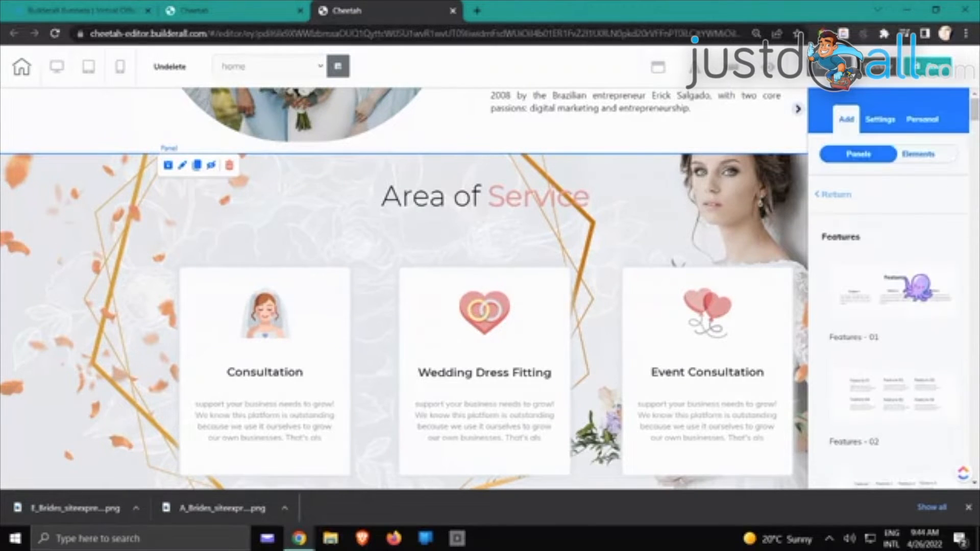
- Add the ready-made Express Testimonial panel from the Testimonials category to the page
scroll(888, 281, "down", 9)
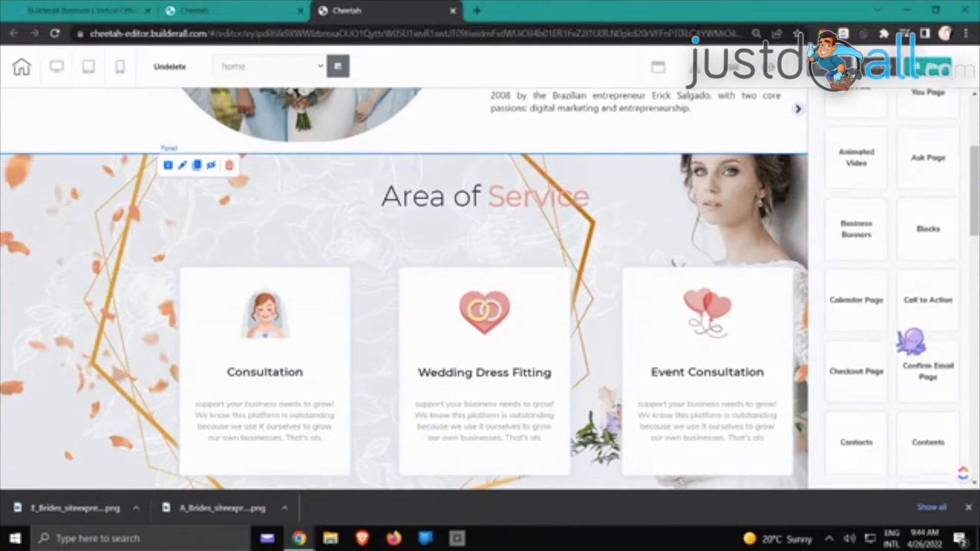
scroll(912, 339, "down", 6)
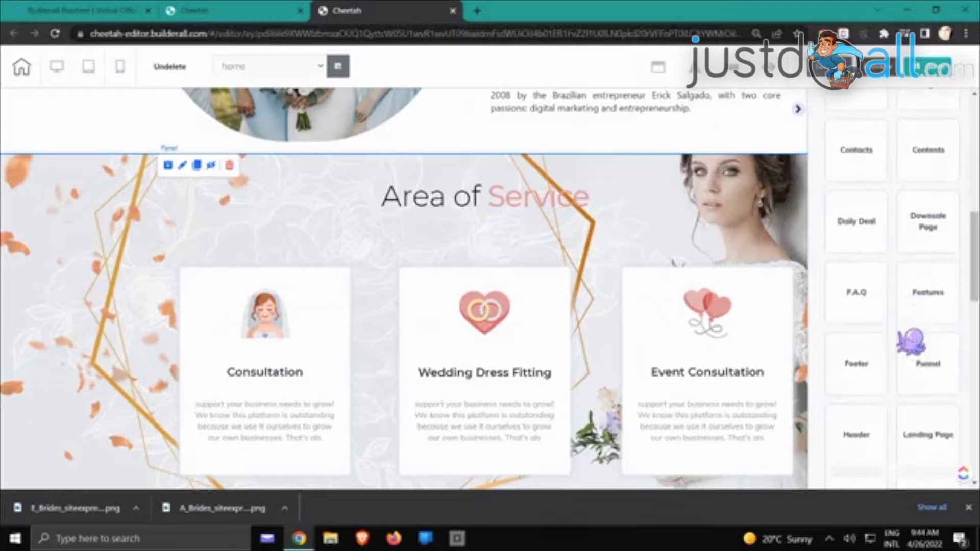
scroll(912, 340, "down", 6)
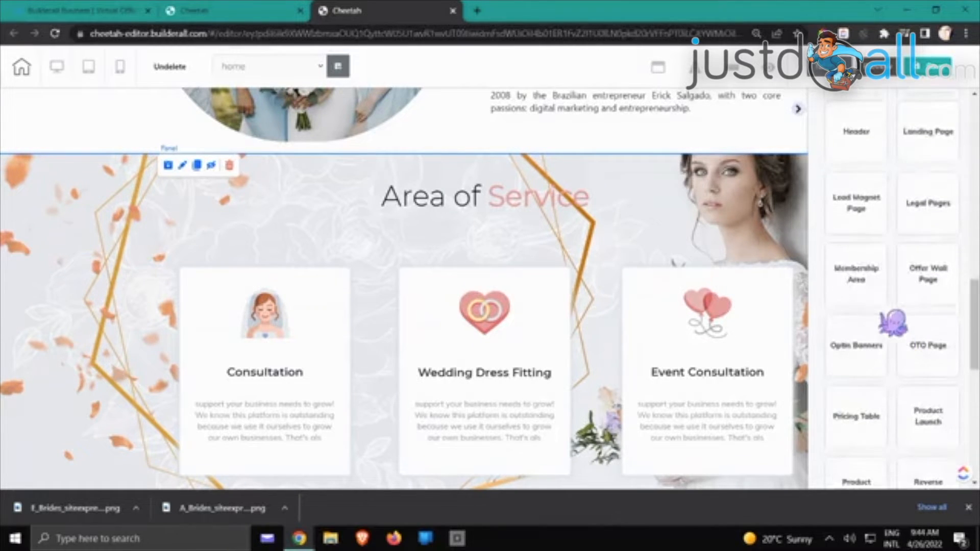
scroll(878, 326, "down", 2)
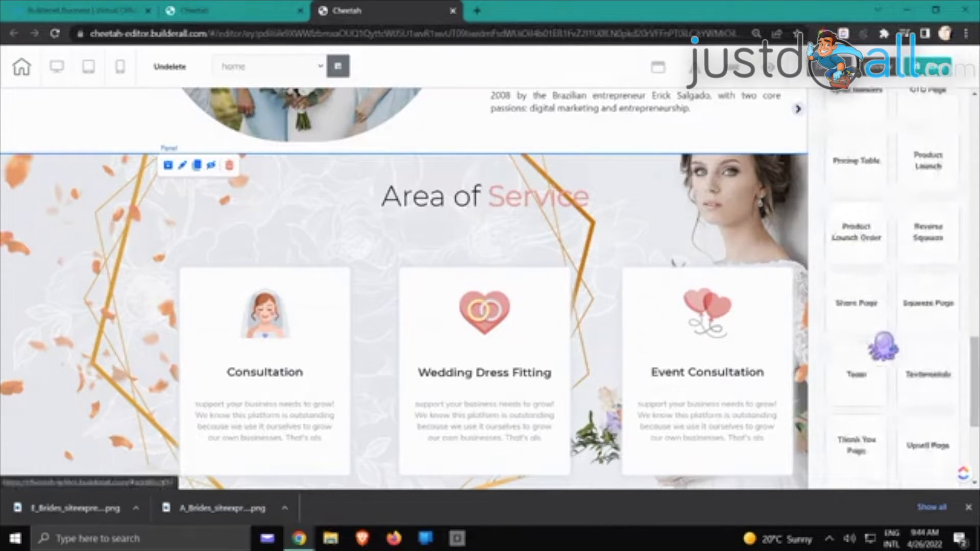
left_click(914, 382)
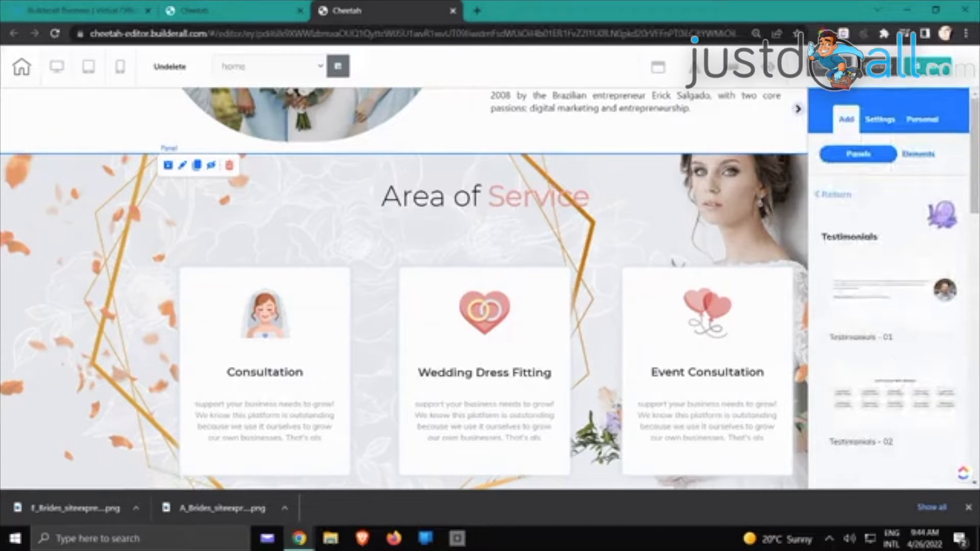
scroll(942, 214, "down", 2)
scroll(893, 286, "down", 5)
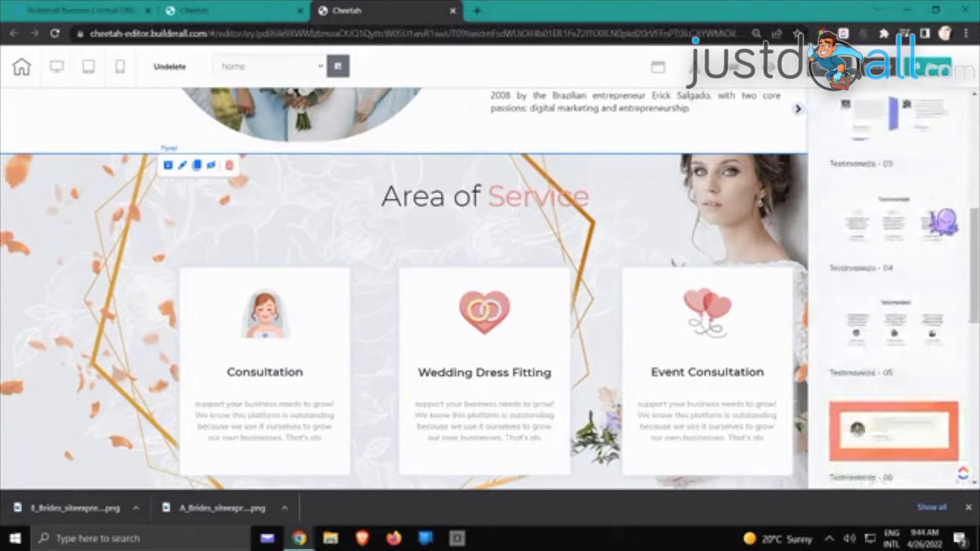
scroll(893, 286, "down", 6)
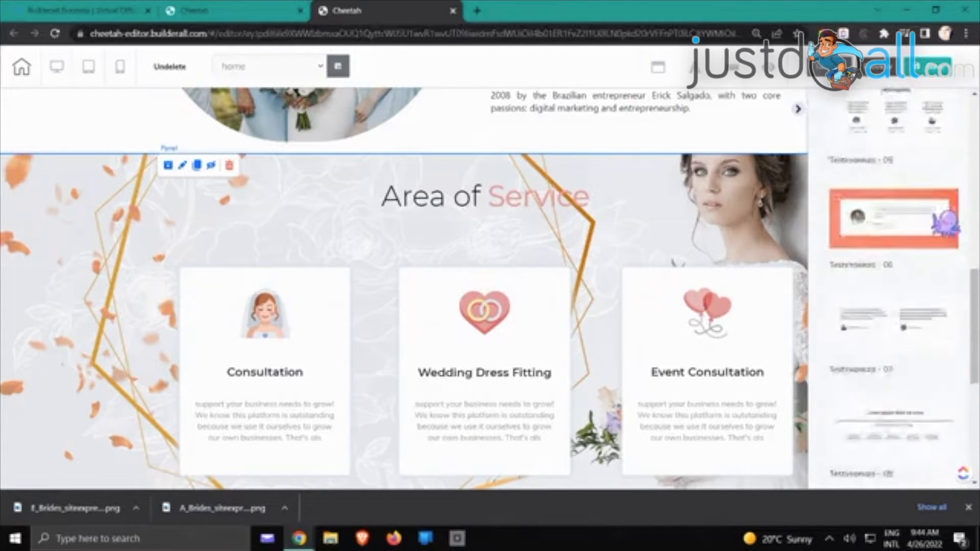
scroll(893, 286, "down", 1)
scroll(893, 286, "down", 4)
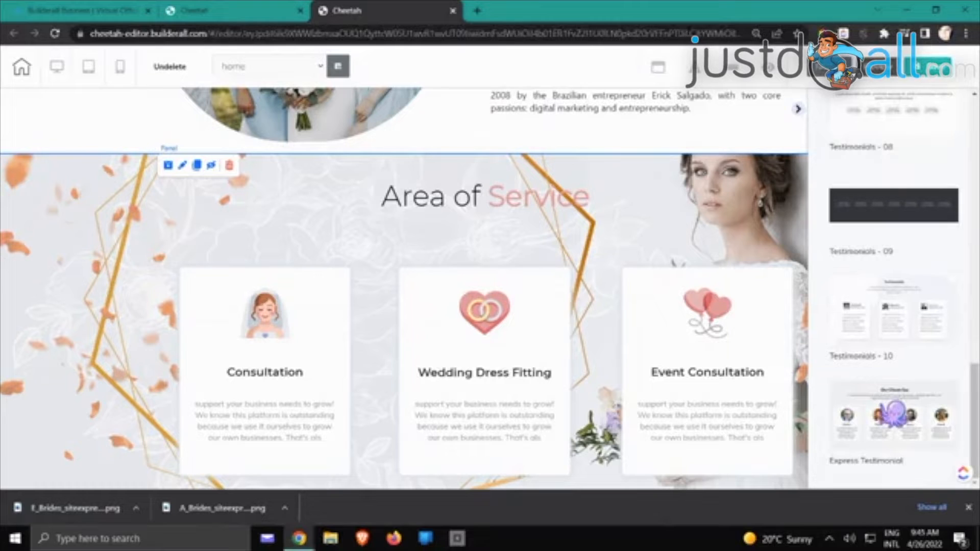
left_click(868, 424)
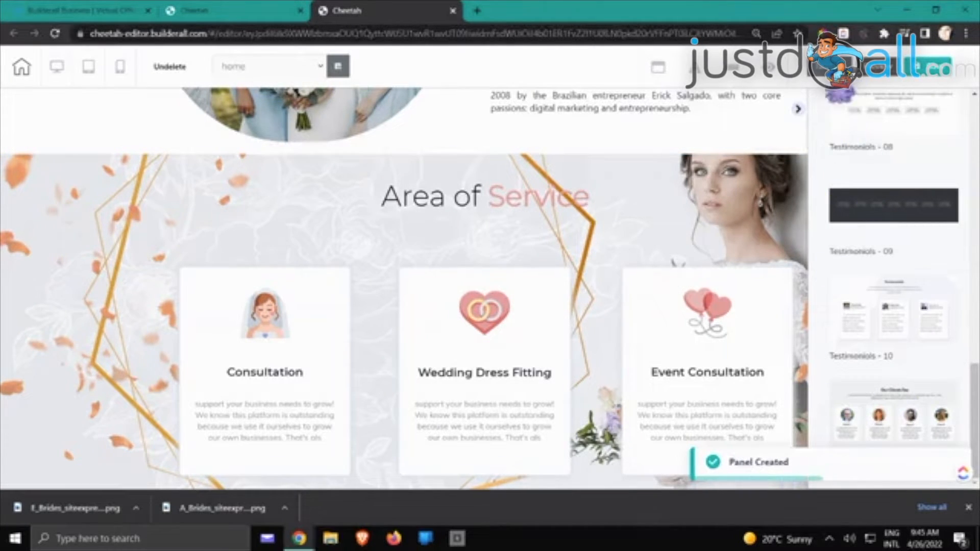
left_click(798, 109)
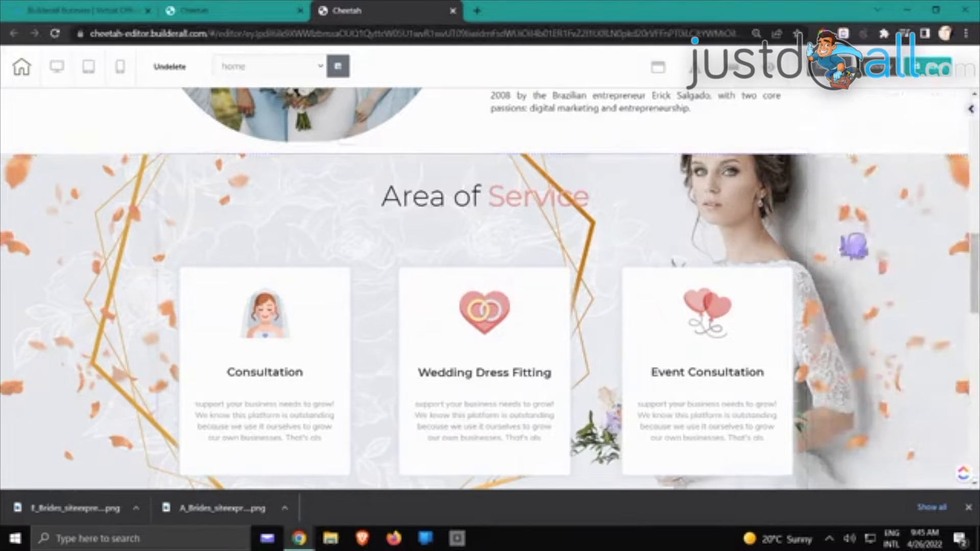
- Move the Our Clients Say panel up one position so it sits above the copyright footer
scroll(892, 262, "down", 15)
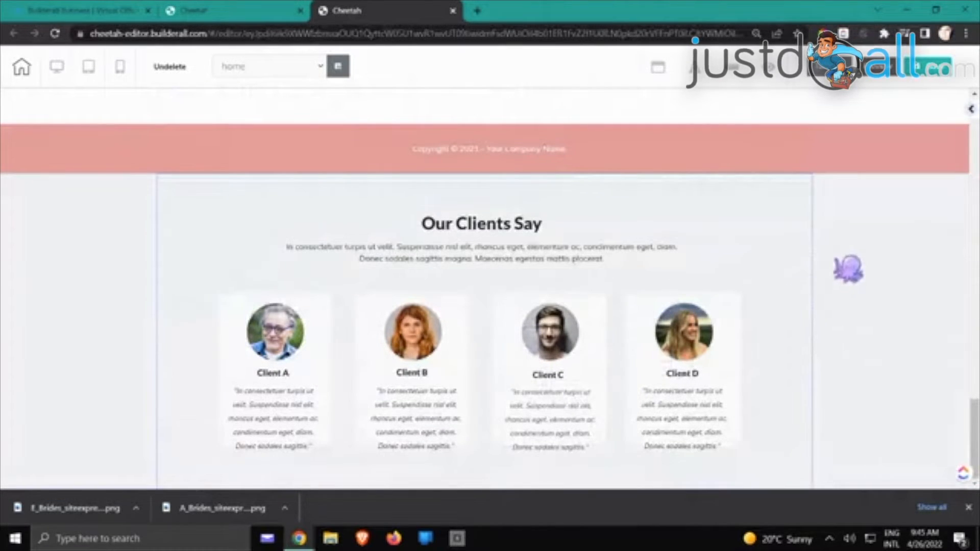
scroll(138, 278, "up", 5)
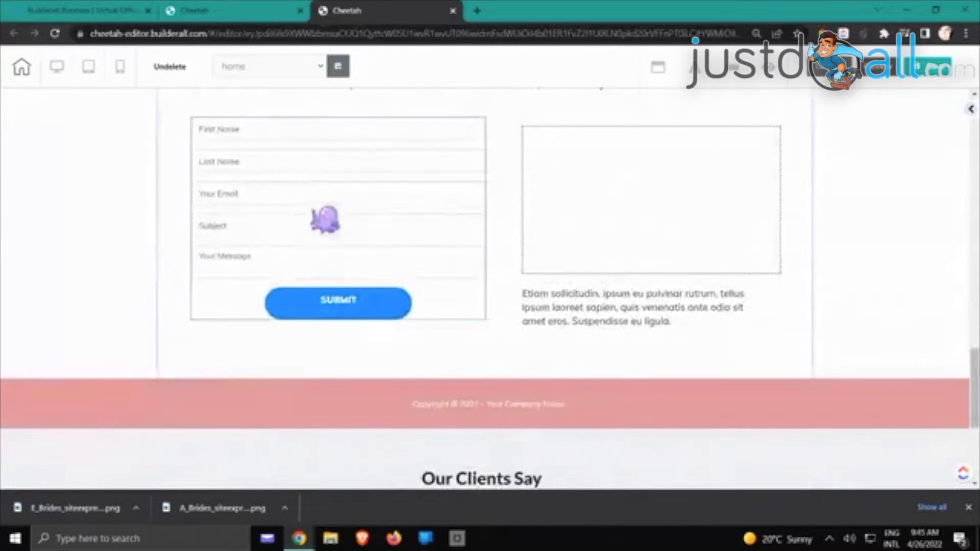
scroll(255, 265, "down", 5)
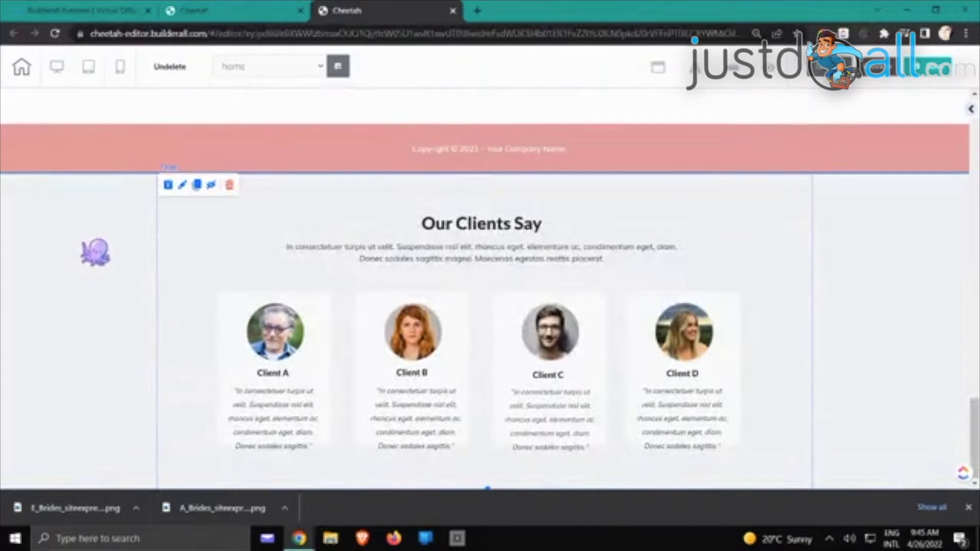
double_click(95, 253)
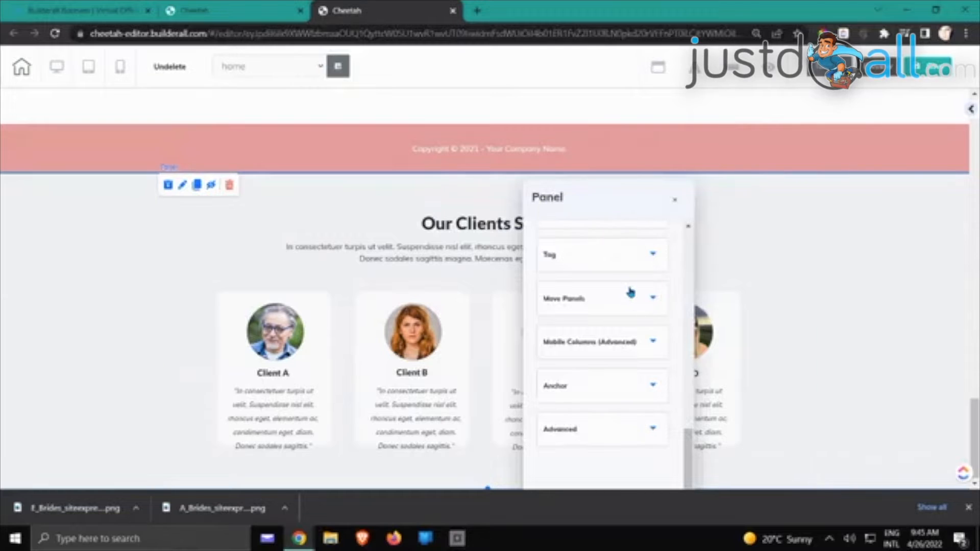
scroll(599, 312, "up", 1)
left_click(592, 341)
scroll(643, 301, "down", 3)
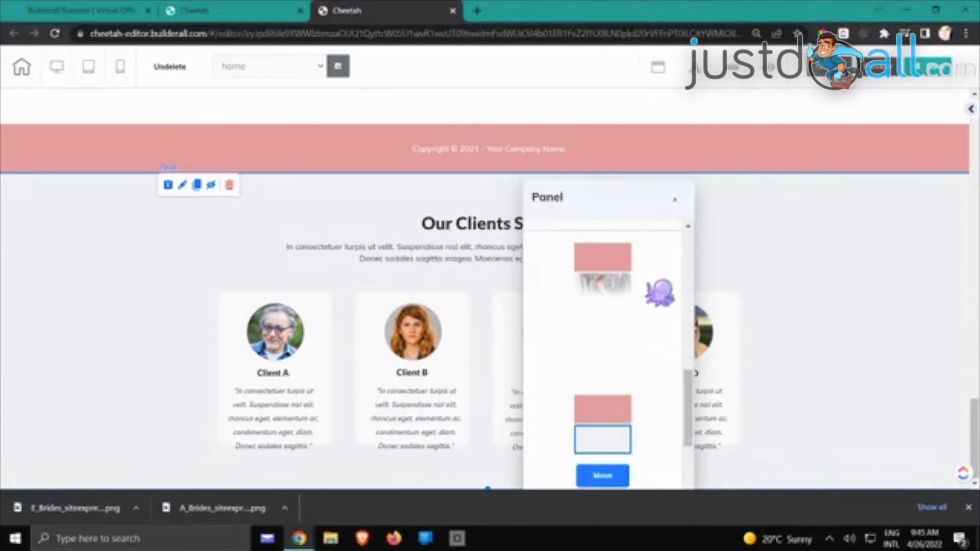
scroll(607, 363, "down", 2)
left_click_drag(603, 354, 608, 328)
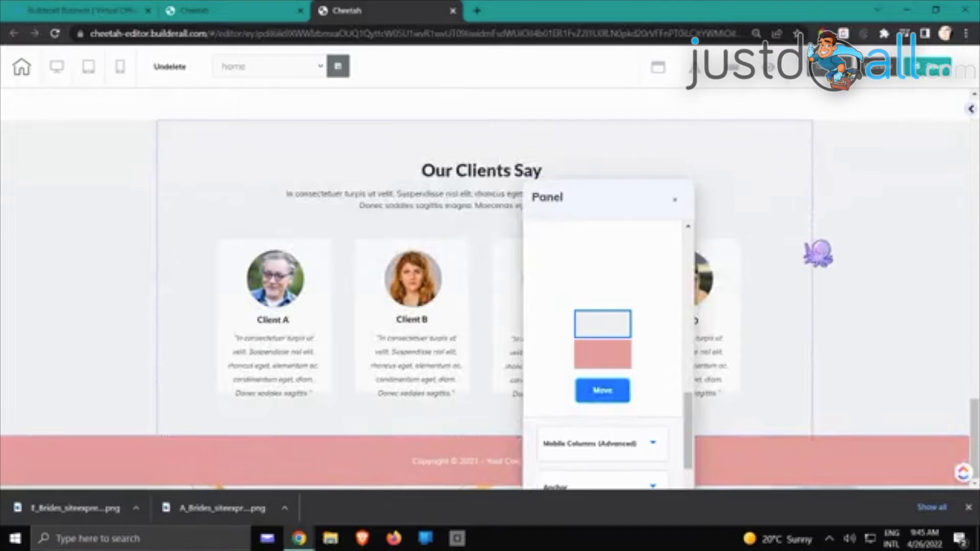
- Move the Our Clients Say panel up another position, above the contact form panel
scroll(876, 271, "up", 10)
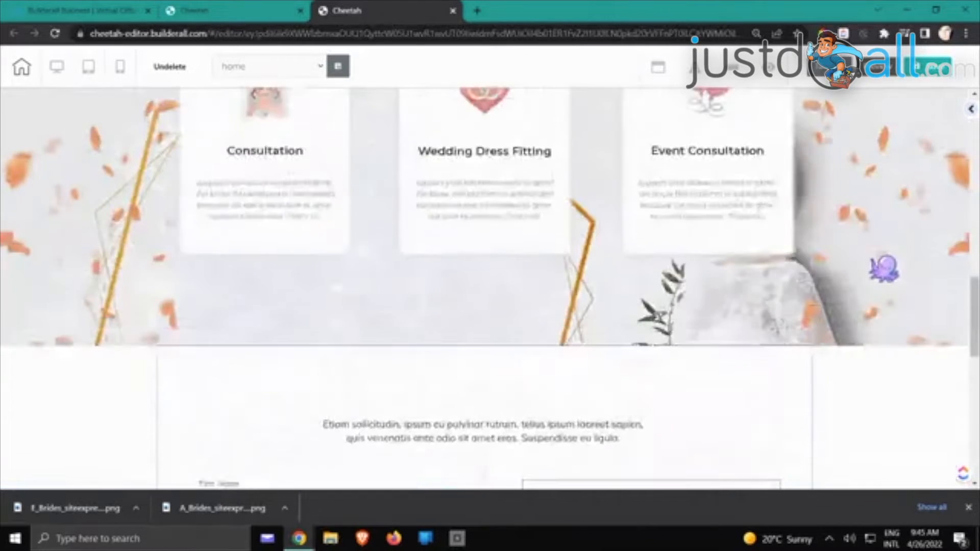
scroll(888, 265, "down", 5)
scroll(893, 261, "down", 7)
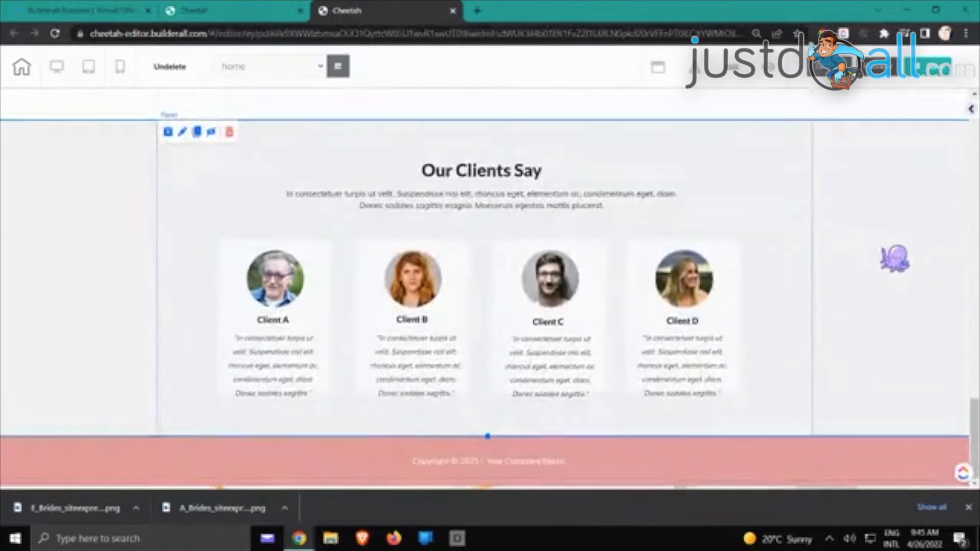
scroll(894, 258, "up", 4)
scroll(897, 258, "down", 4)
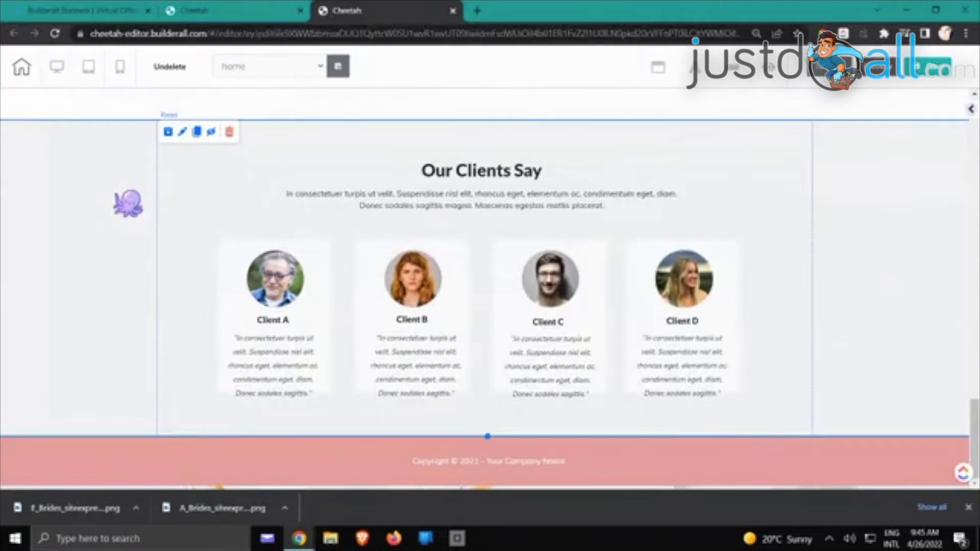
double_click(124, 200)
left_click_drag(592, 269, 592, 239)
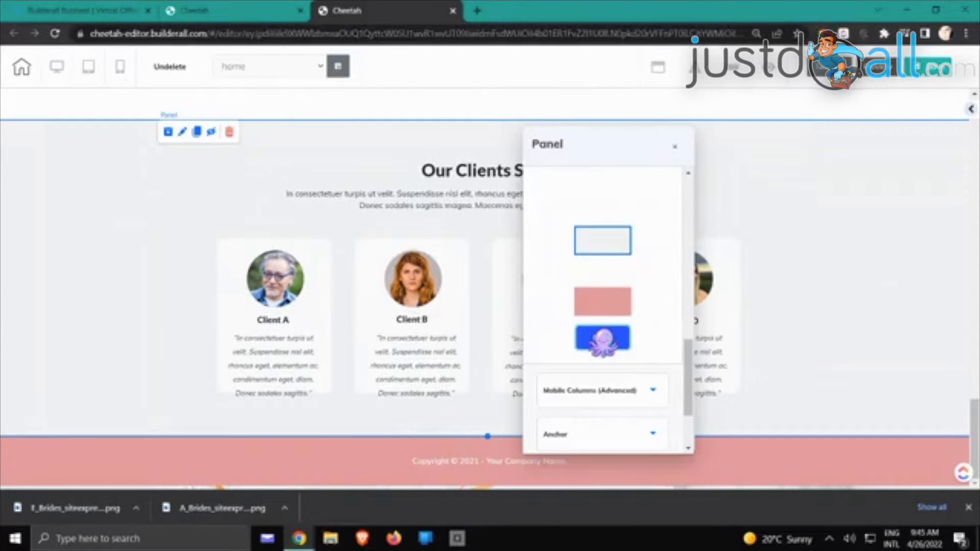
left_click(603, 338)
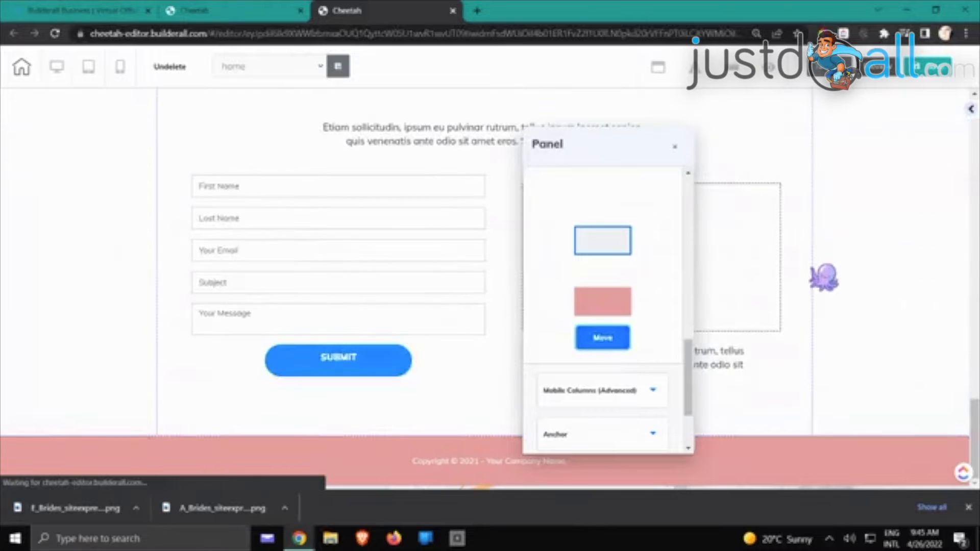
- Select the contact form, sample the pink of the footer bar with the color picker and copy its hex code
scroll(809, 267, "up", 1)
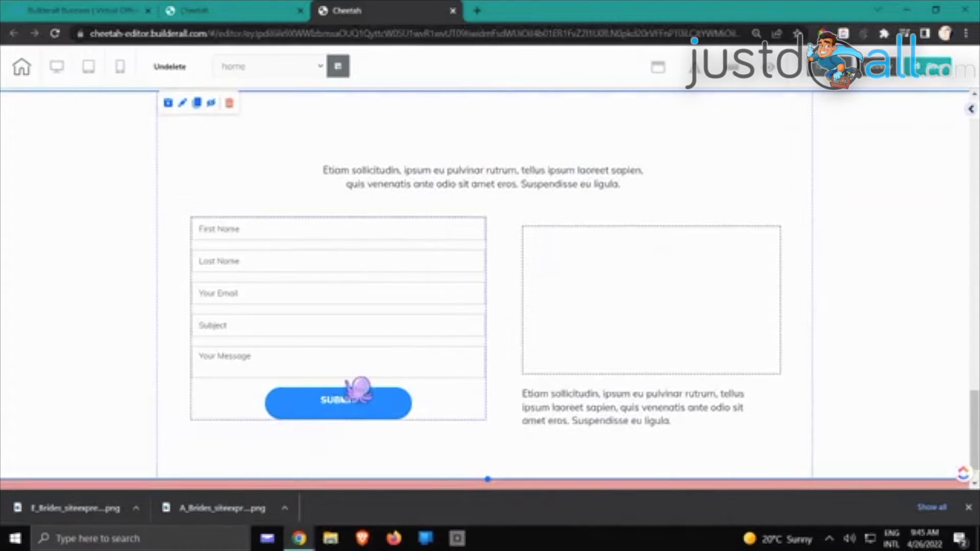
left_click(358, 388)
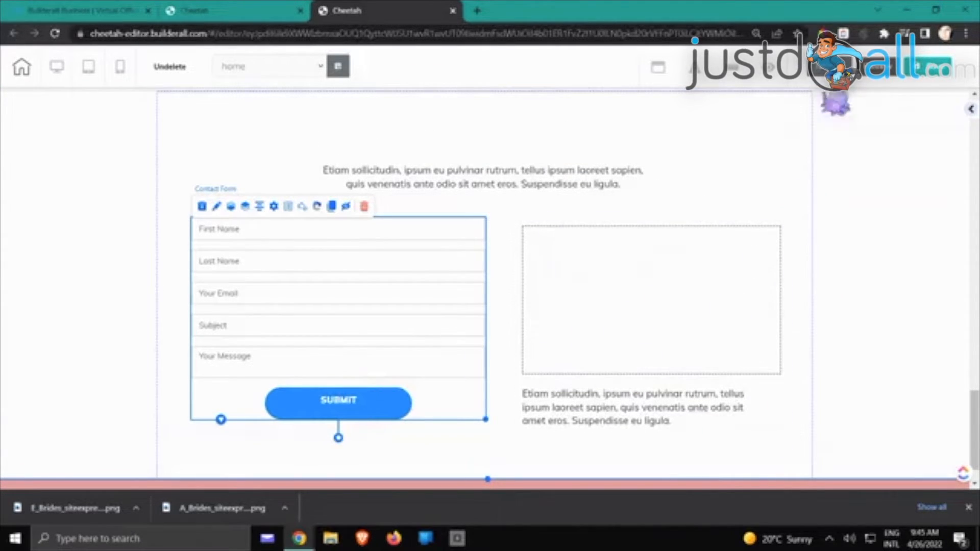
left_click(823, 34)
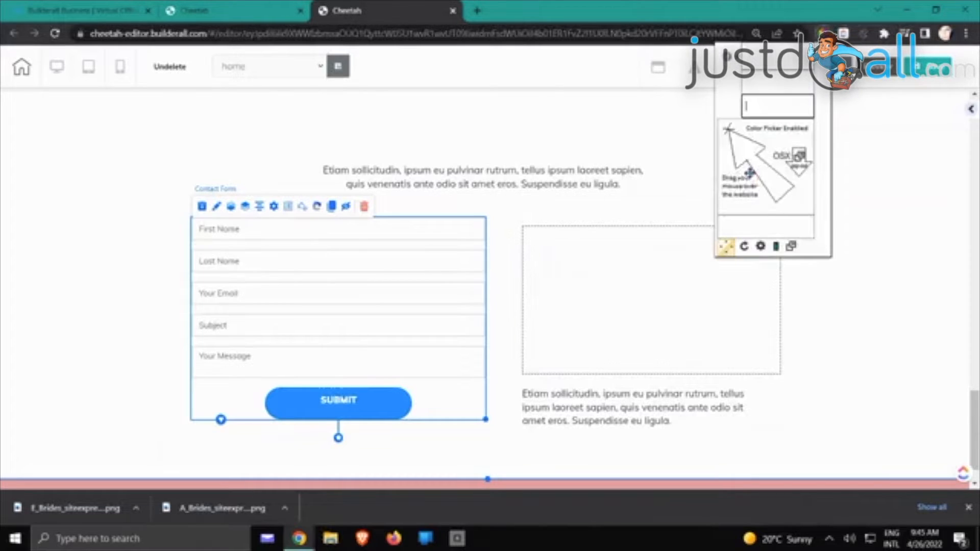
left_click(608, 485)
key("ctrl+c")
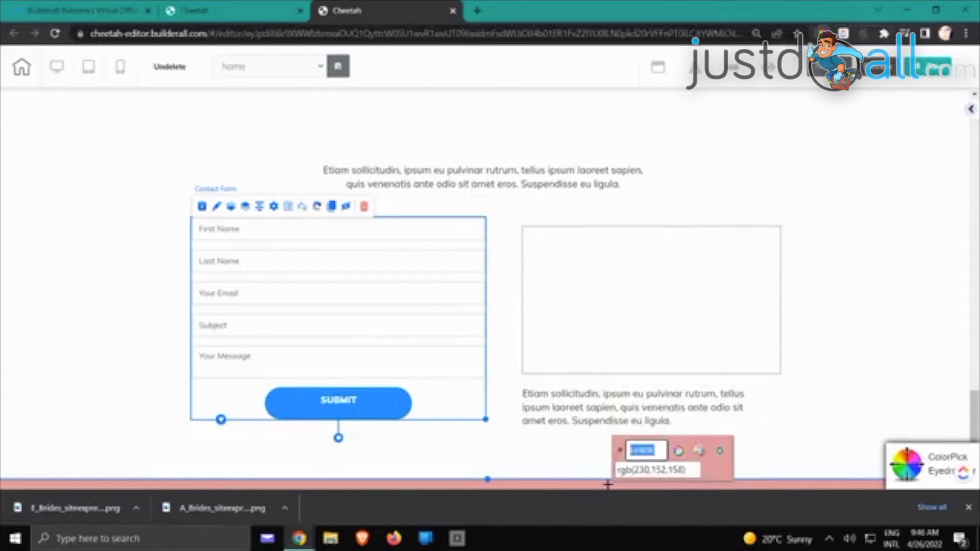
- Set the background color in the contact form's General Colors to the pink sampled from the footer bar
right_click(643, 450)
left_click(719, 375)
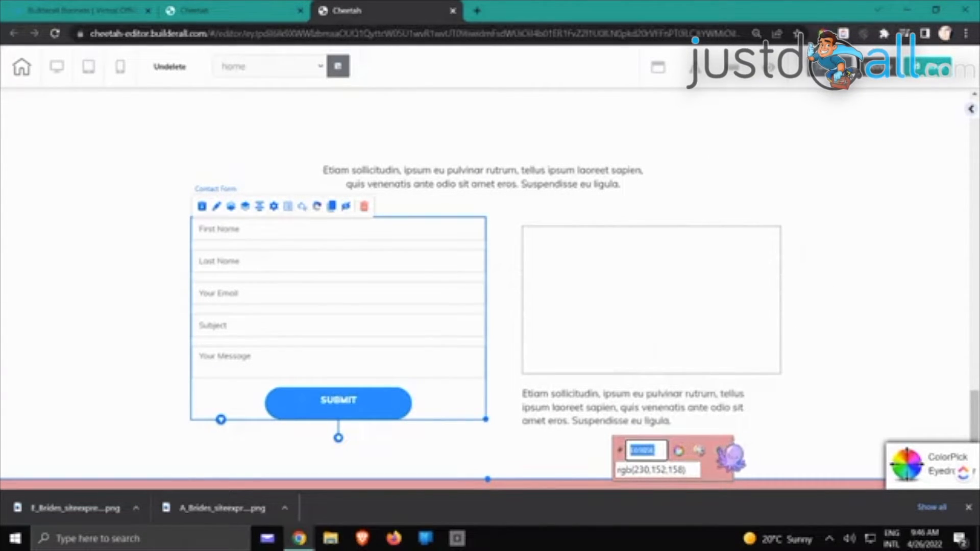
key("Escape")
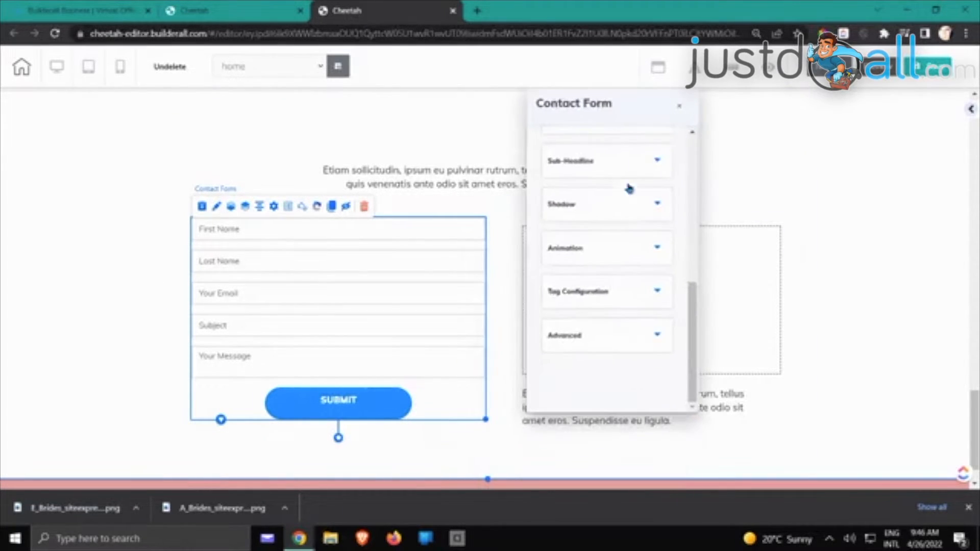
scroll(628, 188, "up", 10)
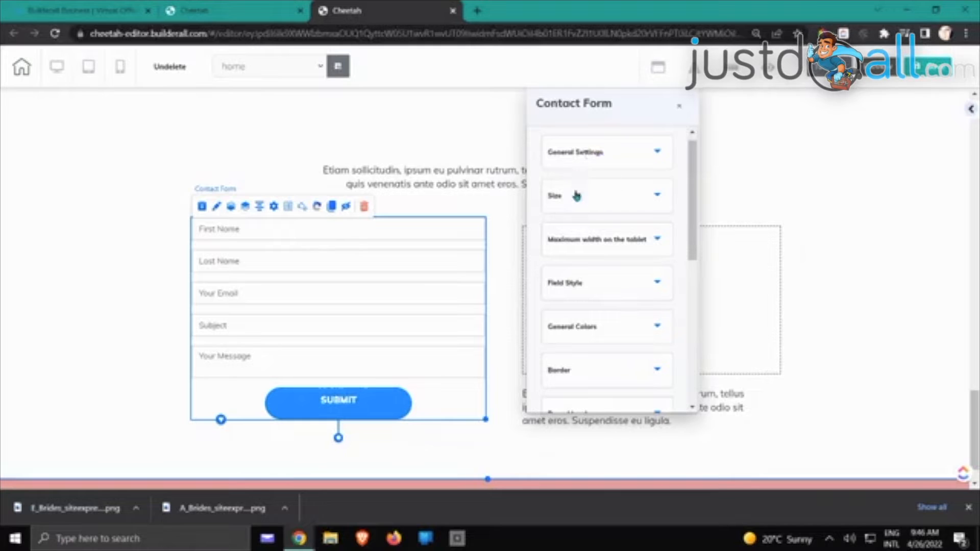
left_click(601, 156)
left_click(595, 156)
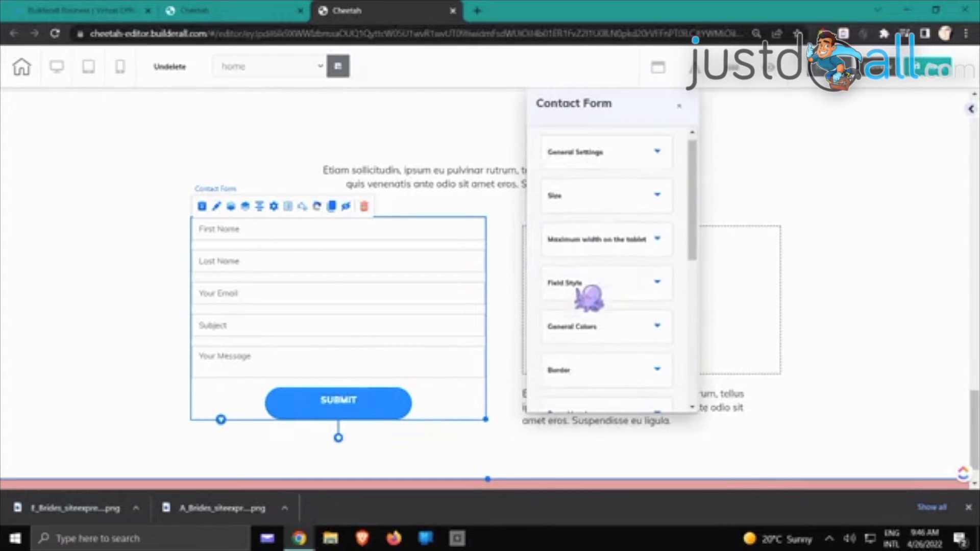
left_click(587, 329)
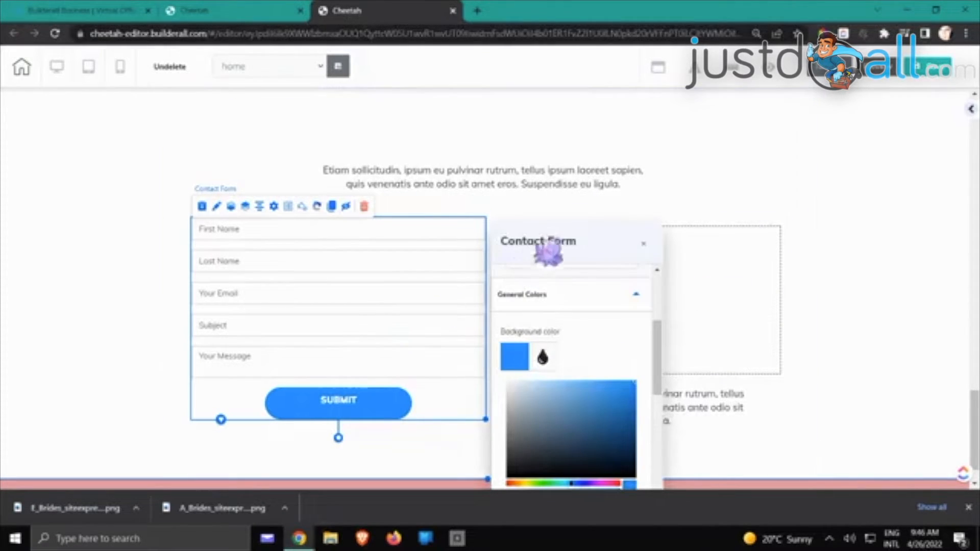
left_click_drag(554, 245, 592, 112)
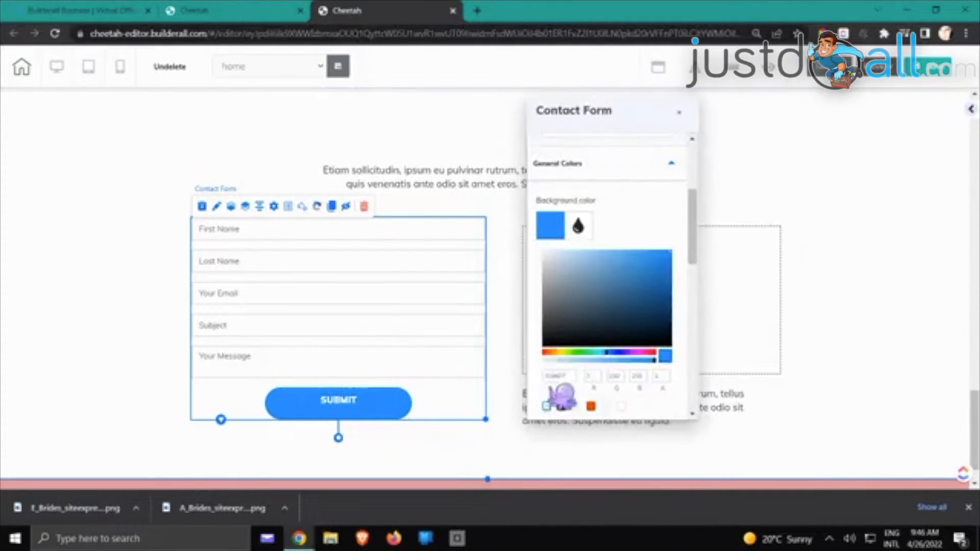
key("ctrl+v")
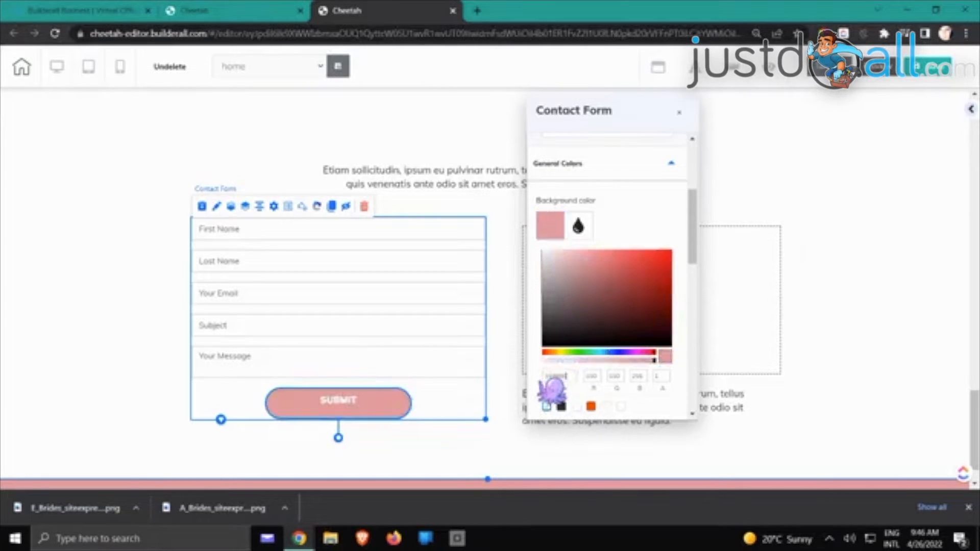
left_click(632, 164)
left_click(766, 267)
- Change the border color of the contact form's Submit button to the same sampled pink
left_click(378, 387)
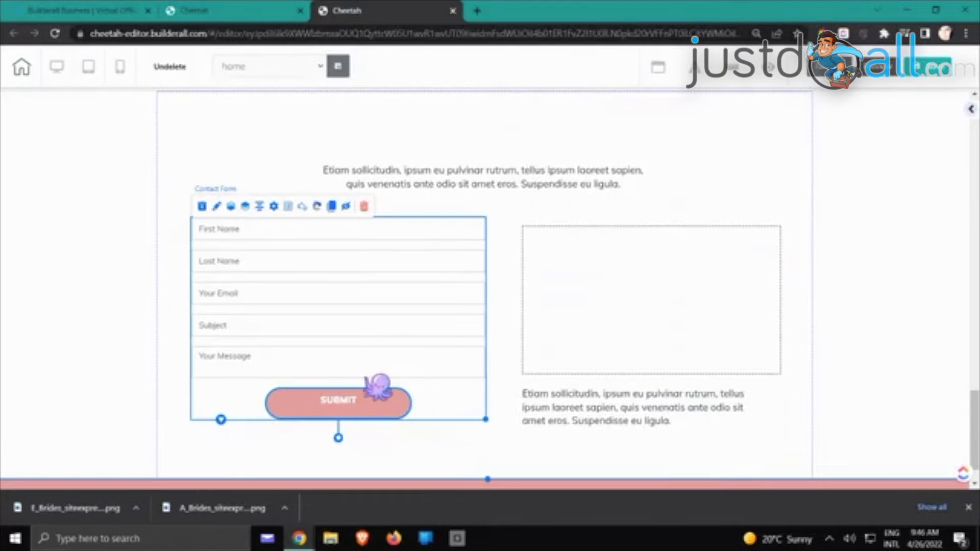
double_click(378, 387)
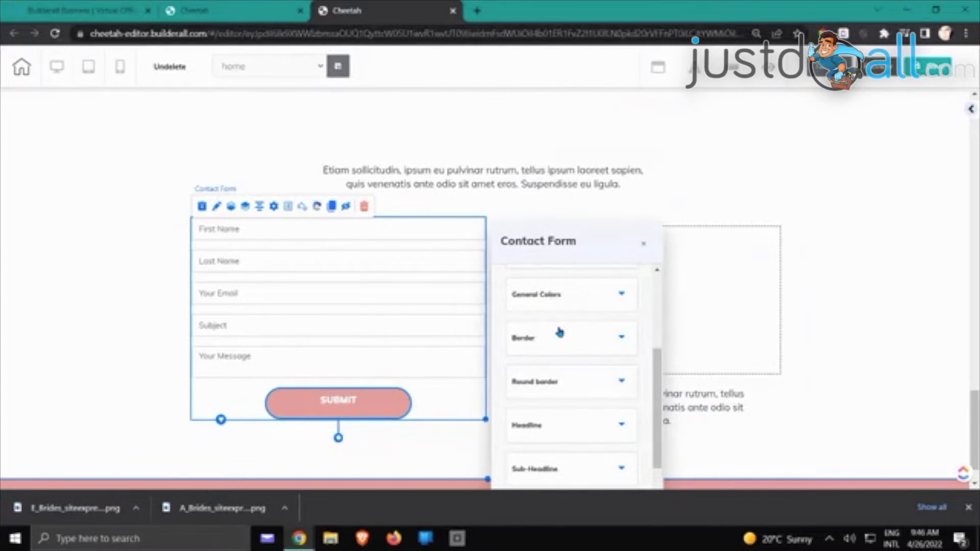
left_click(560, 333)
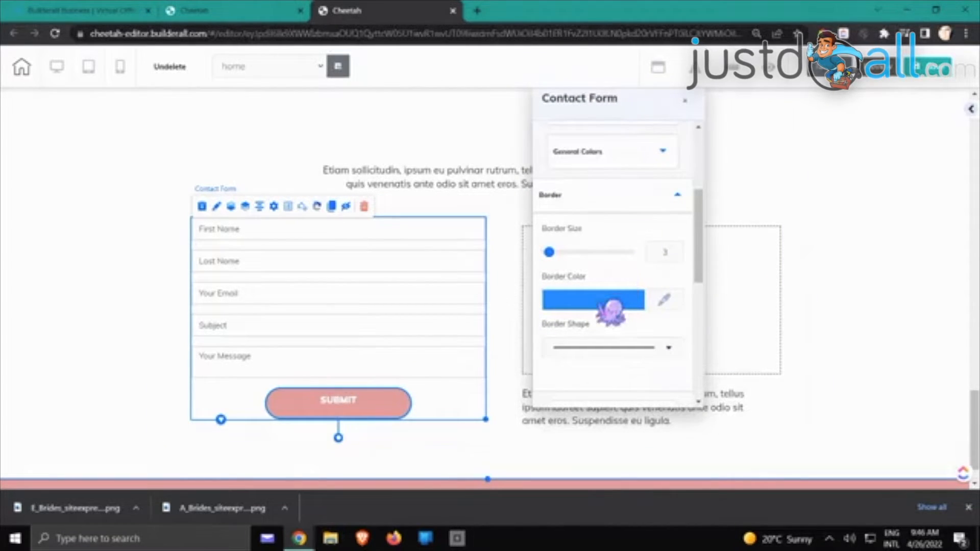
left_click(607, 304)
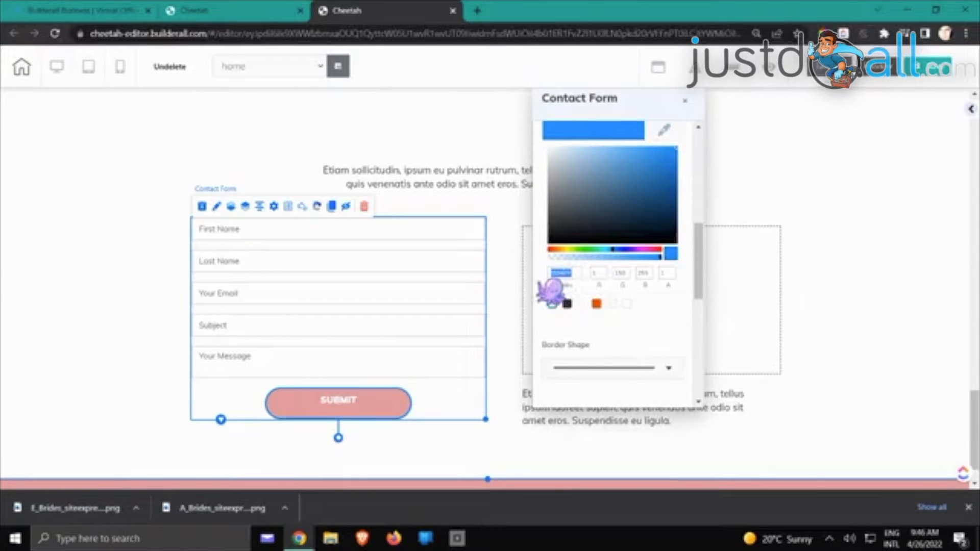
left_click(553, 304)
left_click(859, 225)
- Make the contact form panel's solid background color fully transparent so the page's bridal background image shows behind the form
scroll(863, 225, "up", 2)
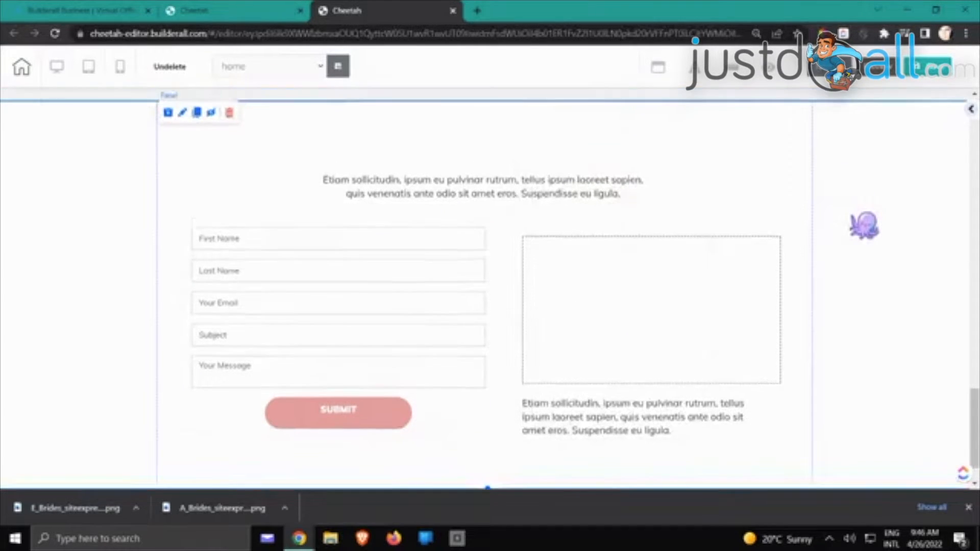
scroll(865, 225, "up", 15)
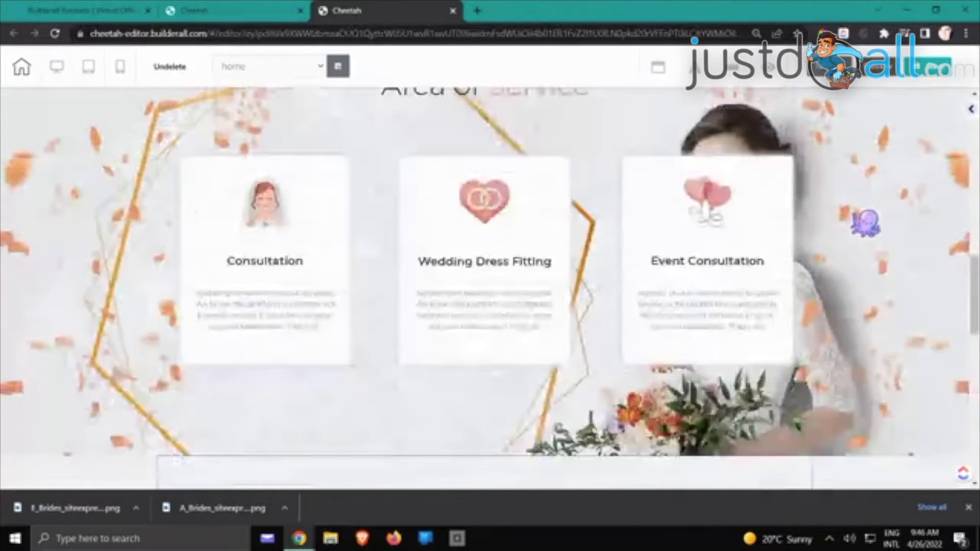
scroll(869, 222, "down", 10)
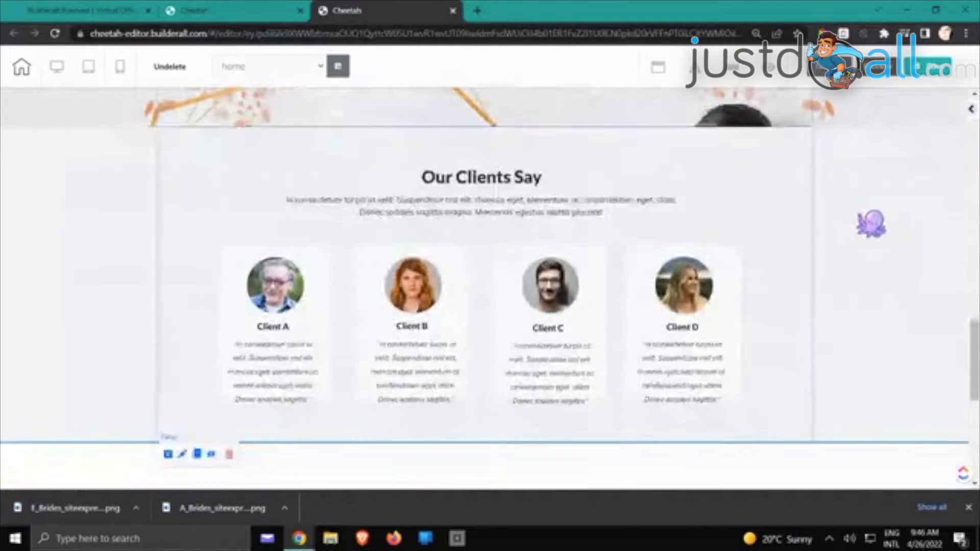
scroll(871, 222, "down", 5)
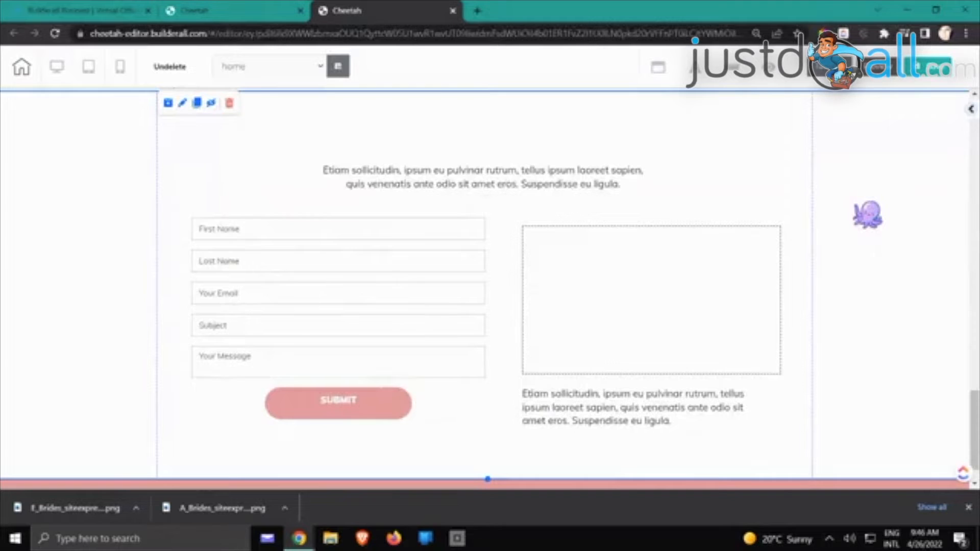
double_click(868, 214)
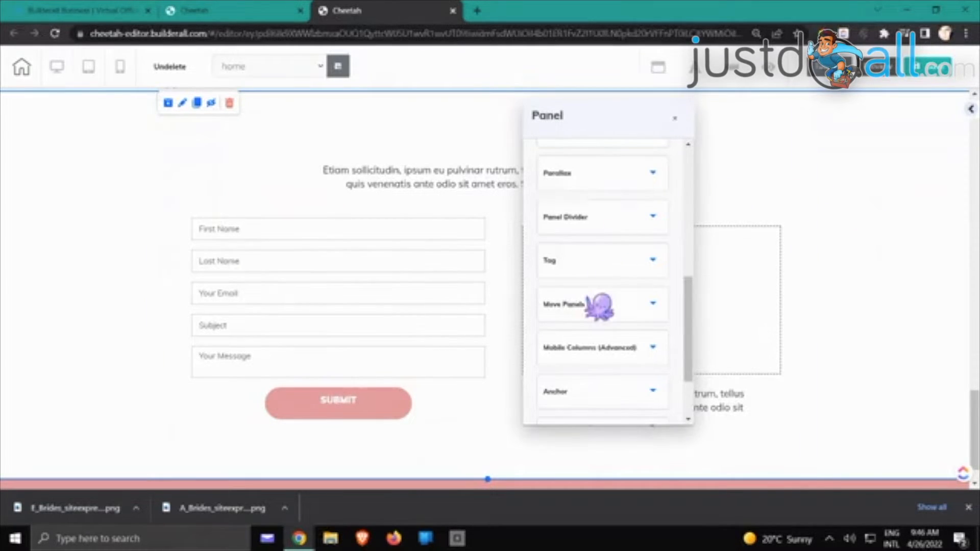
scroll(607, 286, "up", 5)
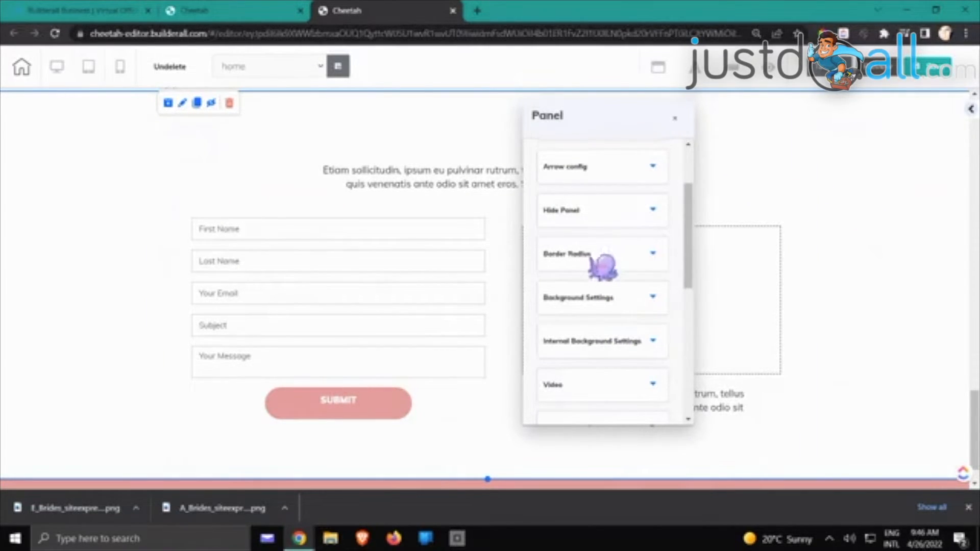
left_click(586, 301)
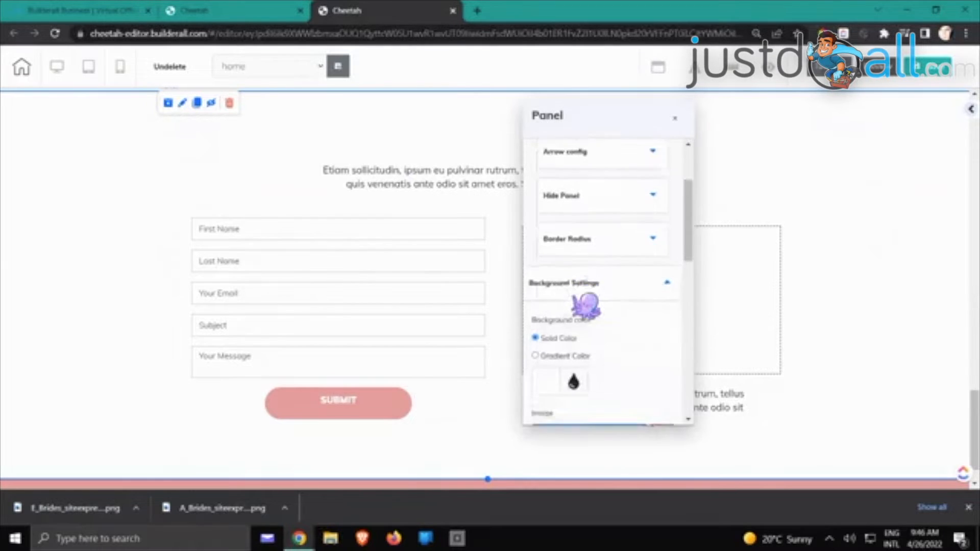
scroll(573, 306, "down", 2)
left_click(548, 280)
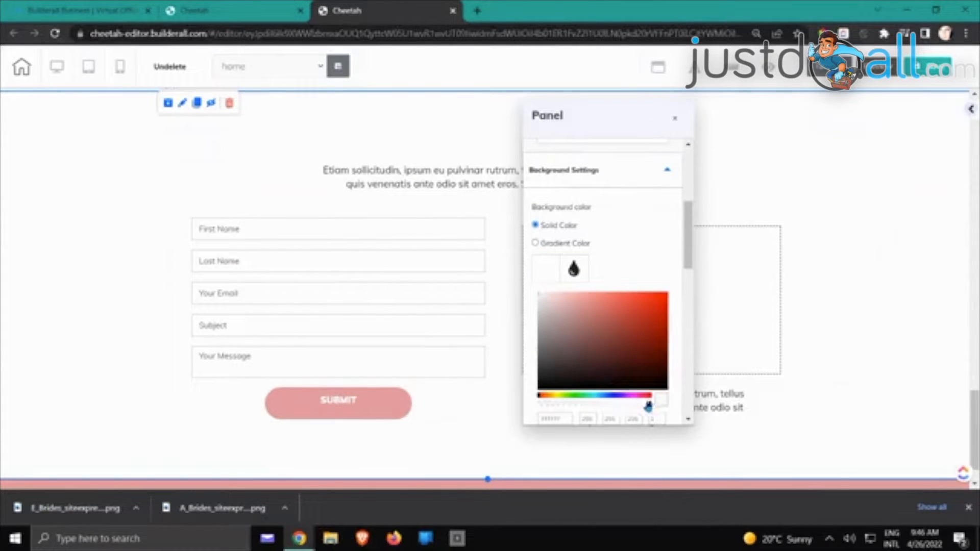
left_click_drag(649, 404, 536, 421)
left_click(918, 321)
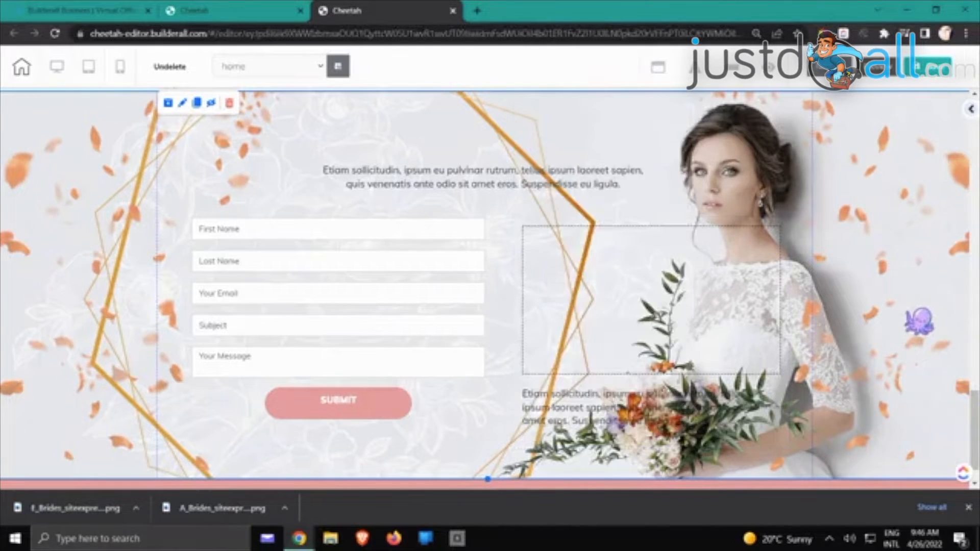
- Examine how the page background looks behind the service, testimonial and contact form panels
scroll(918, 321, "up", 10)
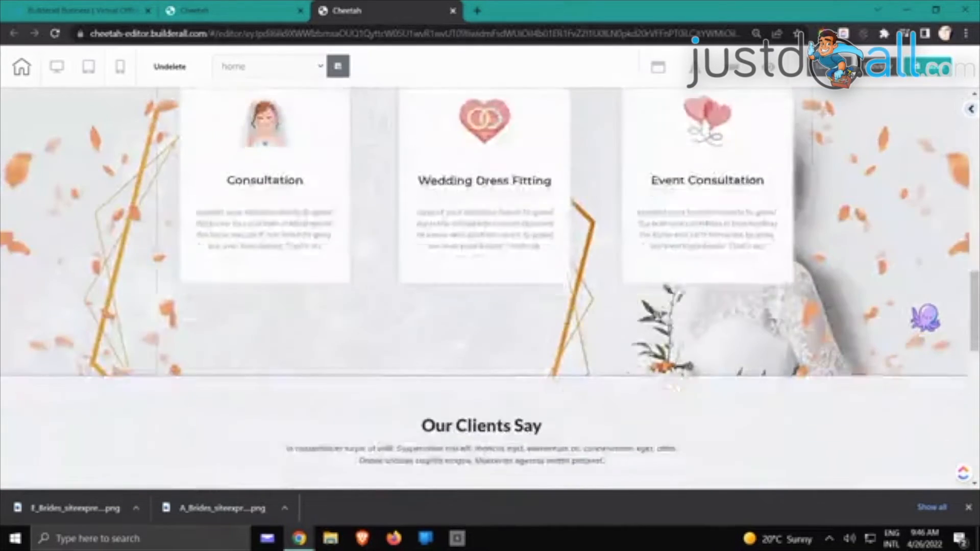
scroll(925, 318, "down", 10)
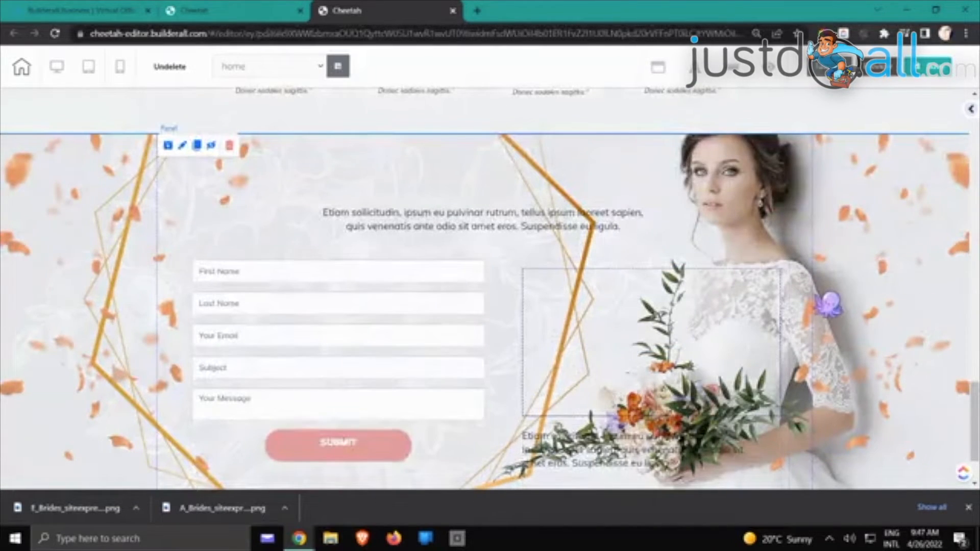
scroll(827, 305, "down", 2)
scroll(827, 305, "up", 3)
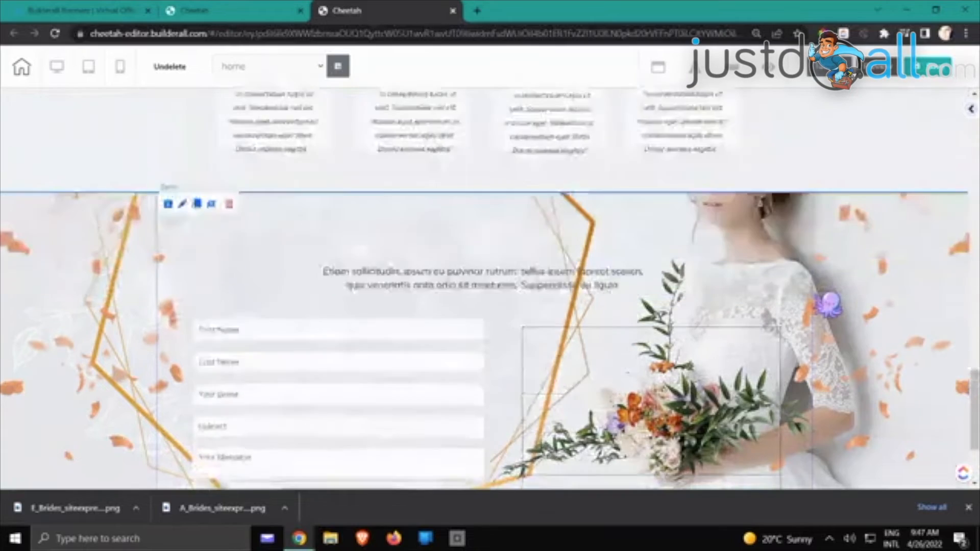
scroll(827, 305, "down", 2)
scroll(827, 304, "up", 5)
scroll(827, 304, "down", 6)
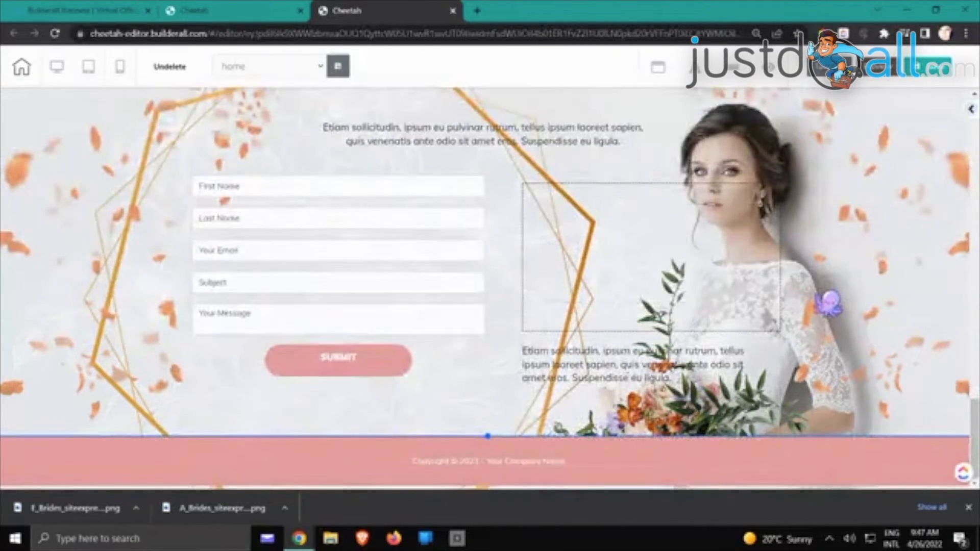
scroll(832, 301, "up", 8)
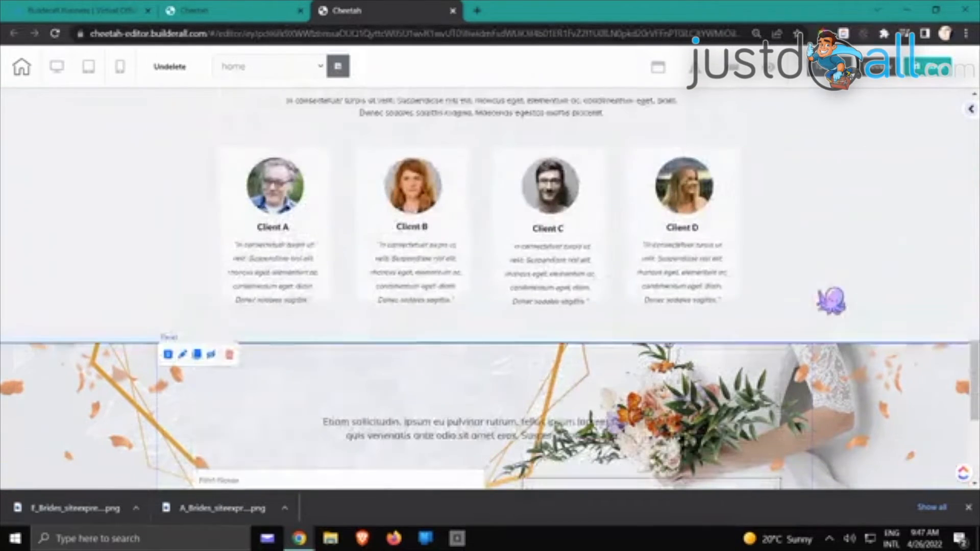
- Lighten the solid background color of the Our Clients Say panel from light gray to white
scroll(832, 301, "down", 3)
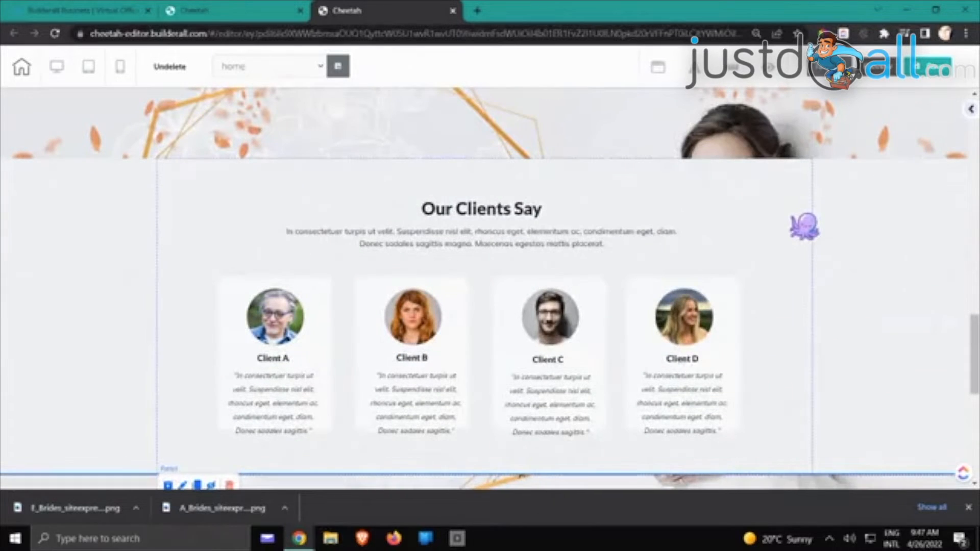
double_click(803, 225)
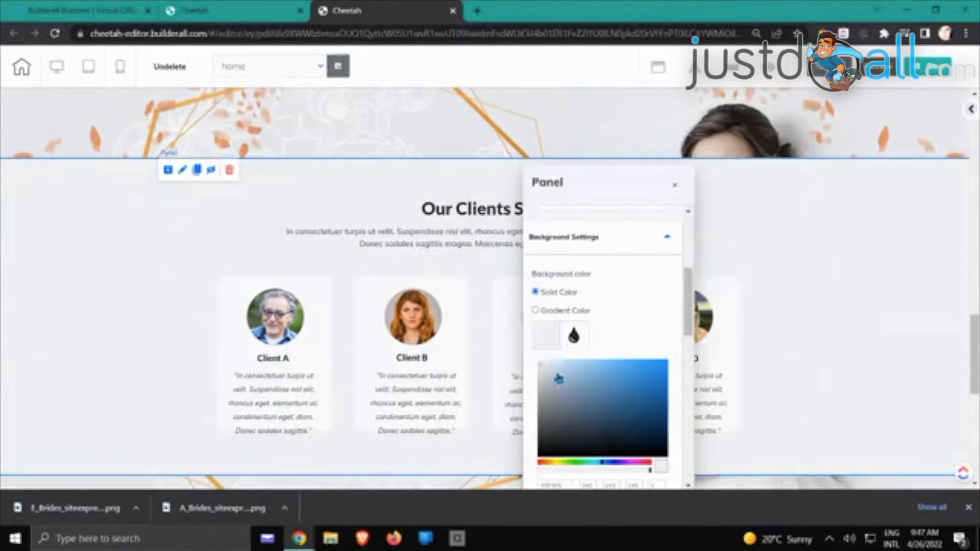
left_click_drag(559, 379, 548, 366)
left_click(867, 290)
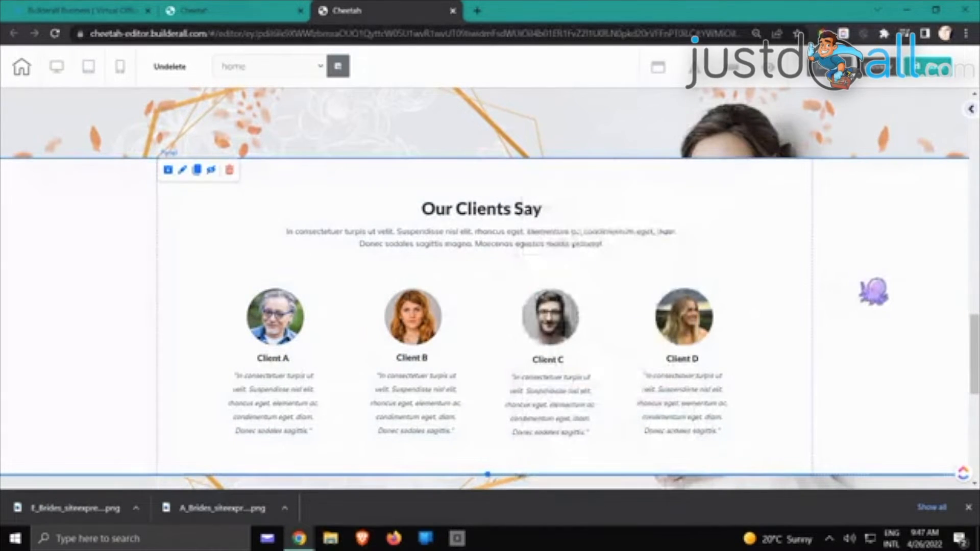
- Review the page from the hero and About Us sections down to the testimonials and contact form
scroll(870, 289, "up", 10)
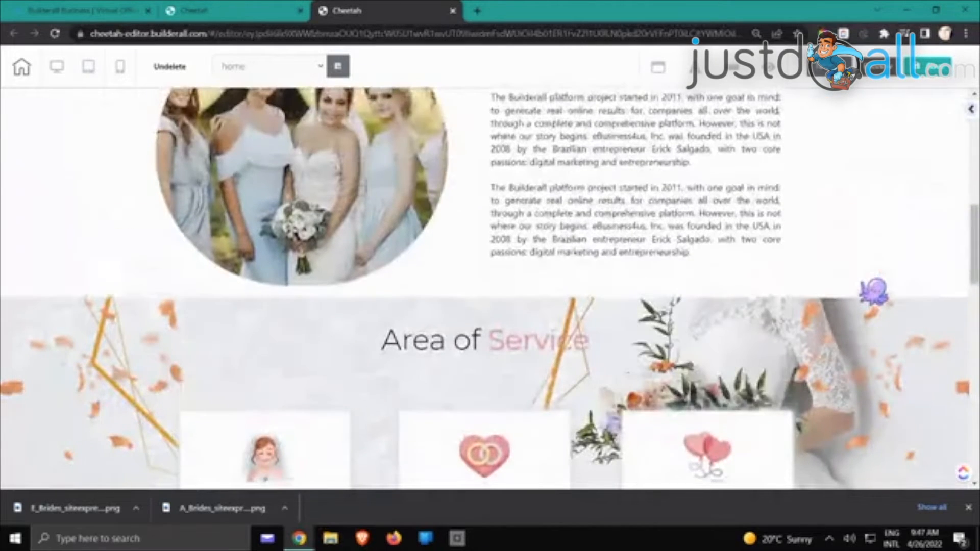
scroll(870, 289, "up", 1)
scroll(873, 292, "up", 10)
scroll(874, 291, "down", 5)
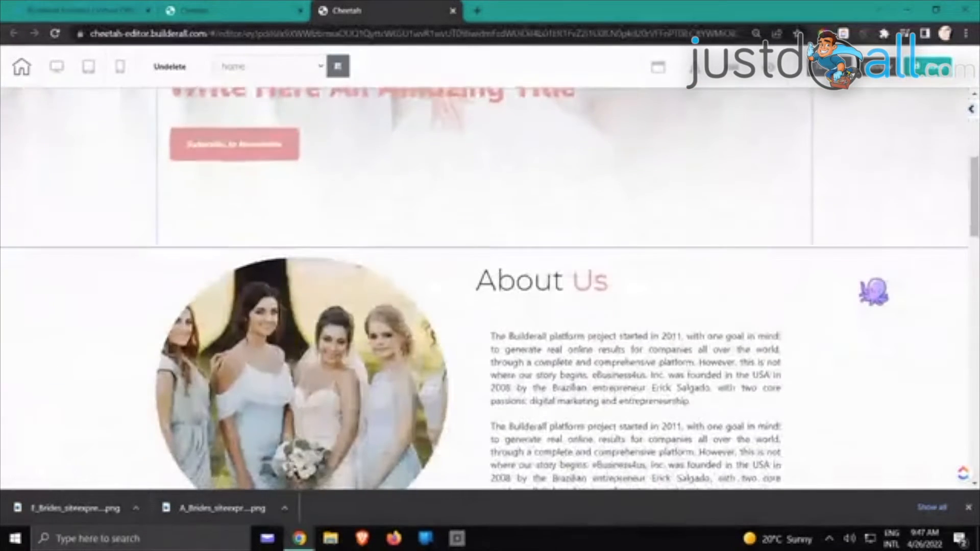
scroll(874, 291, "down", 10)
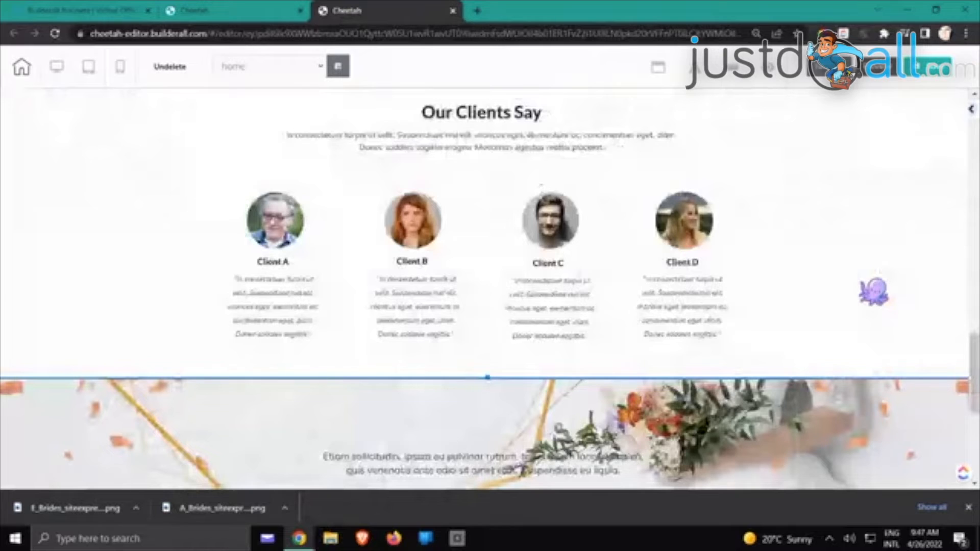
scroll(874, 291, "down", 8)
scroll(874, 292, "up", 6)
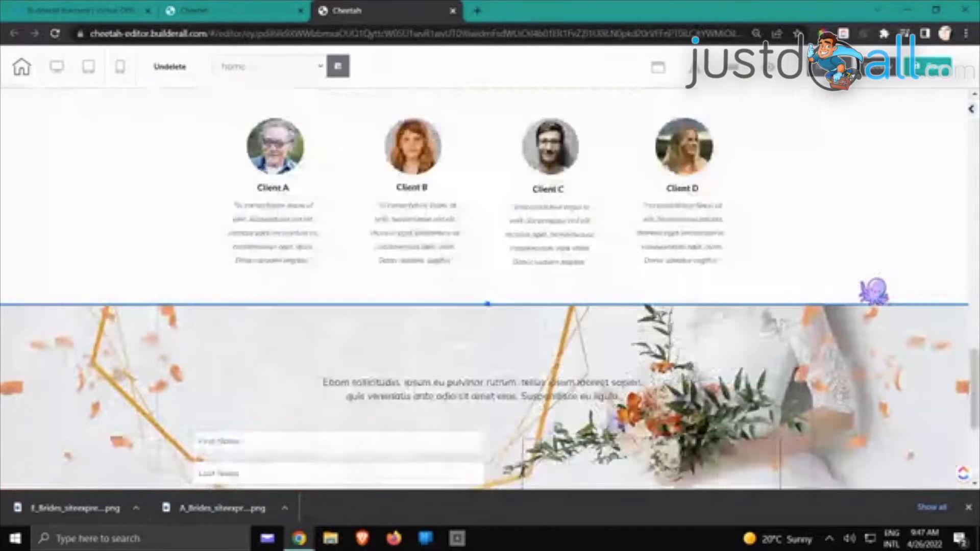
scroll(874, 291, "up", 2)
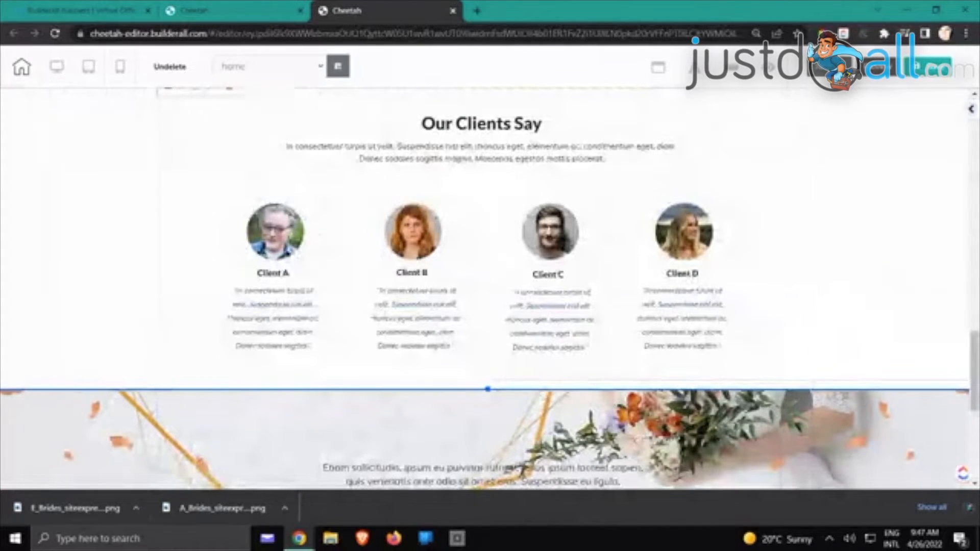
- Delete the YOURLOGOHERE logo placeholder from the pink header bar
scroll(872, 259, "up", 5)
scroll(873, 259, "up", 10)
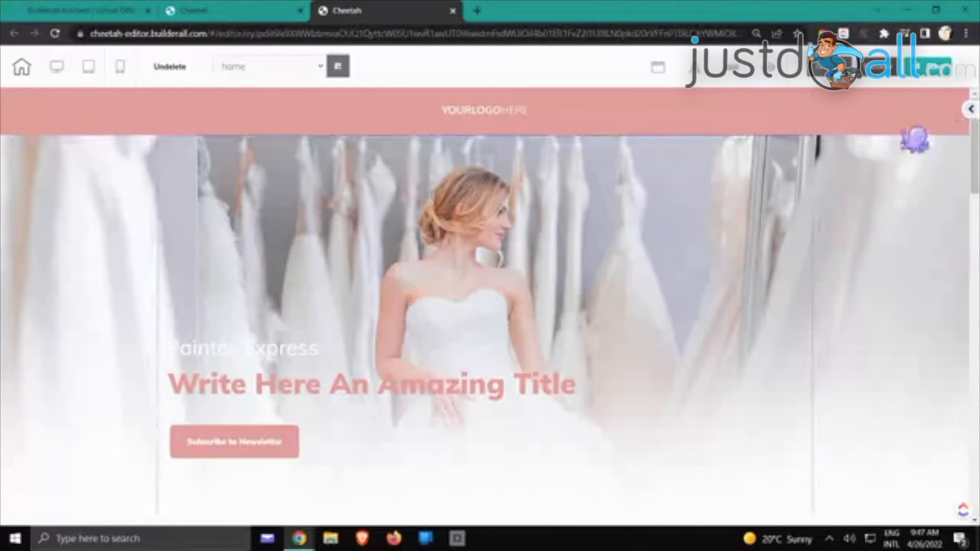
left_click(505, 117)
left_click(572, 115)
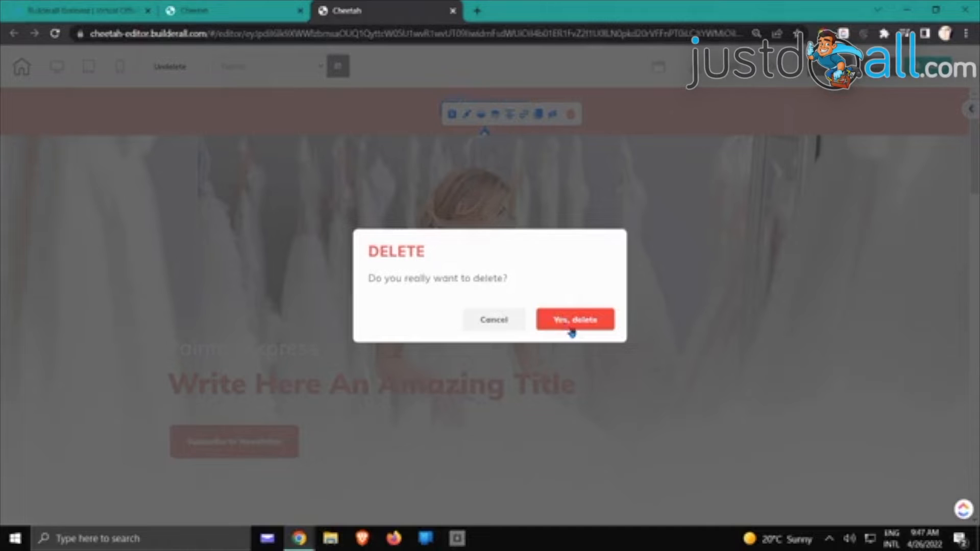
left_click(572, 330)
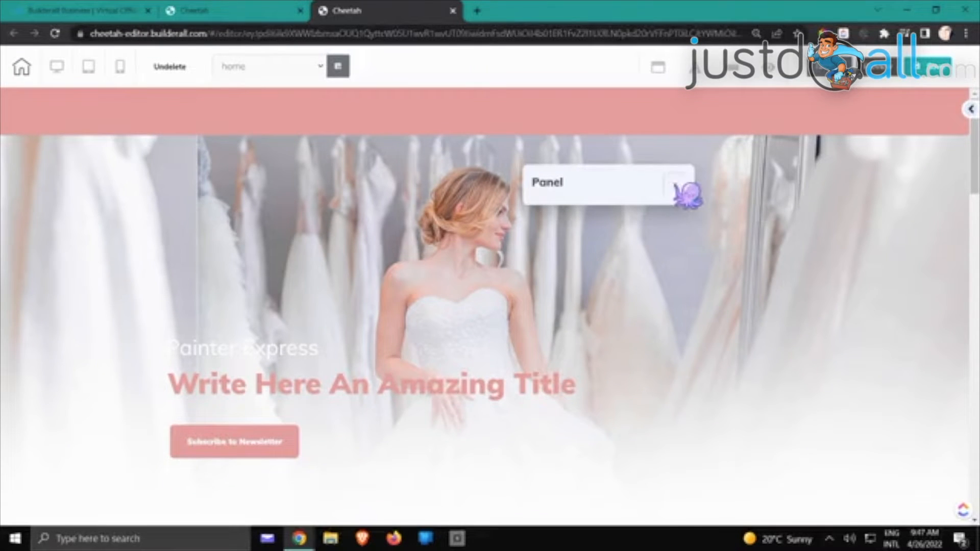
left_click(675, 185)
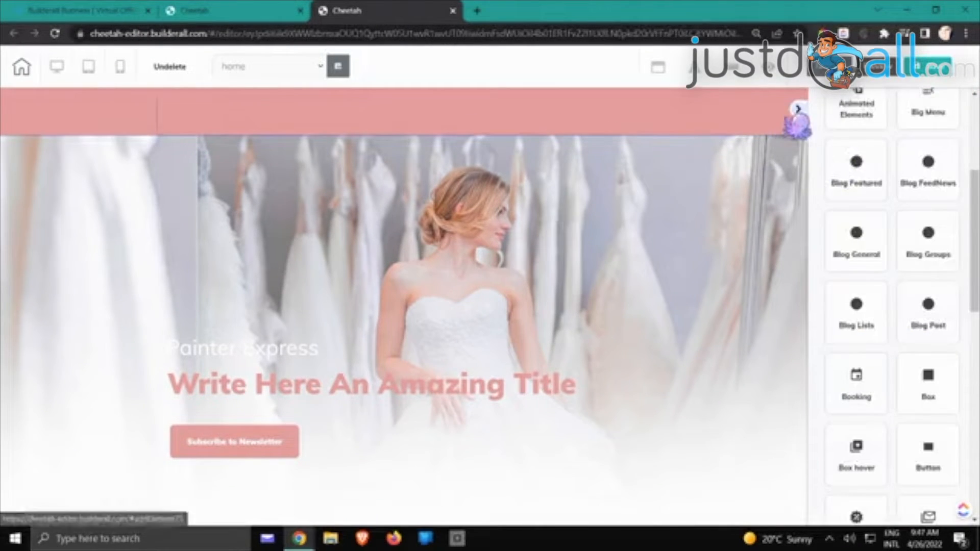
scroll(853, 182, "up", 4)
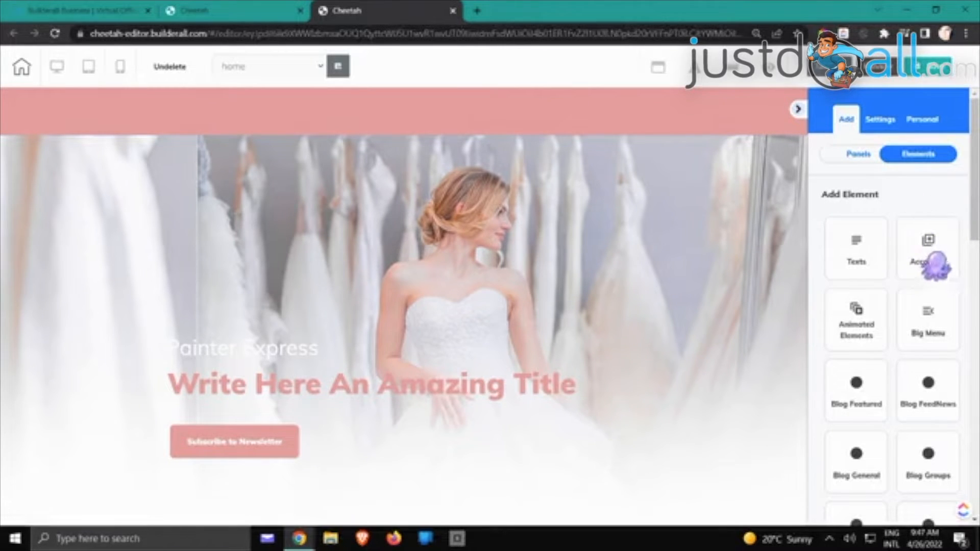
scroll(929, 240, "down", 1)
scroll(927, 194, "up", 1)
scroll(903, 214, "down", 9)
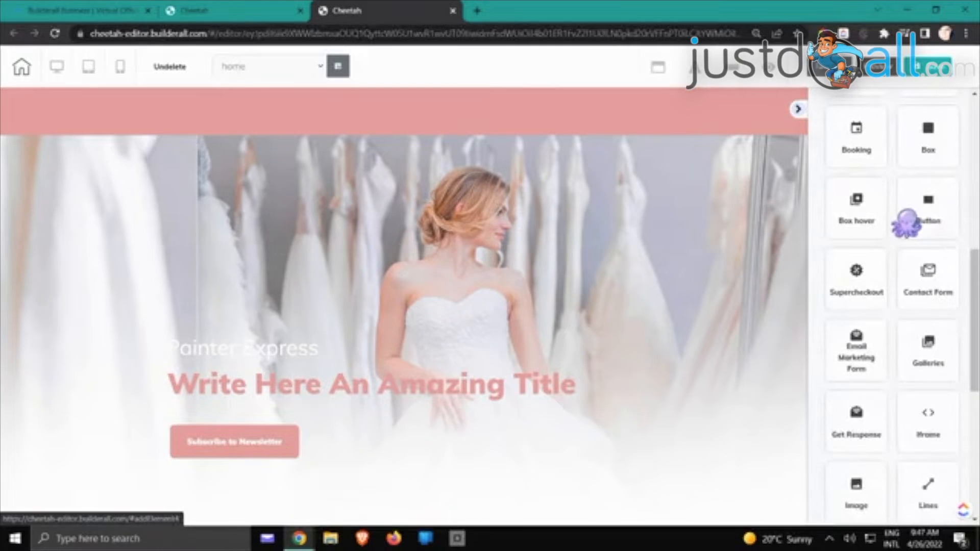
scroll(902, 217, "down", 2)
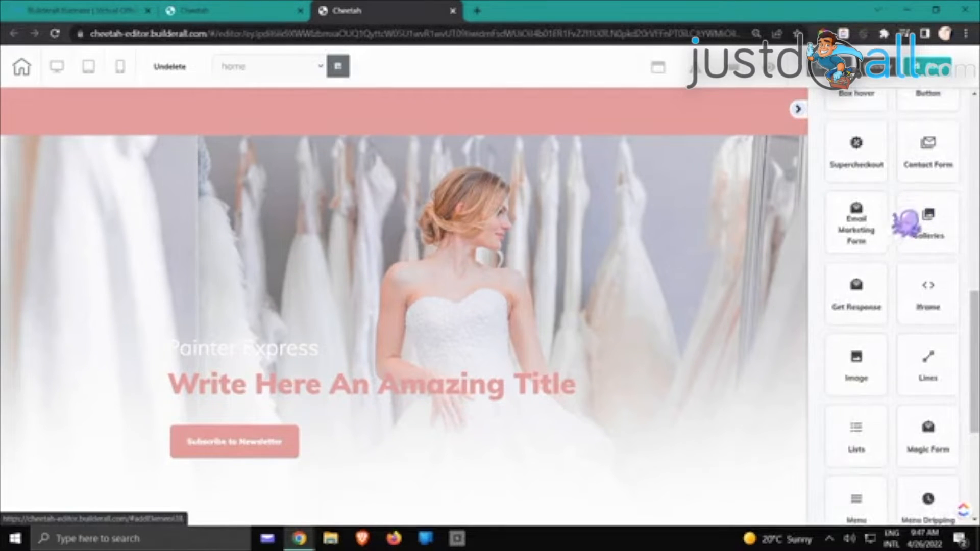
left_click(855, 222)
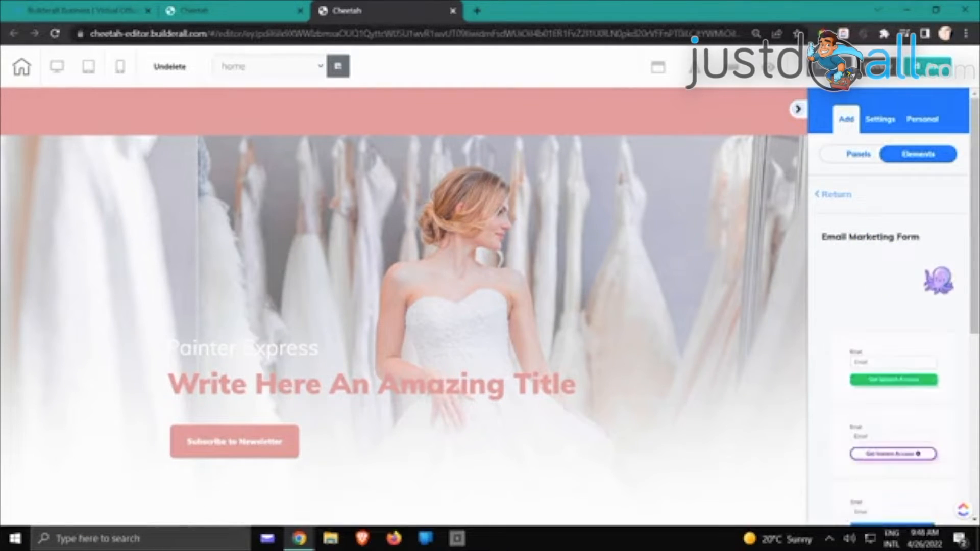
left_click(837, 197)
- Add the light gray horizontal Menu element to the page header and center it in the pink bar
scroll(883, 291, "down", 1)
scroll(882, 293, "down", 2)
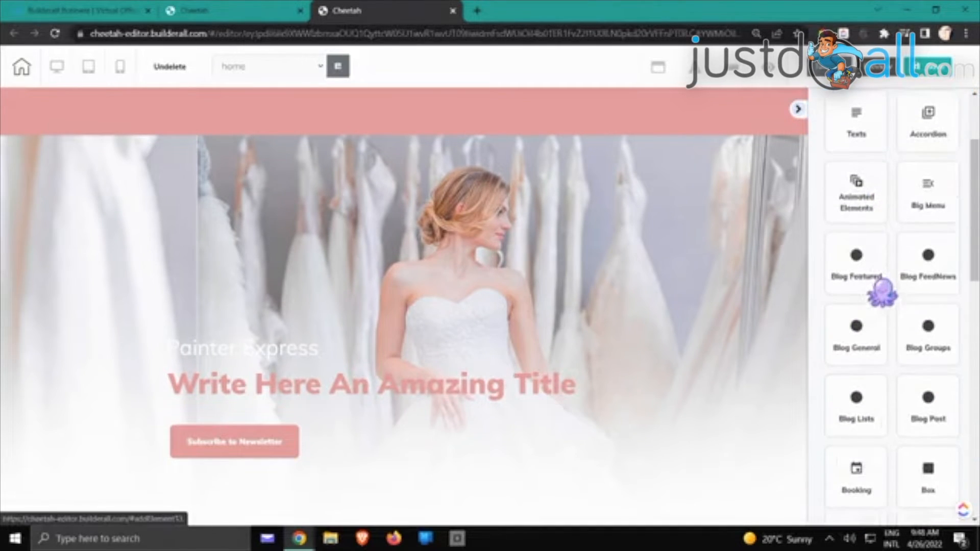
scroll(882, 293, "down", 12)
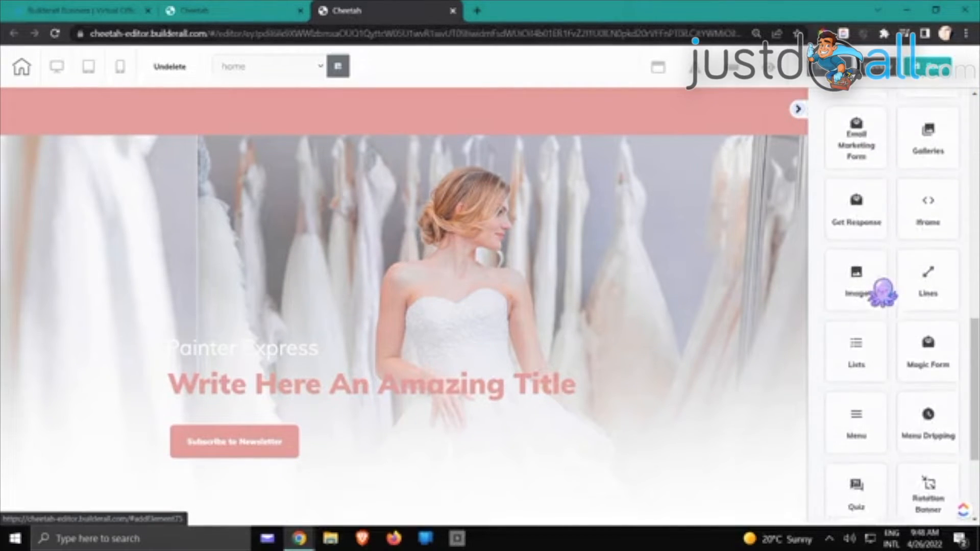
scroll(882, 293, "down", 5)
left_click(868, 266)
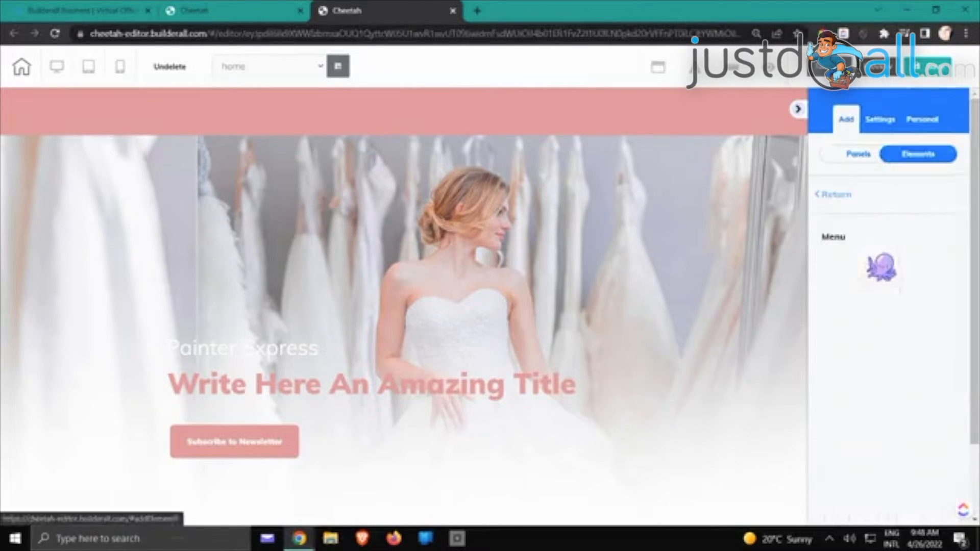
scroll(919, 256, "down", 3)
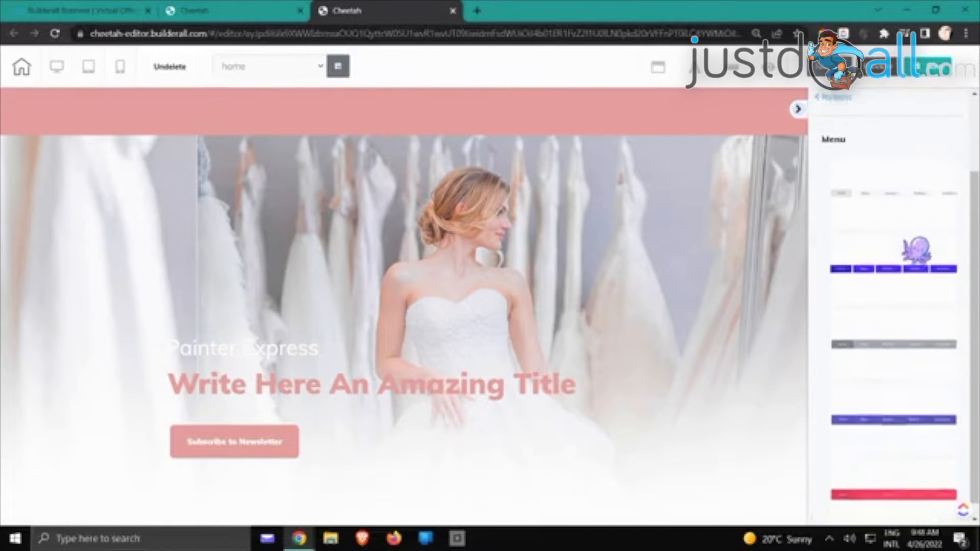
scroll(917, 251, "up", 1)
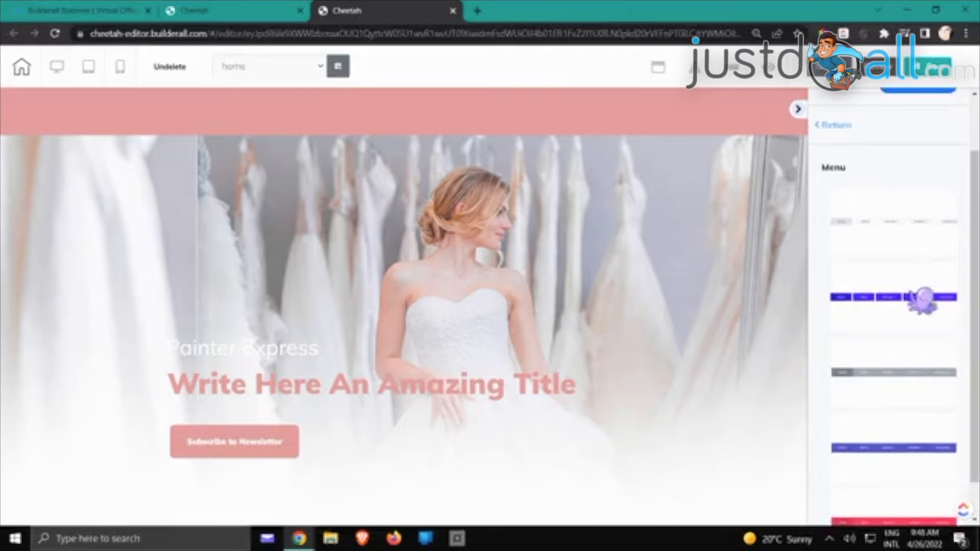
left_click_drag(873, 225, 531, 123)
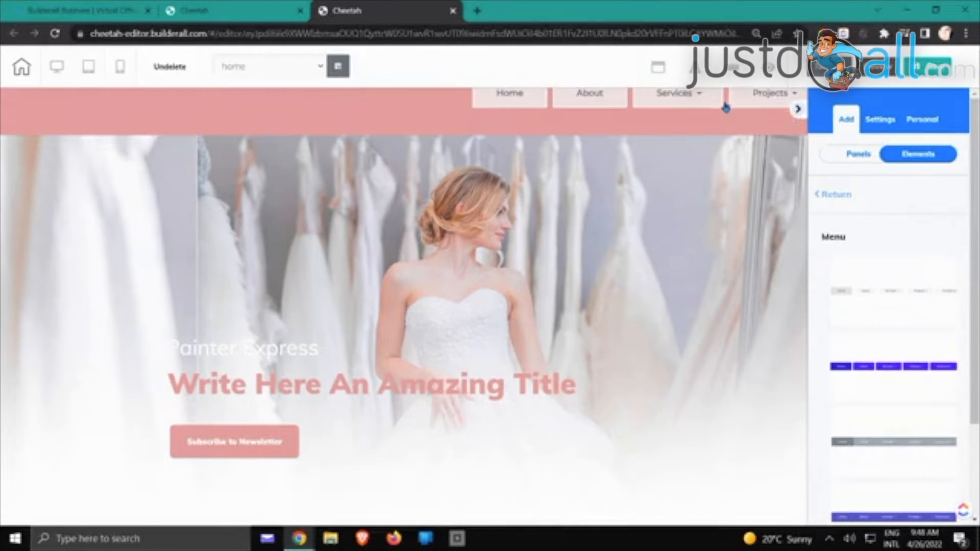
left_click_drag(634, 108, 512, 132)
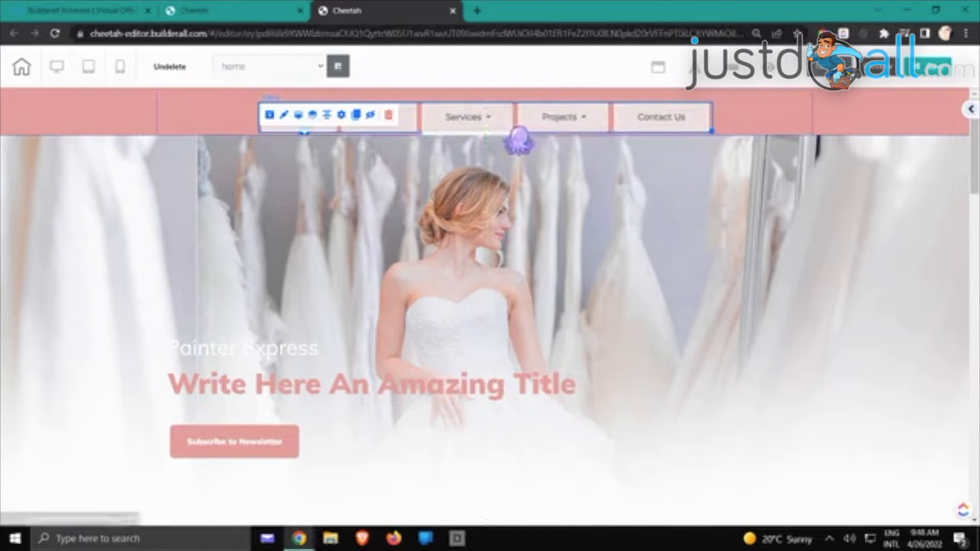
- Remove submenu 2 from the header menu's Services item and save the item
left_click(342, 116)
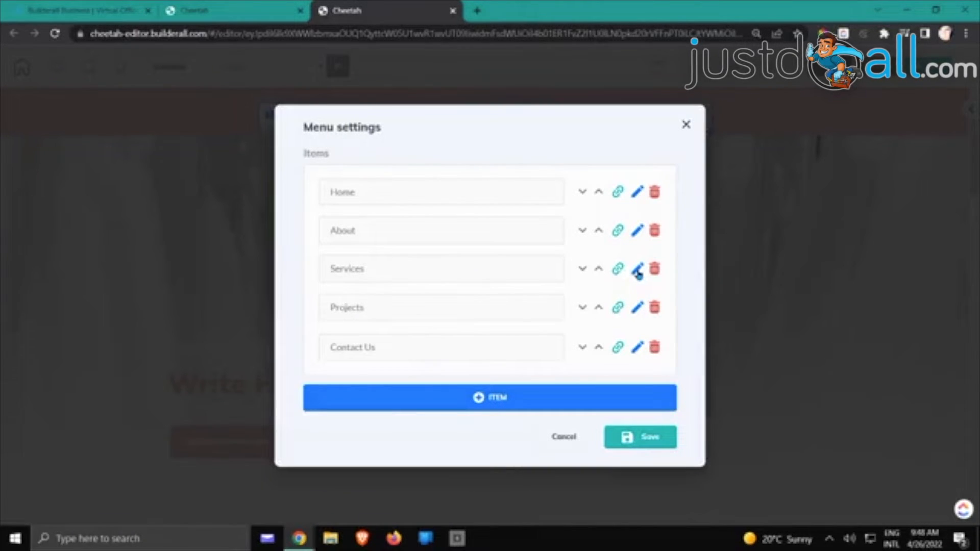
left_click(637, 270)
left_click(641, 277)
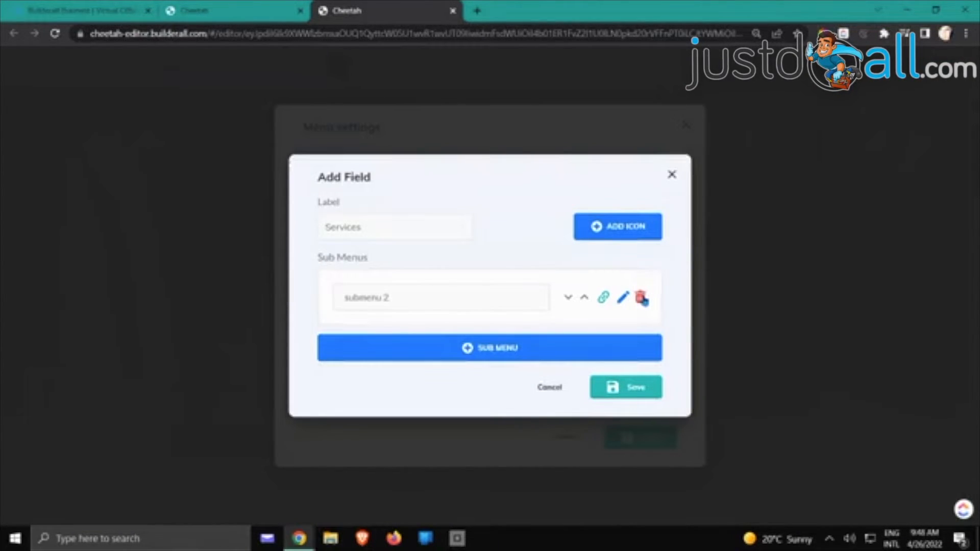
left_click(641, 299)
left_click(628, 382)
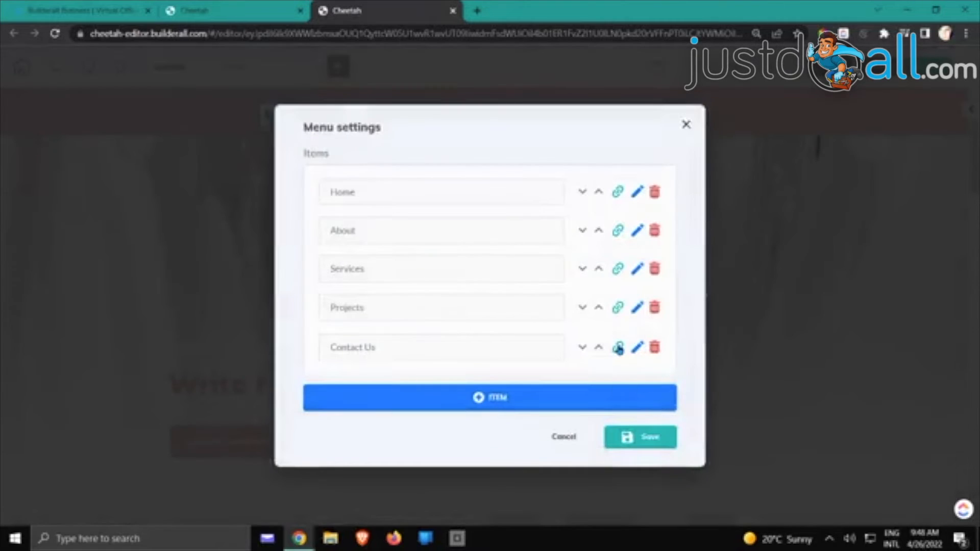
- Remove submenu 3 from the Projects item and save the header menu's settings
left_click(641, 308)
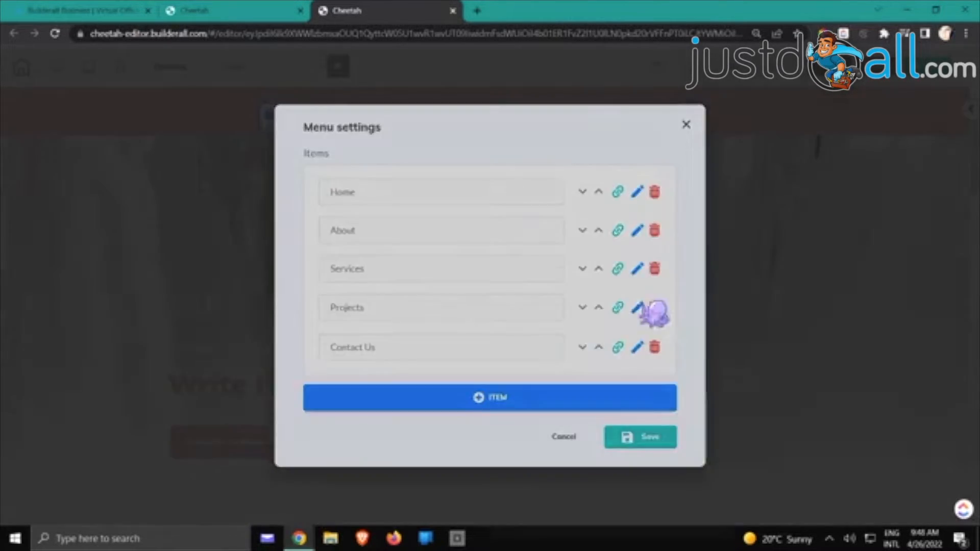
left_click(641, 260)
left_click(641, 277)
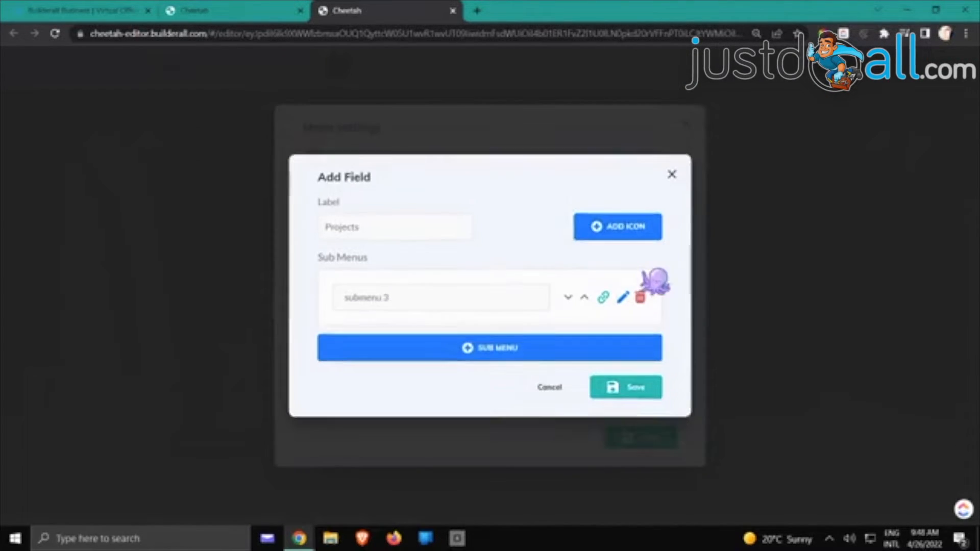
left_click(641, 297)
left_click(633, 382)
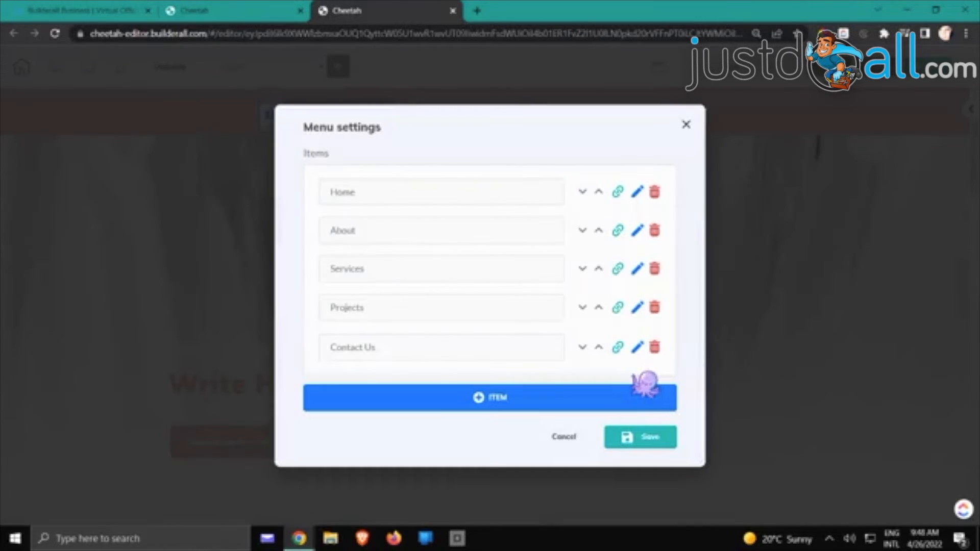
left_click(646, 444)
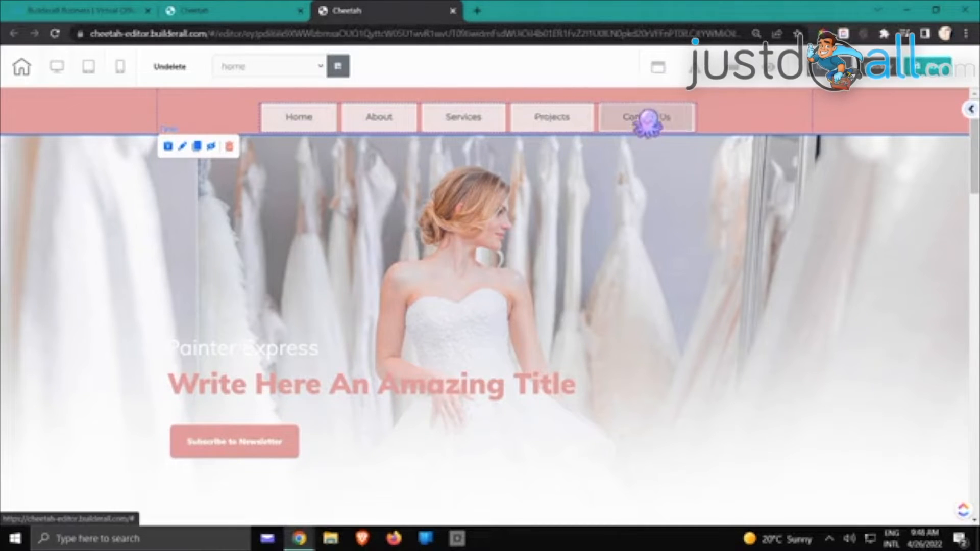
- Rename the Projects menu item to Testimonials and nudge the menu slightly upward within the header bar
left_click(554, 126)
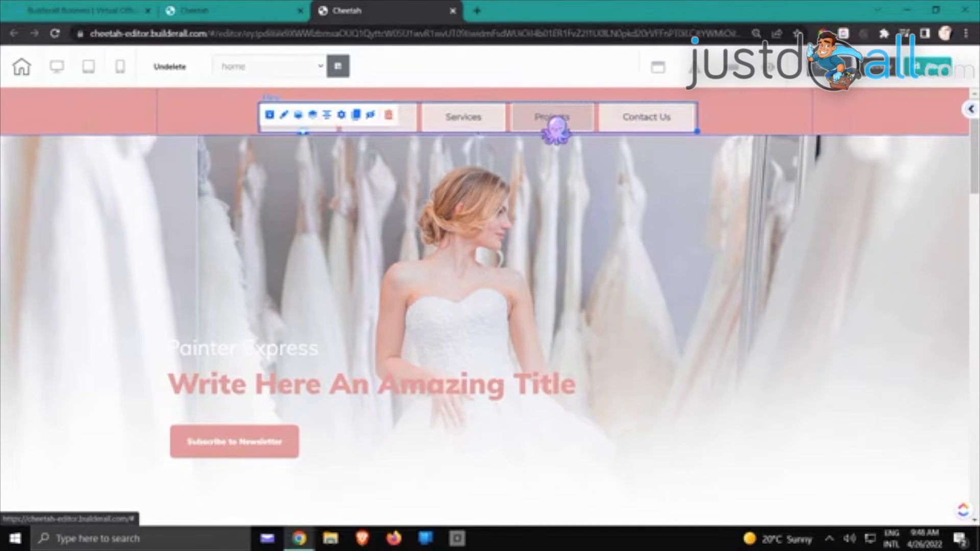
left_click(343, 116)
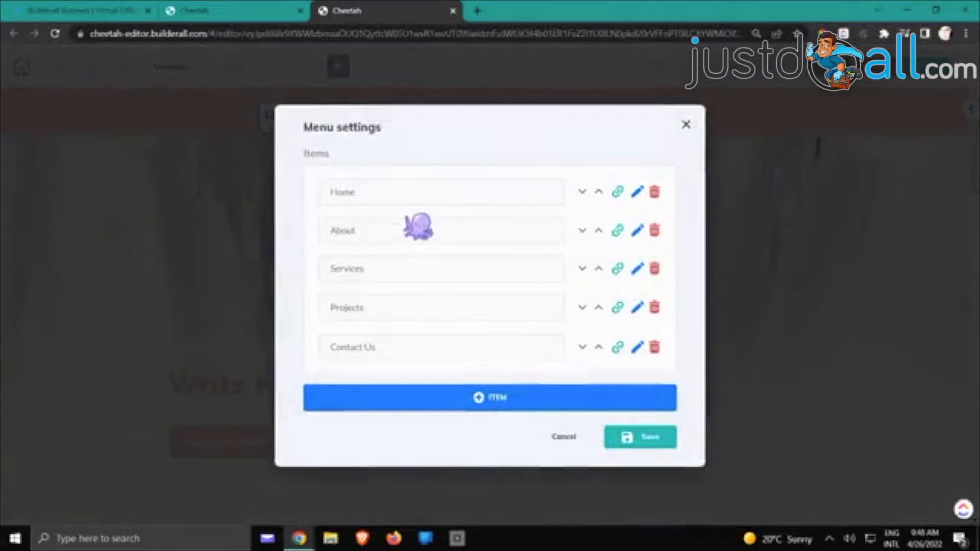
left_click(639, 308)
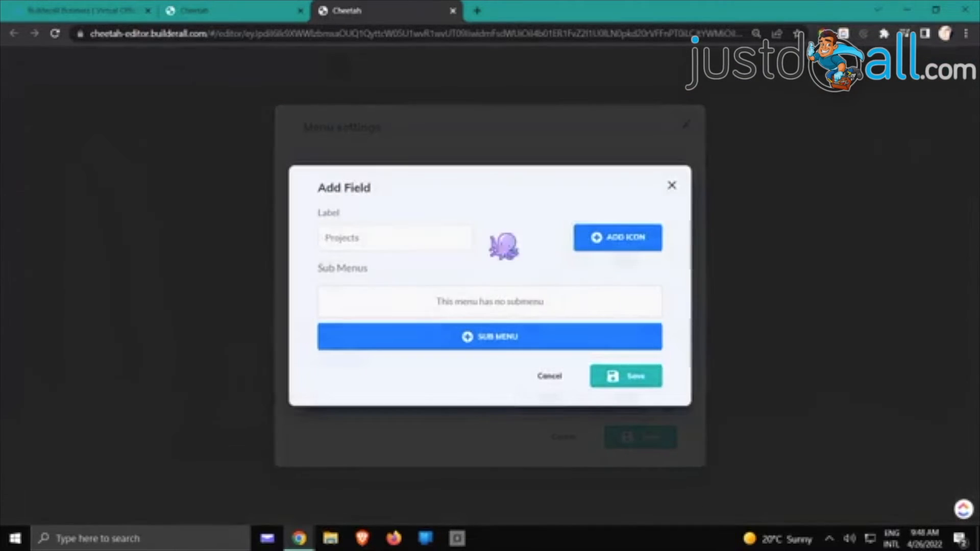
left_click_drag(393, 240, 316, 235)
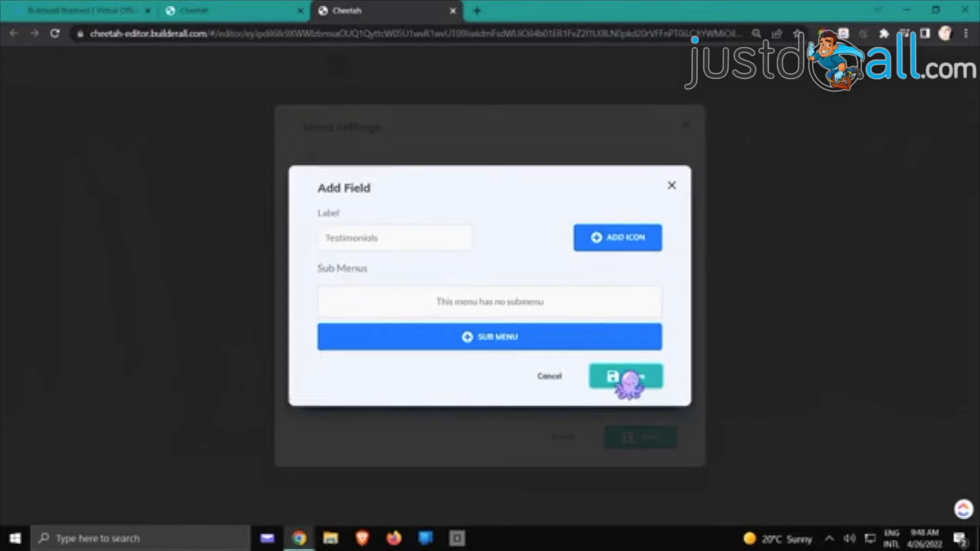
left_click(627, 378)
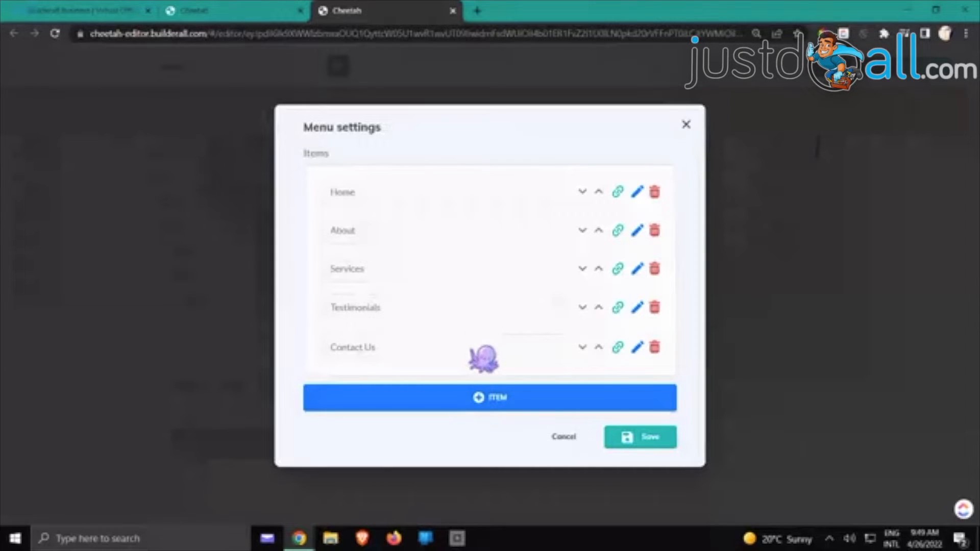
left_click(638, 437)
left_click(669, 179)
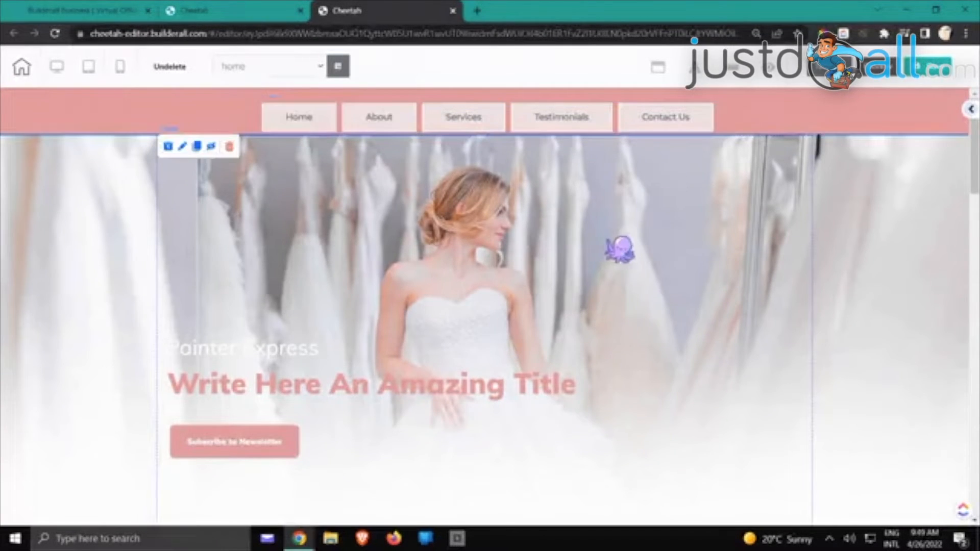
left_click(532, 118)
left_click(248, 210)
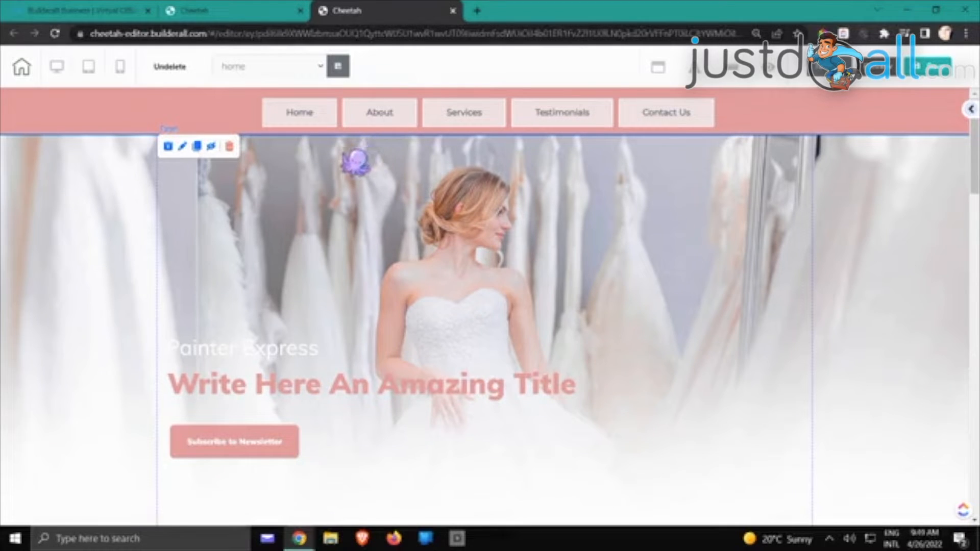
- Increase the spacing between the header menu's items and shift the widened menu left within the pink bar
double_click(449, 115)
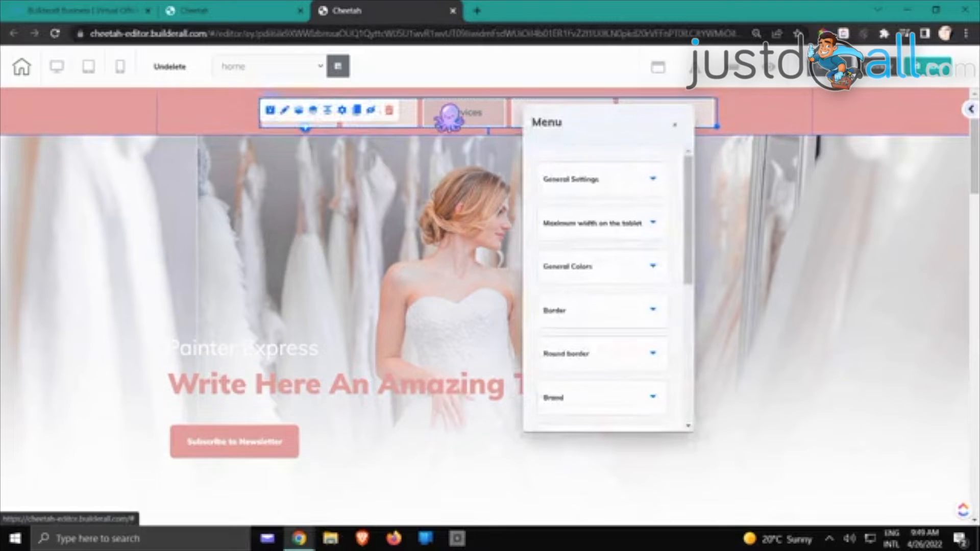
left_click(577, 179)
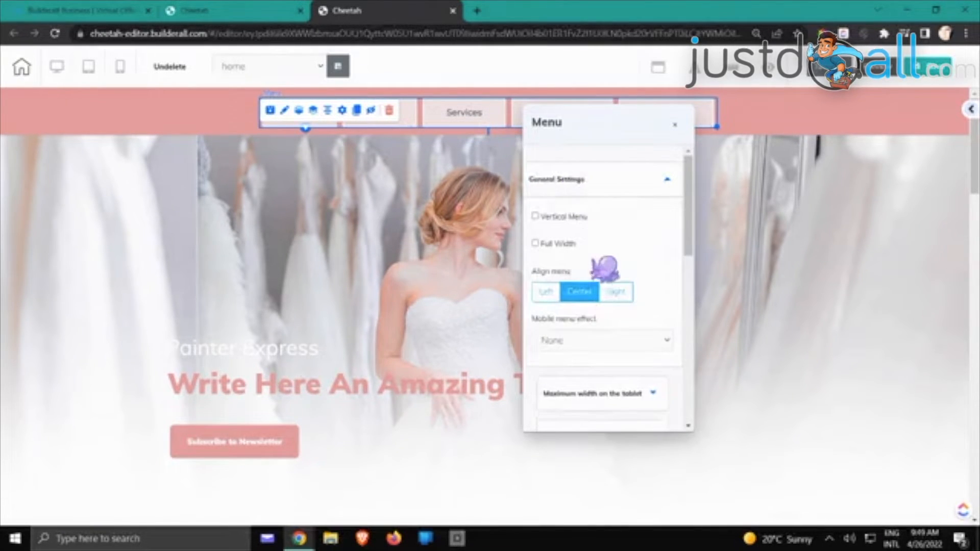
left_click(593, 191)
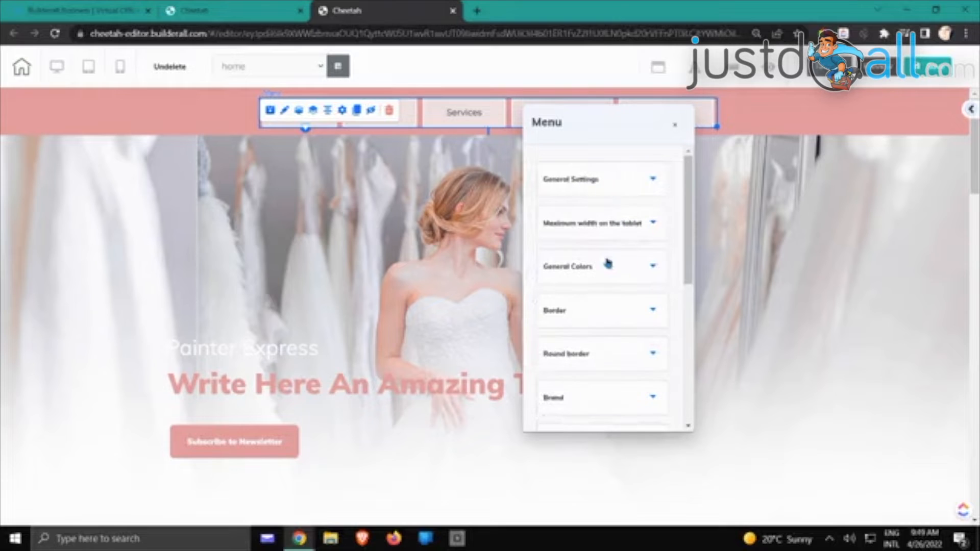
scroll(610, 264, "down", 1)
left_click(606, 235)
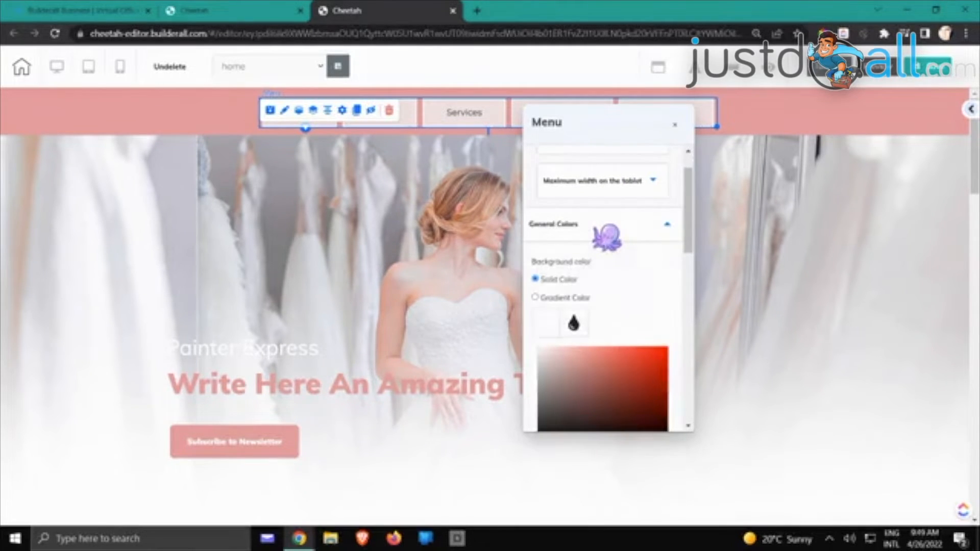
left_click(620, 226)
scroll(638, 239, "down", 1)
scroll(638, 240, "down", 3)
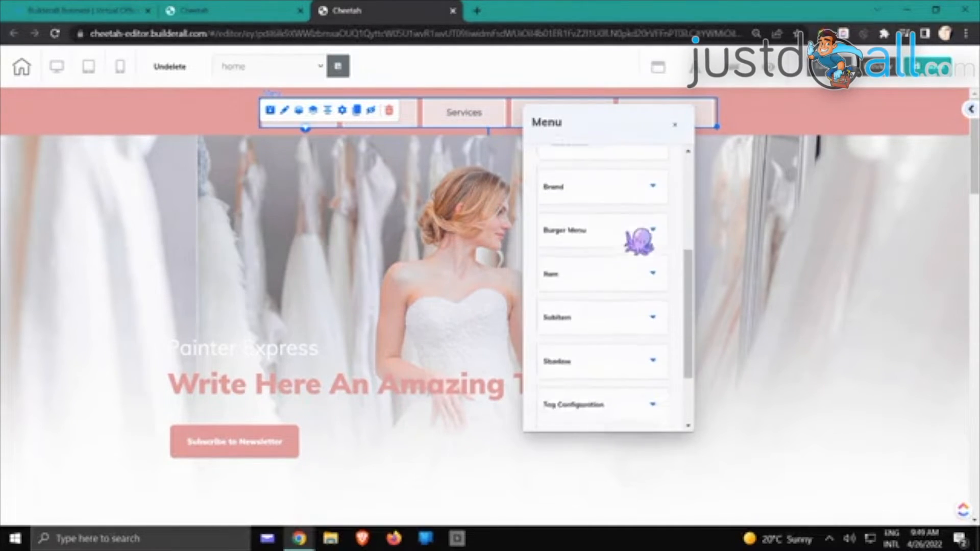
left_click(610, 234)
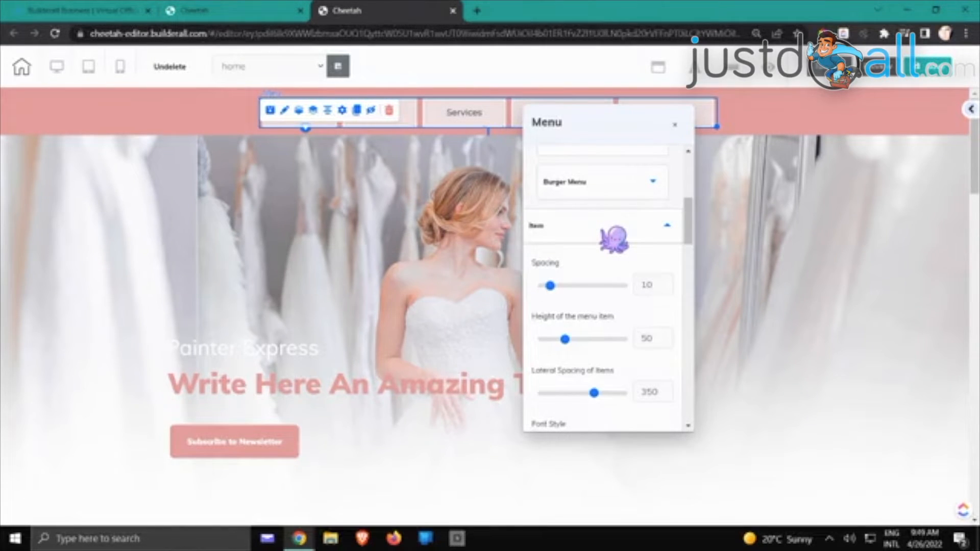
scroll(613, 239, "down", 1)
left_click_drag(550, 247, 585, 249)
left_click_drag(491, 130, 446, 132)
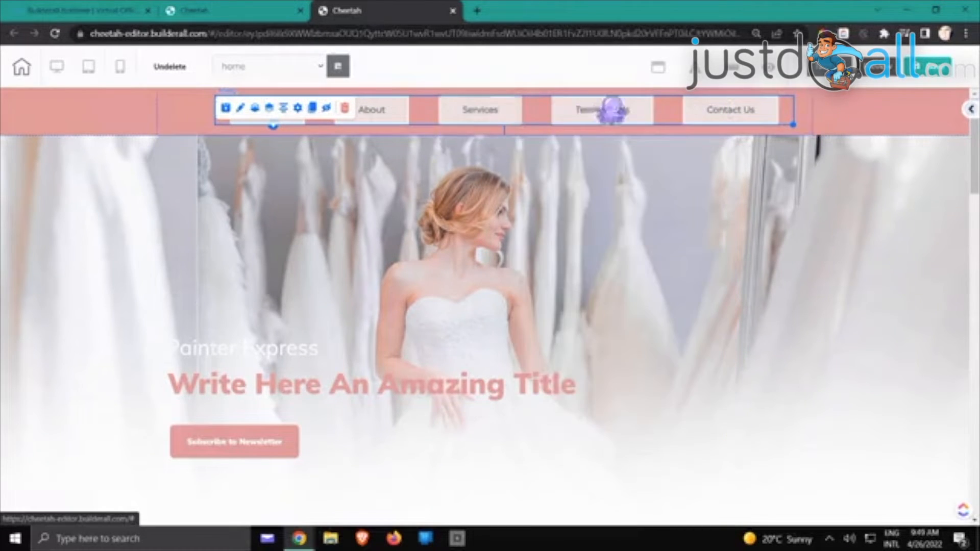
- Add a Subscribe to Newsletter item without submenus to the header menu and save the menu settings
left_click(672, 225)
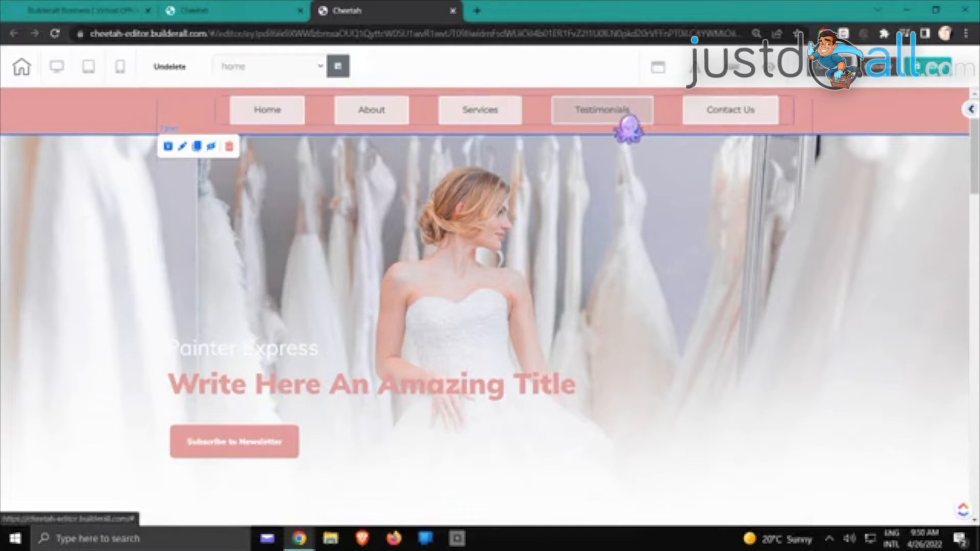
double_click(284, 114)
left_click(328, 244)
left_click(381, 122)
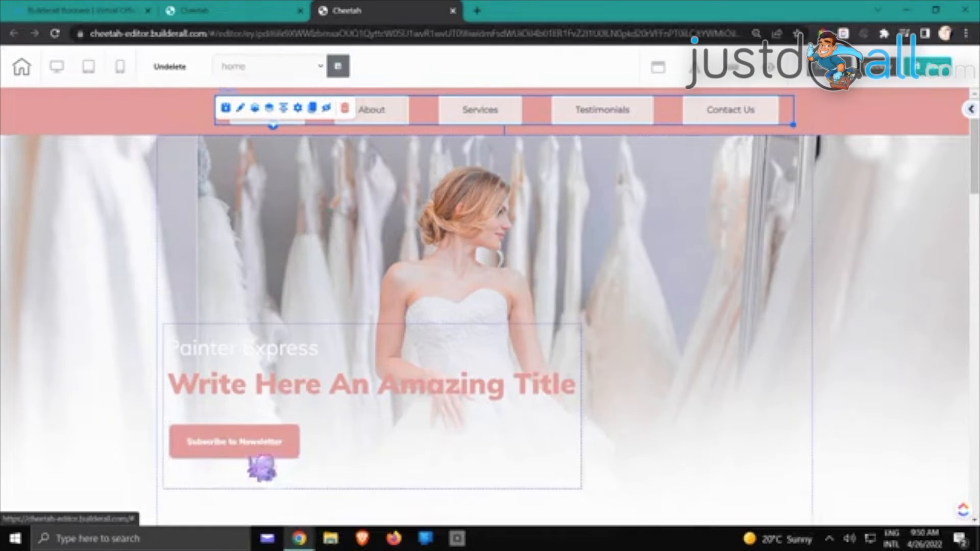
left_click(301, 108)
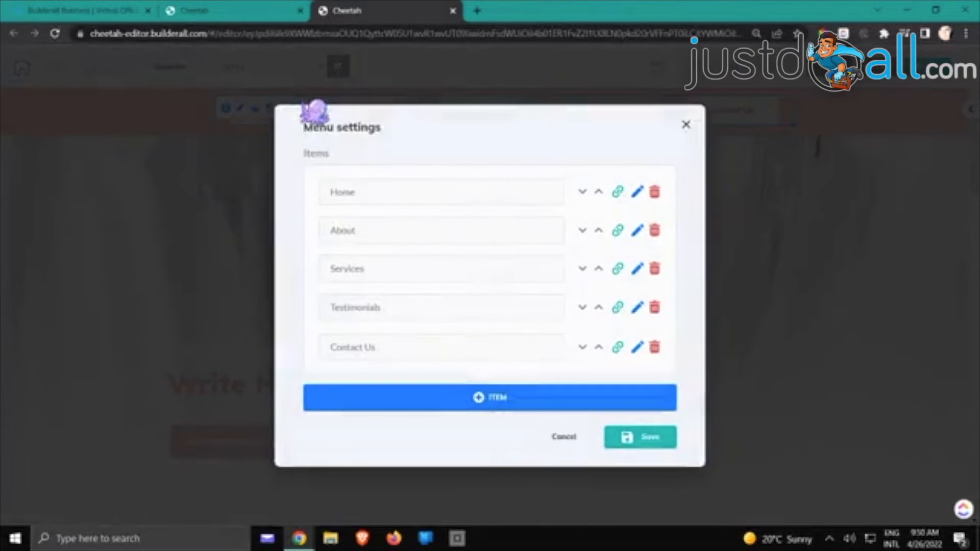
left_click(503, 404)
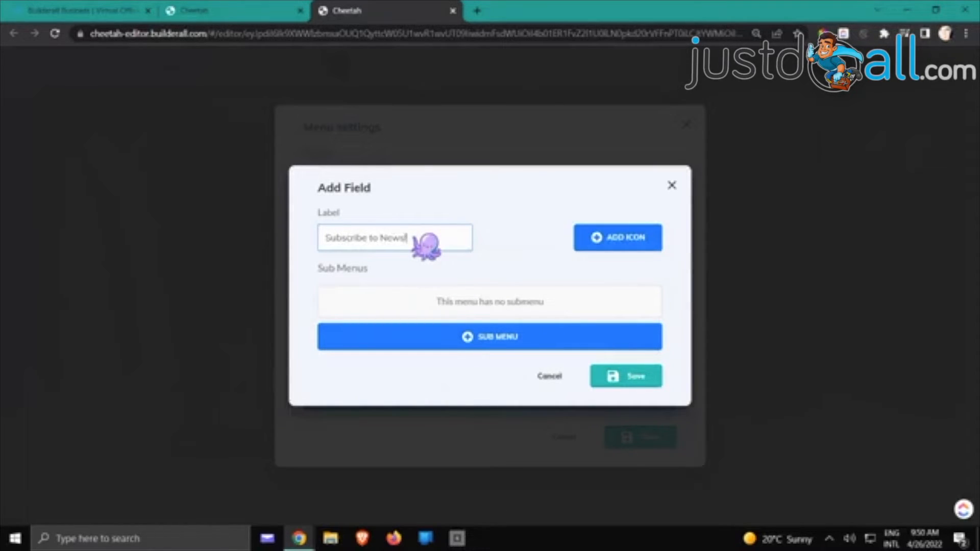
left_click(625, 382)
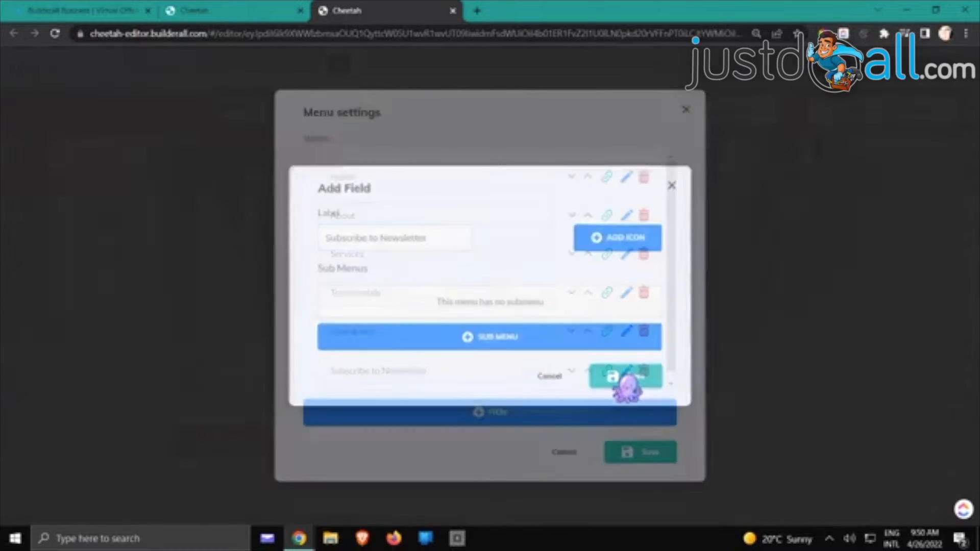
left_click(649, 454)
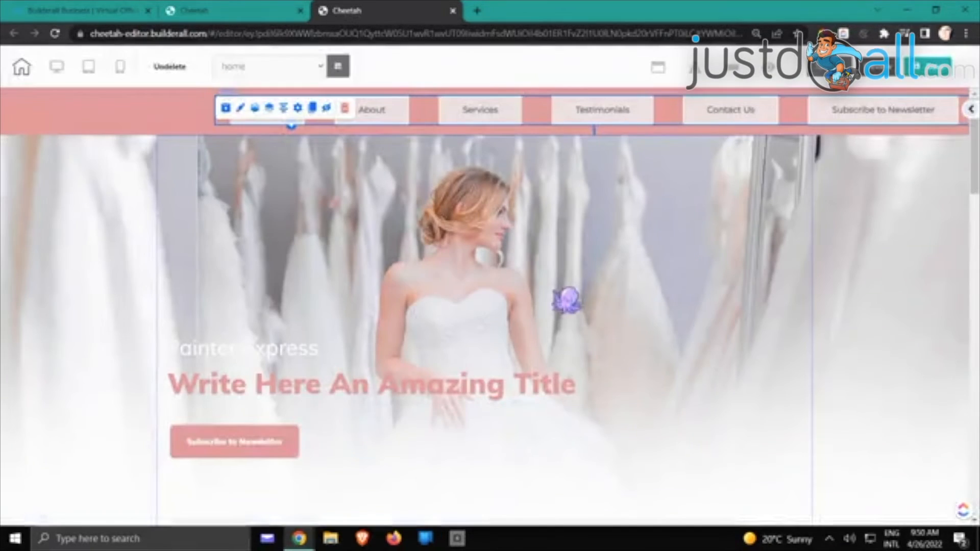
- Set the header menu's item spacing to 20 and reposition the menu so it fits centered in the header bar
left_click_drag(544, 123, 523, 120)
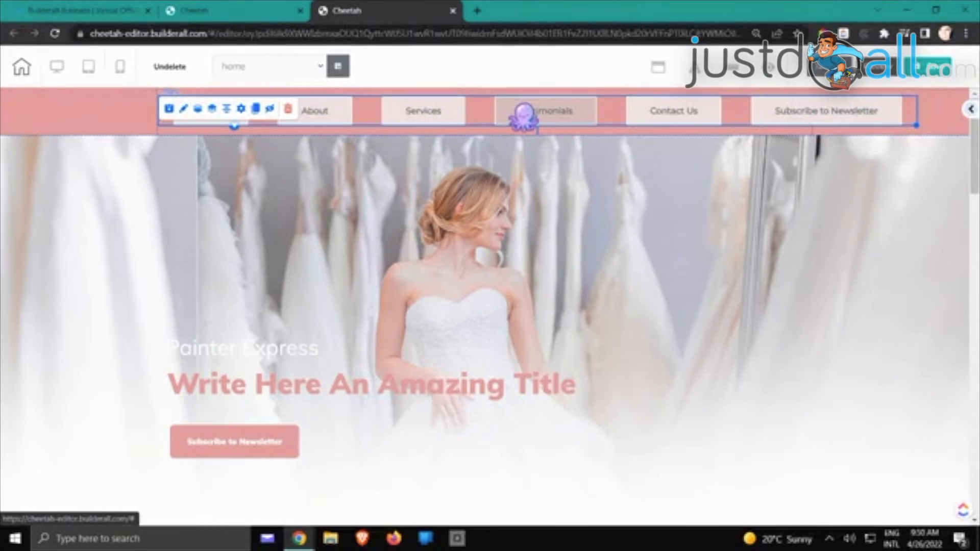
double_click(524, 117)
left_click_drag(575, 252, 563, 253)
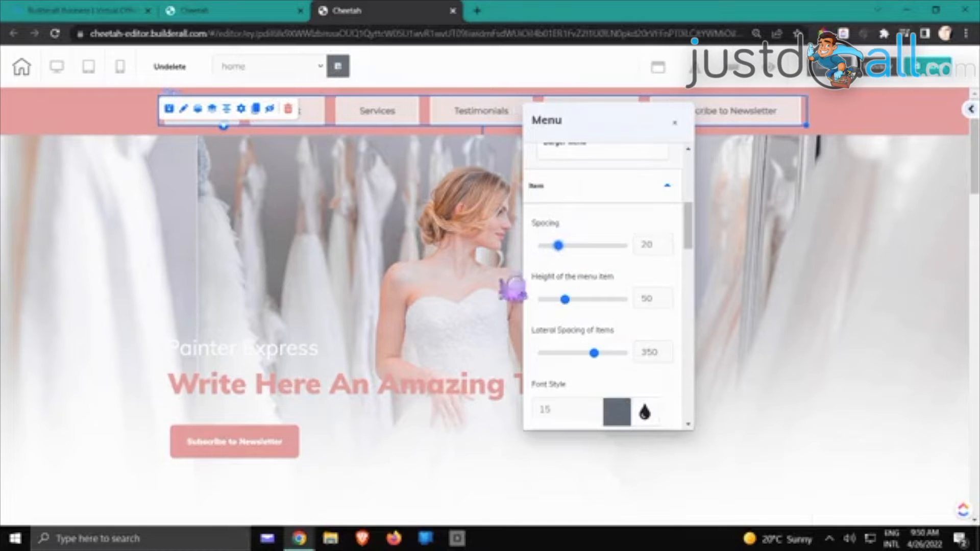
left_click(450, 317)
left_click_drag(576, 131, 580, 134)
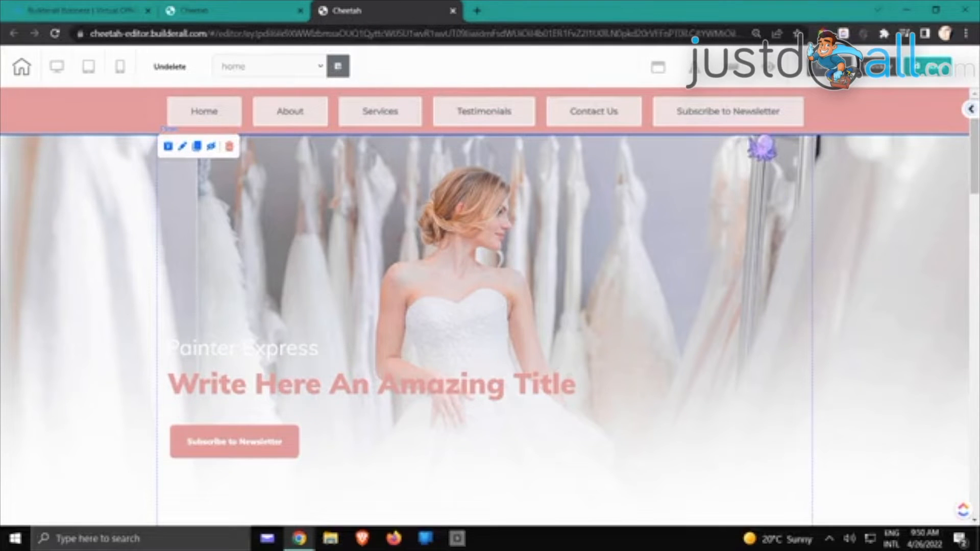
- Activate the anchor of the contact form panel and name it Contact
scroll(737, 293, "down", 15)
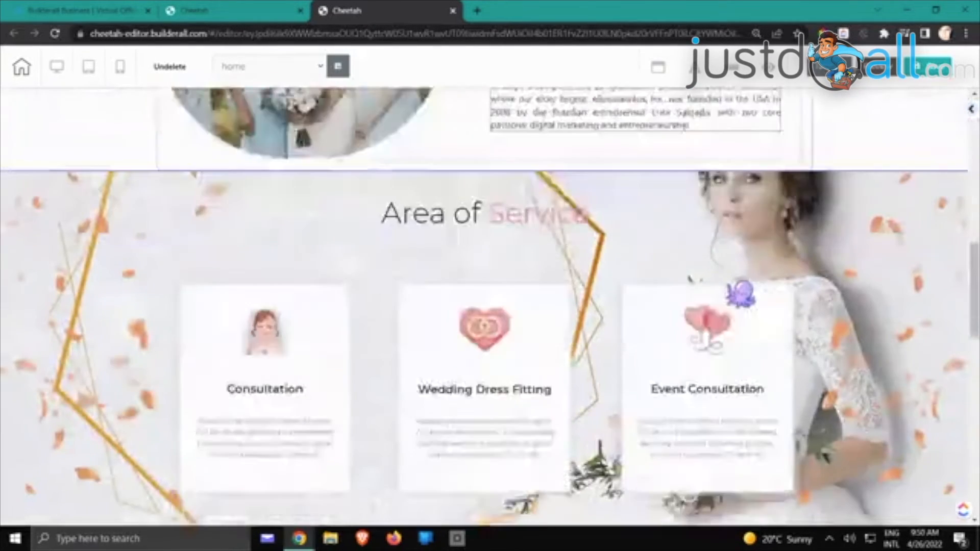
scroll(740, 294, "down", 3)
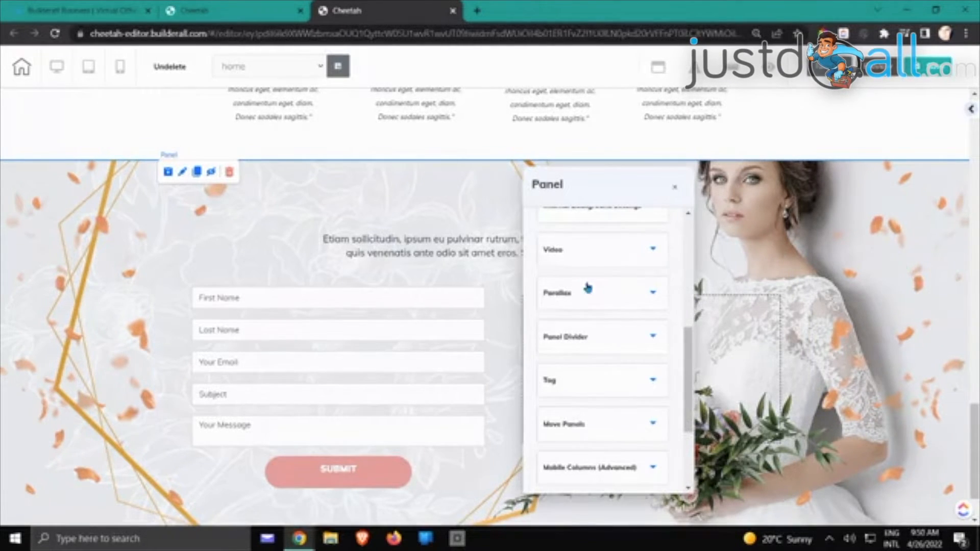
scroll(609, 282, "up", 6)
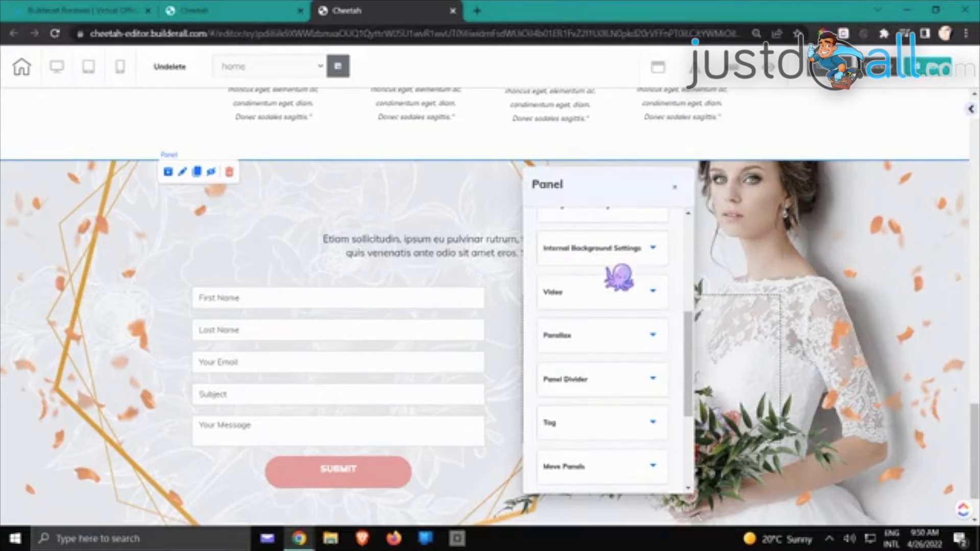
scroll(619, 278, "down", 6)
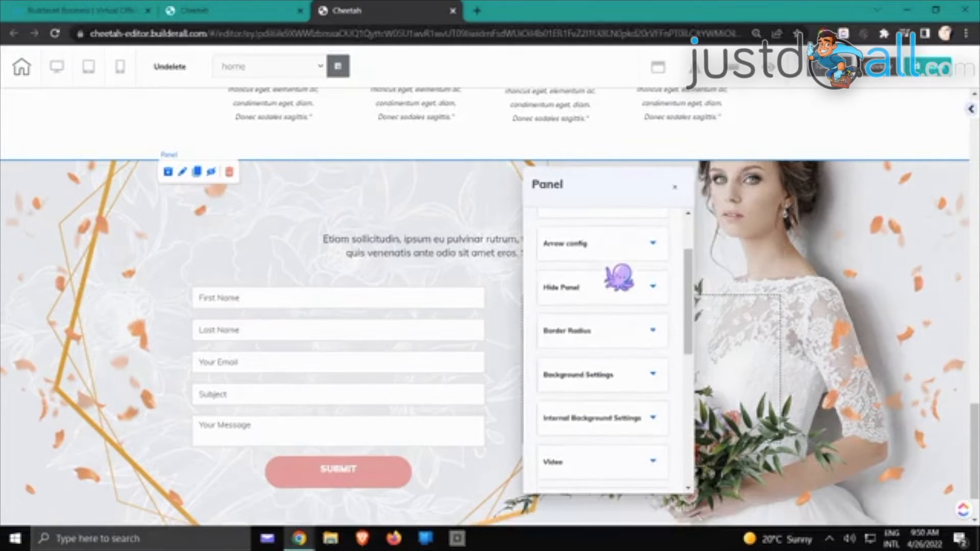
scroll(619, 277, "down", 3)
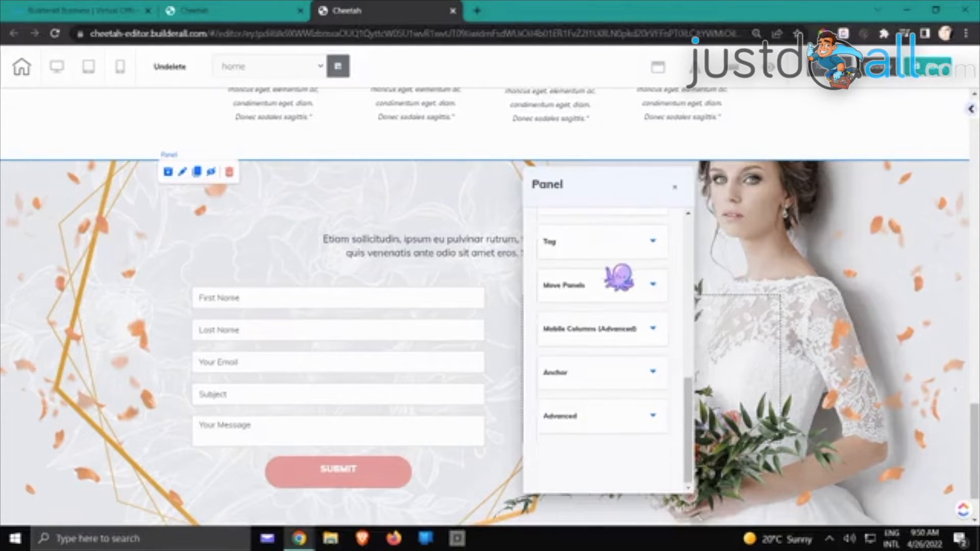
scroll(627, 259, "up", 9)
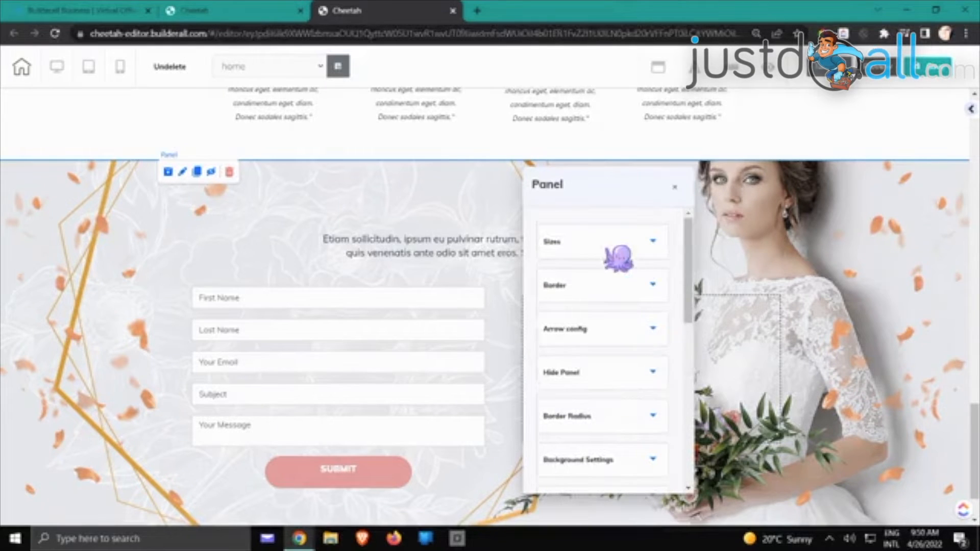
scroll(613, 259, "down", 2)
scroll(619, 261, "down", 1)
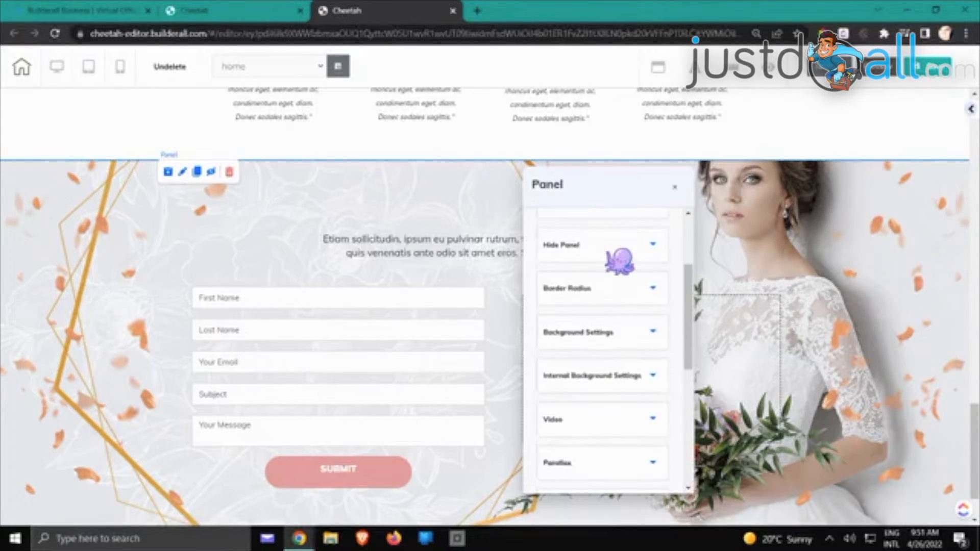
scroll(620, 261, "up", 1)
left_click(569, 365)
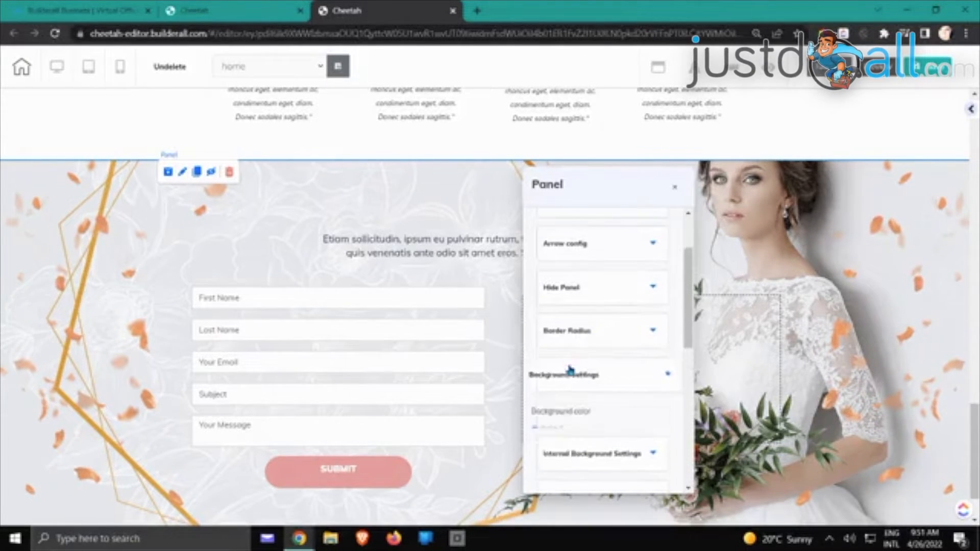
scroll(586, 335, "down", 8)
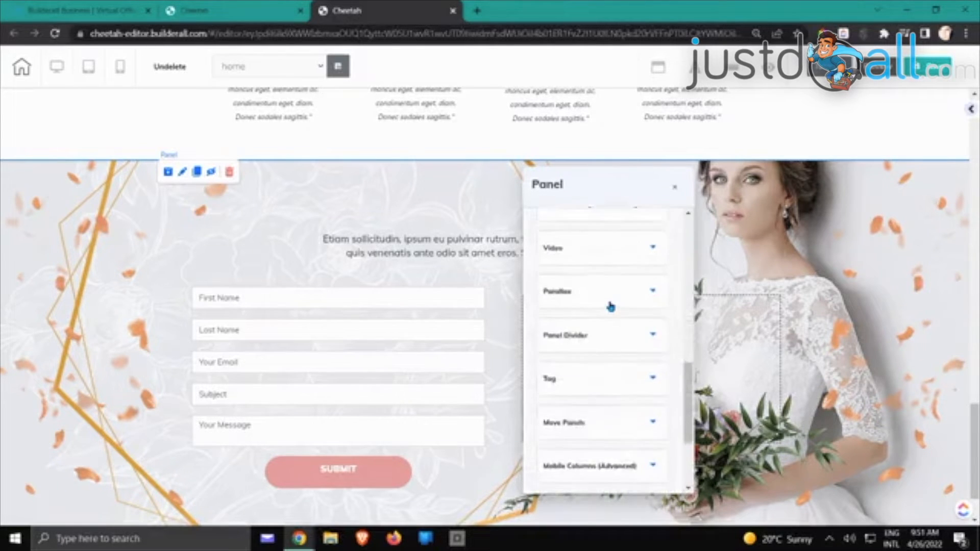
scroll(611, 306, "down", 1)
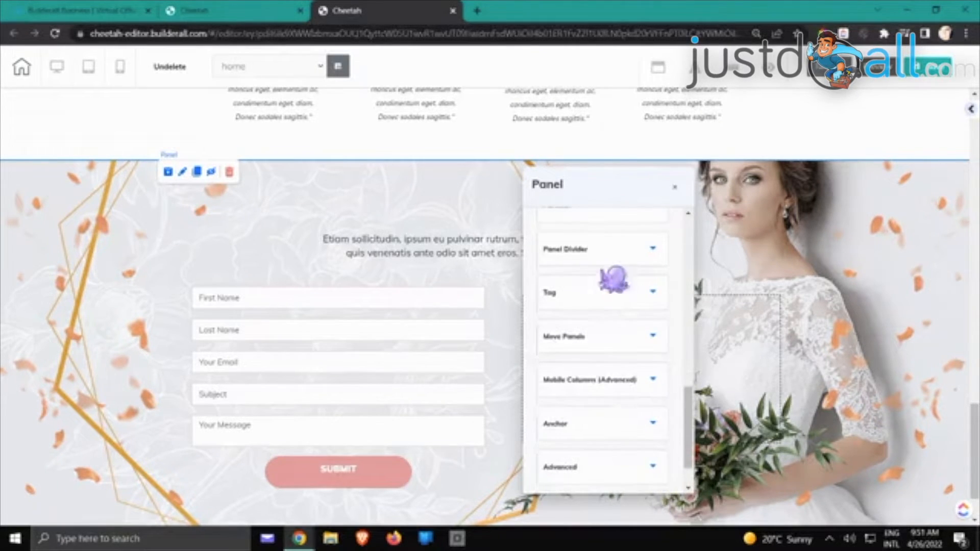
scroll(614, 280, "down", 1)
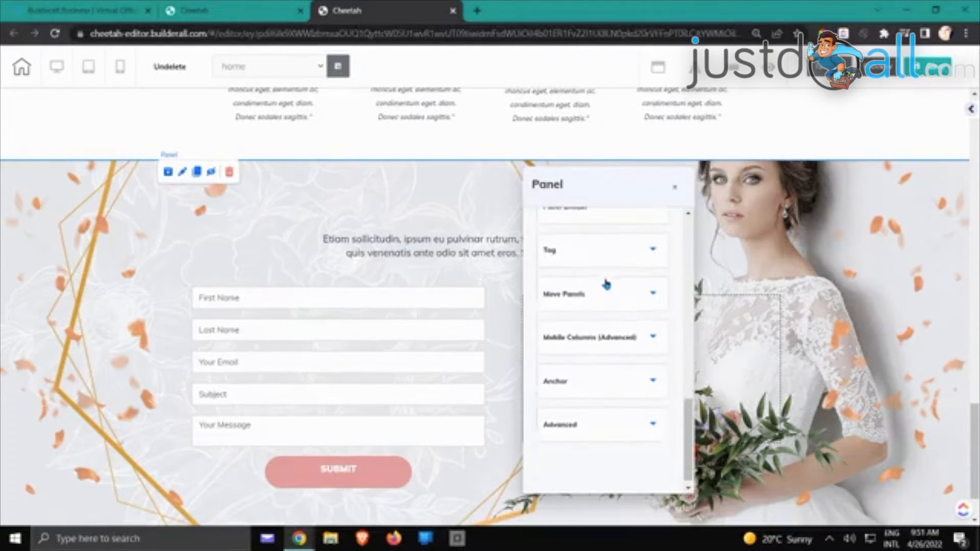
left_click(587, 384)
scroll(586, 373, "down", 1)
left_click(535, 363)
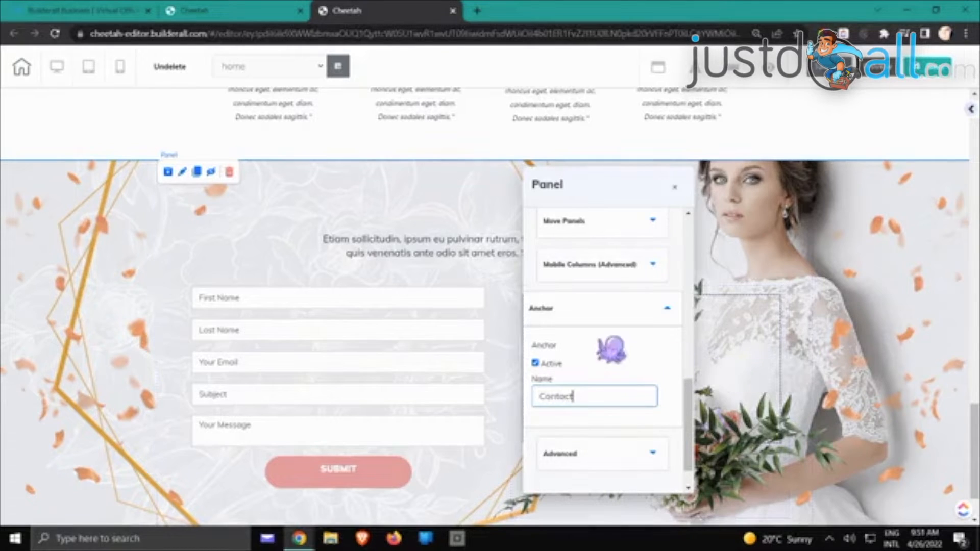
left_click(611, 315)
left_click(749, 301)
- Activate the anchor of the client testimonials panel and name it Testimonial
scroll(750, 302, "up", 5)
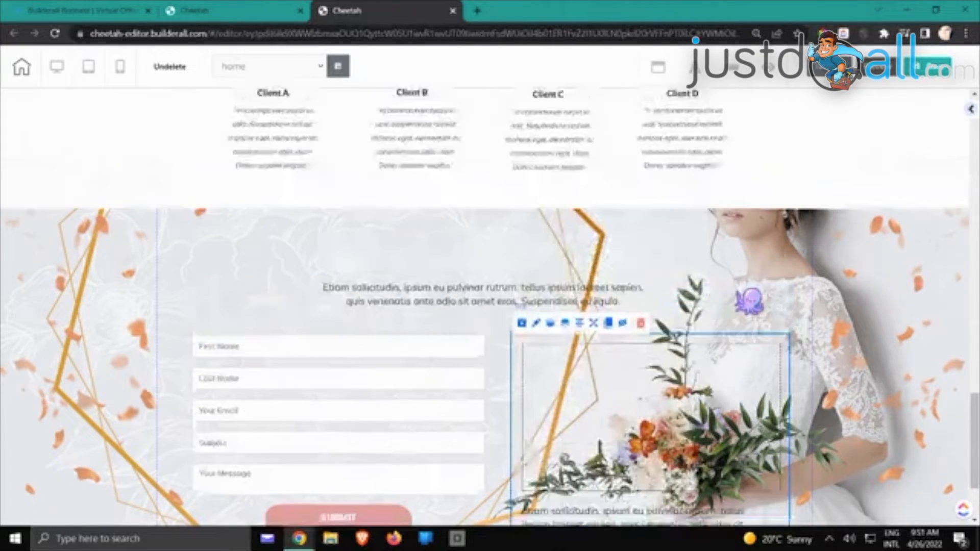
double_click(850, 248)
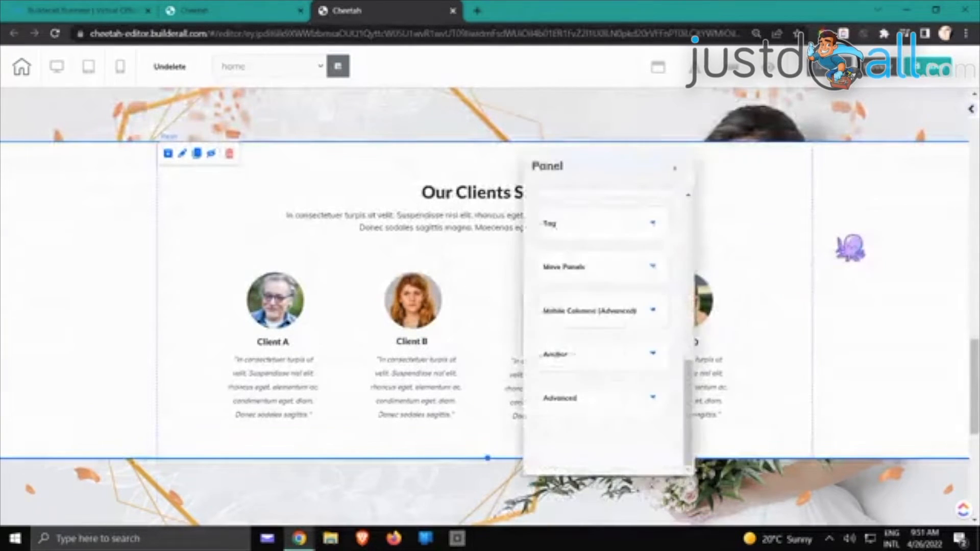
left_click(584, 356)
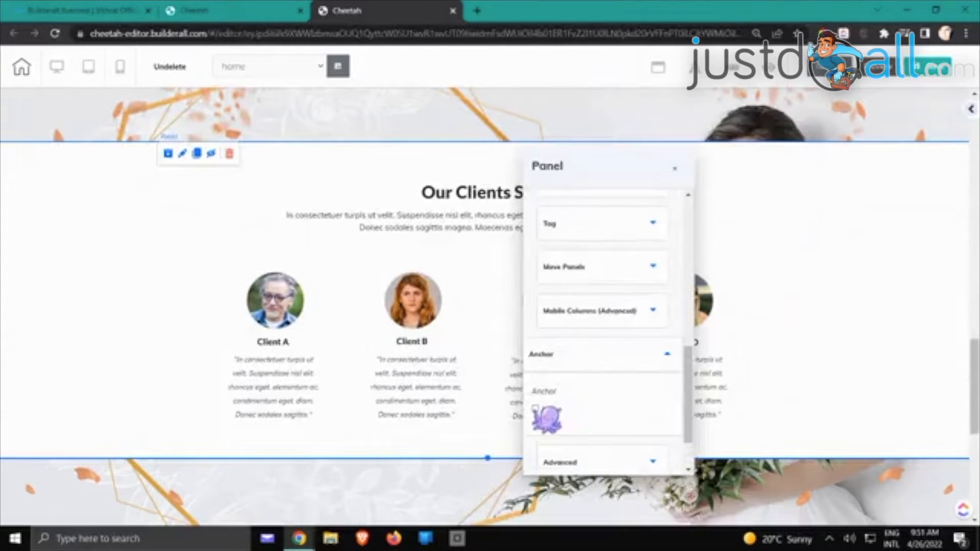
left_click(535, 408)
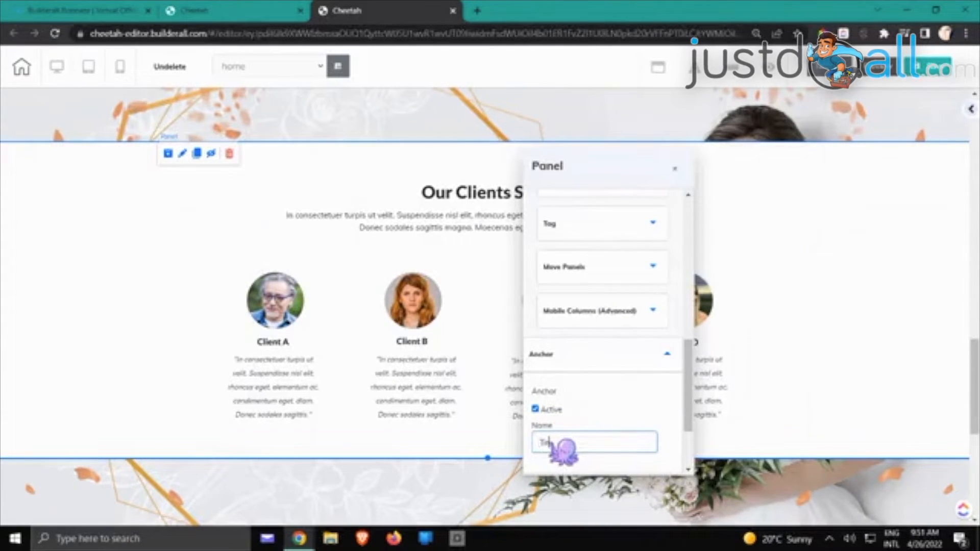
left_click(561, 443)
type("Testimonial")
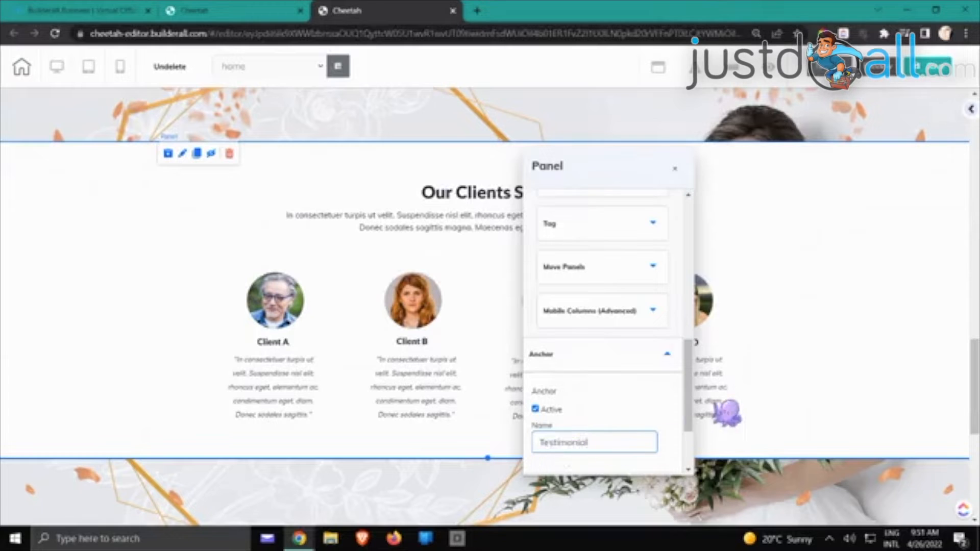
left_click(771, 373)
- Check the anchor names set on the Area of Service and About Us panels
scroll(771, 373, "up", 8)
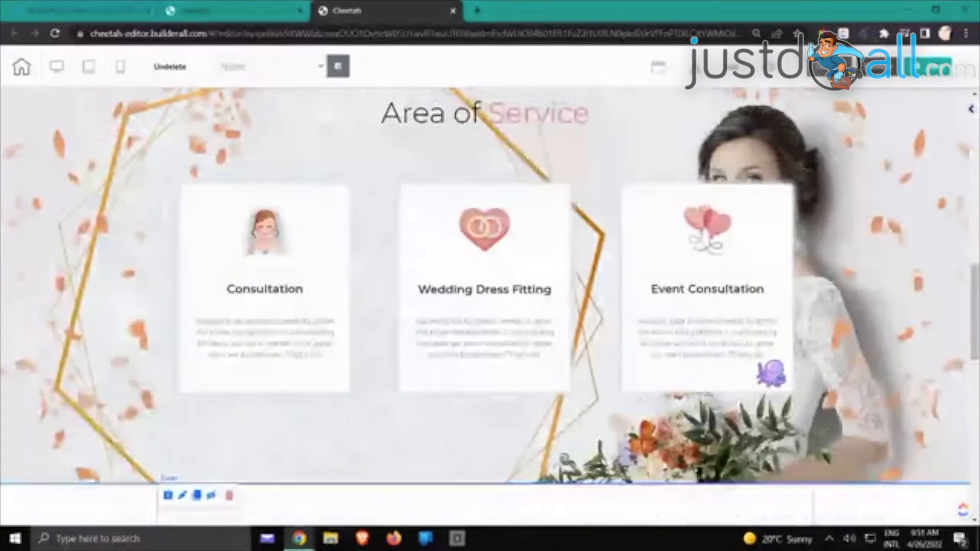
double_click(715, 233)
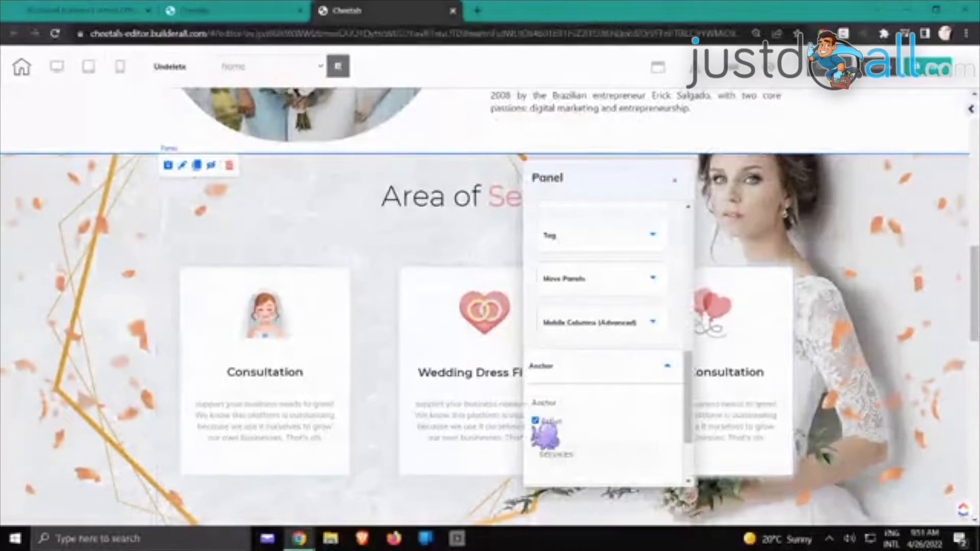
scroll(586, 437, "down", 1)
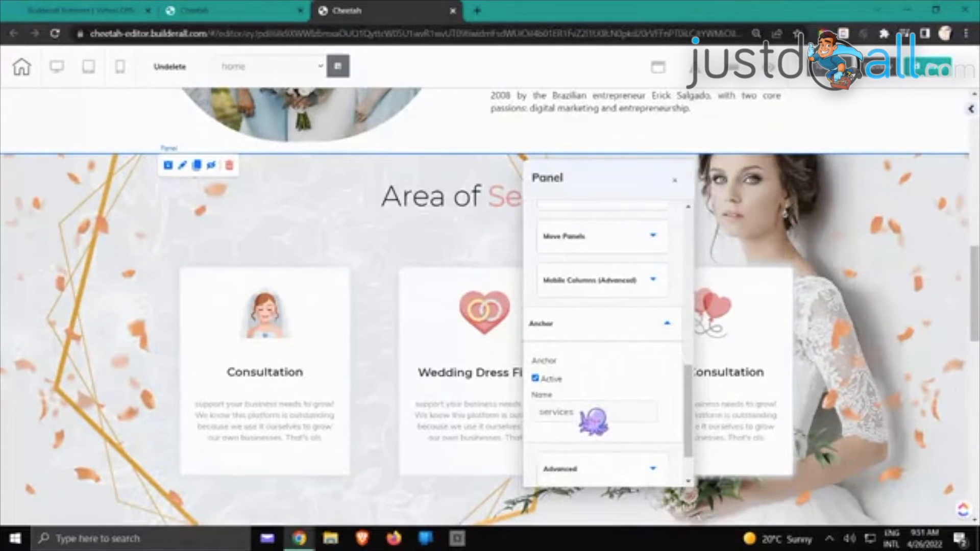
left_click(864, 219)
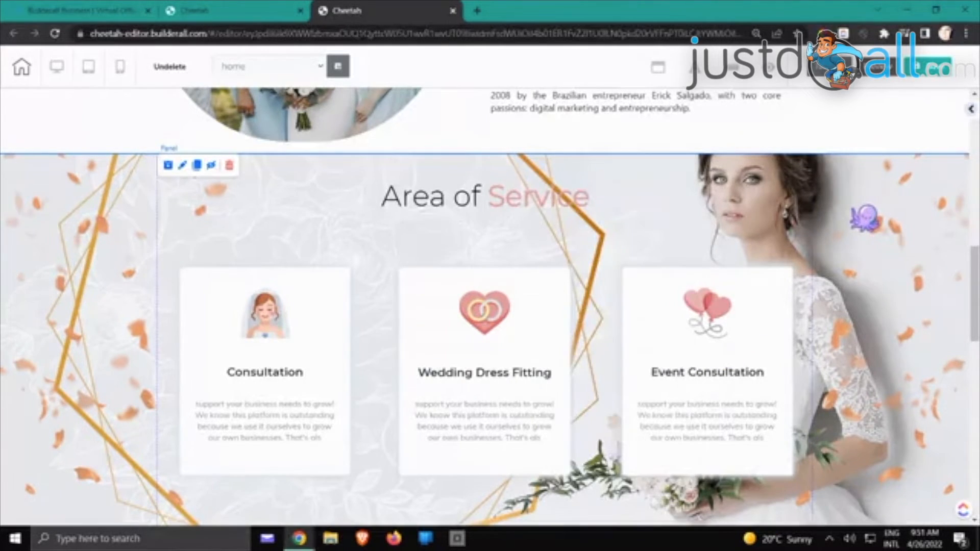
scroll(864, 219, "up", 7)
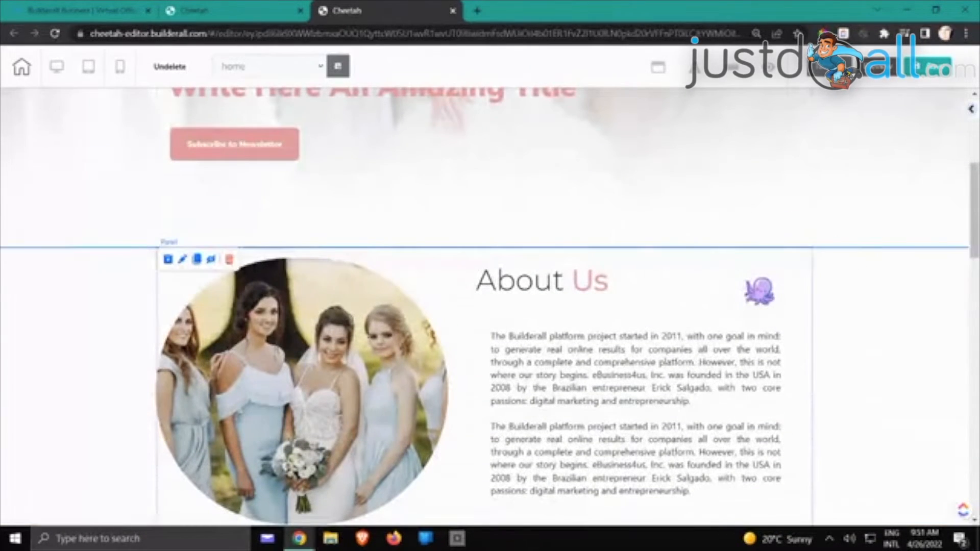
double_click(760, 292)
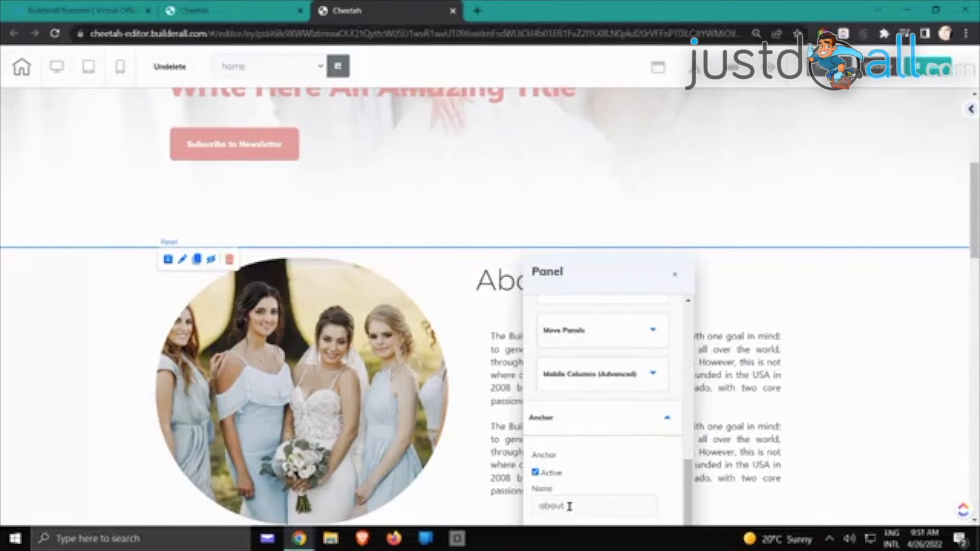
left_click(868, 310)
scroll(868, 311, "up", 4)
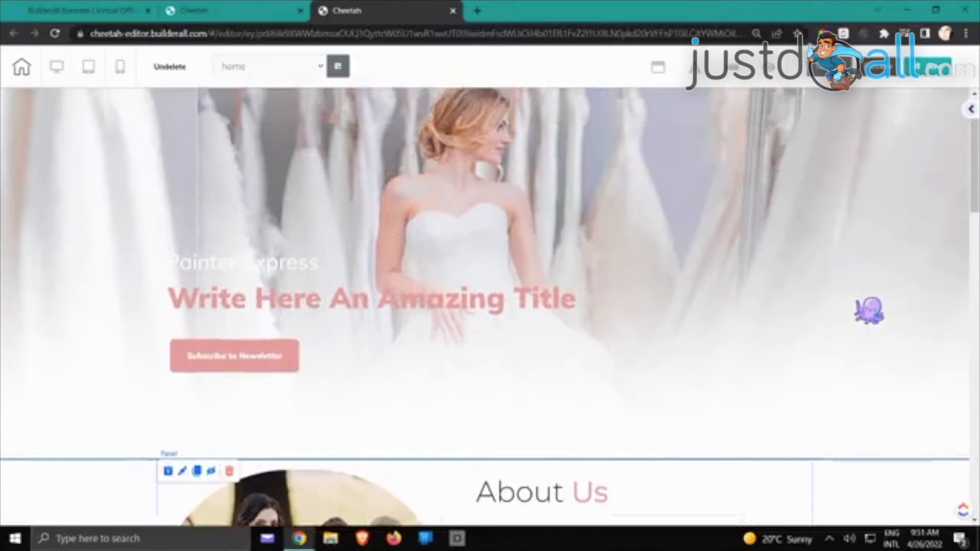
scroll(869, 310, "up", 2)
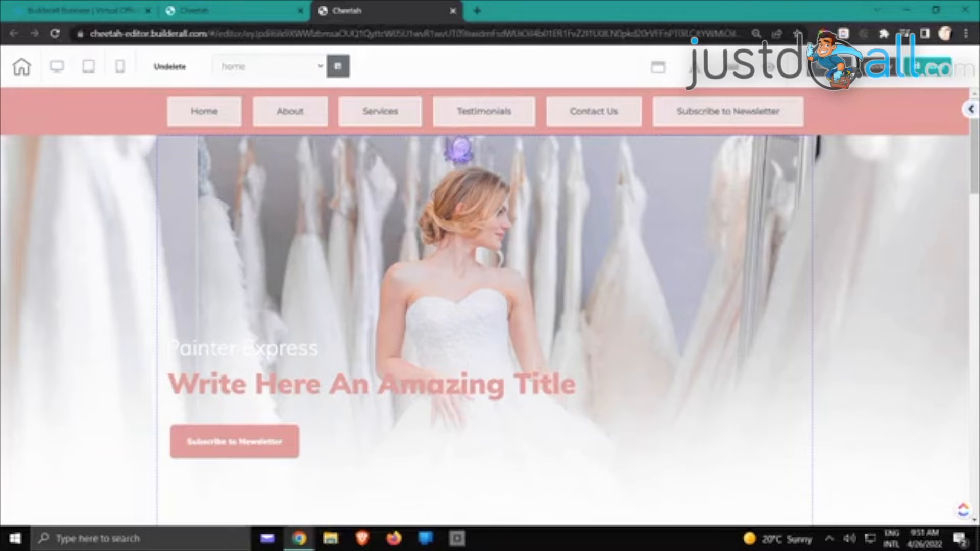
left_click(597, 123)
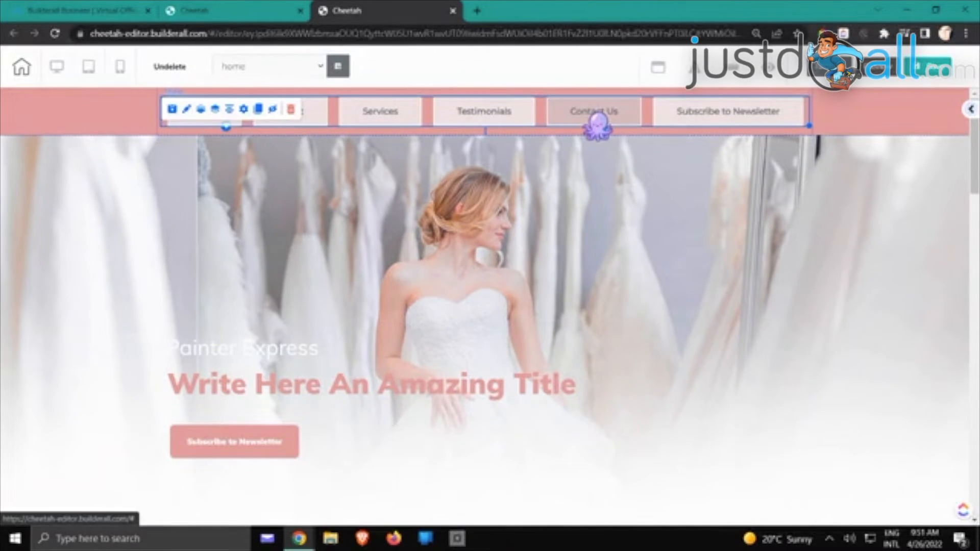
left_click(245, 109)
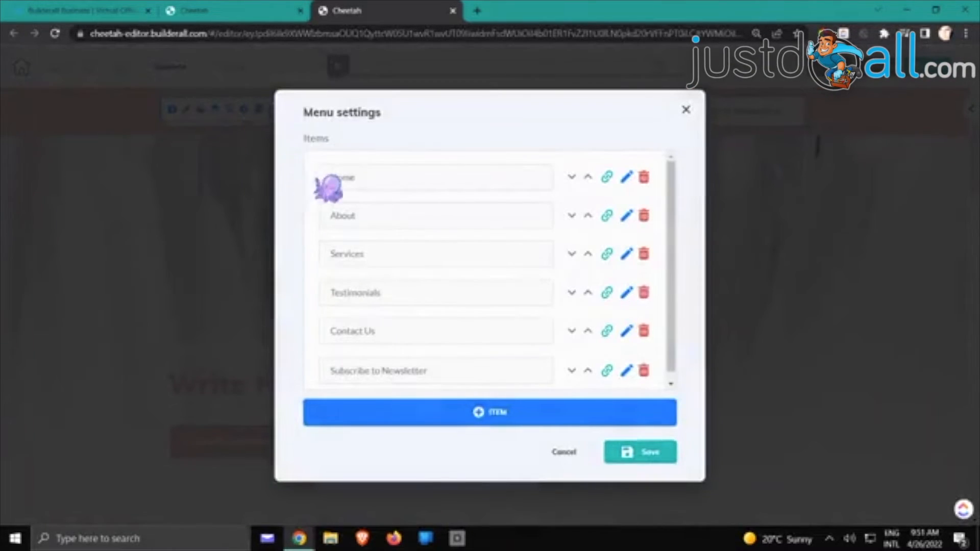
left_click(607, 216)
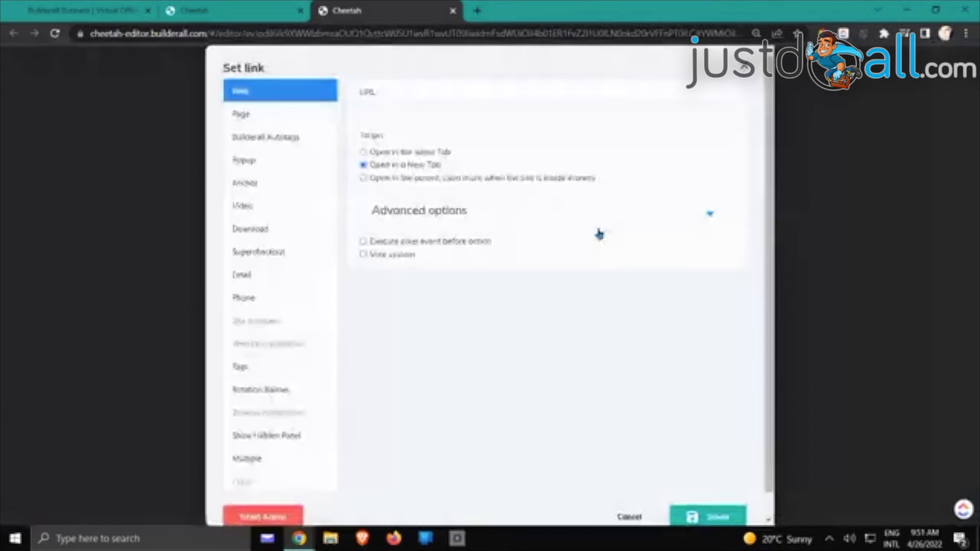
left_click(268, 185)
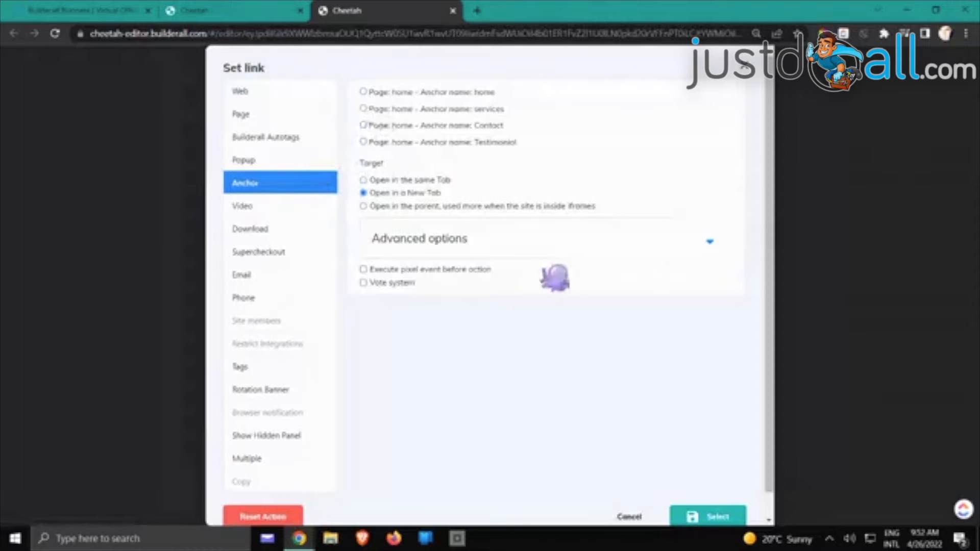
left_click(631, 517)
left_click(564, 453)
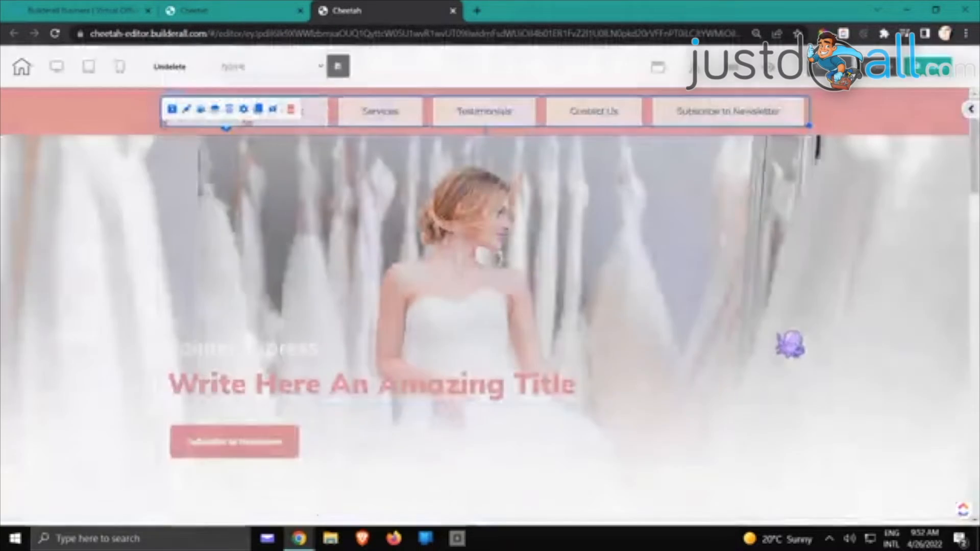
- Rename the anchor of the About Us panel to About
scroll(823, 322, "down", 5)
scroll(824, 323, "down", 1)
double_click(827, 329)
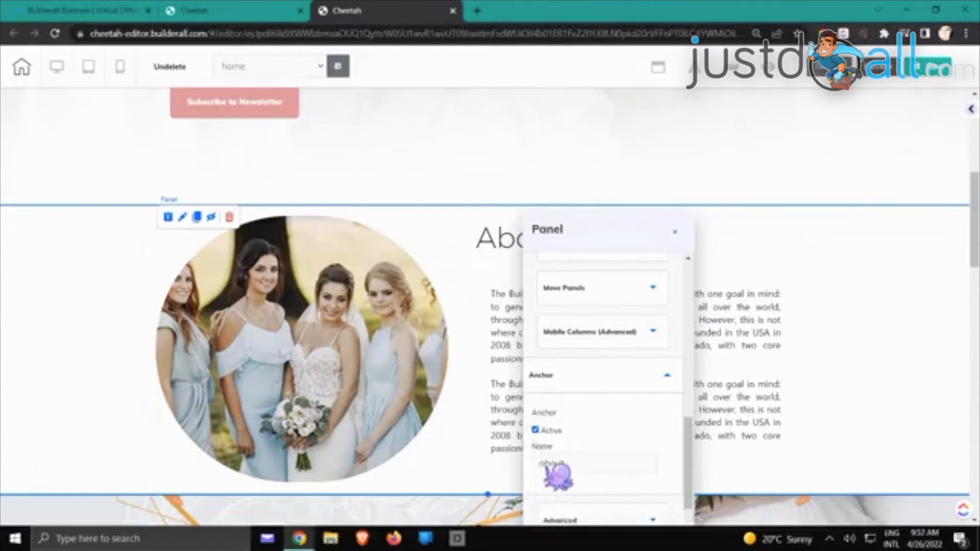
left_click_drag(581, 462, 519, 478)
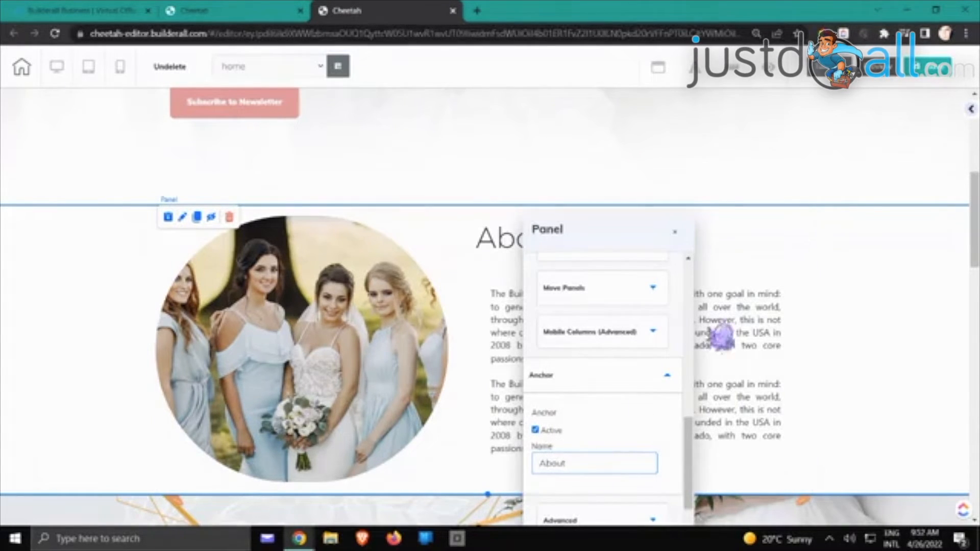
left_click(855, 263)
- Link the About item of the header menu to the About anchor on the home page
scroll(855, 263, "up", 1)
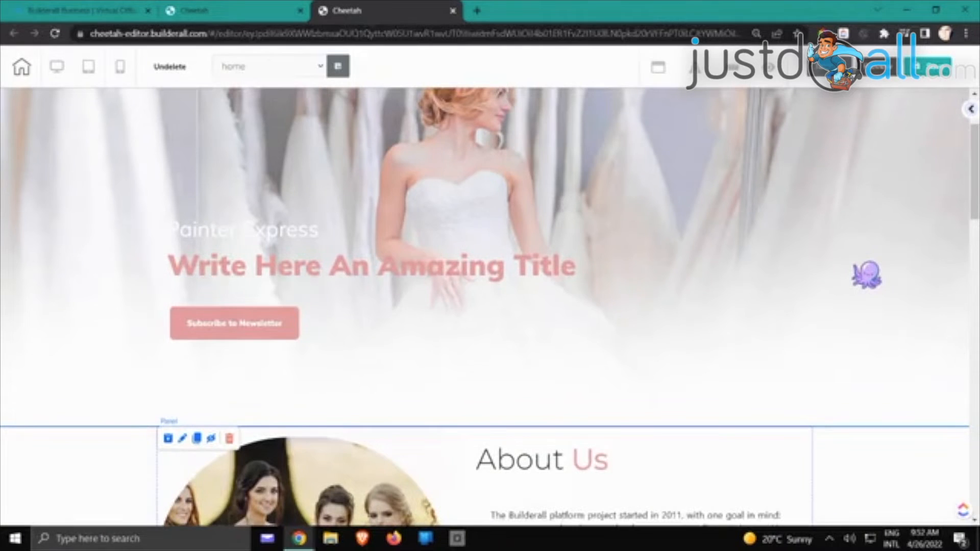
scroll(866, 275, "up", 2)
left_click(258, 109)
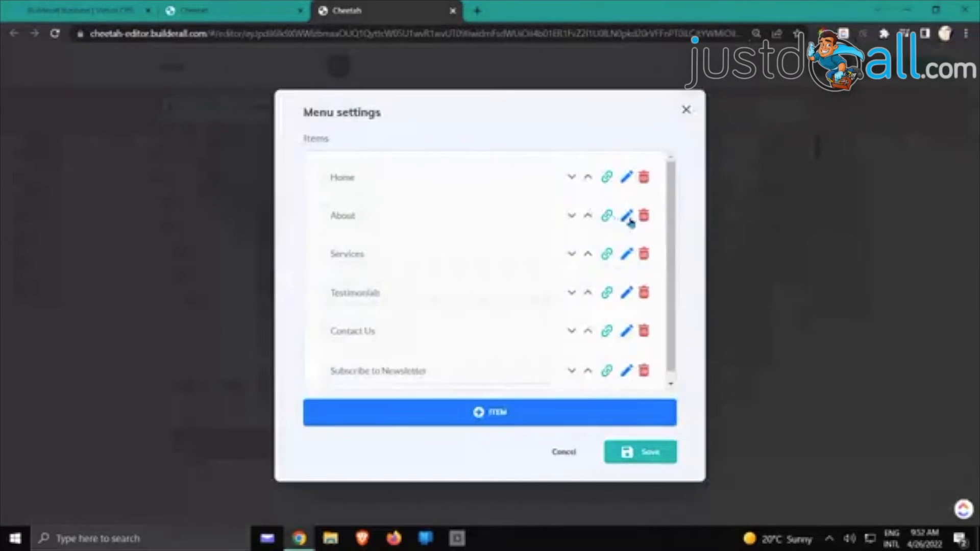
left_click(608, 216)
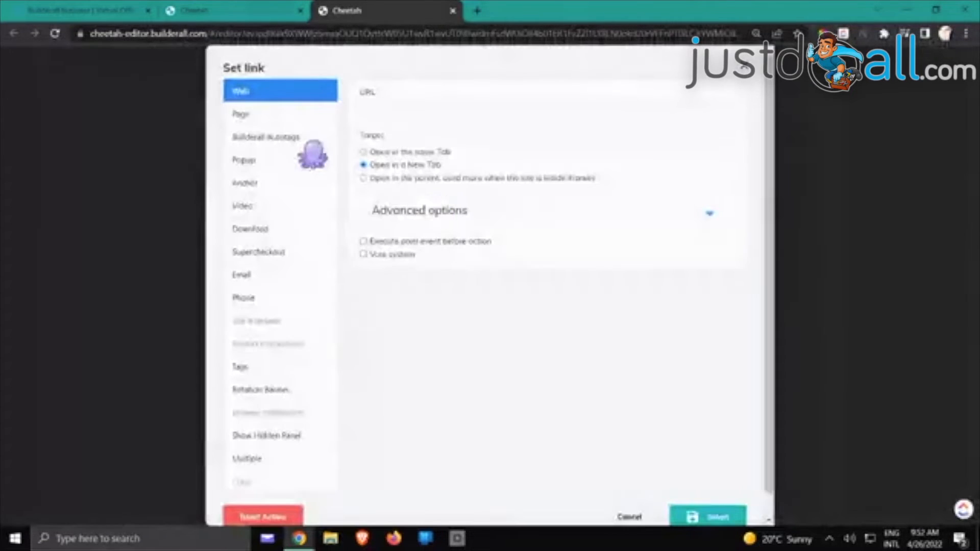
left_click(266, 186)
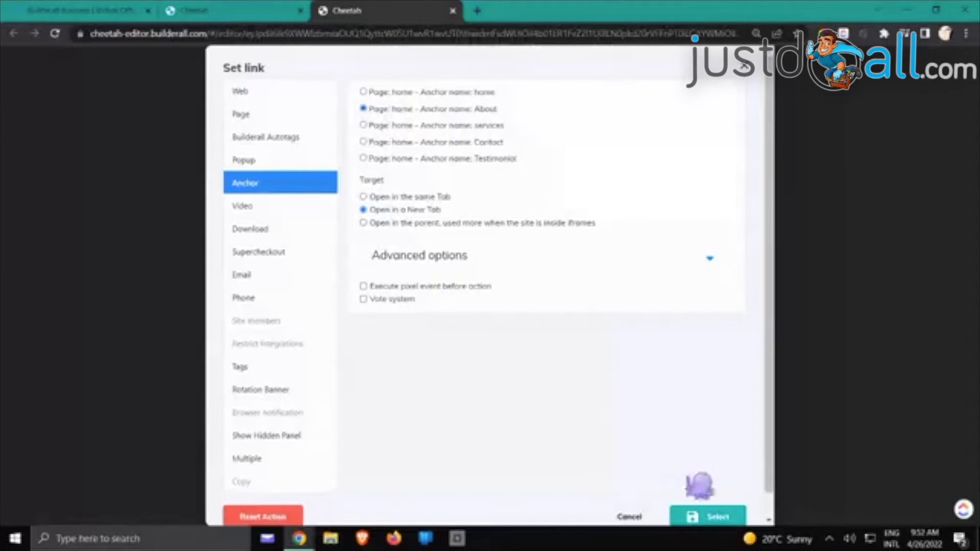
left_click(704, 519)
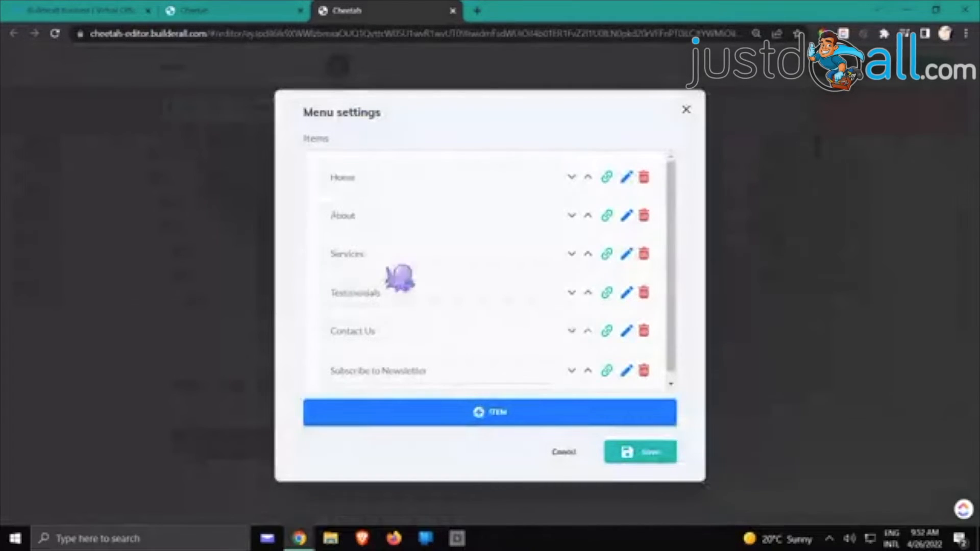
- Link the Services item of the header menu to the services anchor on the home page
left_click(607, 256)
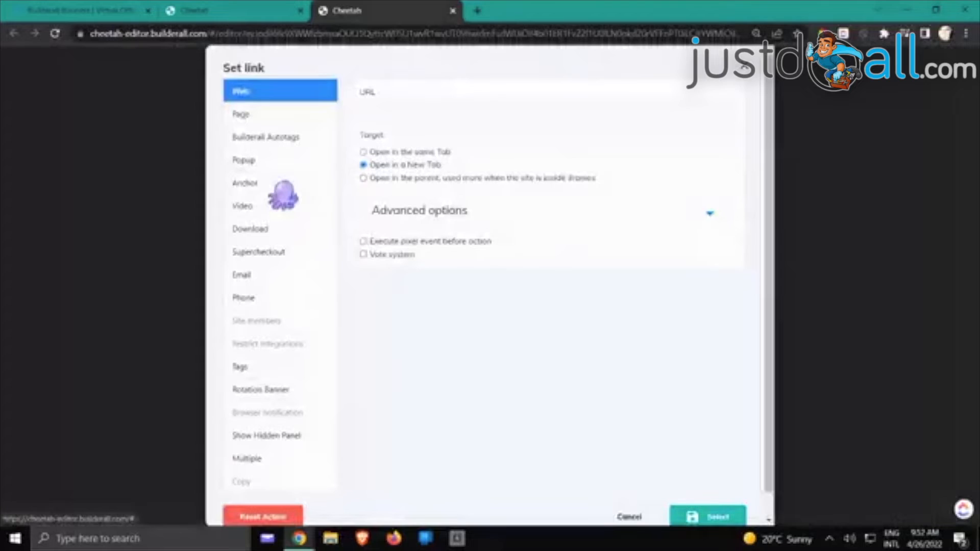
left_click(281, 188)
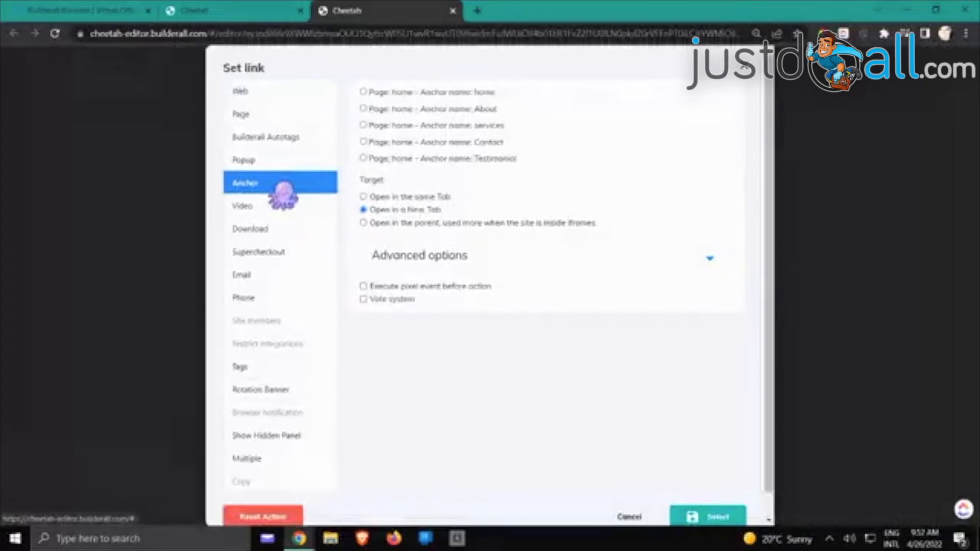
left_click(364, 125)
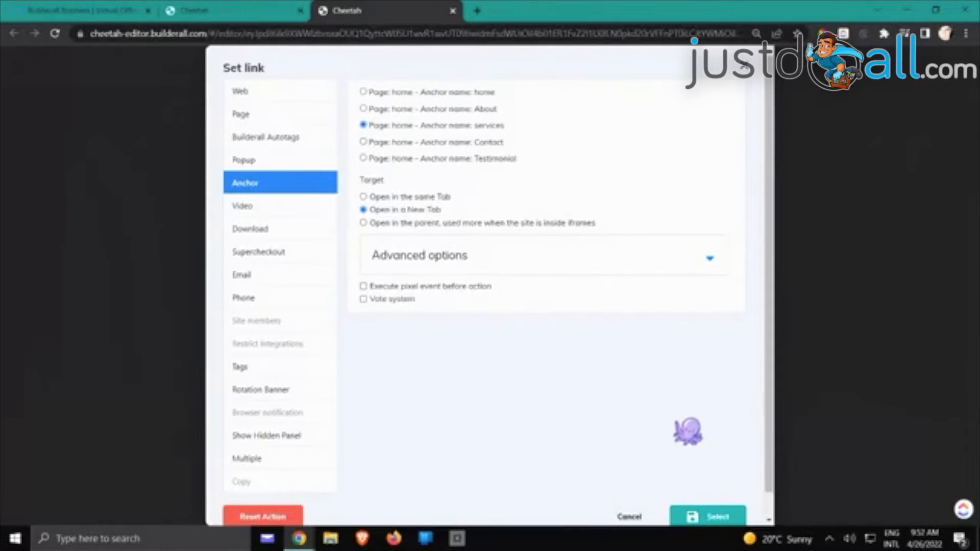
left_click(699, 516)
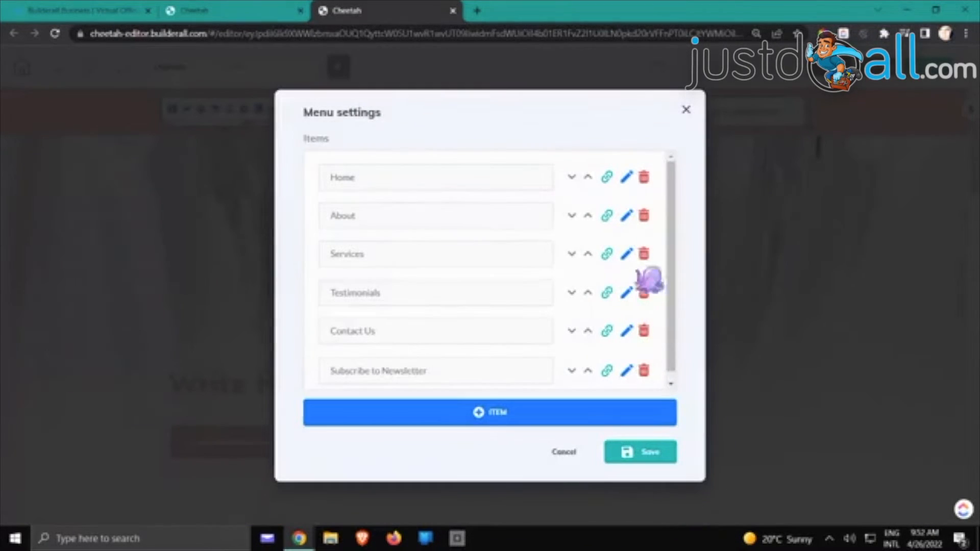
- Link the Testimonials item of the header menu to the Testimonial anchor on the home page
left_click(607, 292)
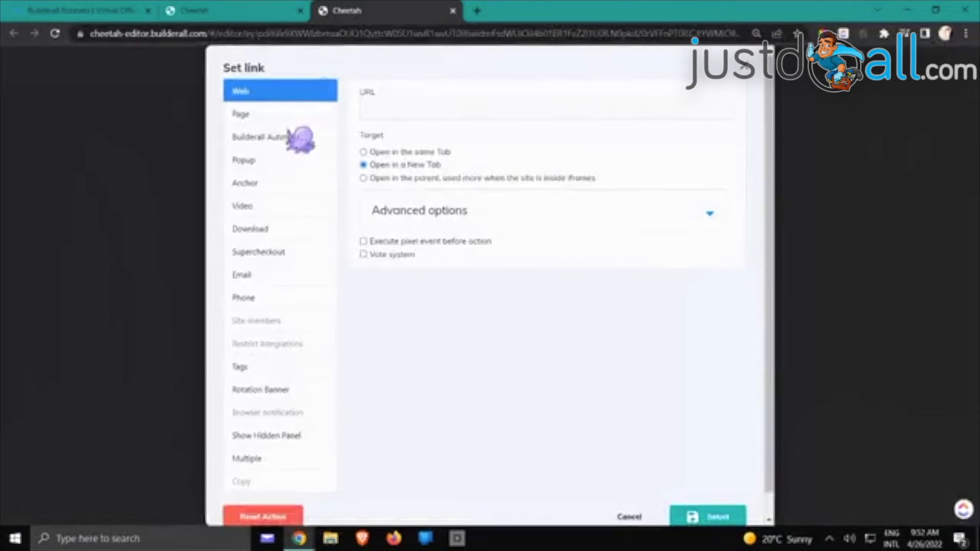
left_click(260, 185)
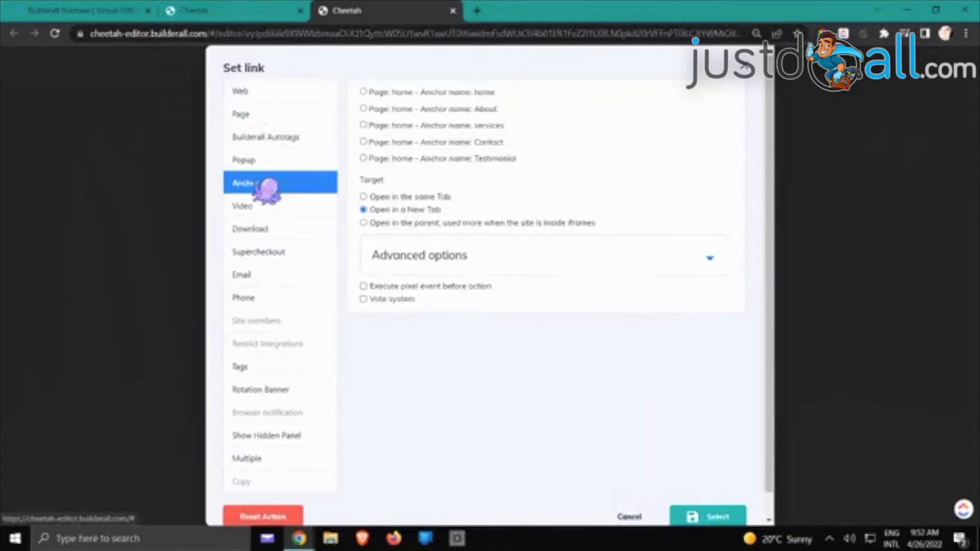
left_click(376, 159)
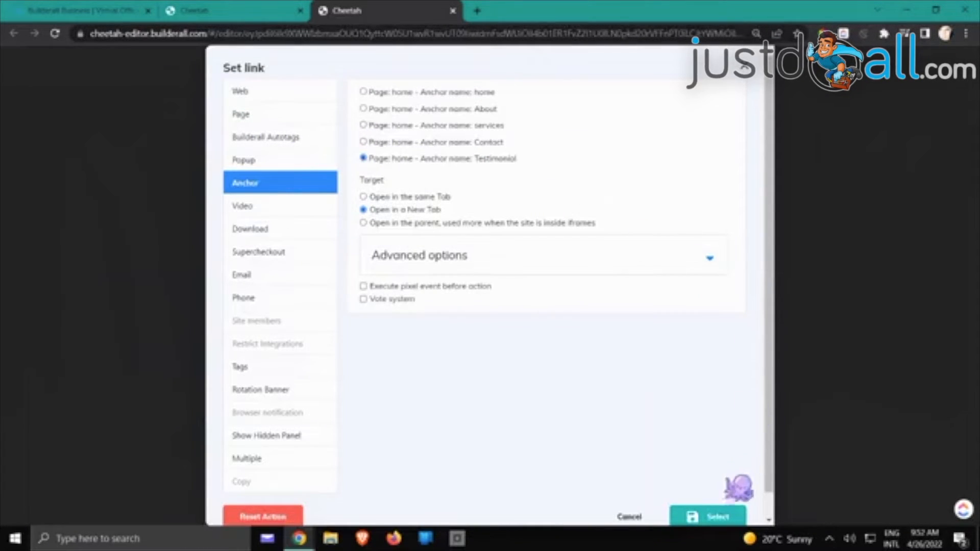
left_click(719, 516)
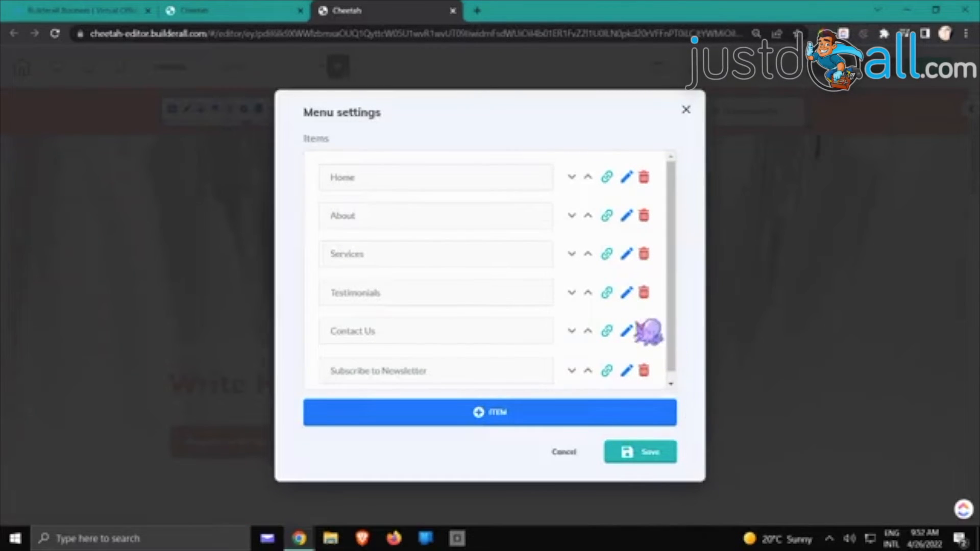
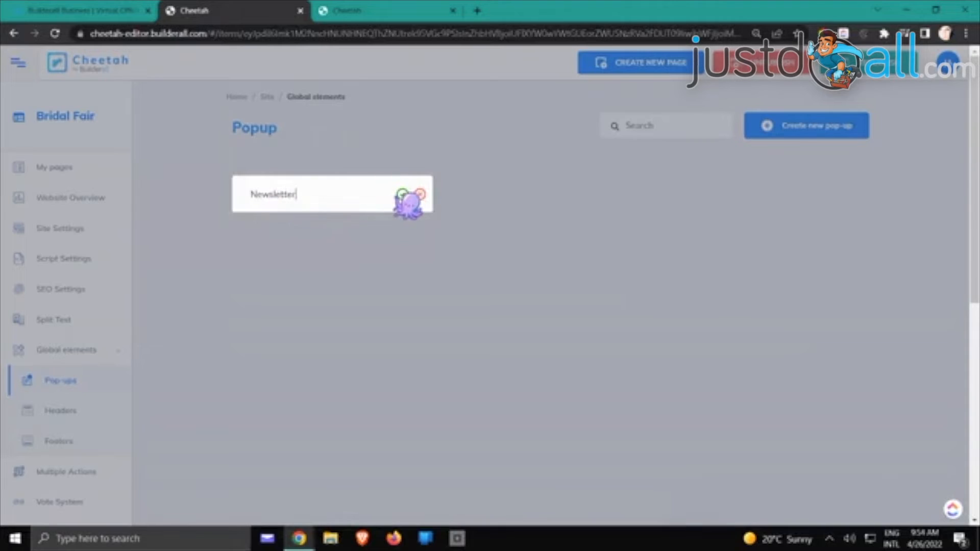
- Save the new pop-up under the name Newsletter and open it for editing
left_click(401, 195)
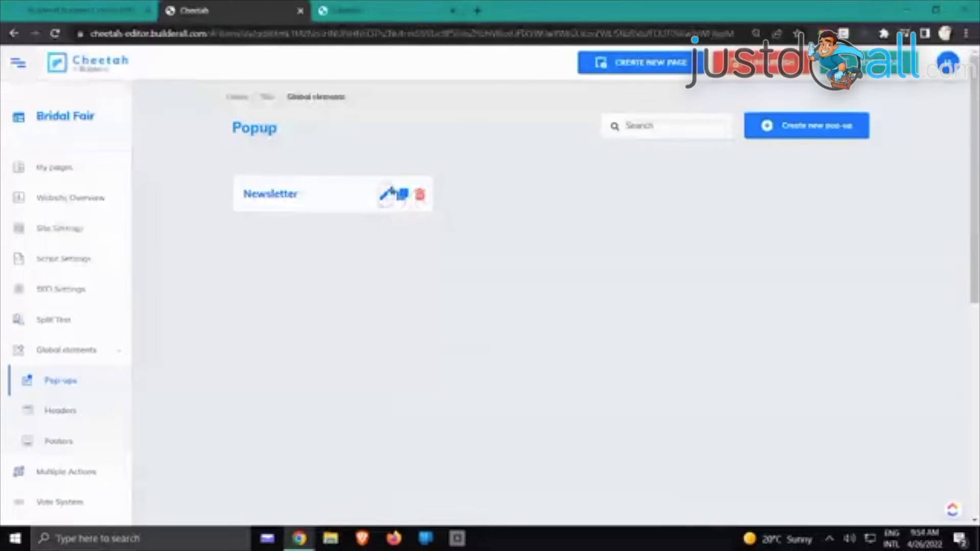
left_click(392, 192)
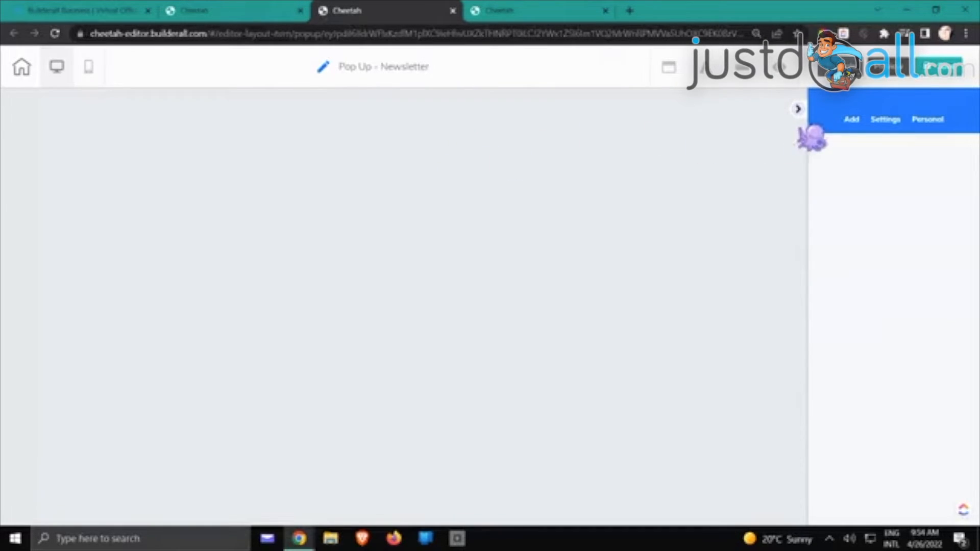
- Add a blank panel to the Newsletter pop-up
left_click(799, 109)
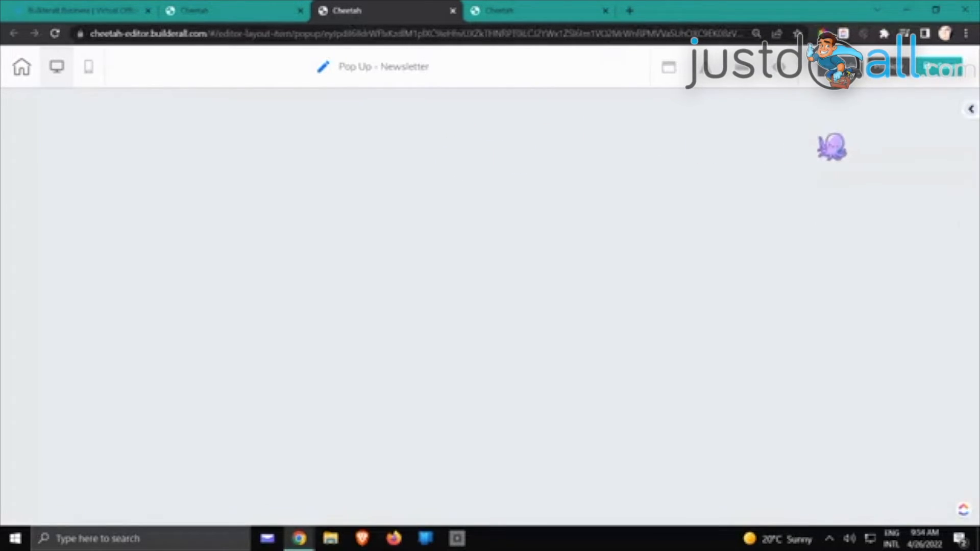
left_click(972, 112)
left_click(858, 154)
left_click(860, 230)
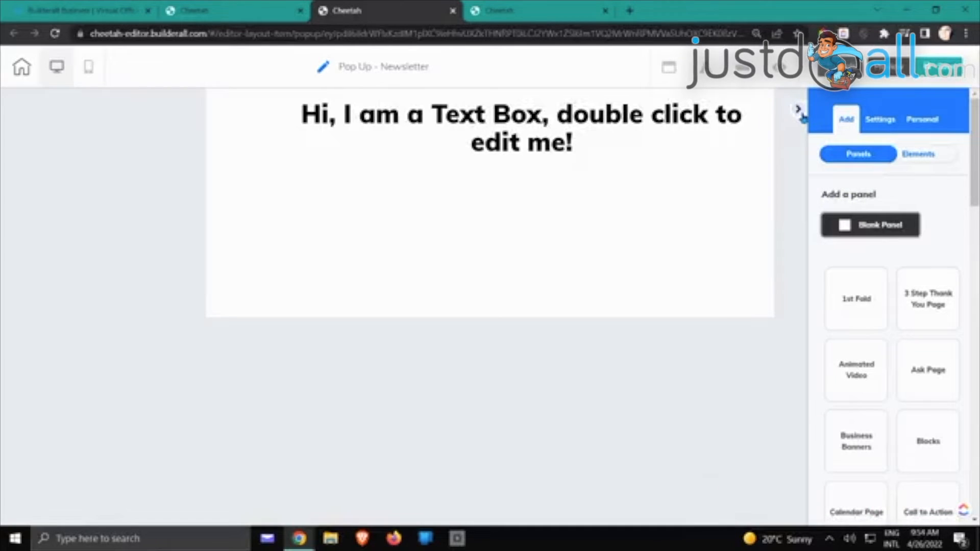
- Add the 1st Fold - 04 panel from the 1st Fold category to the Newsletter pop-up
scroll(857, 306, "down", 3)
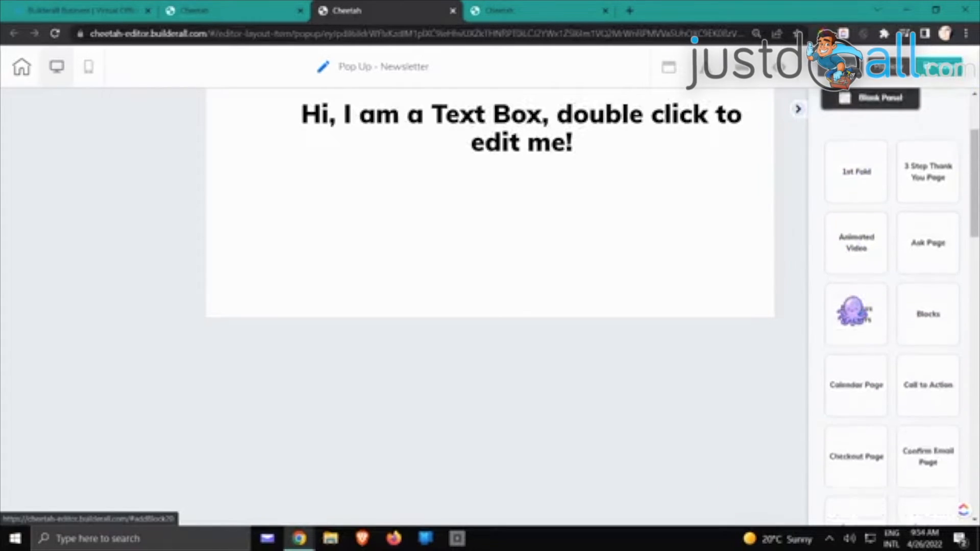
scroll(858, 306, "up", 3)
left_click(859, 299)
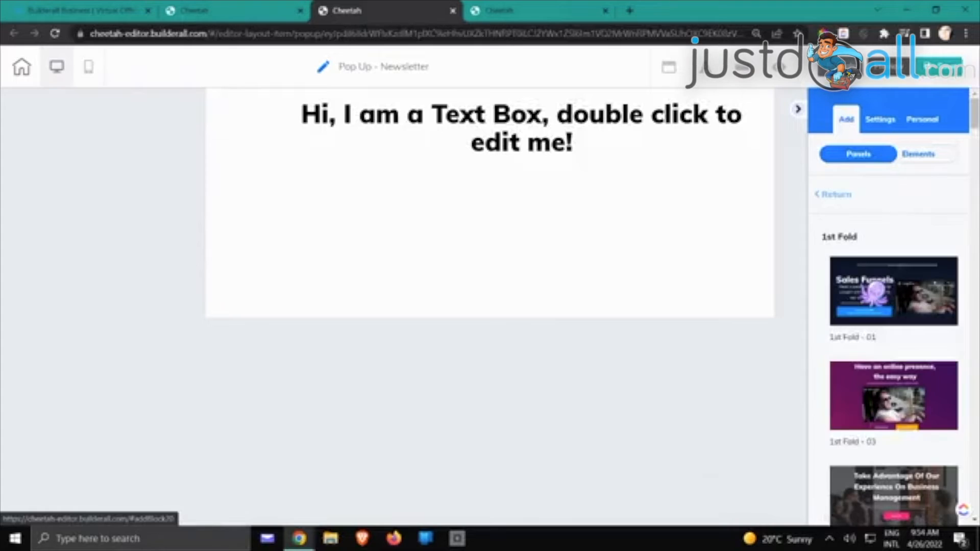
scroll(877, 347, "down", 3)
scroll(877, 347, "down", 6)
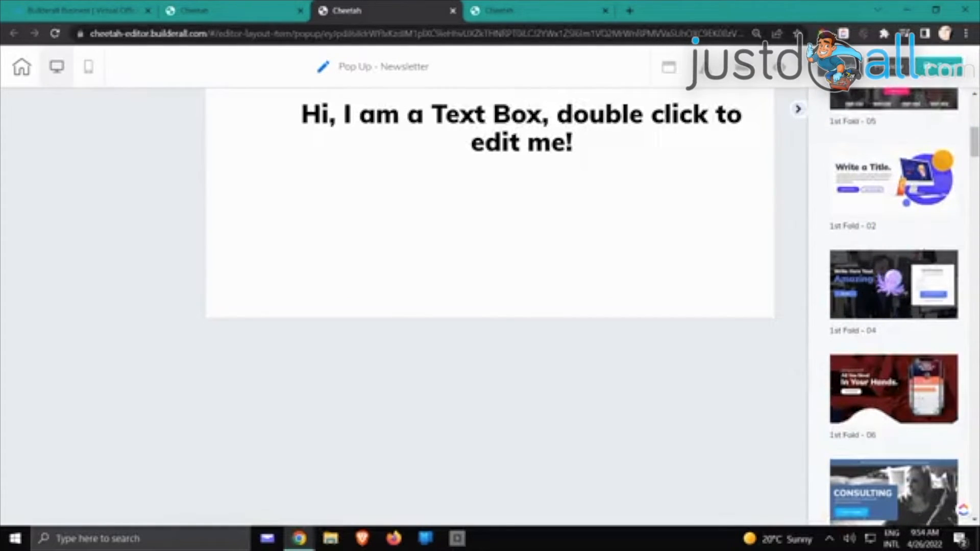
left_click(891, 282)
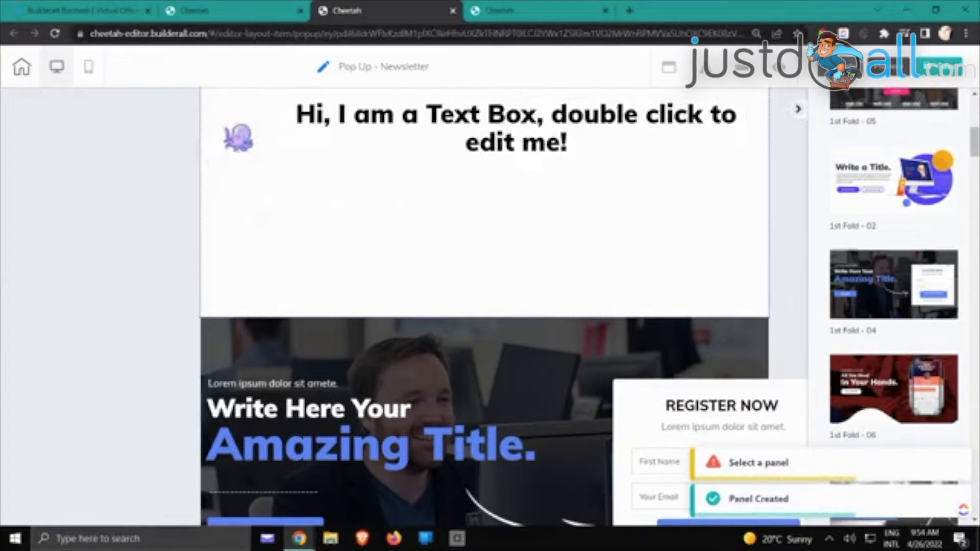
- Delete the blank panel holding the placeholder text box above the new panel
left_click(237, 128)
left_click(272, 100)
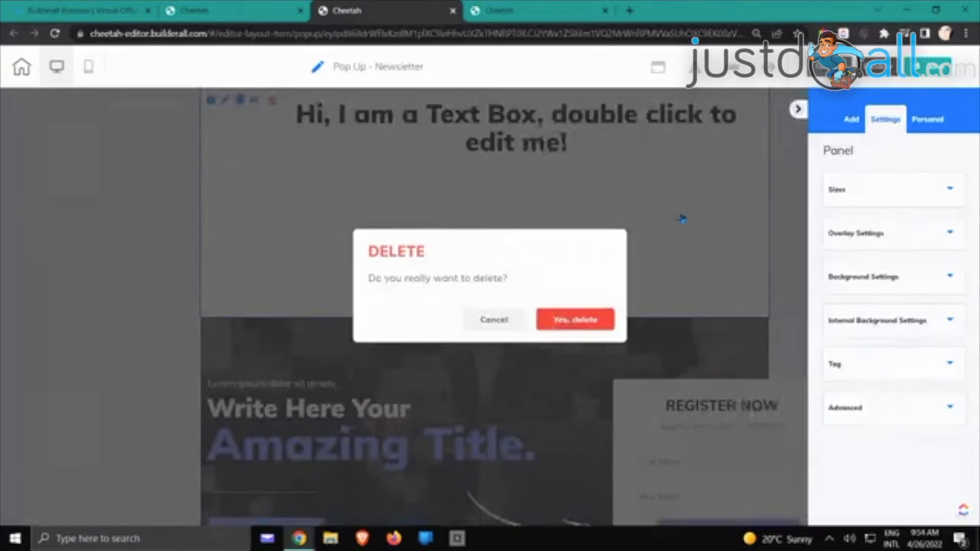
left_click(576, 319)
- Upload E_Brides_siteexpressIM-2.png from Downloads and set it as the remaining panel's background image
left_click(799, 108)
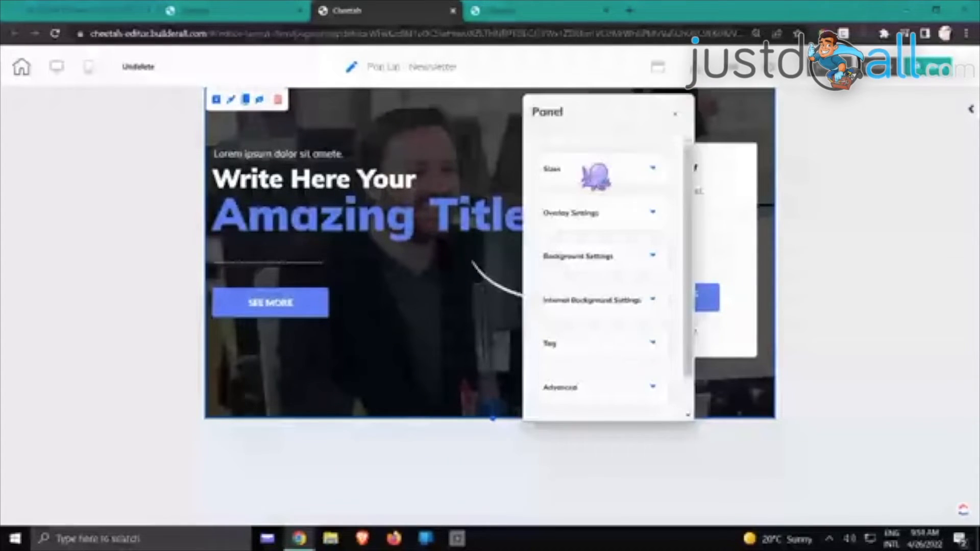
left_click(589, 257)
scroll(592, 271, "down", 4)
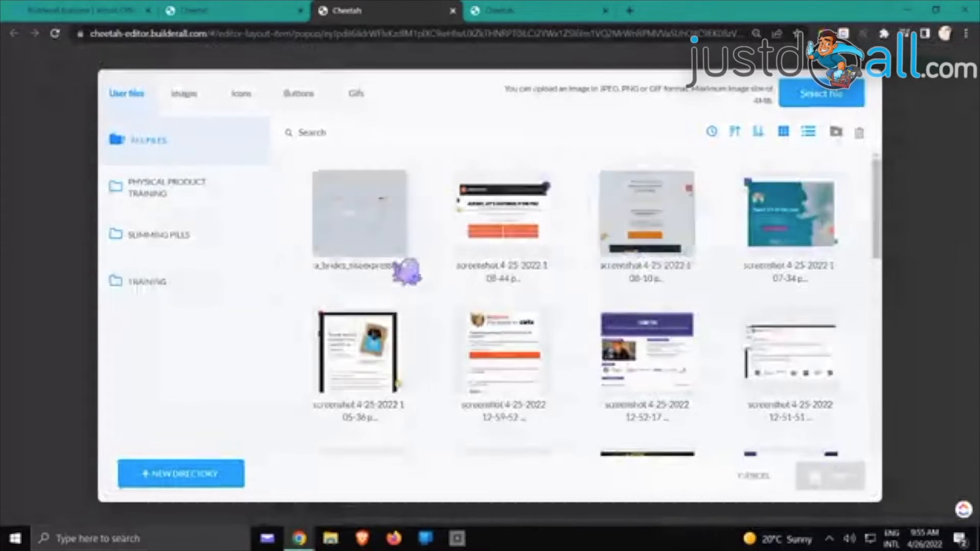
left_click(803, 106)
left_click(186, 132)
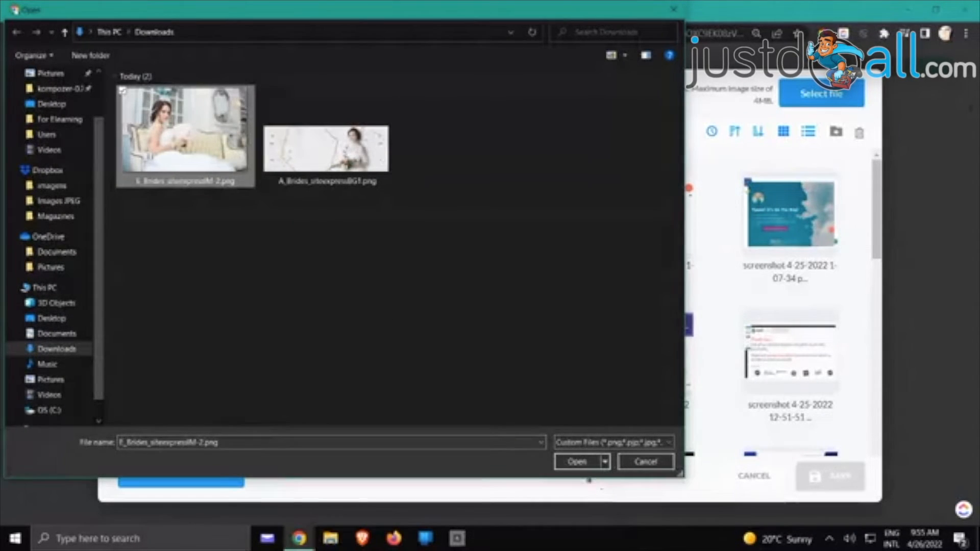
left_click(583, 465)
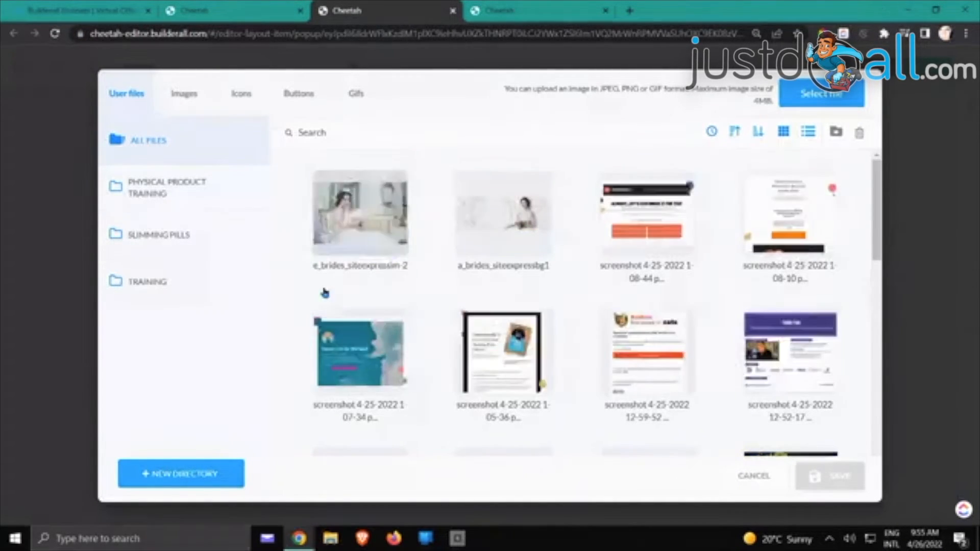
left_click(360, 235)
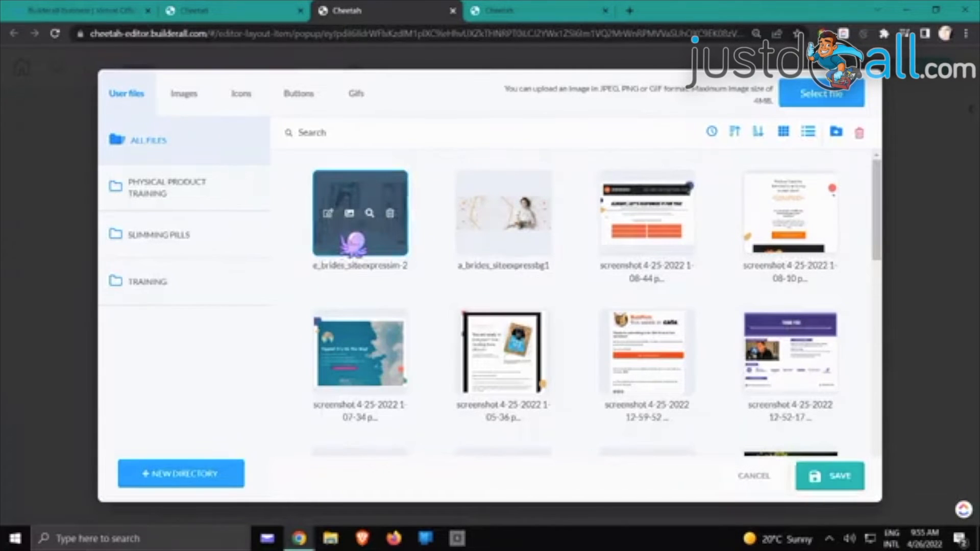
left_click(819, 475)
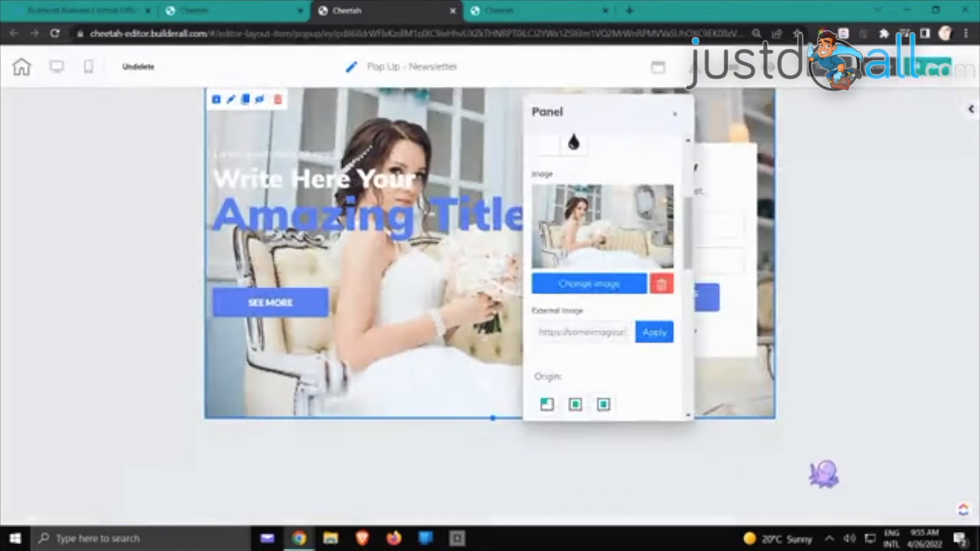
left_click(734, 396)
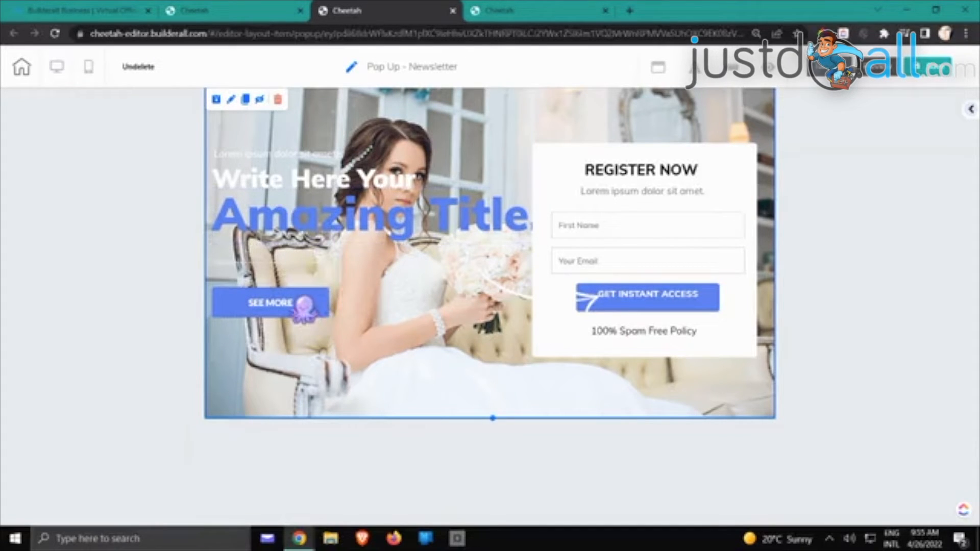
- Delete the SEE MORE button from the pop-up panel
left_click(289, 304)
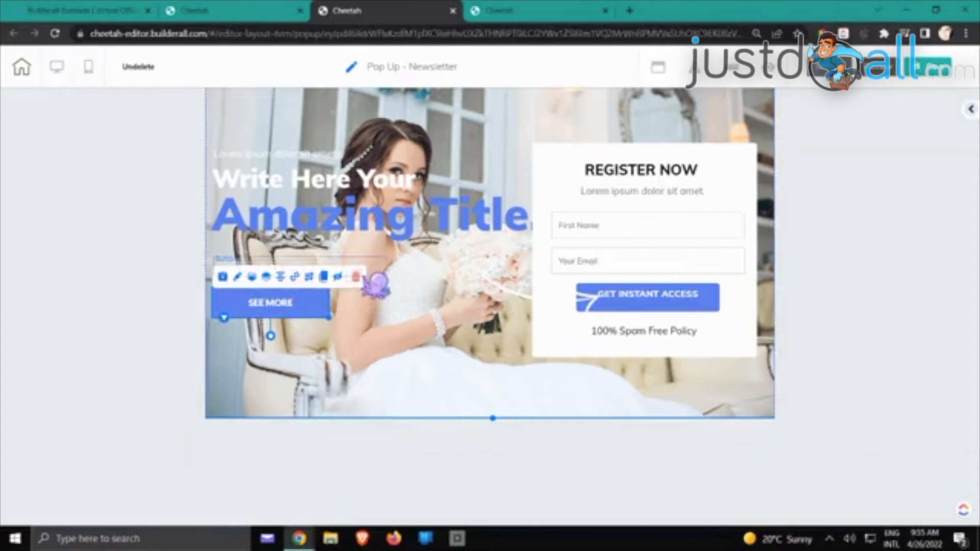
left_click_drag(327, 303, 391, 351)
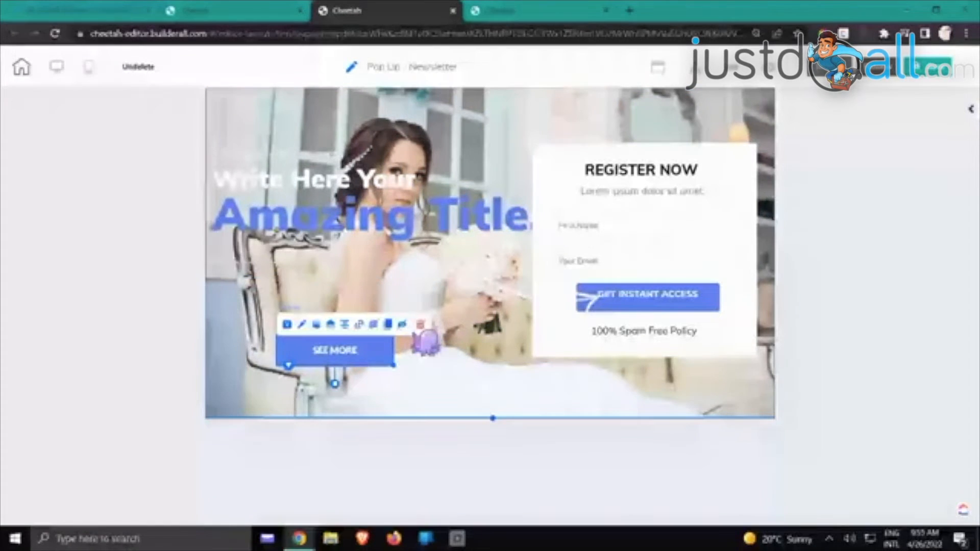
left_click(420, 324)
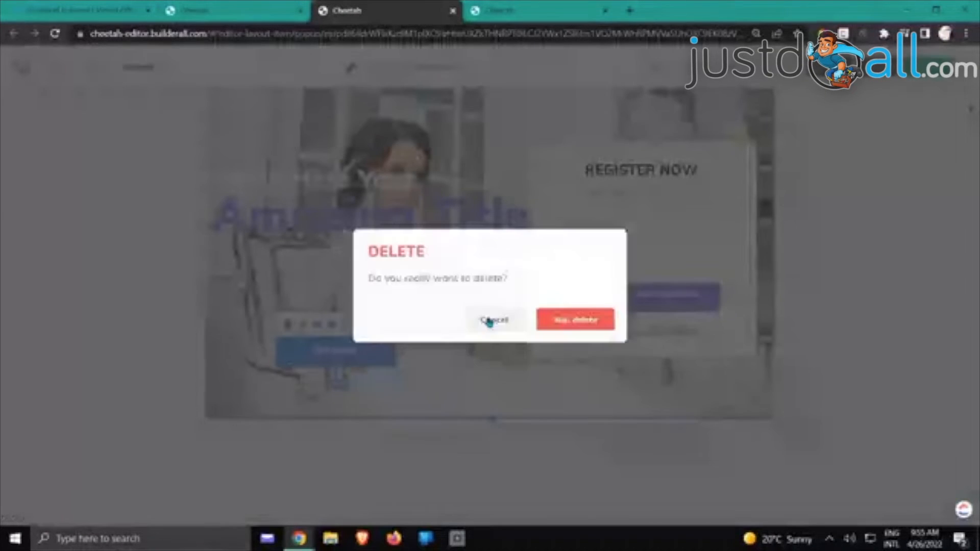
left_click(576, 325)
- Delete the "Amazing Title." and "Write Here Your" headline texts from the panel
left_click_drag(484, 240, 340, 268)
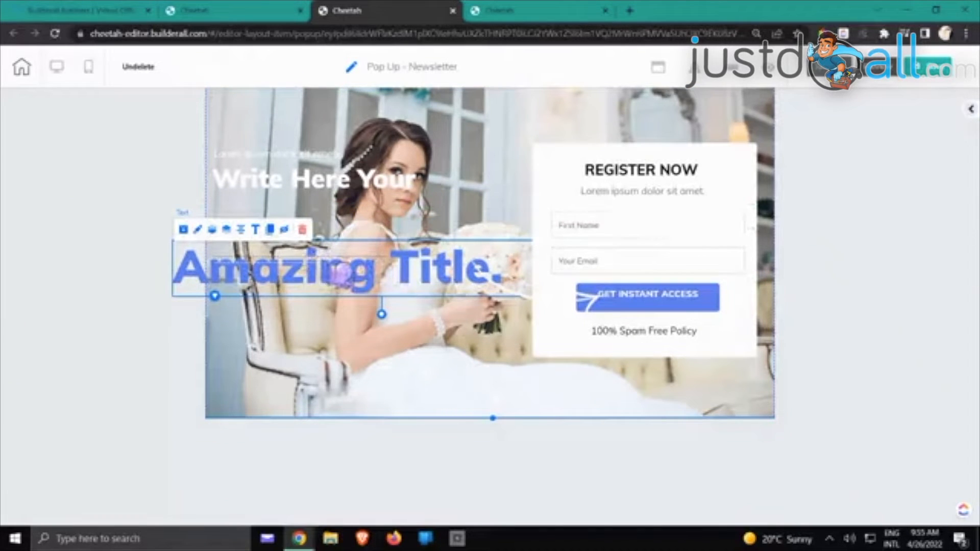
left_click(304, 230)
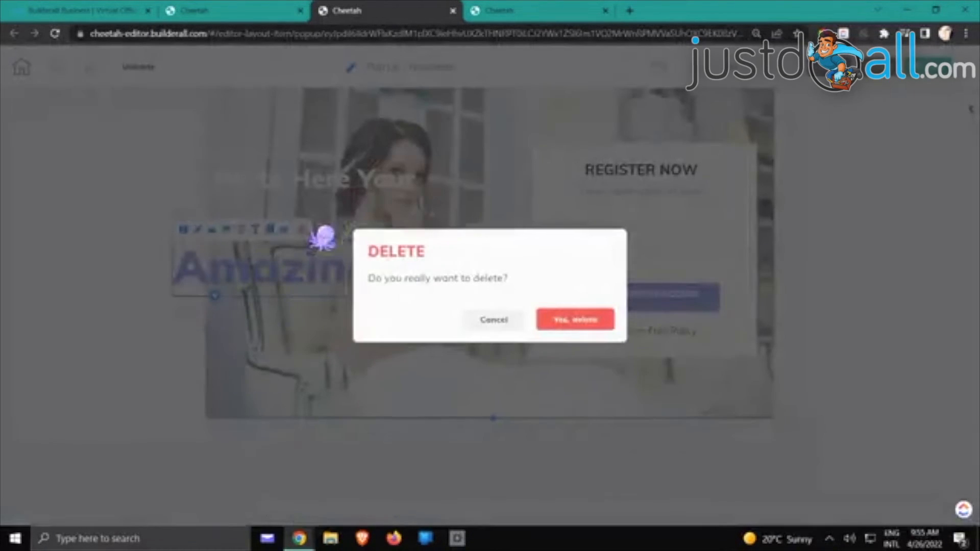
left_click(562, 326)
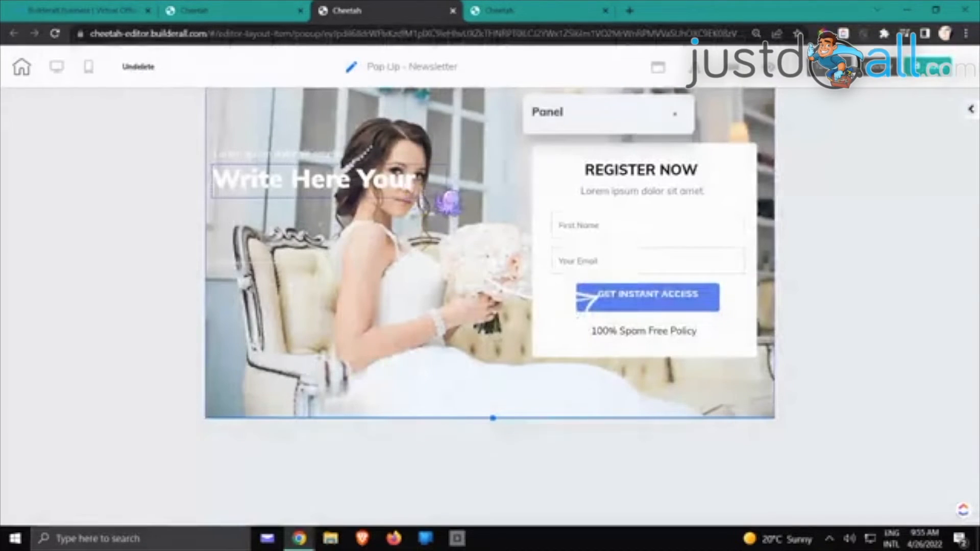
left_click_drag(464, 245, 465, 317)
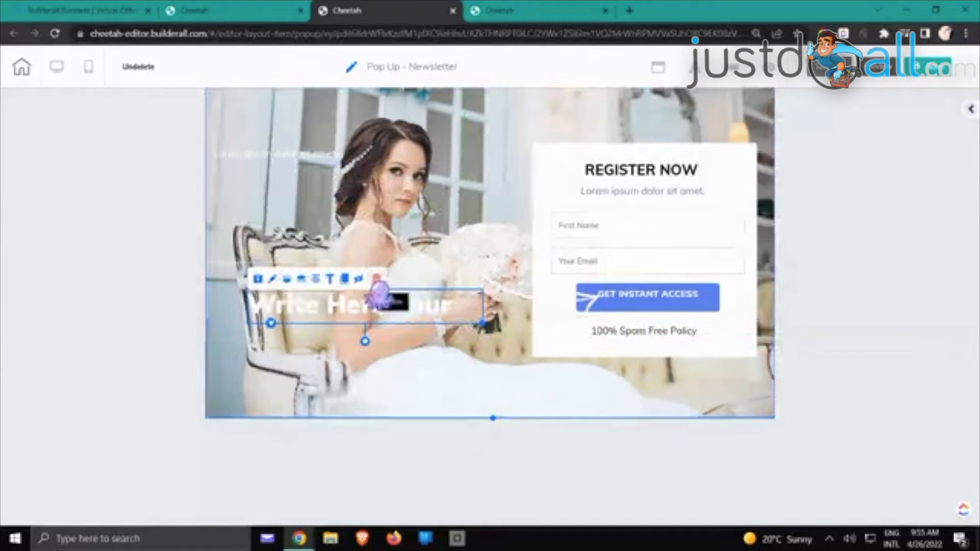
left_click(376, 280)
left_click(554, 319)
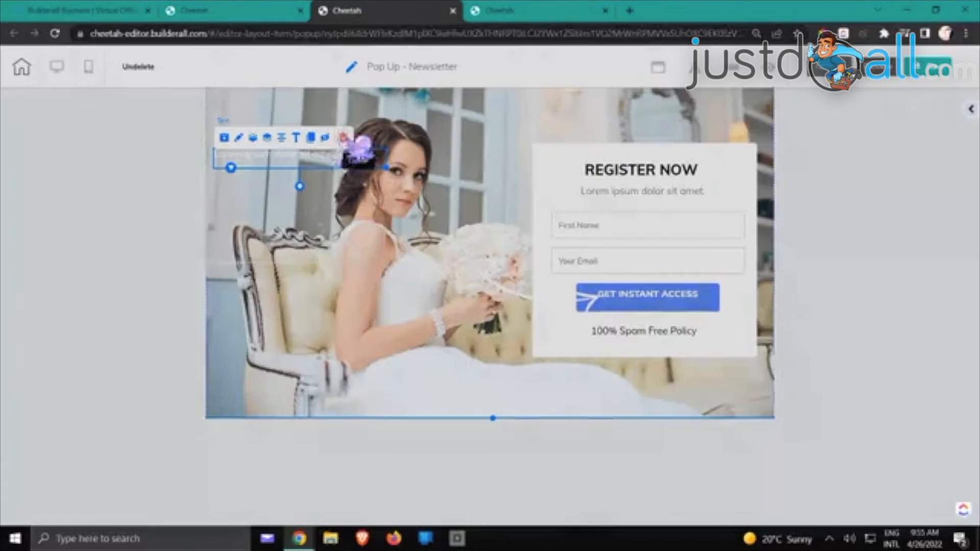
- Delete the small "Lorem ipsum" text and the dashed line text beside the bride's image
left_click(343, 137)
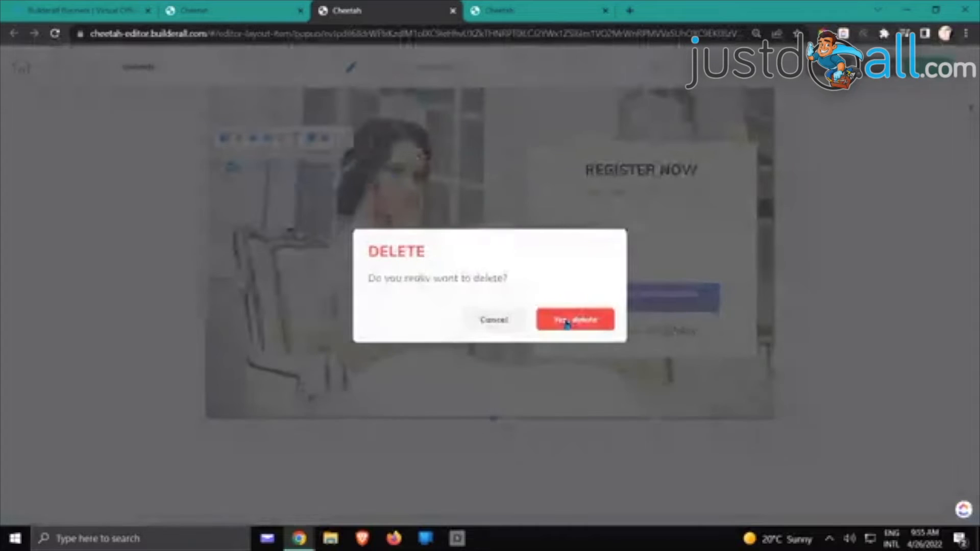
left_click(571, 322)
left_click(349, 267)
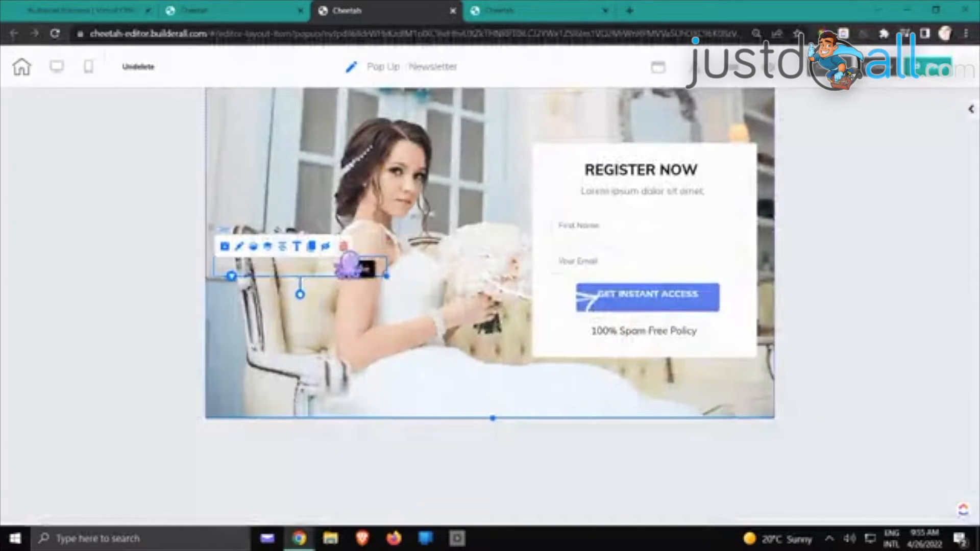
left_click(343, 246)
left_click(552, 320)
- Move the REGISTER NOW box up and to the left, and delete its "100% Spam Free Policy" text
left_click_drag(556, 346, 519, 315)
left_click_drag(633, 309, 650, 277)
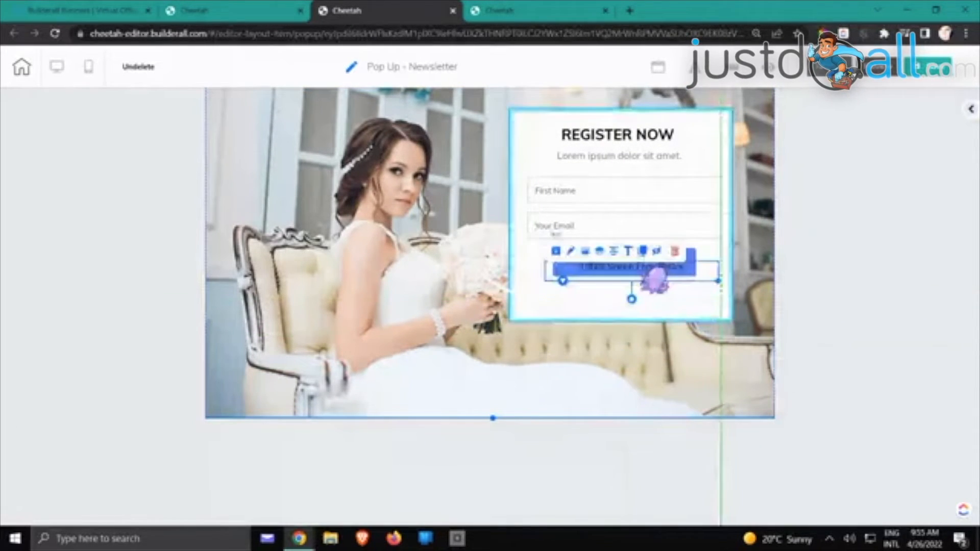
key("Delete")
left_click(586, 317)
- Delete the curved arrow image overlapping the form, and shorten and reposition the white REGISTER NOW box
left_click(569, 306)
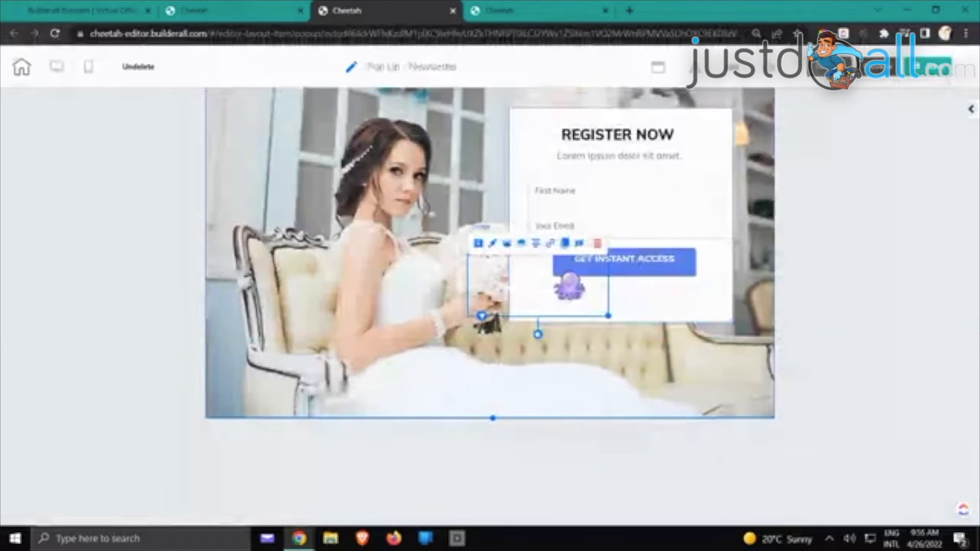
key("Delete")
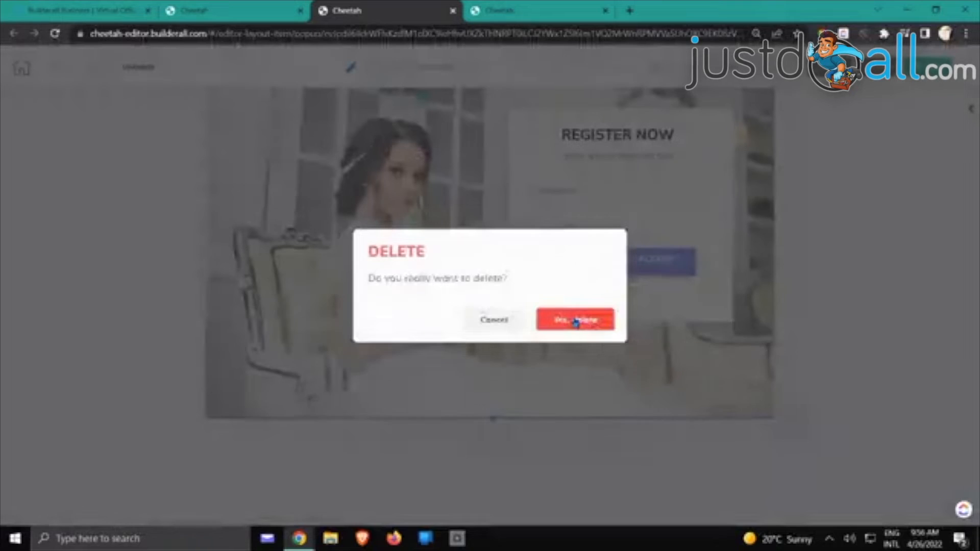
left_click(574, 319)
left_click(625, 292)
mouse_move(731, 322)
left_mouse_down()
mouse_move(736, 295)
mouse_move(741, 327)
left_mouse_up()
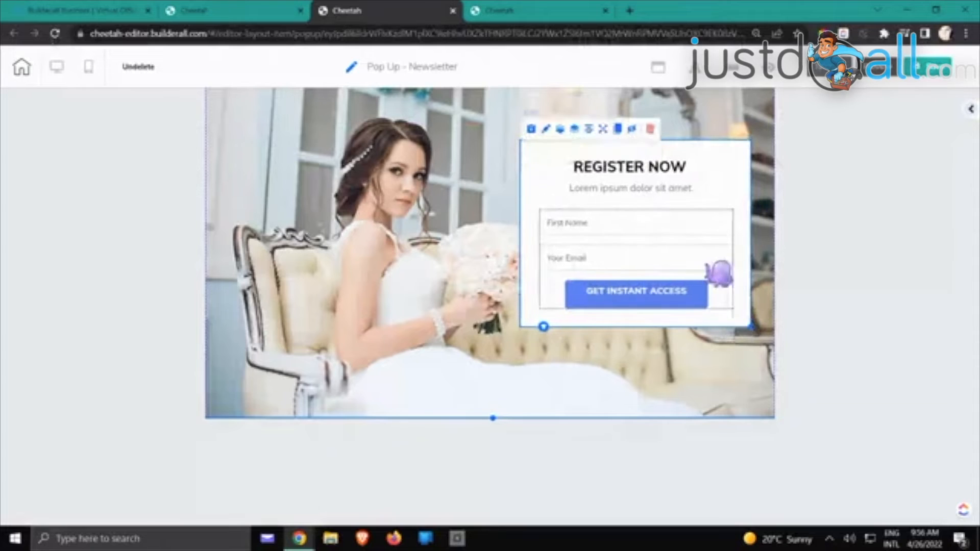
- Replace the REGISTER NOW heading text with "Subscribe to Newsletter" and save it
left_click(682, 176)
left_click(627, 148)
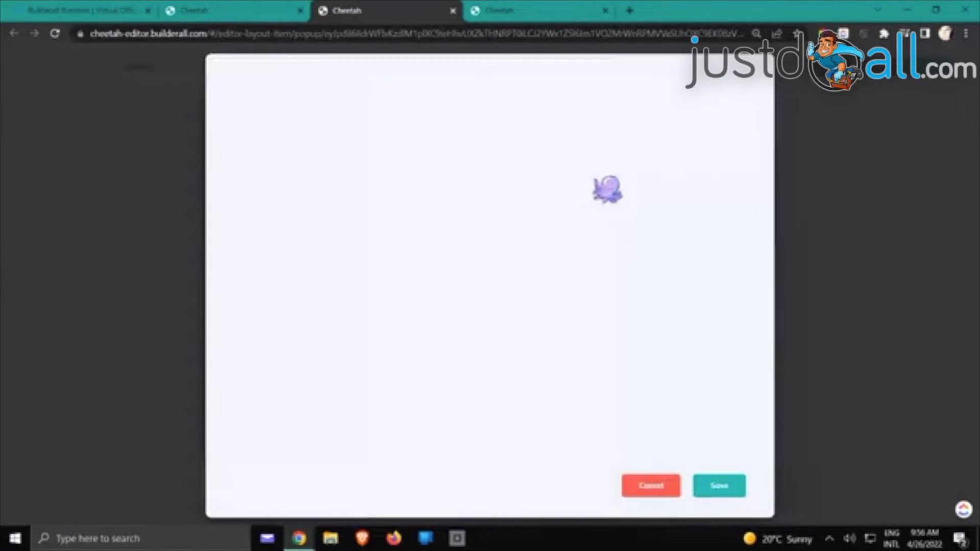
left_click_drag(546, 148, 421, 156)
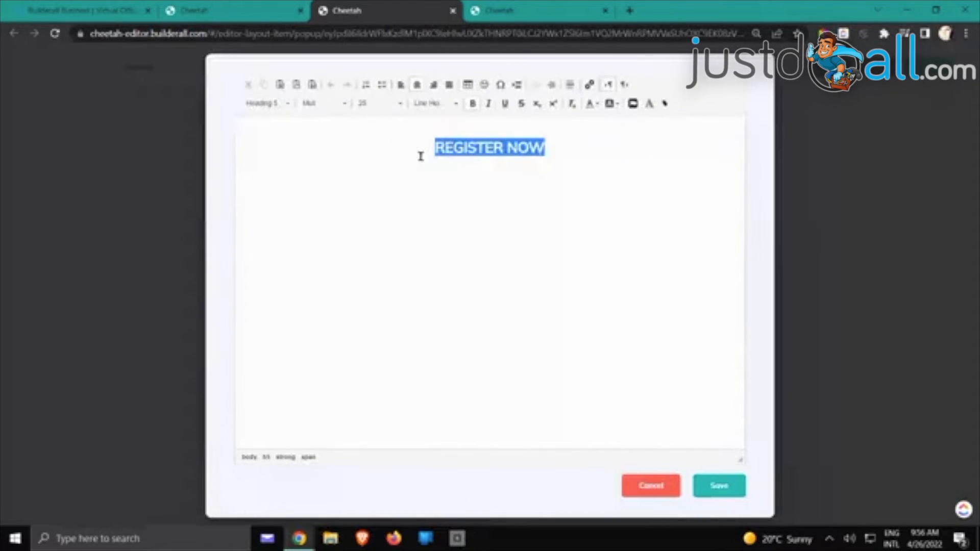
type("Subscribe to Newsl")
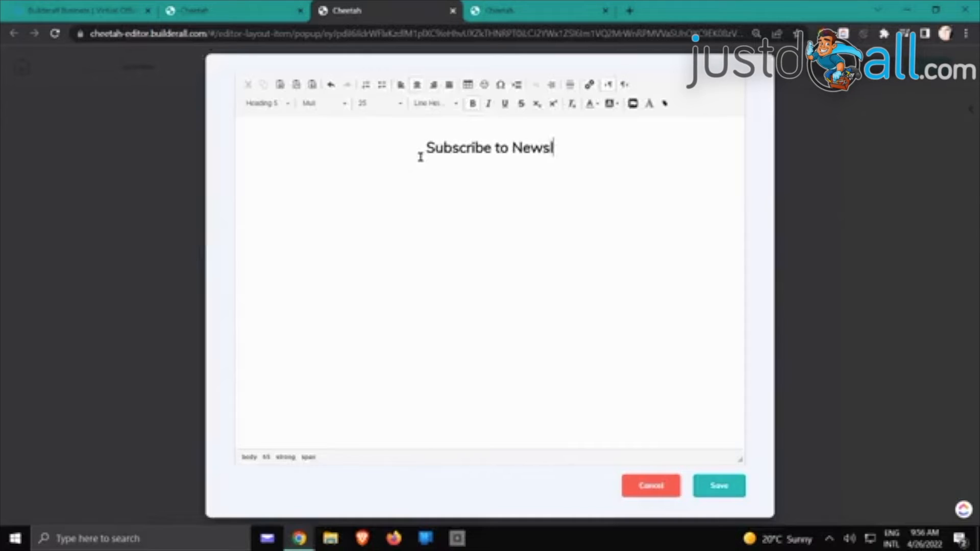
type("etter")
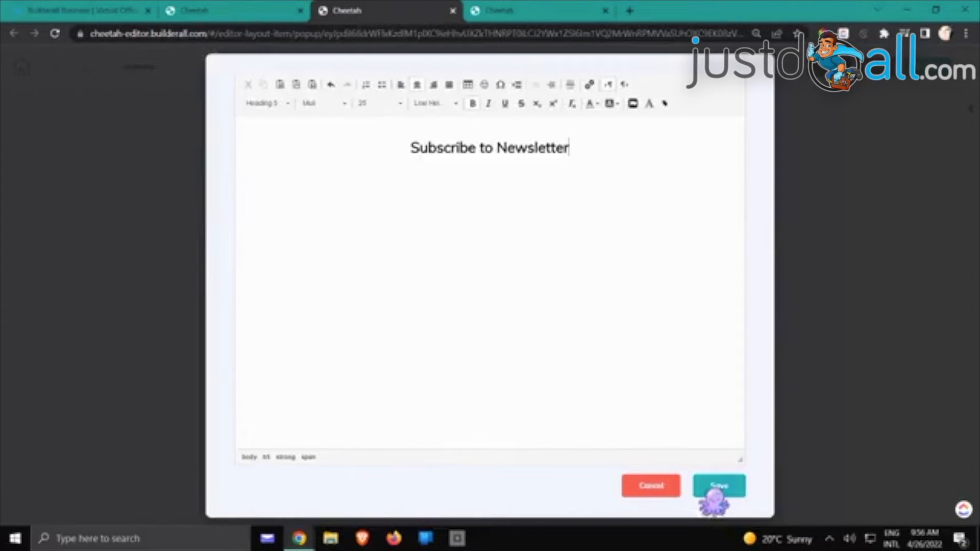
left_click(717, 486)
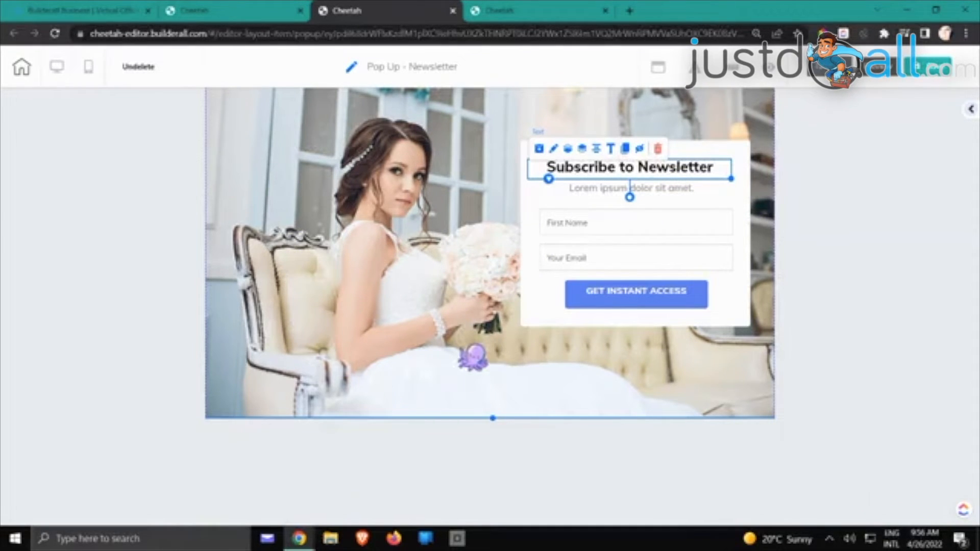
- Set the background color of the contact form's GET INSTANT ACCESS button to hex E6989E
left_click(649, 308)
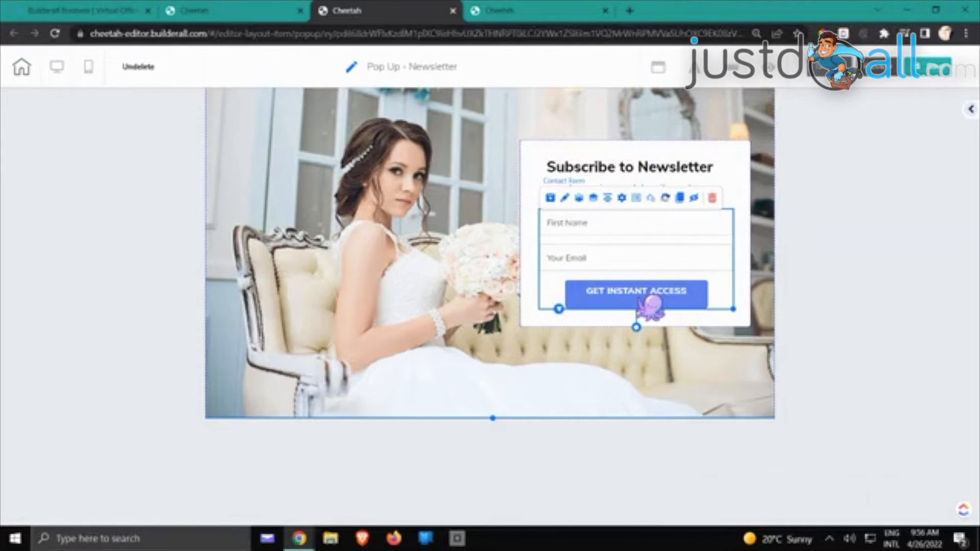
double_click(649, 307)
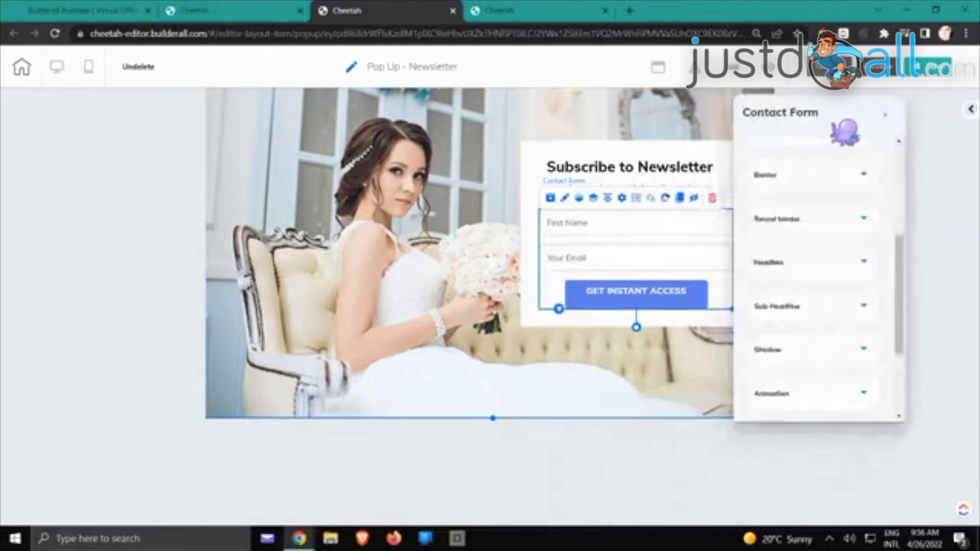
left_click(796, 266)
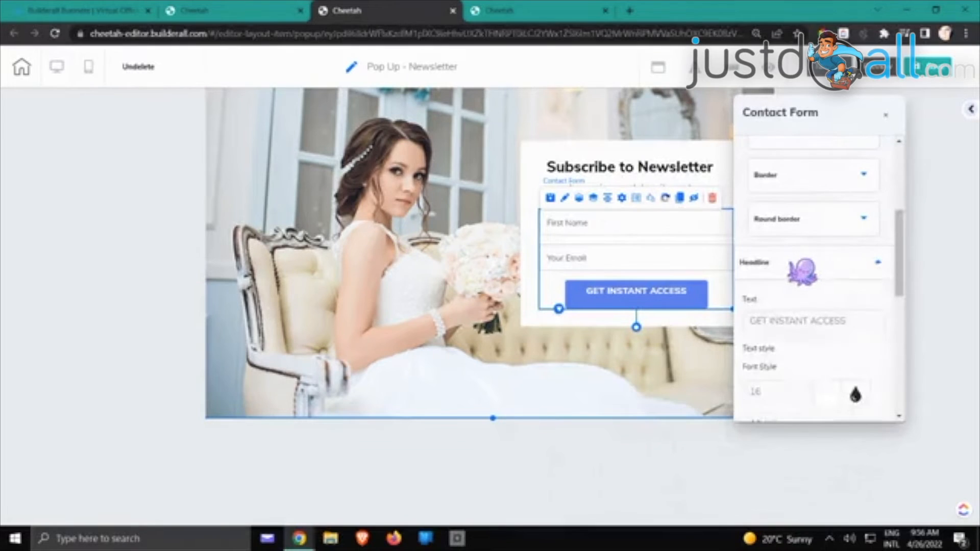
scroll(801, 267, "down", 3)
scroll(820, 260, "up", 4)
left_click(803, 176)
left_click(759, 234)
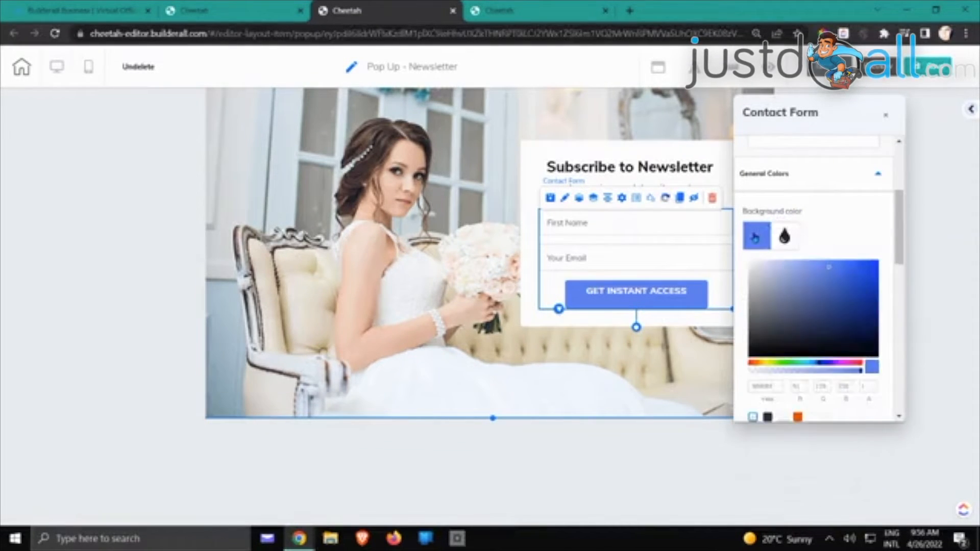
scroll(781, 286, "down", 2)
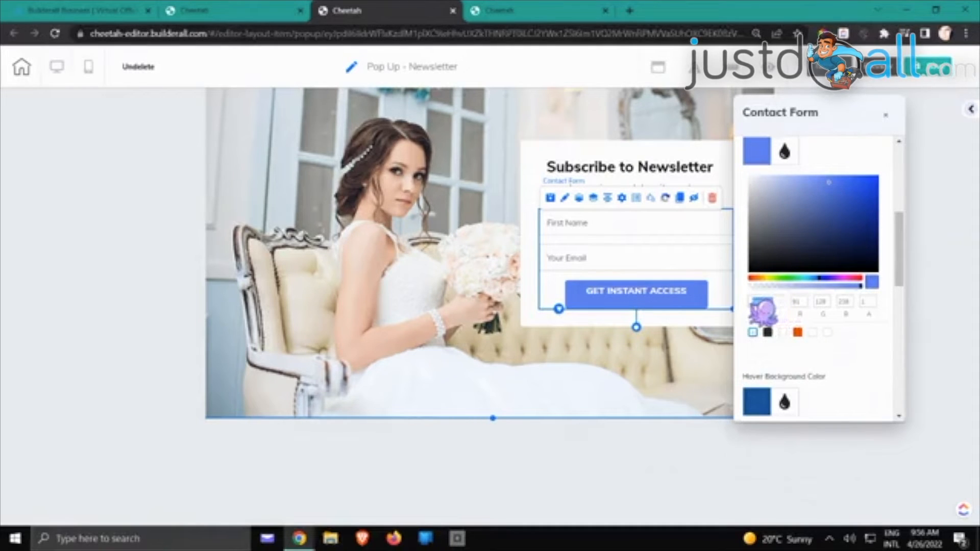
type("E6989E")
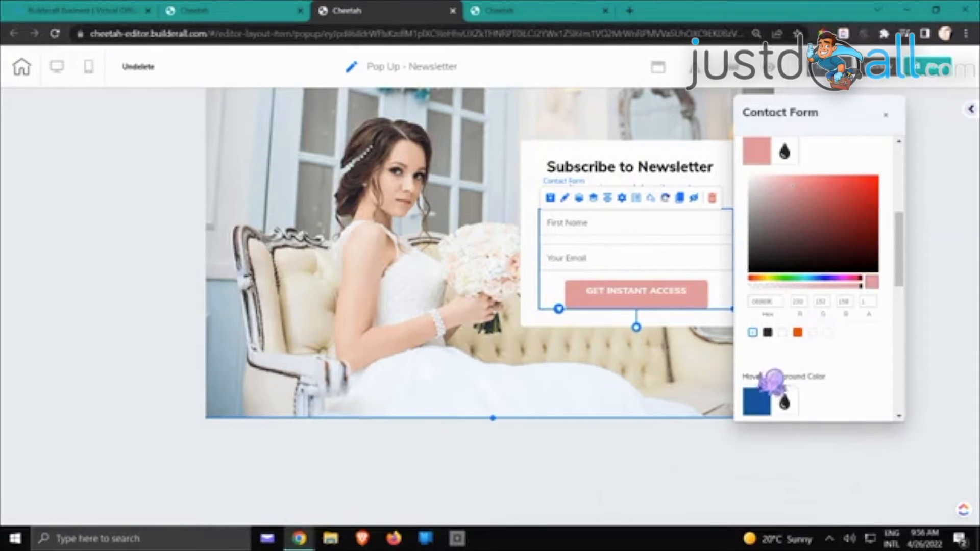
- Set the hover background color of the GET INSTANT ACCESS button to hex E6989E and close the form's settings
scroll(773, 383, "down", 2)
left_click(756, 313)
scroll(778, 317, "down", 2)
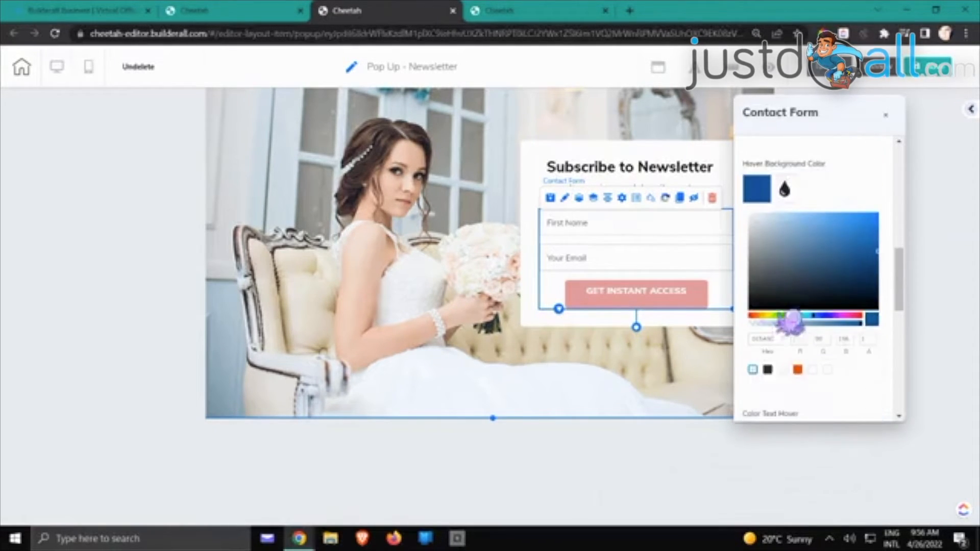
left_click(762, 340)
type("E6989E")
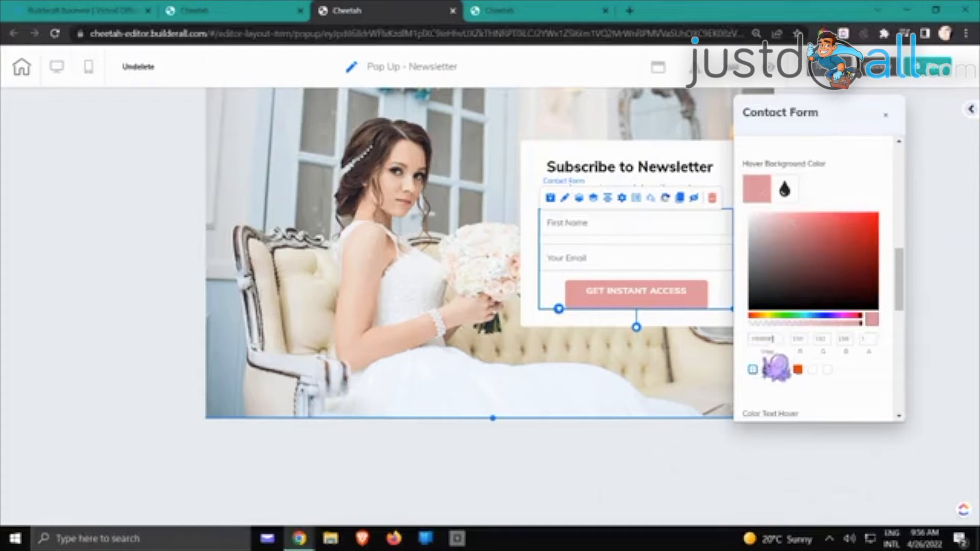
left_click(727, 359)
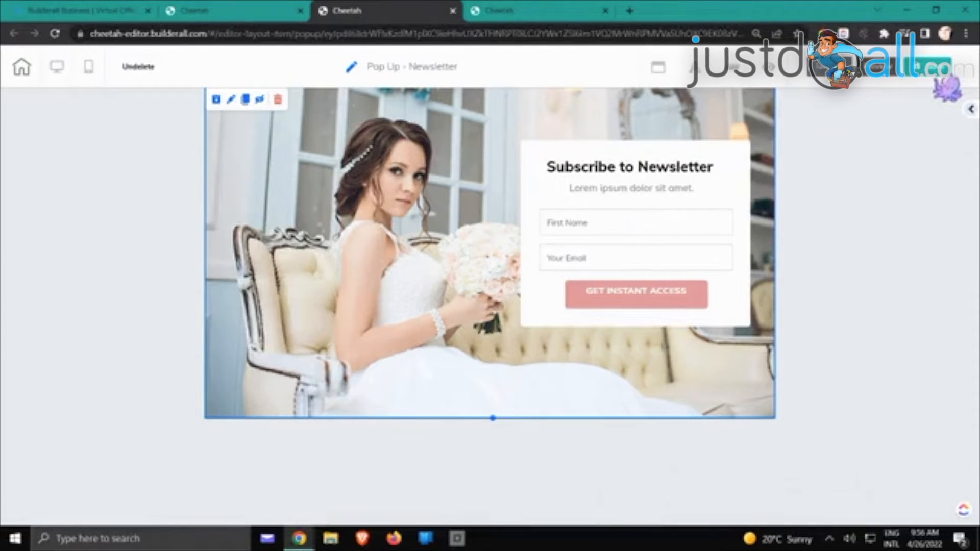
- Save the Newsletter pop-up and leave its editor with the changes kept
left_click(617, 240)
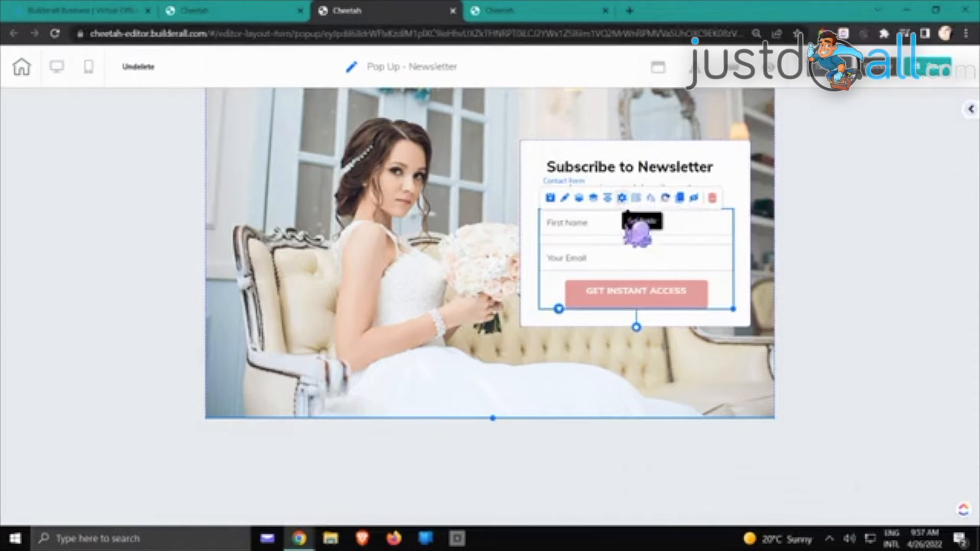
left_click(468, 266)
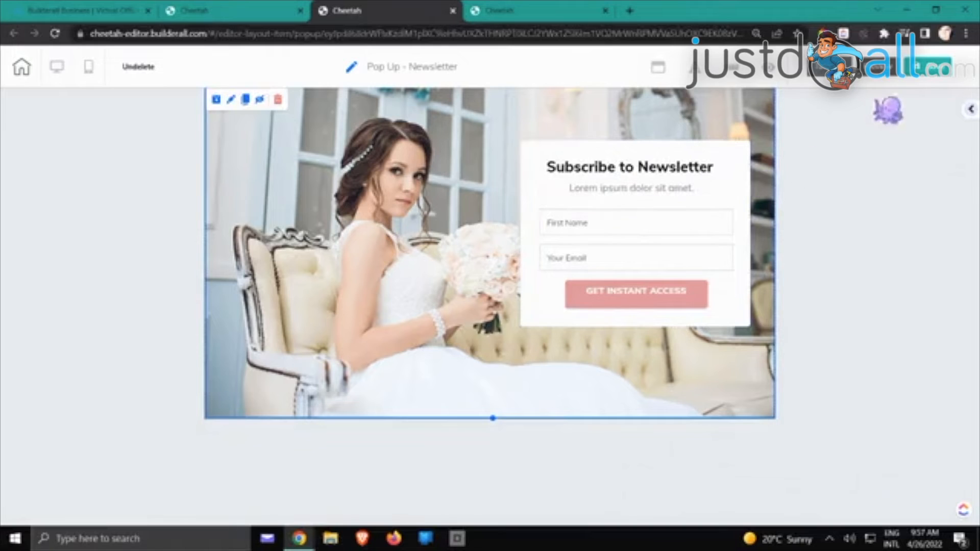
left_click(931, 66)
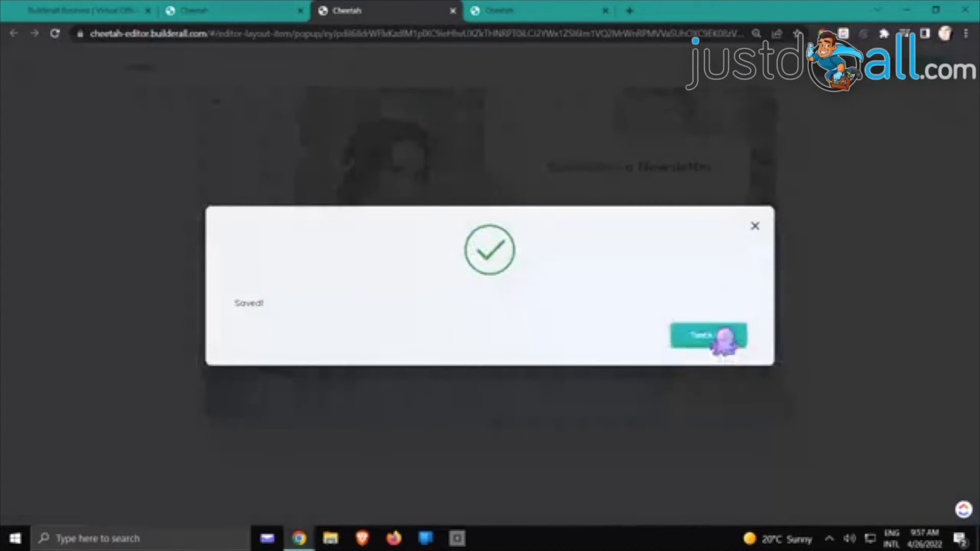
left_click(722, 339)
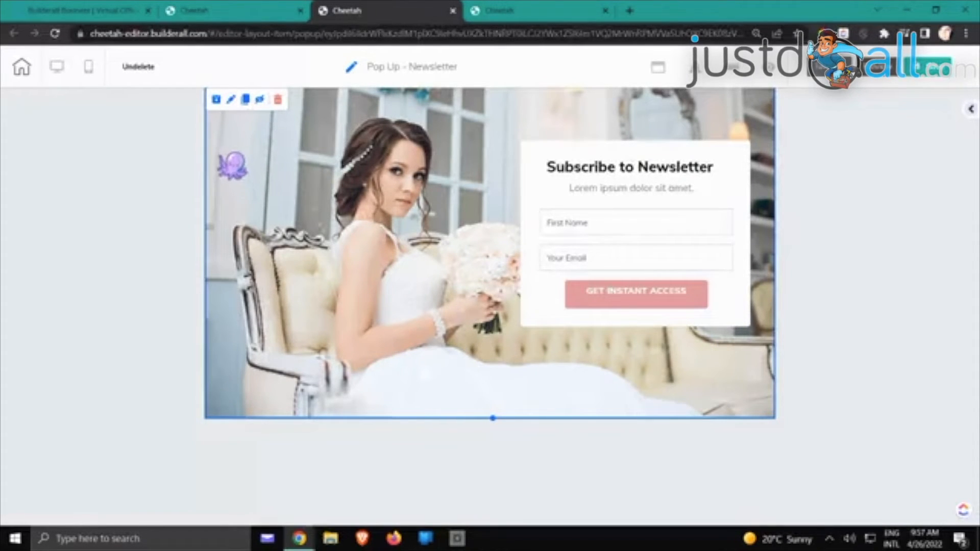
left_click(25, 69)
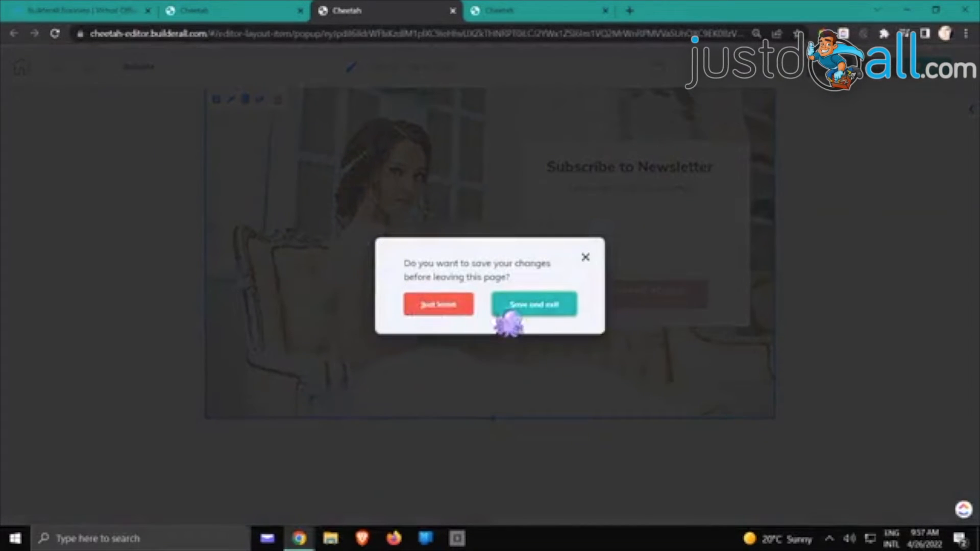
left_click(520, 304)
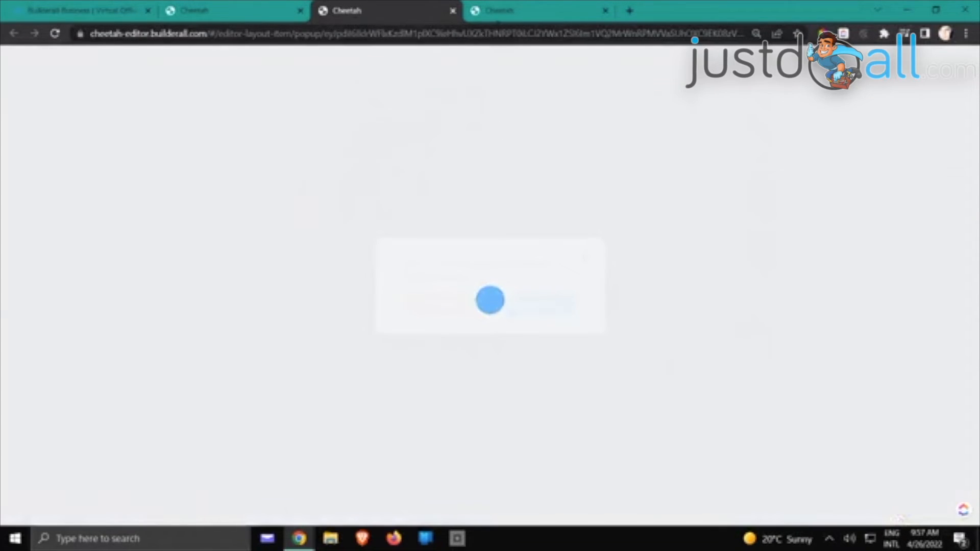
- In the home page editor, link the "Subscribe to Newsletter" button below the main title to the Newsletter pop-up
left_click(520, 17)
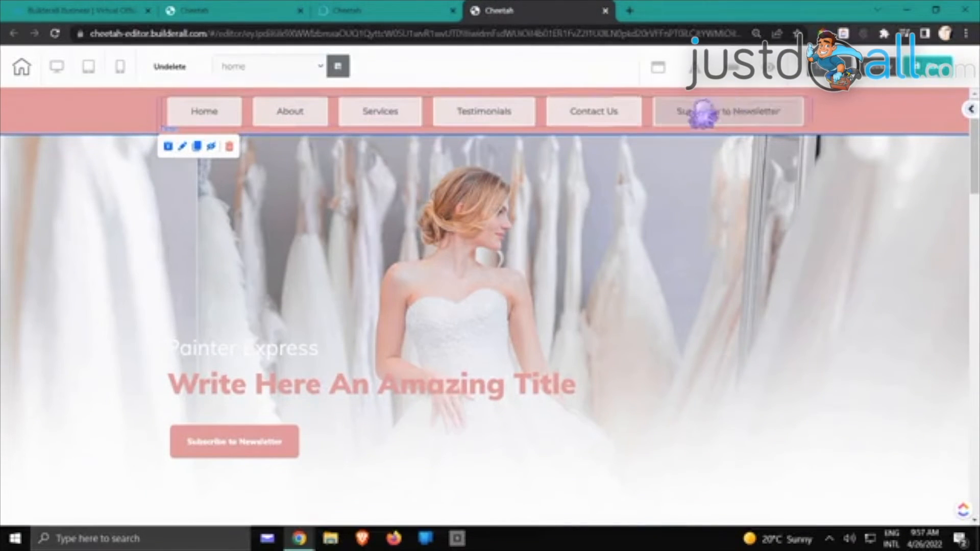
left_click(245, 457)
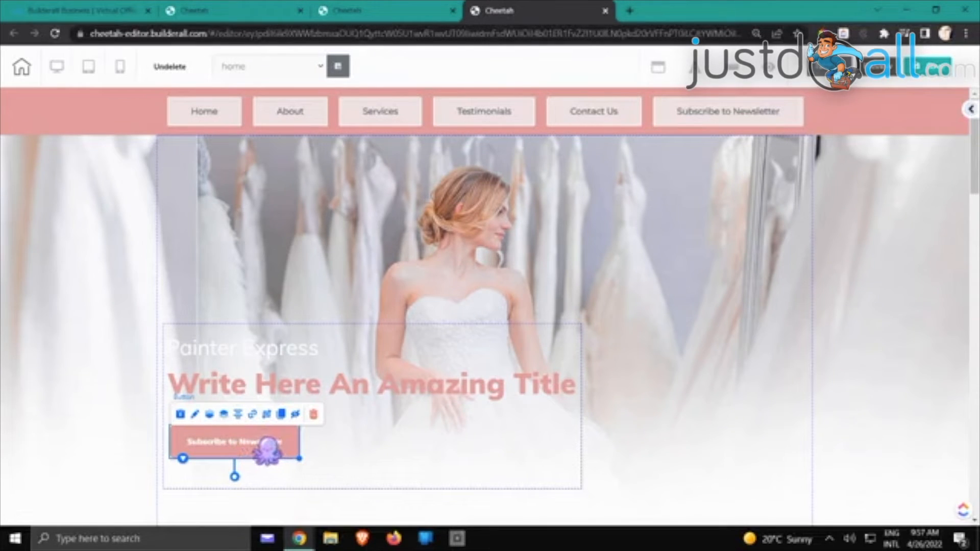
left_click(258, 413)
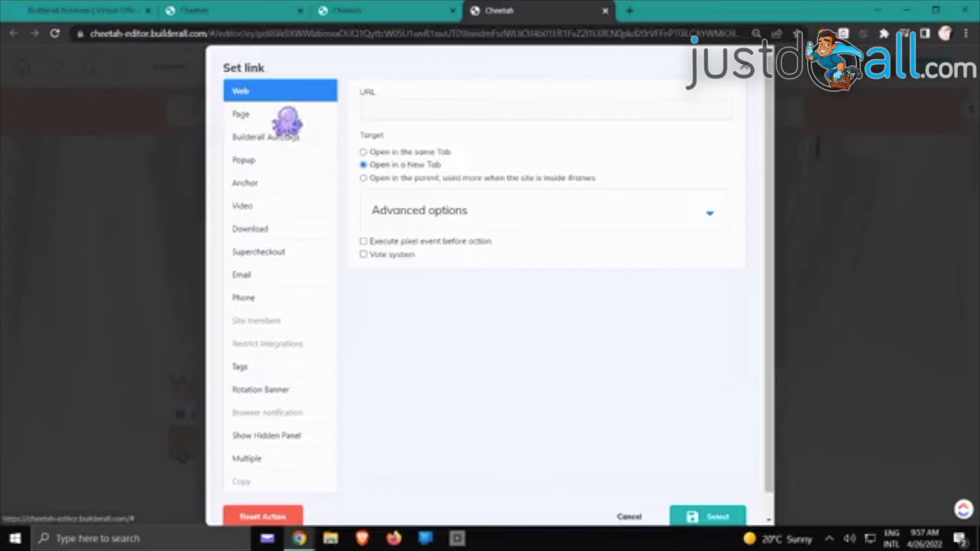
left_click(266, 162)
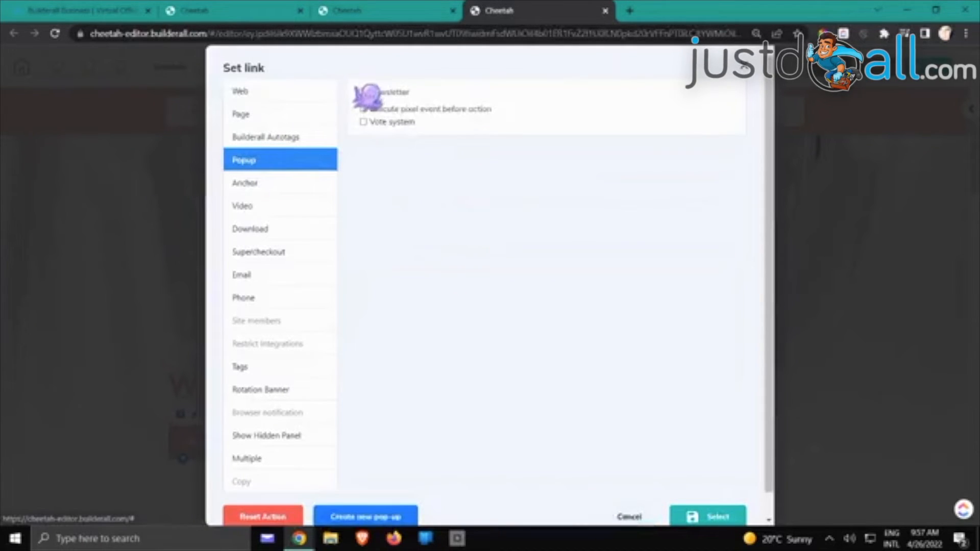
left_click(704, 518)
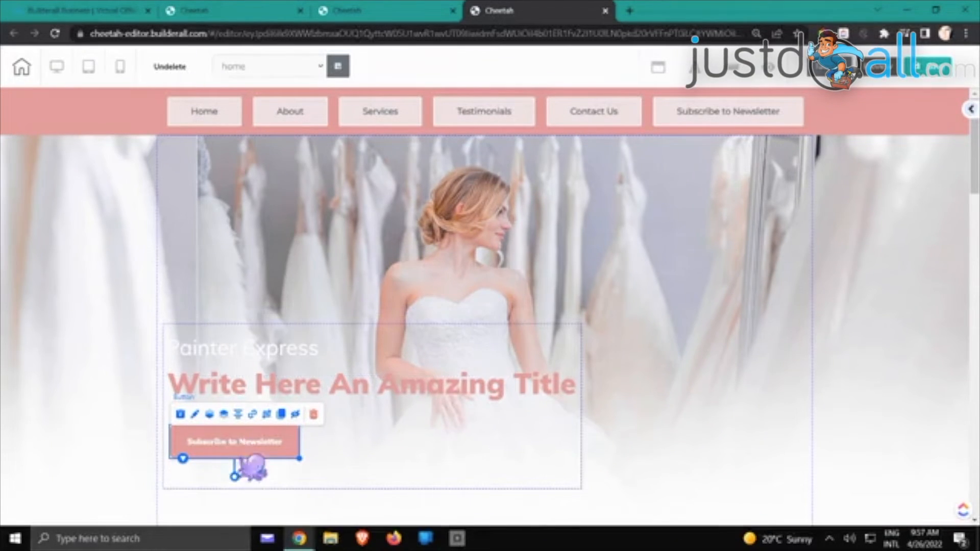
- Link the header menu's "Subscribe to Newsletter" item to the Newsletter pop-up and save the menu settings
left_click(705, 128)
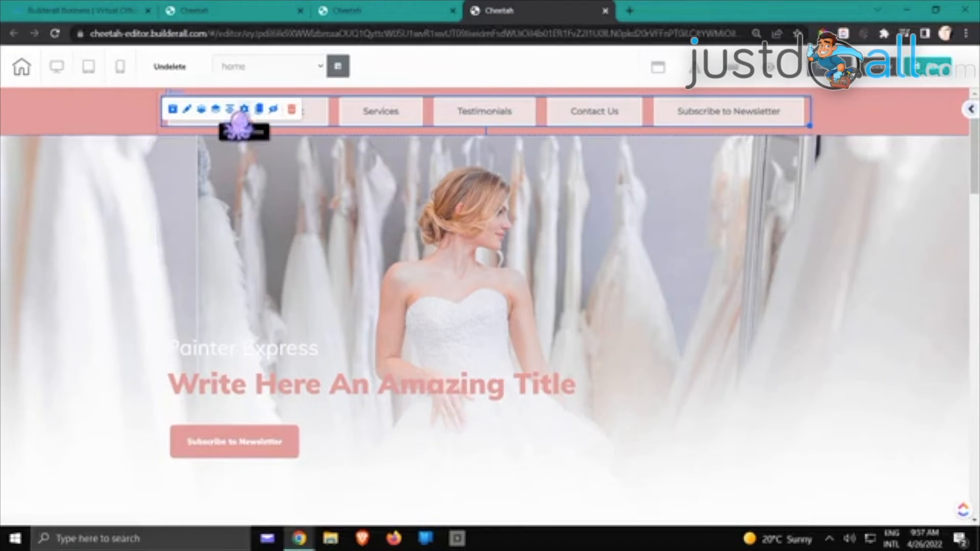
left_click(258, 110)
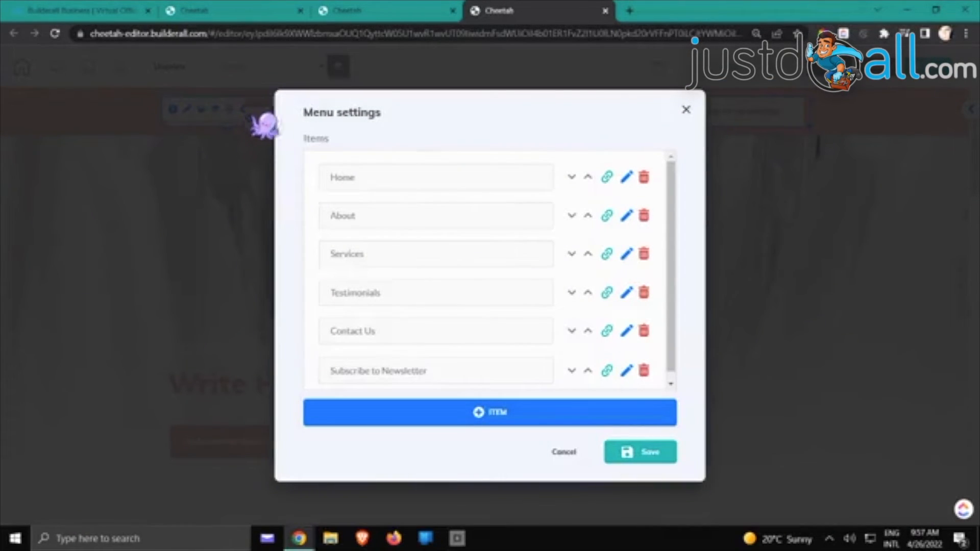
scroll(510, 226, "down", 1)
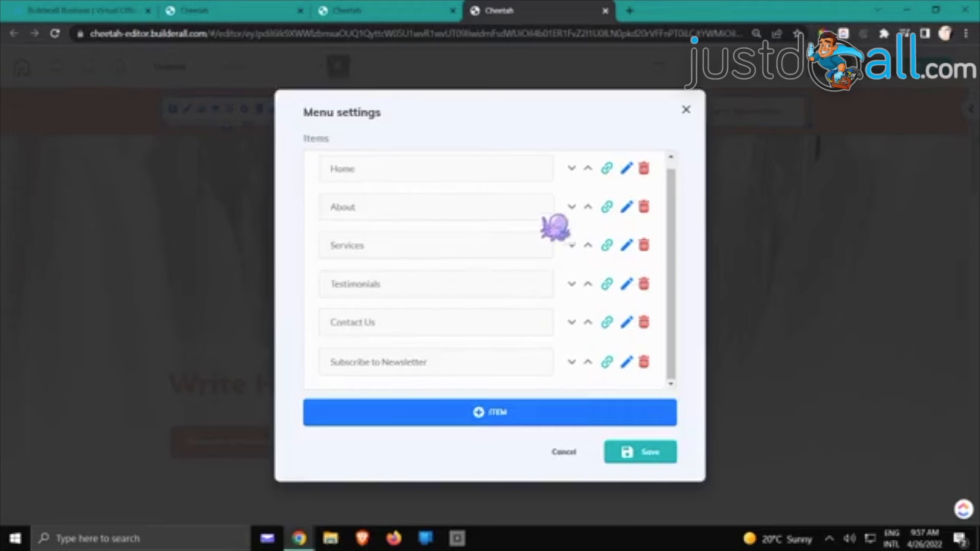
left_click(605, 364)
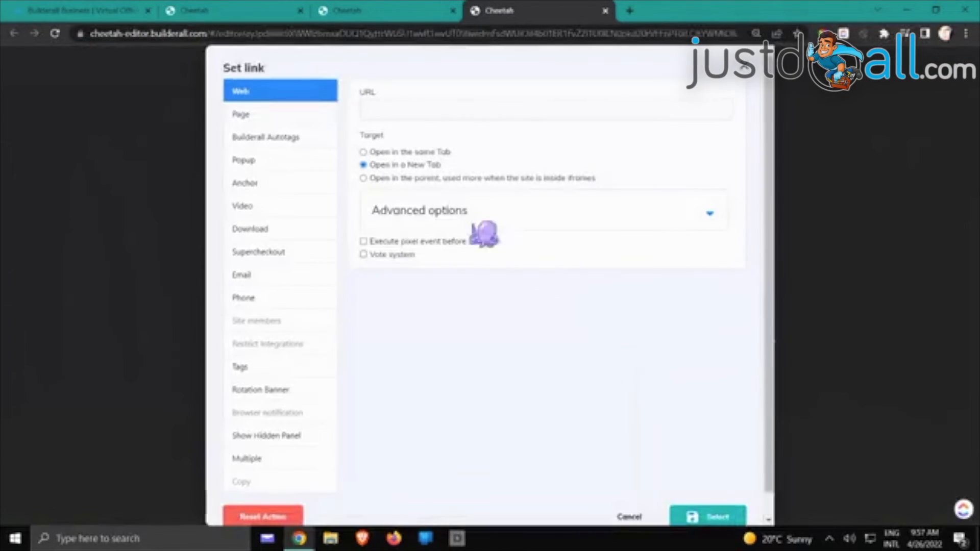
left_click(294, 162)
left_click(365, 92)
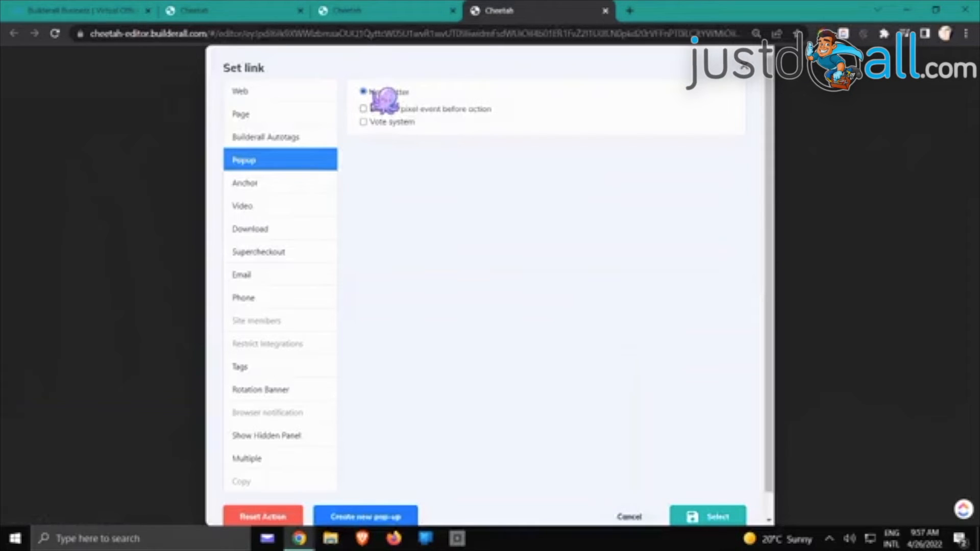
left_click(708, 514)
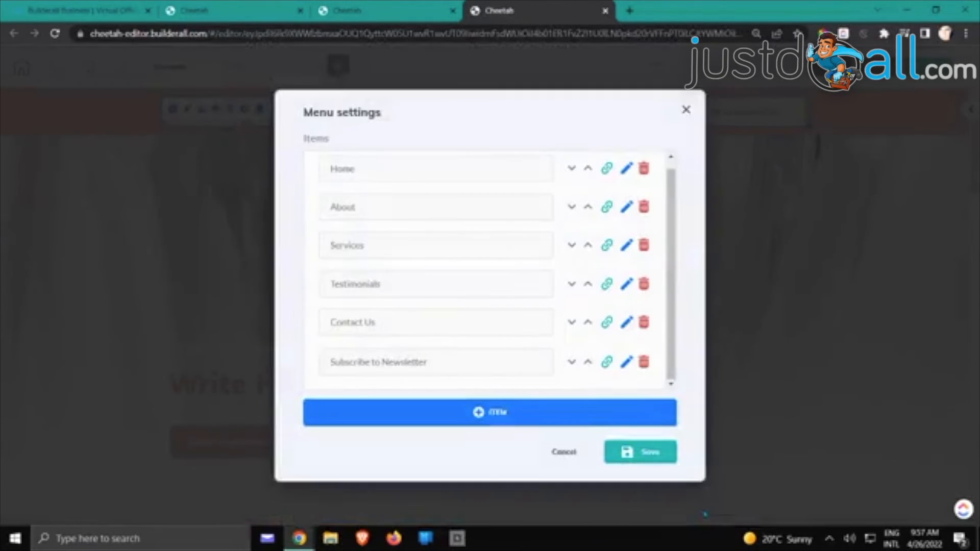
left_click(646, 455)
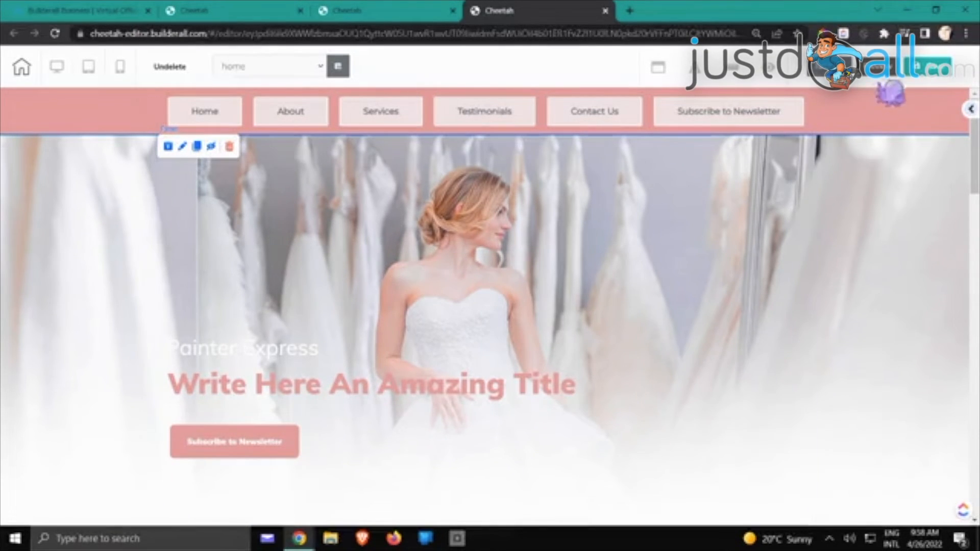
- Save the home page, publish the site, and close the publishing dialog
left_click(924, 69)
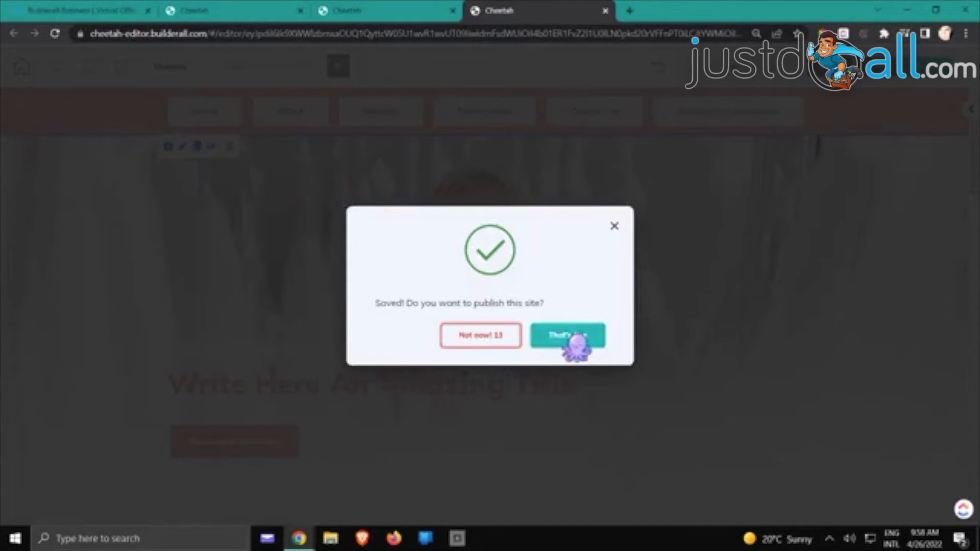
left_click(589, 335)
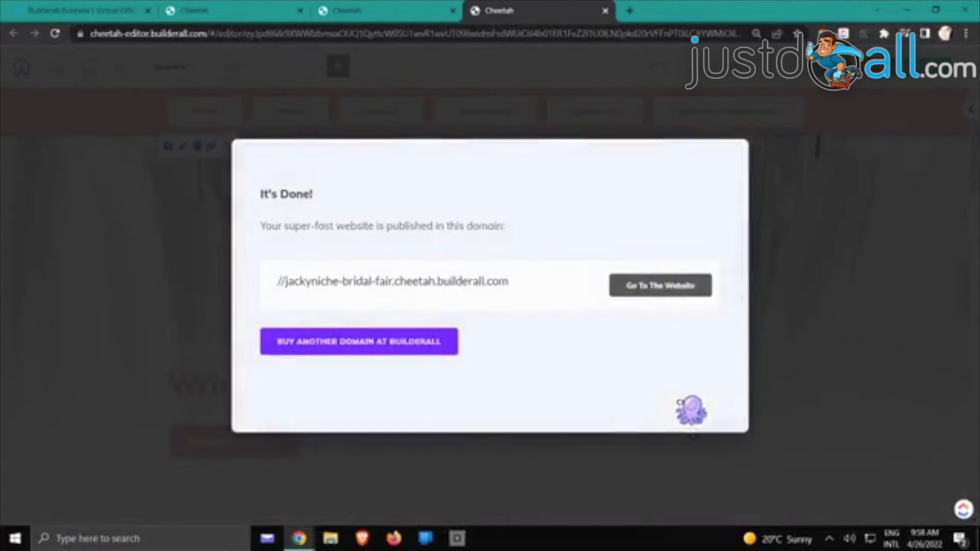
left_click(691, 409)
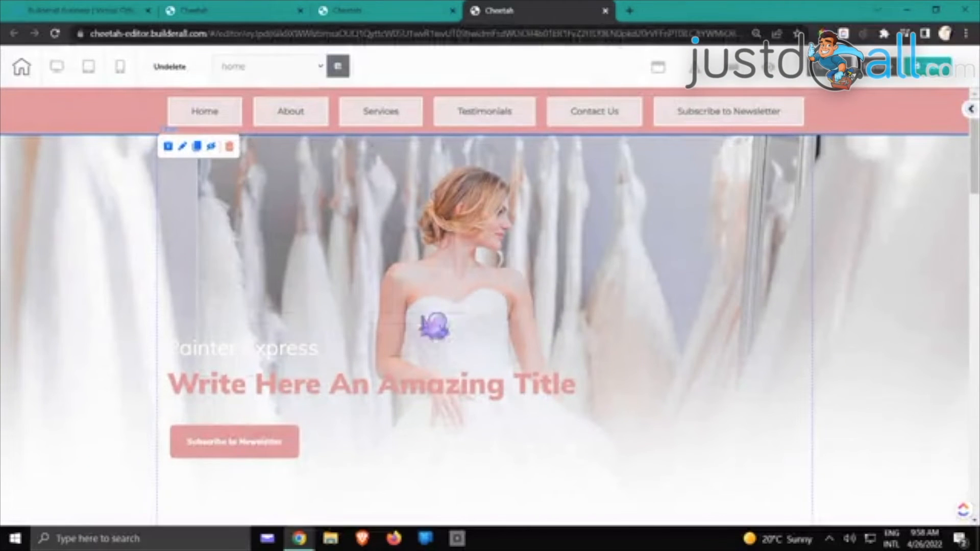
- In the Bridal Fair dashboard, open the Home page's settings and choose Newsletter as its desktop pop-up
left_click(403, 11)
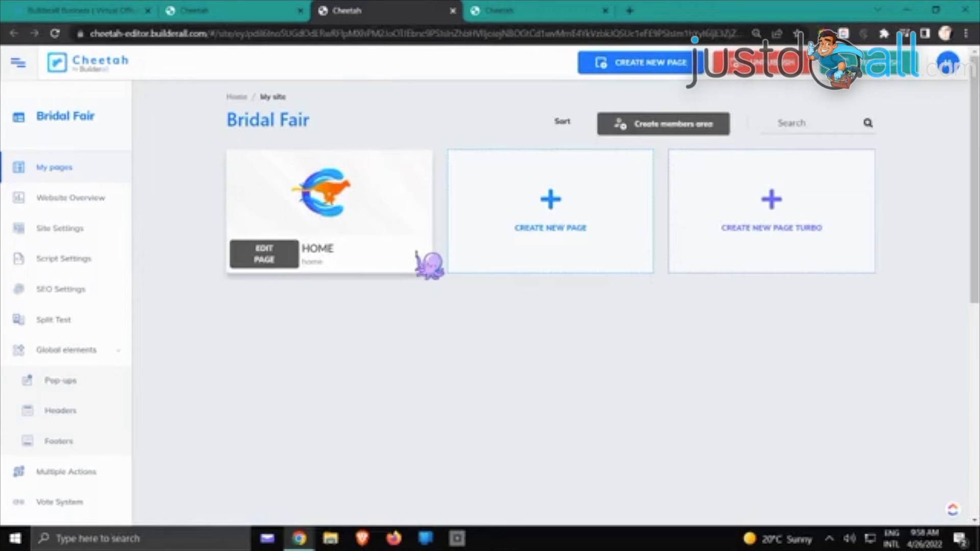
left_click(416, 254)
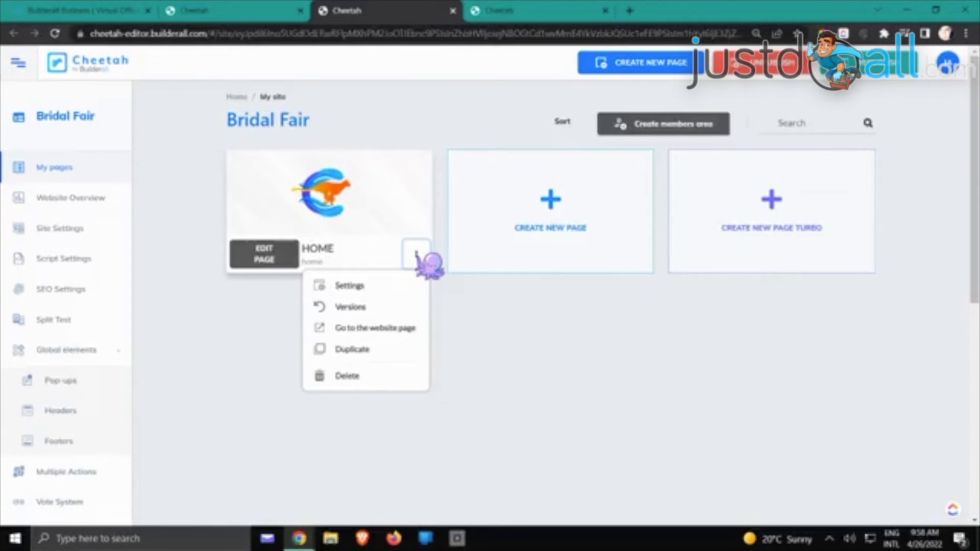
left_click(382, 286)
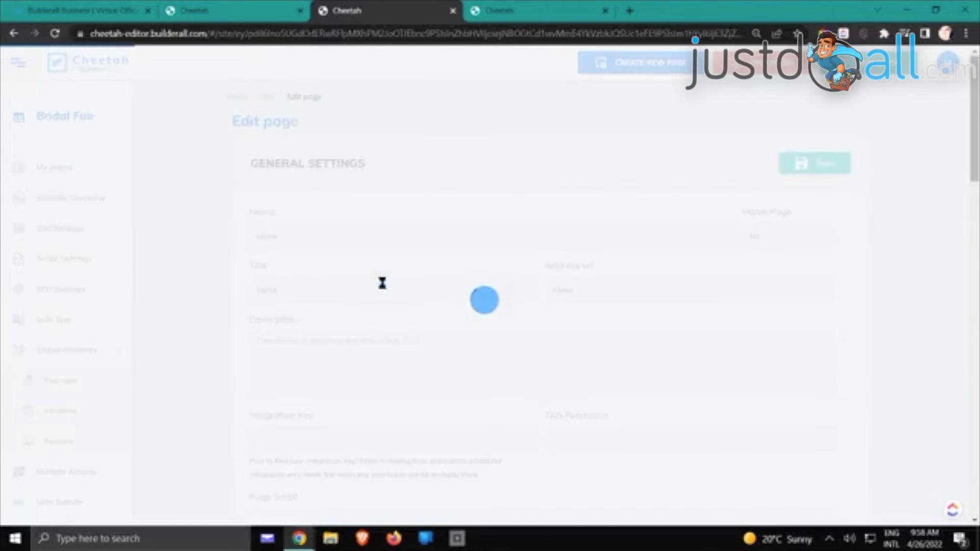
scroll(452, 257, "down", 5)
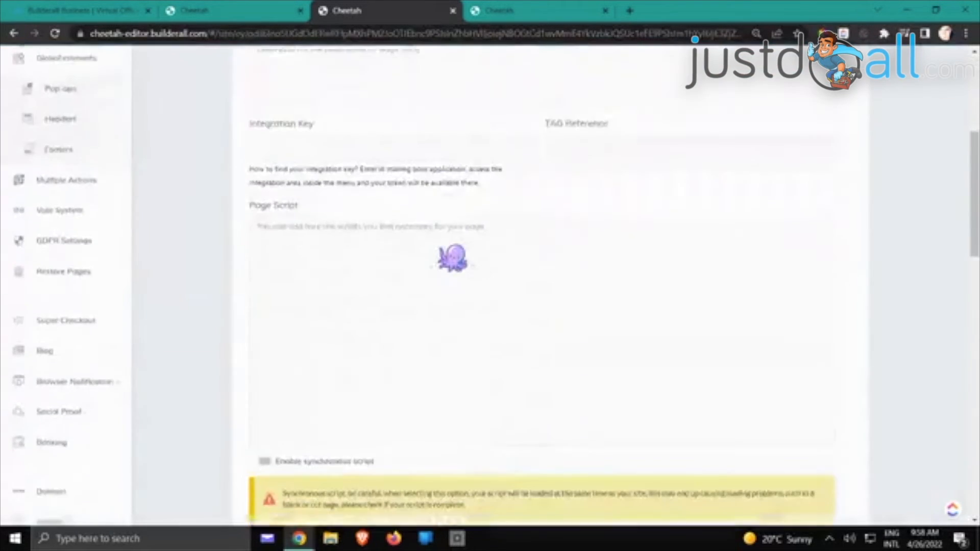
scroll(452, 258, "down", 15)
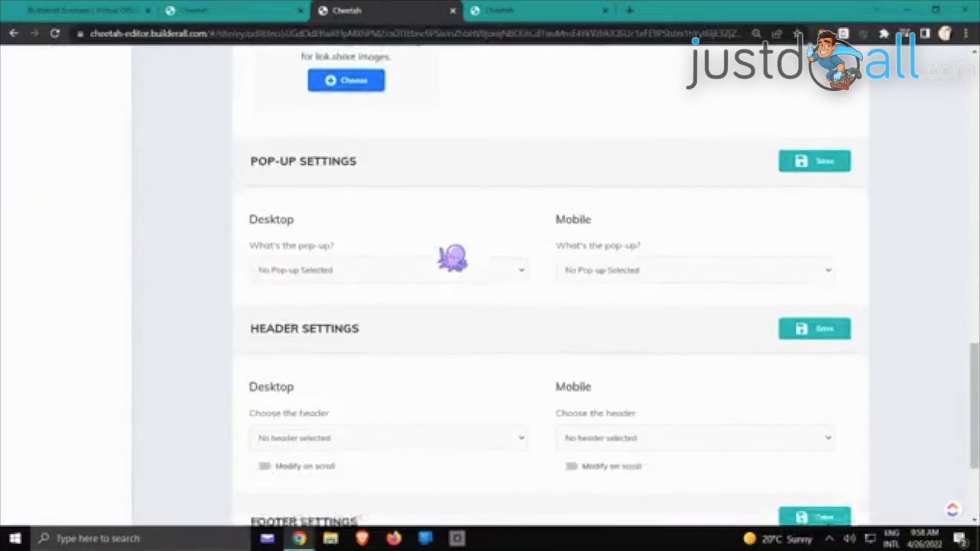
scroll(452, 258, "down", 2)
left_click(515, 192)
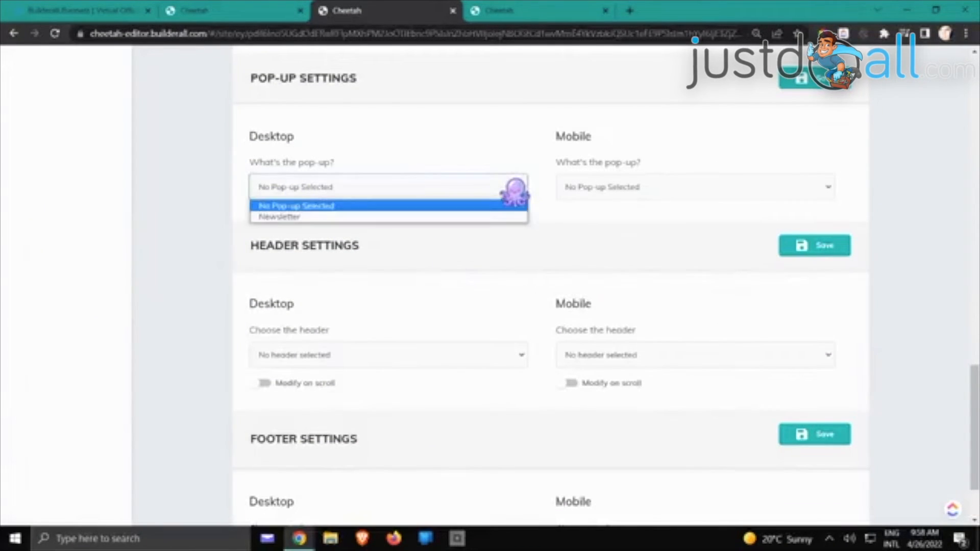
left_click(480, 217)
- Choose Newsletter as the Home page's mobile pop-up
left_click(613, 188)
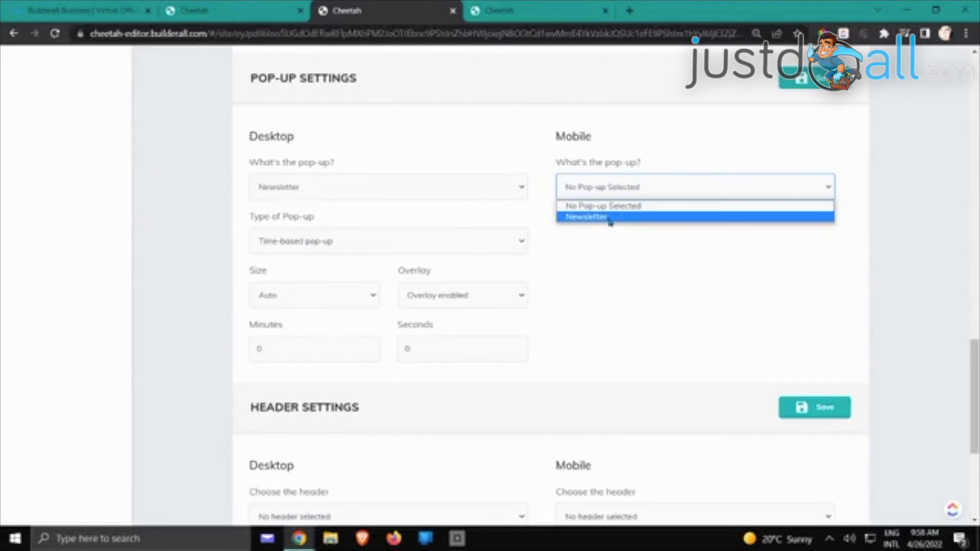
left_click(620, 271)
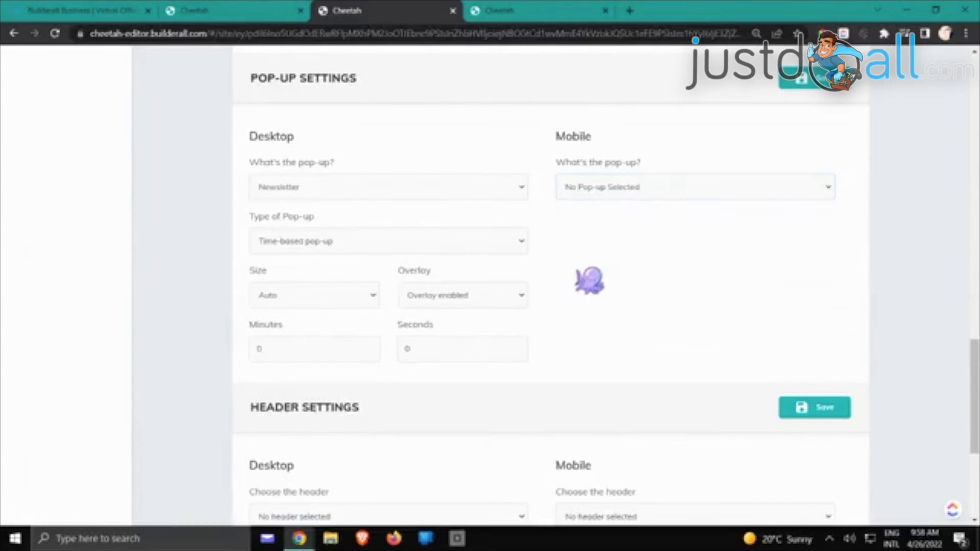
left_click(642, 193)
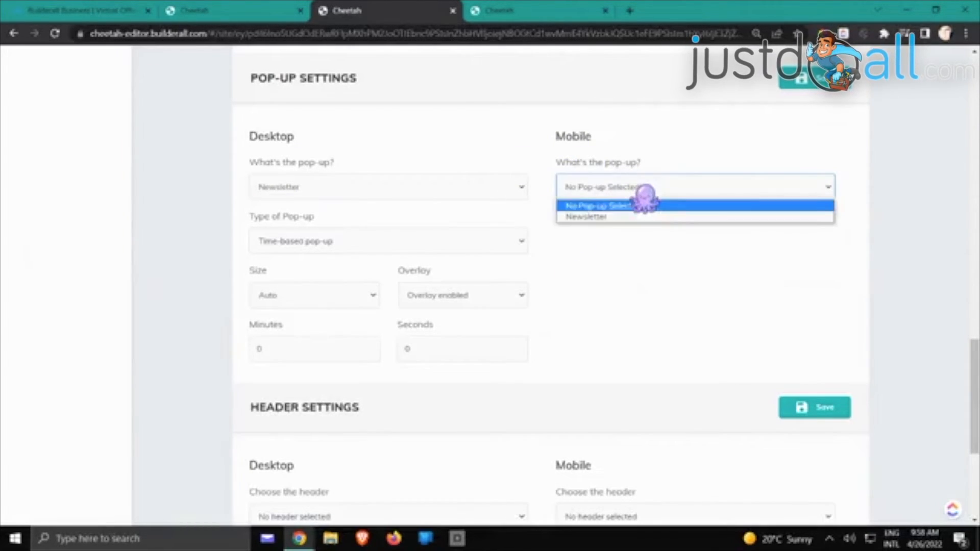
left_click(602, 217)
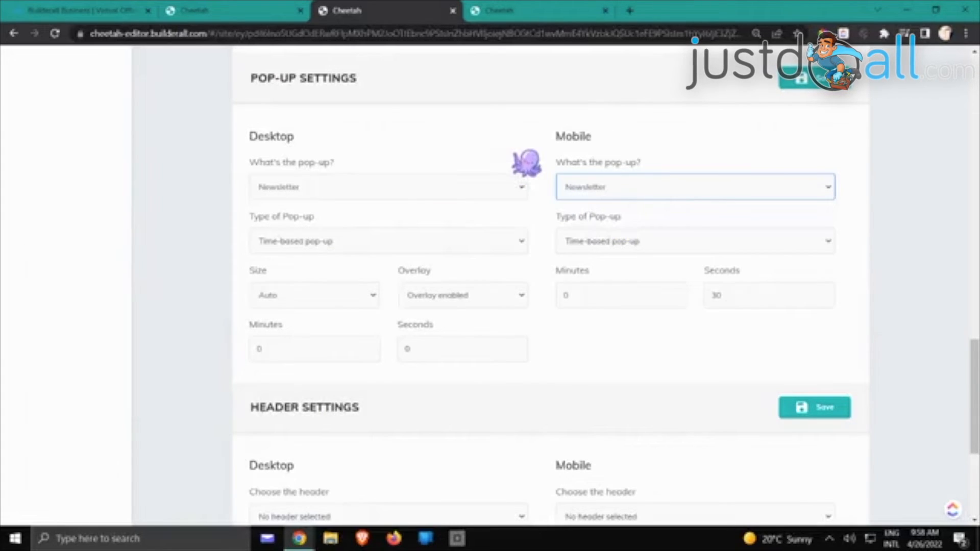
- Set the desktop pop-up's type to Exit Pop-up and check the types offered for the mobile pop-up
left_click(506, 245)
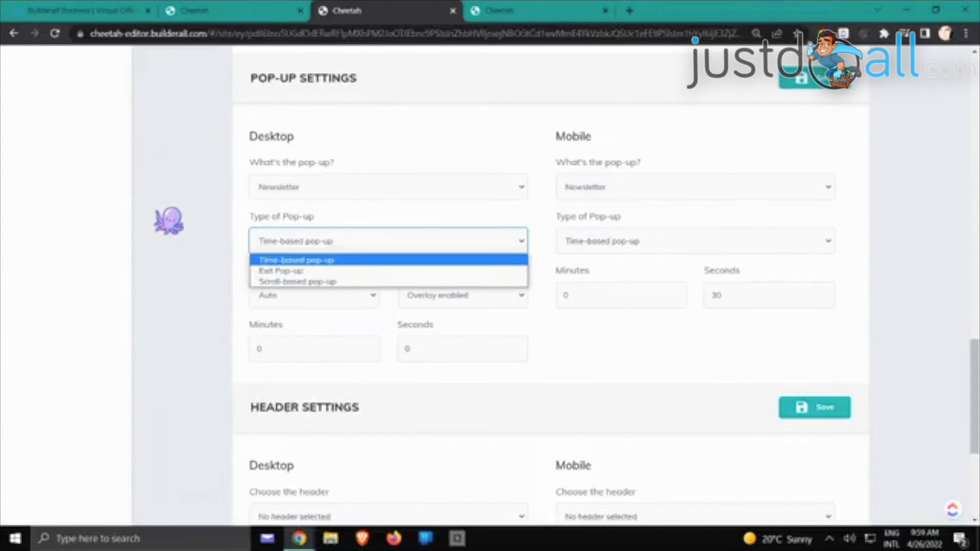
left_click(356, 271)
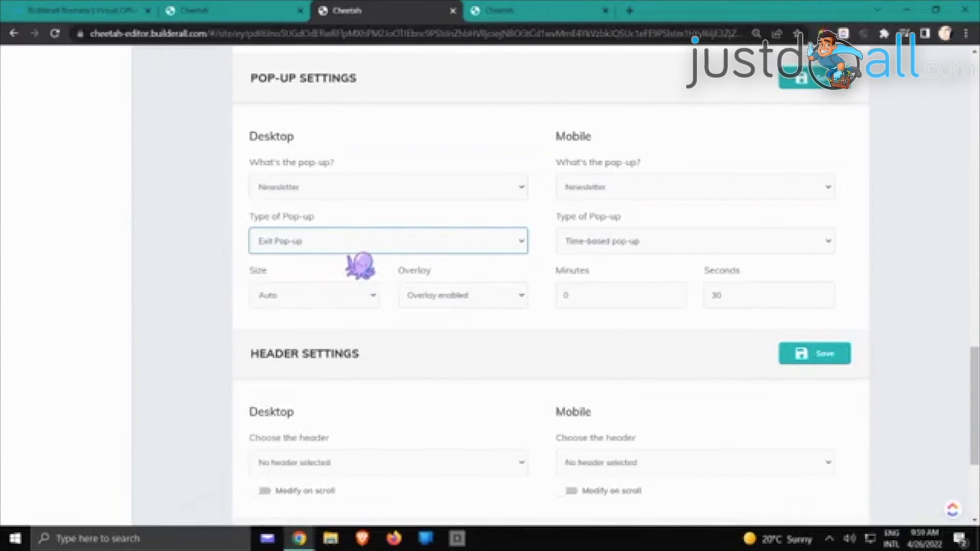
left_click(669, 245)
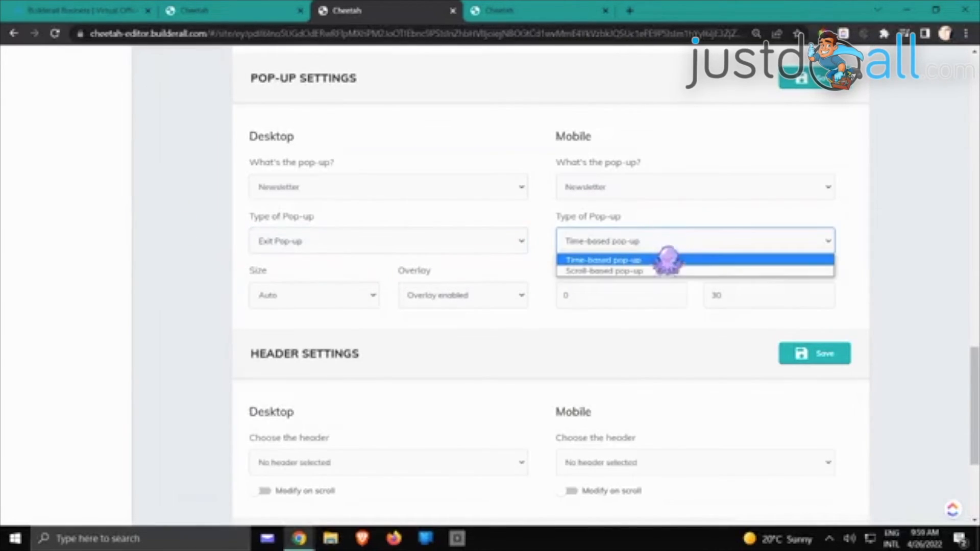
left_click(683, 337)
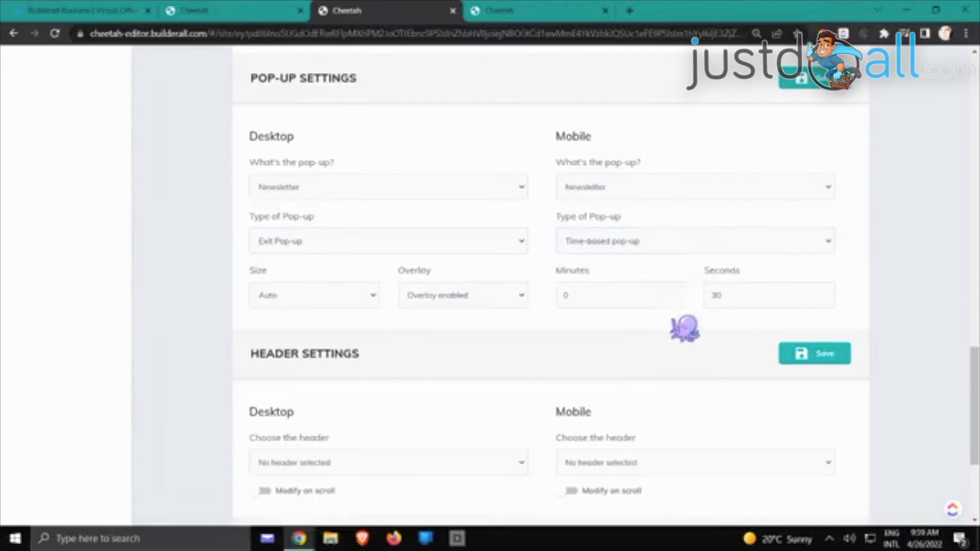
- Set the mobile pop-up to No Pop-up Selected and save the page's pop-up settings
left_click(694, 190)
left_click(648, 197)
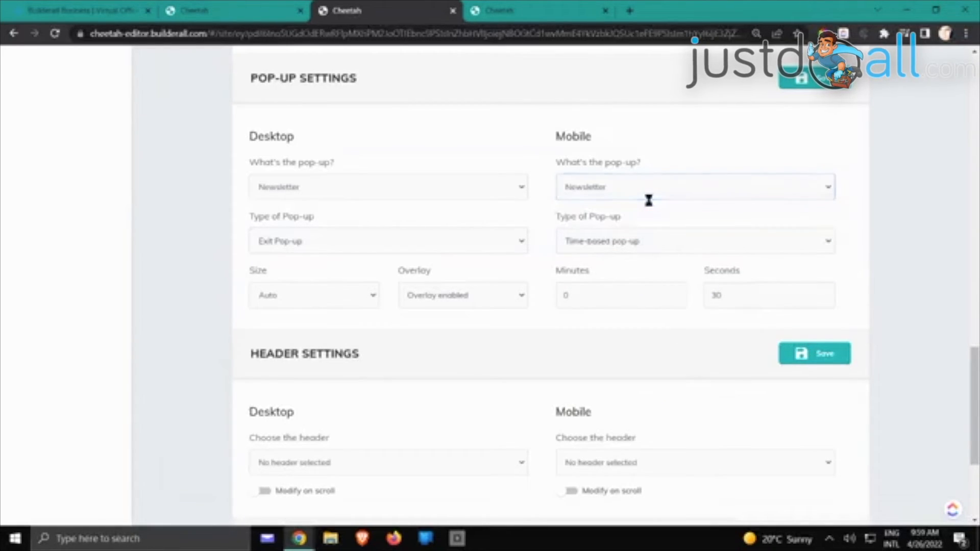
left_click(646, 194)
left_click(641, 206)
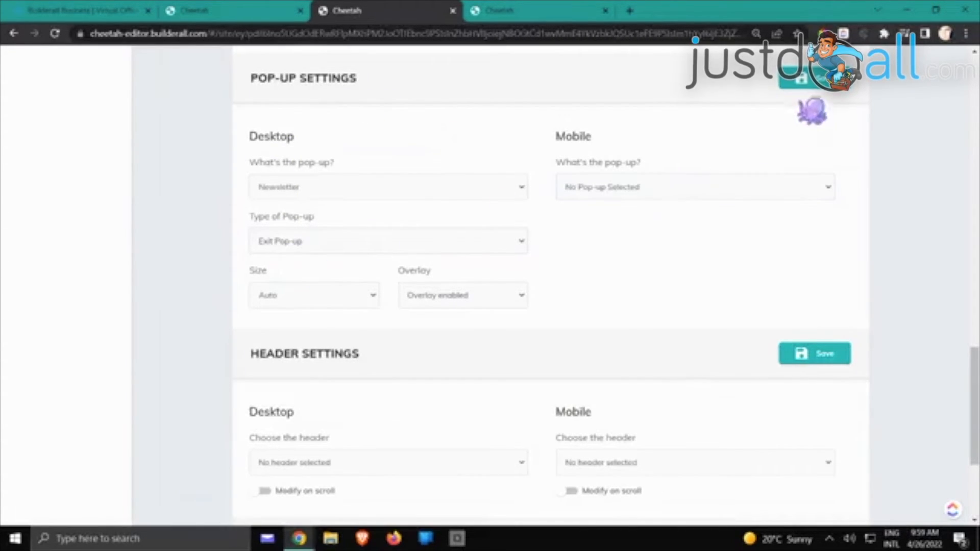
left_click(807, 81)
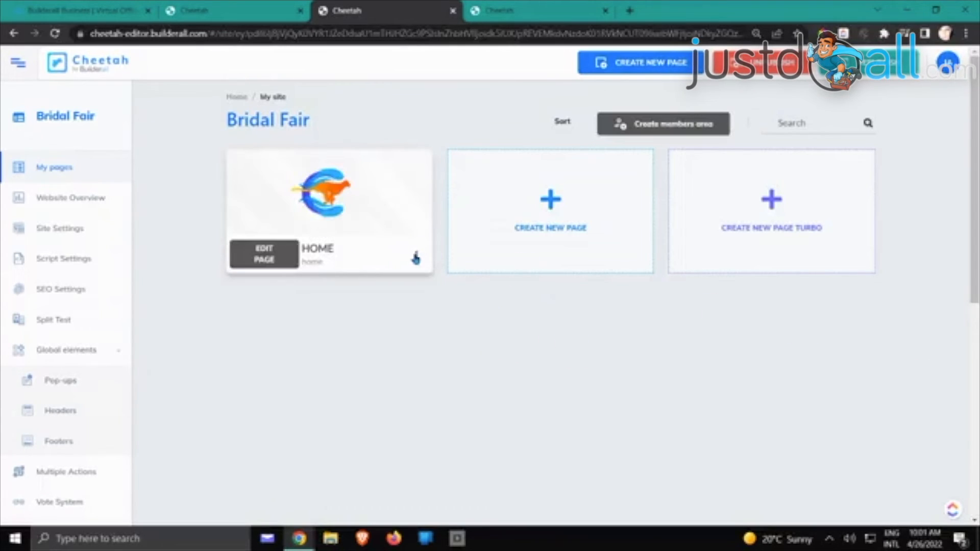
- Open the published Home page and review its sections from the header down to the contact form
left_click(418, 261)
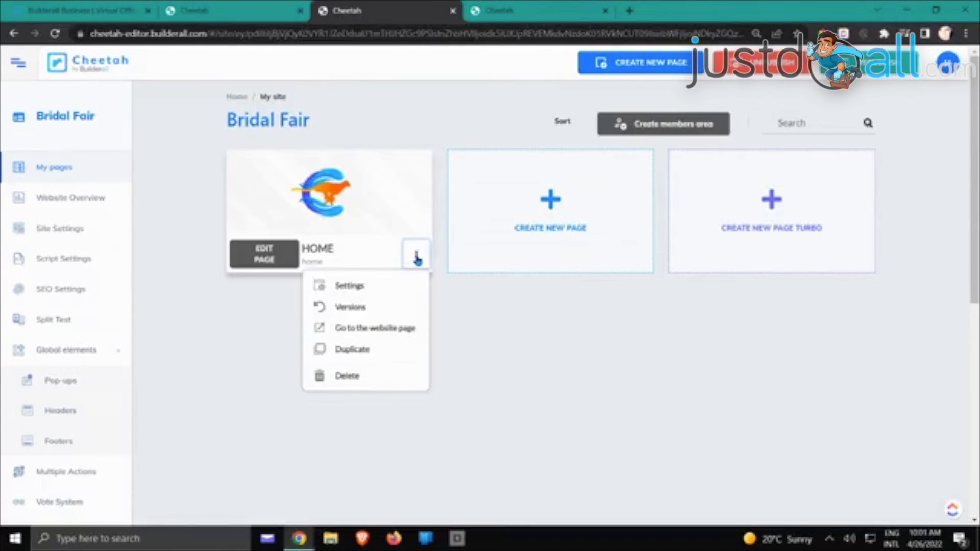
left_click(397, 328)
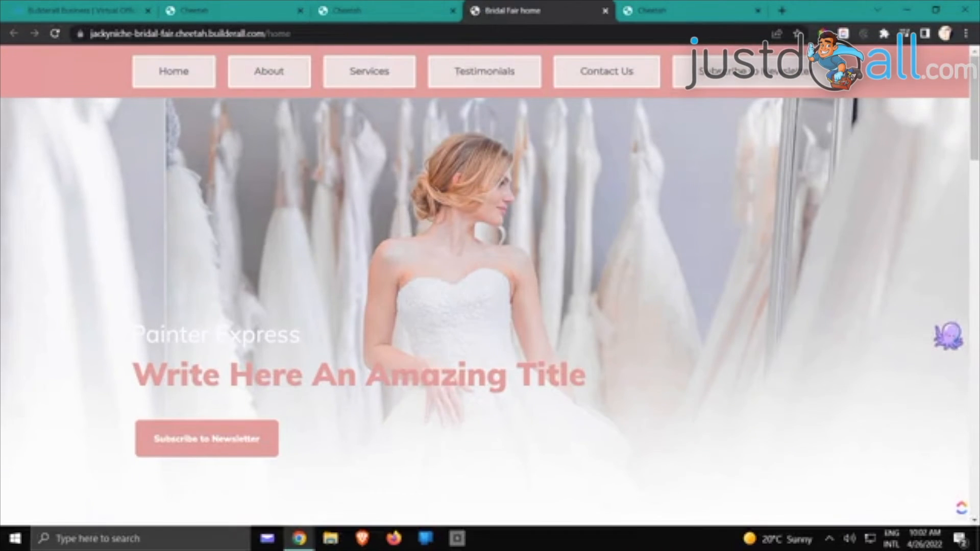
scroll(948, 335, "down", 3)
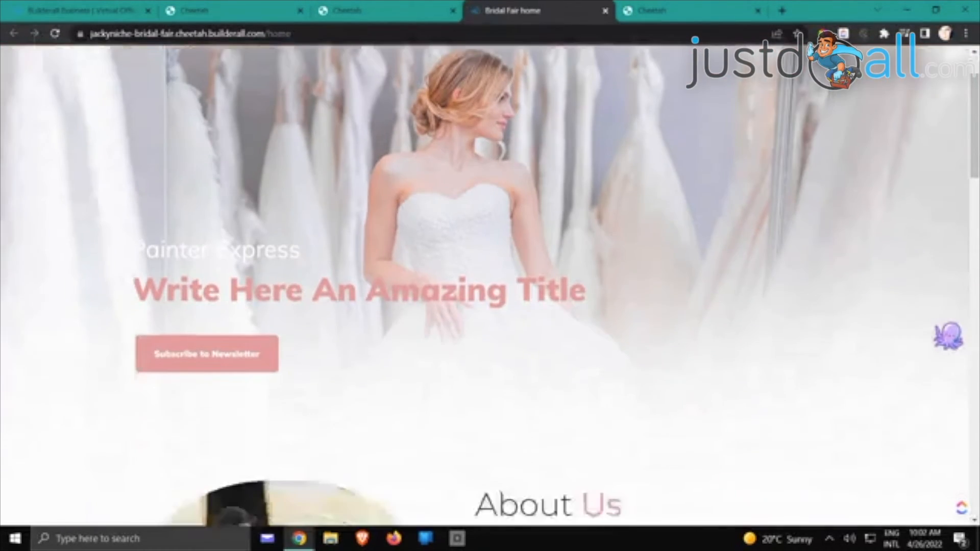
scroll(263, 259, "up", 3)
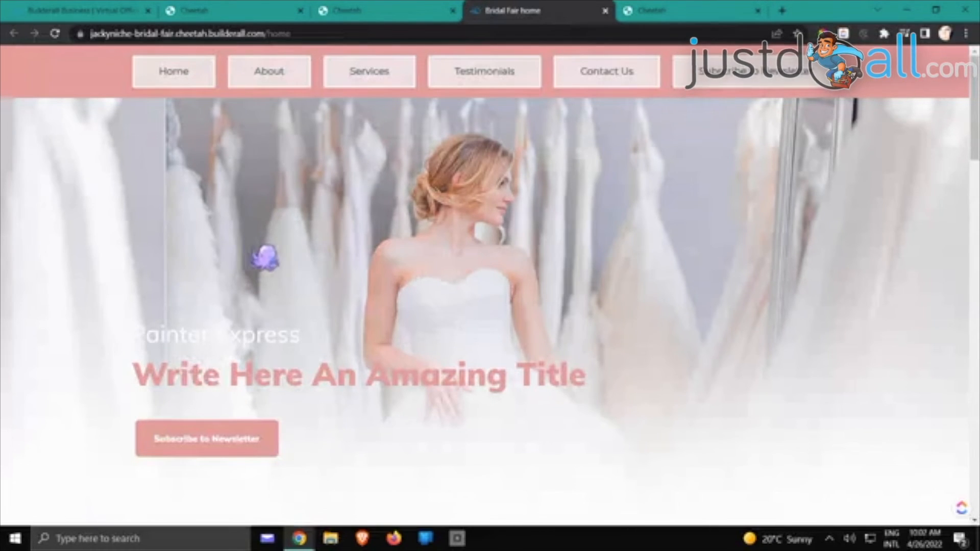
scroll(656, 246, "down", 6)
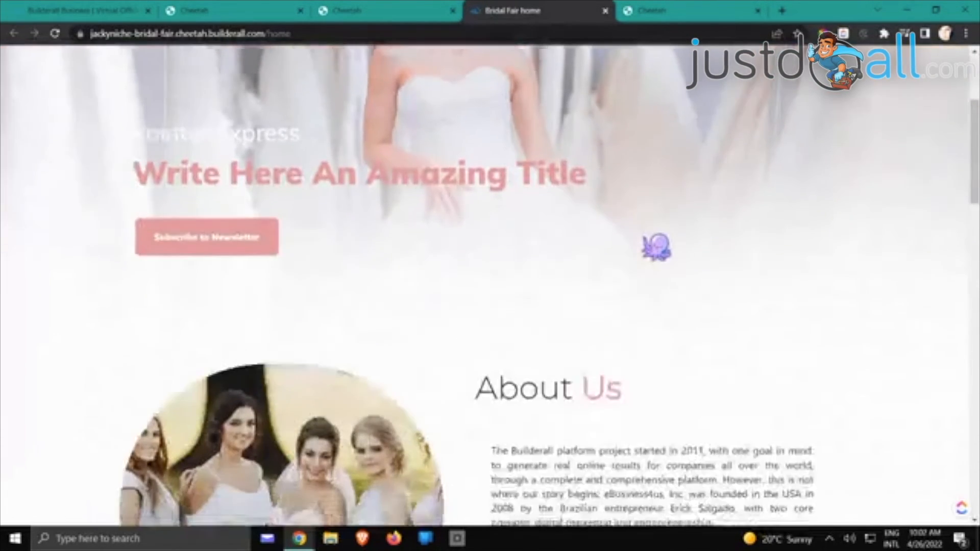
scroll(656, 247, "down", 10)
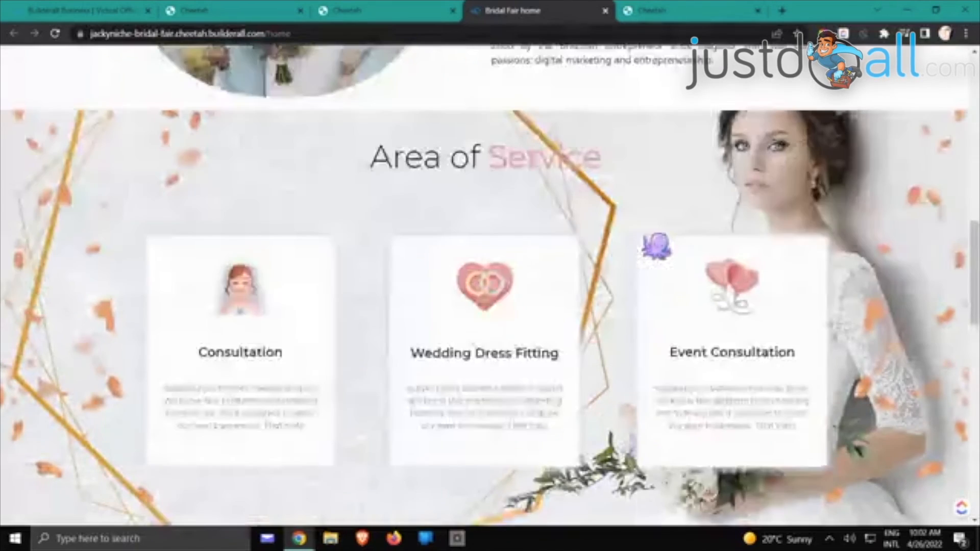
scroll(656, 246, "down", 12)
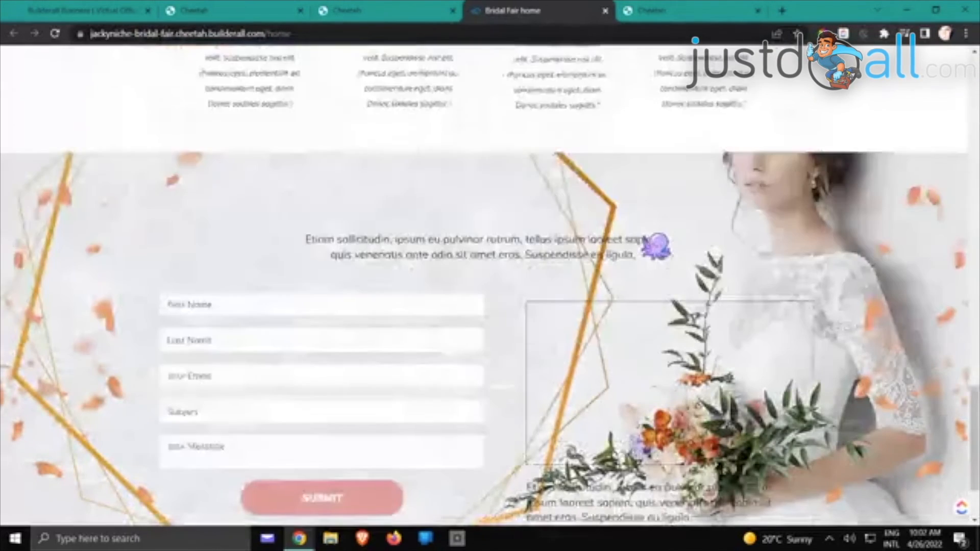
scroll(648, 243, "up", 13)
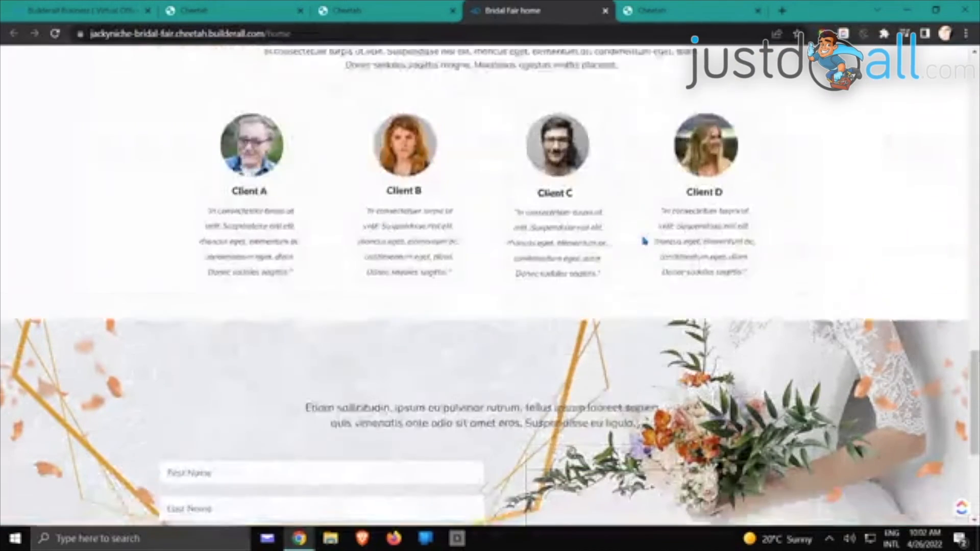
scroll(644, 241, "up", 3)
scroll(656, 245, "down", 12)
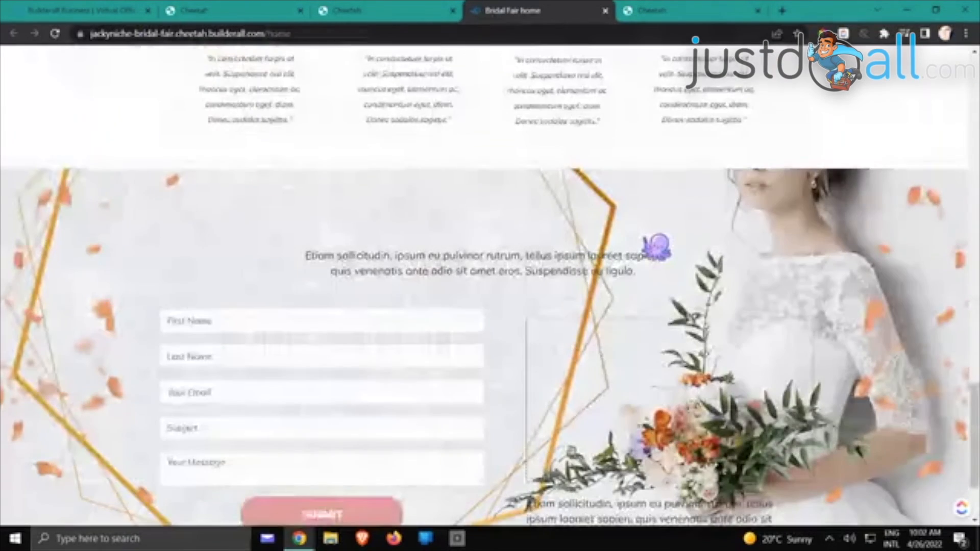
scroll(664, 250, "up", 6)
scroll(664, 250, "up", 15)
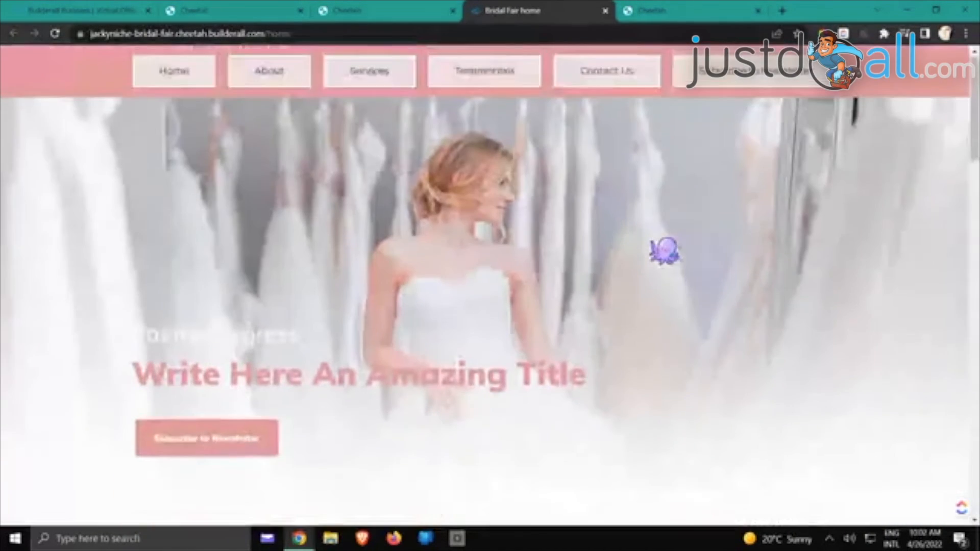
- Test the live page's Testimonials menu link, and trigger and close the exit pop-up from the page top
left_click(473, 77)
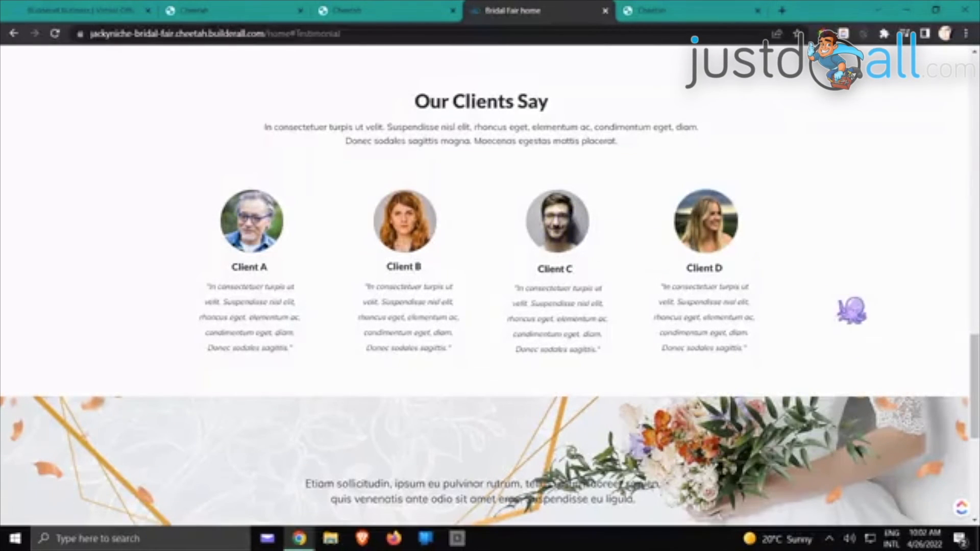
scroll(815, 307, "up", 20)
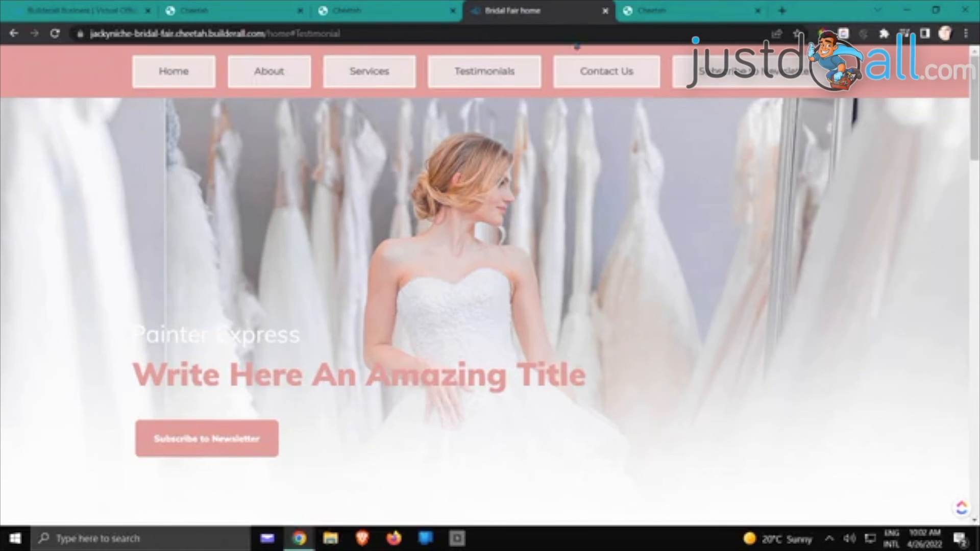
mouse_move(576, 44)
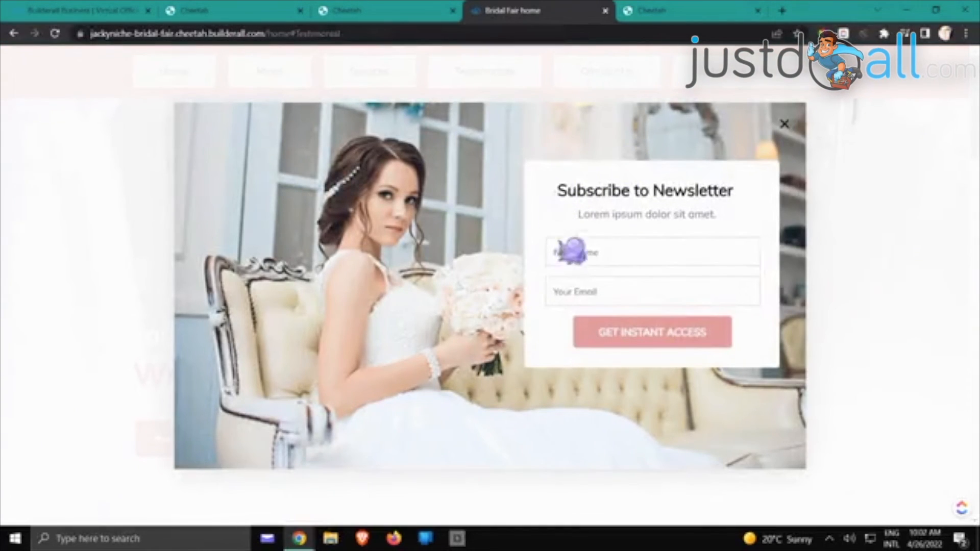
left_click(785, 124)
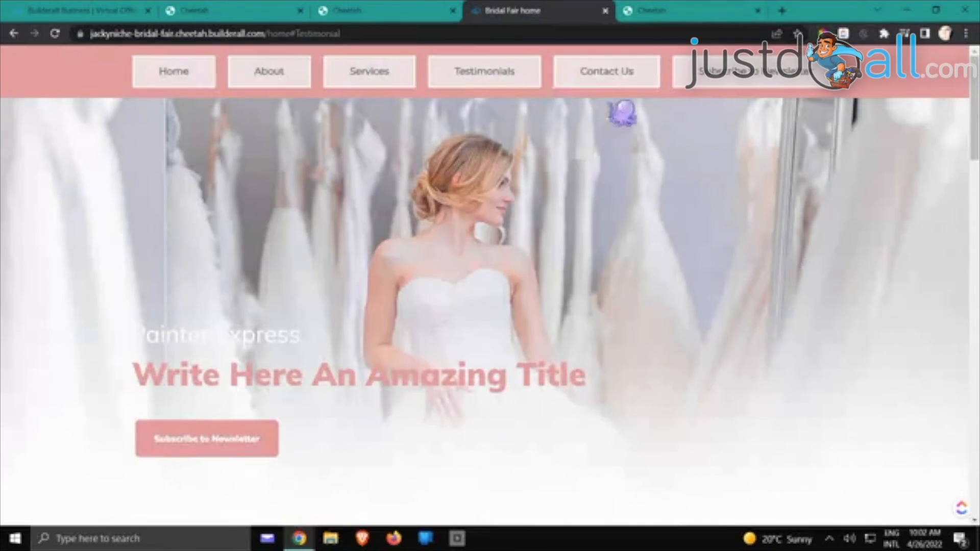
- Test the Contact Us and About menu links on the live page, returning to the page top after each
left_click(617, 79)
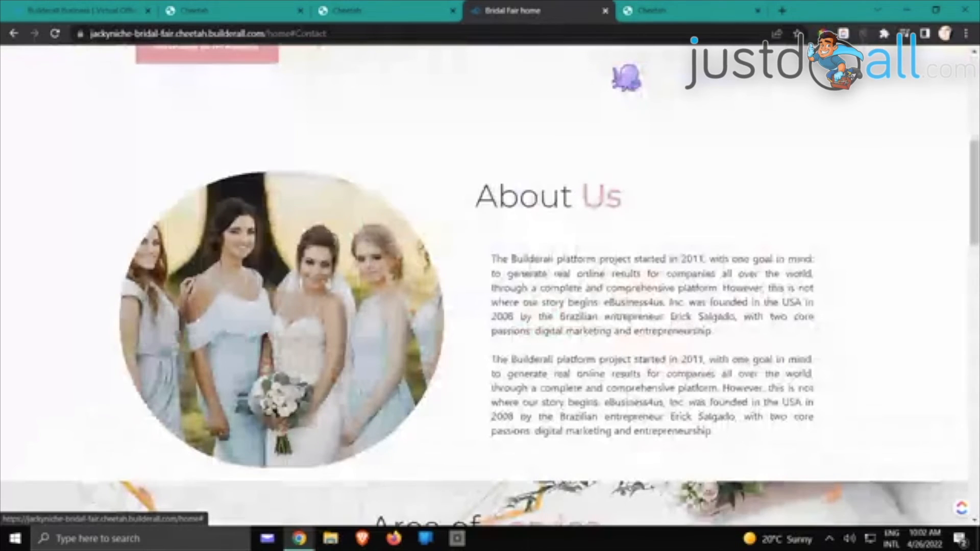
scroll(615, 413, "up", 15)
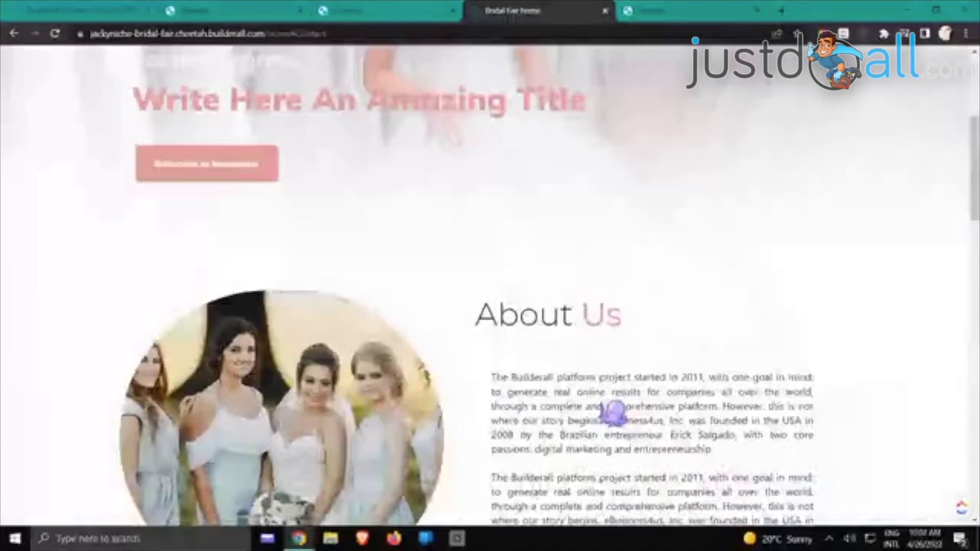
scroll(617, 398, "up", 5)
left_click(267, 76)
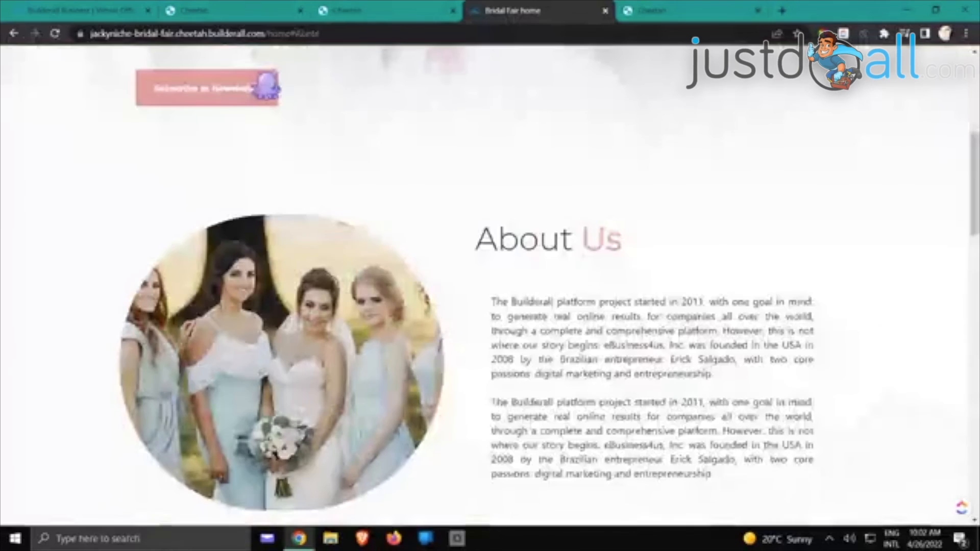
scroll(424, 203, "up", 10)
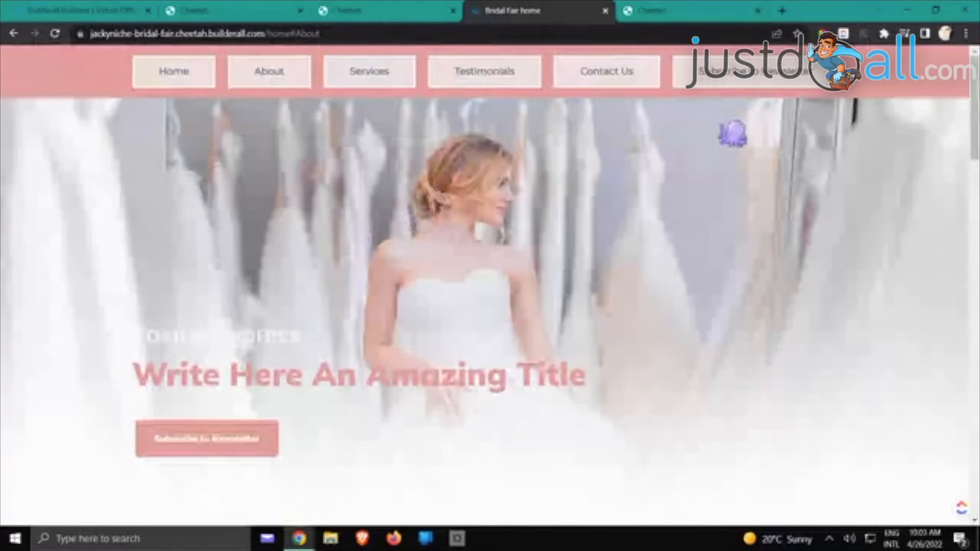
- Test the live page's Subscribe to Newsletter menu link, close its pop-up, and review the page down to the copyright footer
left_click(745, 81)
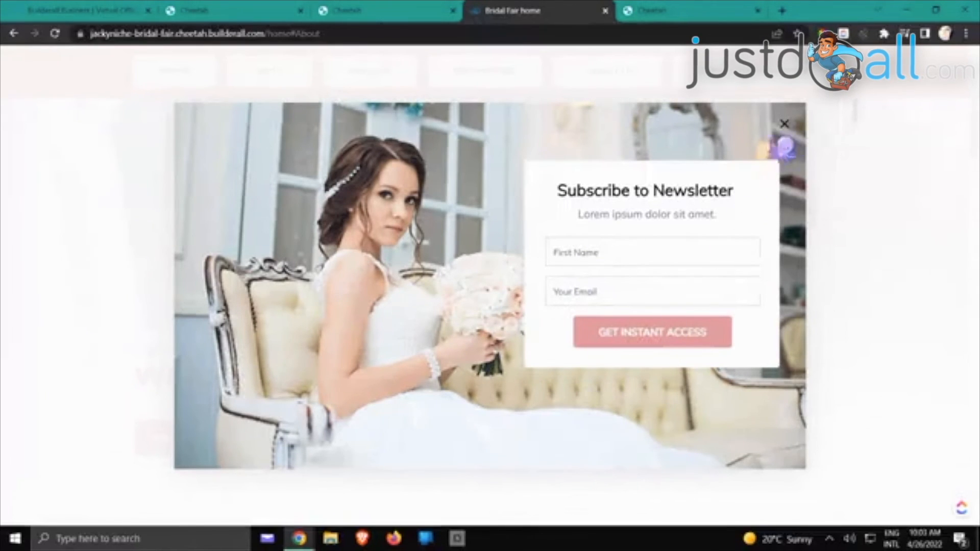
left_click(785, 125)
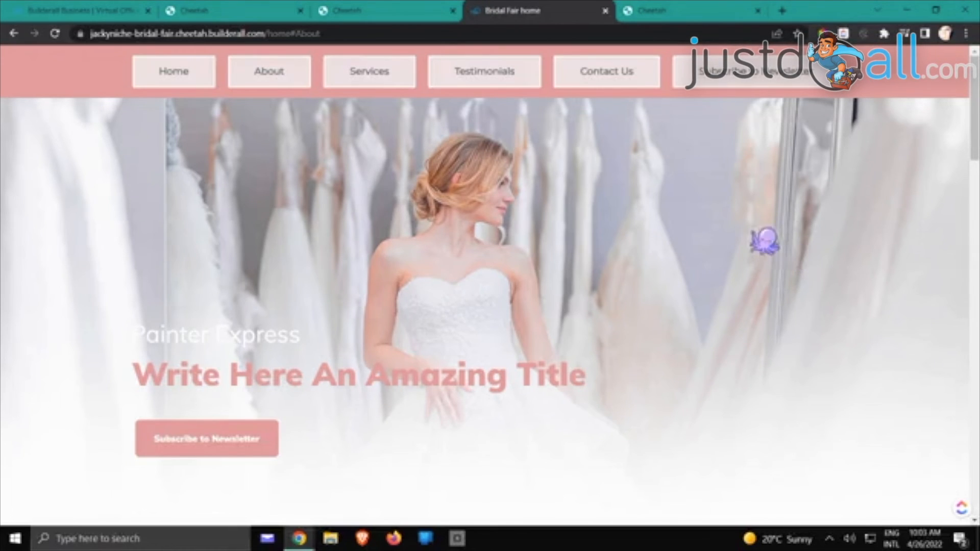
scroll(702, 282, "down", 5)
scroll(703, 282, "down", 10)
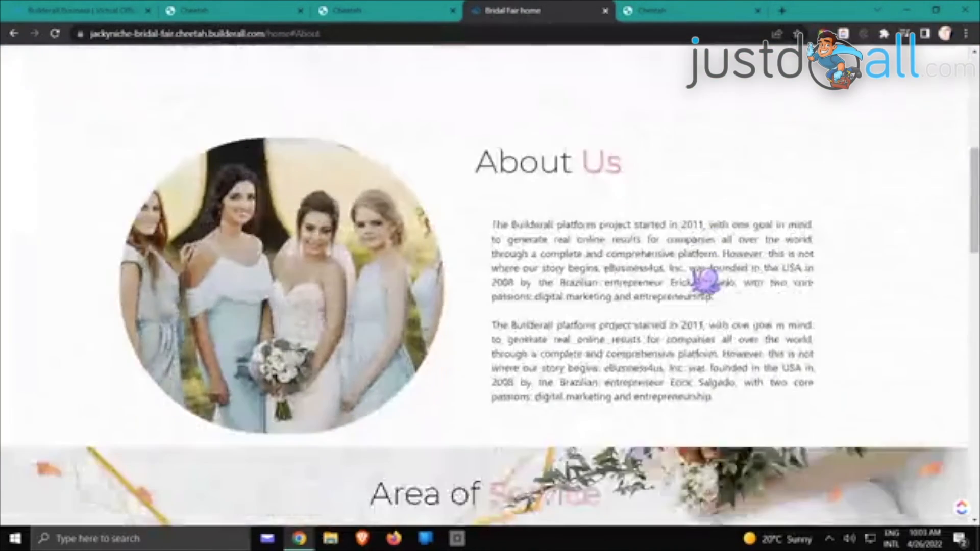
scroll(704, 281, "down", 7)
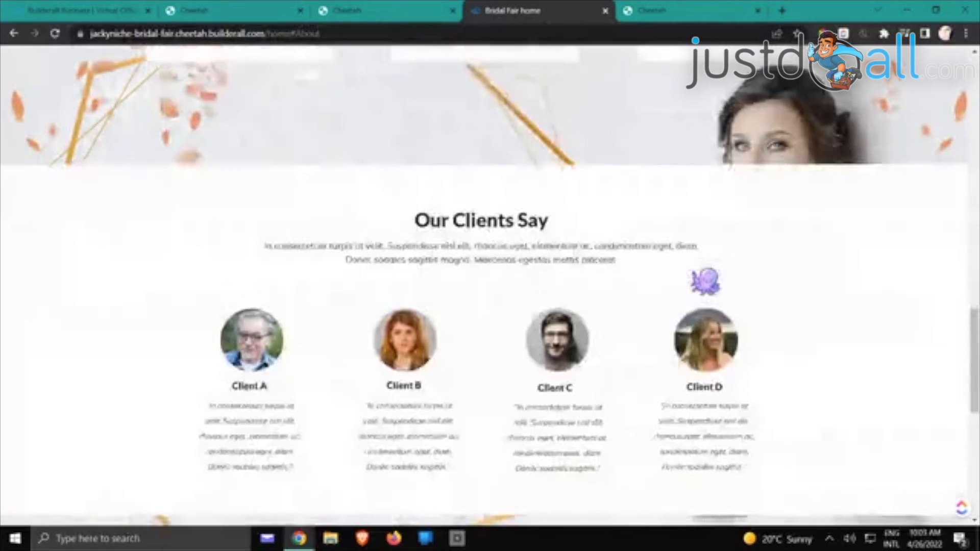
scroll(408, 291, "down", 4)
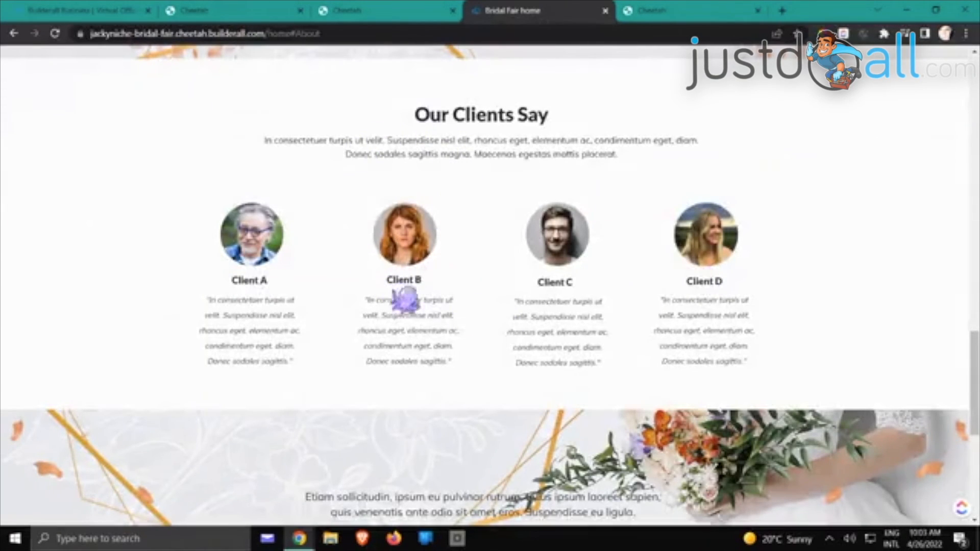
scroll(422, 294, "down", 1)
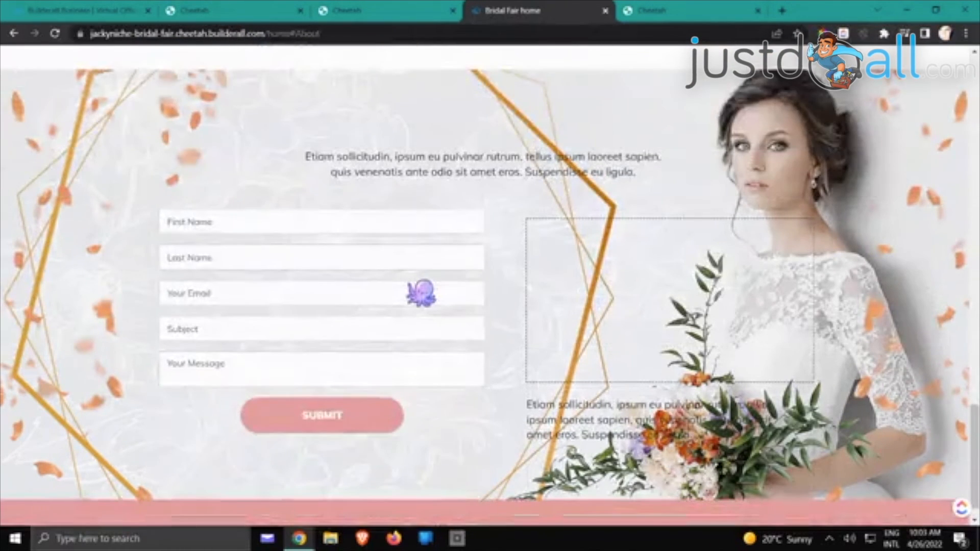
scroll(421, 294, "down", 1)
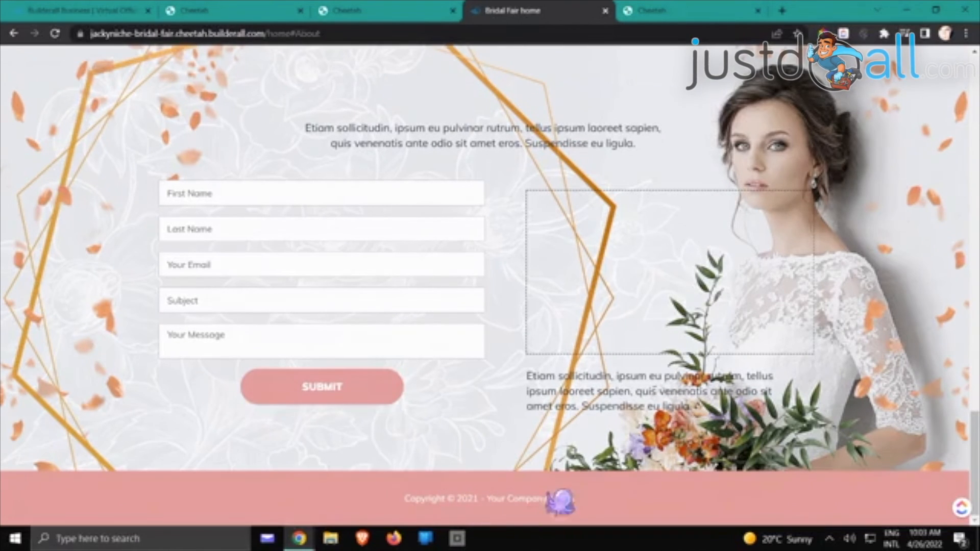
- Close the published page and return to the Home page in the Cheetah editor, at its copyright footer
left_click(605, 10)
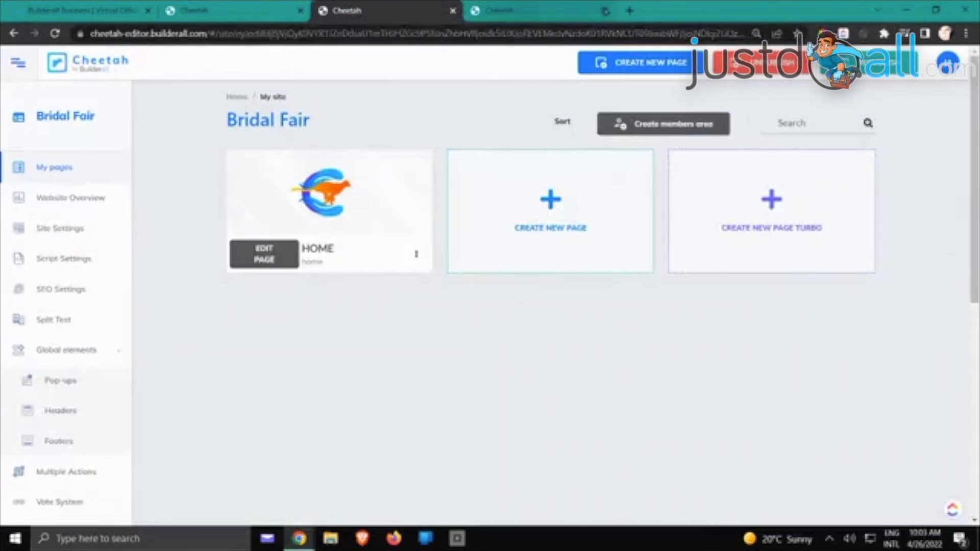
left_click(560, 14)
scroll(439, 273, "down", 10)
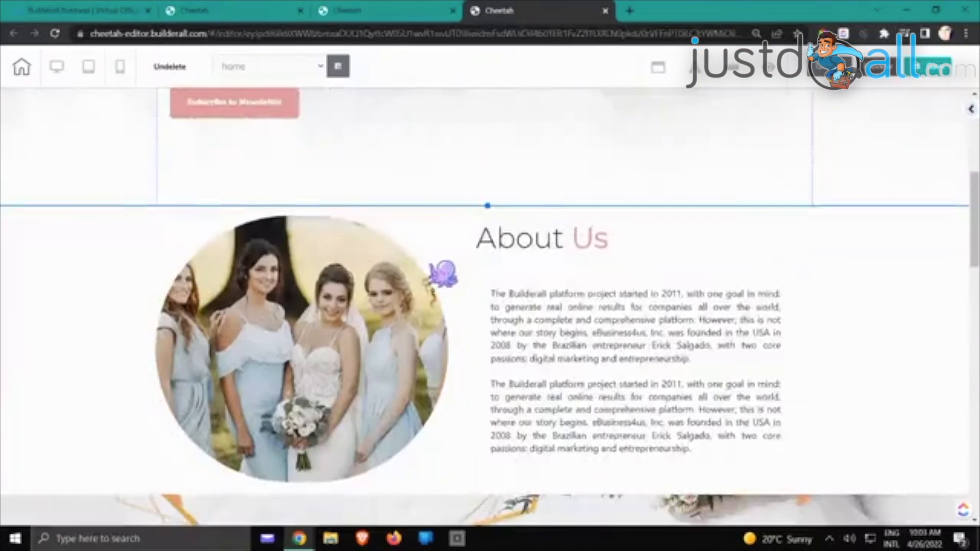
scroll(455, 275, "down", 10)
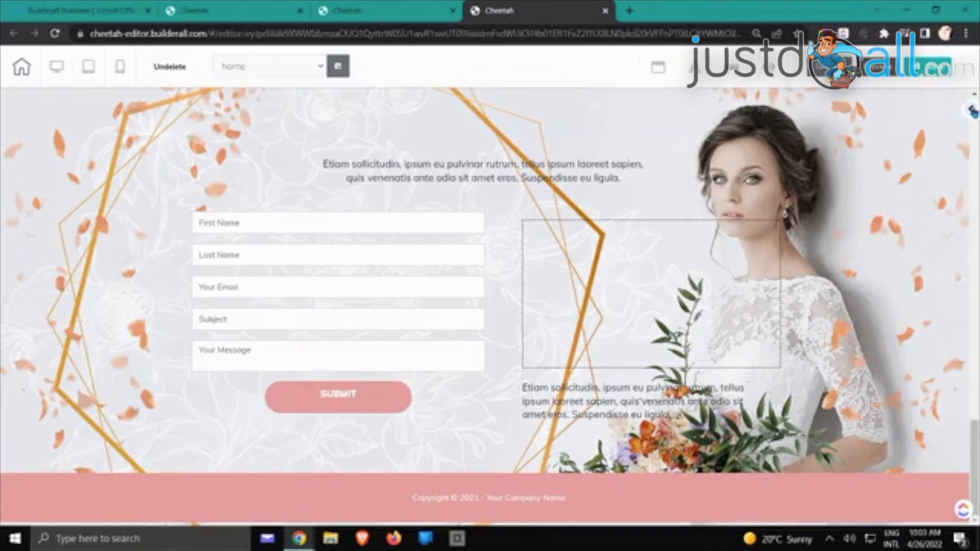
- Add the Express Footer panel from the Footer panel category to the Home page
left_click(972, 110)
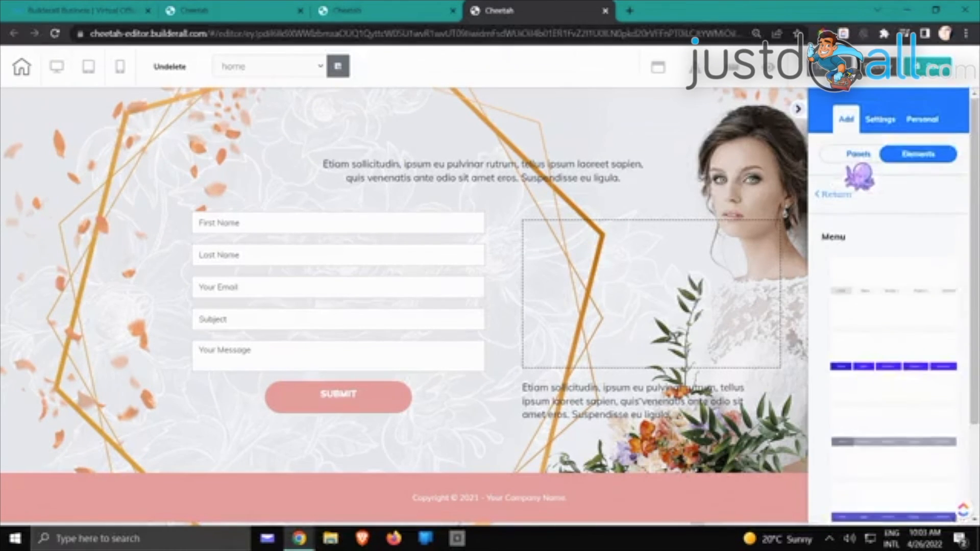
left_click(851, 159)
scroll(853, 199, "down", 3)
scroll(853, 199, "up", 3)
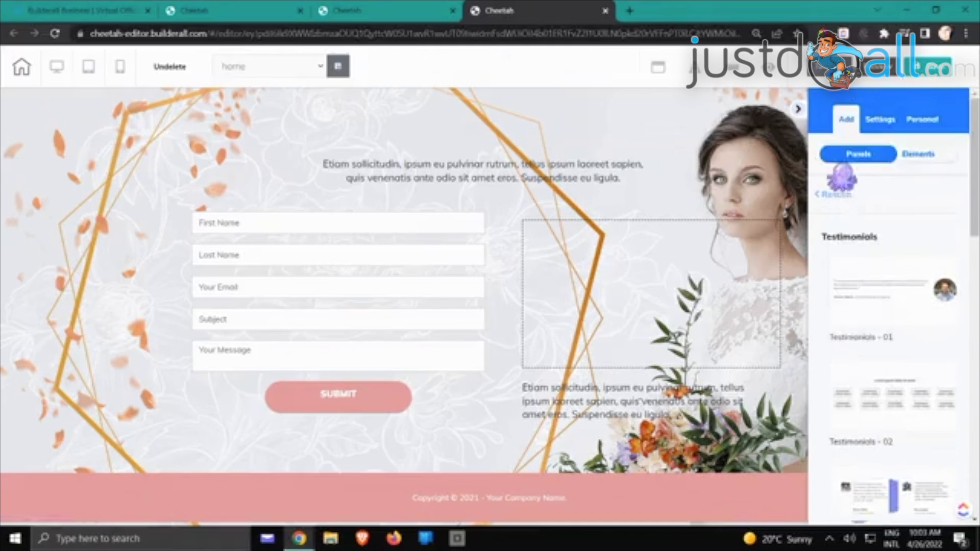
left_click(839, 196)
scroll(863, 230, "down", 10)
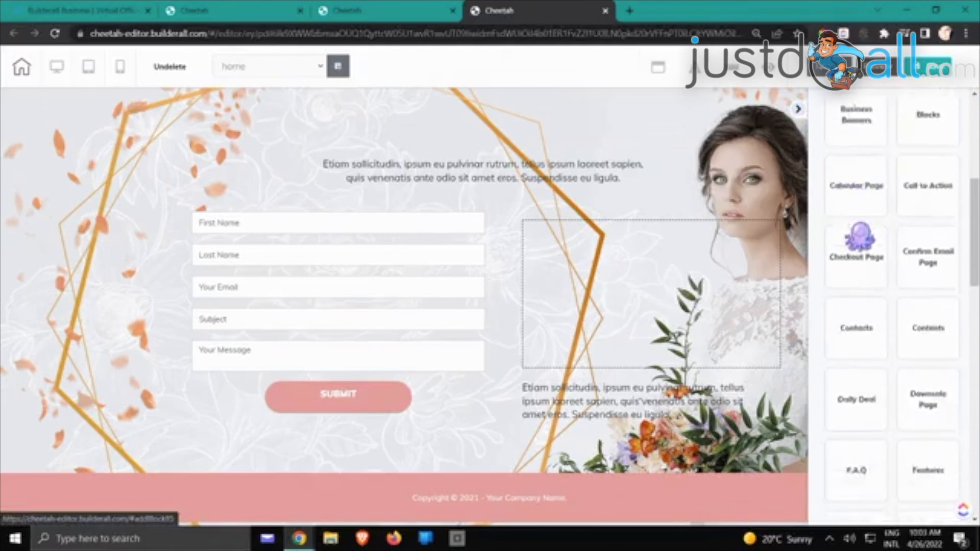
scroll(866, 227, "down", 1)
left_click(864, 313)
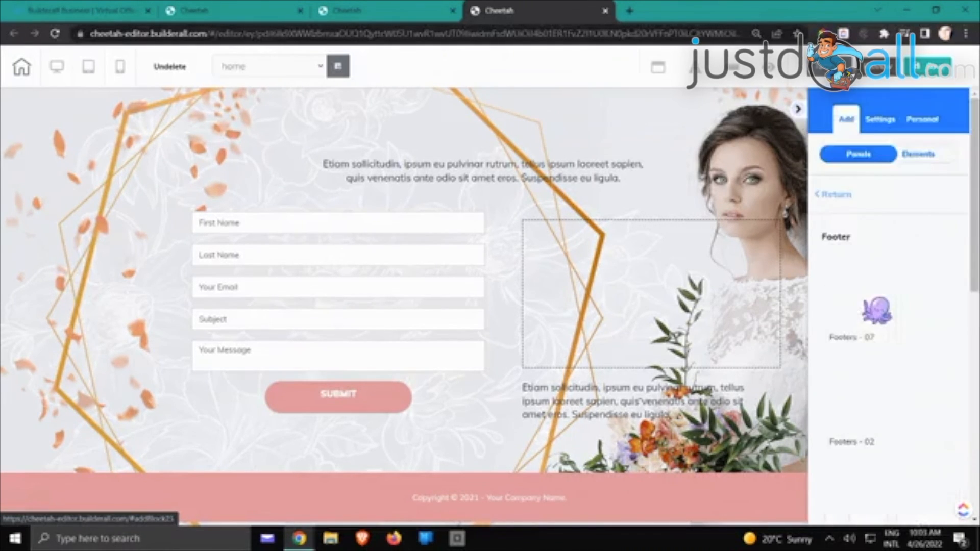
scroll(893, 307, "down", 10)
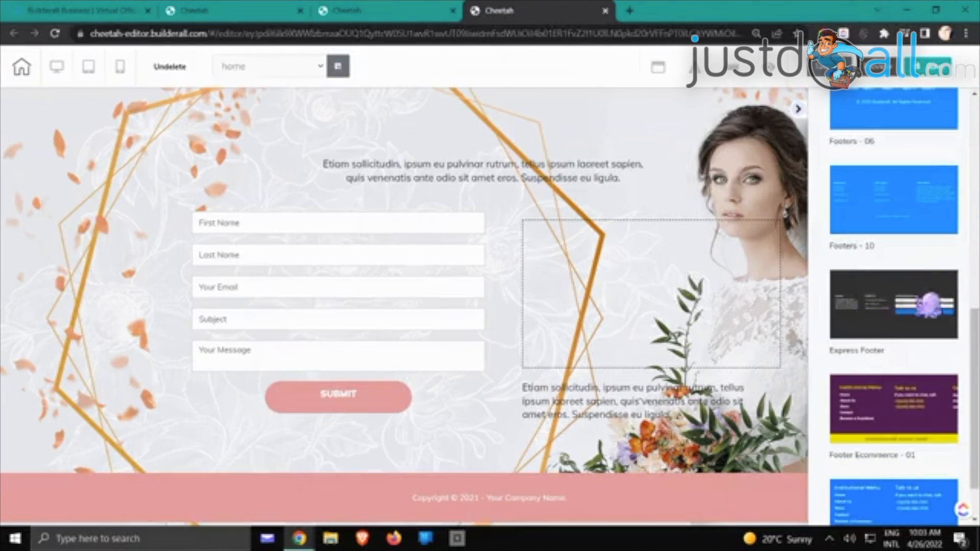
scroll(893, 306, "down", 2)
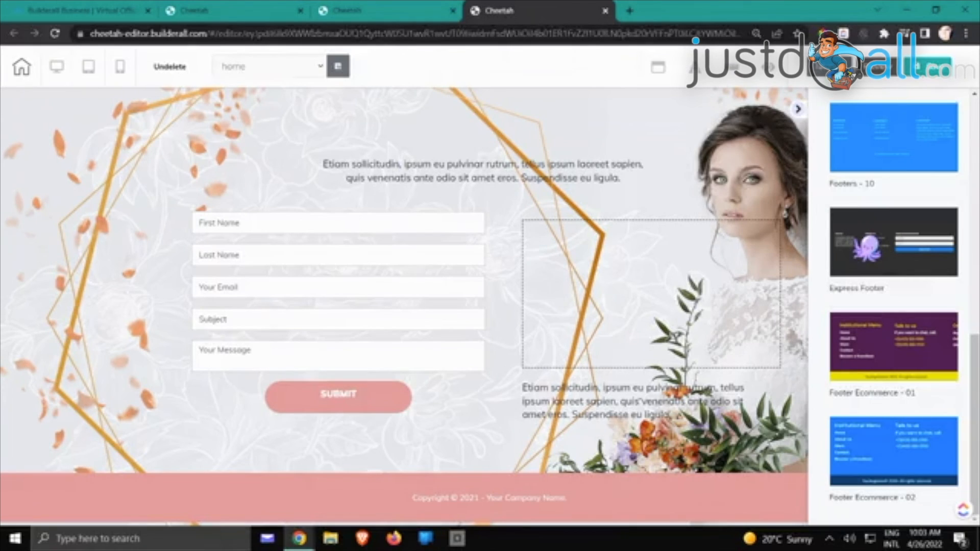
left_click(867, 248)
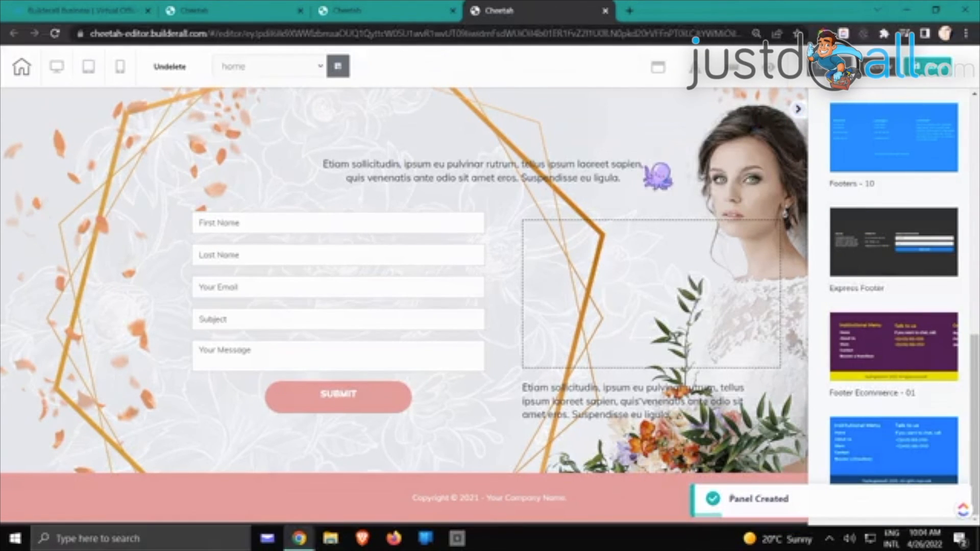
left_click(656, 169)
- Delete the copyright text from the pink footer panel
scroll(827, 311, "down", 3)
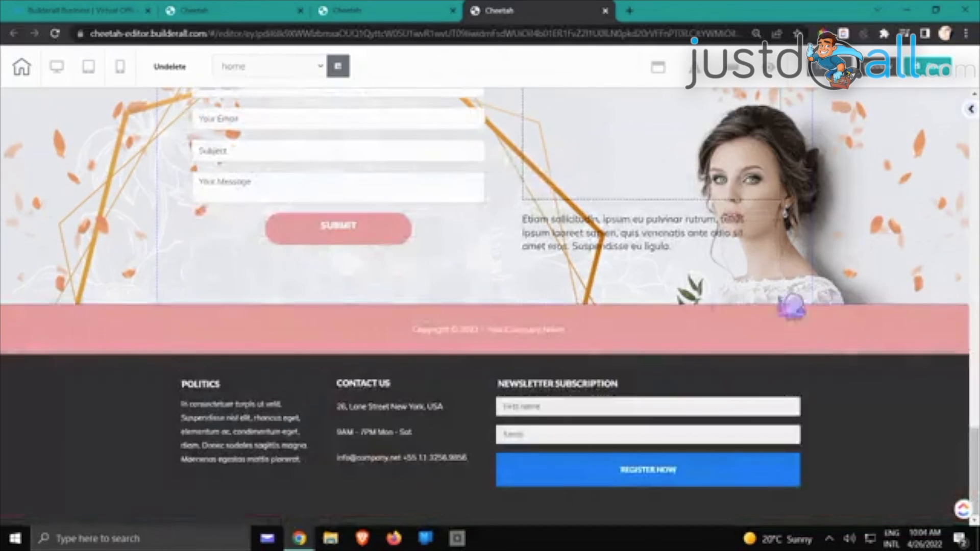
left_click(456, 340)
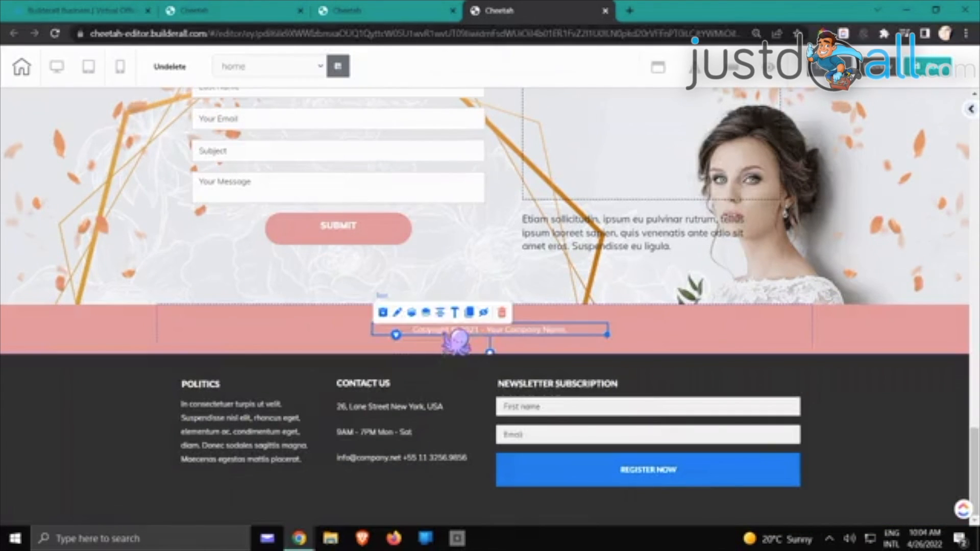
left_click(519, 313)
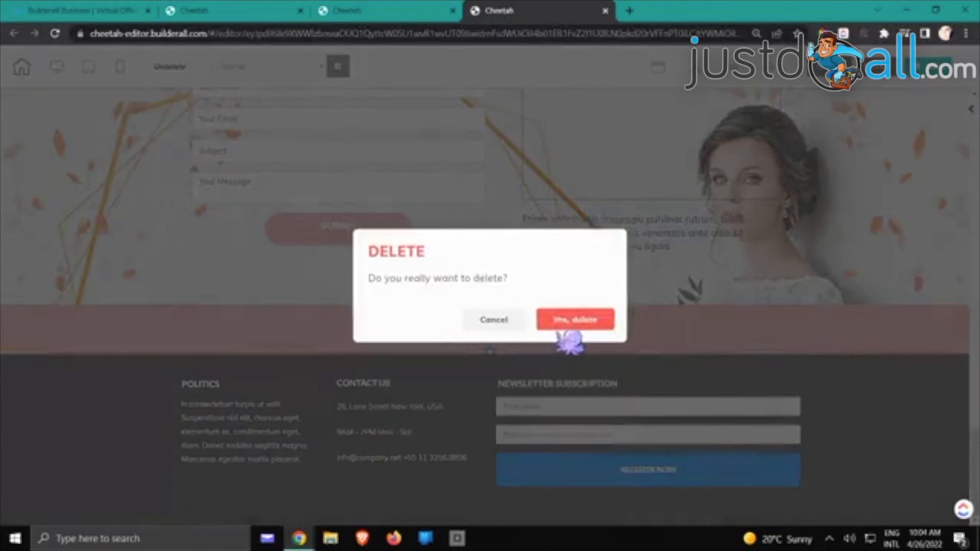
left_click(566, 322)
- Enlarge the pink footer panel downward and move the Newsletter Subscription, Contact Us and Politics blocks into it from the dark panel
left_click_drag(506, 349, 487, 518)
scroll(517, 422, "down", 3)
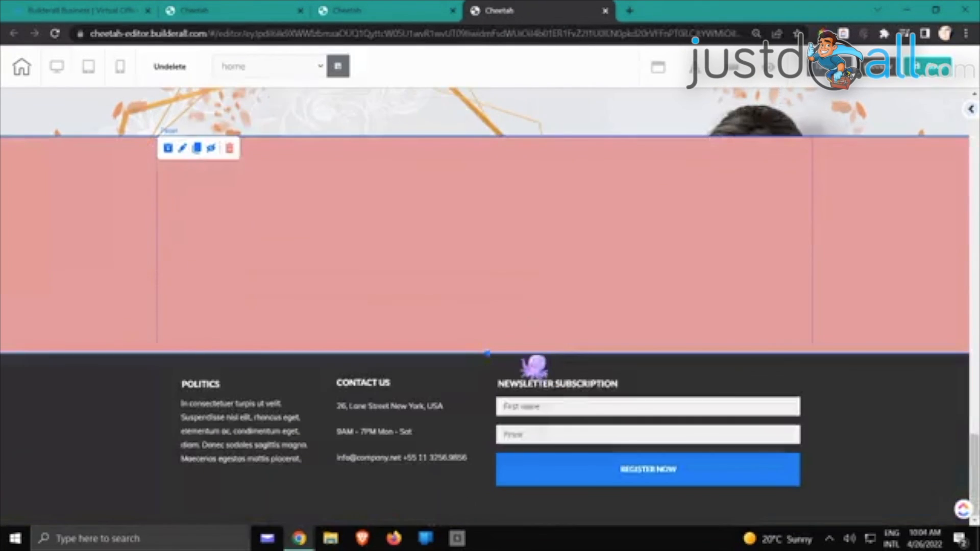
left_click_drag(672, 347, 661, 192)
left_click_drag(483, 429, 480, 253)
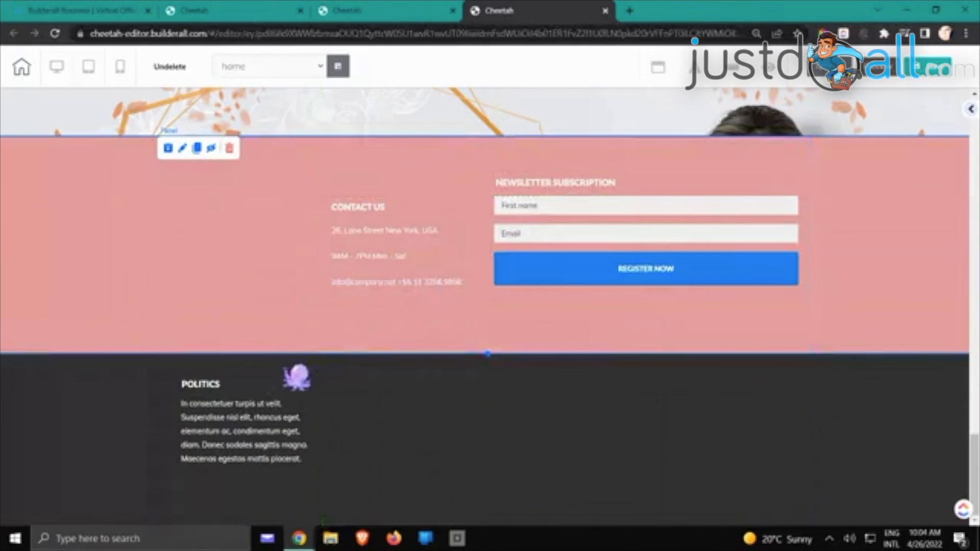
left_click_drag(239, 418, 233, 254)
left_click_drag(320, 241, 323, 242)
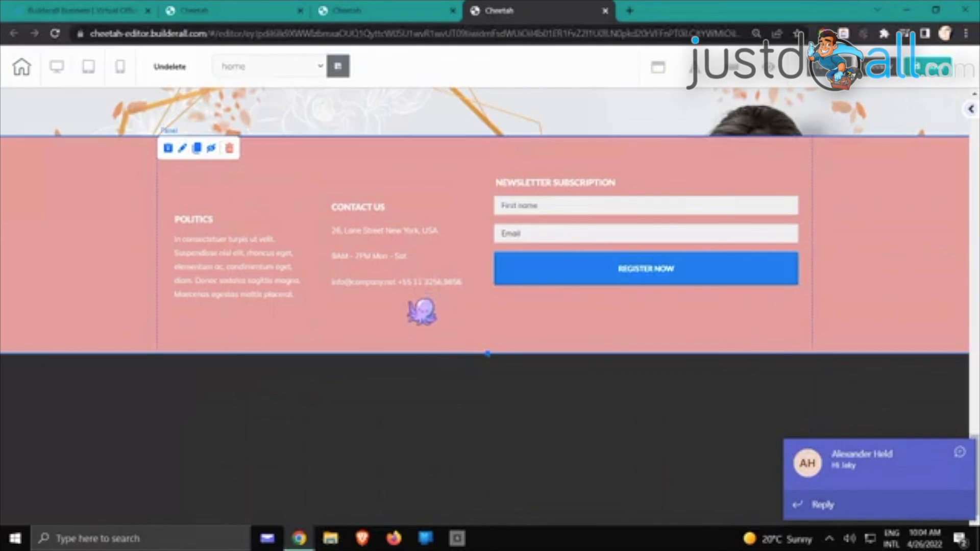
left_click(961, 453)
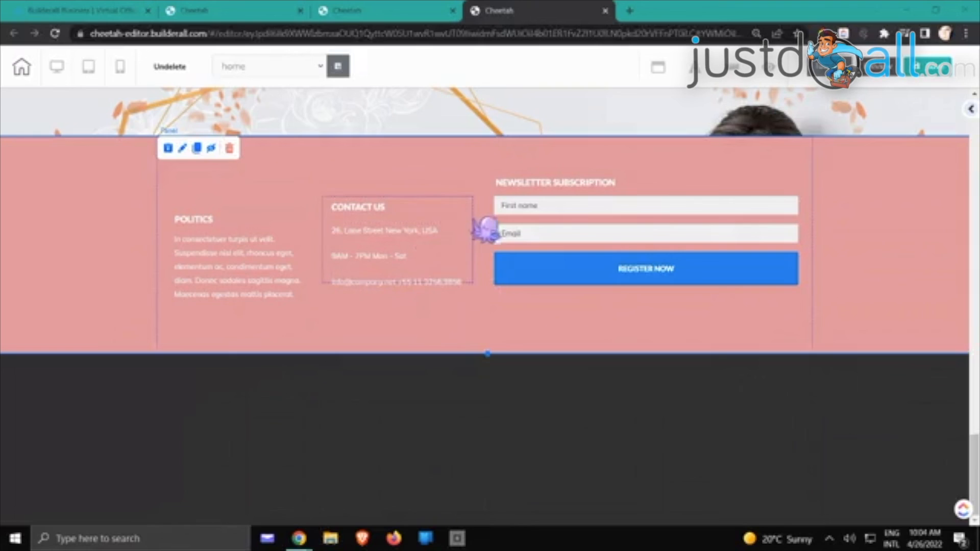
- Move the Contact Us and Politics blocks slightly higher in the pink footer, closer in line with the Newsletter Subscription block
left_click_drag(476, 210, 477, 207)
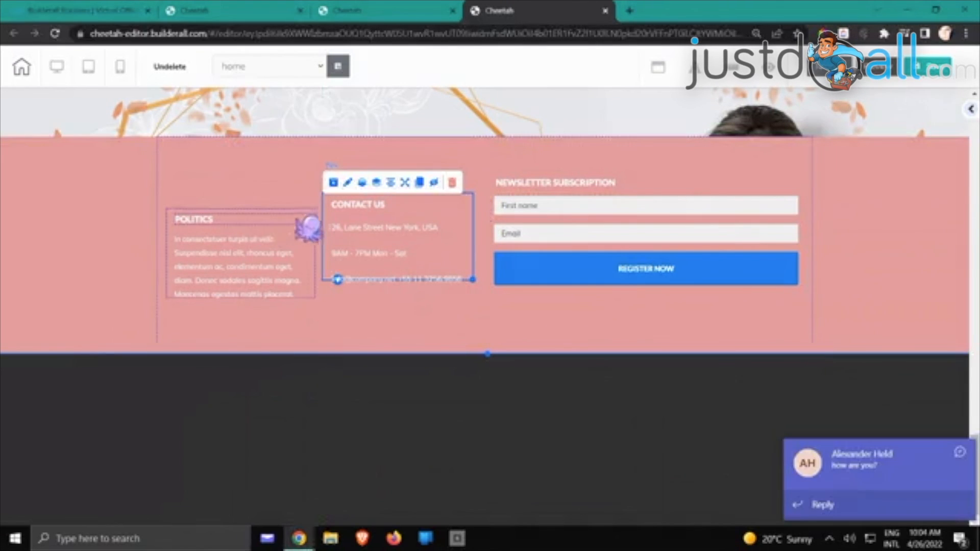
left_click_drag(323, 221, 322, 194)
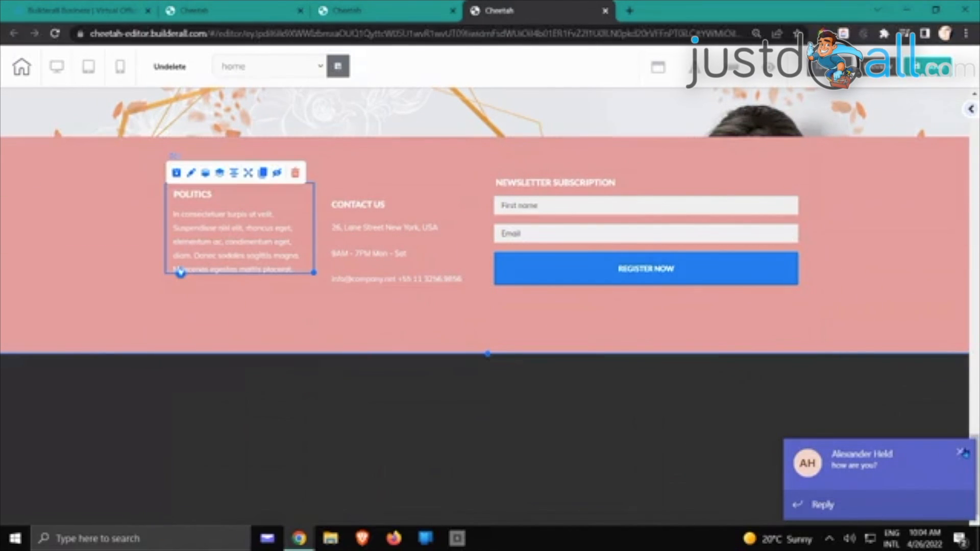
left_click(961, 453)
- Delete the emptied dark footer panel below the pink footer
left_click(386, 333)
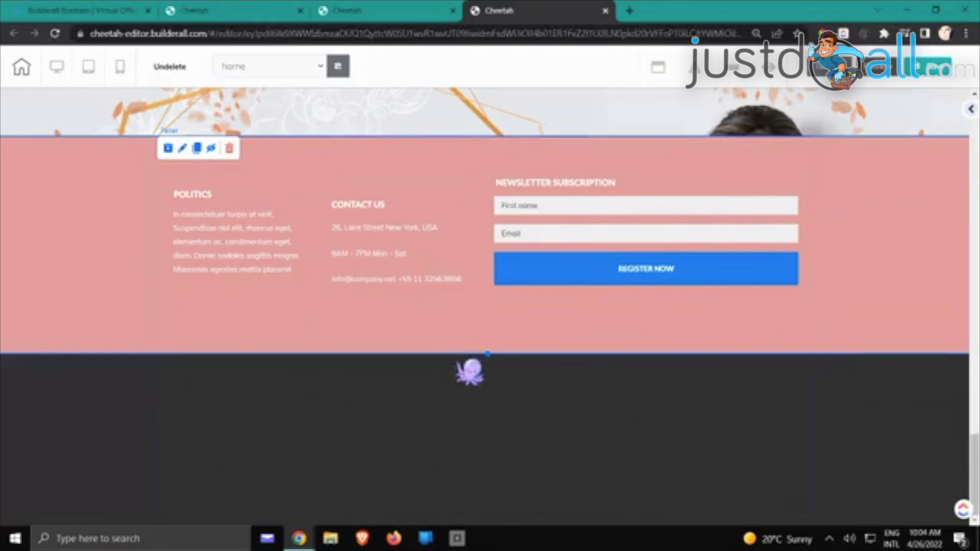
left_click(109, 393)
left_click(229, 365)
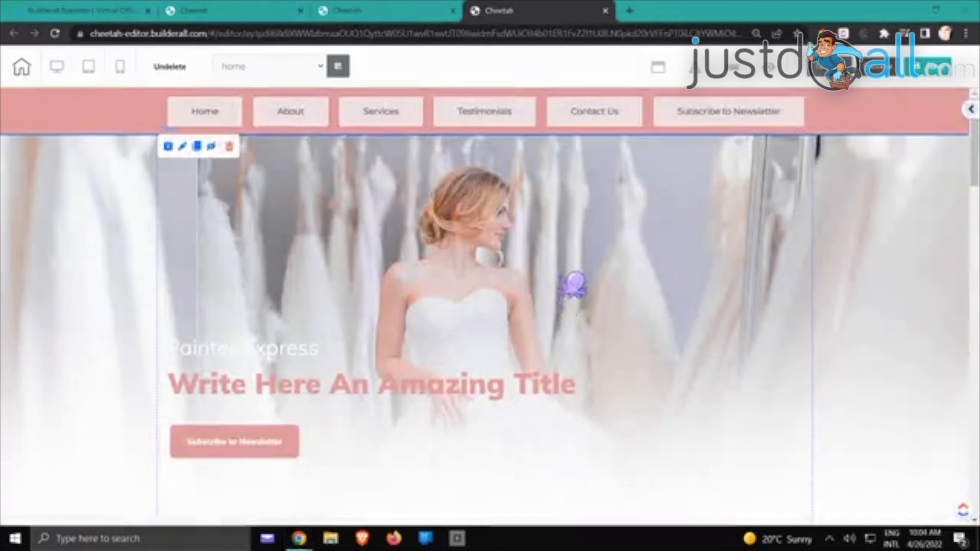
- Set the footer newsletter form's Register Now button background to the copied pink colour in its General Colors settings
scroll(573, 285, "down", 5)
scroll(582, 312, "down", 15)
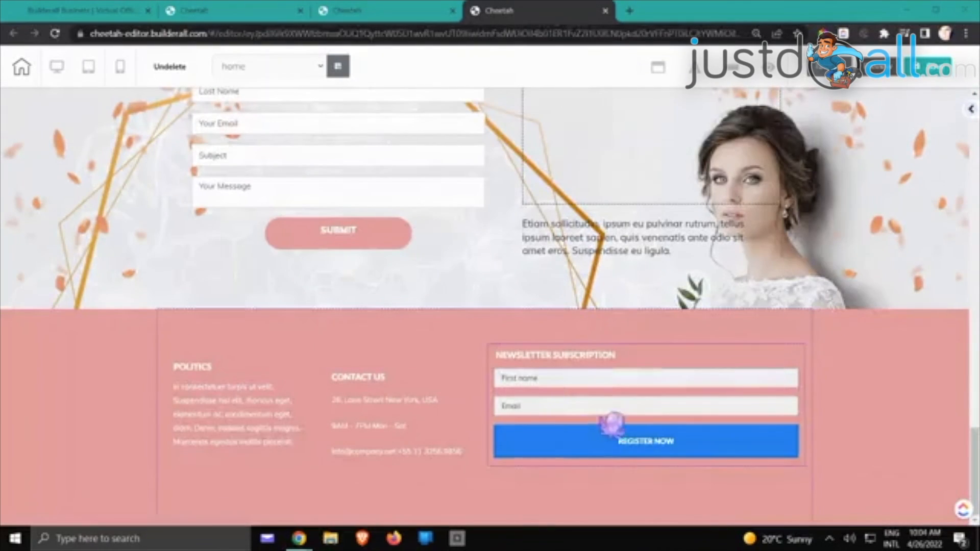
left_click(630, 416)
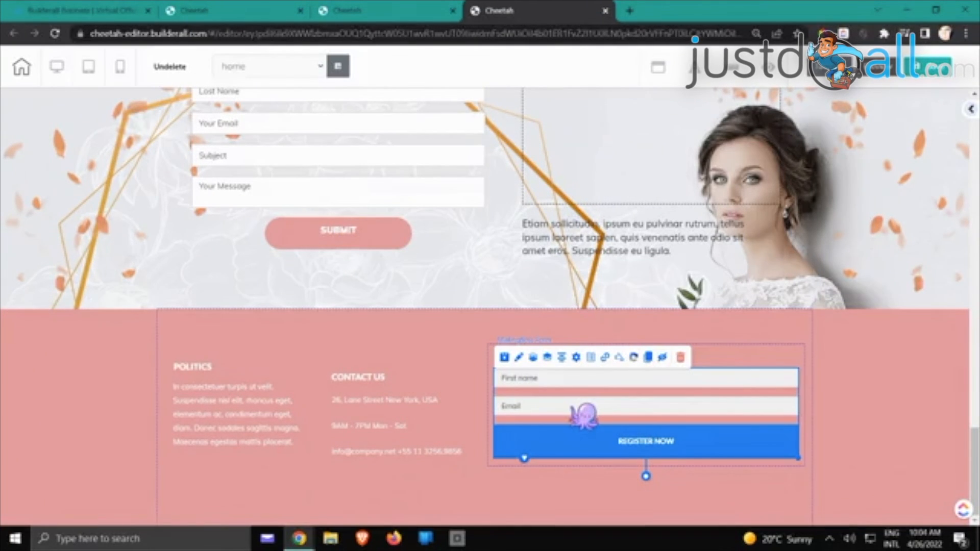
double_click(590, 416)
left_click_drag(621, 385, 661, 110)
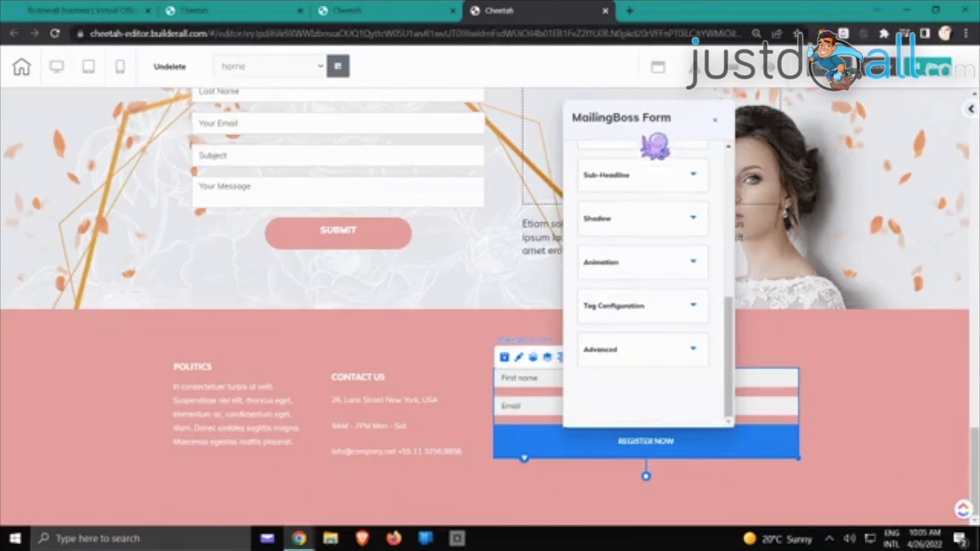
scroll(648, 188, "up", 3)
left_click(633, 170)
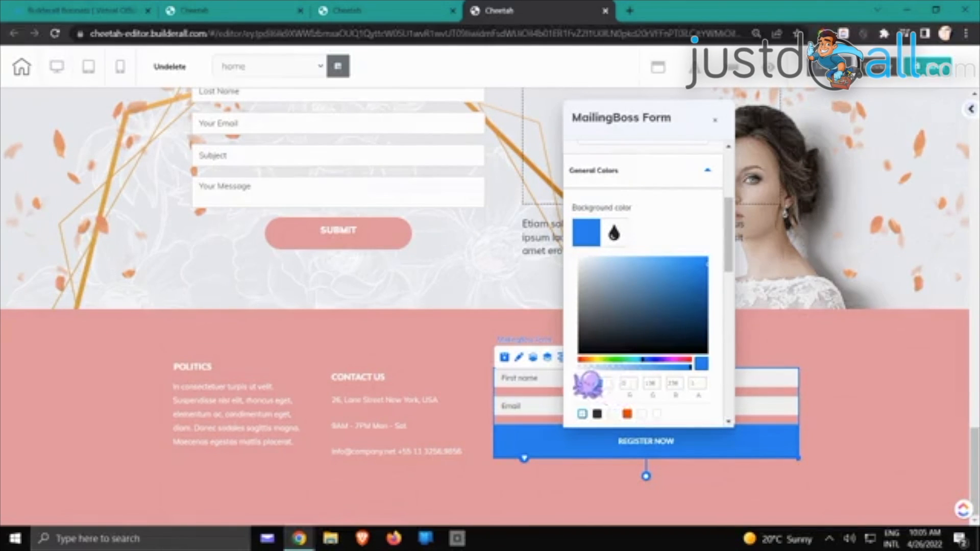
key("ctrl+v")
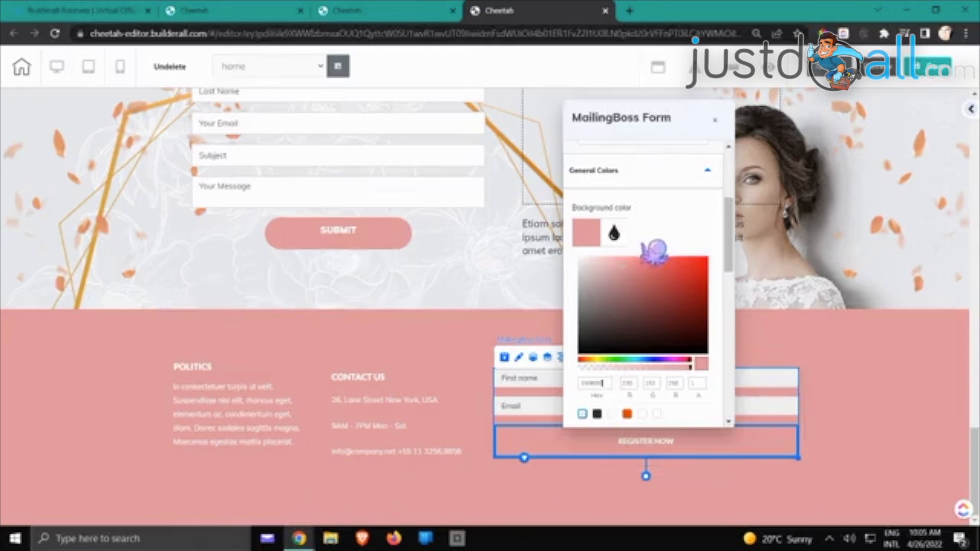
- Set the Register Now button's hover background colour to white (FFFFFF) in the newsletter form's General Colors settings
scroll(661, 248, "down", 3)
left_click(586, 313)
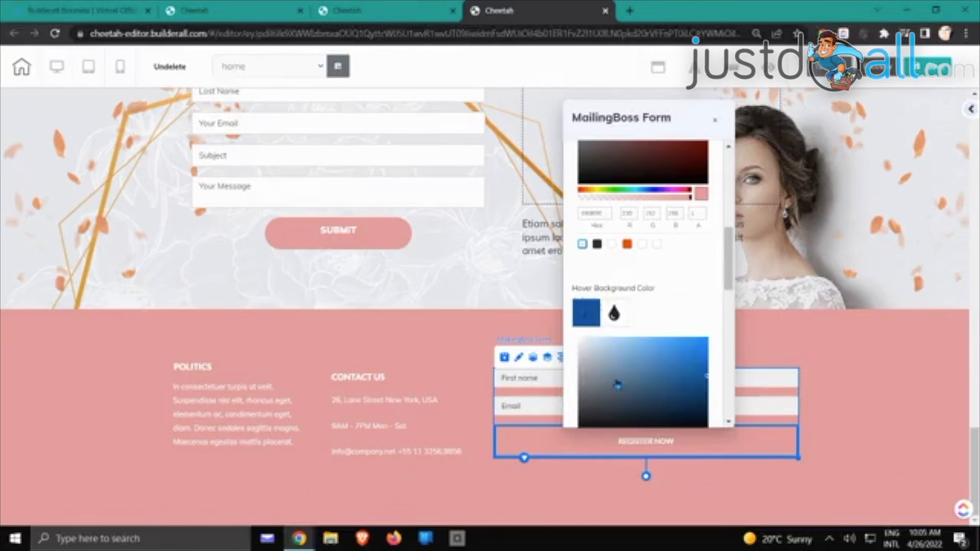
scroll(635, 353, "down", 3)
double_click(592, 337)
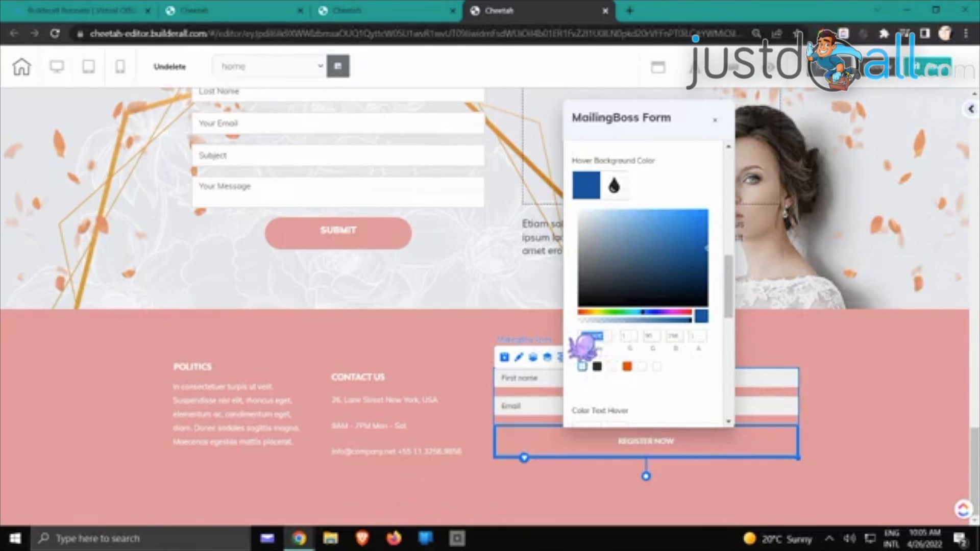
left_click_drag(595, 229, 576, 202)
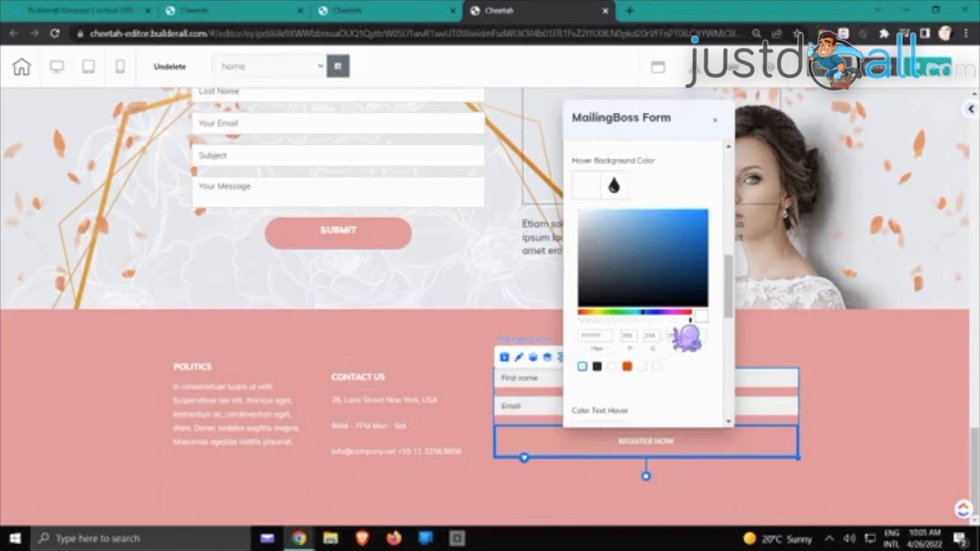
- Try a white background on the footer form's Register Now button and return it to the copied pink
scroll(687, 278, "up", 5)
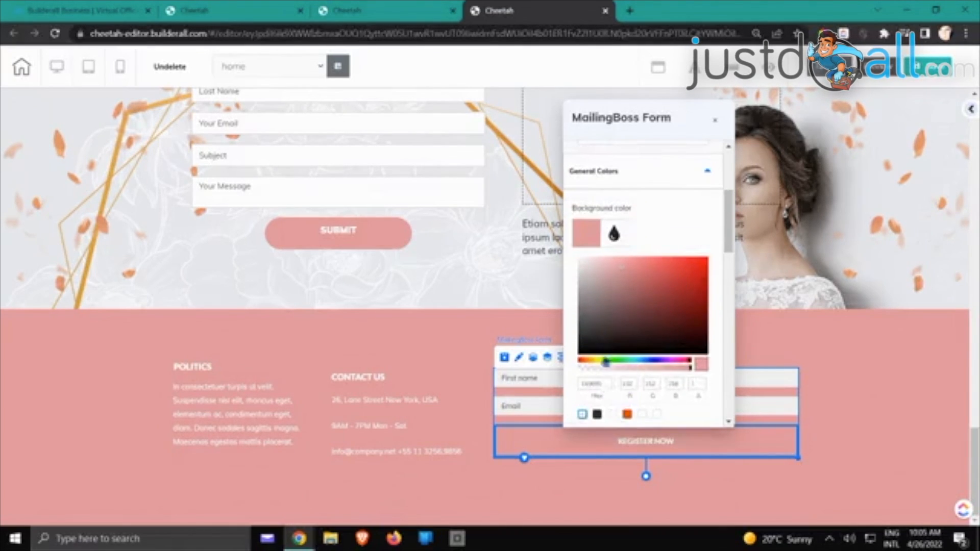
left_click(582, 260)
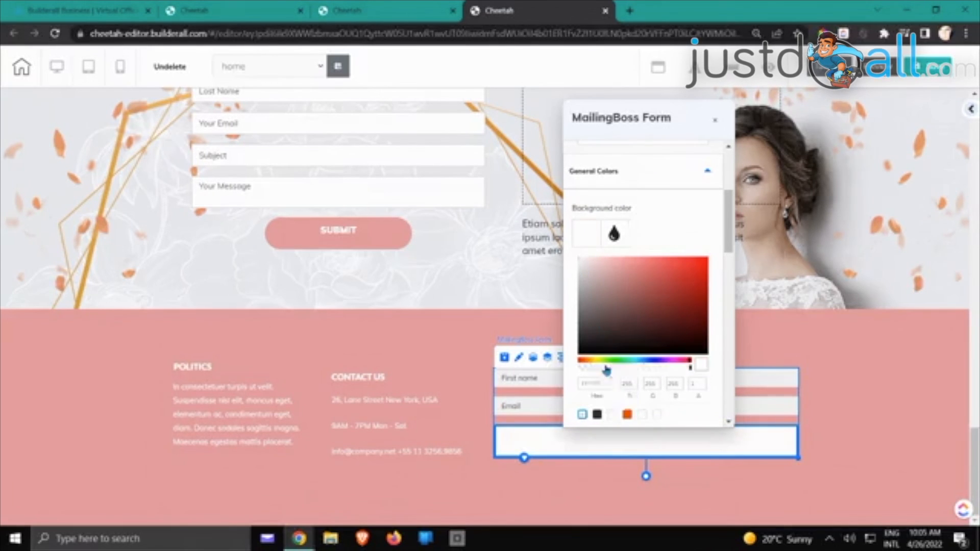
left_click_drag(607, 384, 566, 383)
type("E6989C")
scroll(637, 336, "down", 1)
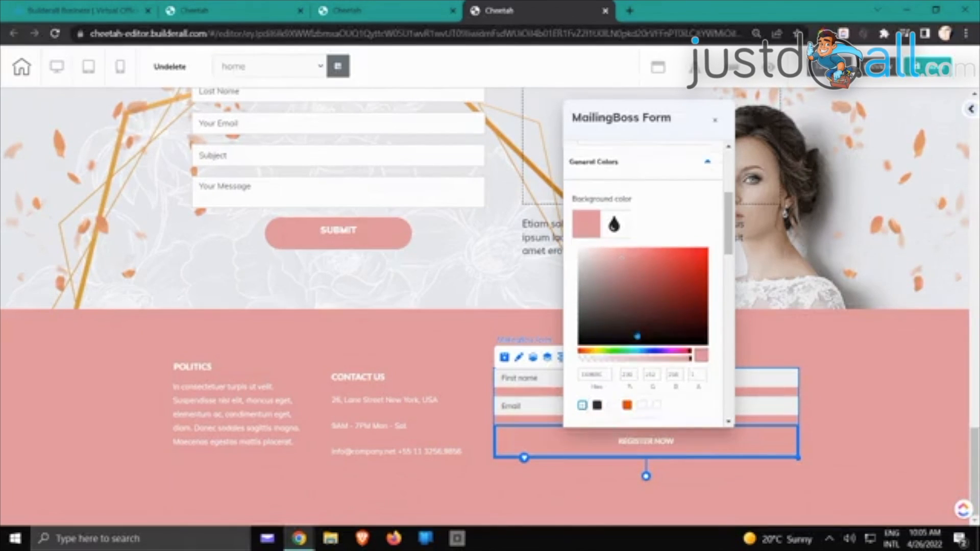
- Set the Register Now button's border colour to white, close the form settings and dismiss the chat notification
scroll(643, 337, "down", 5)
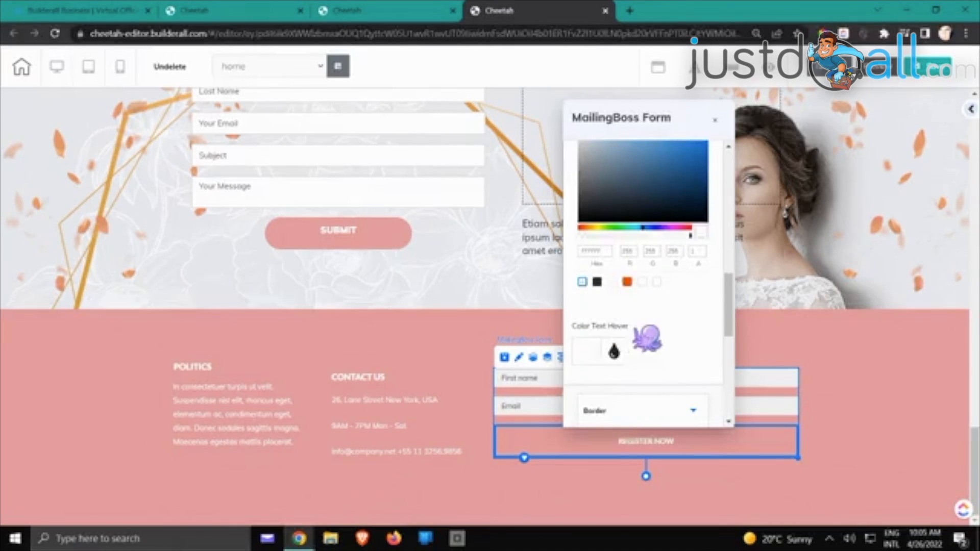
scroll(646, 335, "down", 4)
left_click(615, 199)
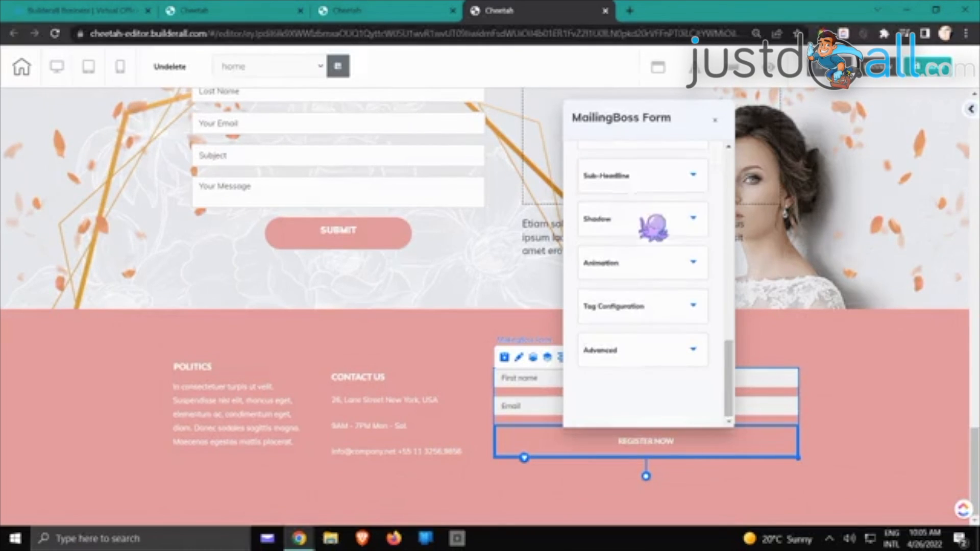
scroll(662, 228, "up", 3)
scroll(671, 241, "up", 2)
left_click(701, 318)
left_click(702, 318)
scroll(705, 320, "up", 3)
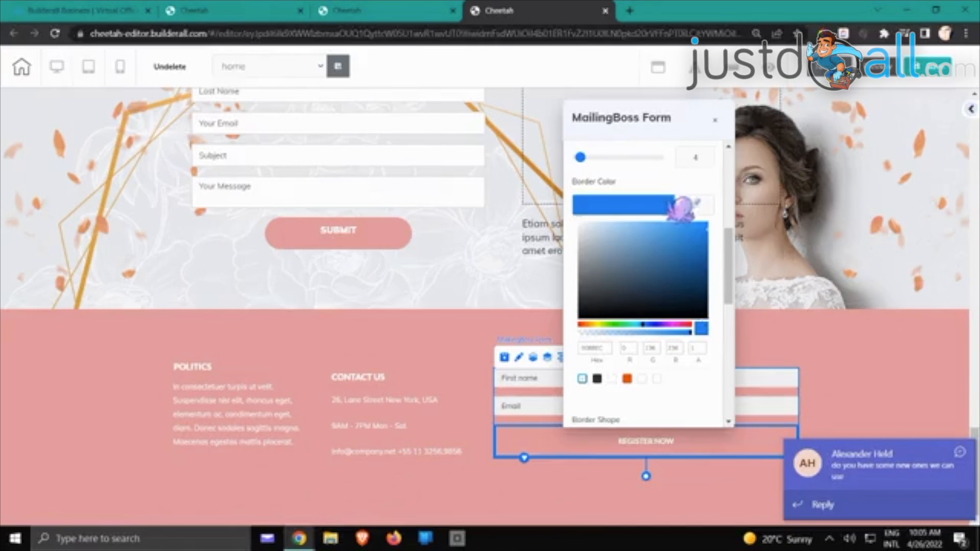
left_click(582, 225)
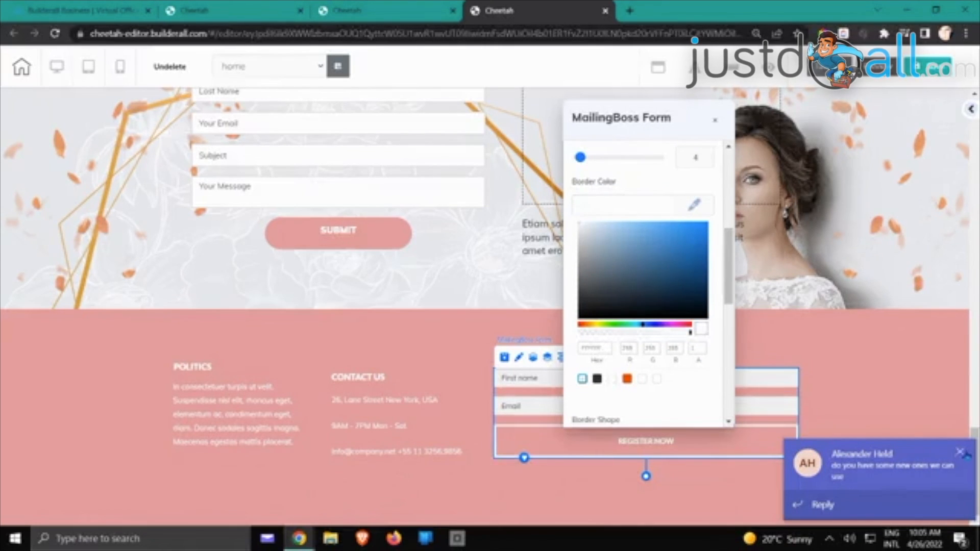
left_click(960, 452)
left_click(821, 346)
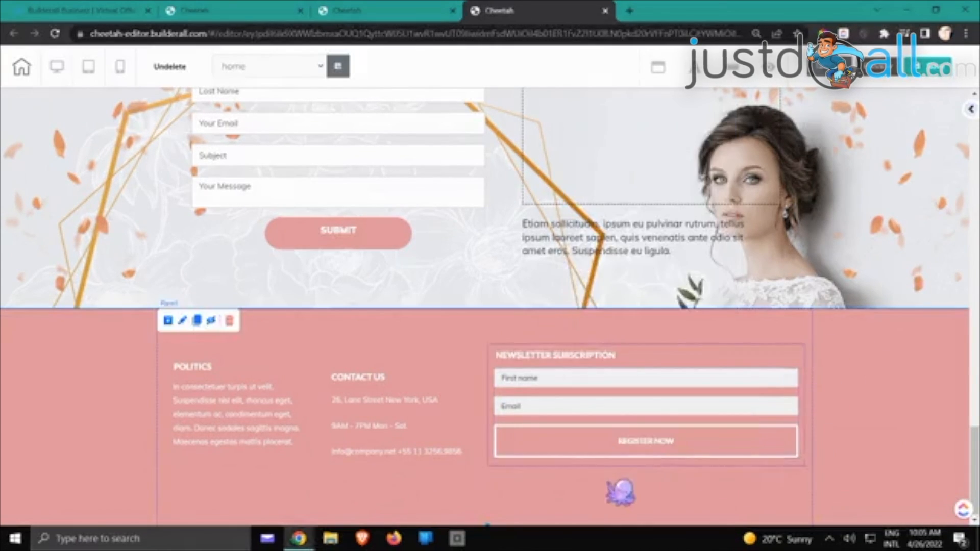
left_click(961, 453)
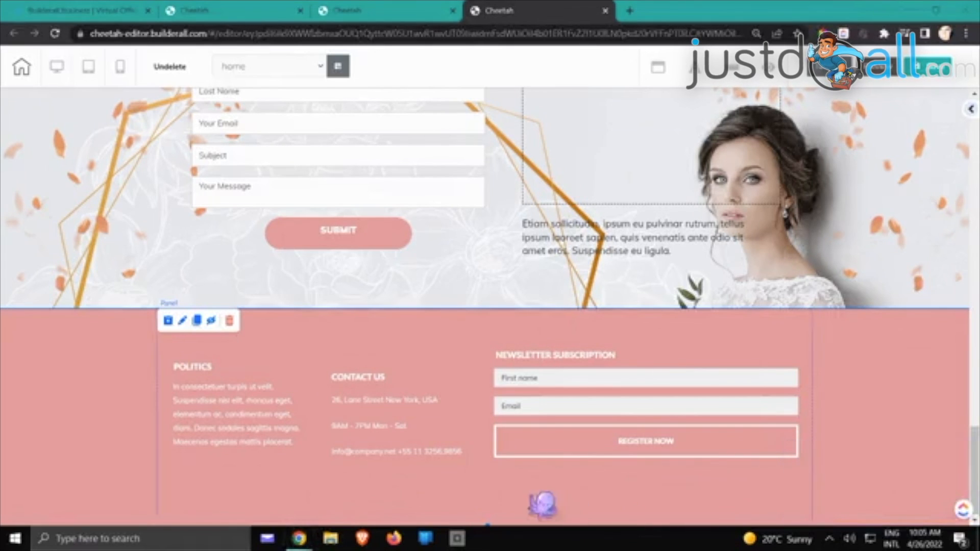
- Shorten the pink footer panel to trim the empty space below its blocks and publish the website
left_click_drag(491, 516, 492, 500)
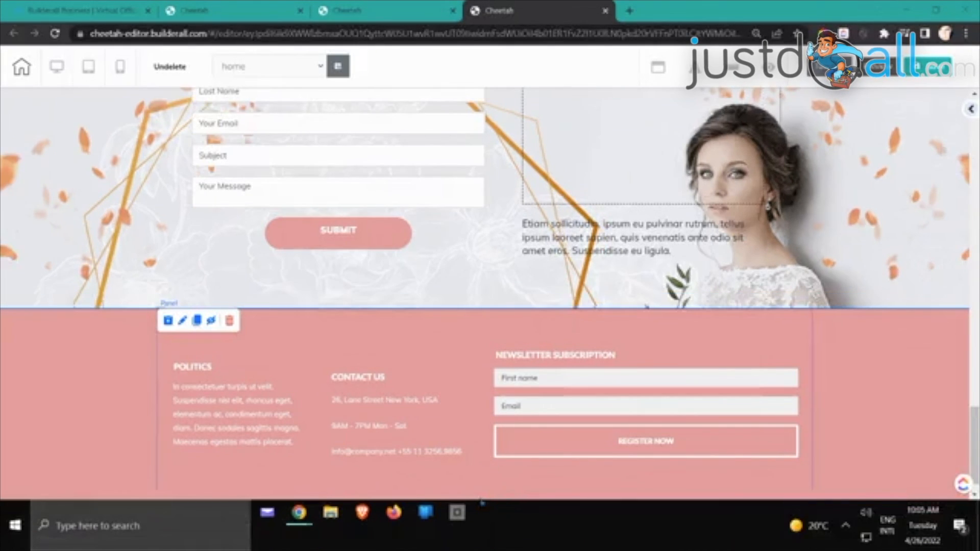
left_click_drag(489, 502, 488, 524)
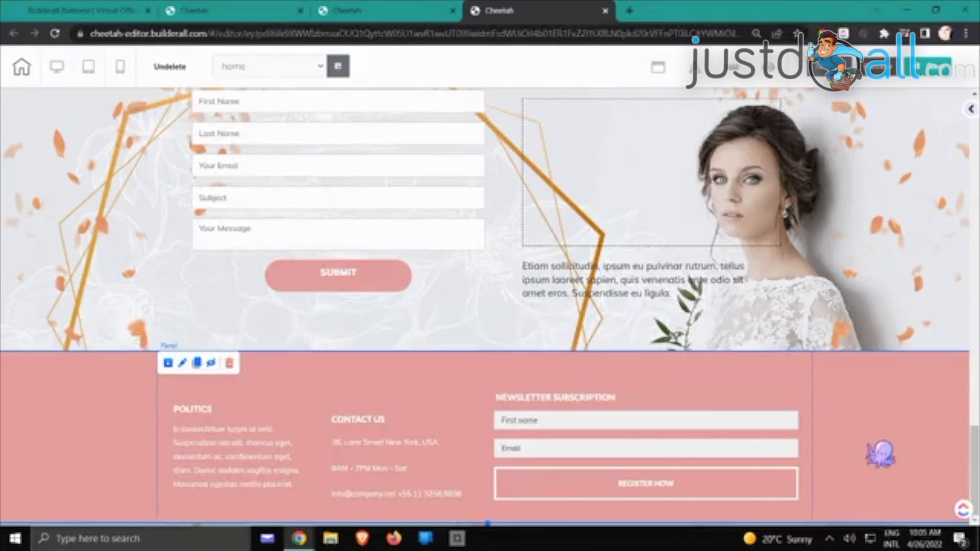
scroll(491, 306, "up", 20)
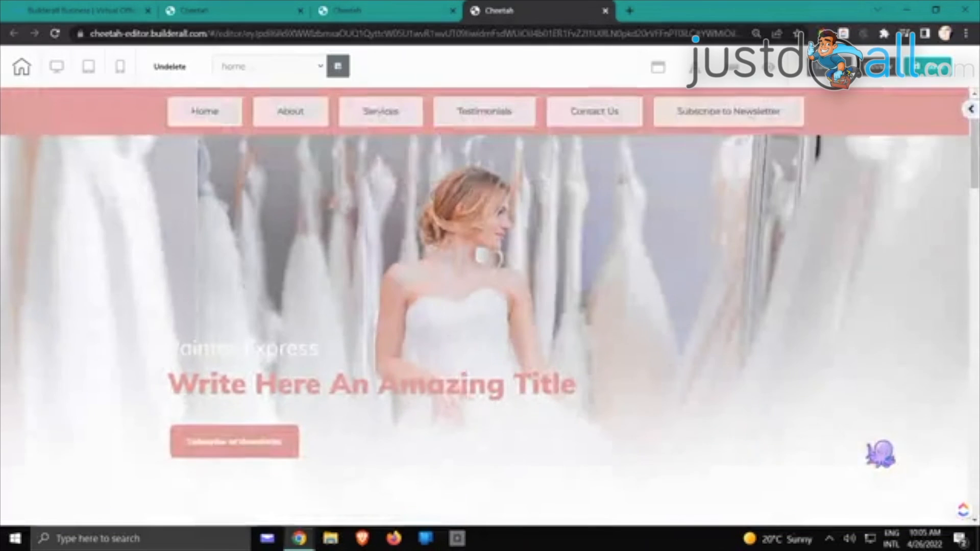
left_click(921, 66)
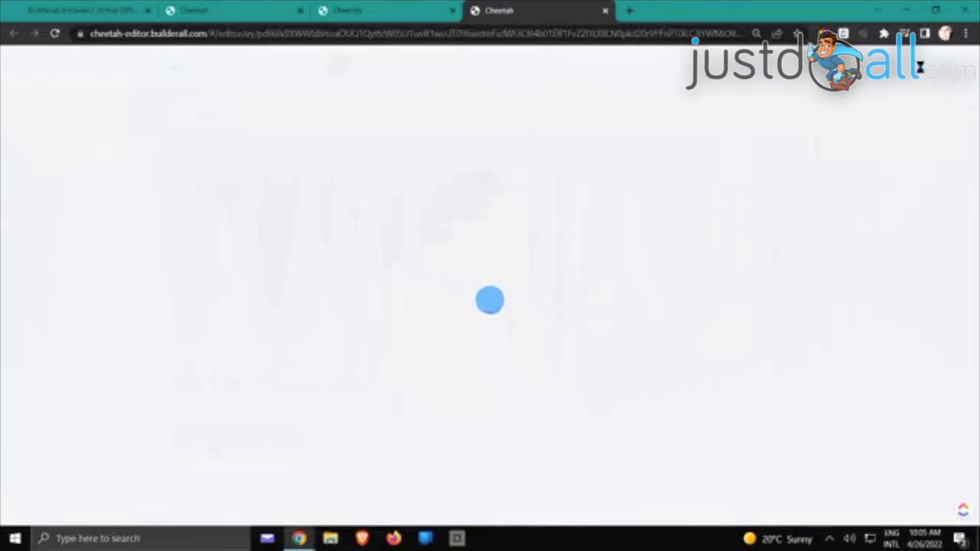